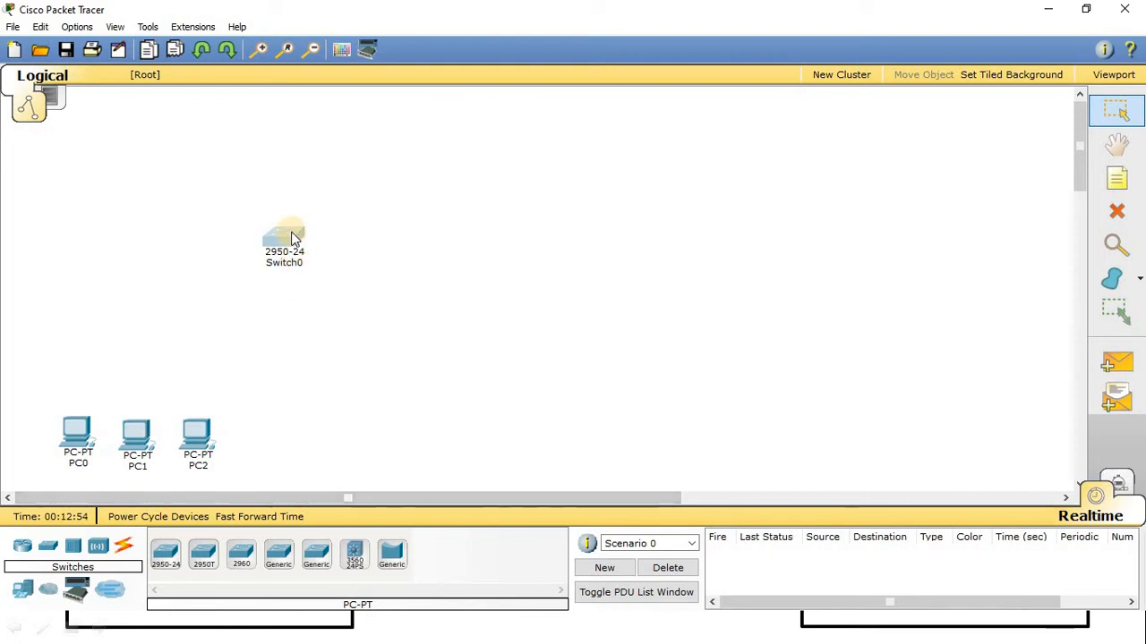
# Connect Switch0 port FastEthernet0/1 to PC0's FastEthernet0 with a copper straight-through cable.
pyautogui.click(124, 548)
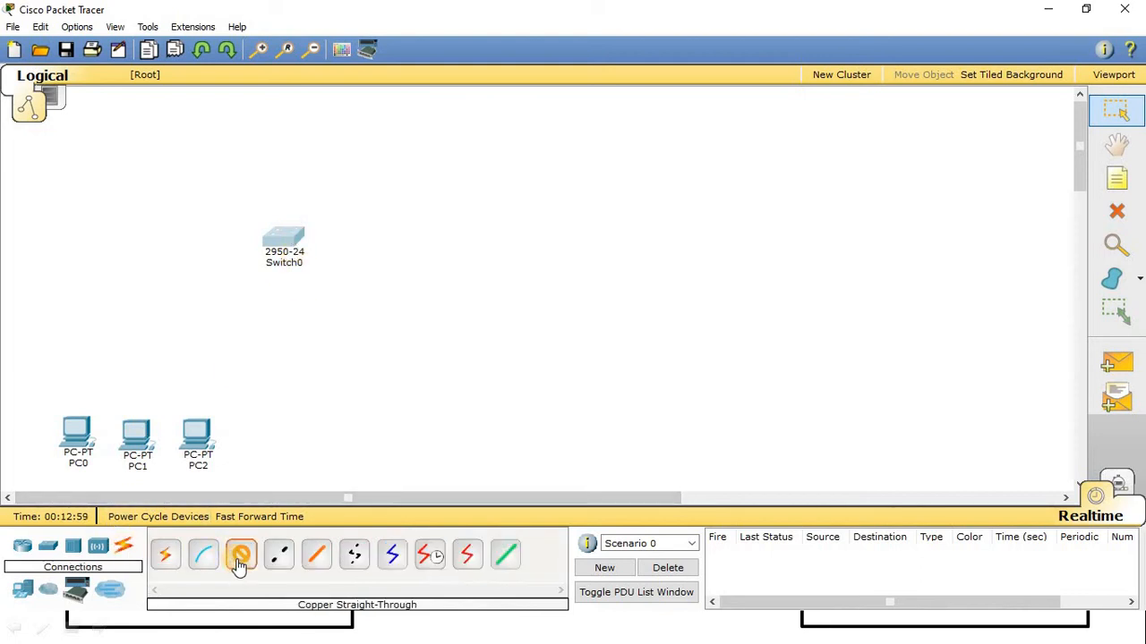
pyautogui.click(265, 254)
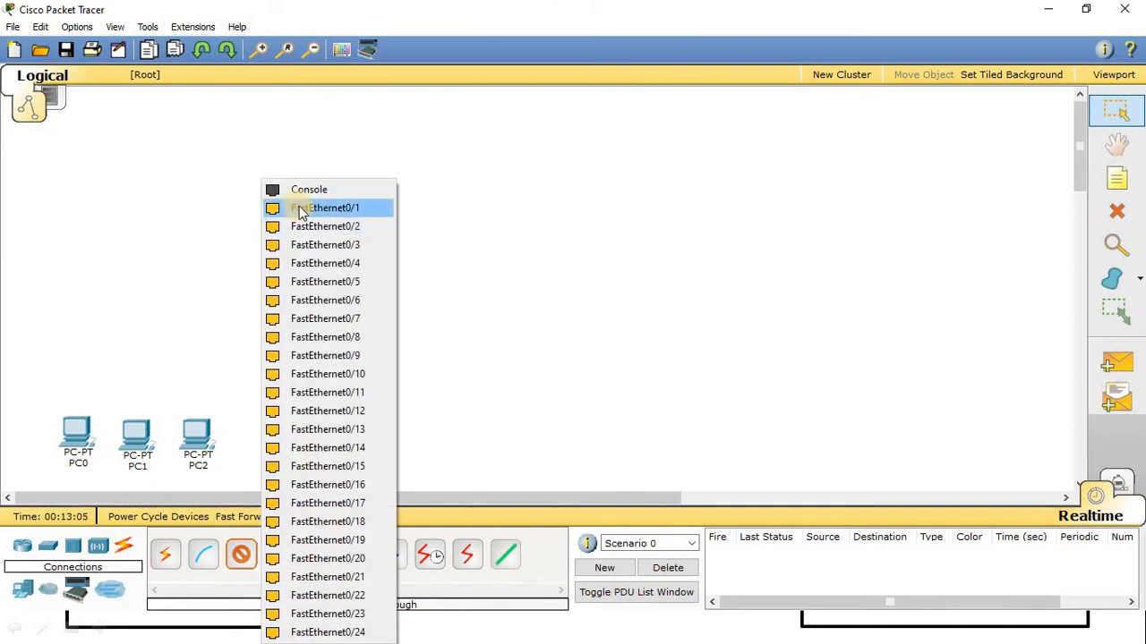
pyautogui.click(358, 207)
pyautogui.click(73, 434)
pyautogui.click(111, 443)
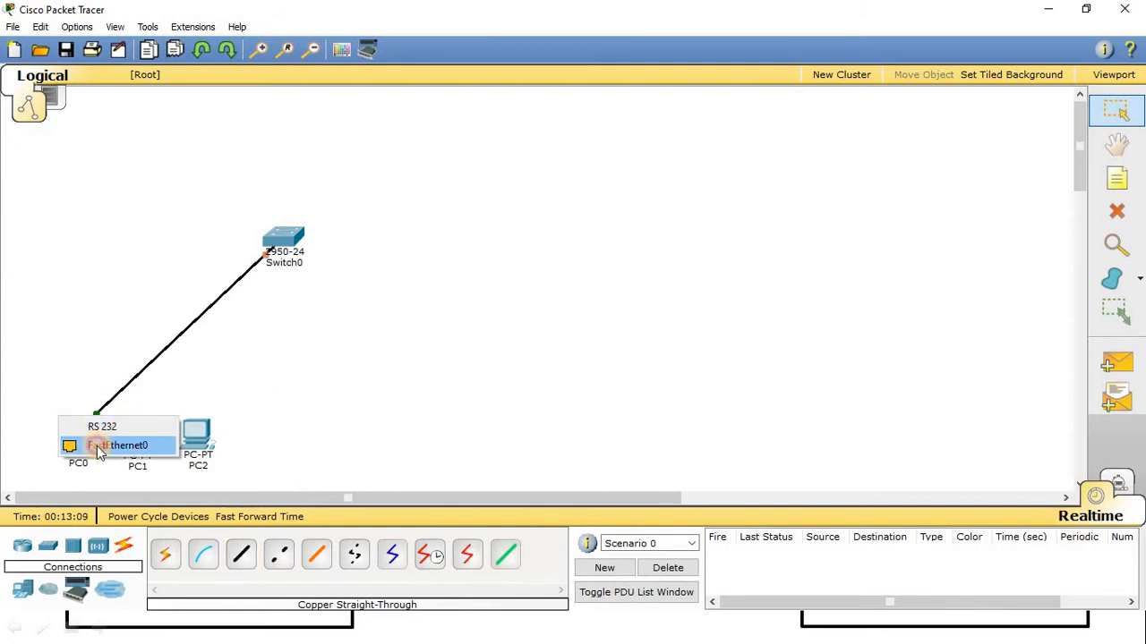
# Connect Switch0 port FastEthernet0/2 to PC1's FastEthernet0 with a copper straight-through cable.
pyautogui.click(241, 555)
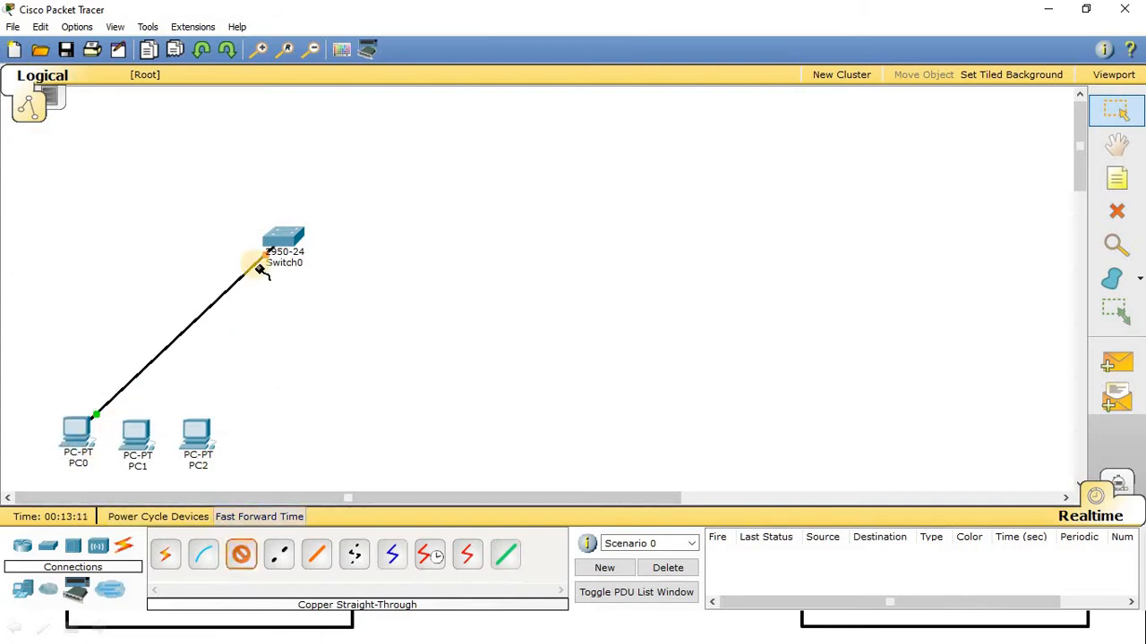
pyautogui.click(290, 241)
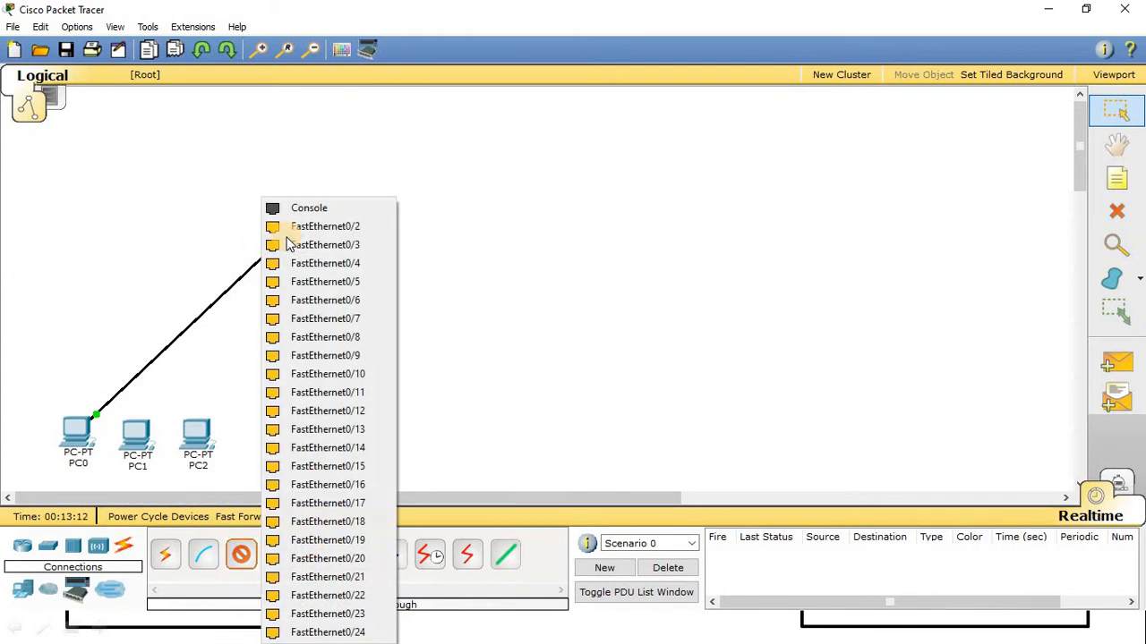
pyautogui.click(347, 227)
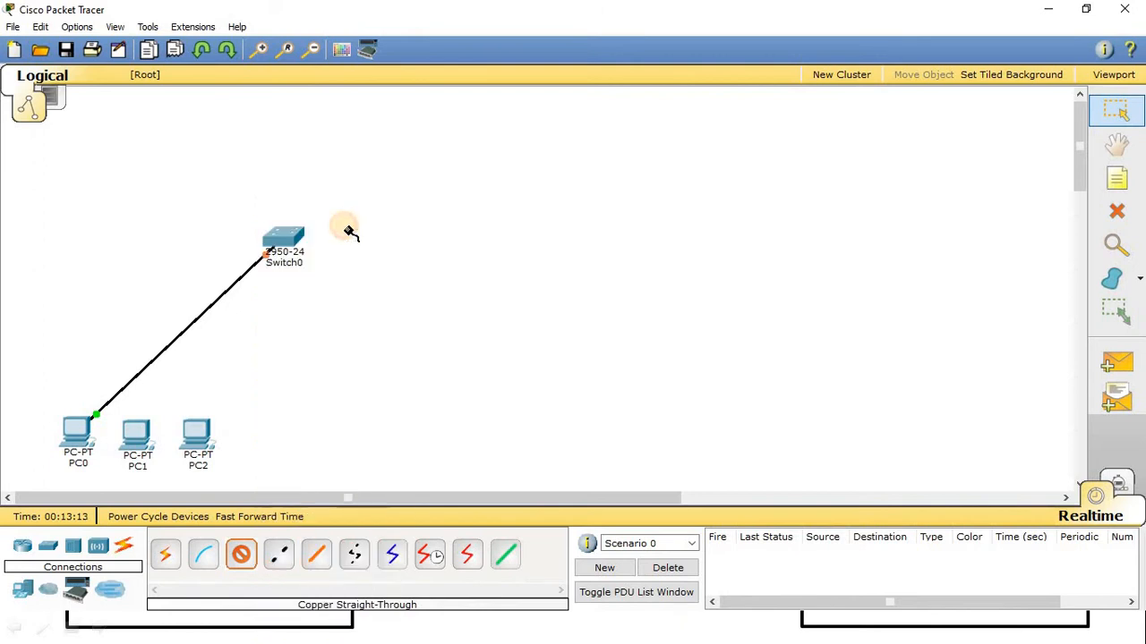
pyautogui.click(136, 428)
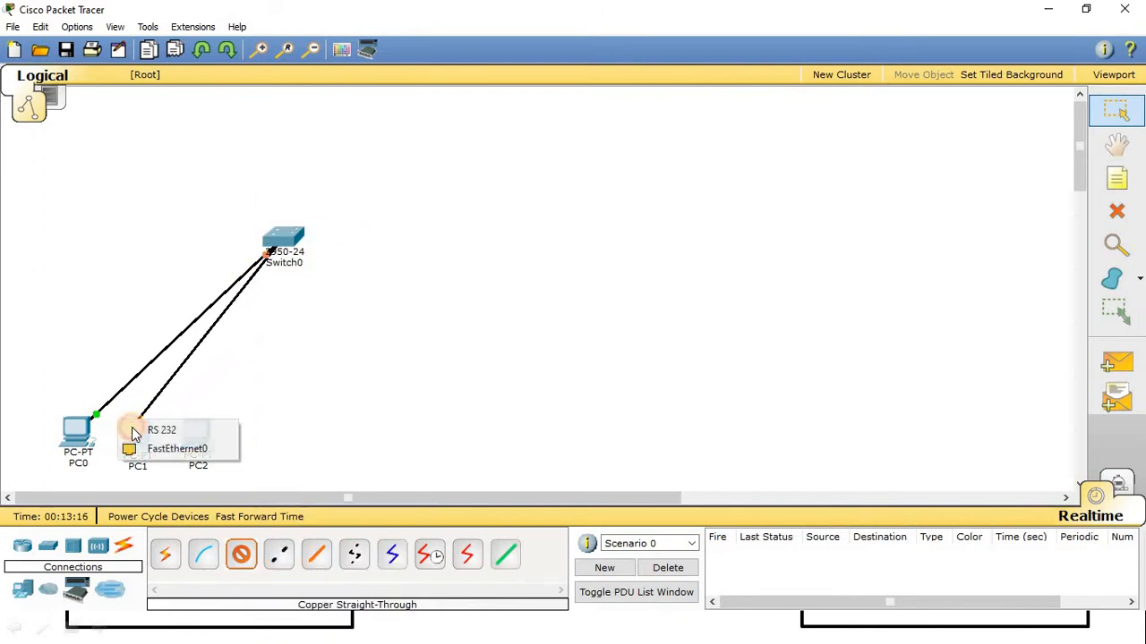
pyautogui.click(195, 454)
# Connect Switch0 port FastEthernet0/3 to PC2's FastEthernet0 with a copper straight-through cable.
pyautogui.click(243, 562)
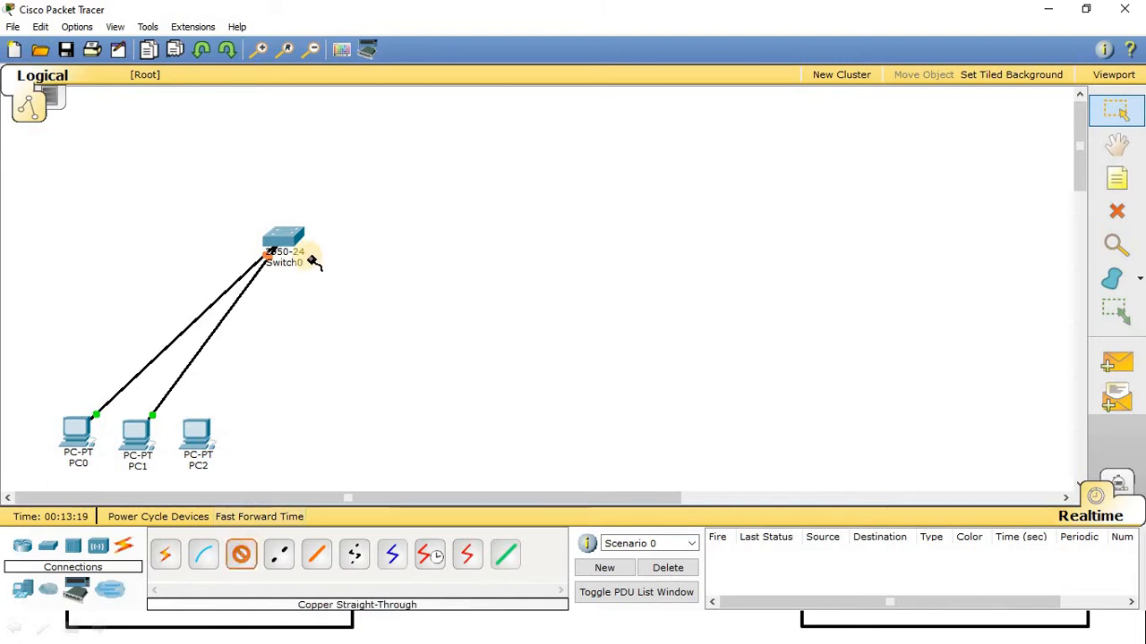
pyautogui.click(283, 240)
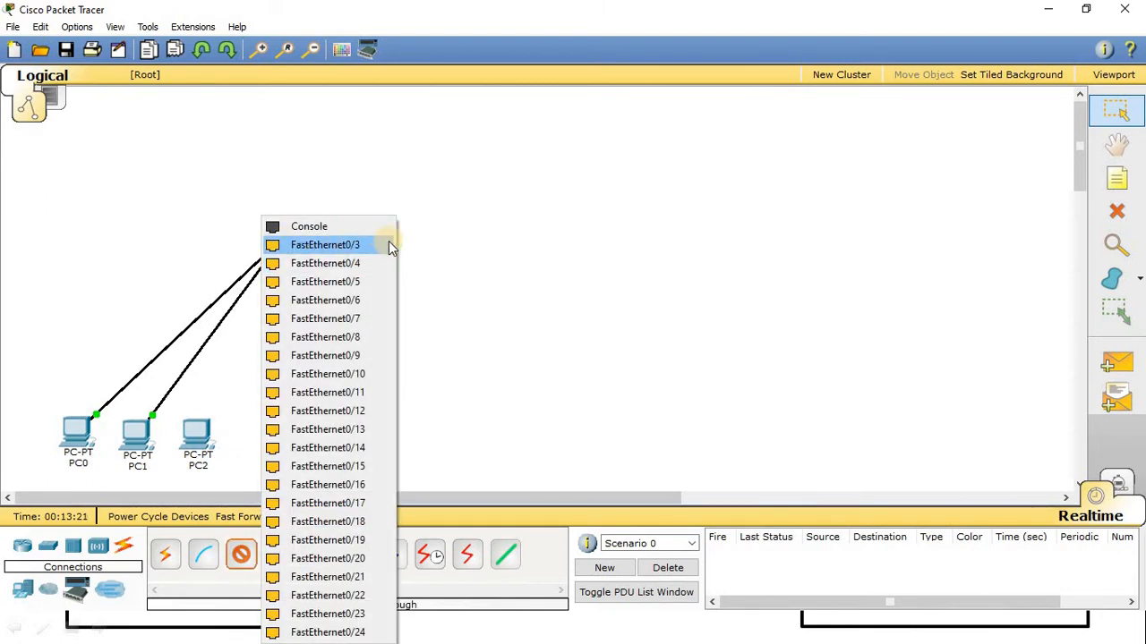
pyautogui.click(303, 245)
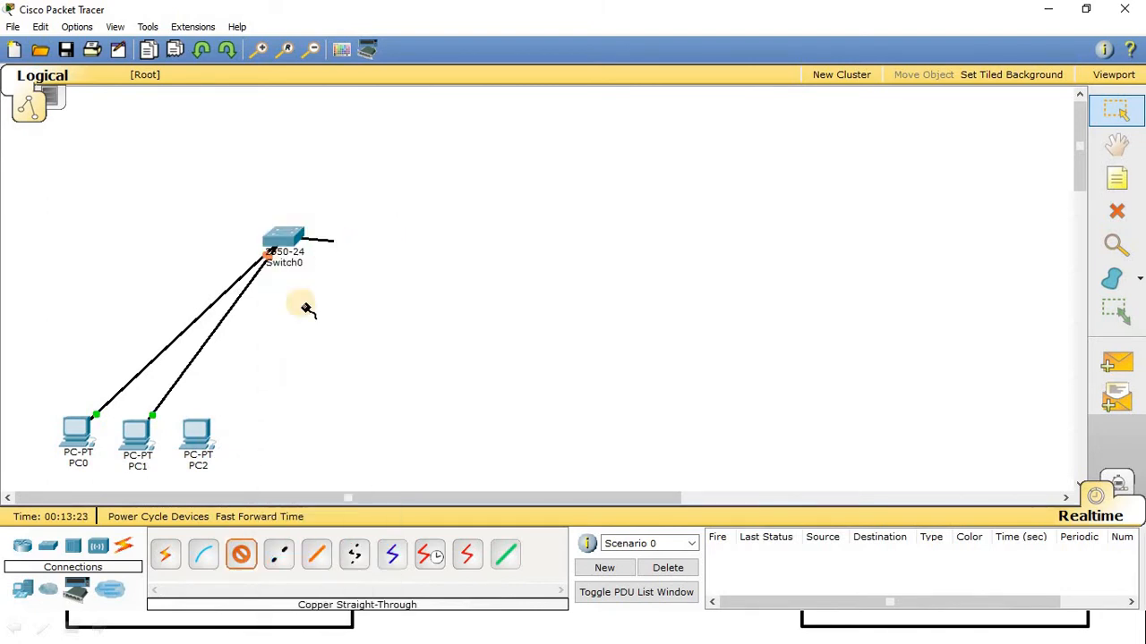
pyautogui.click(199, 433)
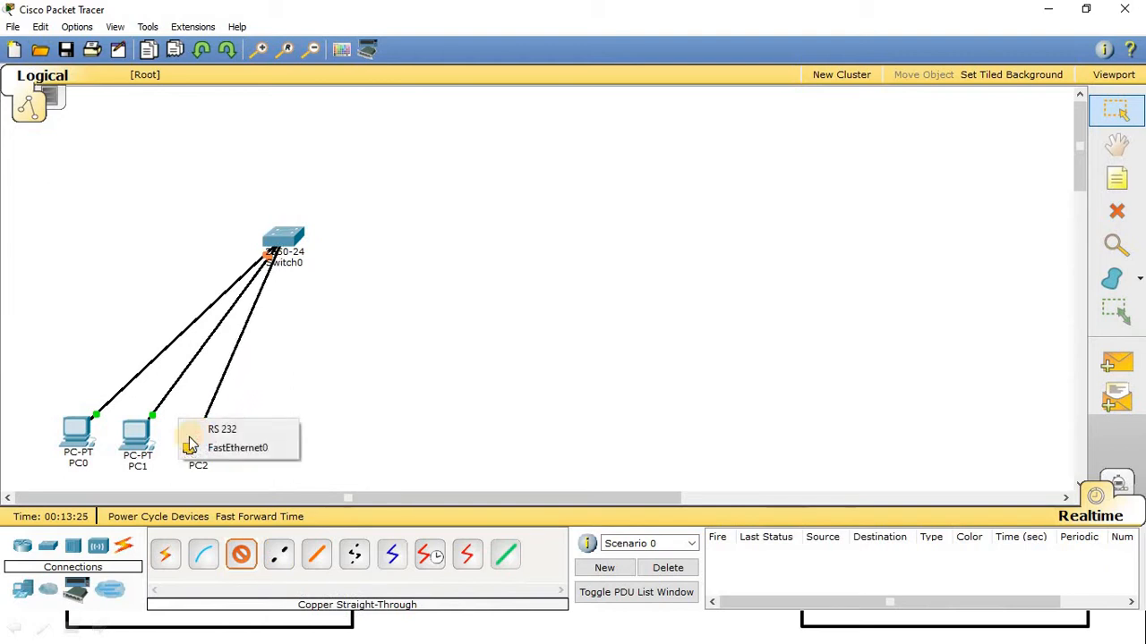
pyautogui.click(209, 451)
# Rearrange PC0, PC1 and PC2 into an evenly spaced row a little further from the switch.
pyautogui.moveTo(77, 429); pyautogui.dragTo(54, 416)
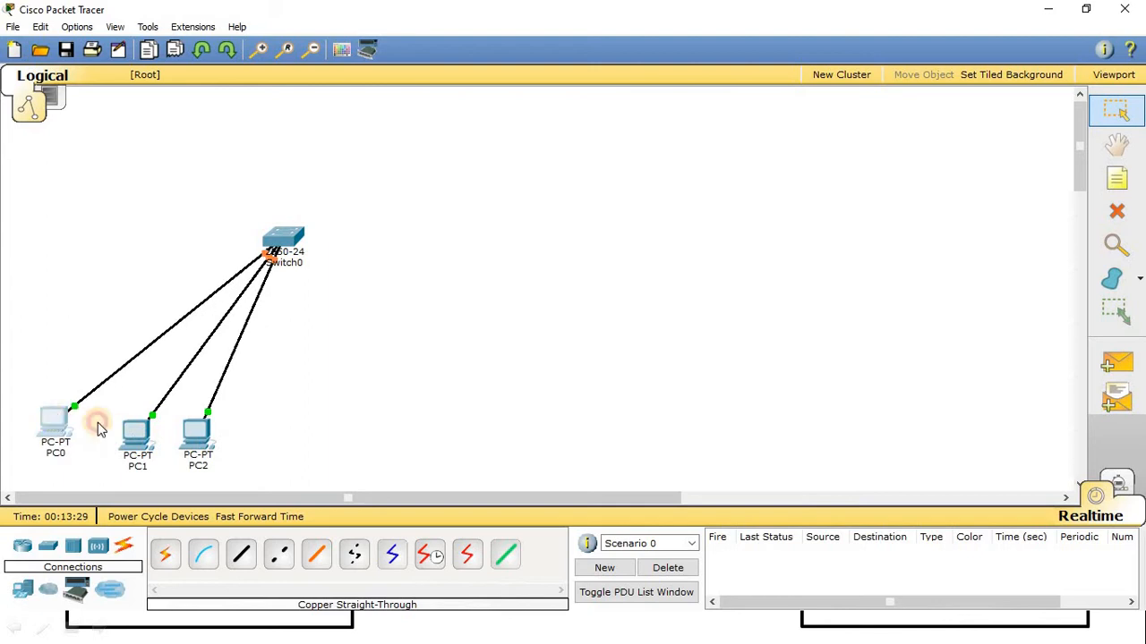
pyautogui.moveTo(128, 436); pyautogui.dragTo(108, 437)
pyautogui.moveTo(197, 434); pyautogui.dragTo(169, 423)
pyautogui.moveTo(58, 419); pyautogui.dragTo(113, 415)
# Add the note "Account Department" beneath PC0, PC1 and PC2, and align the note and the PCs.
pyautogui.click(1116, 178)
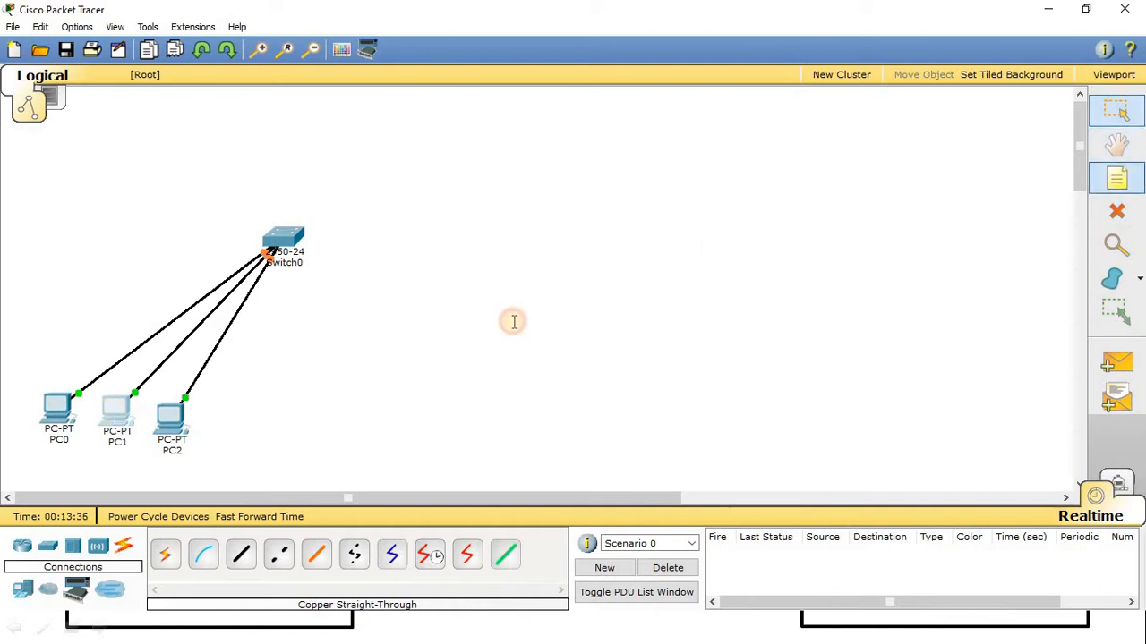
pyautogui.click(47, 465)
pyautogui.write('Account Department')
pyautogui.press('Escape')
pyautogui.moveTo(113, 468); pyautogui.dragTo(130, 481)
pyautogui.moveTo(174, 422); pyautogui.dragTo(123, 414)
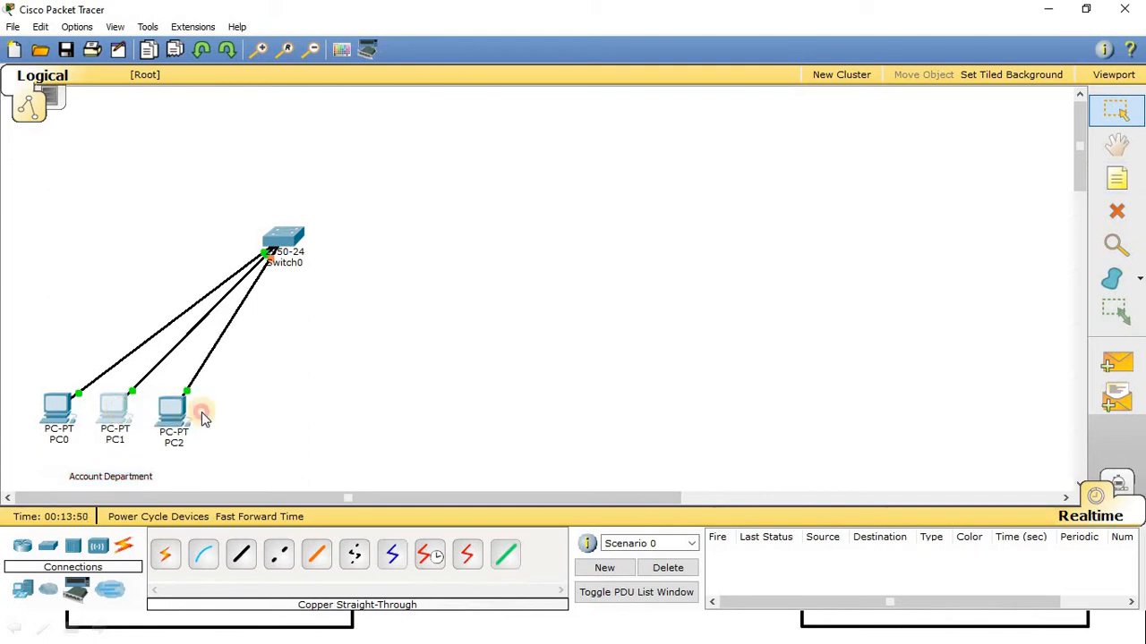
# Add three generic PCs, PC3, PC4 and PC5, in a row to the right of PC2.
pyautogui.click(22, 589)
pyautogui.moveTo(167, 564); pyautogui.dragTo(447, 425)
pyautogui.moveTo(343, 416); pyautogui.dragTo(387, 423)
pyautogui.moveTo(437, 423); pyautogui.dragTo(434, 419)
# Connect Switch0 port FastEthernet0/4 to PC3's FastEthernet0 with a copper straight-through cable.
pyautogui.click(123, 546)
pyautogui.click(240, 555)
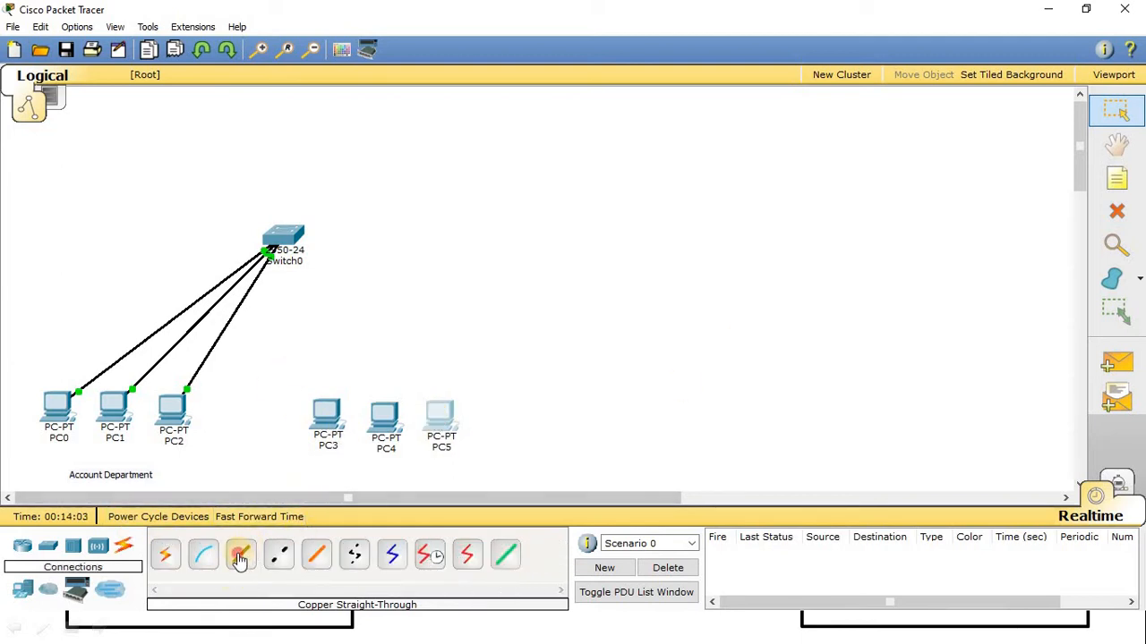
pyautogui.click(285, 233)
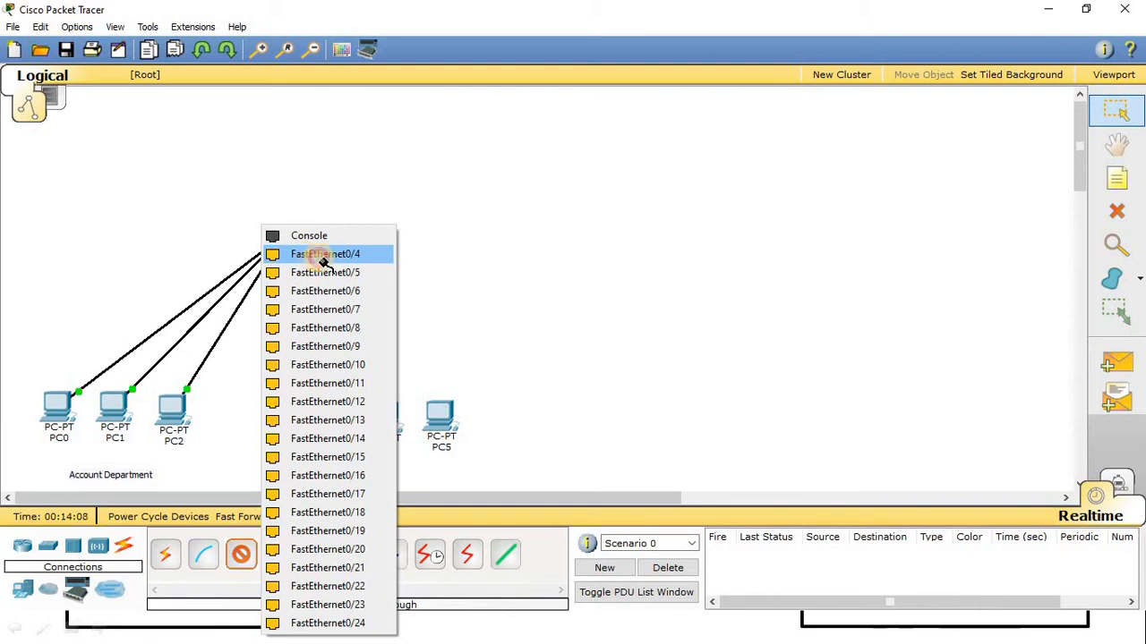
pyautogui.click(309, 255)
pyautogui.click(324, 407)
pyautogui.click(364, 428)
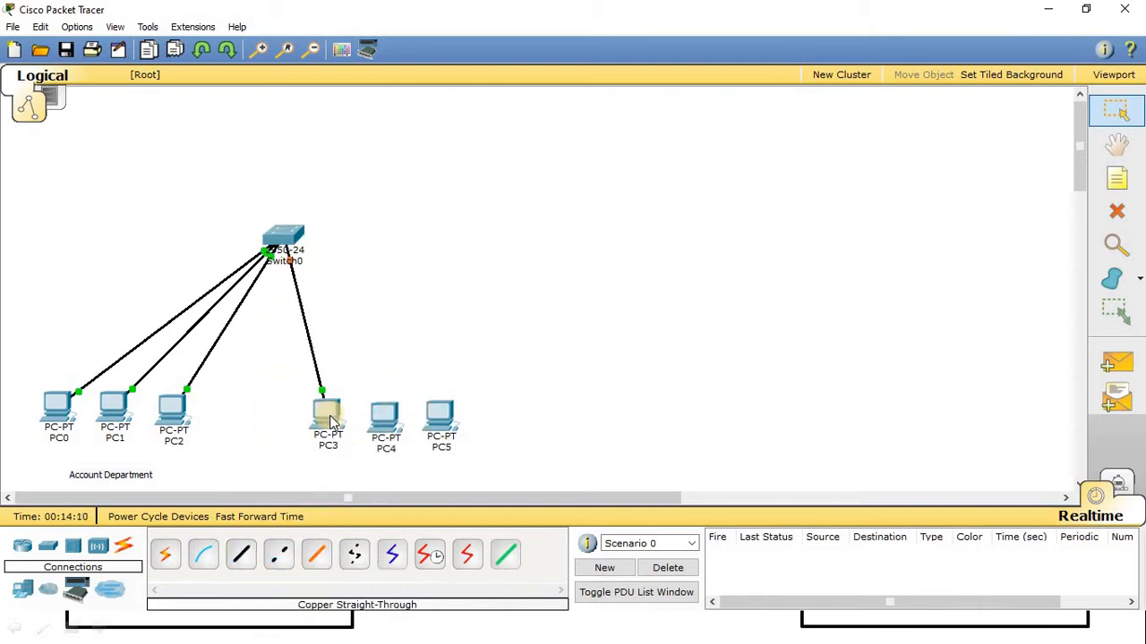
# Connect Switch0 port FastEthernet0/5 to PC4's FastEthernet0 with a copper straight-through cable.
pyautogui.click(241, 555)
pyautogui.click(283, 240)
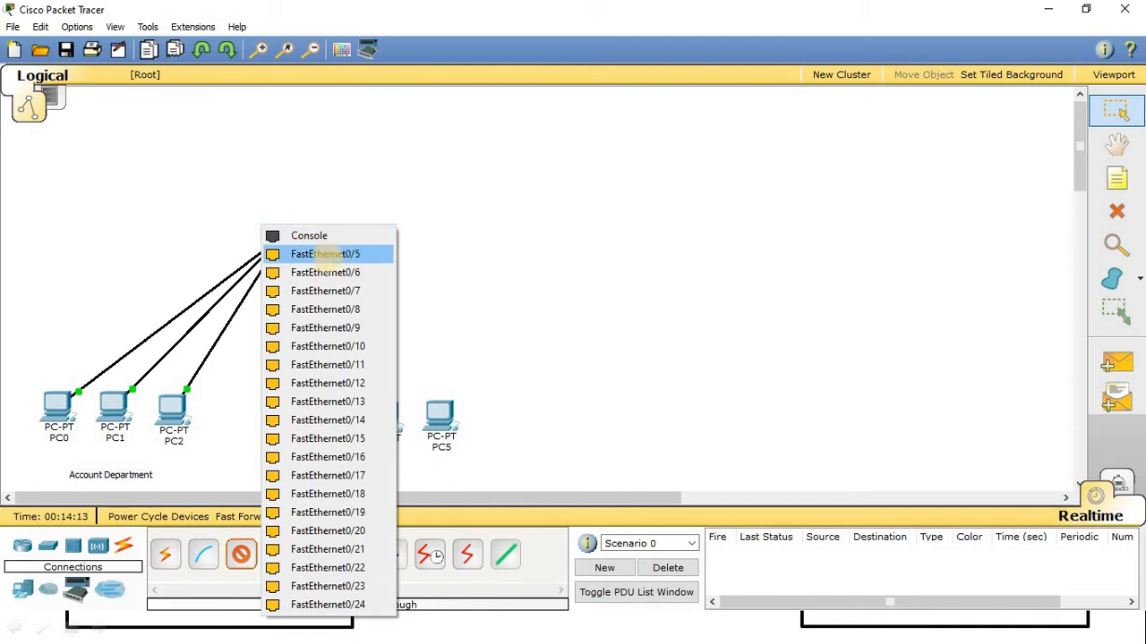
pyautogui.click(313, 258)
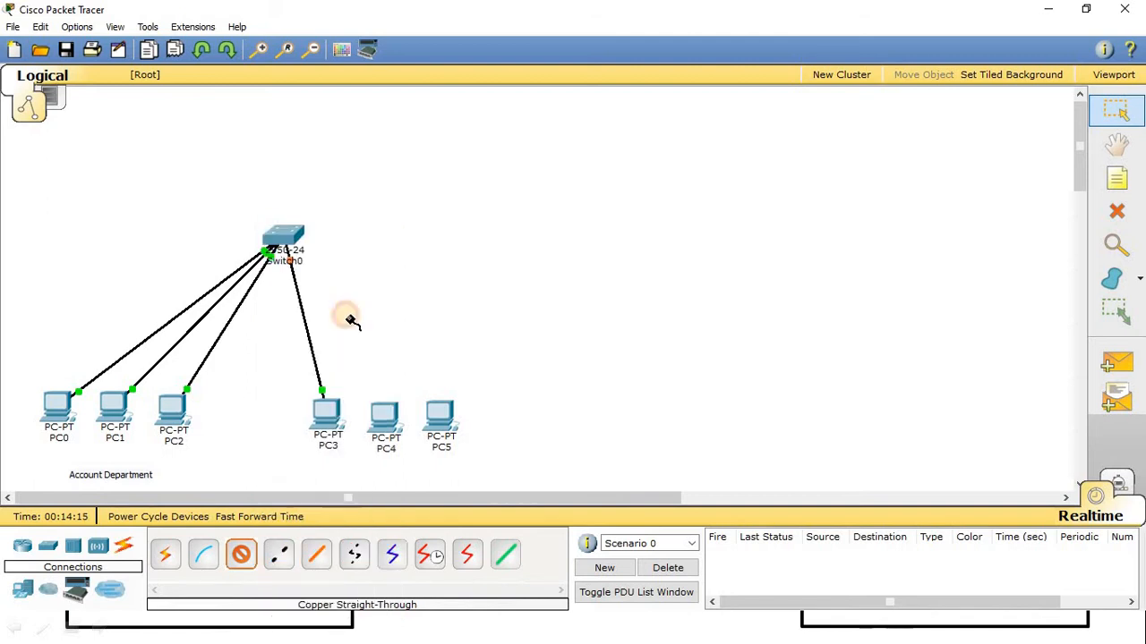
pyautogui.click(382, 413)
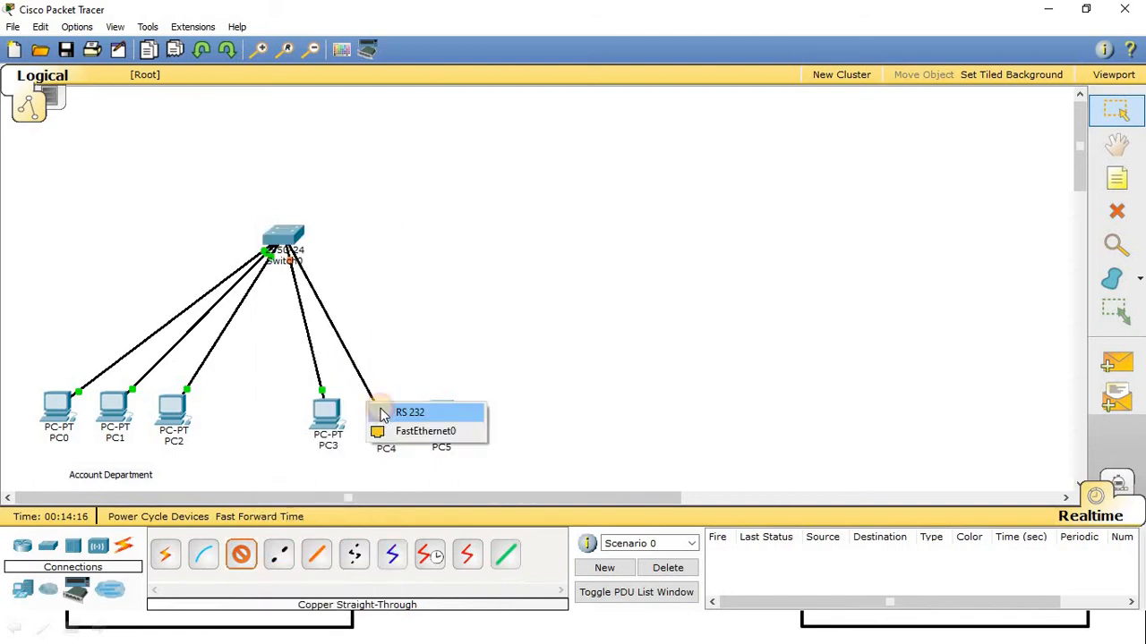
pyautogui.click(425, 431)
# Connect Switch0 port FastEthernet0/6 to PC5's FastEthernet0 with a copper straight-through cable.
pyautogui.click(281, 236)
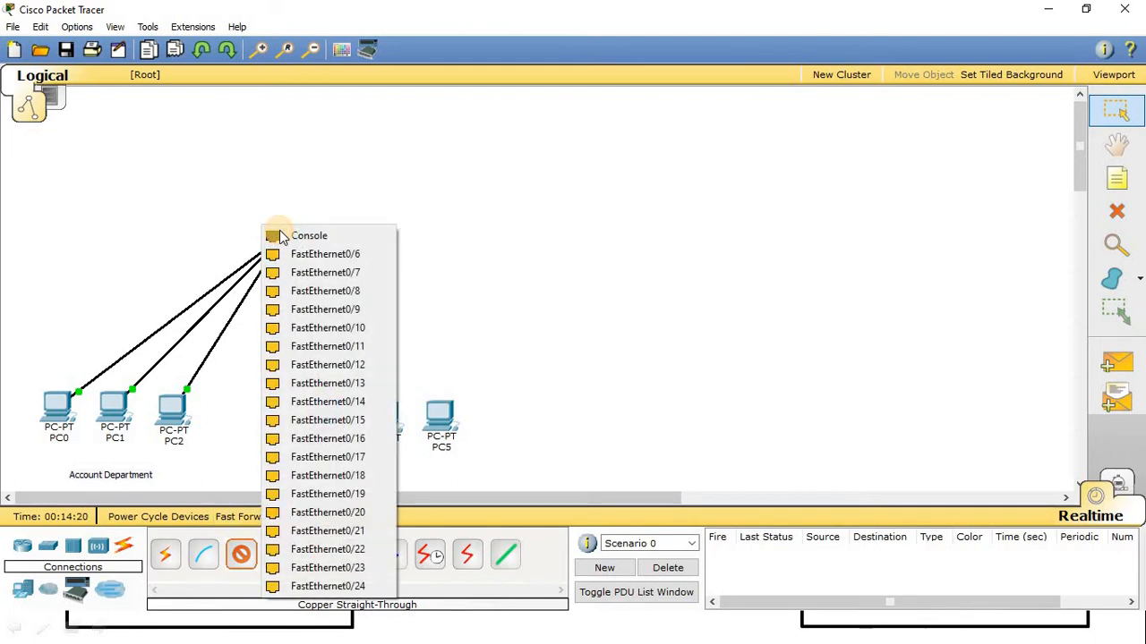
pyautogui.click(348, 255)
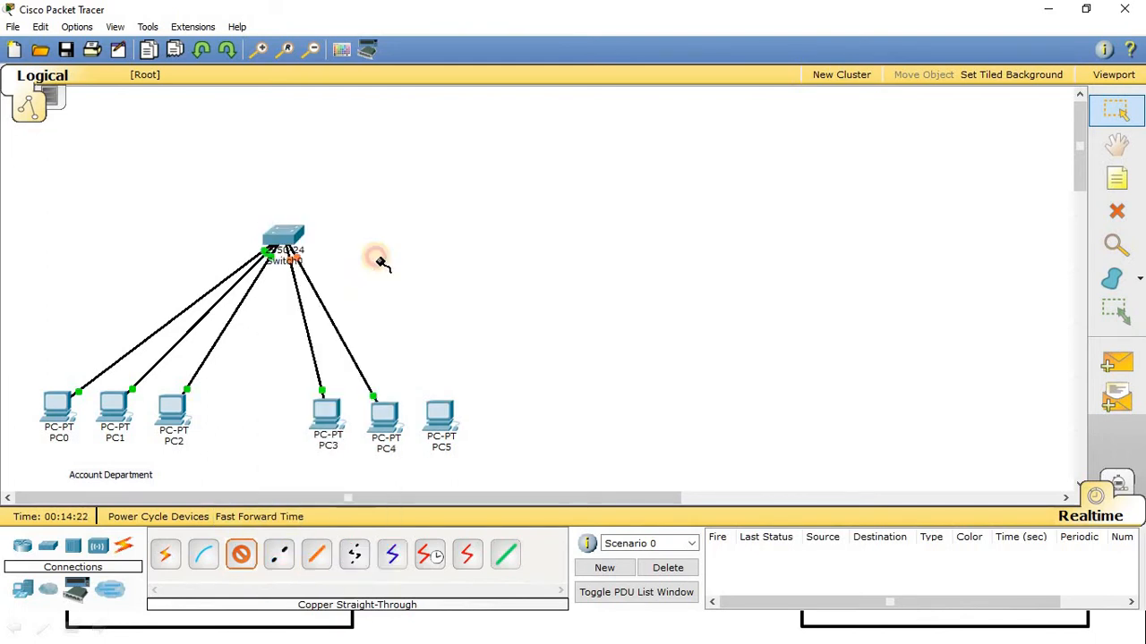
pyautogui.click(434, 410)
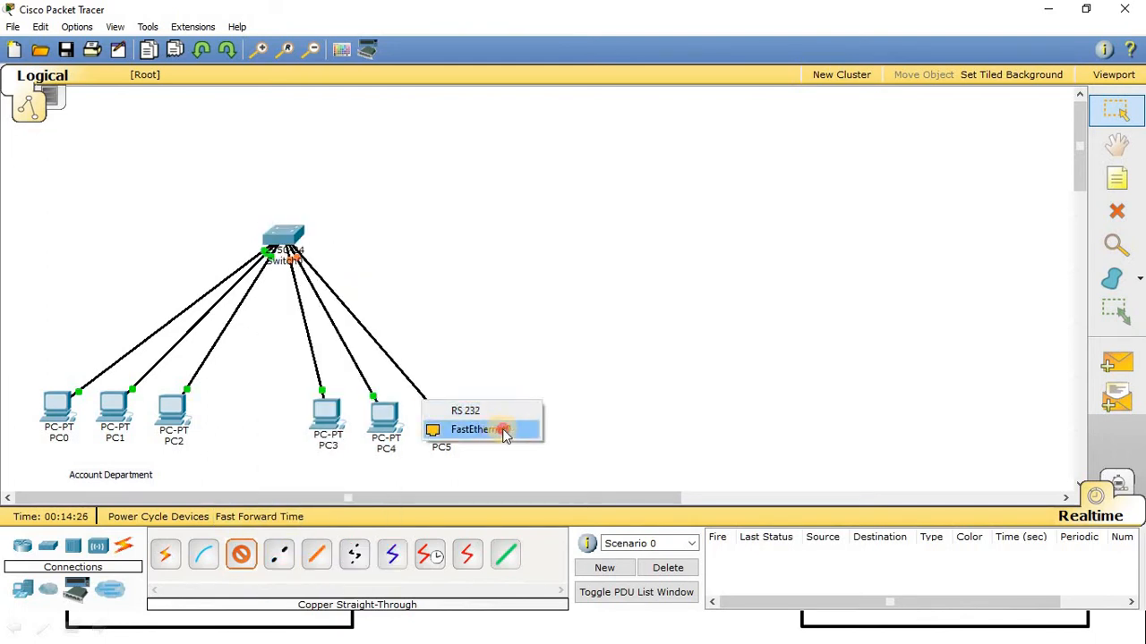
pyautogui.click(504, 430)
# Add the note "Sales Department" beneath PC3, PC4 and PC5.
pyautogui.click(1116, 179)
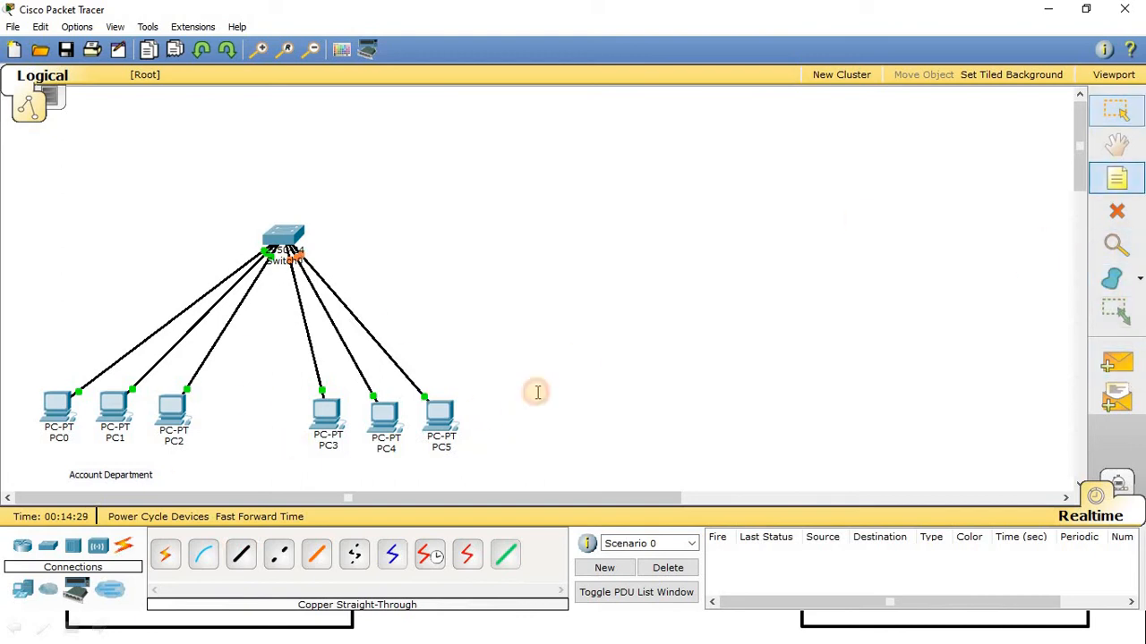
pyautogui.click(348, 467)
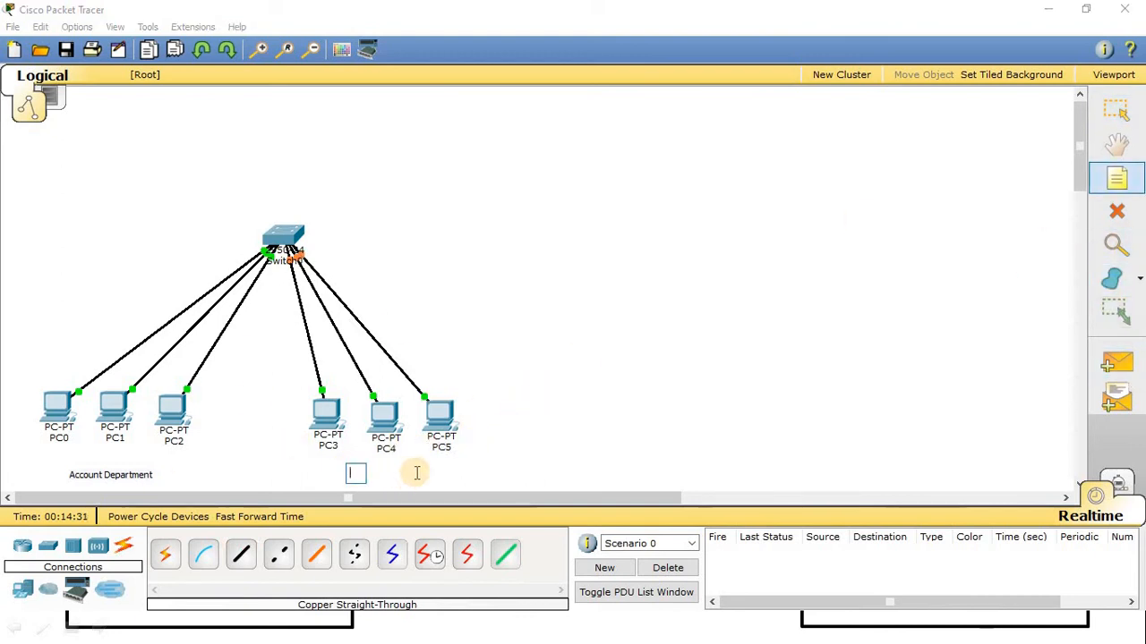
pyautogui.write('Sales')
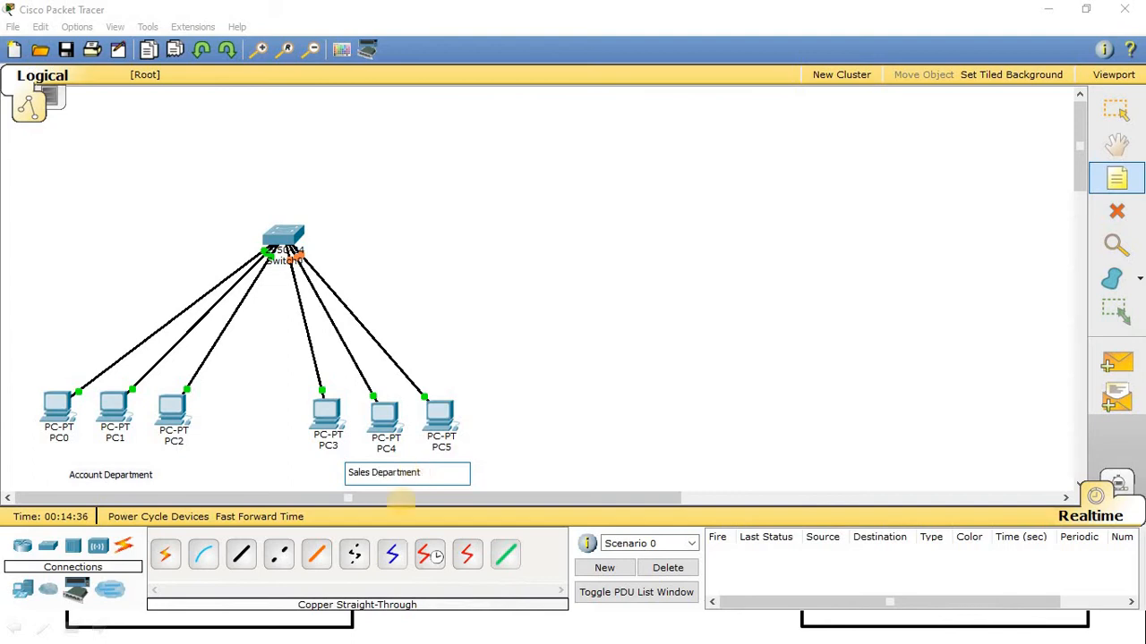
pyautogui.write(' Department')
pyautogui.press('Escape')
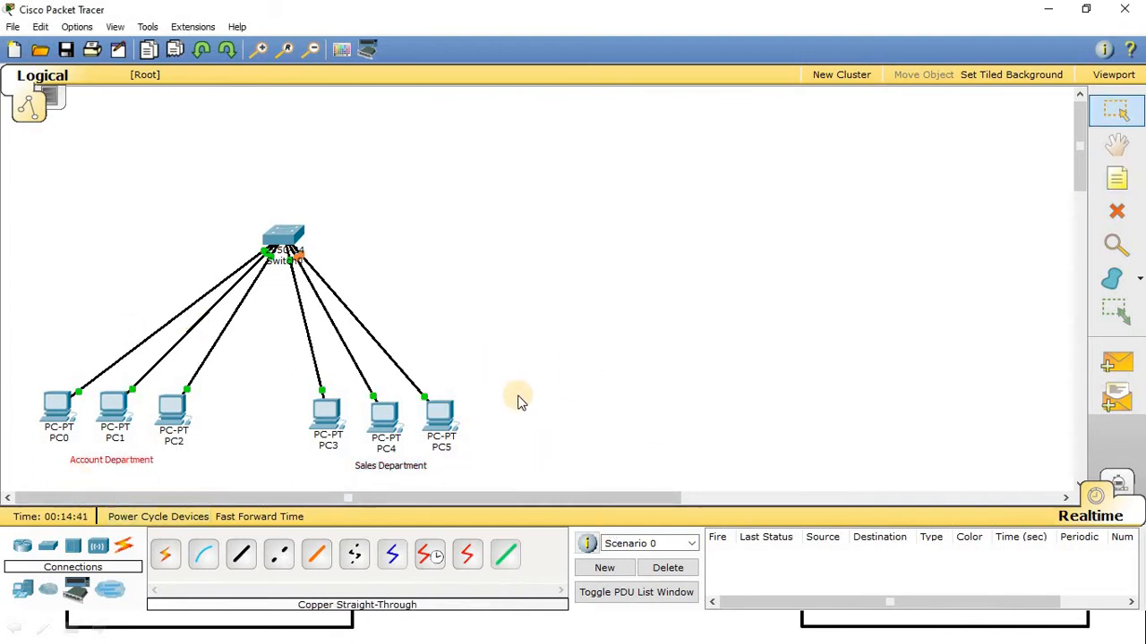
# Shift Switch0 slightly to the left and place a generic laptop to the left of it, above PC0.
pyautogui.moveTo(284, 236); pyautogui.dragTo(277, 237)
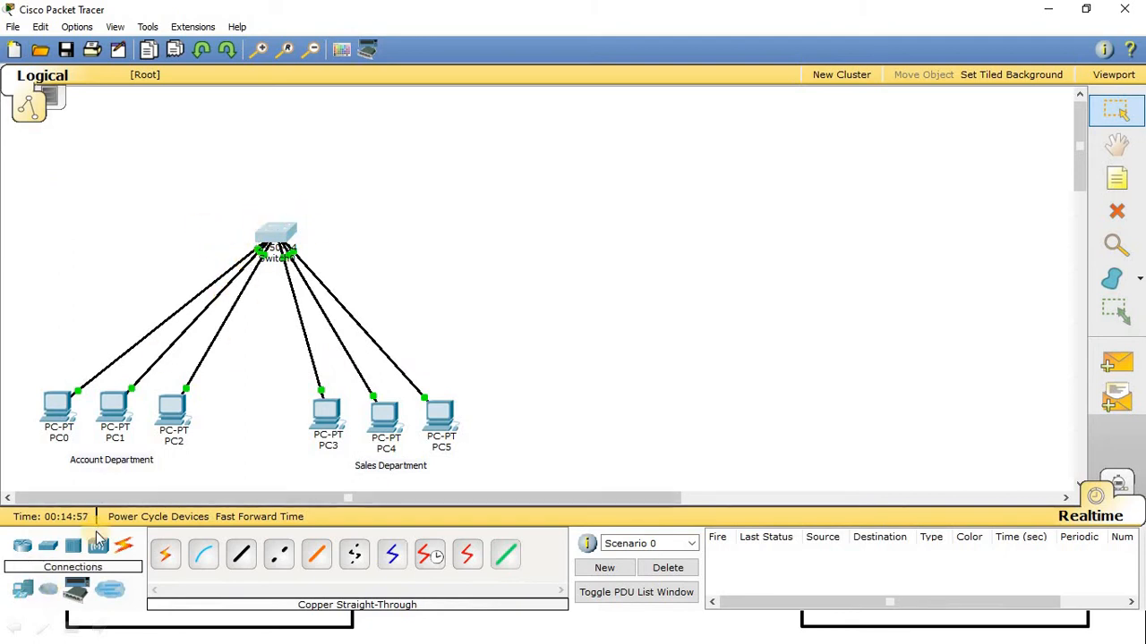
pyautogui.click(22, 589)
pyautogui.click(203, 555)
pyautogui.click(56, 244)
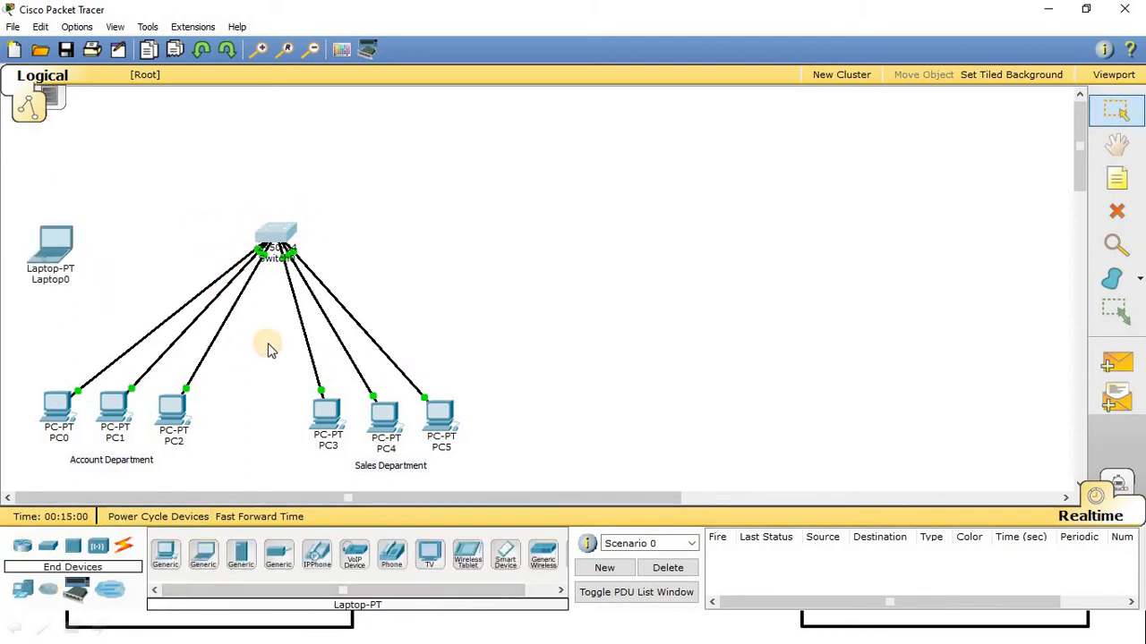
# Connect the laptop's RS 232 port to Switch0's Console port with a console cable, and move the laptop further up.
pyautogui.click(125, 549)
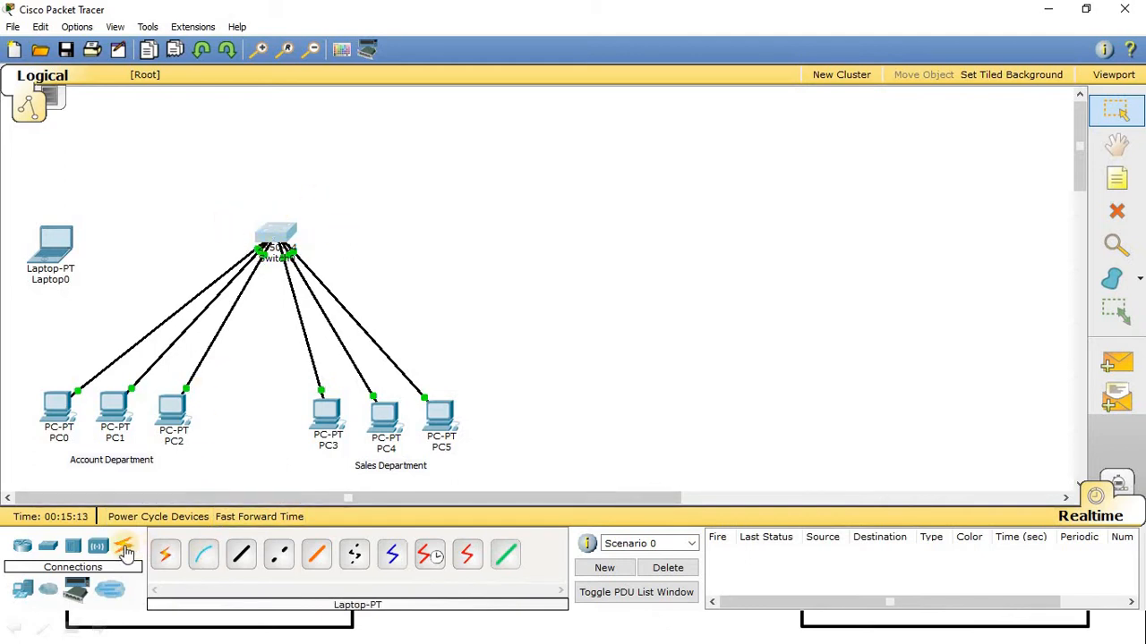
pyautogui.click(204, 556)
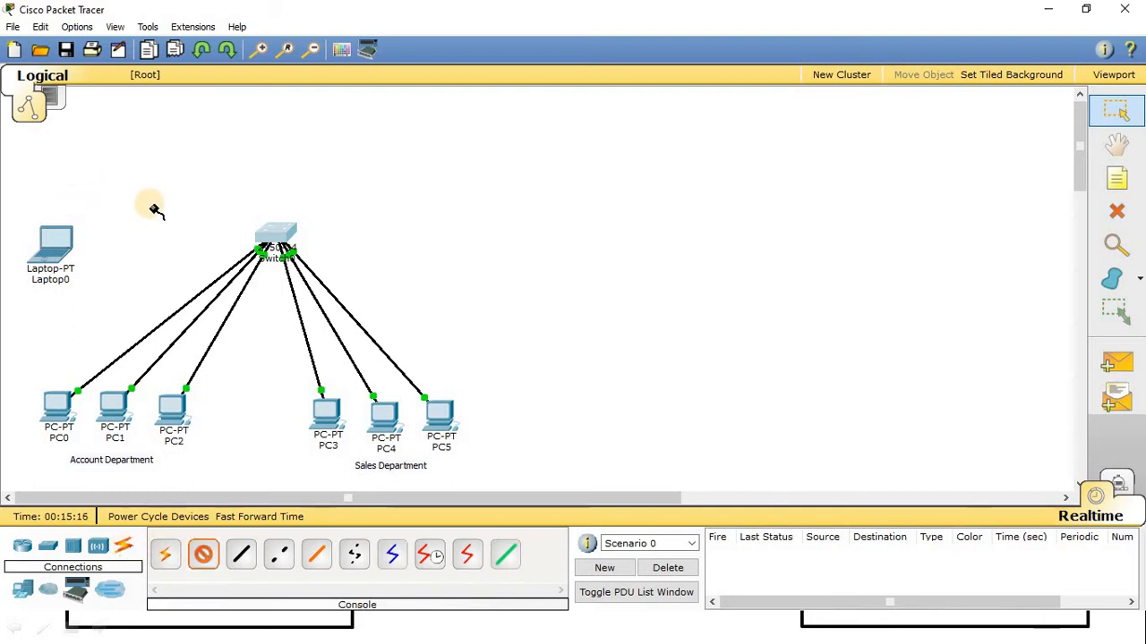
pyautogui.click(56, 237)
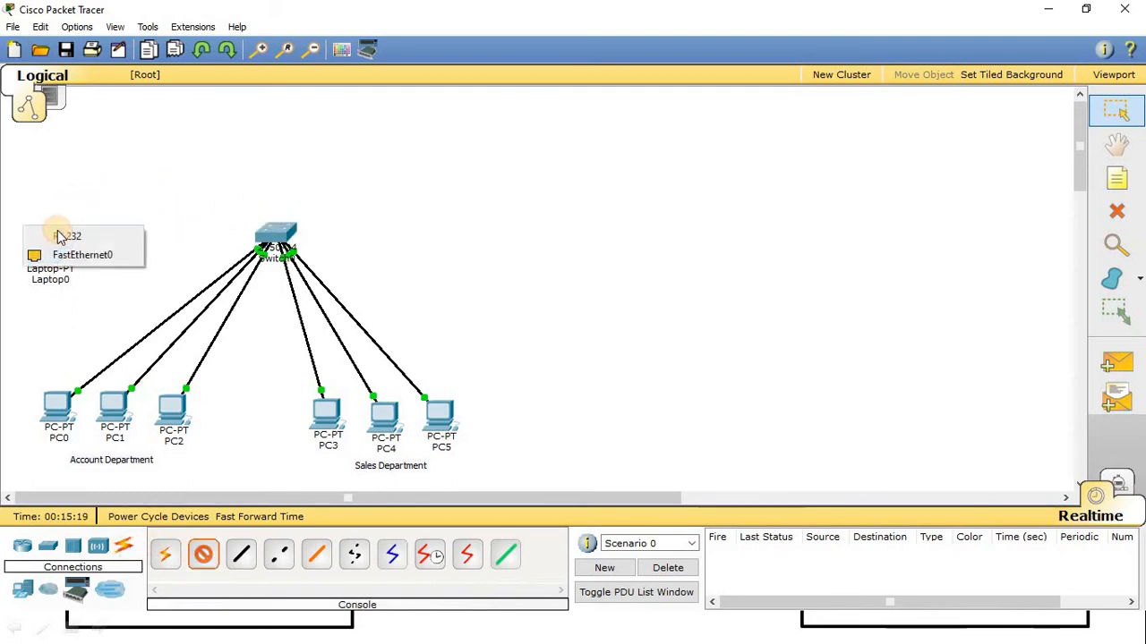
pyautogui.click(107, 237)
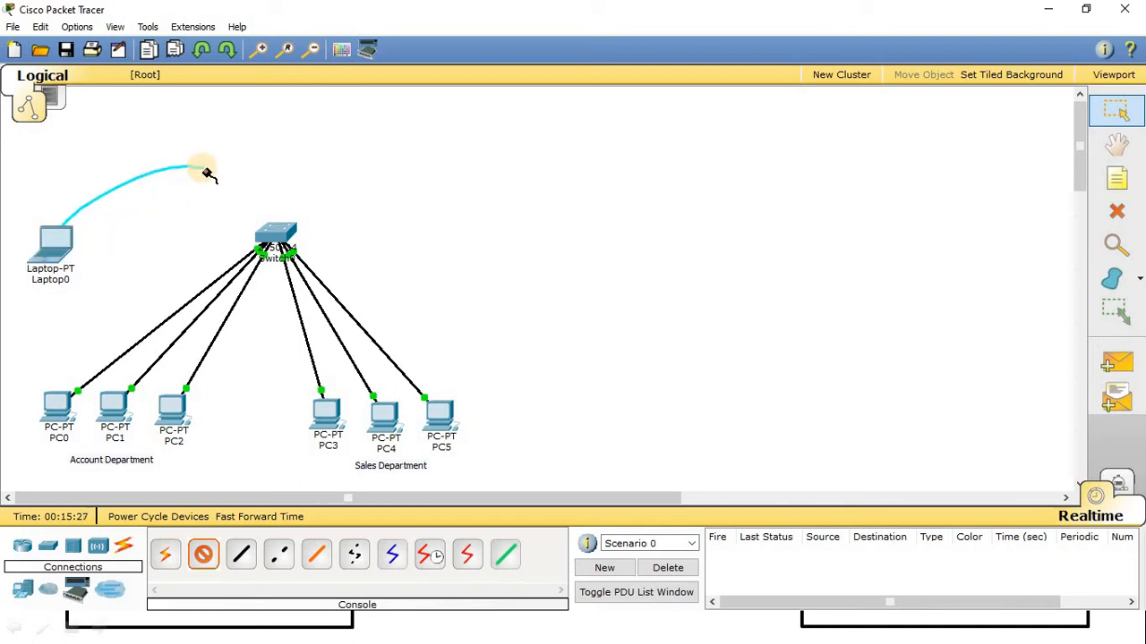
pyautogui.click(272, 231)
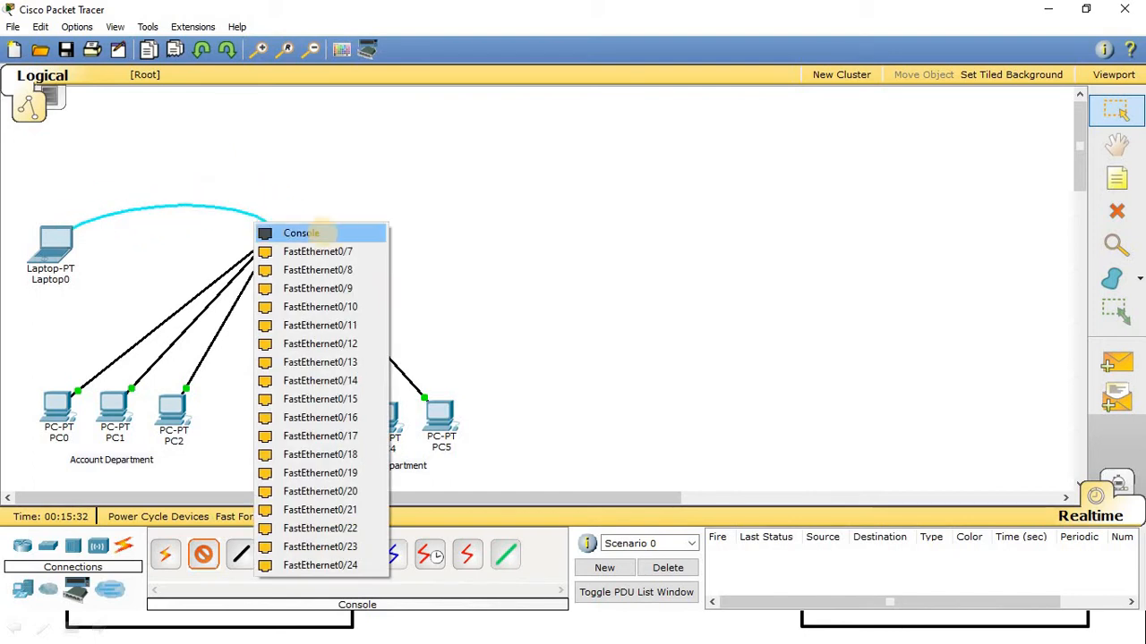
pyautogui.click(349, 233)
pyautogui.moveTo(55, 231); pyautogui.dragTo(51, 176)
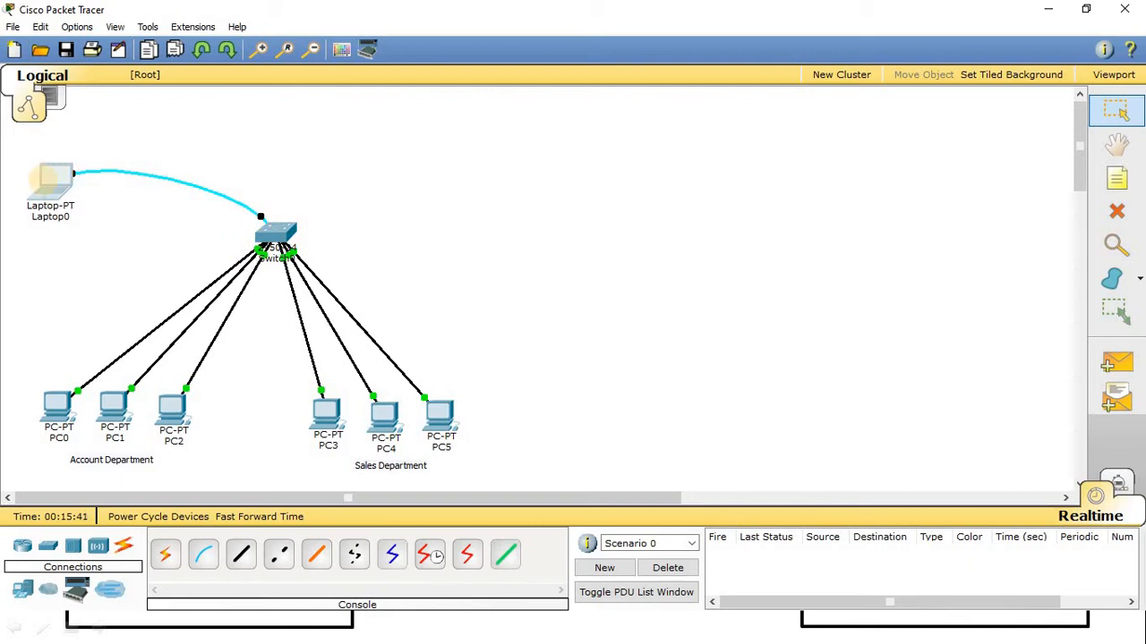
# Open a terminal session from Laptop0 to the switch at 9600 bits per second, 8 data bits, no parity, 1 stop bit and no flow control.
pyautogui.click(51, 186)
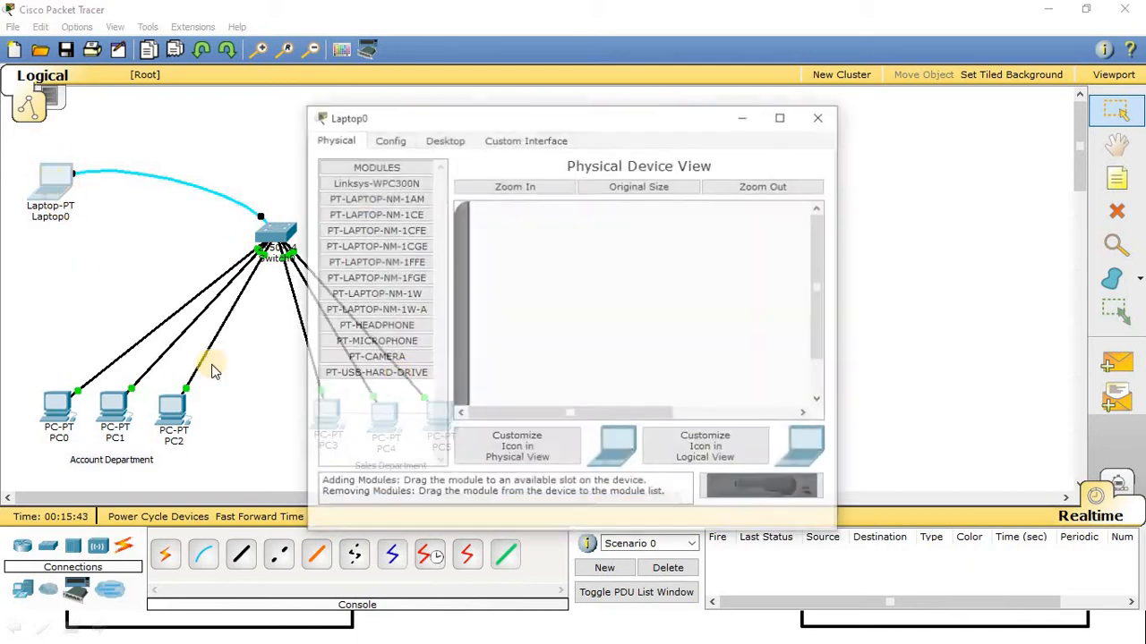
pyautogui.click(442, 141)
pyautogui.click(488, 277)
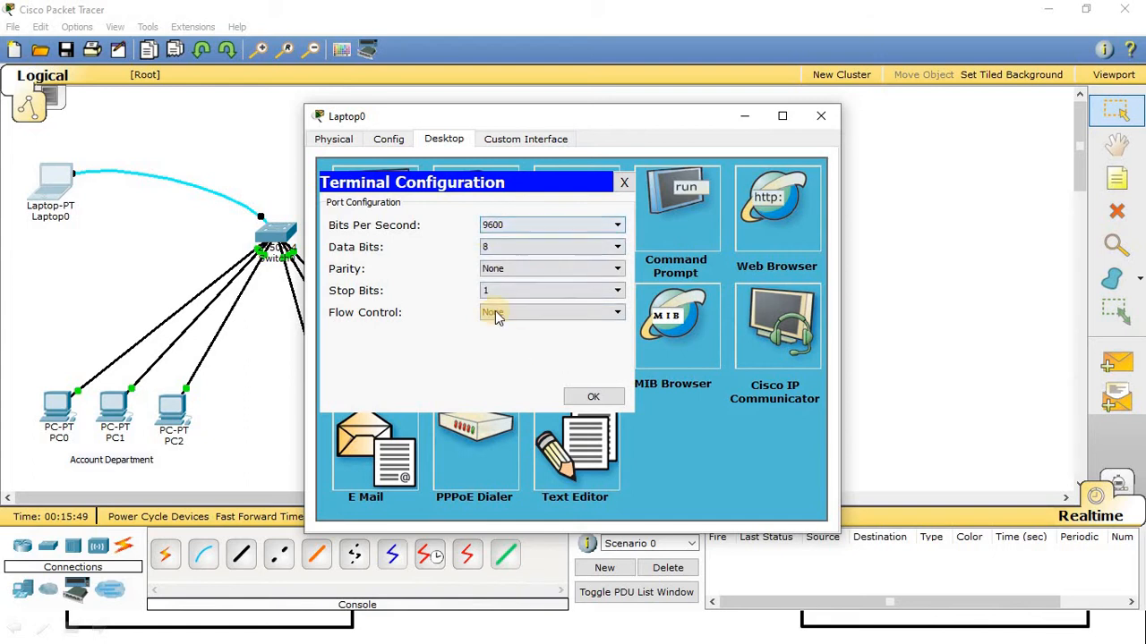
pyautogui.click(592, 396)
pyautogui.moveTo(614, 123); pyautogui.dragTo(770, 54)
pyautogui.press('Return')
pyautogui.press('Return')
pyautogui.press('Return')
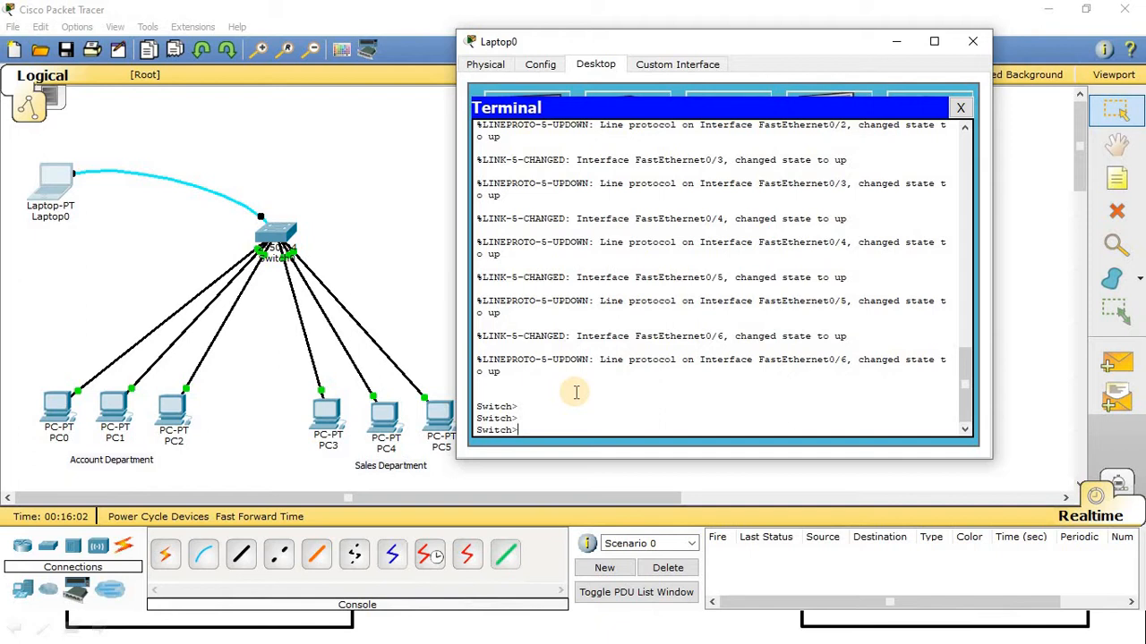
# Enter privileged EXEC mode on the switch with the enable command.
pyautogui.write('en')
pyautogui.press('Tab')
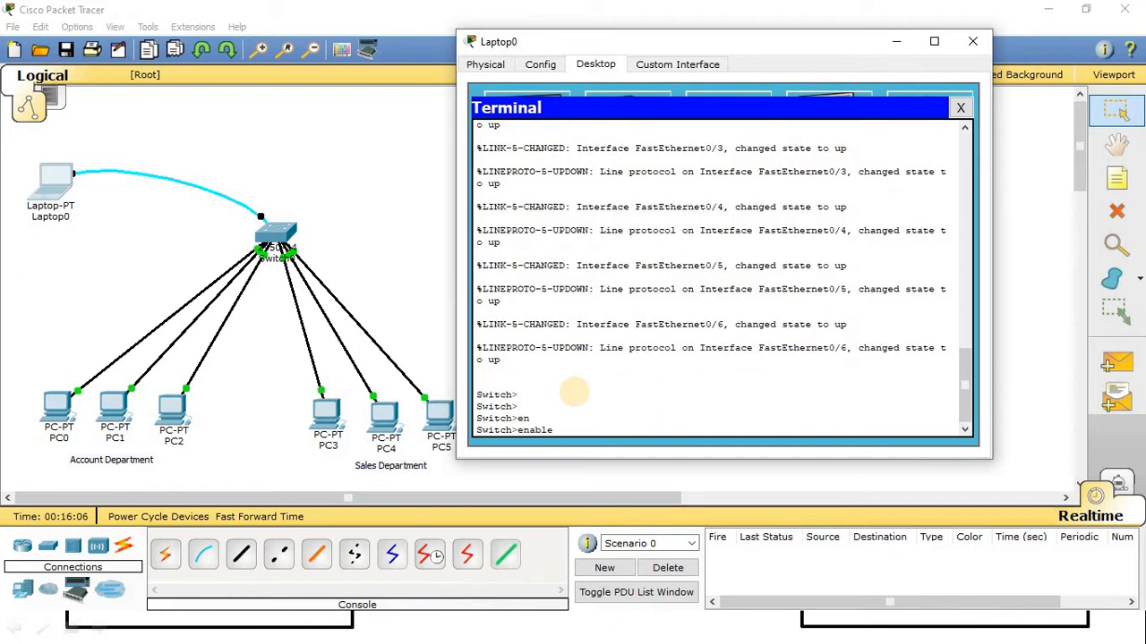
pyautogui.press('Return')
pyautogui.press('Return')
pyautogui.press('Return')
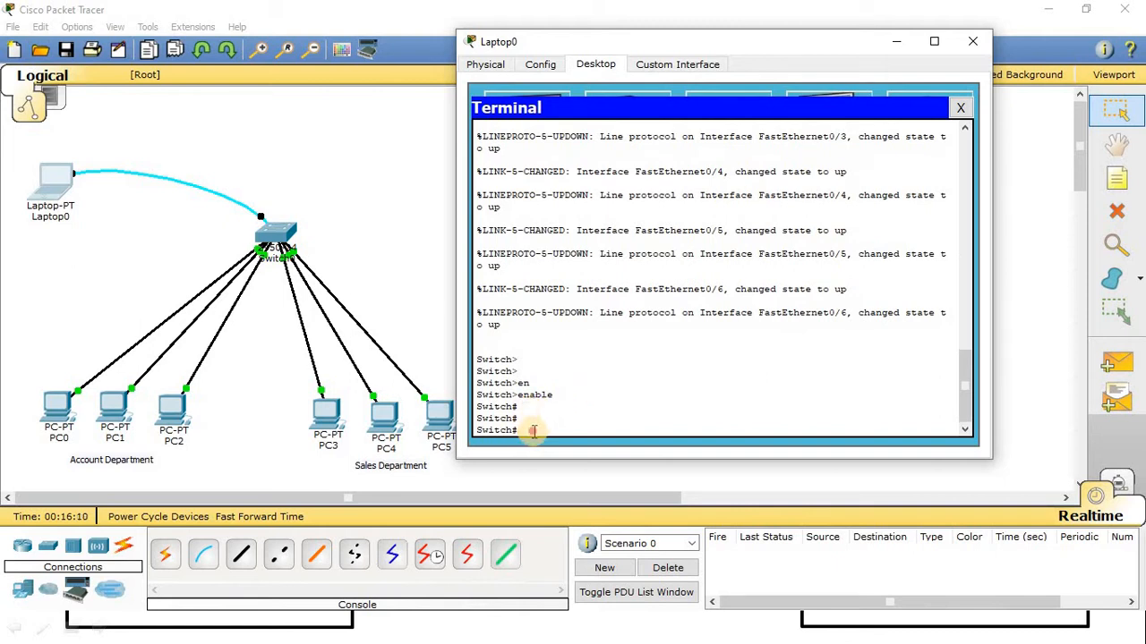
# Enter the switch's global configuration mode with the configure terminal command.
pyautogui.click(544, 428)
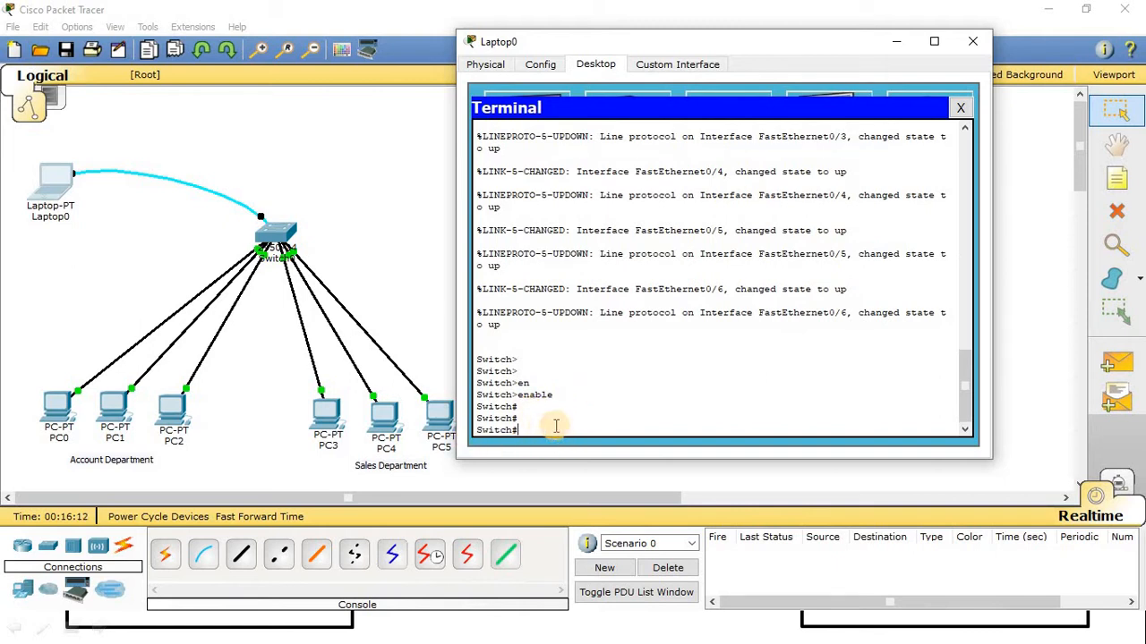
pyautogui.write('conf')
pyautogui.press('Tab')
pyautogui.write('ter')
pyautogui.press('Tab')
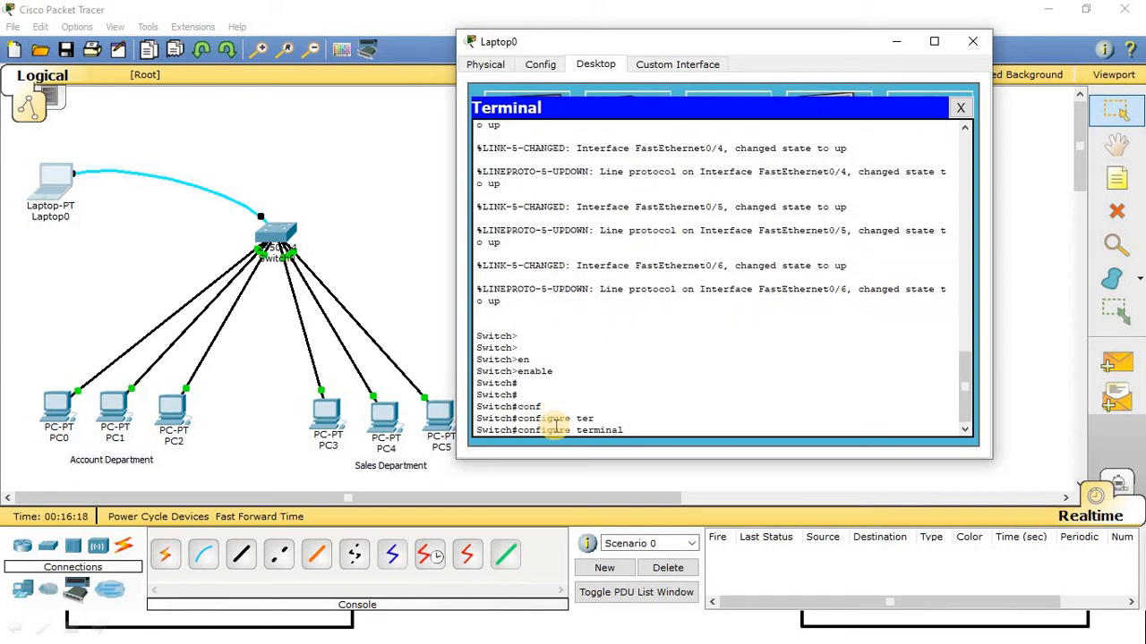
pyautogui.moveTo(518, 429); pyautogui.dragTo(624, 430)
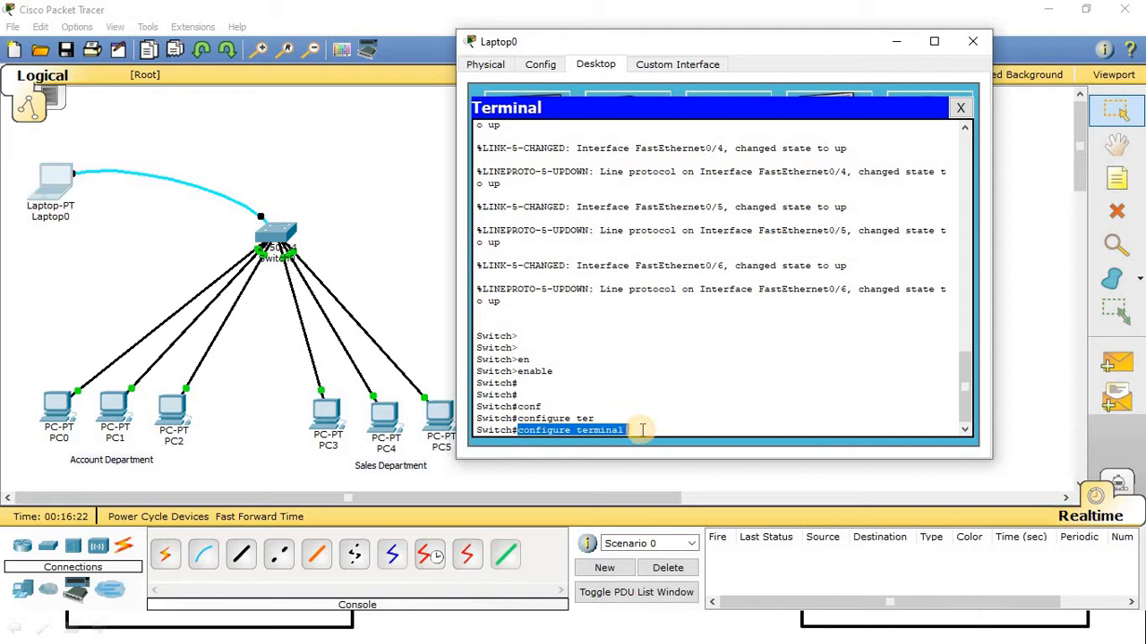
pyautogui.press('Return')
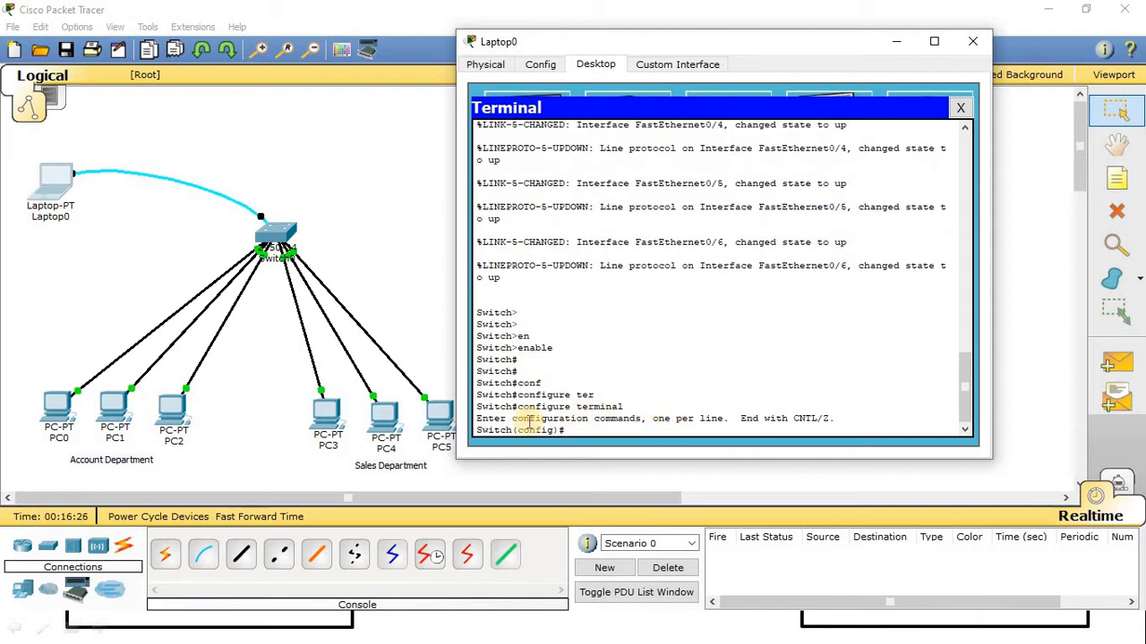
pyautogui.moveTo(593, 431)
pyautogui.mouseDown()
pyautogui.moveTo(455, 431)
pyautogui.moveTo(577, 432)
pyautogui.moveTo(603, 450)
pyautogui.mouseUp()
pyautogui.click(570, 430)
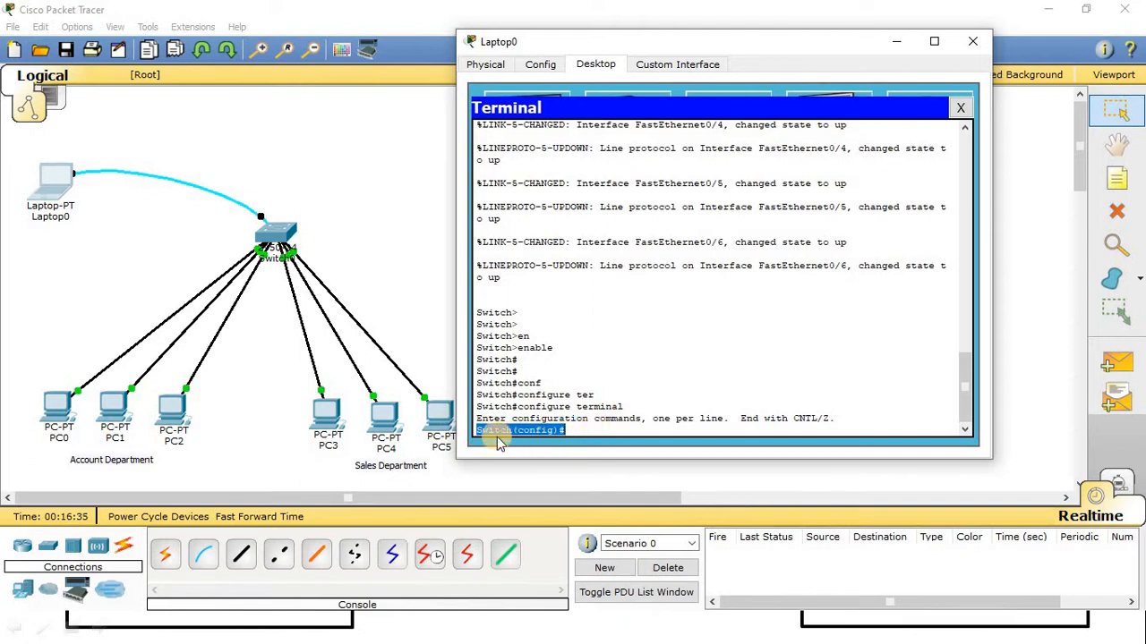
pyautogui.click(584, 431)
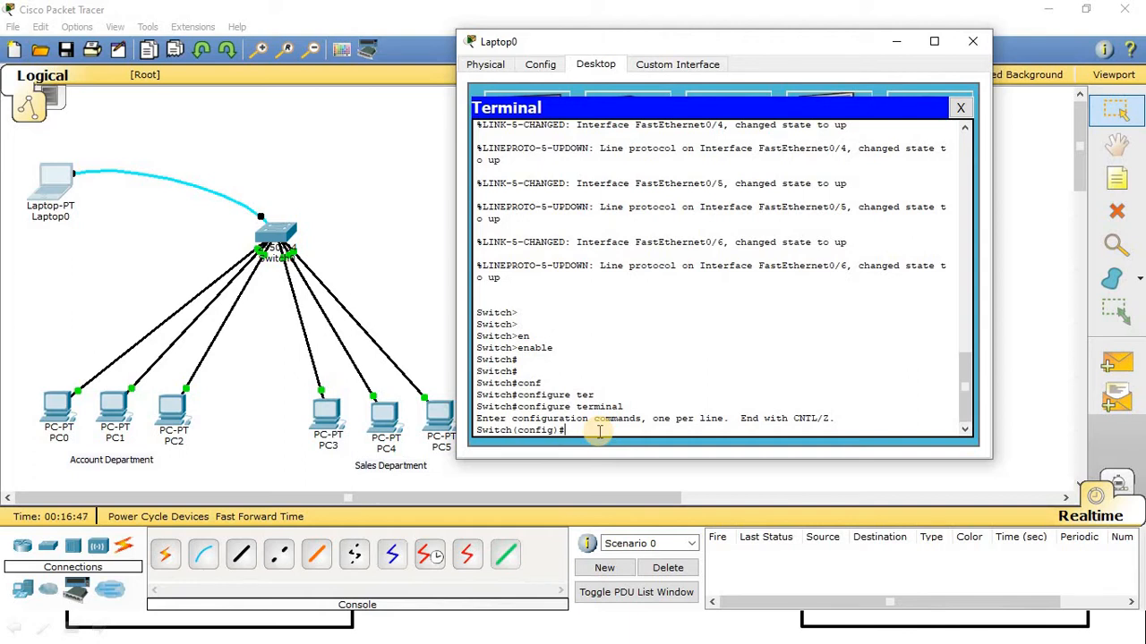
# Create VLAN 10 on the switch with the vlan 10 command.
pyautogui.write('vl')
pyautogui.press('Tab')
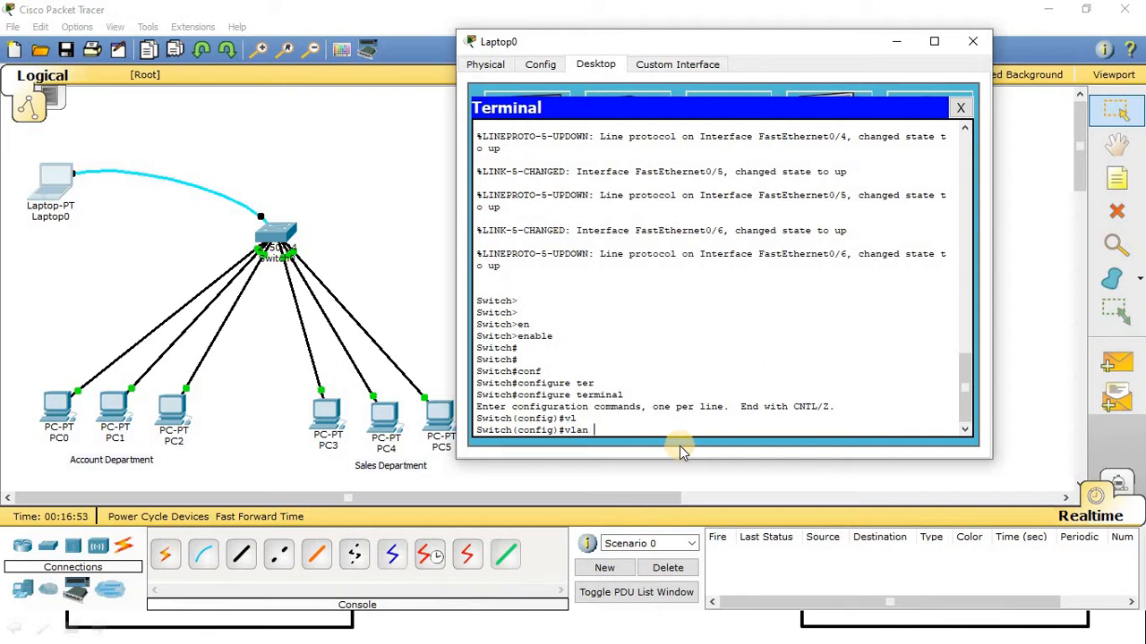
pyautogui.write('10')
pyautogui.press('Return')
pyautogui.press('Return')
pyautogui.press('Return')
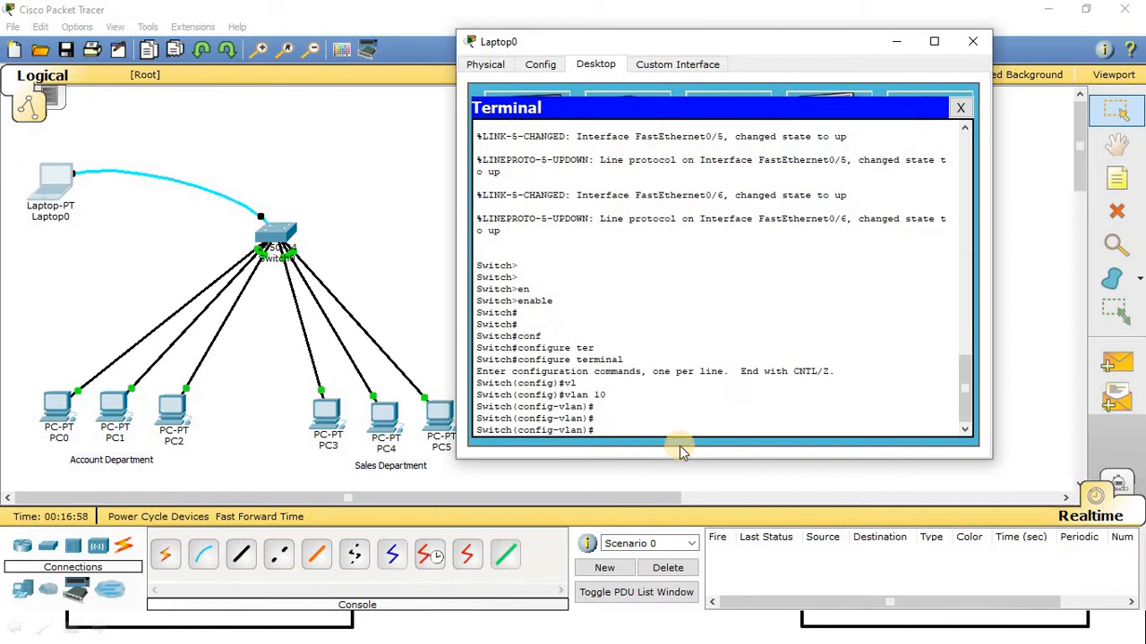
pyautogui.moveTo(651, 437); pyautogui.dragTo(471, 430)
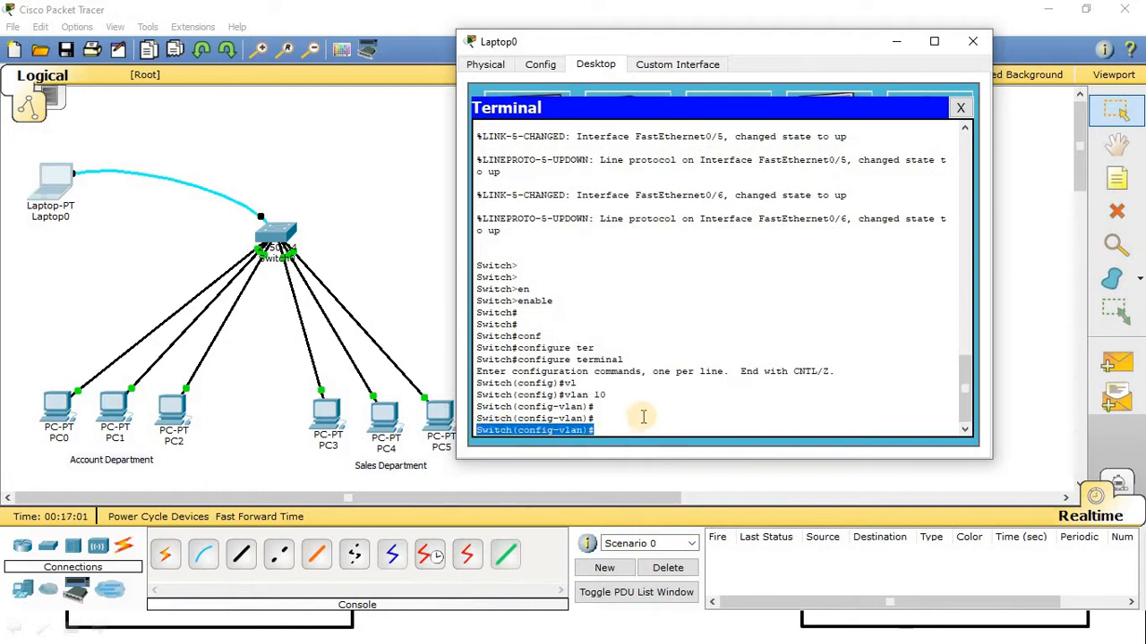
pyautogui.moveTo(564, 395); pyautogui.dragTo(618, 391)
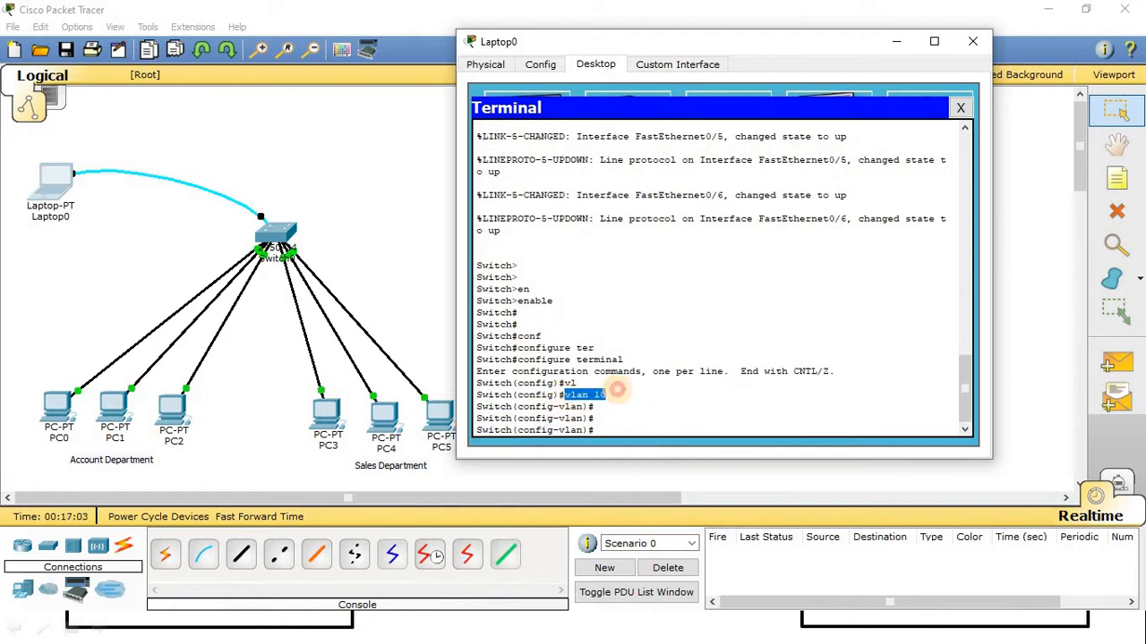
pyautogui.moveTo(608, 429); pyautogui.dragTo(472, 431)
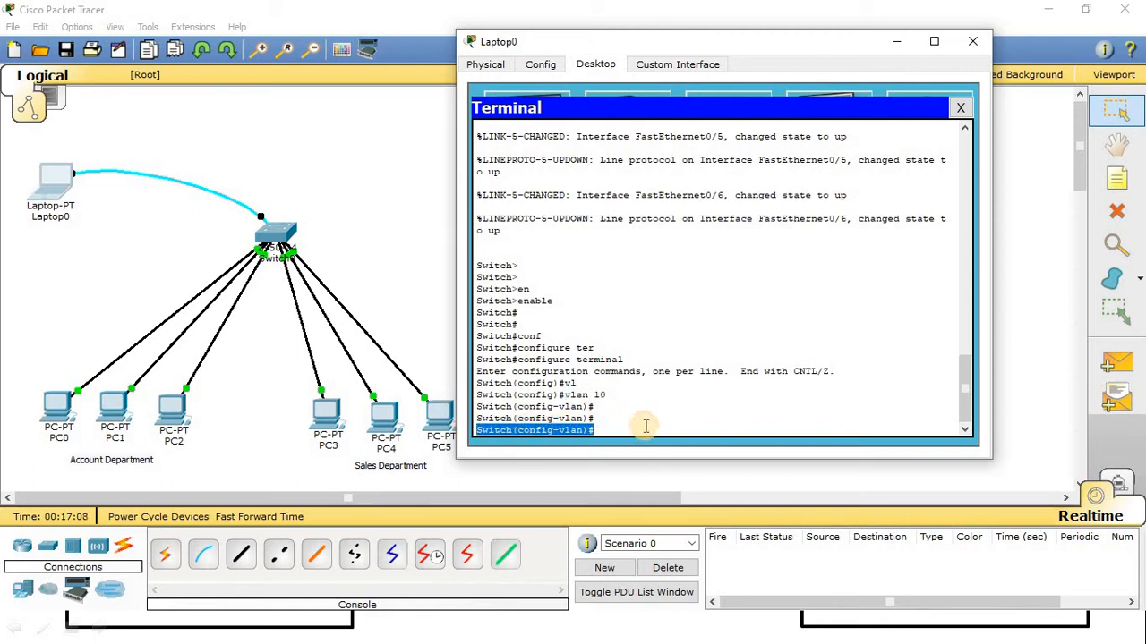
pyautogui.moveTo(564, 395); pyautogui.dragTo(615, 392)
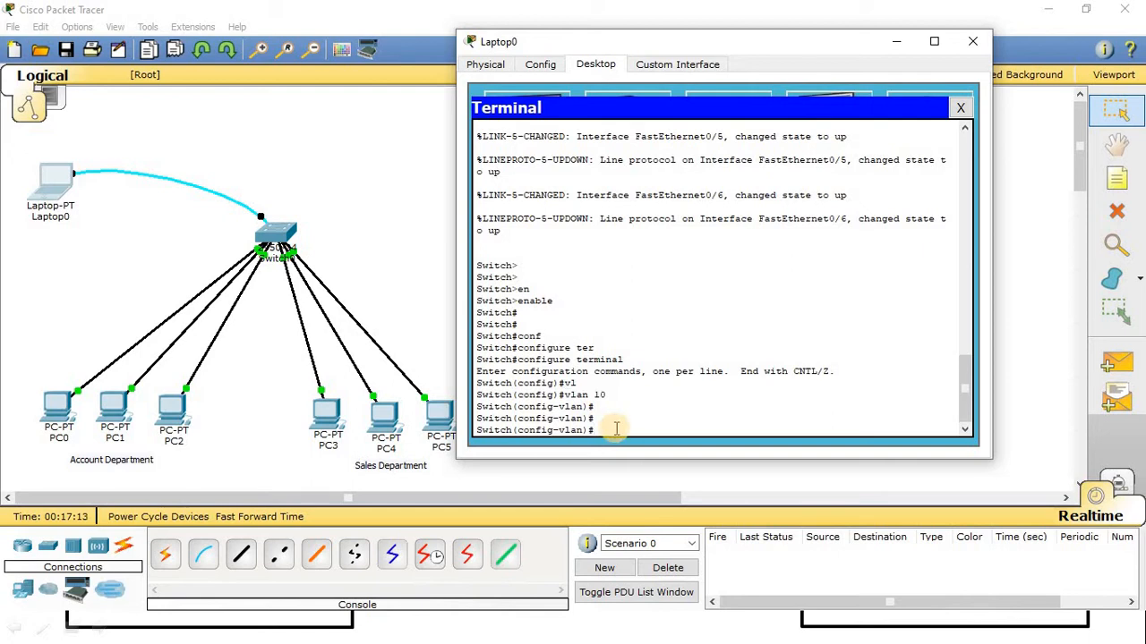
# Exit VLAN 10's configuration mode back to global configuration mode.
pyautogui.write('ex')
pyautogui.press('Tab')
pyautogui.press('Return')
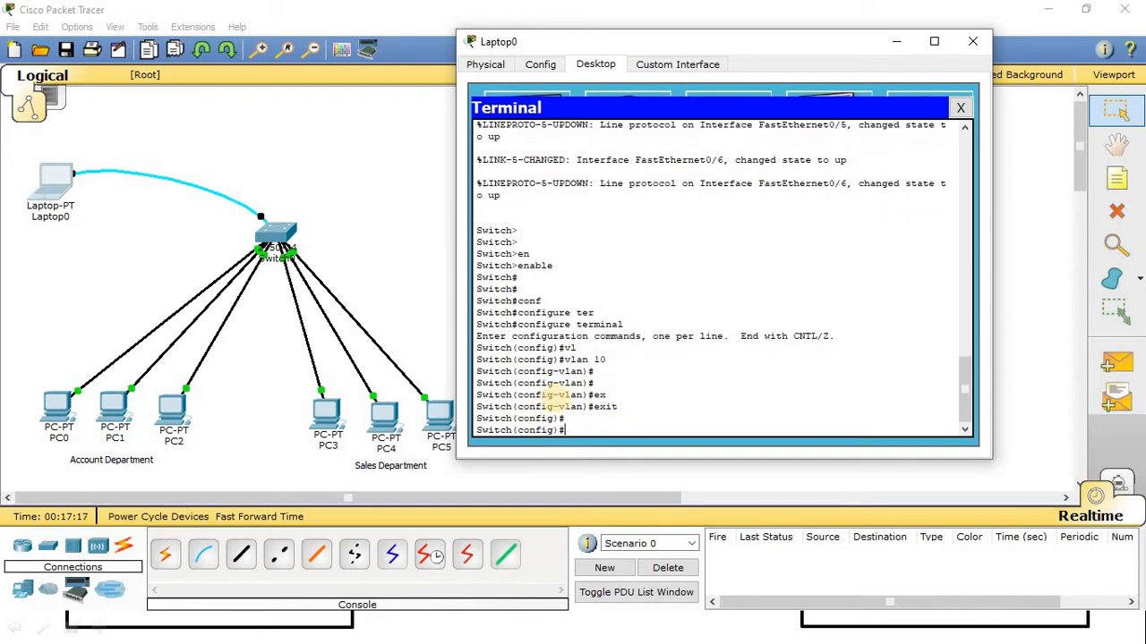
pyautogui.moveTo(639, 406); pyautogui.dragTo(456, 407)
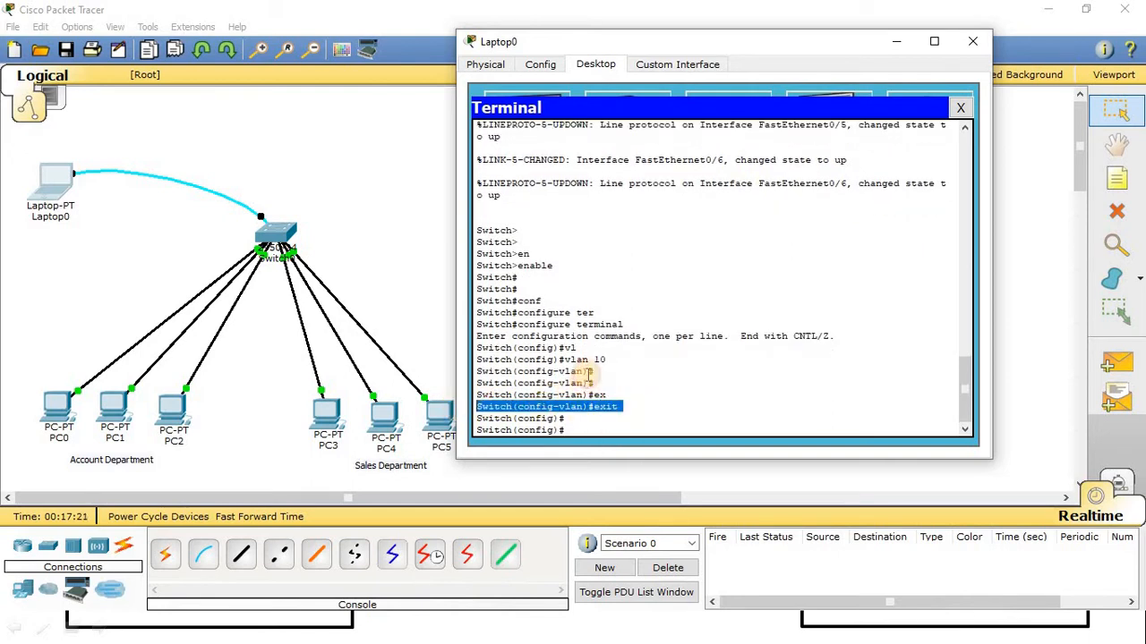
pyautogui.moveTo(566, 361); pyautogui.dragTo(615, 355)
pyautogui.moveTo(570, 418); pyautogui.dragTo(468, 418)
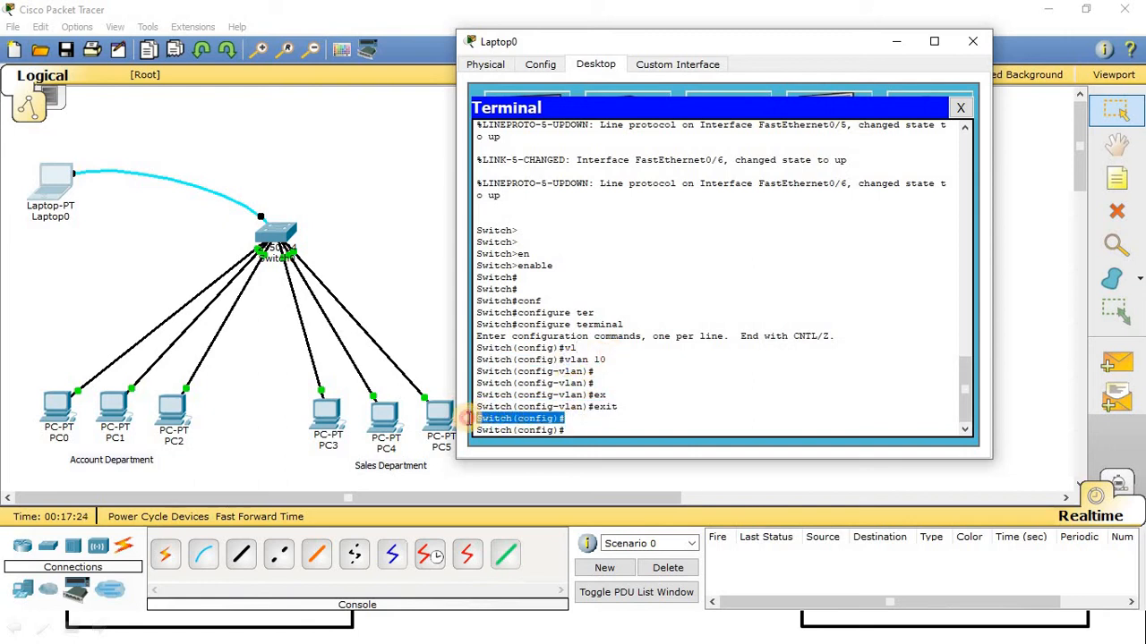
# Create VLAN 20 on the switch with the vlan 20 command.
pyautogui.click(601, 430)
pyautogui.write('vl')
pyautogui.press('Tab')
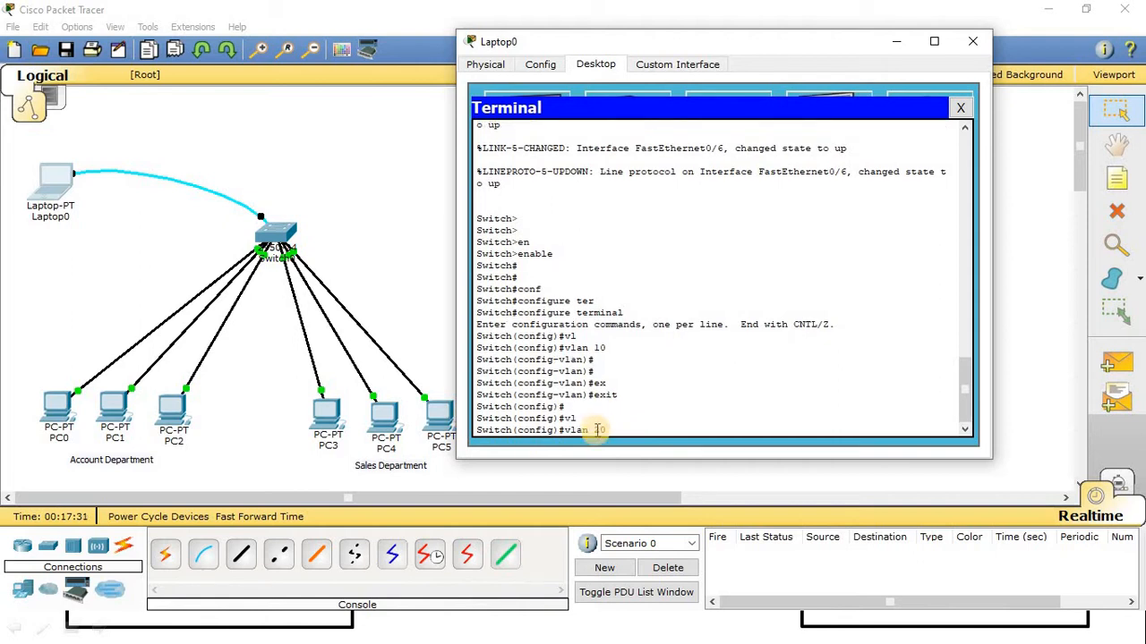
pyautogui.moveTo(560, 434); pyautogui.dragTo(612, 431)
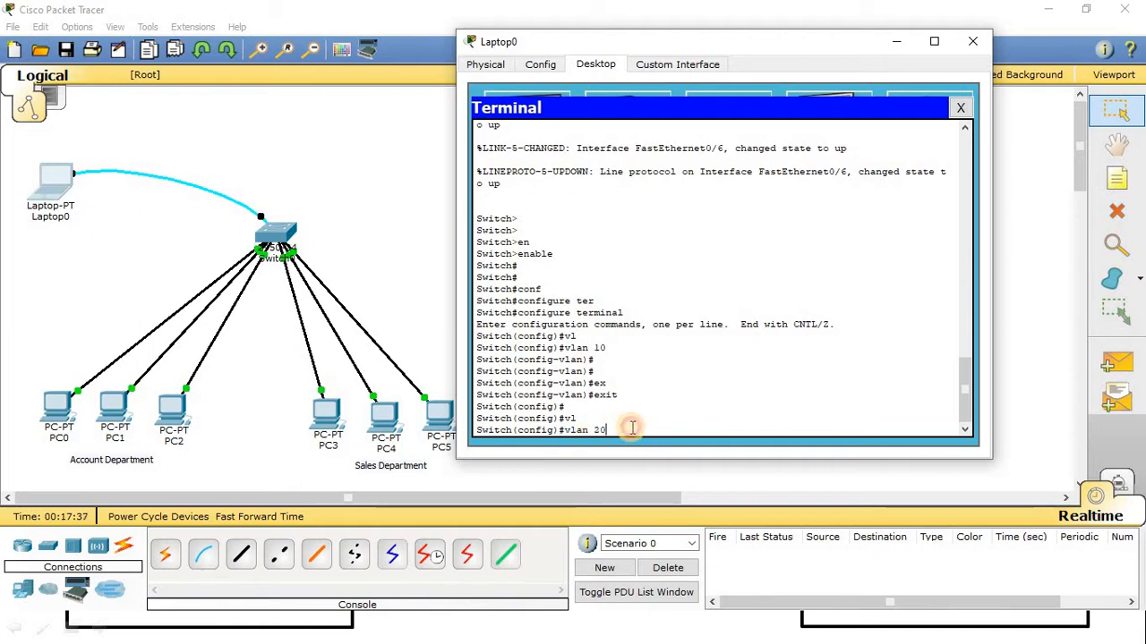
pyautogui.press('Return')
pyautogui.press('Return')
pyautogui.press('Return')
pyautogui.moveTo(639, 430); pyautogui.dragTo(476, 433)
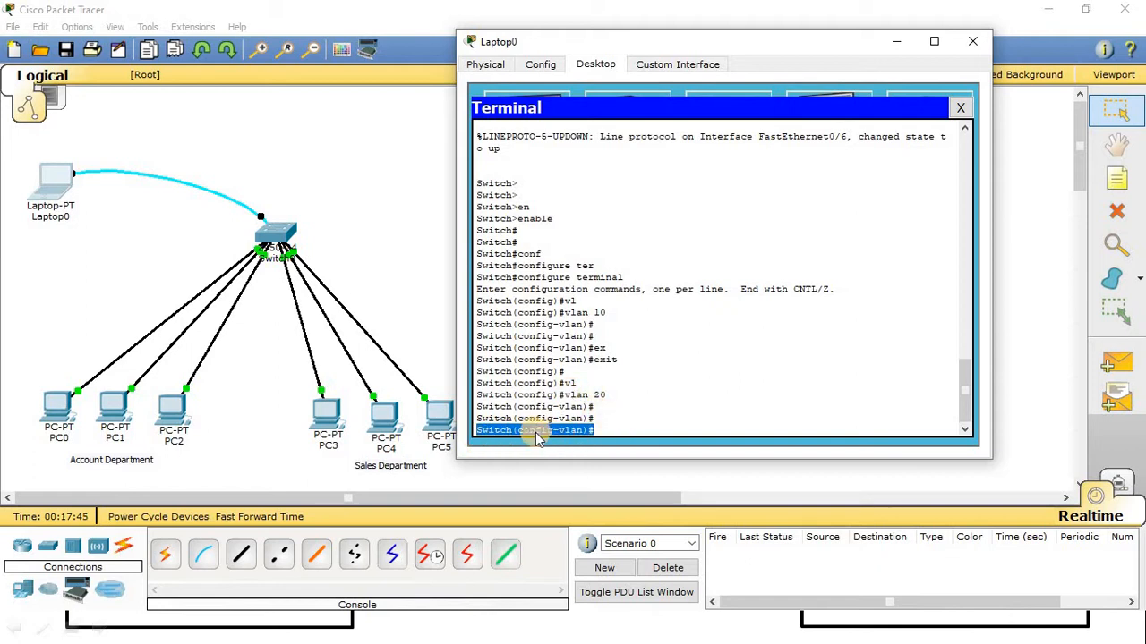
pyautogui.click(618, 430)
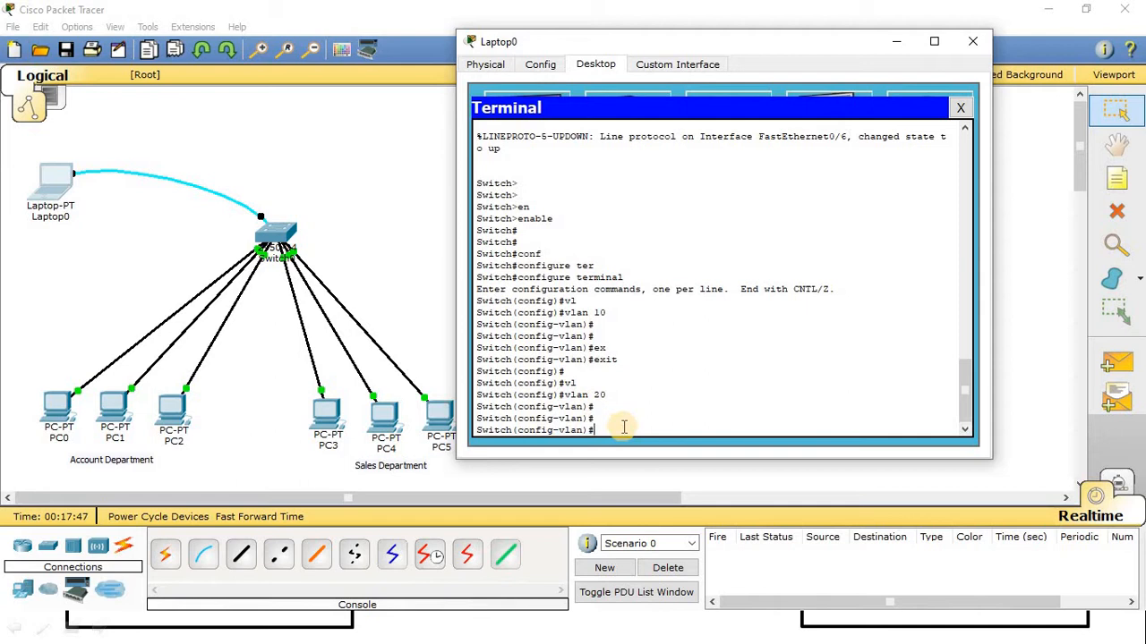
# Exit VLAN 20's configuration mode back to global configuration mode.
pyautogui.write('ex')
pyautogui.press('Tab')
pyautogui.press('Return')
pyautogui.press('Return')
pyautogui.press('Return')
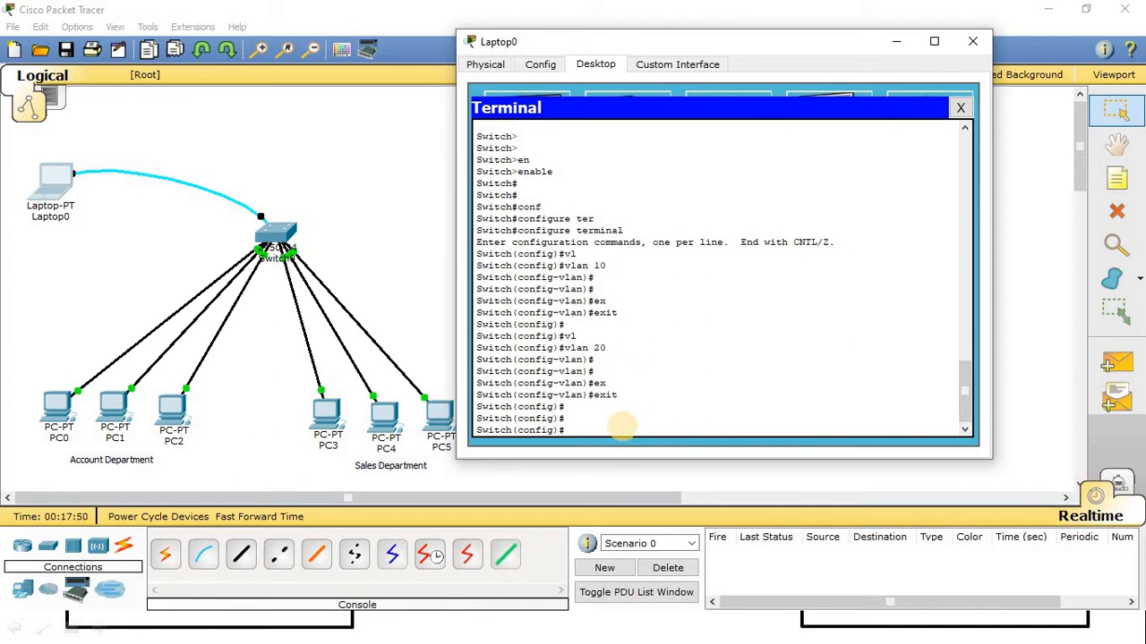
pyautogui.moveTo(479, 394); pyautogui.dragTo(592, 395)
# Exit global configuration mode to return to the switch's privileged EXEC prompt.
pyautogui.click(577, 430)
pyautogui.write('ex')
pyautogui.press('Tab')
pyautogui.press('Return')
pyautogui.press('Return')
pyautogui.press('Return')
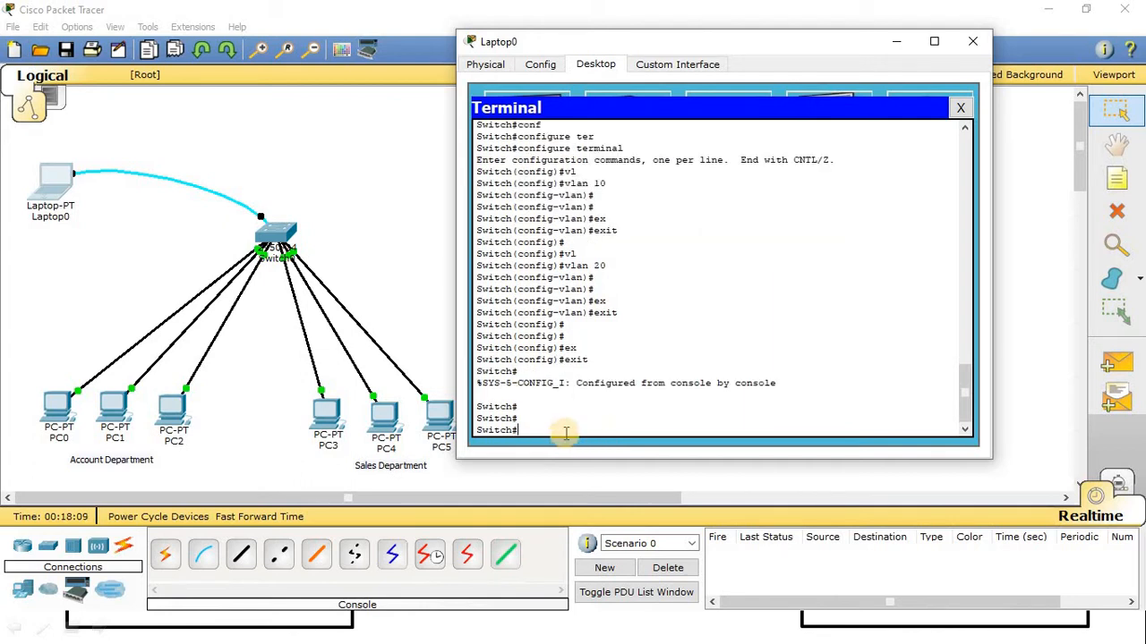
pyautogui.moveTo(593, 360); pyautogui.dragTo(565, 363)
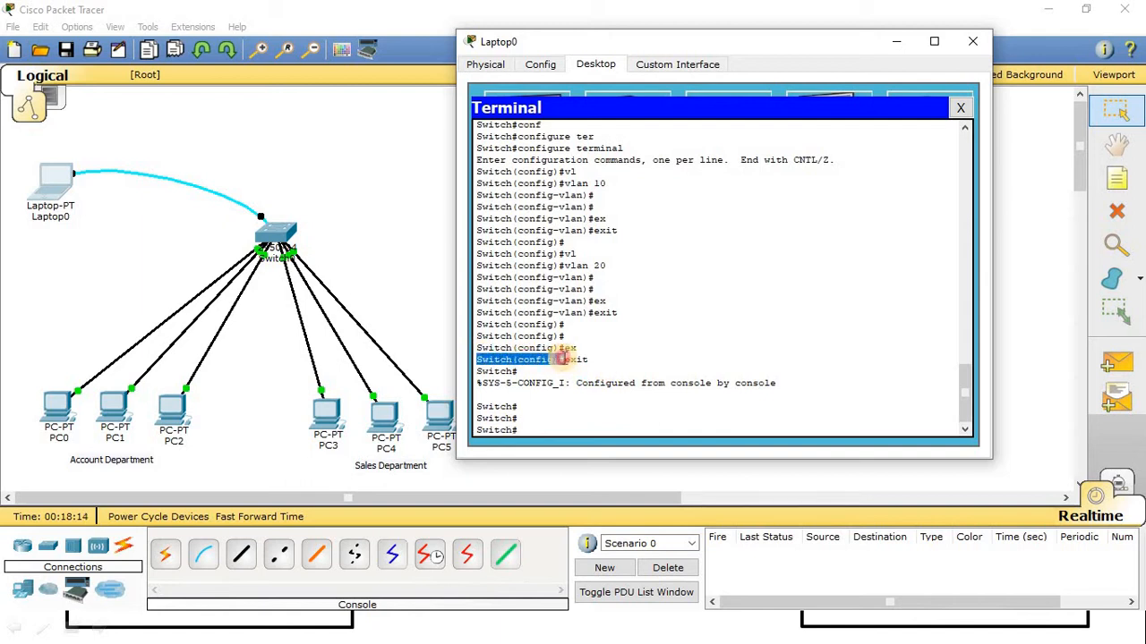
# Display the switch's VLAN table with show vlan and examine the entries for VLANs 10 and 20 and the default VLAN's ports.
pyautogui.click(532, 430)
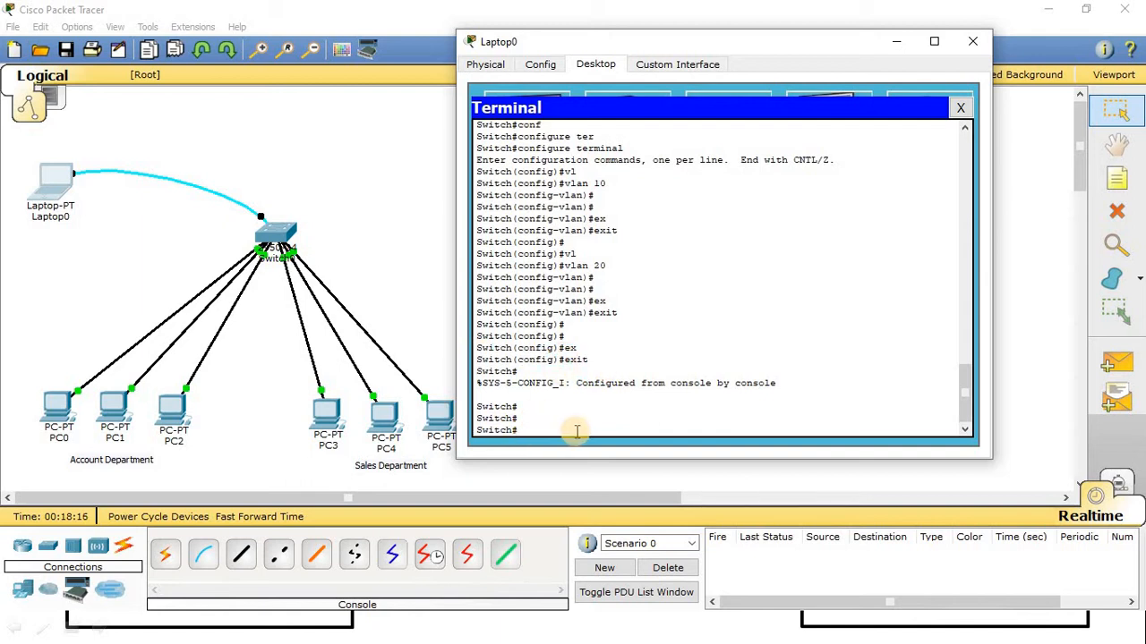
pyautogui.write('sh')
pyautogui.press('Tab')
pyautogui.write('v')
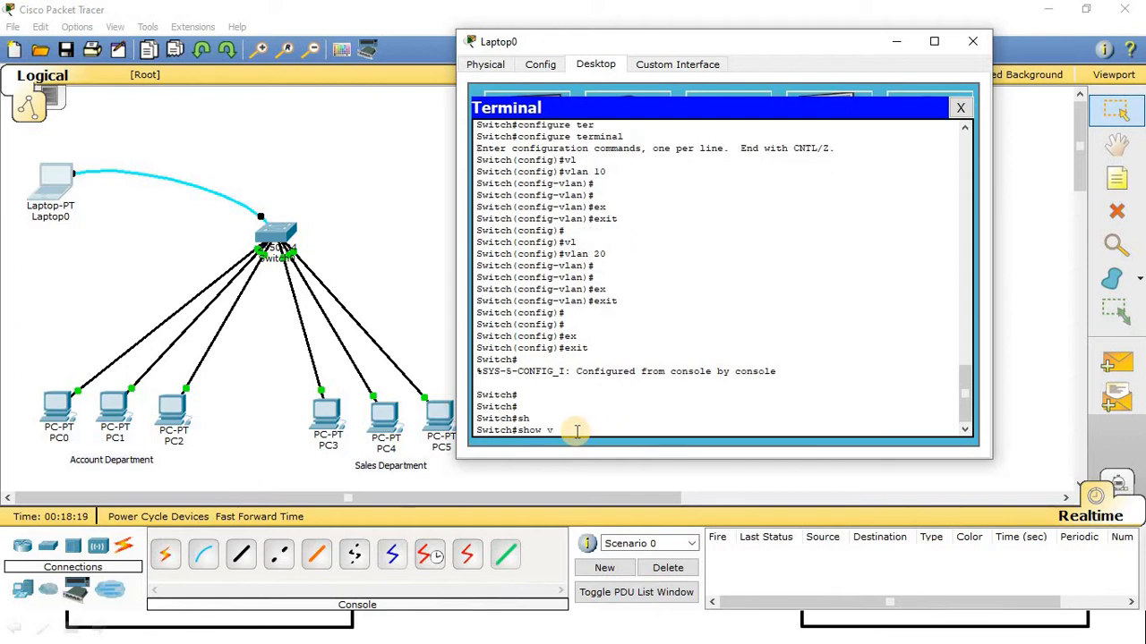
pyautogui.write('l')
pyautogui.press('Tab')
pyautogui.moveTo(586, 430); pyautogui.dragTo(480, 433)
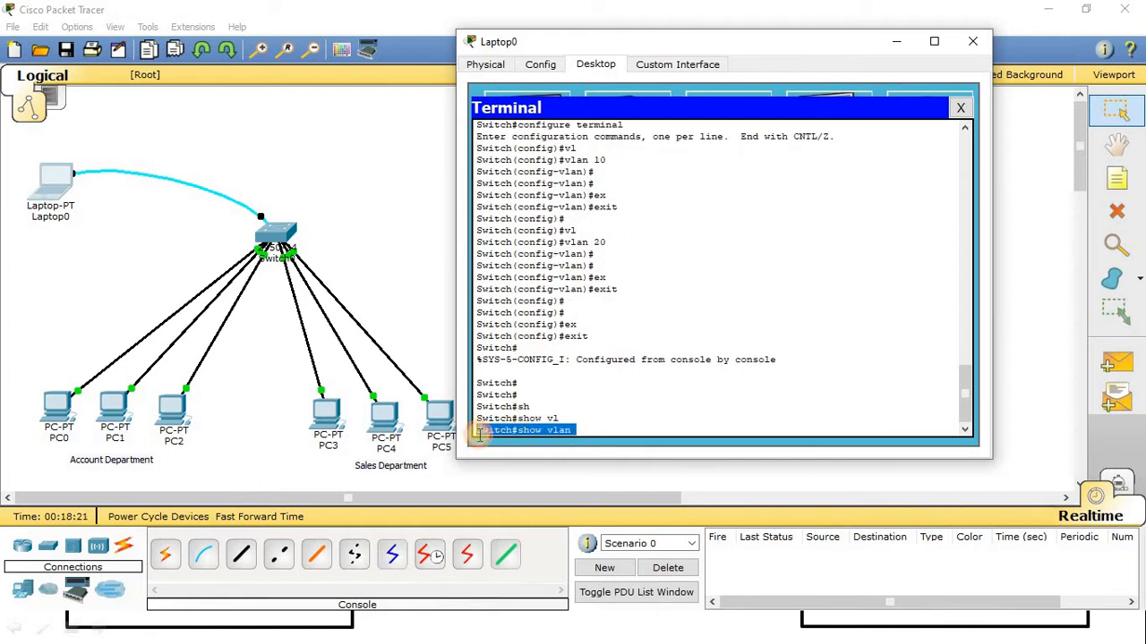
pyautogui.press('Return')
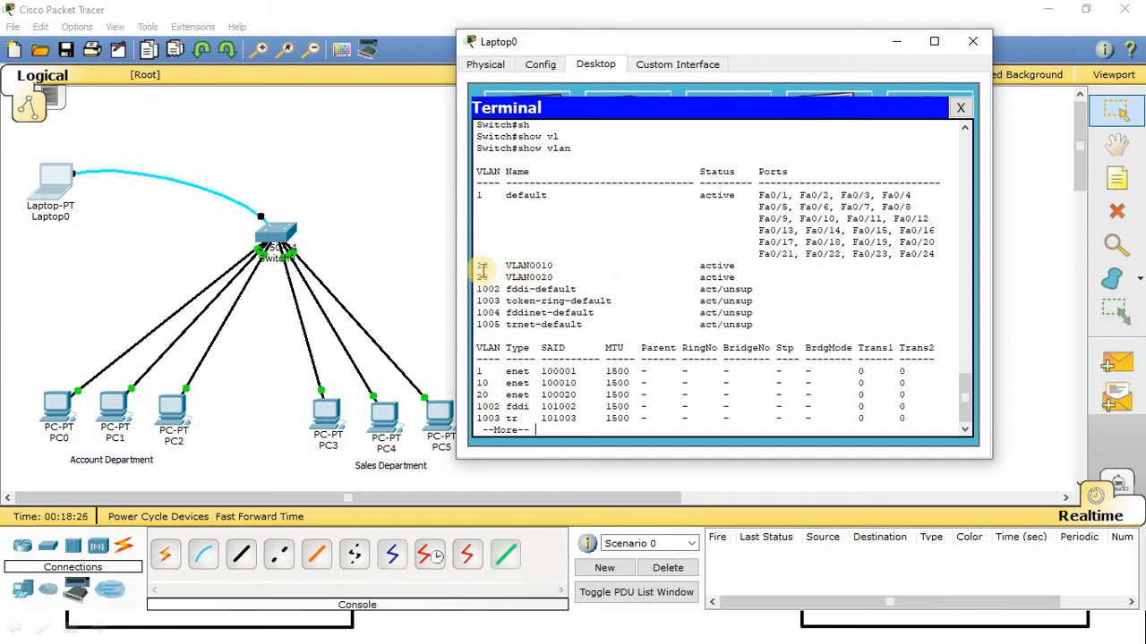
pyautogui.moveTo(482, 266); pyautogui.dragTo(750, 289)
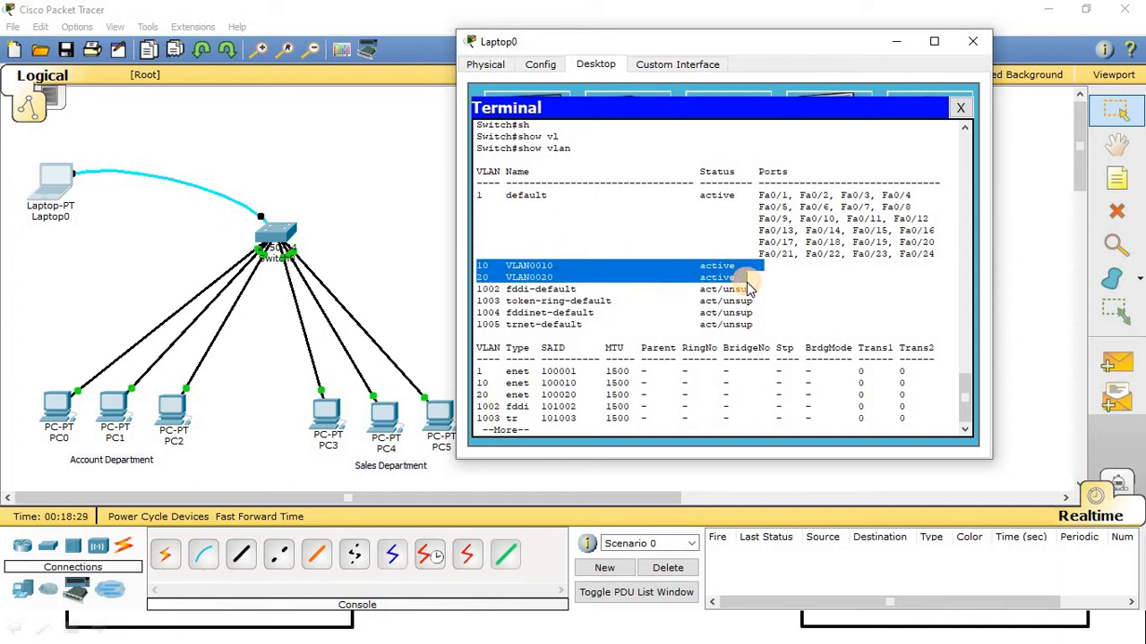
pyautogui.moveTo(569, 195); pyautogui.dragTo(477, 194)
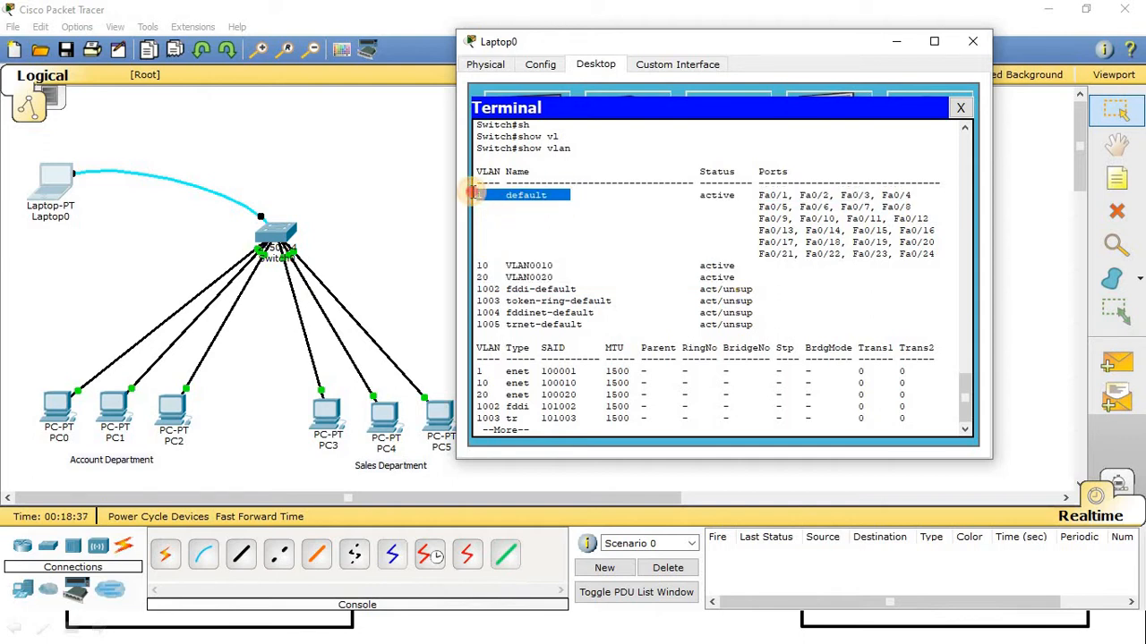
pyautogui.moveTo(555, 196); pyautogui.dragTo(470, 199)
pyautogui.moveTo(687, 195); pyautogui.dragTo(954, 254)
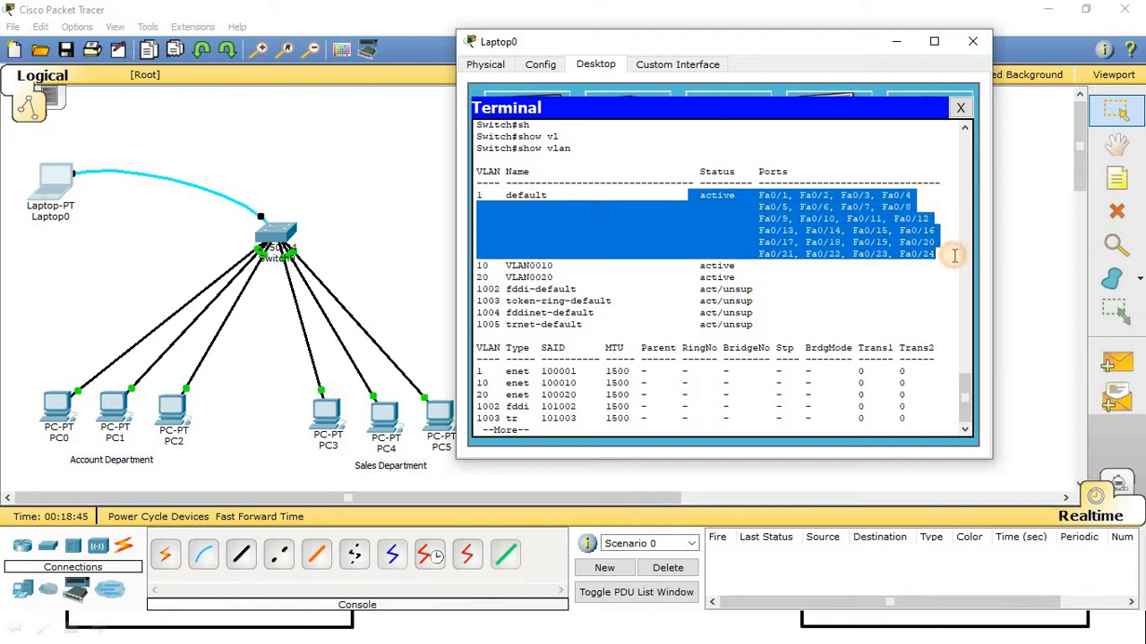
pyautogui.click(639, 207)
pyautogui.moveTo(474, 193); pyautogui.dragTo(984, 255)
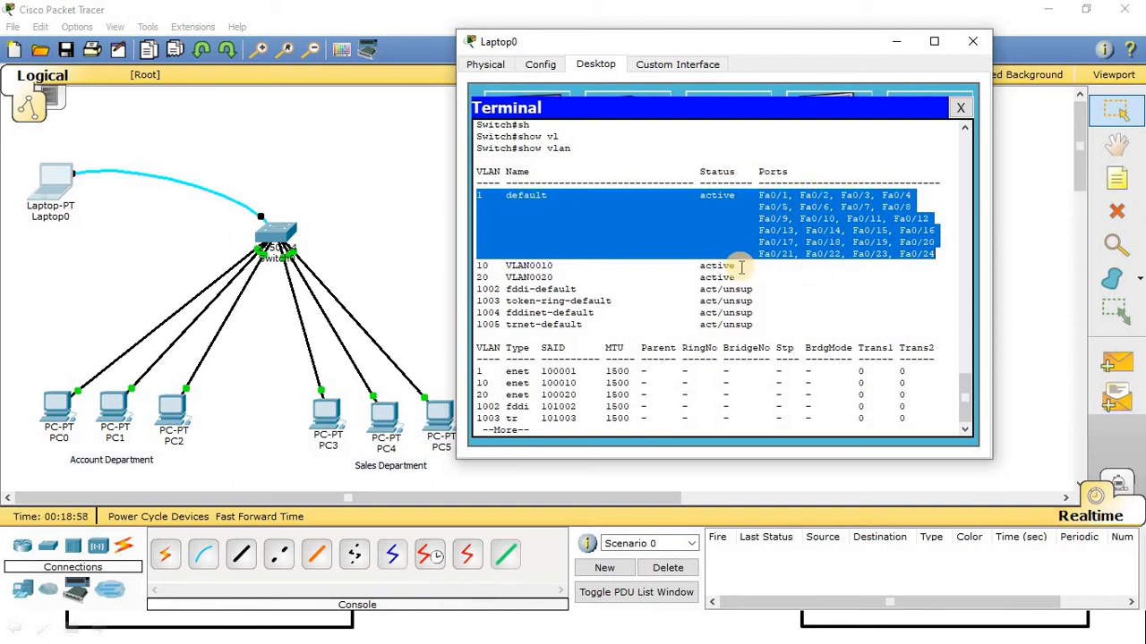
# Examine the VLAN 10 and VLAN 20 entries in the table alongside the default VLAN's first six ports.
pyautogui.moveTo(483, 265); pyautogui.dragTo(741, 267)
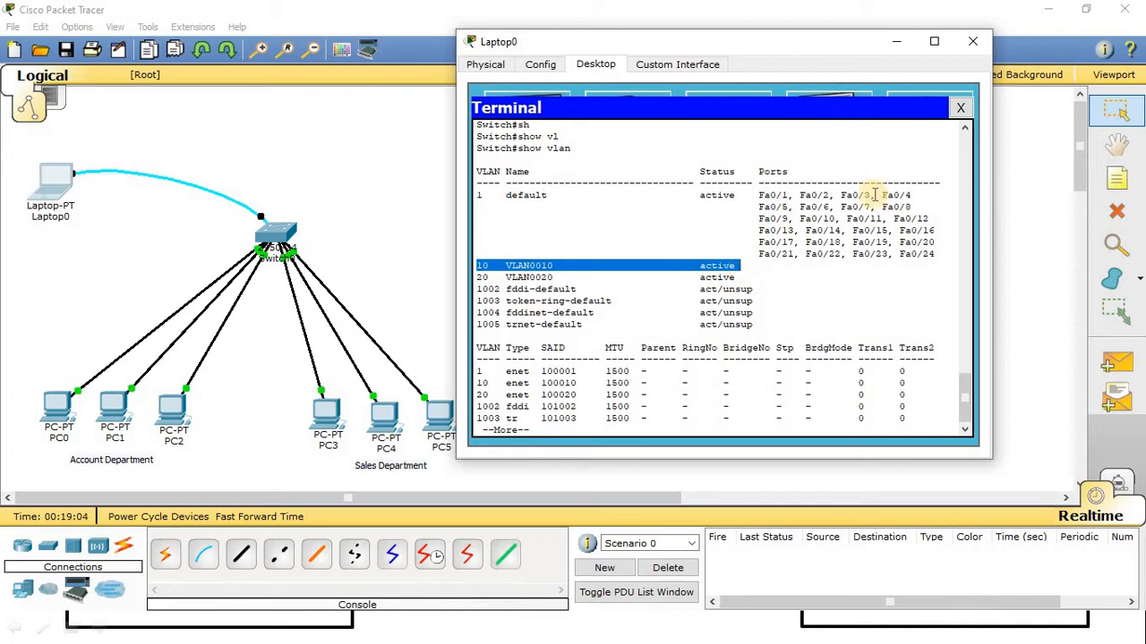
pyautogui.moveTo(882, 196); pyautogui.dragTo(830, 207)
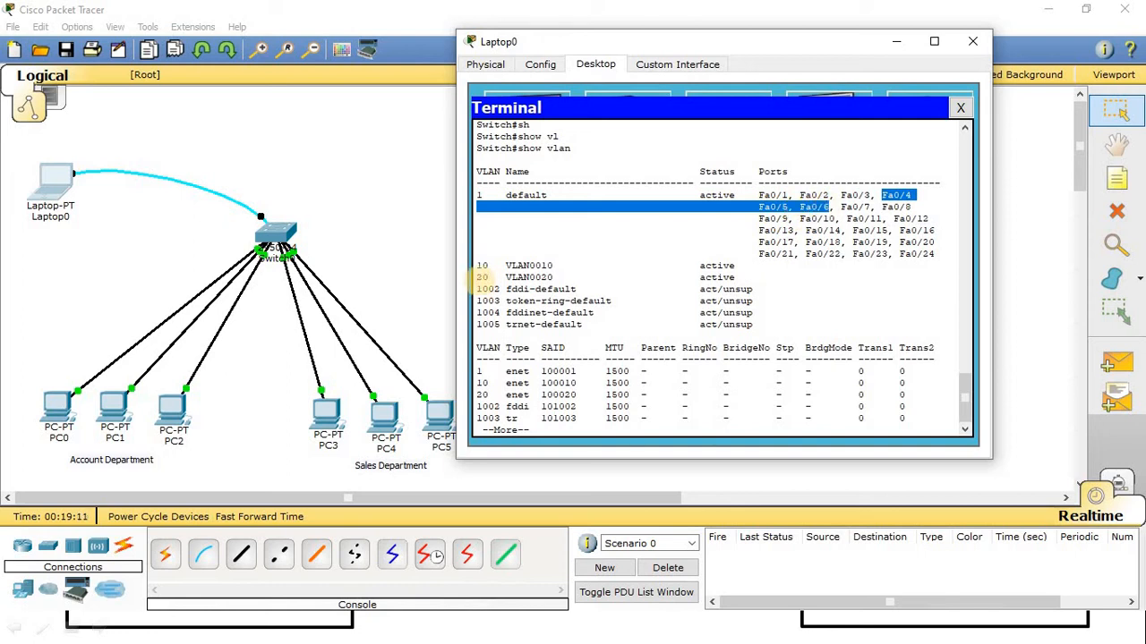
pyautogui.moveTo(478, 278); pyautogui.dragTo(742, 275)
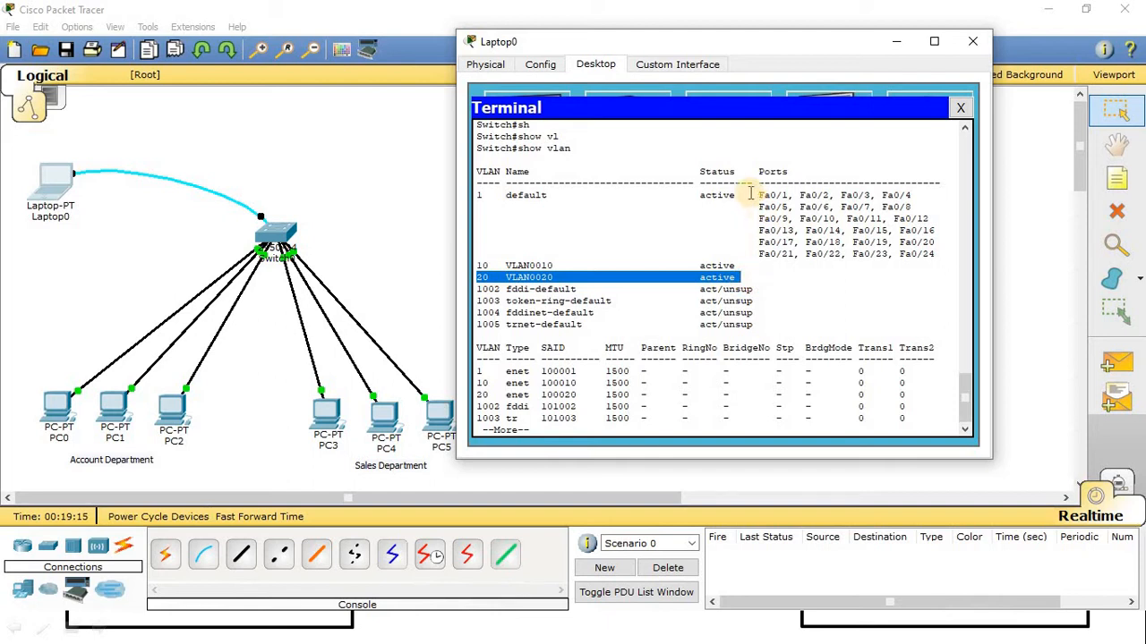
pyautogui.moveTo(760, 191); pyautogui.dragTo(846, 198)
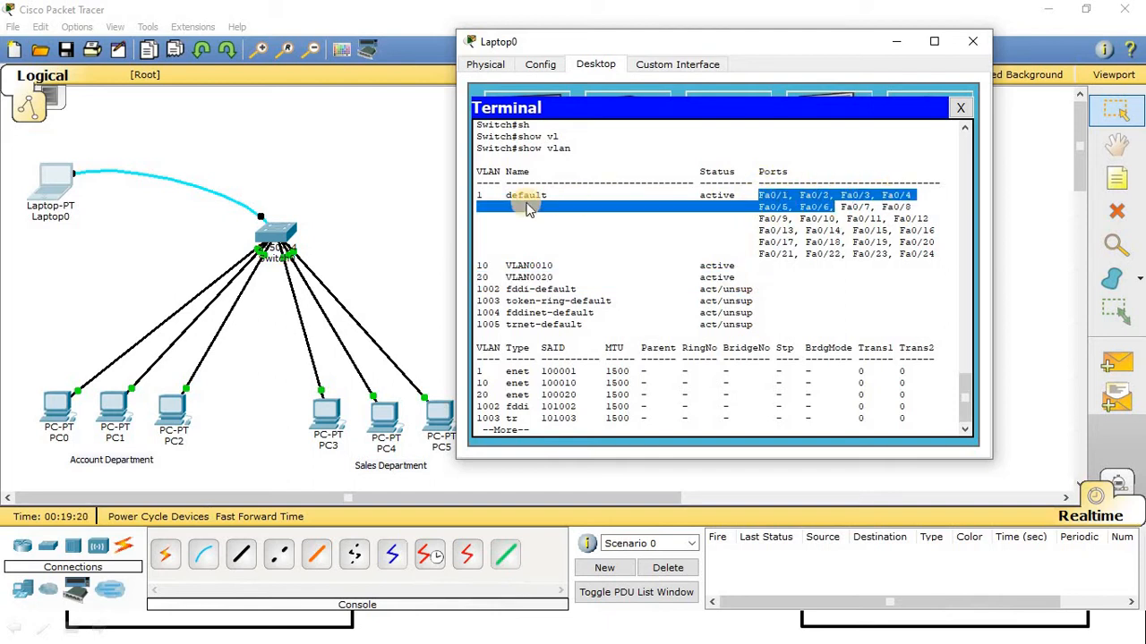
pyautogui.moveTo(478, 265); pyautogui.dragTo(753, 278)
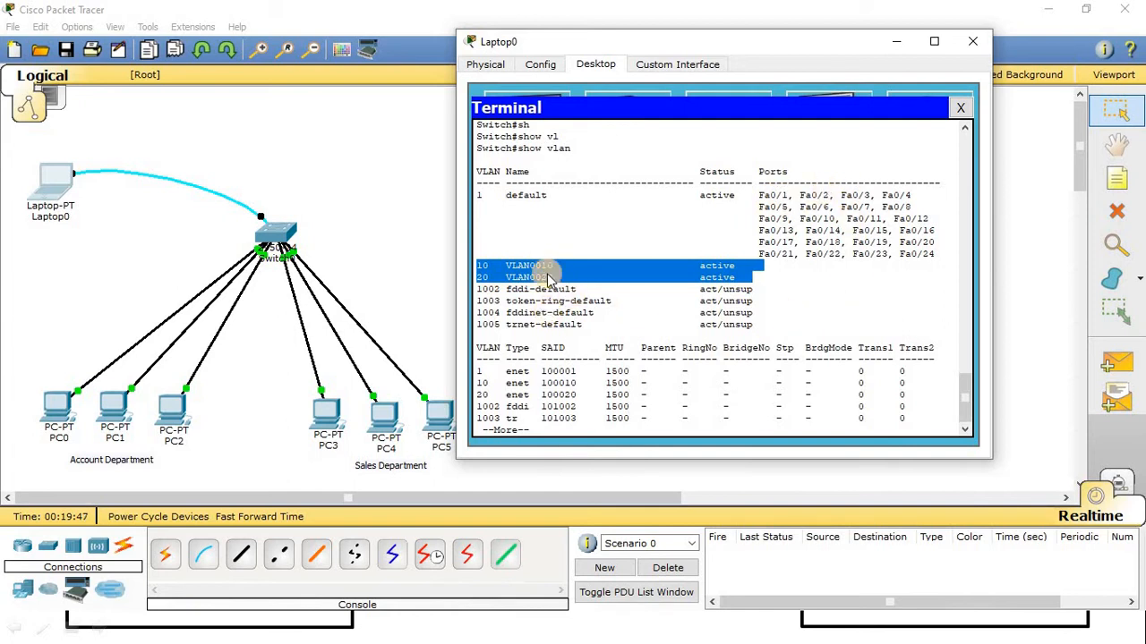
# Page through the remainder of the VLAN table to get back to the switch's privileged EXEC prompt.
pyautogui.press('Return')
pyautogui.press('Return')
pyautogui.press('space')
pyautogui.press('Return')
pyautogui.press('Return')
pyautogui.press('Return')
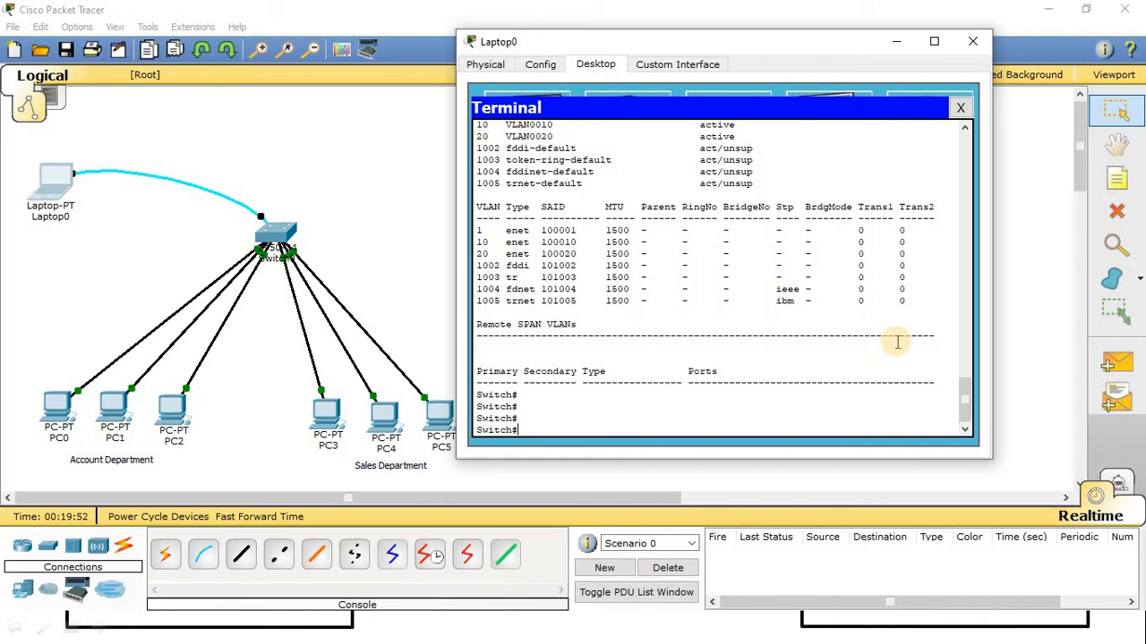
# Enter the switch's global configuration mode with configure terminal.
pyautogui.write('con')
pyautogui.press('Tab')
pyautogui.write('f')
pyautogui.press('Tab')
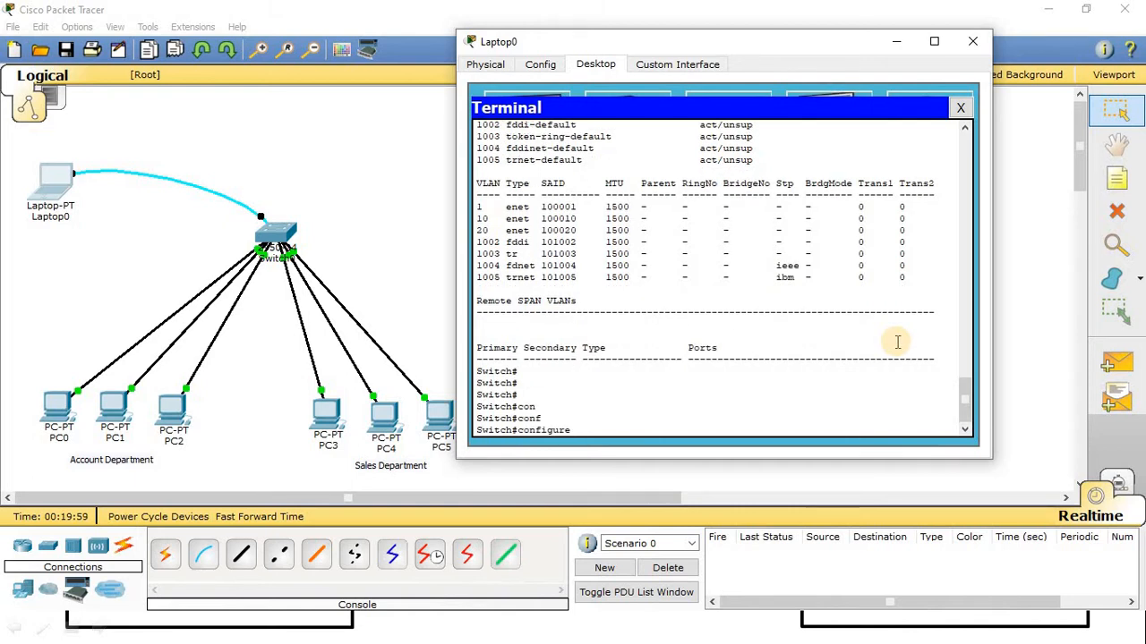
pyautogui.write('terminal')
pyautogui.press('Tab')
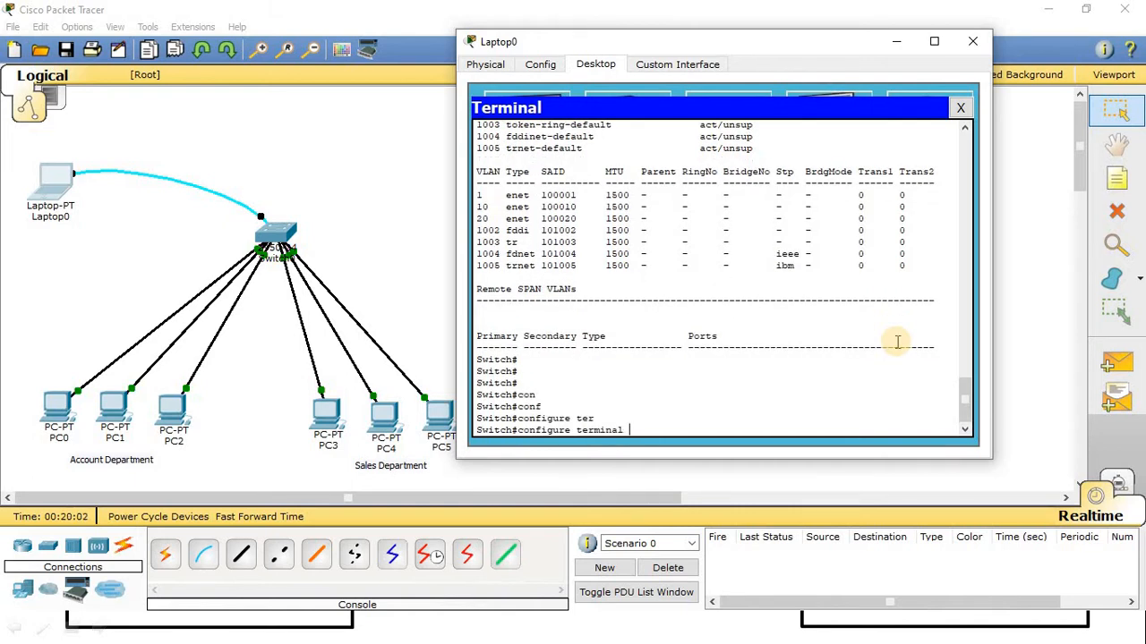
pyautogui.press('Return')
pyautogui.press('Return')
pyautogui.press('Return')
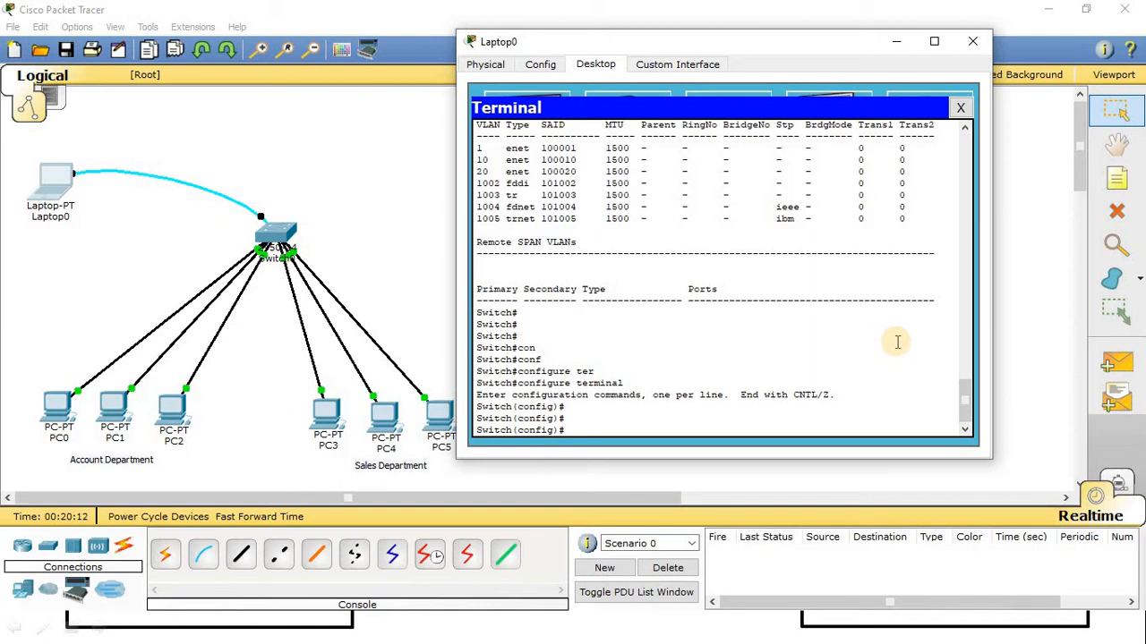
# Open interface configuration for the switch's first port with interface fastEthernet 0/1.
pyautogui.write('int')
pyautogui.press('Tab')
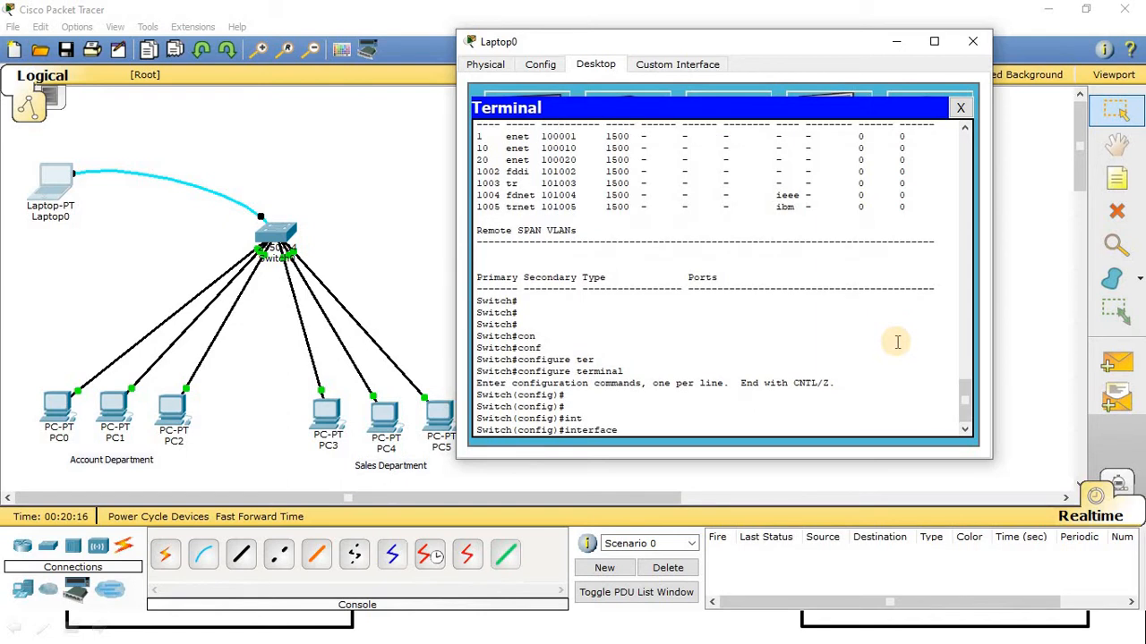
pyautogui.write('fa')
pyautogui.press('Tab')
pyautogui.write('0/1')
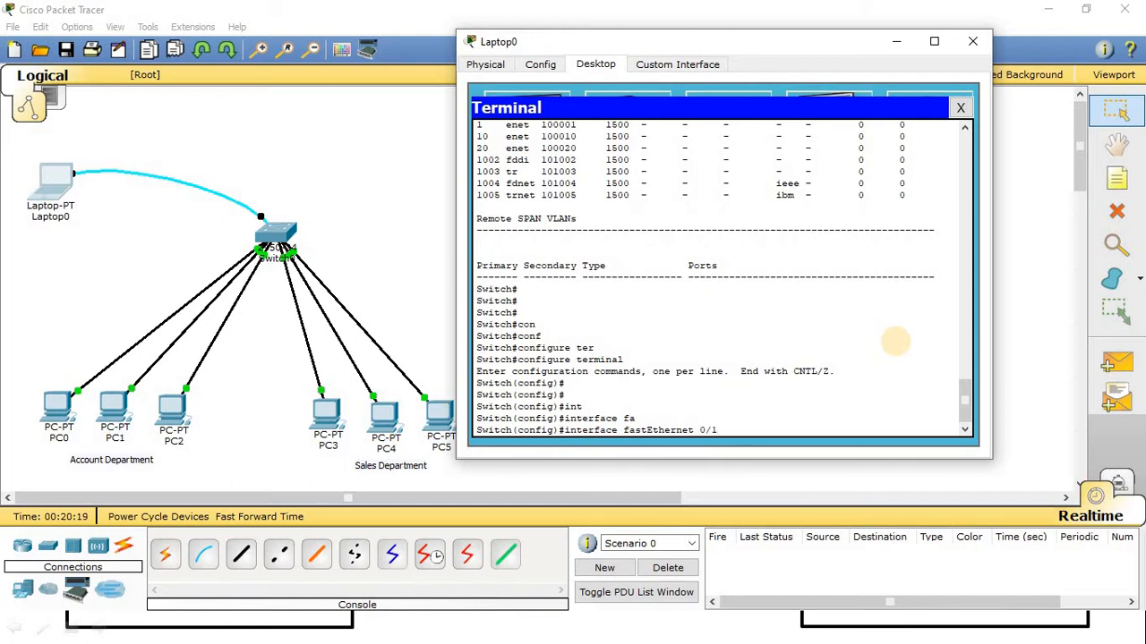
pyautogui.press('Return')
pyautogui.press('Return')
pyautogui.moveTo(582, 430); pyautogui.dragTo(475, 431)
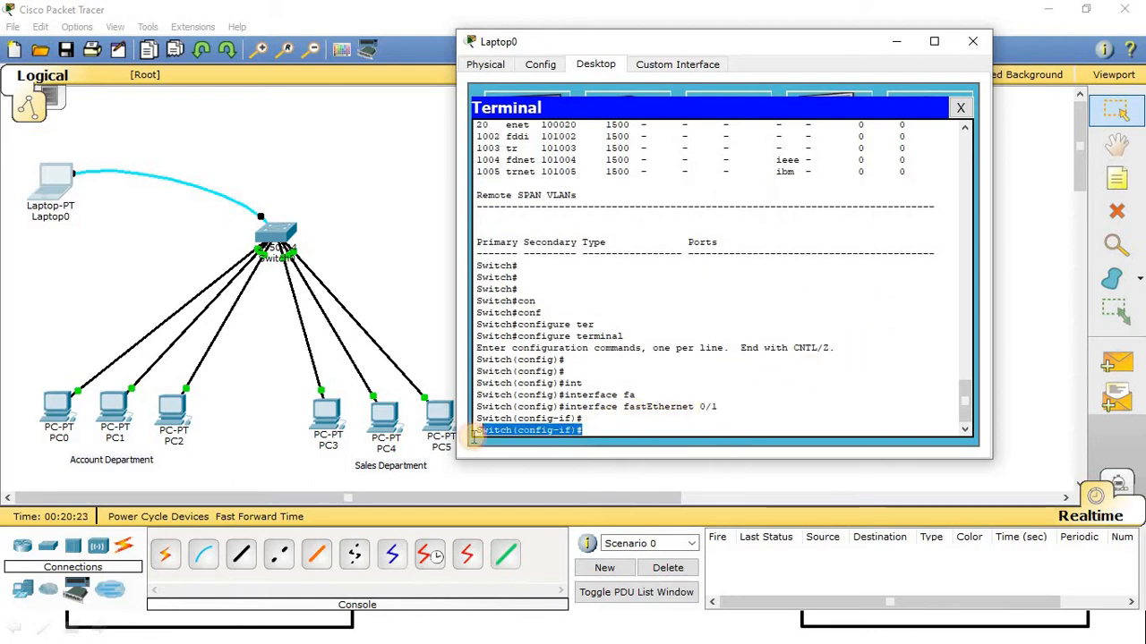
pyautogui.moveTo(562, 405); pyautogui.dragTo(706, 411)
pyautogui.moveTo(582, 430); pyautogui.dragTo(476, 431)
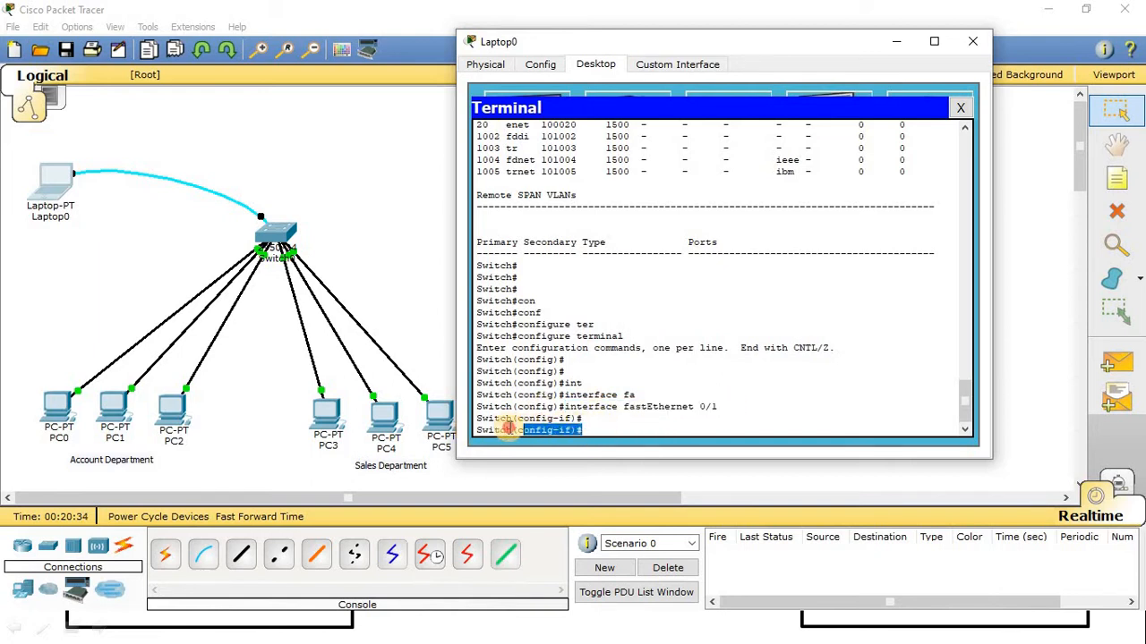
pyautogui.click(614, 427)
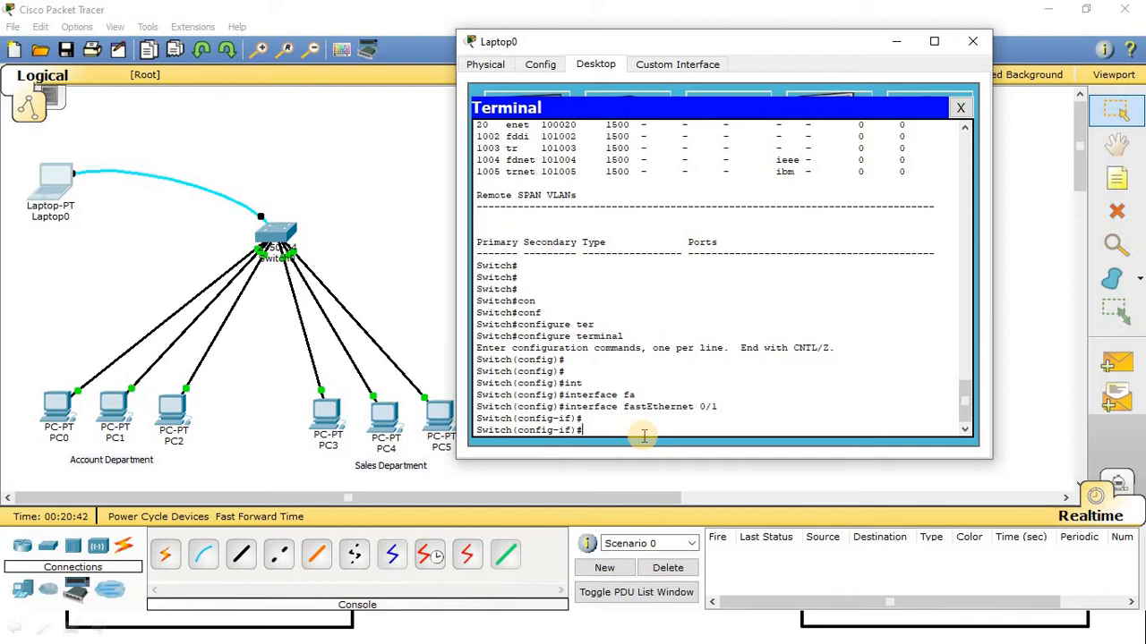
# Set port fastEthernet 0/1 to access mode with switchport mode access.
pyautogui.write('sw')
pyautogui.press('Tab')
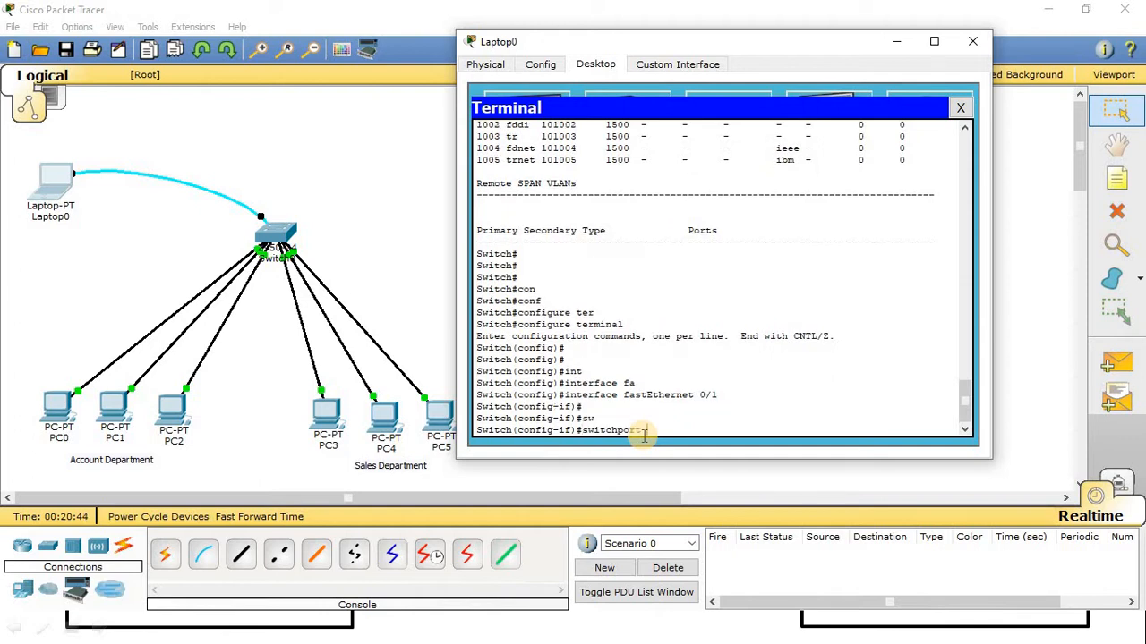
pyautogui.write('mo')
pyautogui.press('Tab')
pyautogui.write('ac')
pyautogui.press('Tab')
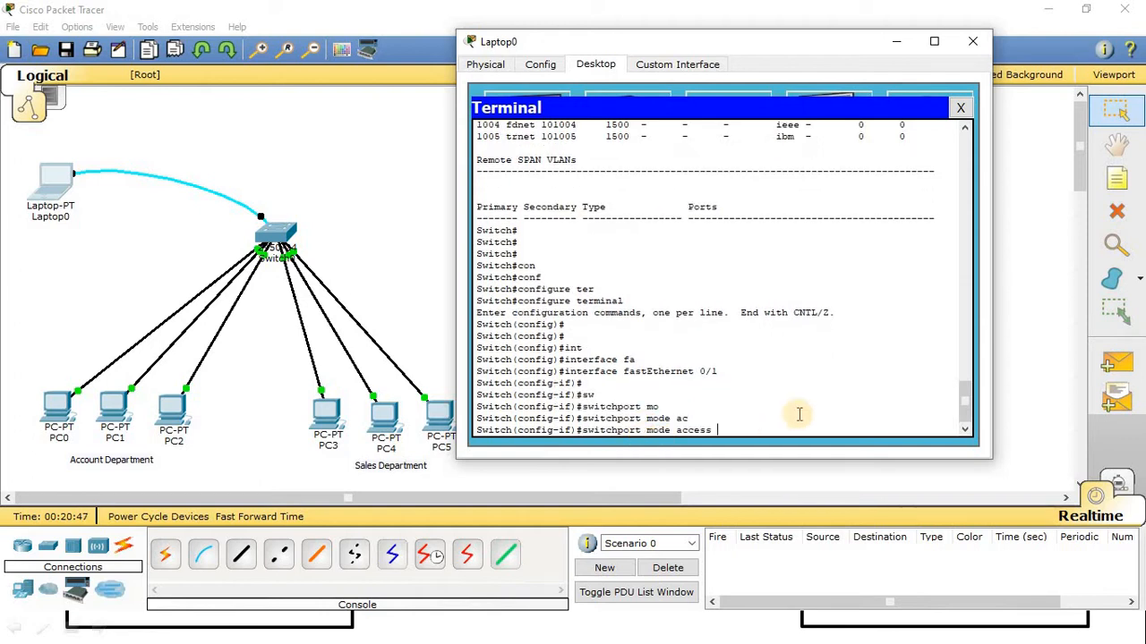
pyautogui.moveTo(579, 431); pyautogui.dragTo(761, 424)
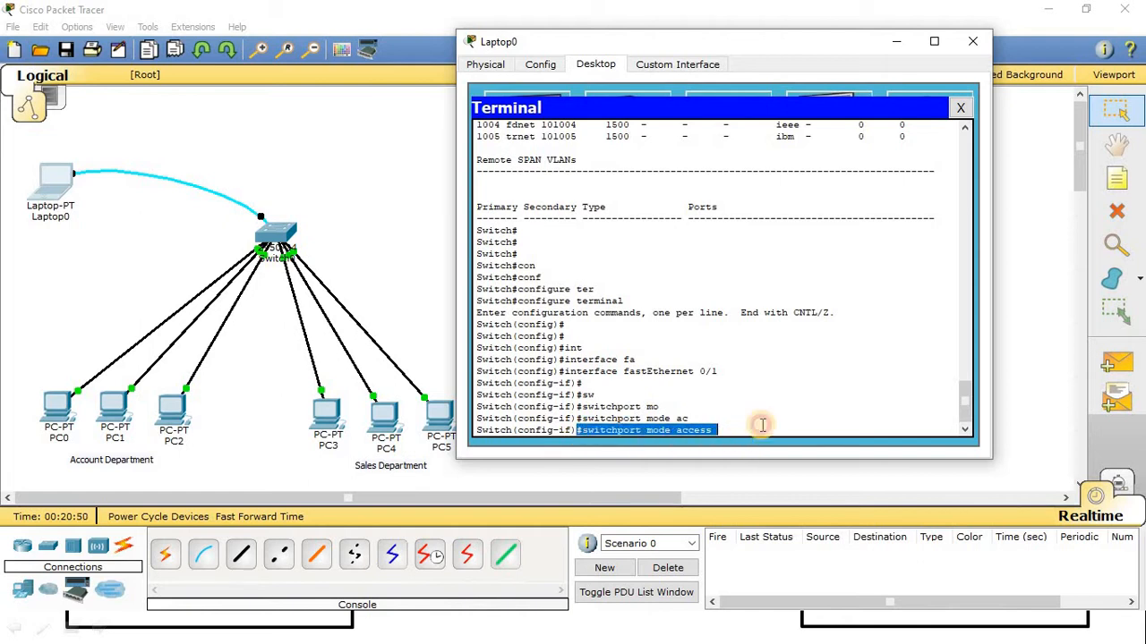
pyautogui.press('Return')
pyautogui.press('Return')
pyautogui.press('Return')
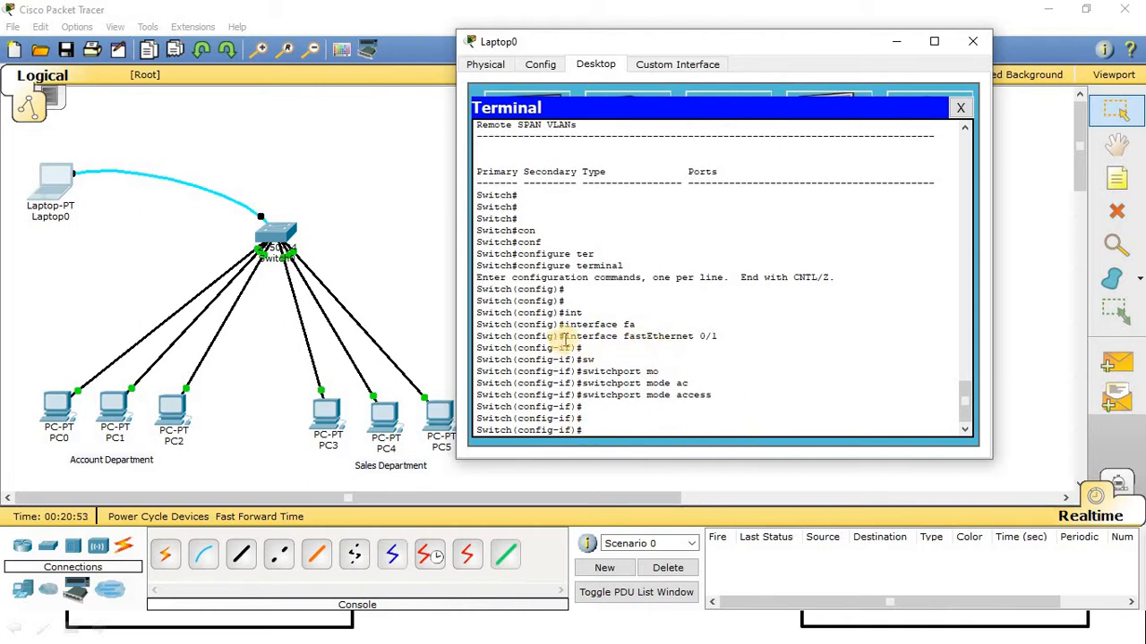
pyautogui.moveTo(564, 336); pyautogui.dragTo(721, 333)
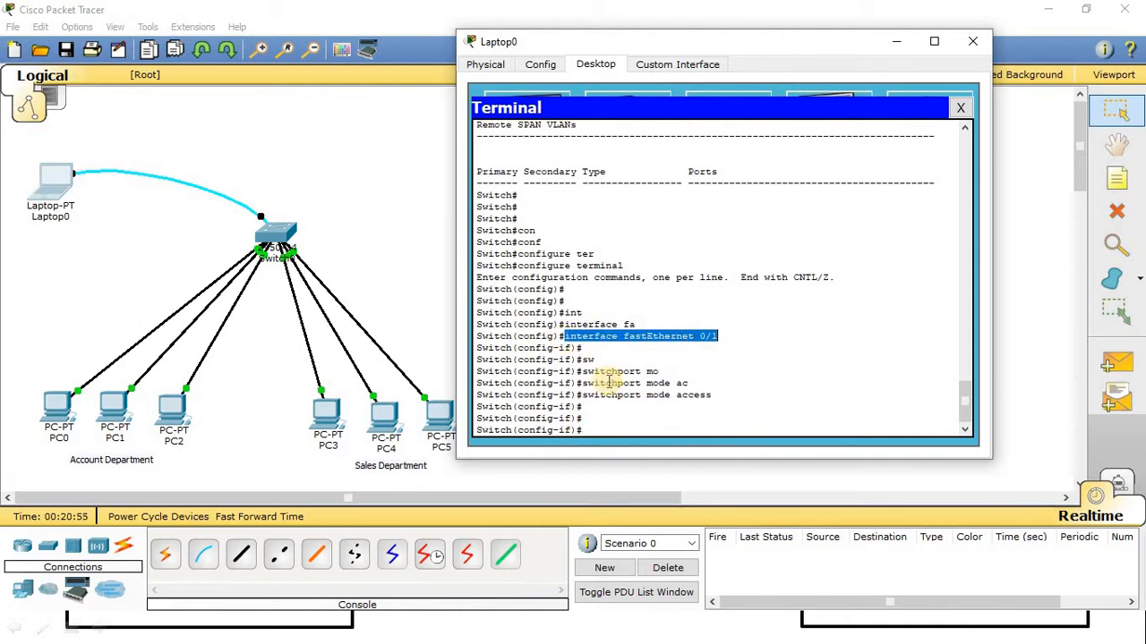
pyautogui.moveTo(582, 396); pyautogui.dragTo(719, 395)
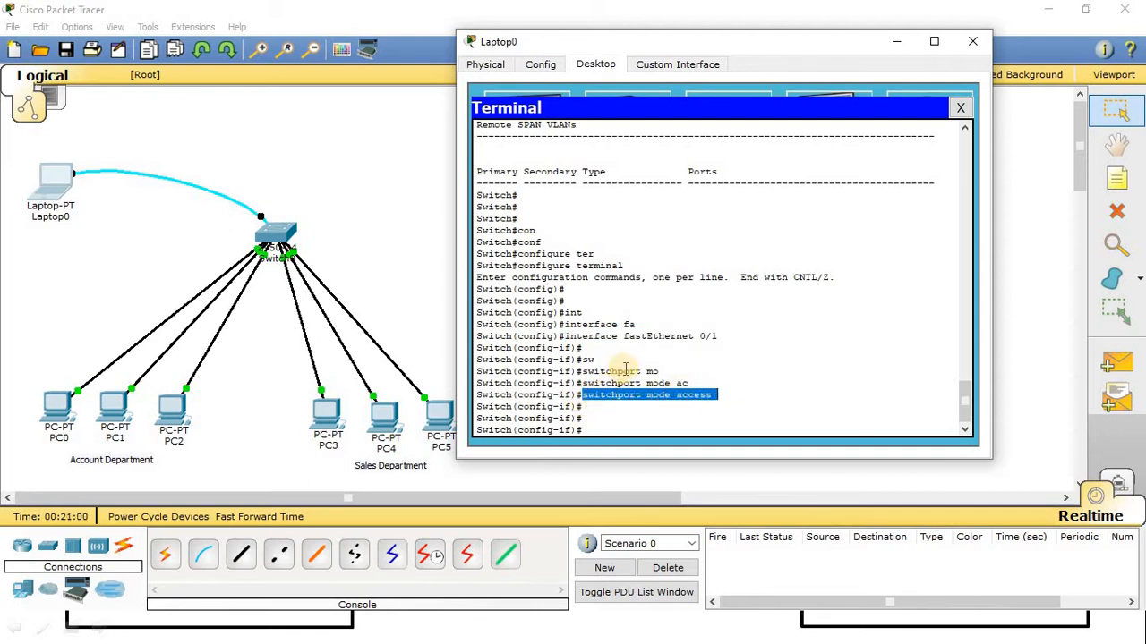
# Write the command switchport access vlan 10 at the fastEthernet 0/1 interface prompt.
pyautogui.click(606, 428)
pyautogui.write('sw')
pyautogui.press('Tab')
pyautogui.write('ac')
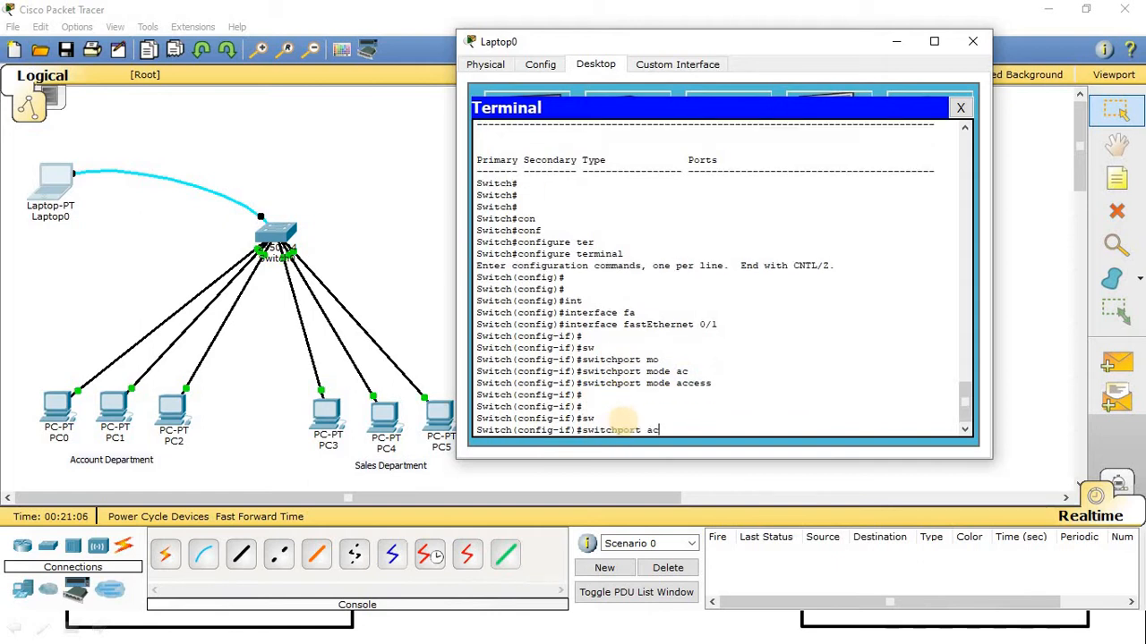
pyautogui.press('Tab')
pyautogui.write('vl')
pyautogui.press('Tab')
pyautogui.write('10')
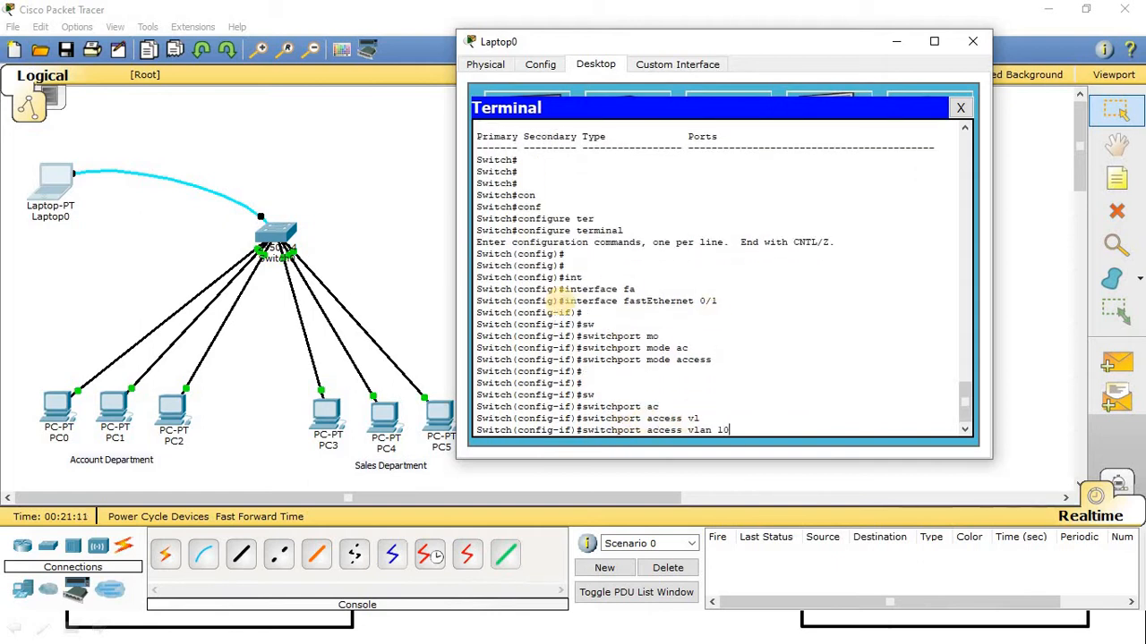
# Review the terminal lines for the fastEthernet 0/1 interface, its access mode and the VLAN 10 assignment.
pyautogui.moveTo(560, 300); pyautogui.dragTo(707, 302)
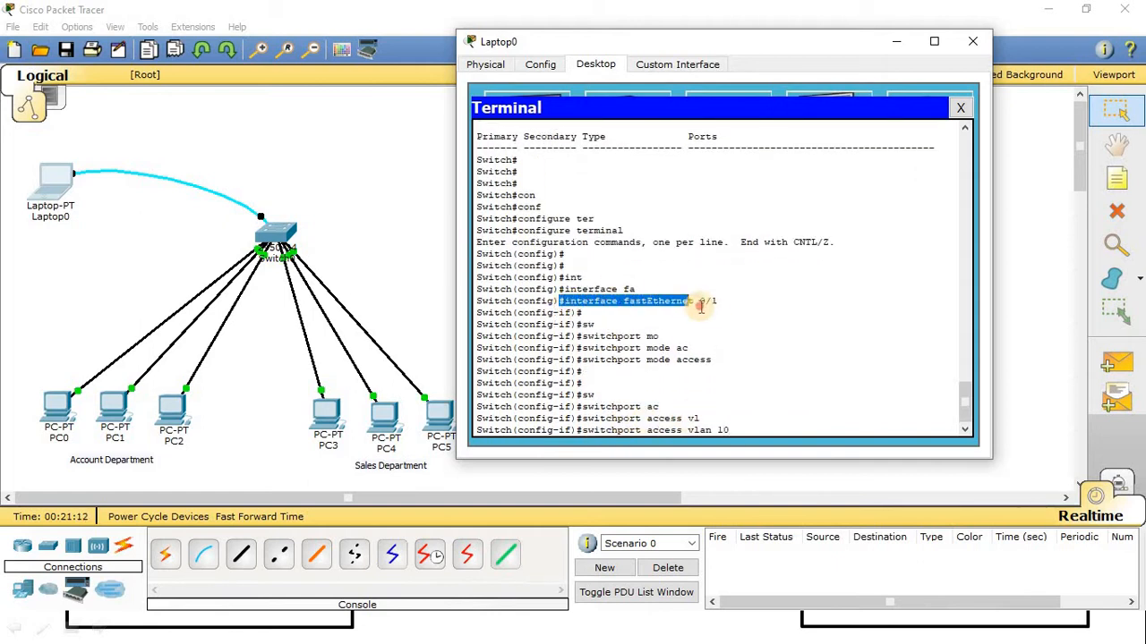
pyautogui.click(576, 304)
pyautogui.moveTo(477, 303); pyautogui.dragTo(748, 298)
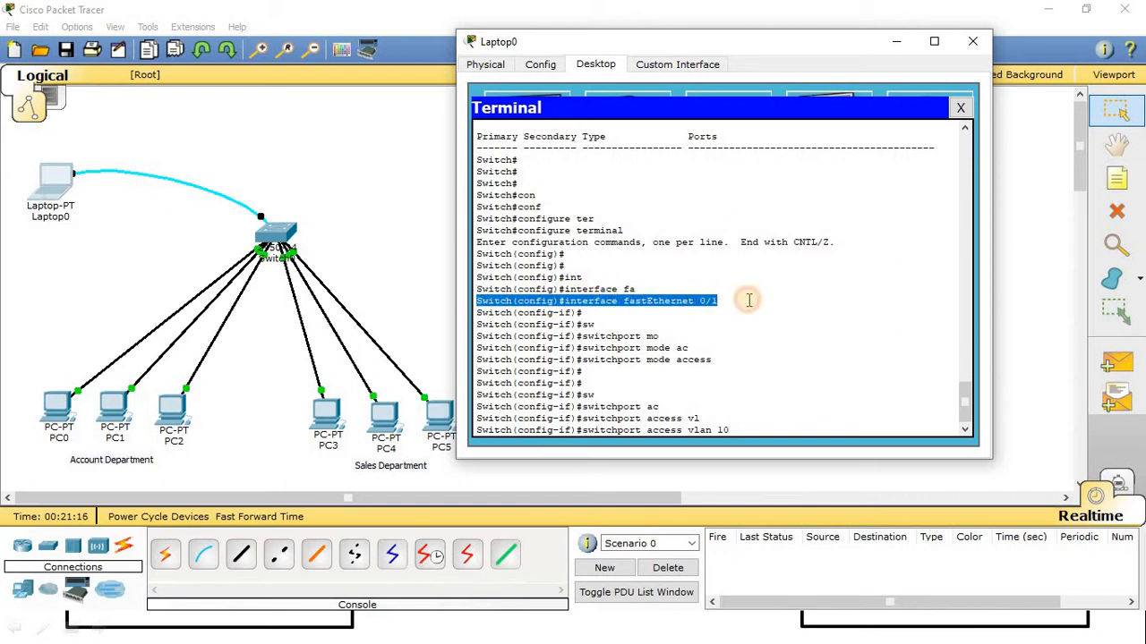
pyautogui.moveTo(575, 358); pyautogui.dragTo(719, 359)
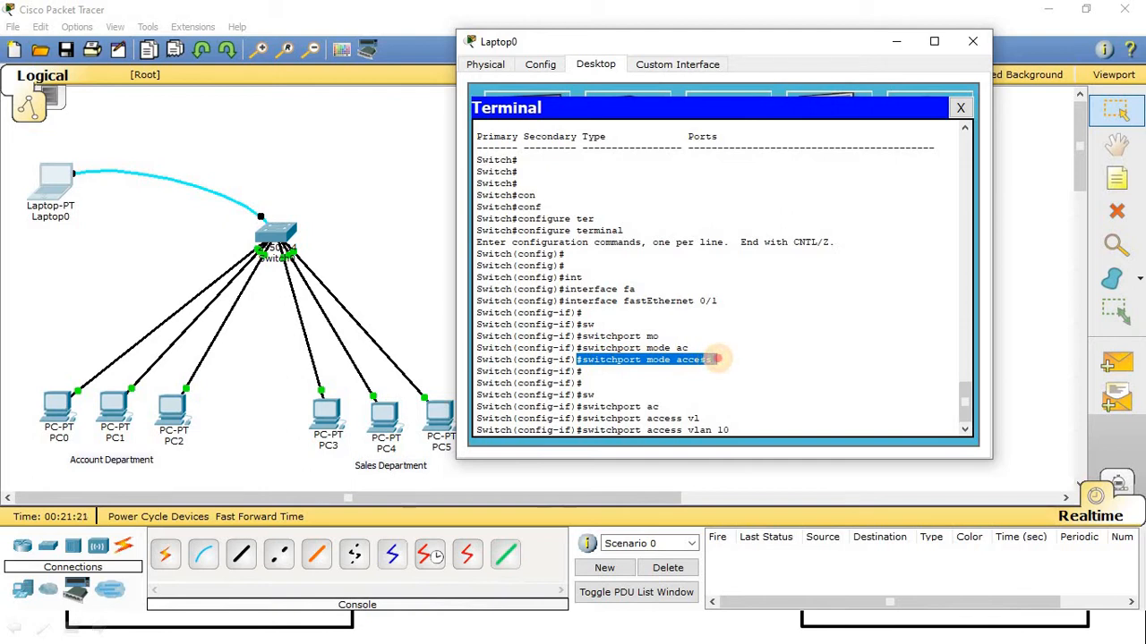
pyautogui.moveTo(577, 430); pyautogui.dragTo(744, 430)
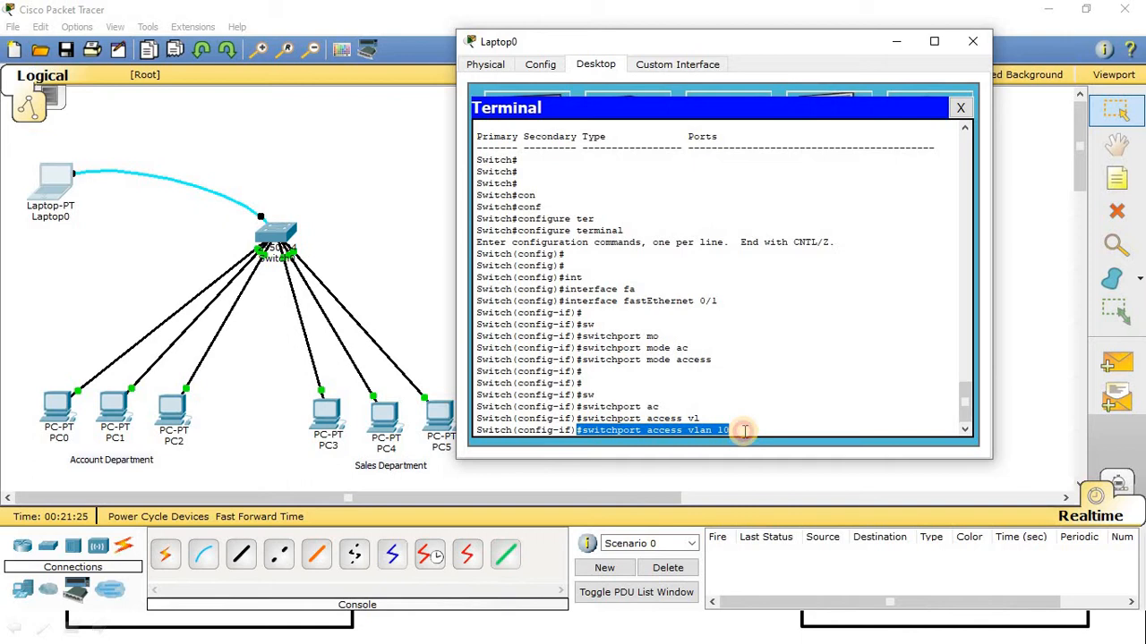
pyautogui.moveTo(477, 313); pyautogui.dragTo(687, 347)
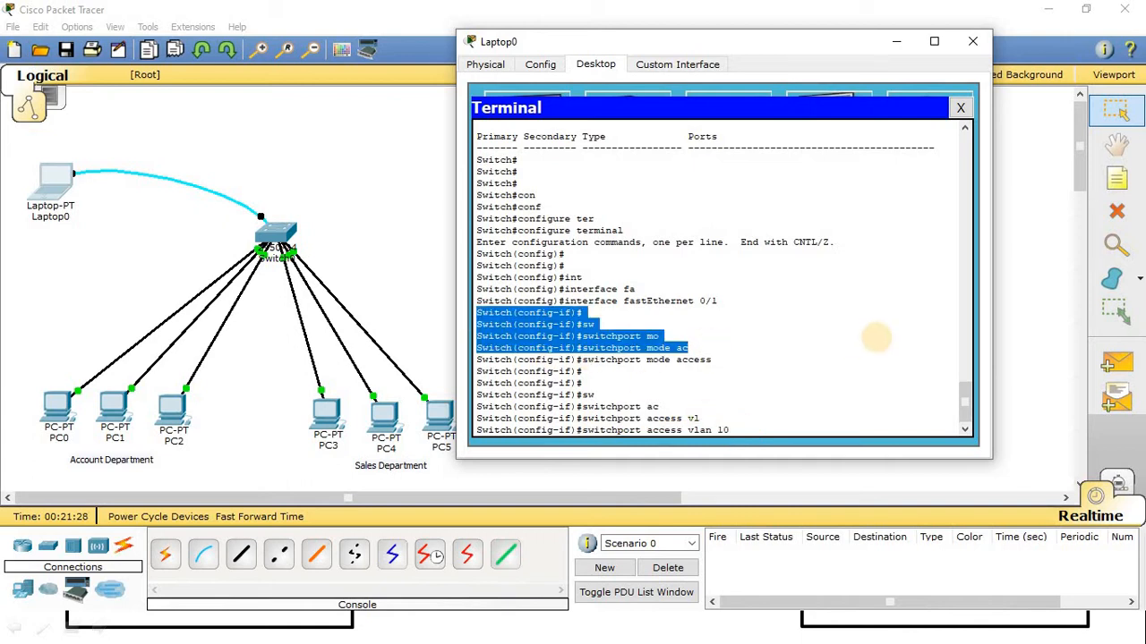
pyautogui.moveTo(477, 371); pyautogui.dragTo(715, 413)
pyautogui.click(612, 302)
pyautogui.moveTo(612, 302); pyautogui.dragTo(734, 297)
pyautogui.moveTo(578, 362); pyautogui.dragTo(717, 362)
pyautogui.moveTo(578, 431); pyautogui.dragTo(736, 433)
pyautogui.click(767, 386)
# Run the pending switchport access vlan 10 command to assign fastEthernet 0/1 to VLAN 10.
pyautogui.press('Return')
pyautogui.press('Return')
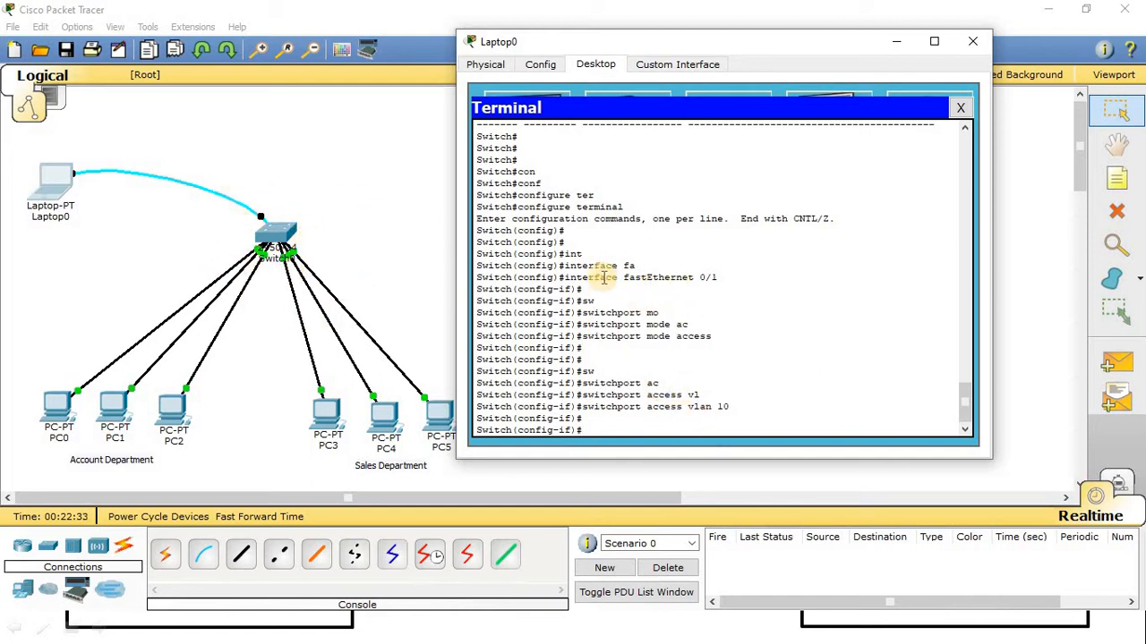
pyautogui.moveTo(560, 277); pyautogui.dragTo(718, 277)
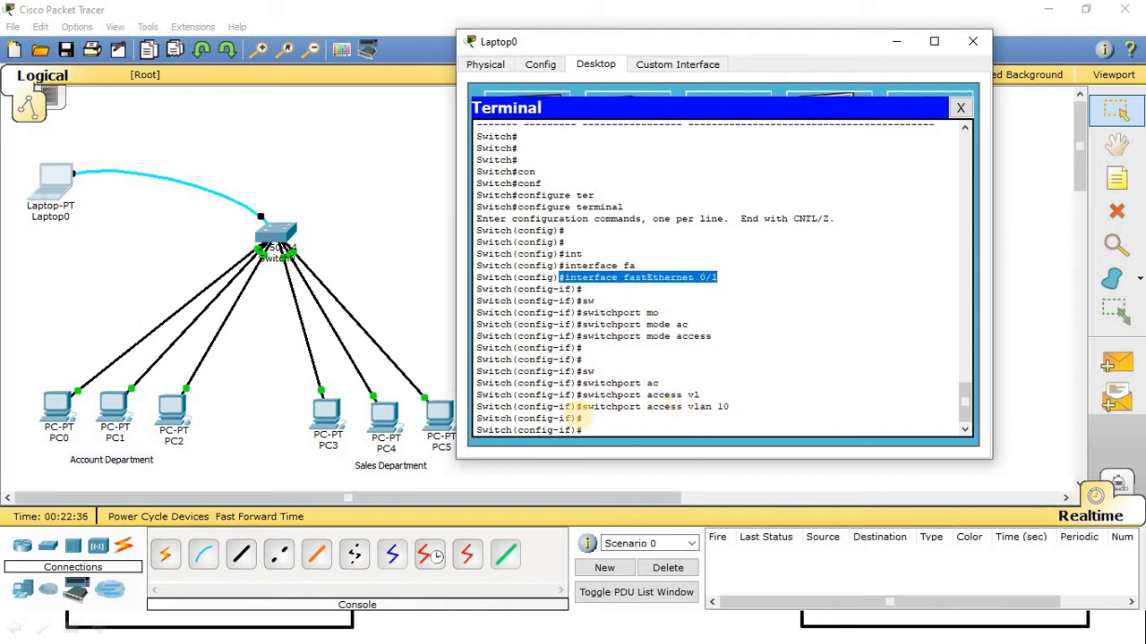
pyautogui.moveTo(579, 408); pyautogui.dragTo(730, 408)
pyautogui.moveTo(560, 277); pyautogui.dragTo(719, 283)
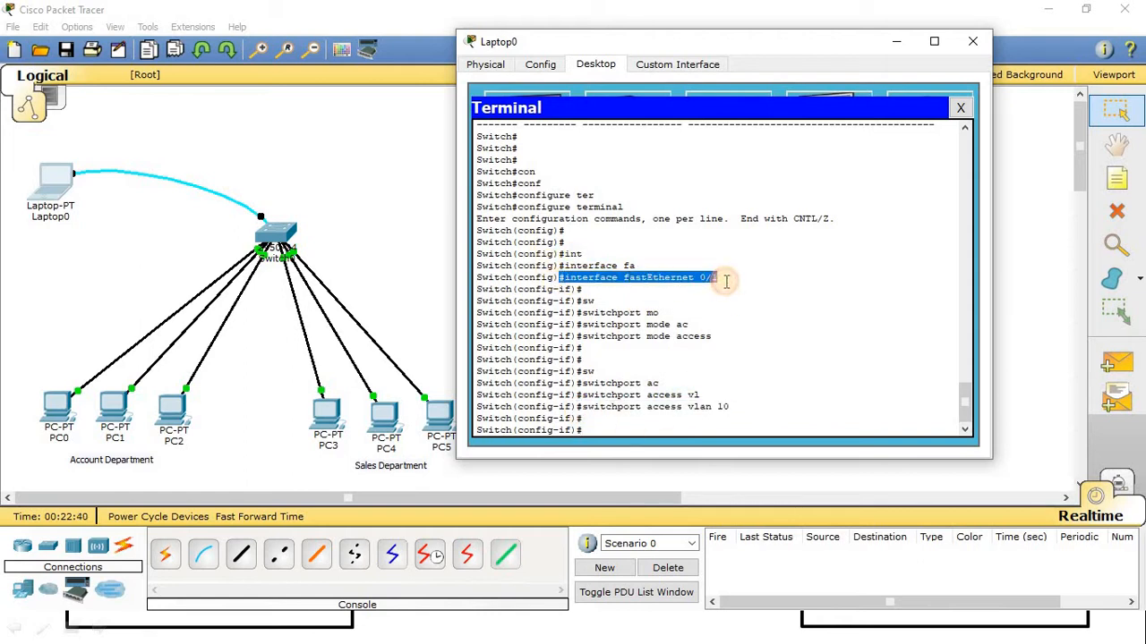
pyautogui.moveTo(581, 407); pyautogui.dragTo(733, 407)
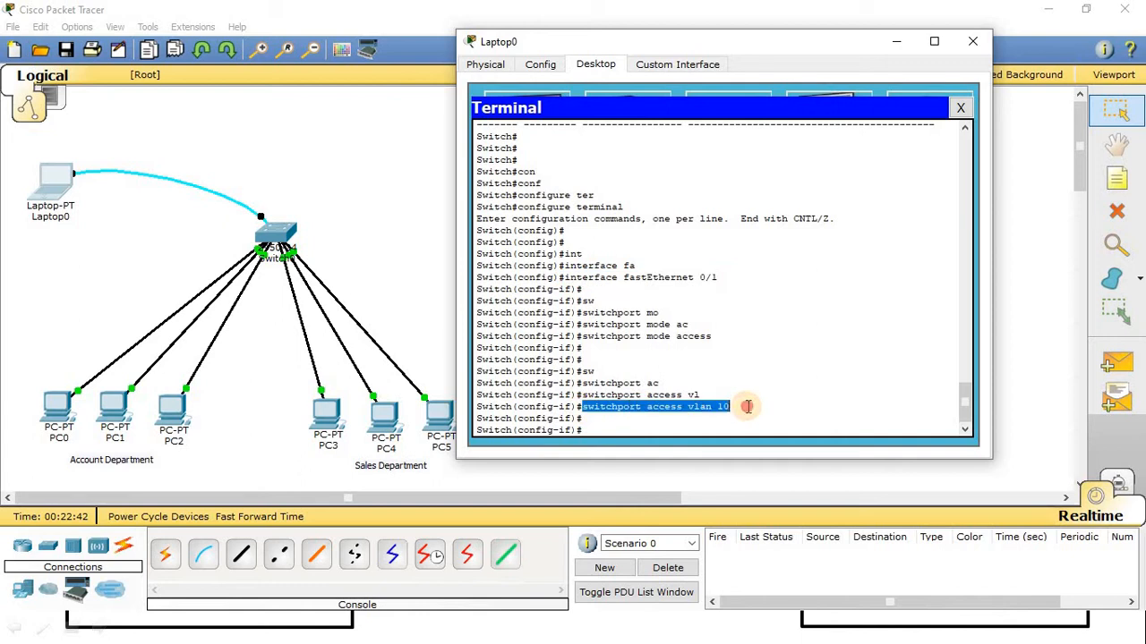
# Exit fastEthernet 0/1's interface configuration back to global configuration mode.
pyautogui.click(696, 422)
pyautogui.write('ex')
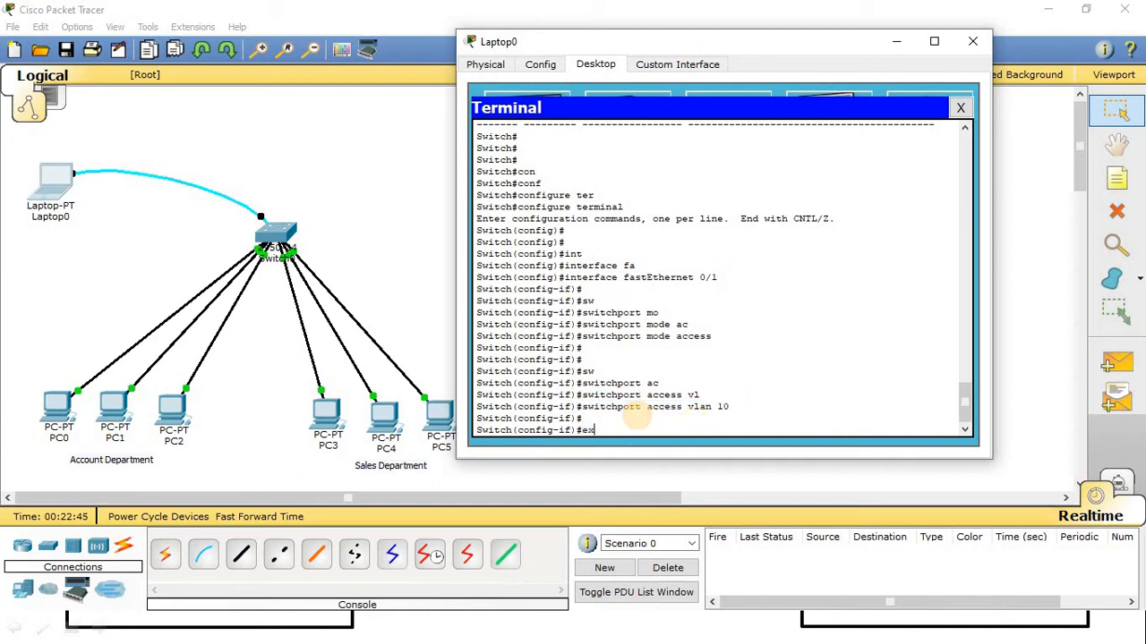
pyautogui.press('Tab')
pyautogui.press('Return')
pyautogui.press('Return')
pyautogui.press('Return')
pyautogui.moveTo(560, 231); pyautogui.dragTo(719, 231)
pyautogui.click(574, 426)
pyautogui.moveTo(575, 426); pyautogui.dragTo(466, 427)
pyautogui.click(588, 431)
# Open interface configuration for the switch's second port with interface fastEthernet 0/2.
pyautogui.write('in')
pyautogui.press('Tab')
pyautogui.write('fa')
pyautogui.press('Tab')
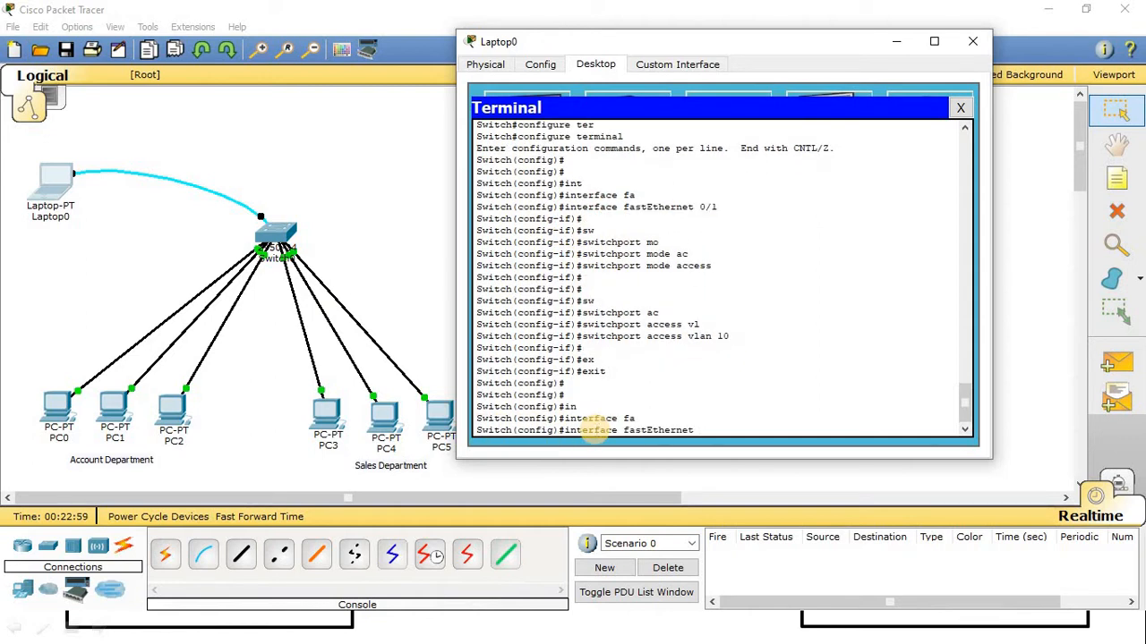
pyautogui.press('Return')
pyautogui.press('Return')
pyautogui.press('Return')
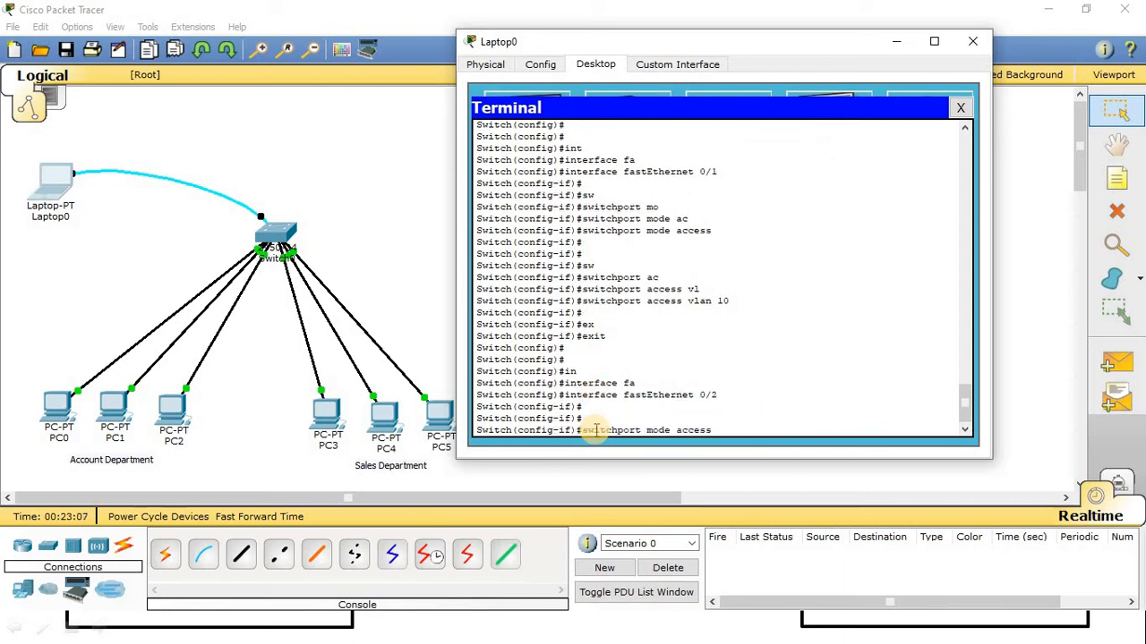
# Set fastEthernet 0/2 to access mode and assign it to VLAN 10.
pyautogui.press('Return')
pyautogui.press('Return')
pyautogui.press('Return')
pyautogui.press('Up')
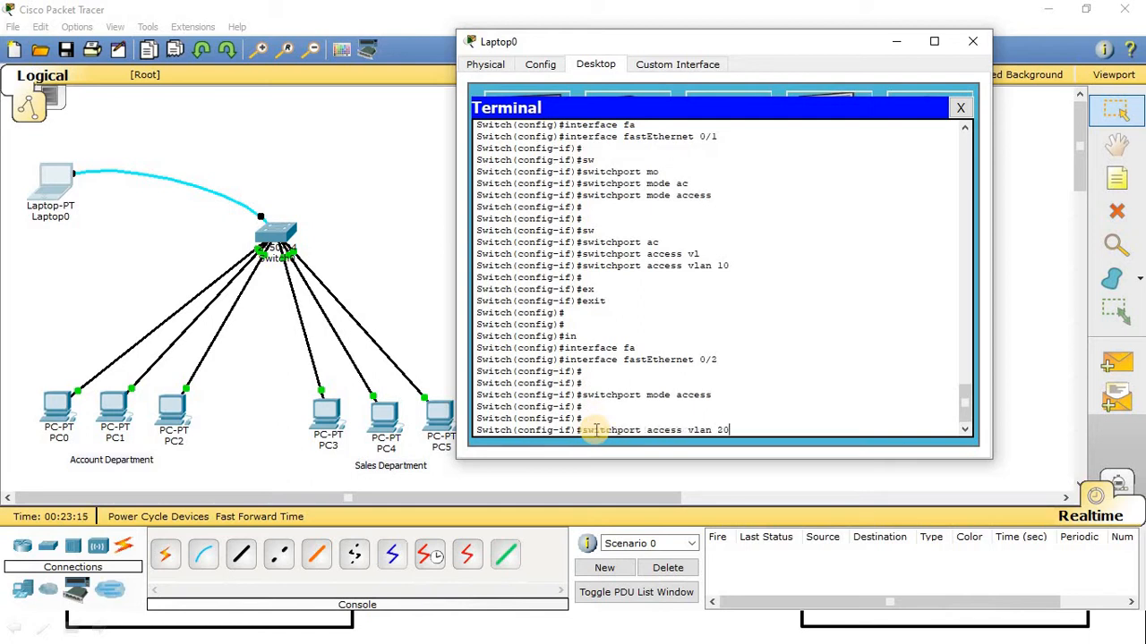
pyautogui.press('BackSpace')
pyautogui.press('BackSpace')
pyautogui.write('10')
pyautogui.press('Return')
pyautogui.press('Return')
pyautogui.press('Return')
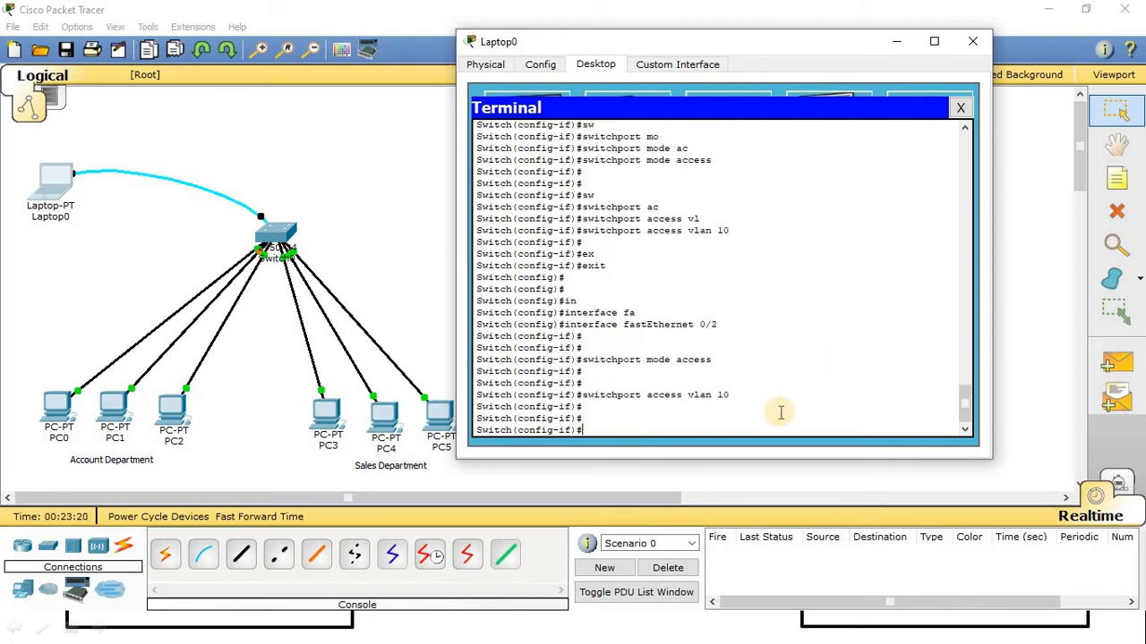
# Review fastEthernet 0/2's commands in the terminal, and exit its interface configuration to global configuration mode.
pyautogui.moveTo(564, 325); pyautogui.dragTo(718, 325)
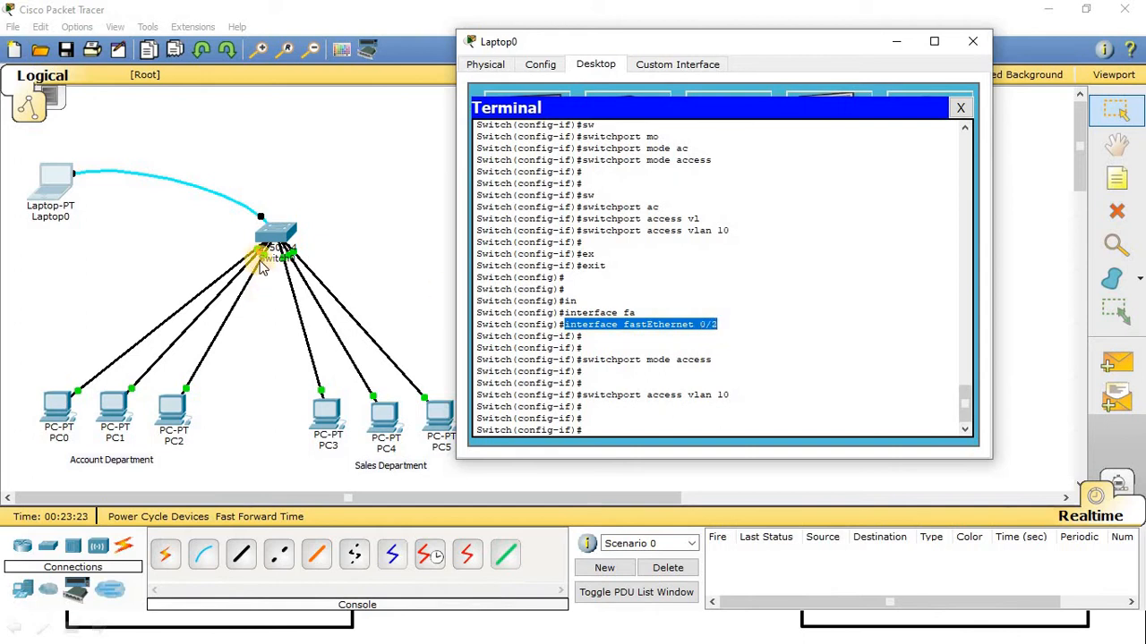
pyautogui.click(742, 394)
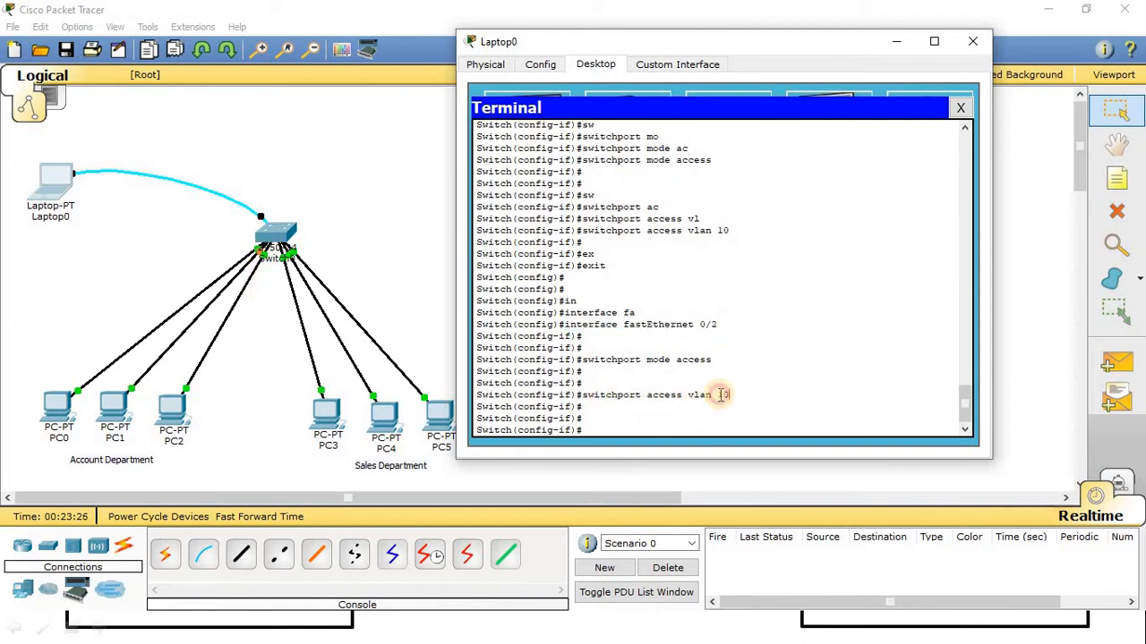
pyautogui.moveTo(742, 394); pyautogui.dragTo(549, 395)
pyautogui.write('ex')
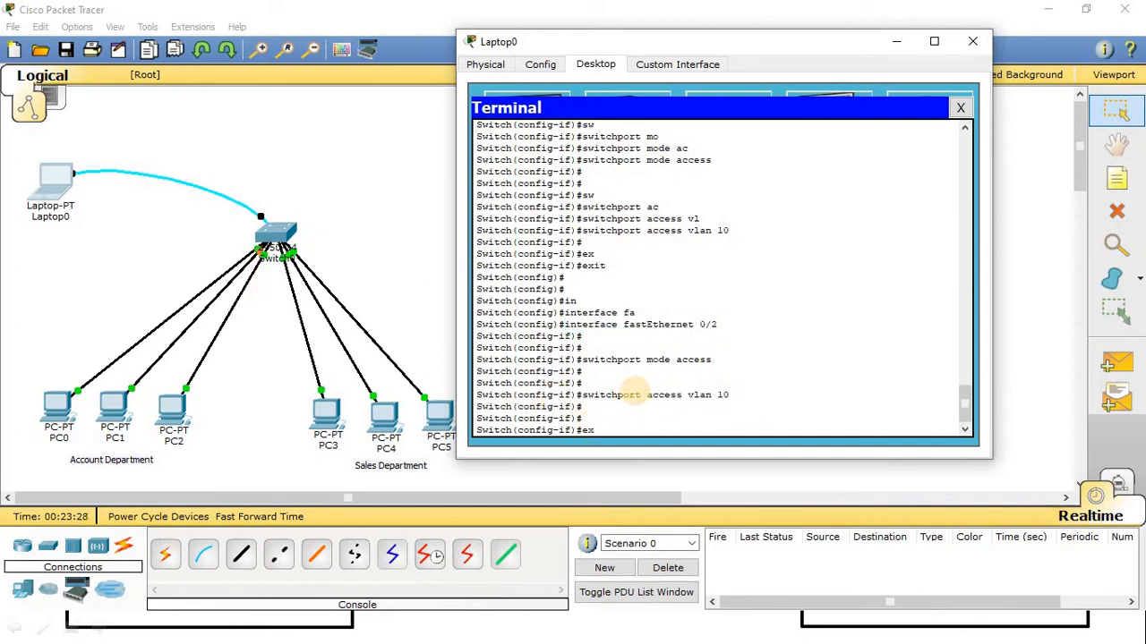
pyautogui.write('it')
pyautogui.press('Return')
pyautogui.press('Return')
pyautogui.press('Return')
pyautogui.press('Return')
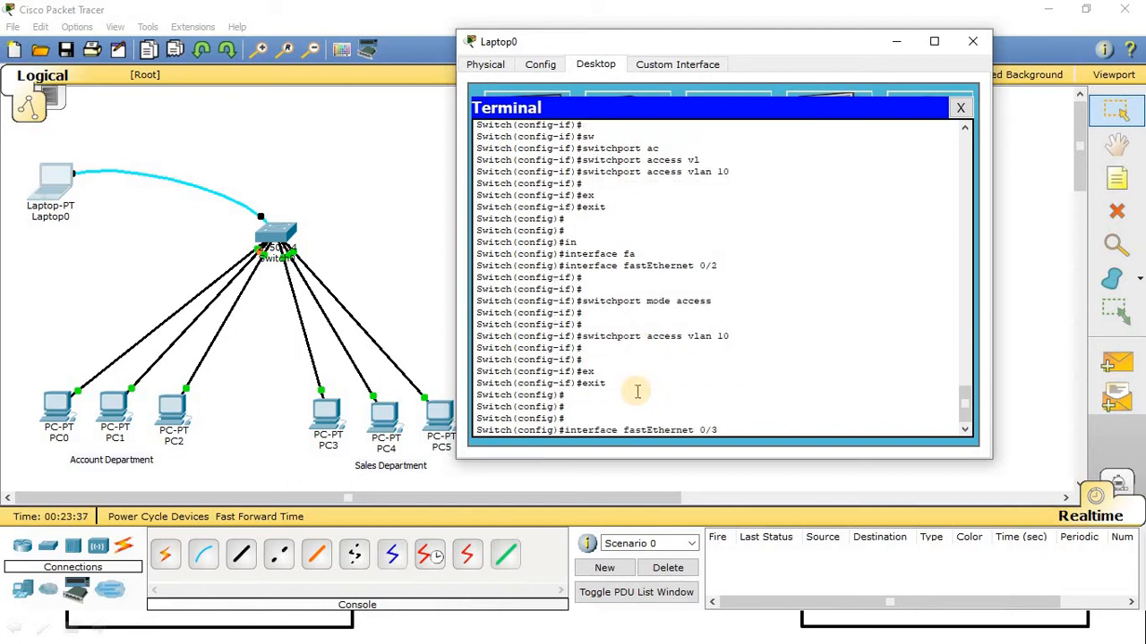
# Configure fastEthernet 0/3 as an access port assigned to VLAN 10.
pyautogui.press('Return')
pyautogui.write('switchport access vlan 10')
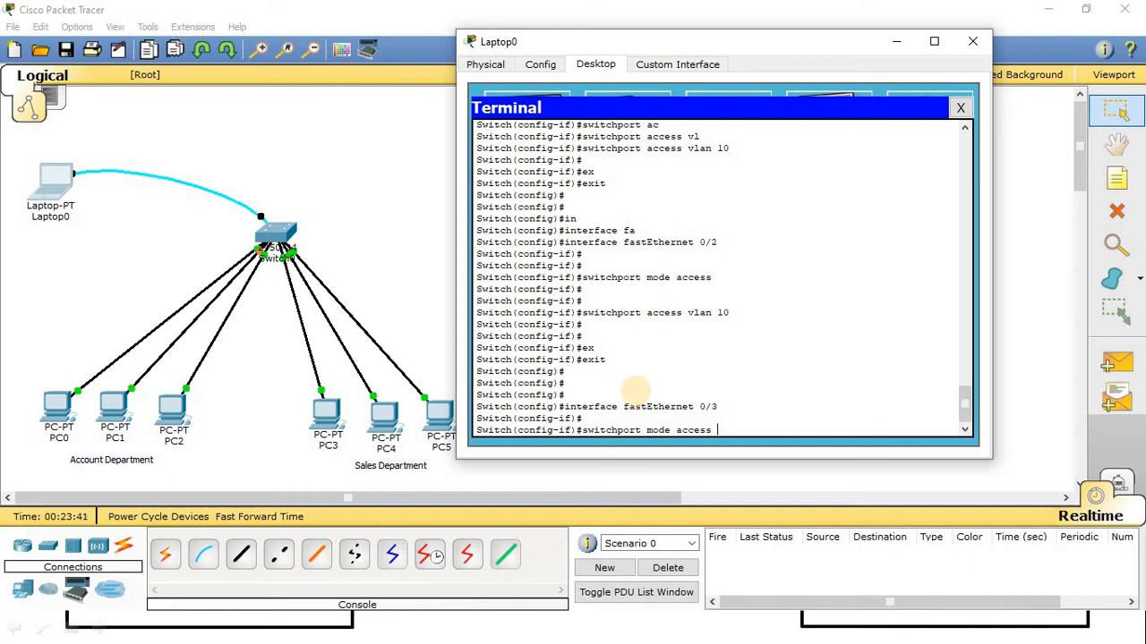
pyautogui.press('Return')
pyautogui.press('Return')
pyautogui.press('Up')
pyautogui.press('Up')
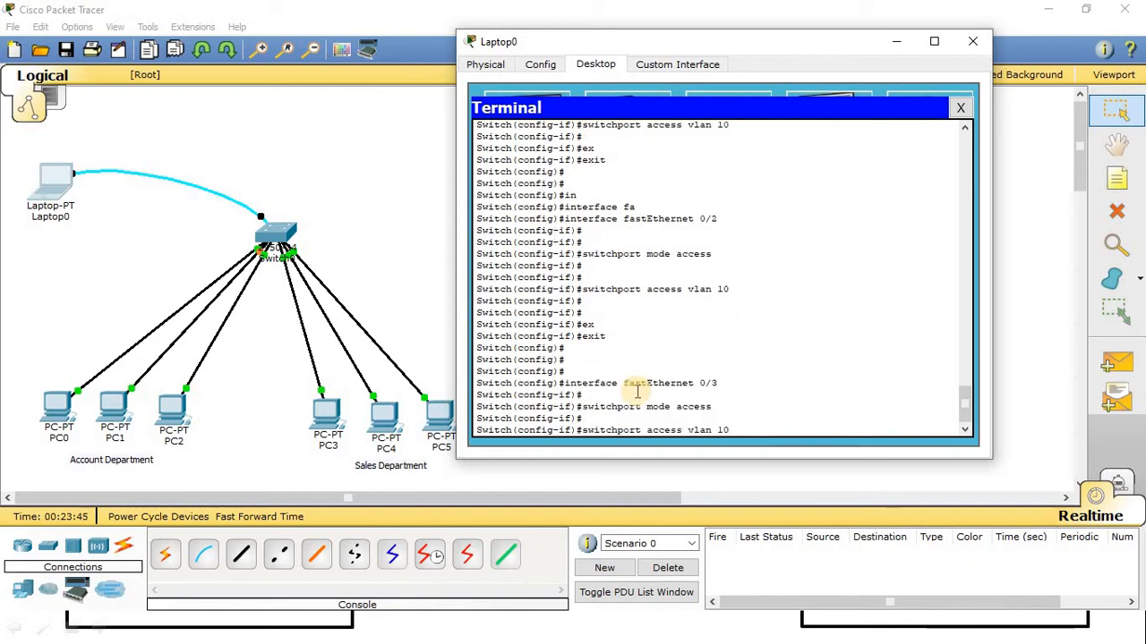
pyautogui.press('Return')
pyautogui.press('Return')
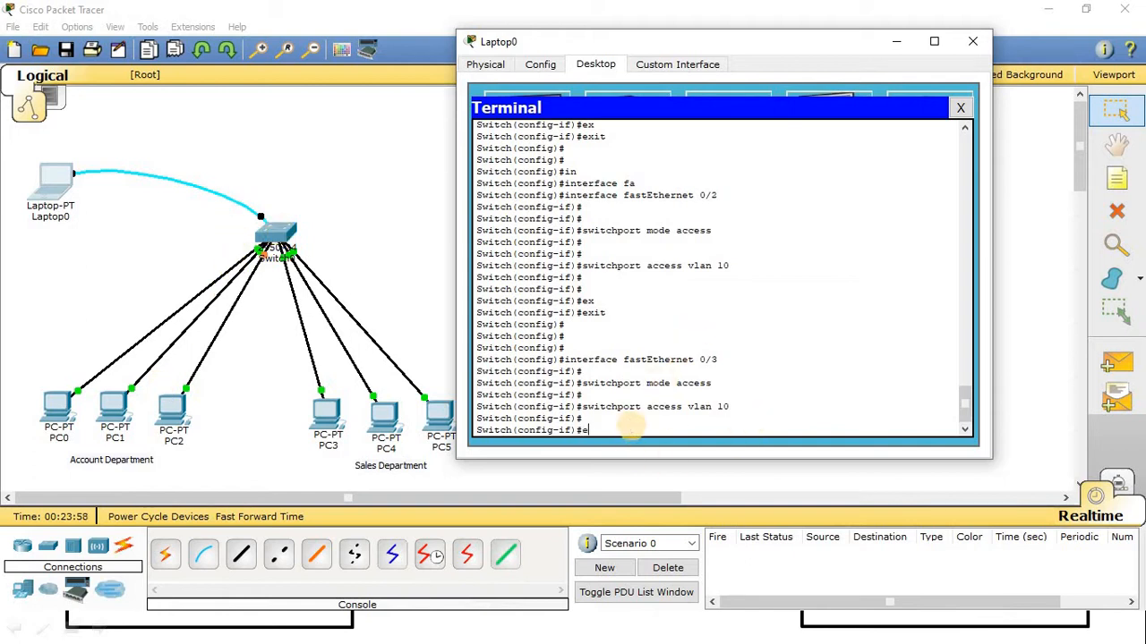
# Exit fastEthernet 0/3's interface configuration back to global configuration mode.
pyautogui.write('ex')
pyautogui.press('Tab')
pyautogui.press('Return')
pyautogui.press('Return')
pyautogui.press('Return')
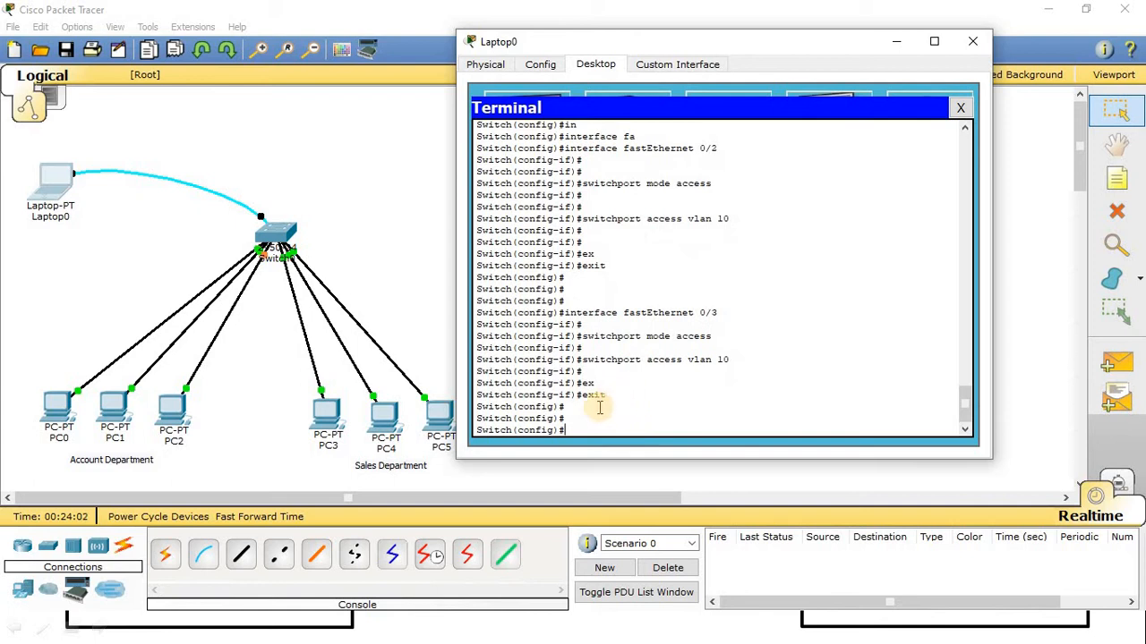
# Exit global configuration mode to return to the switch's privileged EXEC prompt.
pyautogui.write('e')
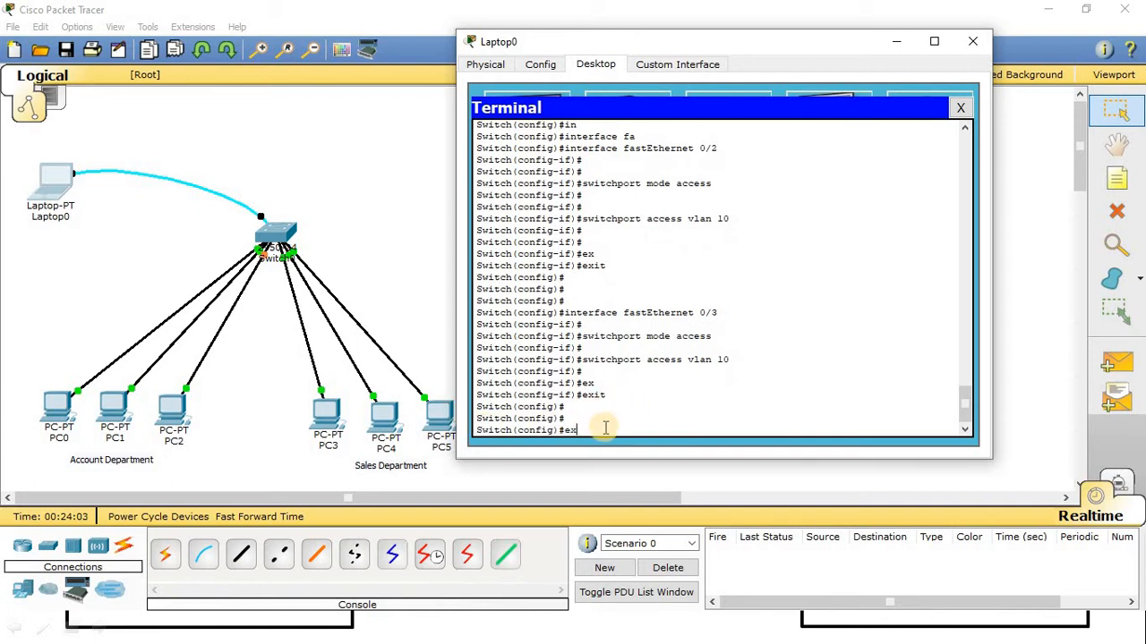
pyautogui.write('x')
pyautogui.press('Tab')
pyautogui.press('Return')
pyautogui.press('Return')
pyautogui.press('Return')
pyautogui.press('Return')
pyautogui.press('Return')
pyautogui.moveTo(605, 428); pyautogui.dragTo(474, 434)
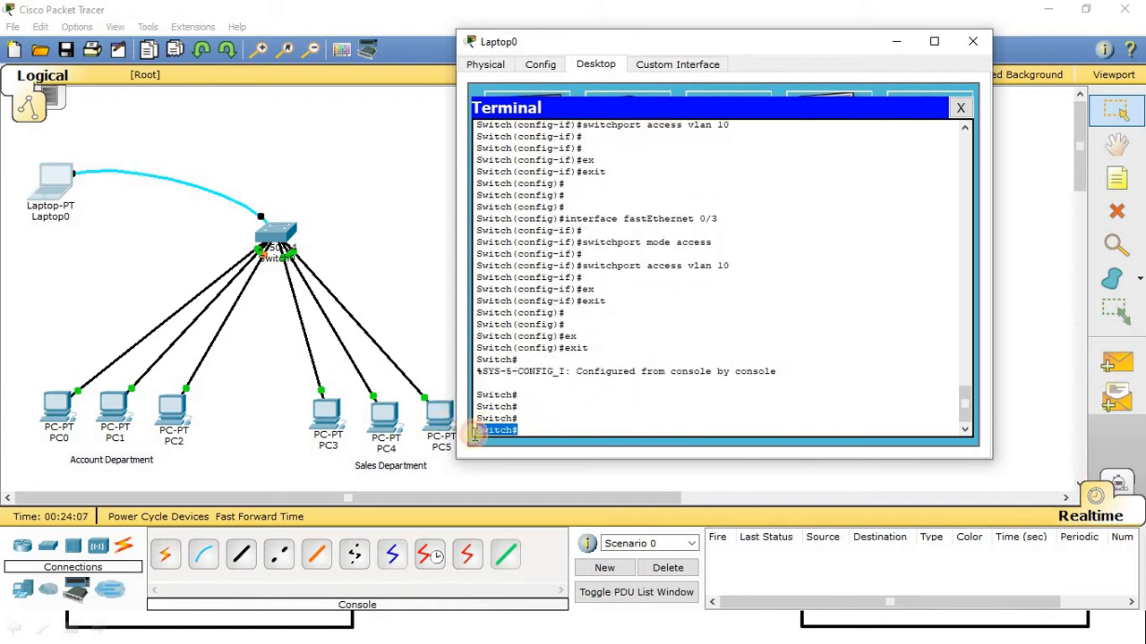
pyautogui.click(534, 431)
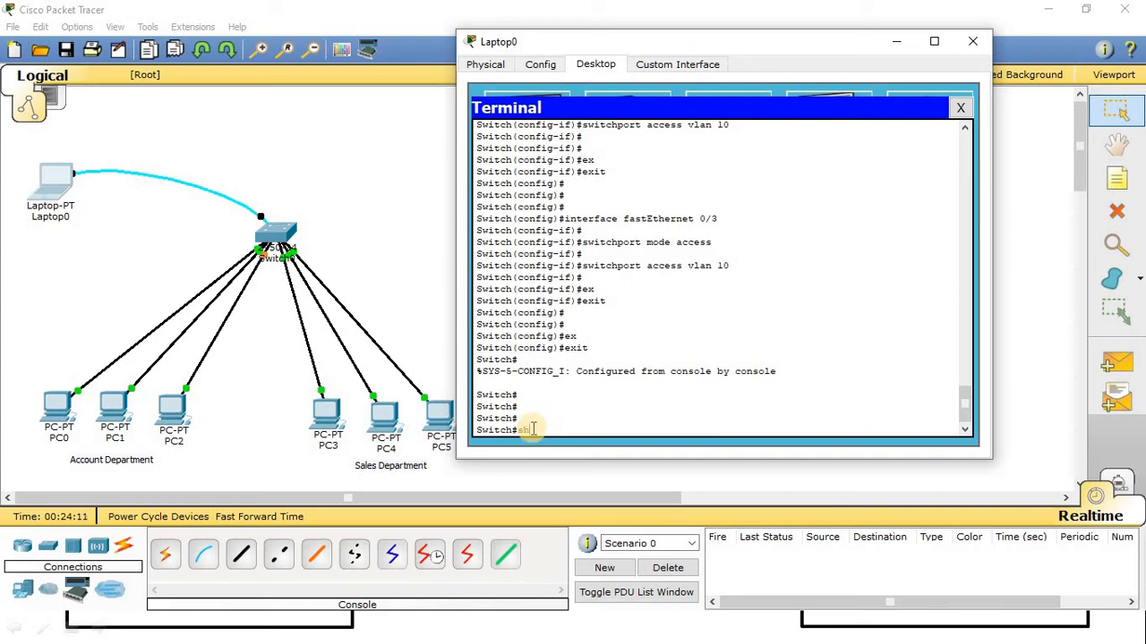
# Display the switch's VLAN table with the show vlan command.
pyautogui.write('sh')
pyautogui.press('Tab')
pyautogui.write('vl')
pyautogui.press('Tab')
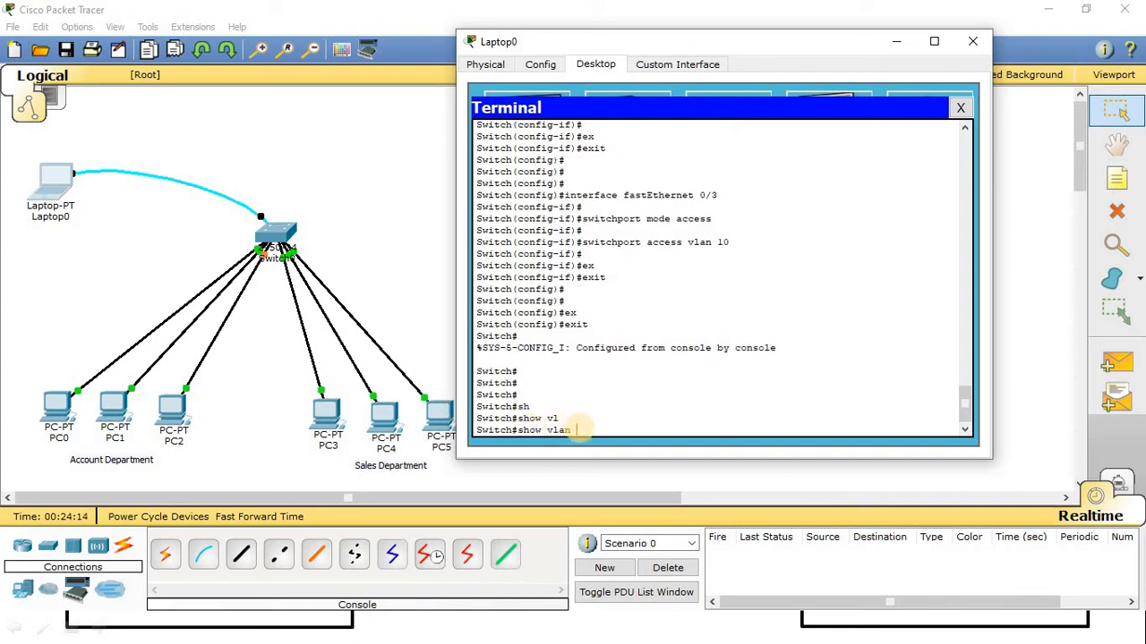
pyautogui.moveTo(587, 428); pyautogui.dragTo(445, 428)
pyautogui.press('Return')
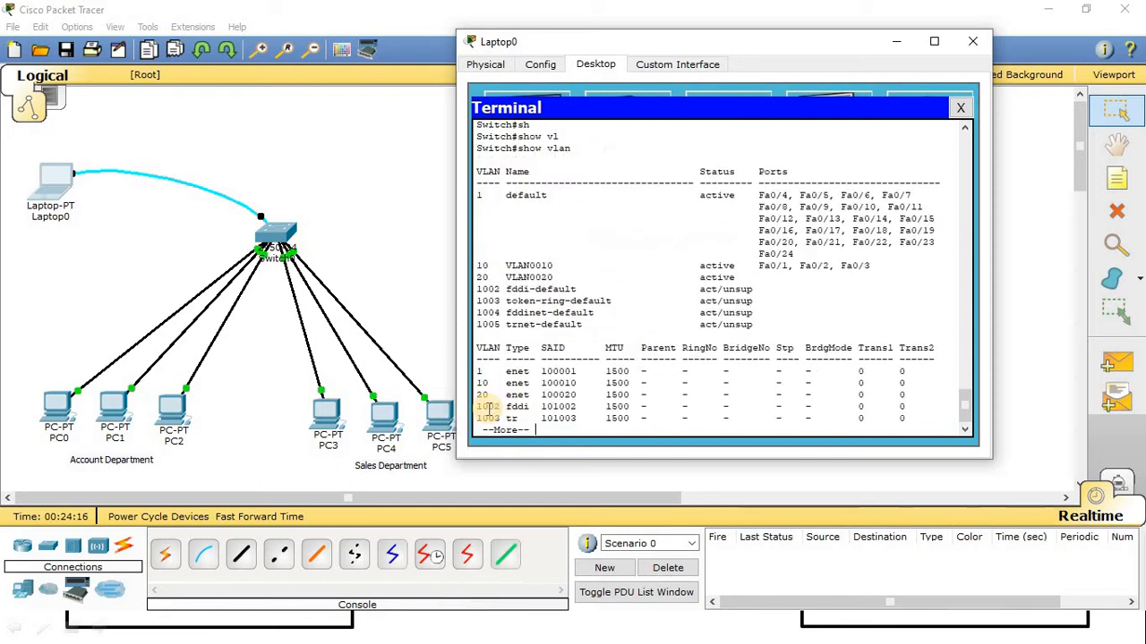
# Examine the port assignments of the default VLAN, VLAN 10 and VLAN 20, and page to the end of the listing.
pyautogui.moveTo(758, 266); pyautogui.dragTo(868, 266)
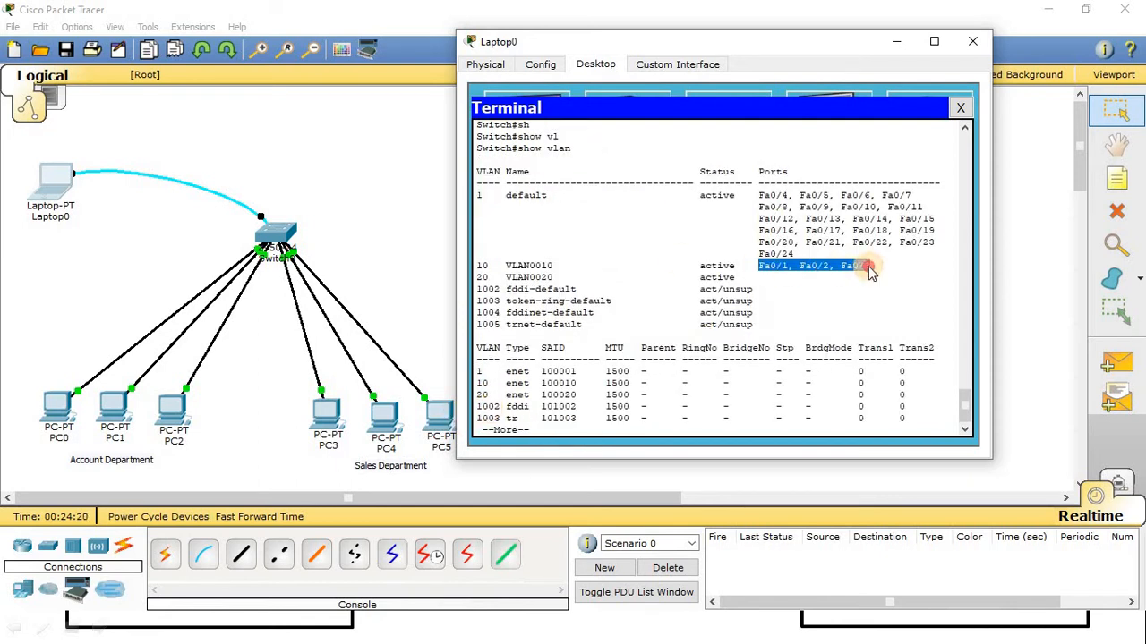
pyautogui.moveTo(476, 194); pyautogui.dragTo(474, 268)
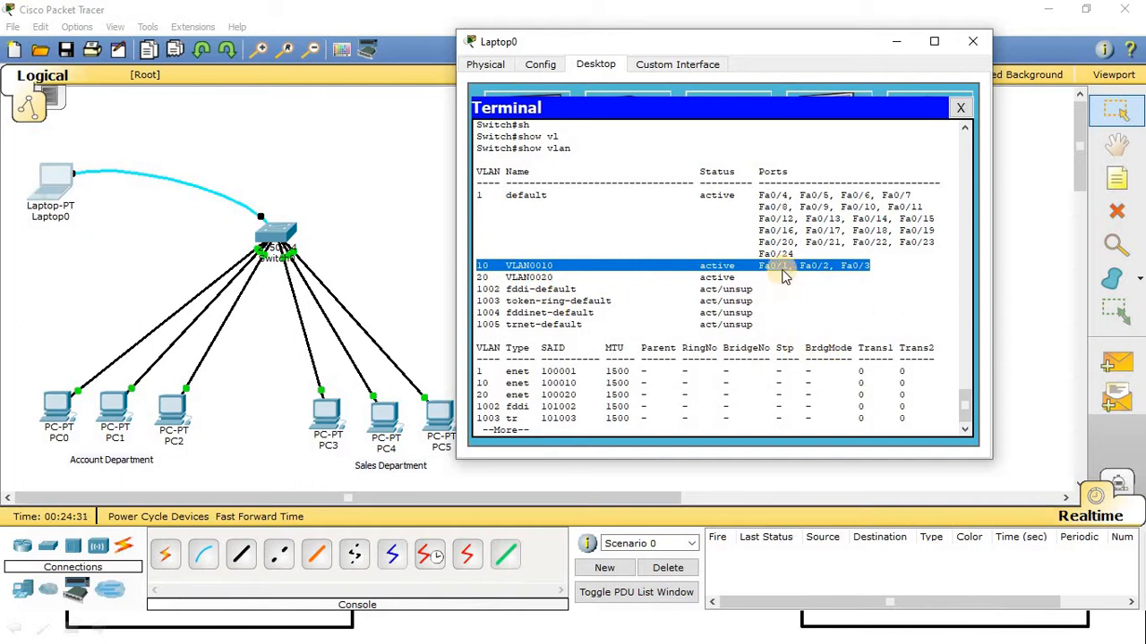
pyautogui.moveTo(760, 195); pyautogui.dragTo(875, 193)
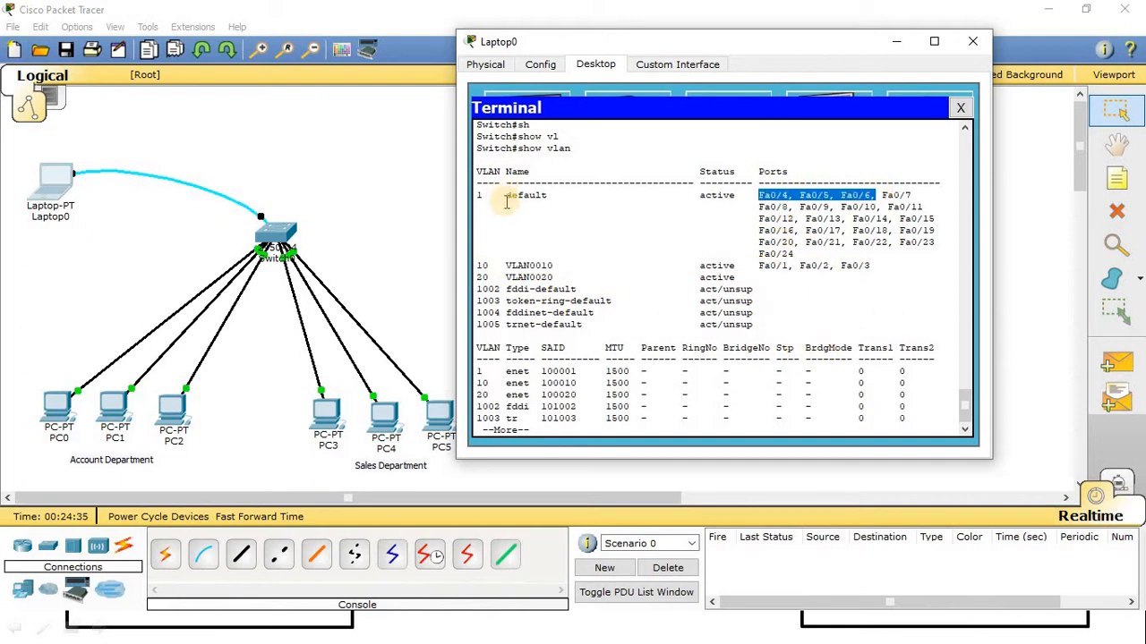
pyautogui.moveTo(763, 278); pyautogui.dragTo(749, 279)
pyautogui.moveTo(479, 283); pyautogui.dragTo(484, 283)
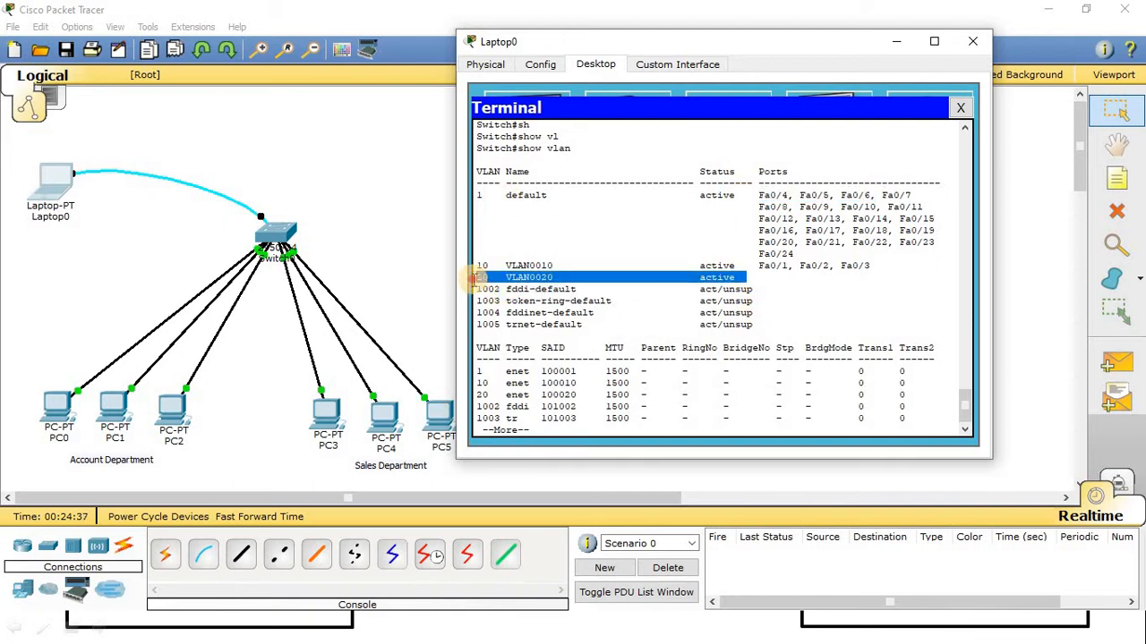
pyautogui.click(719, 375)
pyautogui.press('space')
pyautogui.press('Return')
pyautogui.press('Return')
# Enter the switch's global configuration mode with configure terminal.
pyautogui.write('e')
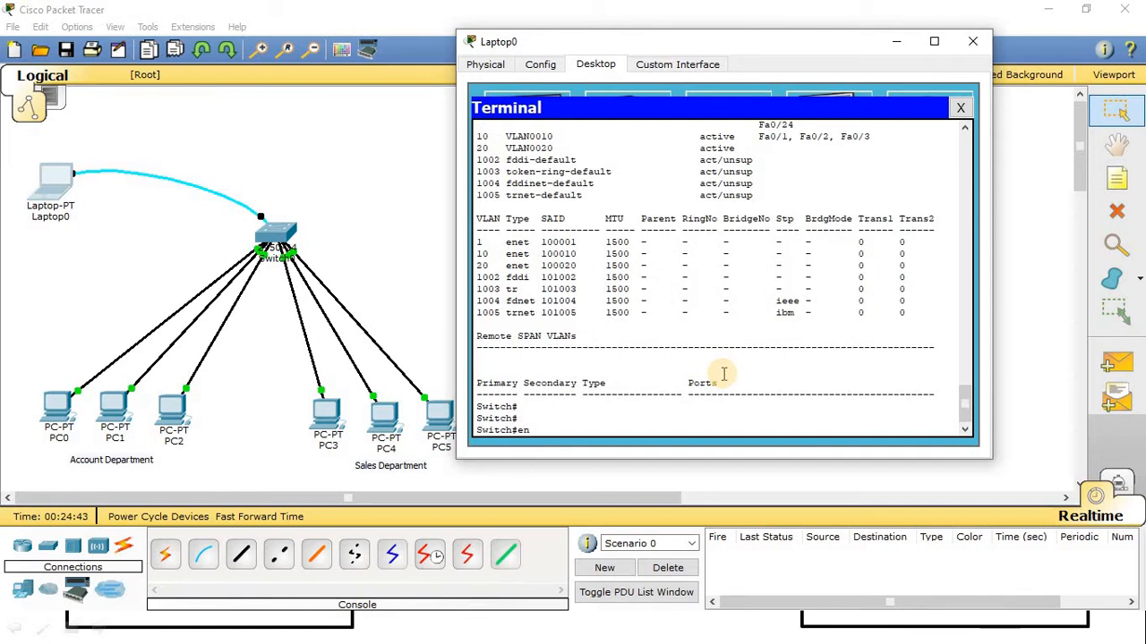
pyautogui.write('n')
pyautogui.press('Tab')
pyautogui.write('c')
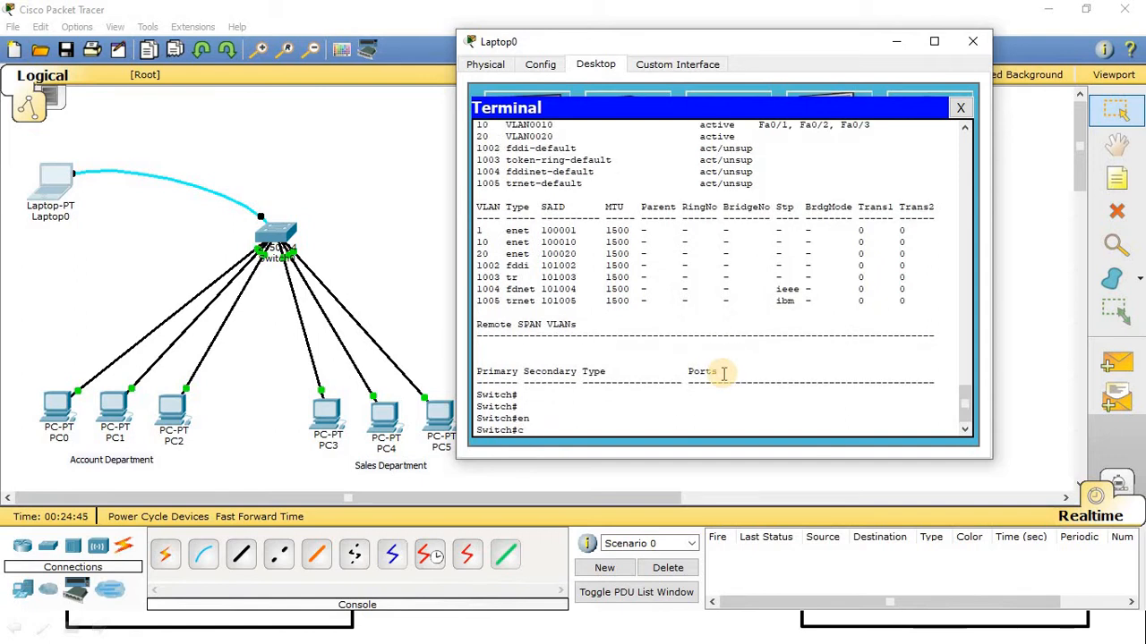
pyautogui.write('on')
pyautogui.press('Tab')
pyautogui.write('f')
pyautogui.press('Tab')
pyautogui.write('ter')
pyautogui.press('Tab')
pyautogui.press('Return')
pyautogui.press('Return')
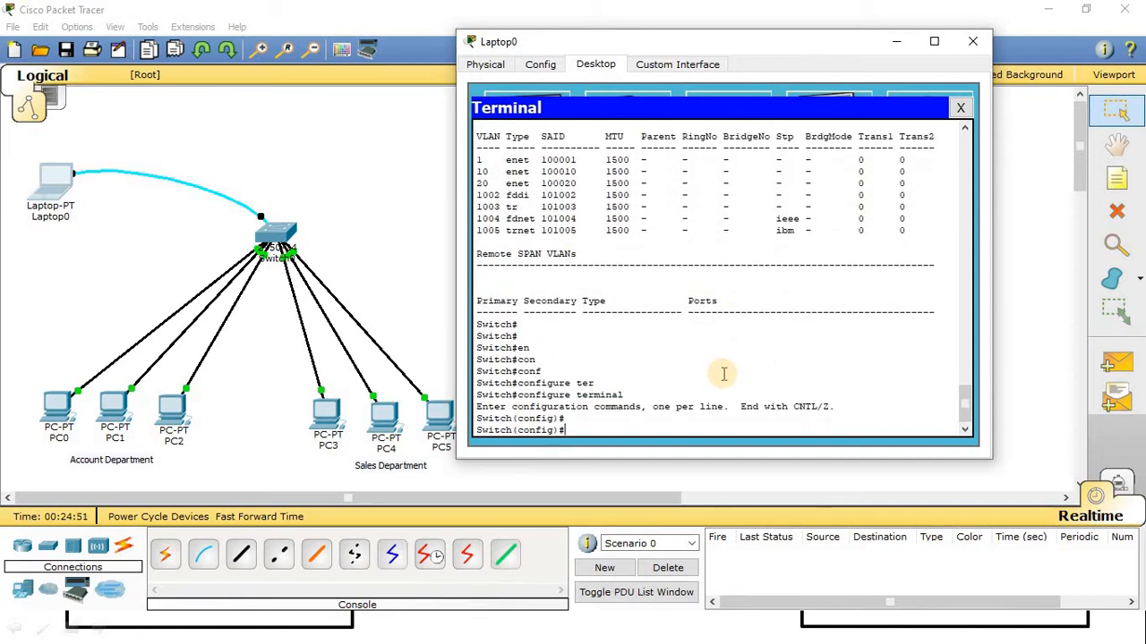
# Open interface configuration for the first Sales Department port with interface fastEthernet 0/4.
pyautogui.write('interface fastEthernet 0/3')
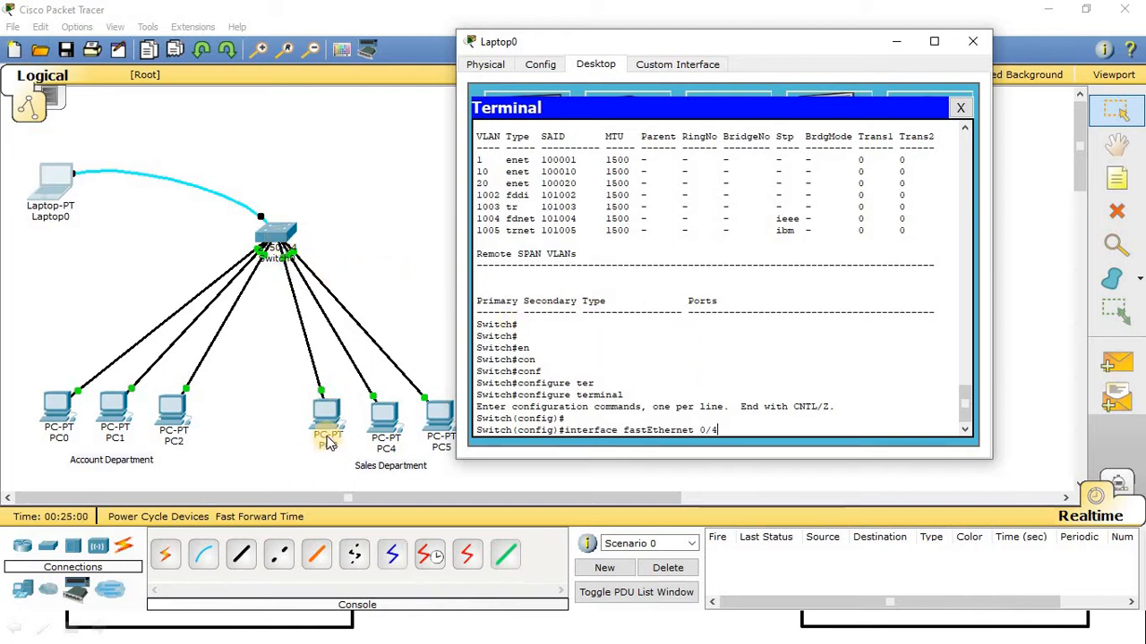
pyautogui.click(820, 383)
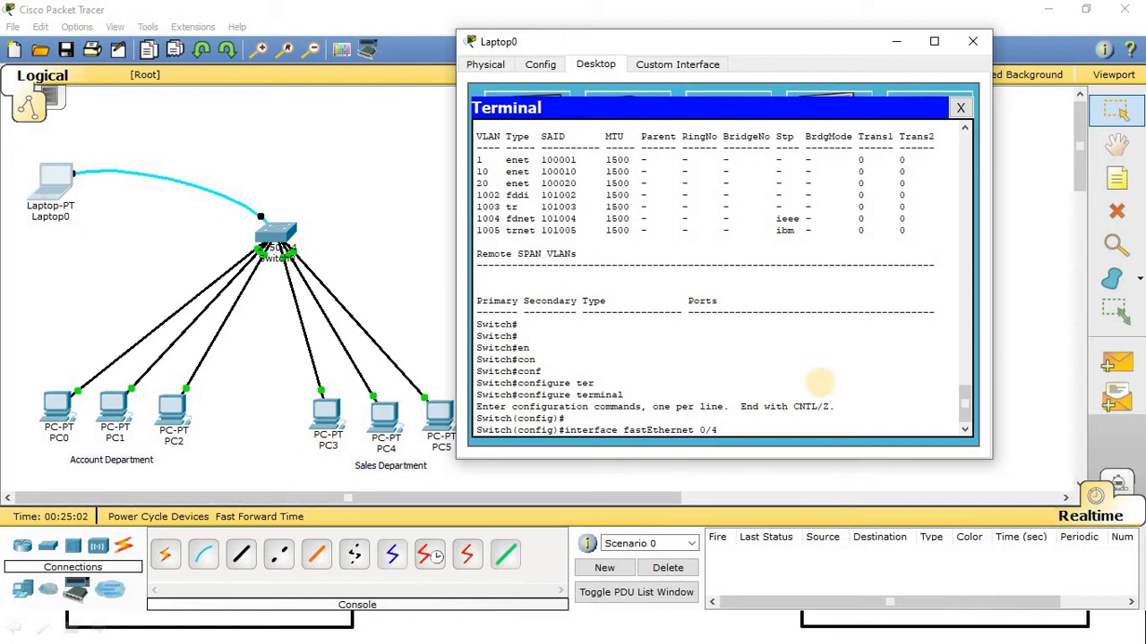
pyautogui.press('Return')
pyautogui.press('Return')
# Set fastEthernet 0/4 to access mode and assign it to VLAN 20.
pyautogui.write('exit')
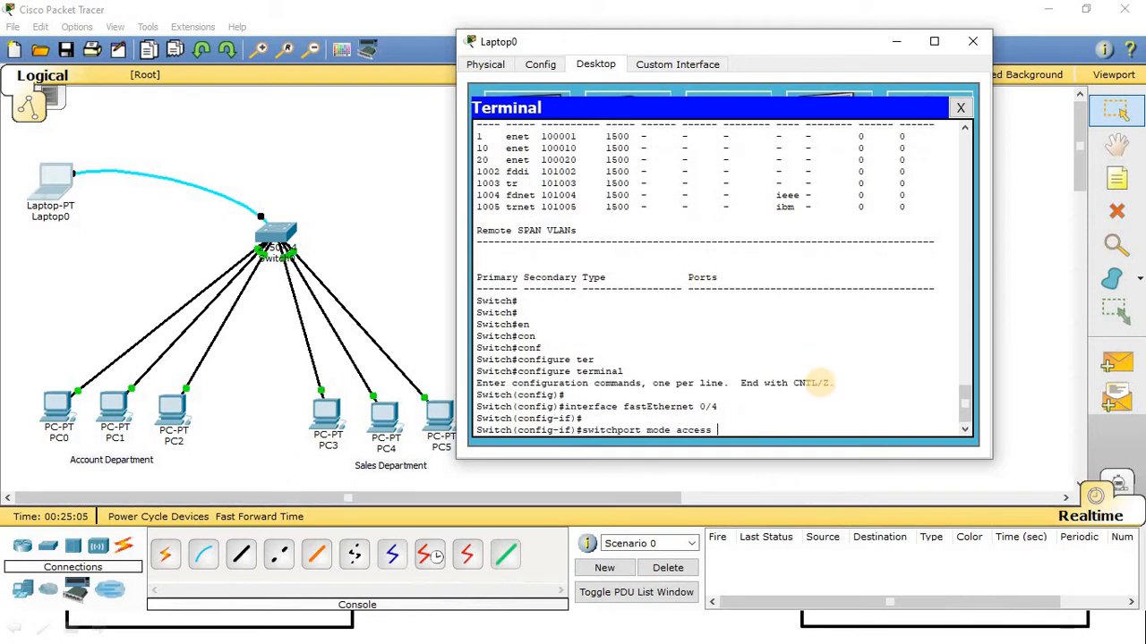
pyautogui.press('Return')
pyautogui.press('Return')
pyautogui.press('Up')
pyautogui.press('Up')
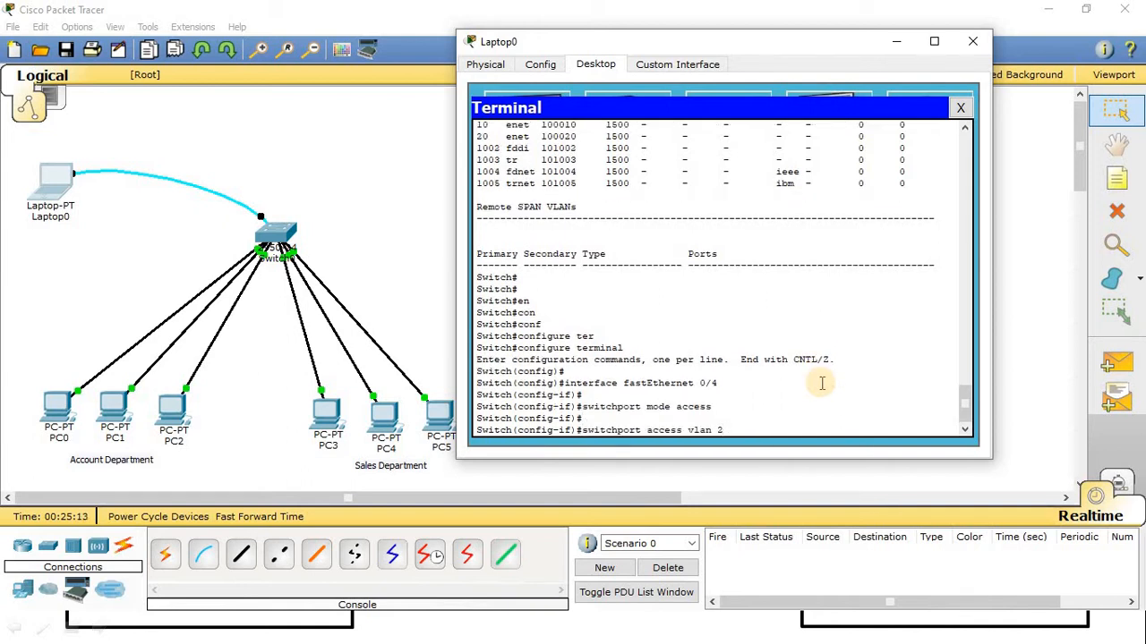
pyautogui.press('Return')
pyautogui.press('Return')
# Clear the recalled interface command and exit fastEthernet 0/4's configuration to global configuration mode.
pyautogui.press('Up')
pyautogui.press('Up')
pyautogui.press('Up')
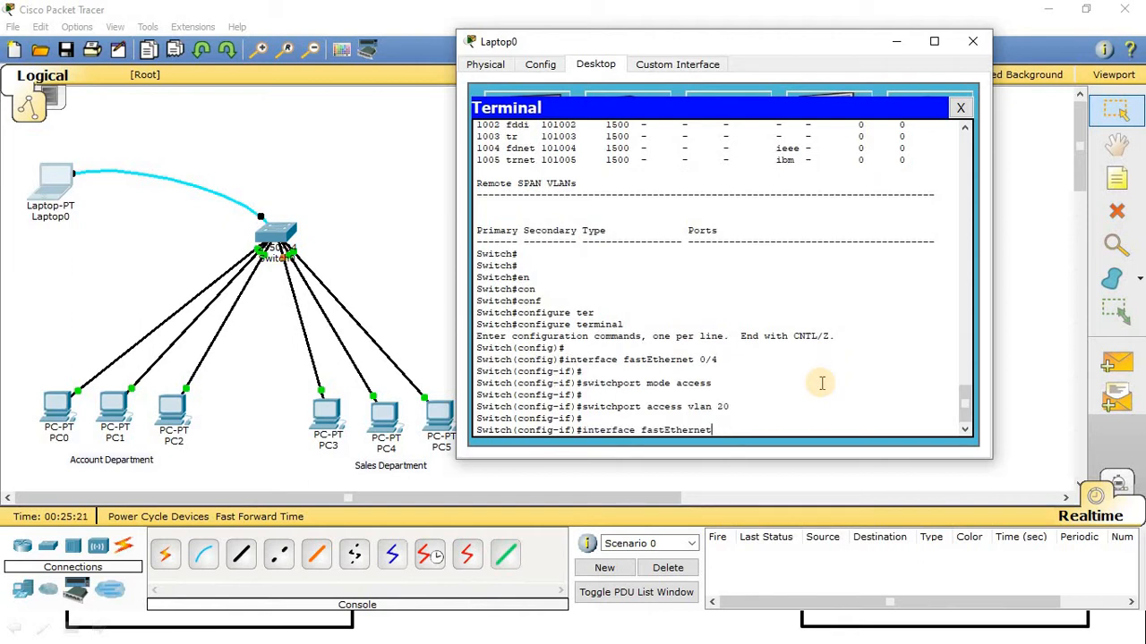
pyautogui.press('BackSpace')
pyautogui.press('BackSpace')
pyautogui.press('BackSpace')
pyautogui.press('BackSpace')
pyautogui.press('BackSpace')
pyautogui.press('BackSpace')
pyautogui.press('BackSpace')
pyautogui.press('BackSpace')
pyautogui.write('exit')
pyautogui.press('Return')
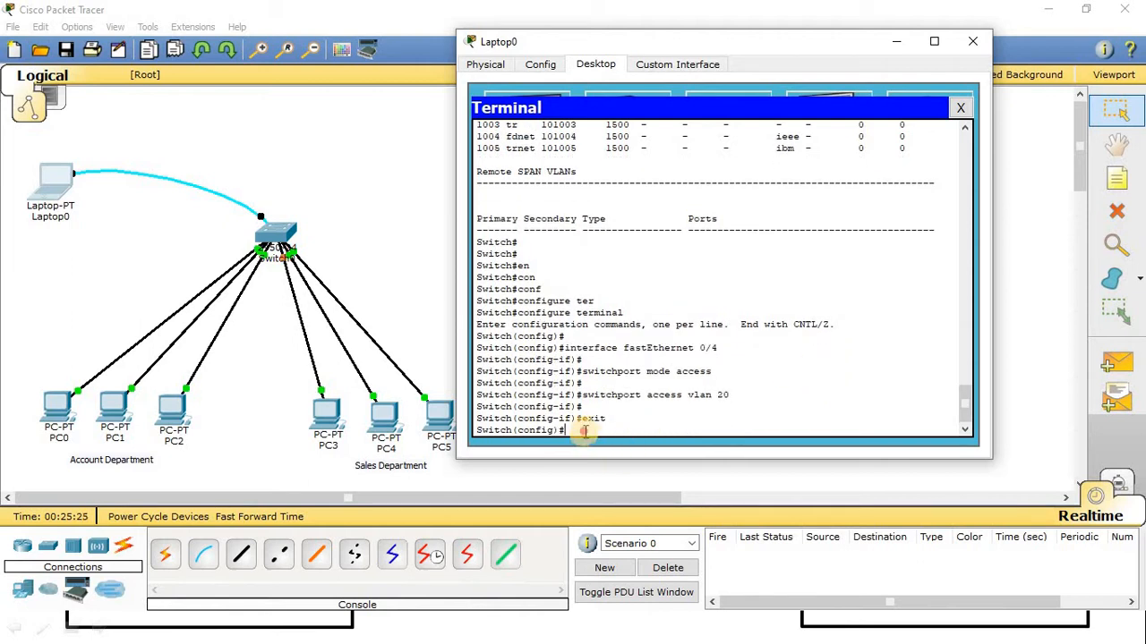
# Open interface configuration for the second Sales Department port with interface fastEthernet 0/5.
pyautogui.moveTo(583, 428); pyautogui.dragTo(407, 426)
pyautogui.write('interface fastEthernet 0/')
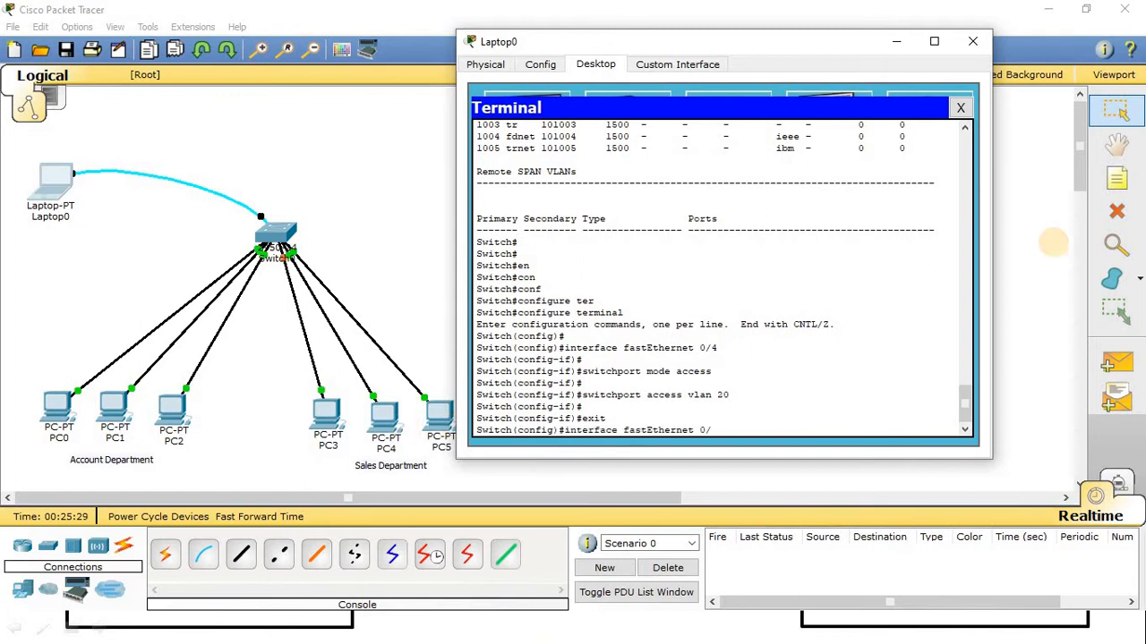
pyautogui.write('5')
pyautogui.press('Return')
pyautogui.press('Return')
pyautogui.press('Return')
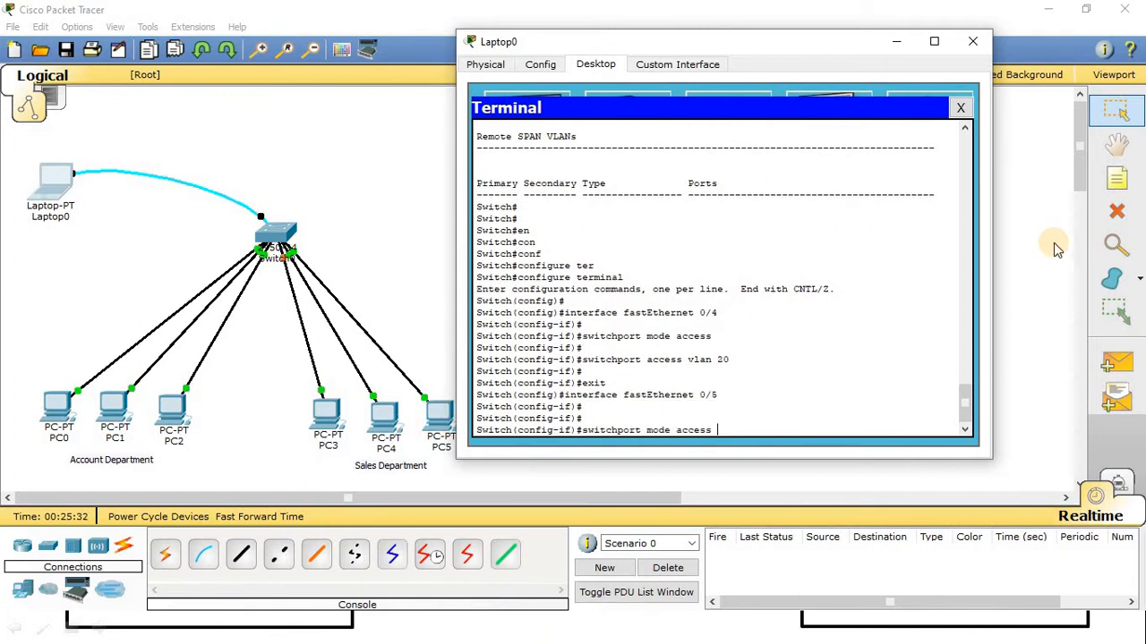
# Set fastEthernet 0/5 to access mode and assign it to VLAN 20.
pyautogui.press('Return')
pyautogui.press('Return')
pyautogui.write('switchport access vlan 20')
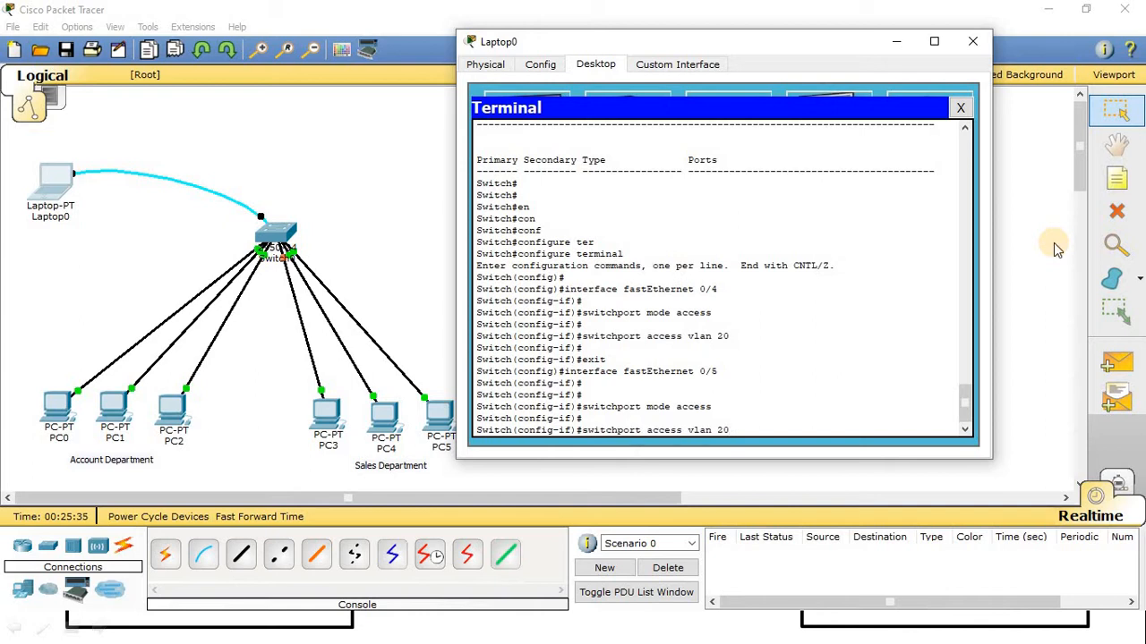
pyautogui.press('Return')
pyautogui.press('Return')
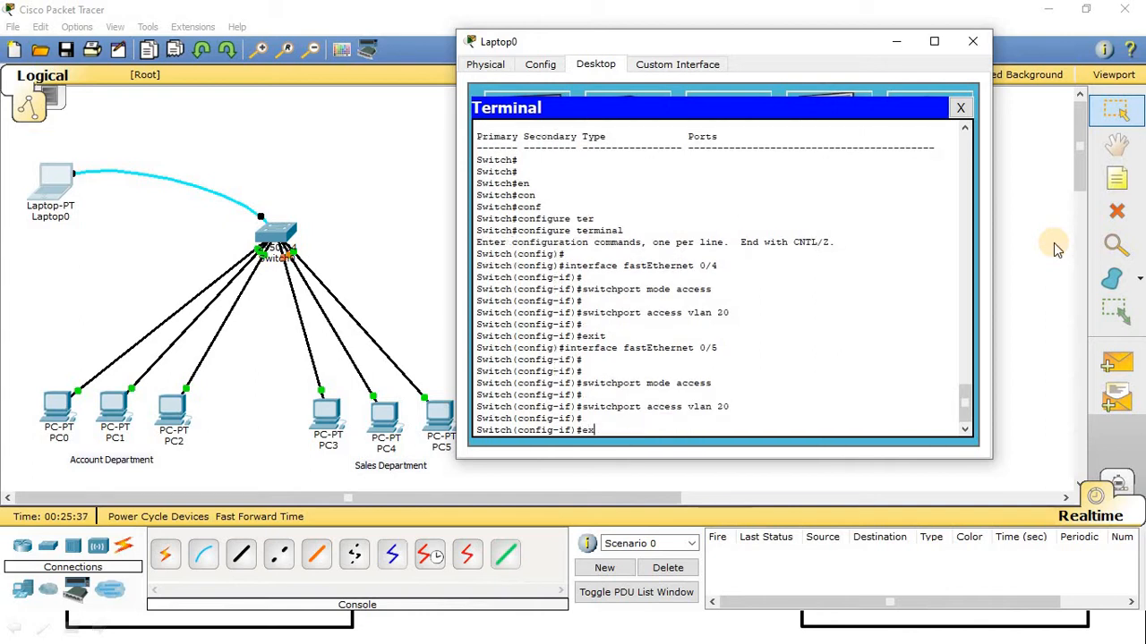
# Exit fastEthernet 0/5's interface configuration back to global configuration mode.
pyautogui.write('ex')
pyautogui.press('Tab')
pyautogui.press('Return')
pyautogui.press('Return')
pyautogui.press('Return')
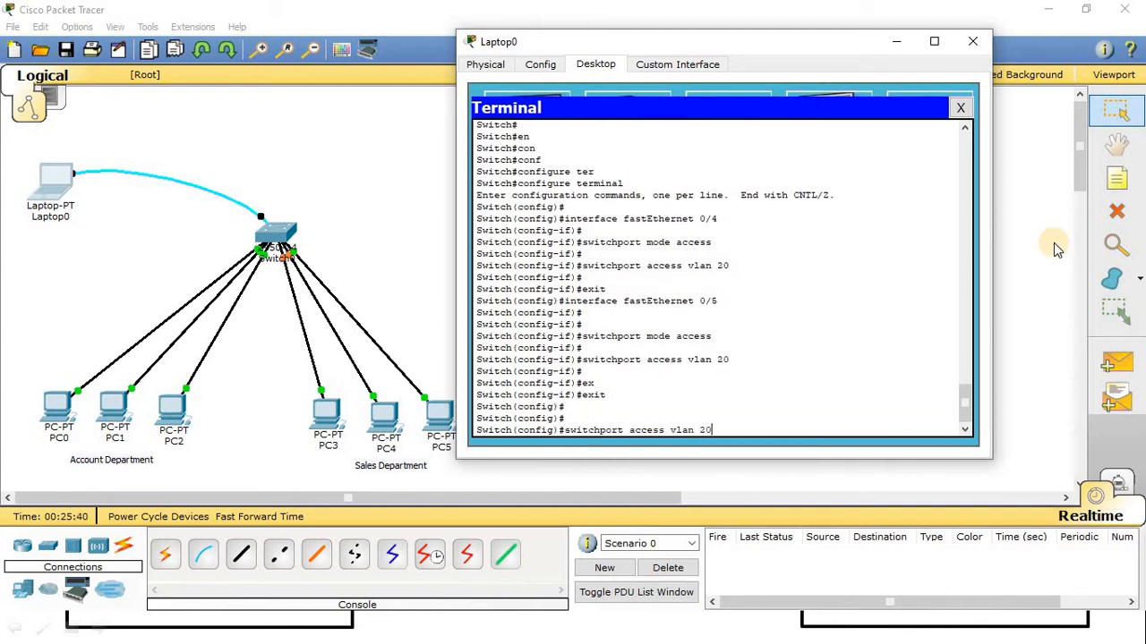
# Open interface fastEthernet 0/6, set it to access mode and assign it to VLAN 20.
pyautogui.press('Up')
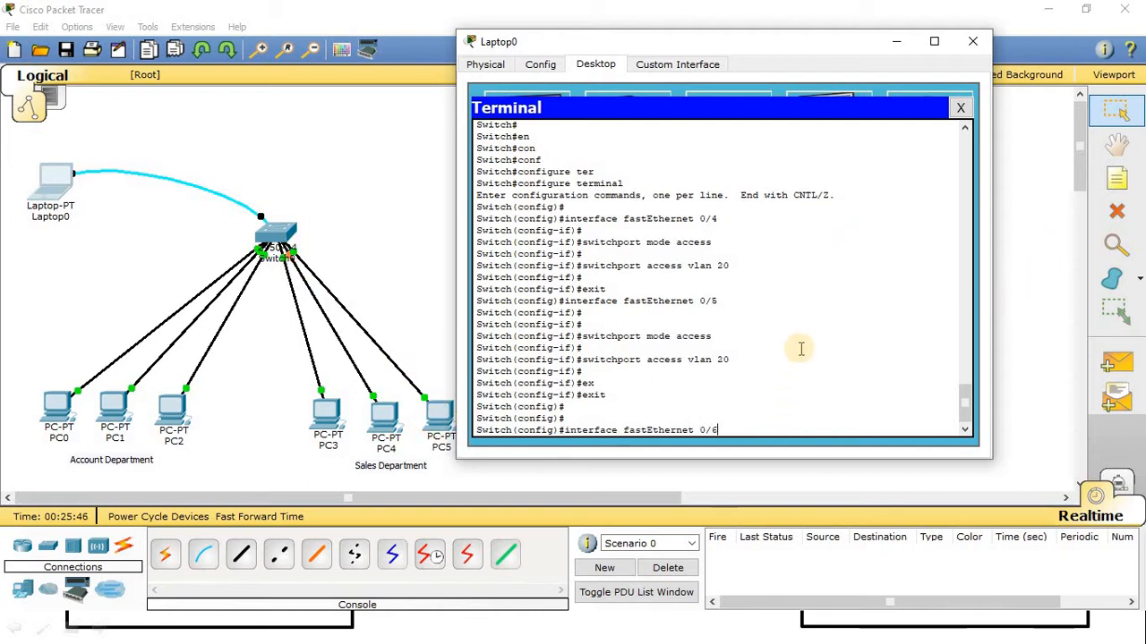
pyautogui.press('Return')
pyautogui.press('Return')
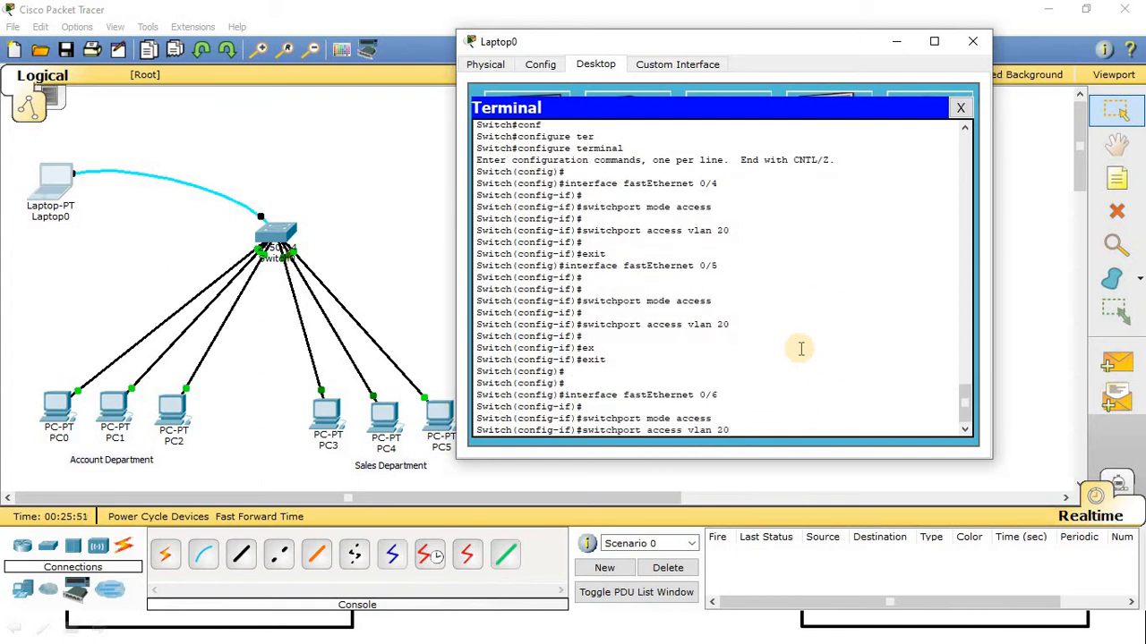
pyautogui.press('Return')
pyautogui.press('Return')
pyautogui.press('Return')
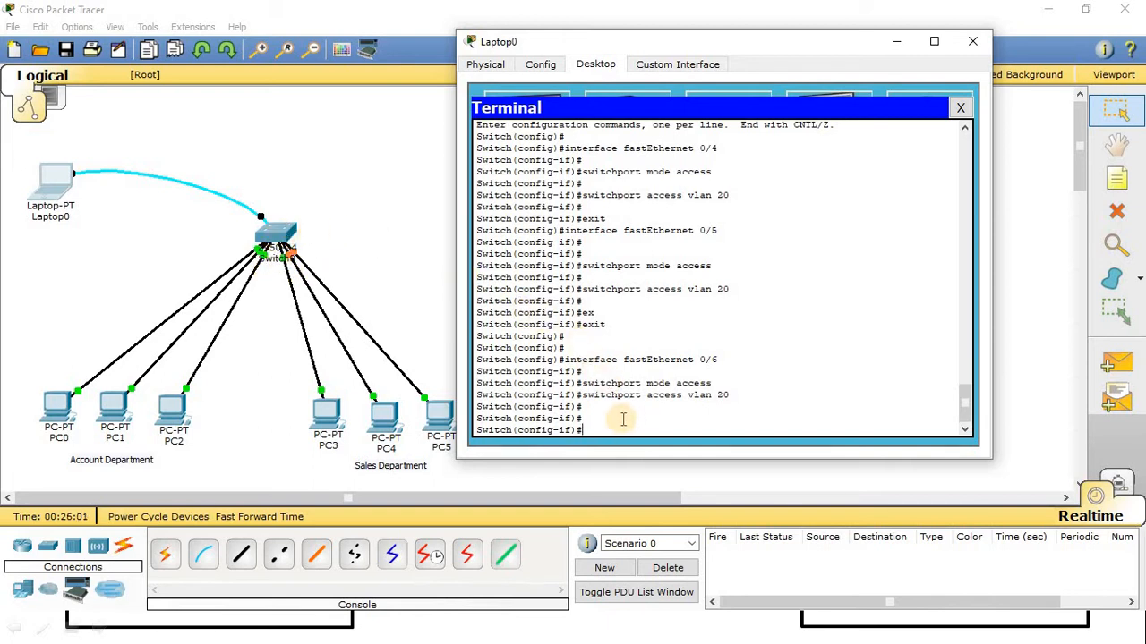
# Exit fastEthernet 0/6's interface configuration to global configuration mode.
pyautogui.press('Return')
pyautogui.press('Return')
pyautogui.press('Return')
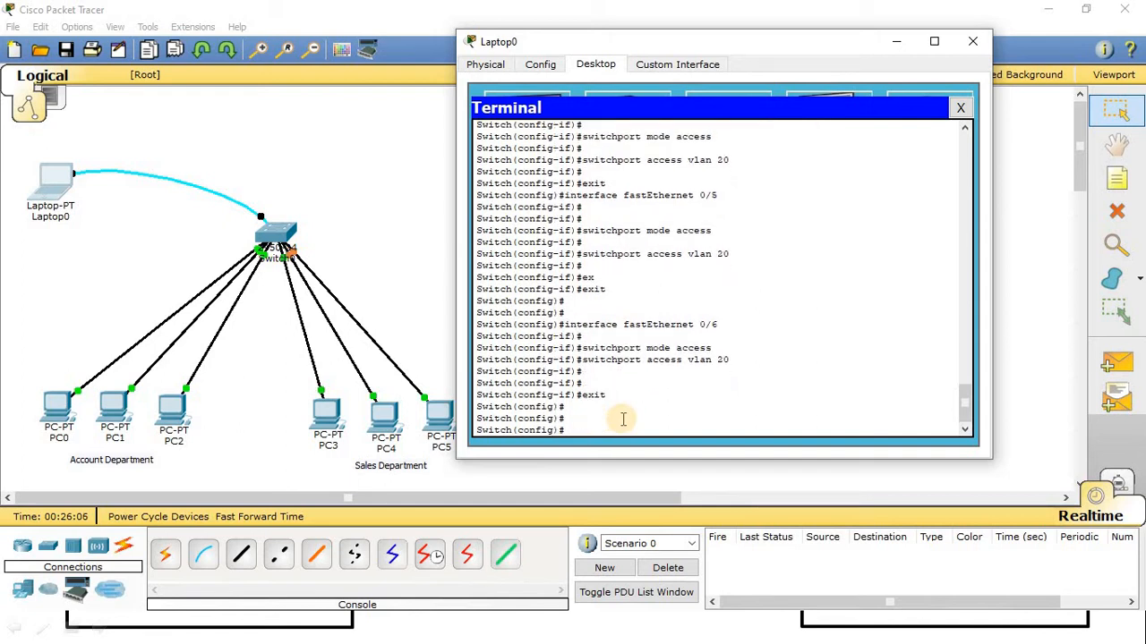
pyautogui.moveTo(621, 391); pyautogui.dragTo(436, 387)
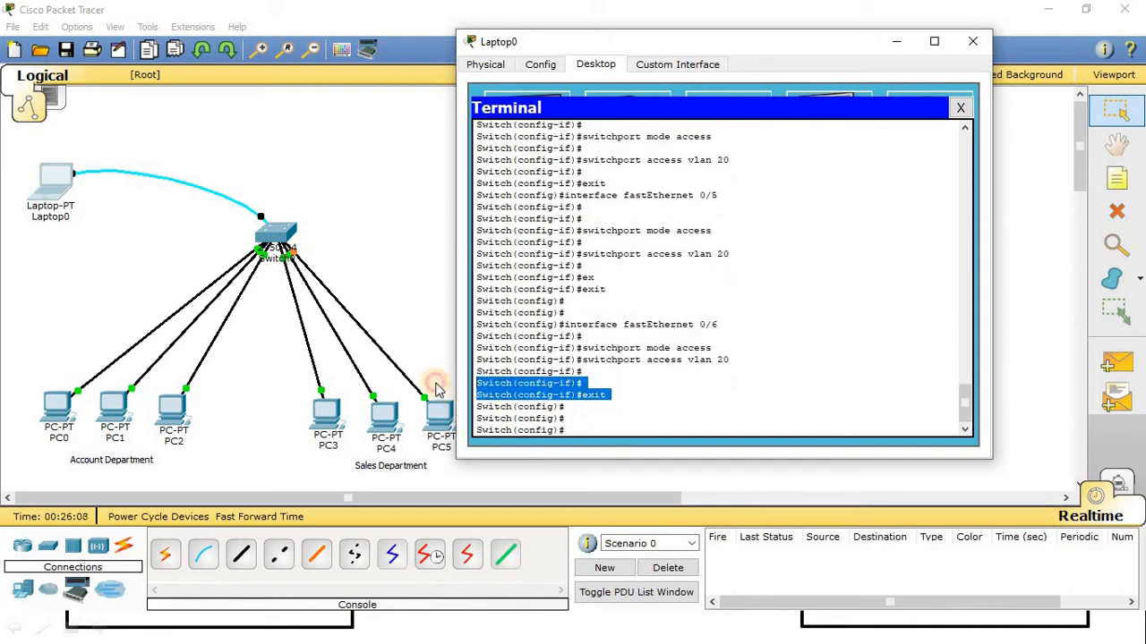
pyautogui.click(593, 402)
# Exit global configuration mode to the switch's privileged prompt.
pyautogui.press('Up')
pyautogui.press('Up')
pyautogui.press('Up')
pyautogui.press('Up')
pyautogui.press('Up')
pyautogui.press('Return')
pyautogui.press('Return')
pyautogui.press('Return')
pyautogui.press('Return')
pyautogui.moveTo(574, 348); pyautogui.dragTo(475, 352)
pyautogui.click(541, 408)
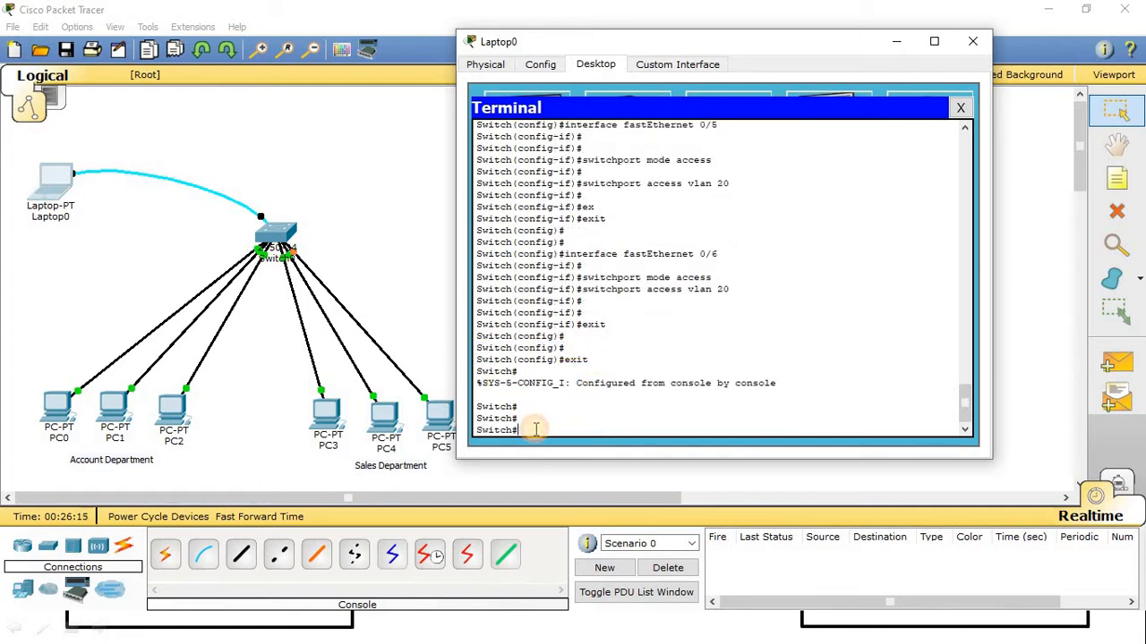
# Run show vlan on the switch and examine which ports belong to the default VLAN, VLAN 10 and VLAN 20.
pyautogui.press('Return')
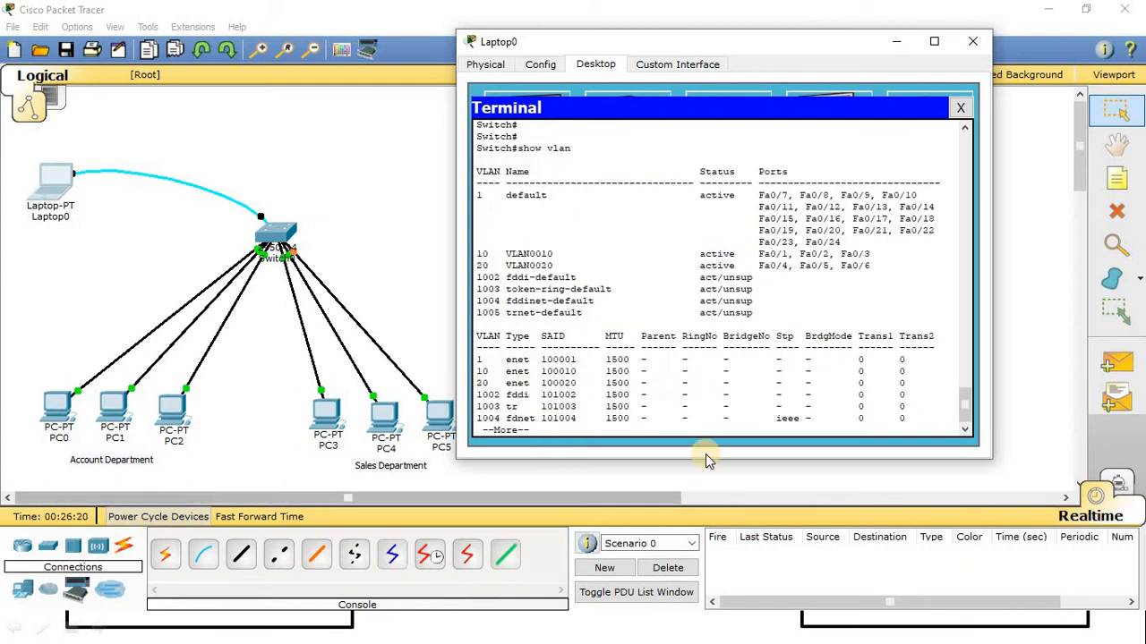
pyautogui.moveTo(479, 265); pyautogui.dragTo(880, 265)
pyautogui.moveTo(518, 148); pyautogui.dragTo(582, 148)
pyautogui.moveTo(480, 191); pyautogui.dragTo(815, 316)
pyautogui.moveTo(479, 196); pyautogui.dragTo(757, 195)
pyautogui.click(775, 207)
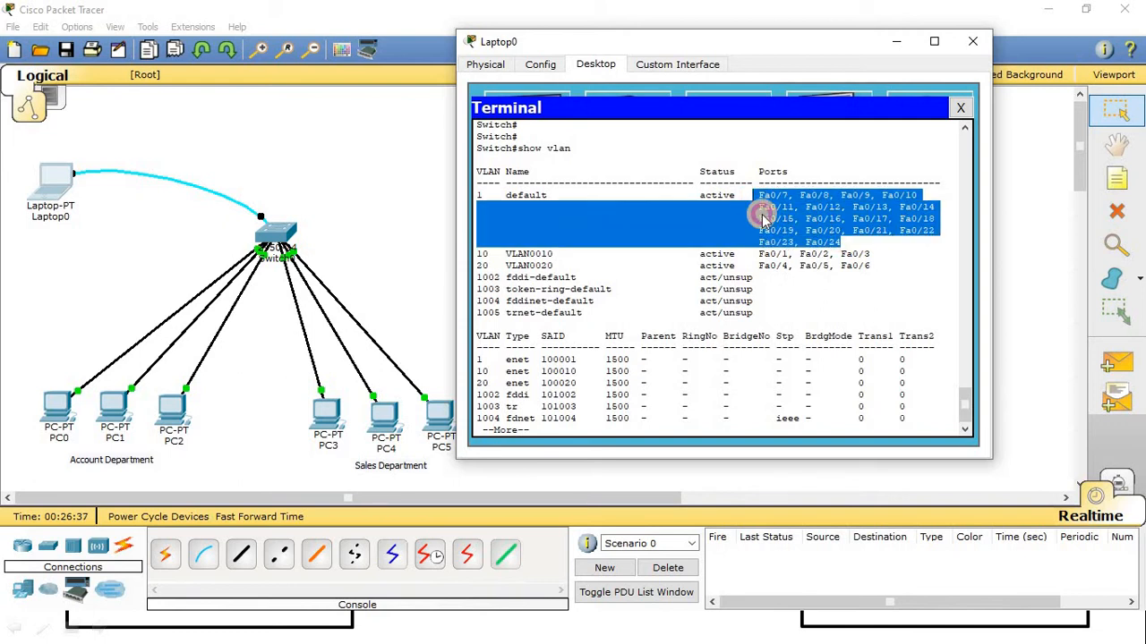
pyautogui.click(849, 239)
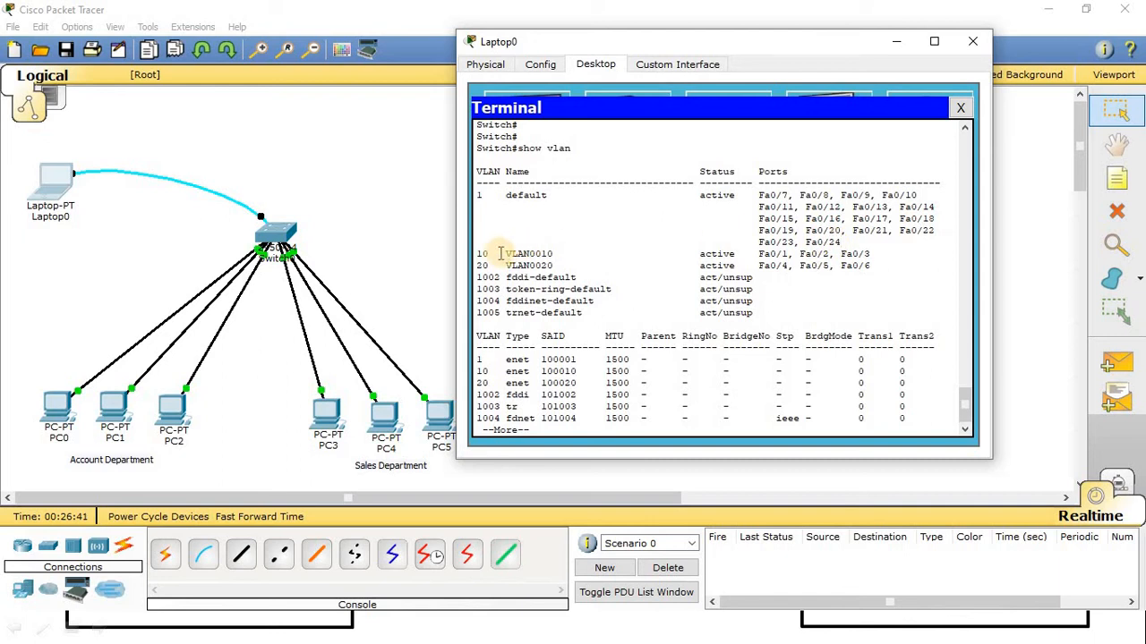
pyautogui.moveTo(758, 255); pyautogui.dragTo(873, 254)
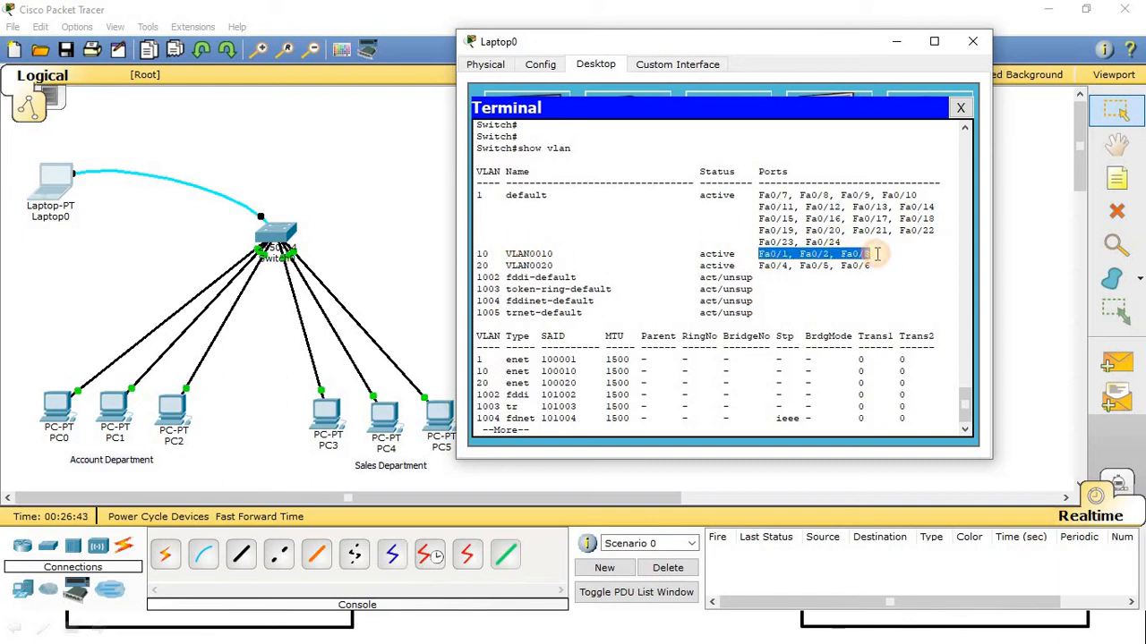
pyautogui.moveTo(477, 255); pyautogui.dragTo(532, 254)
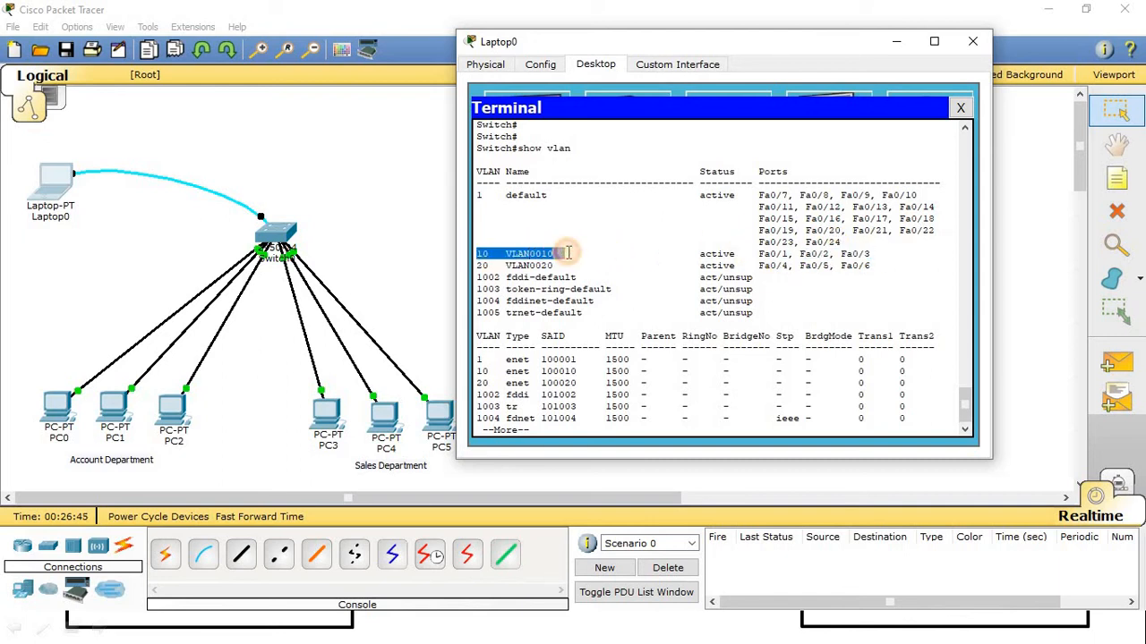
pyautogui.moveTo(759, 265); pyautogui.dragTo(870, 265)
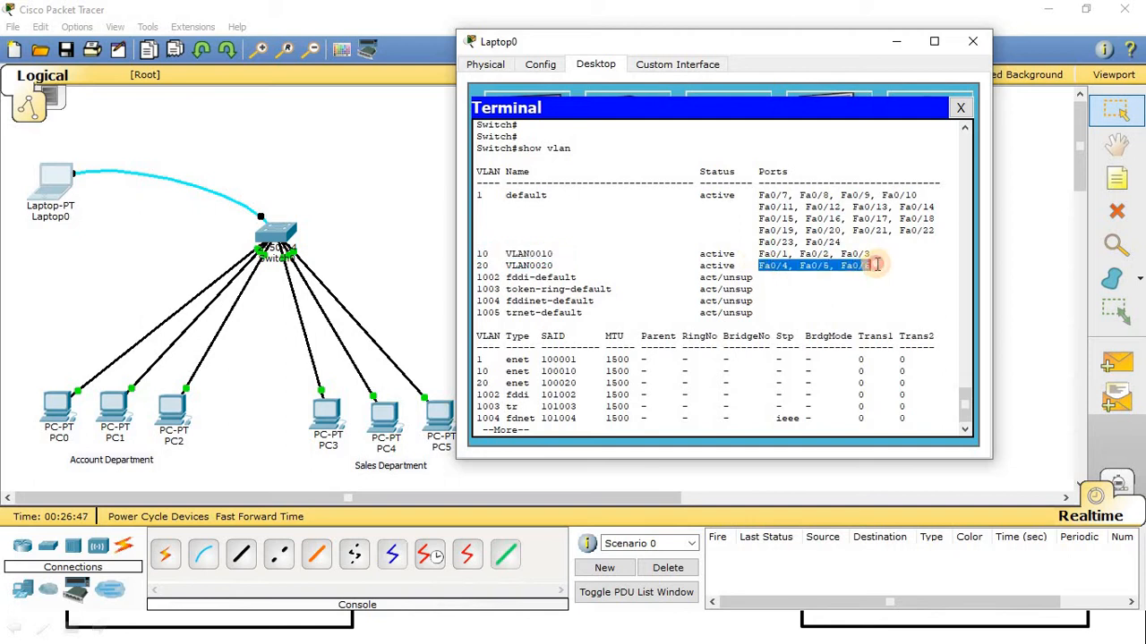
pyautogui.moveTo(480, 266); pyautogui.dragTo(564, 265)
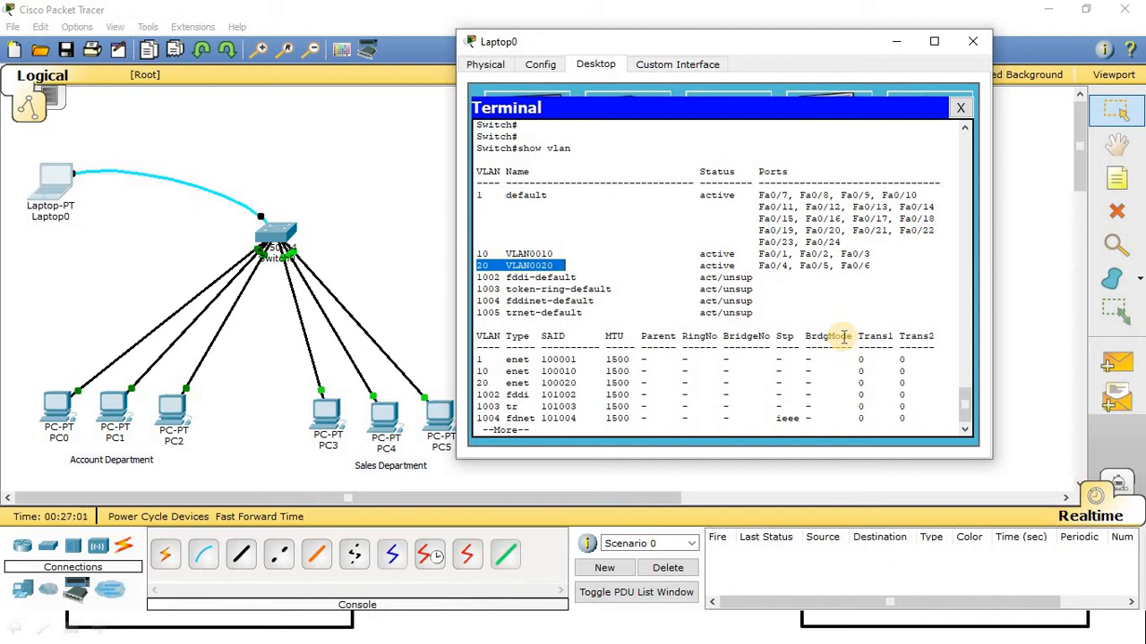
# Advance through the rest of the show vlan listing back to the switch prompt.
pyautogui.press('Return')
pyautogui.press('Return')
pyautogui.press('Return')
pyautogui.press('Return')
pyautogui.press('Return')
pyautogui.press('Return')
pyautogui.press('Return')
pyautogui.press('Return')
pyautogui.press('Return')
pyautogui.press('Return')
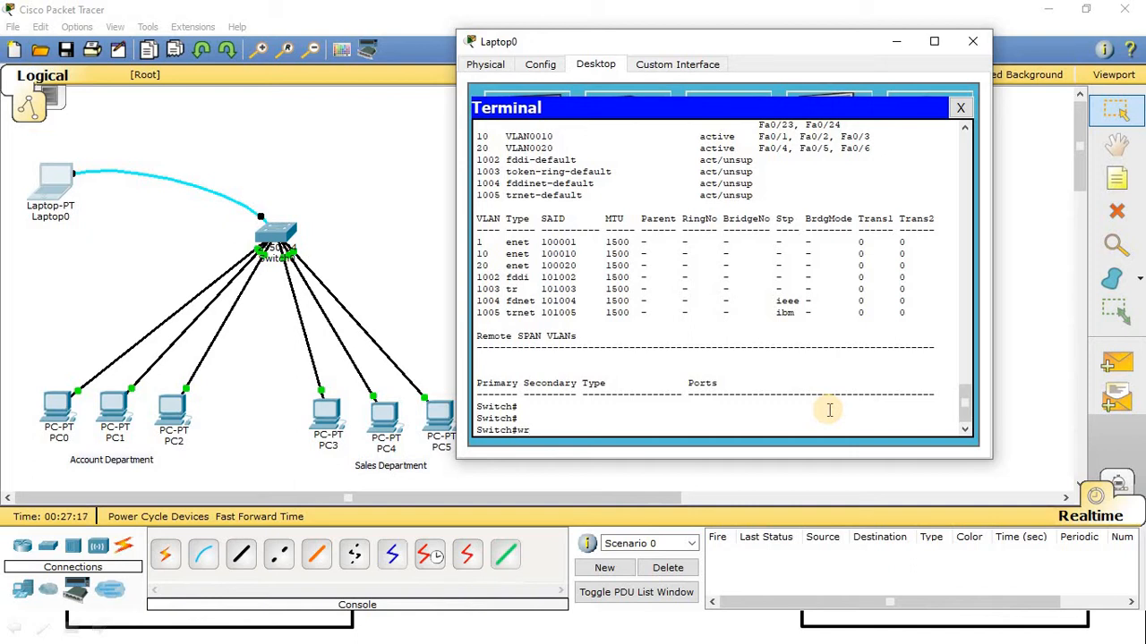
# Save the switch configuration with the write command and close the Laptop0 window.
pyautogui.press('Tab')
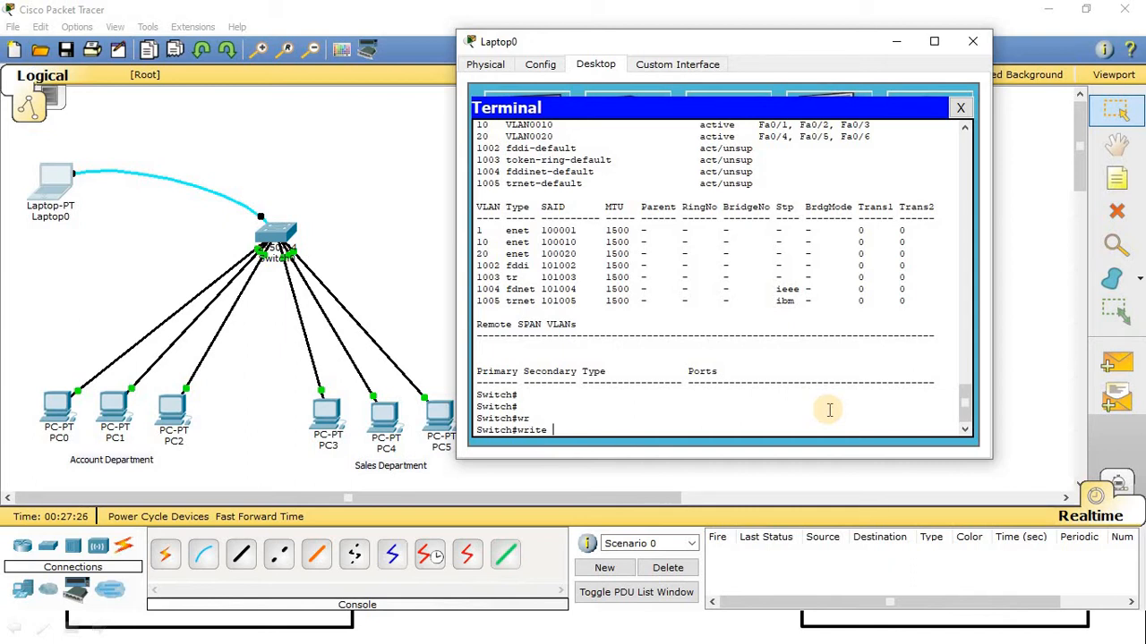
pyautogui.click(829, 410)
pyautogui.press('Return')
pyautogui.press('Return')
pyautogui.press('Return')
pyautogui.press('Return')
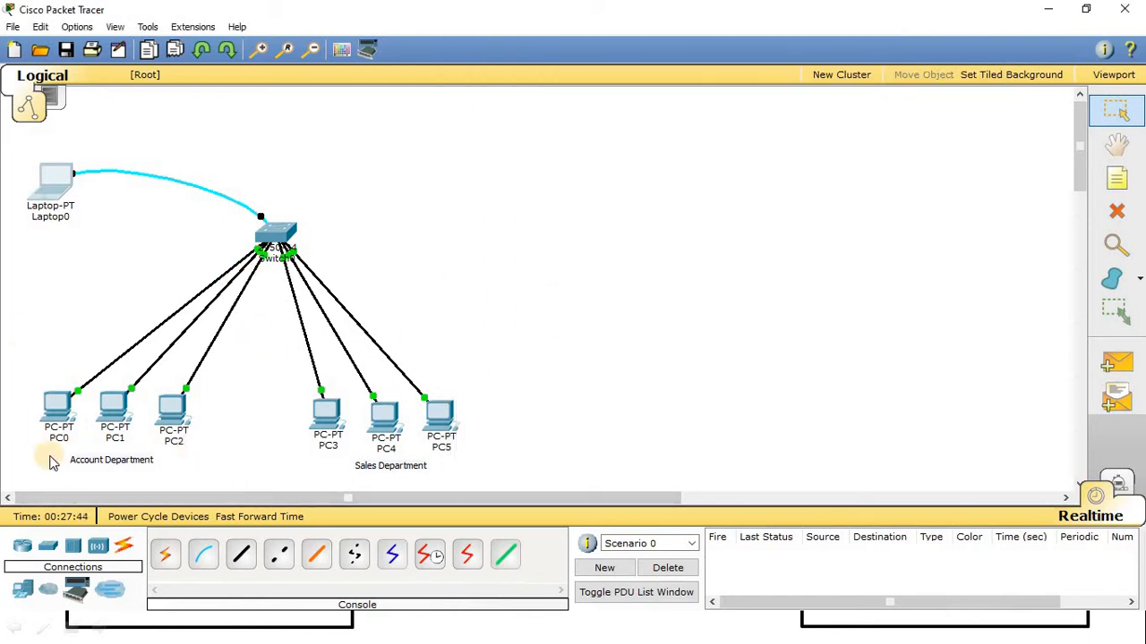
# Give PC0 the static IP address 10.20.1.2 with subnet mask 255.0.0.0.
pyautogui.click(54, 414)
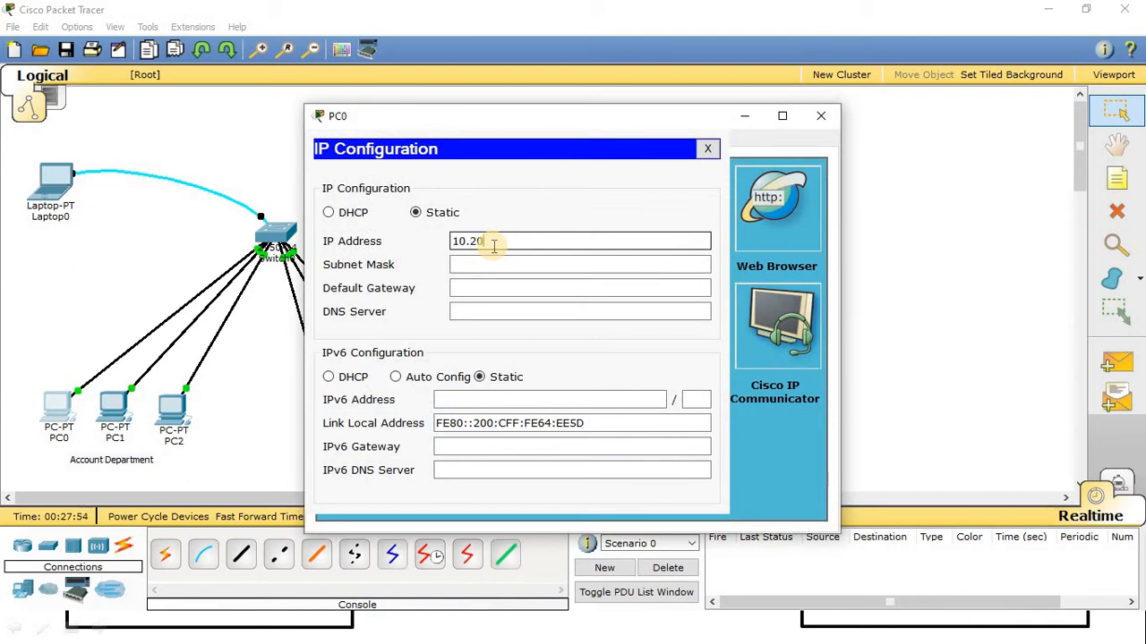
pyautogui.press('Tab')
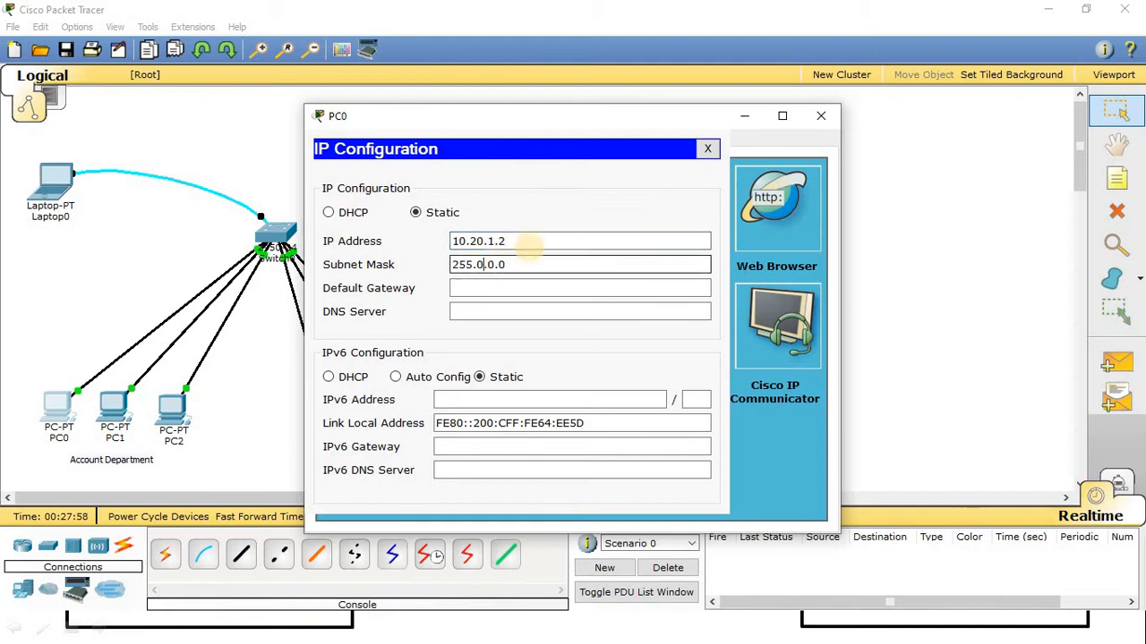
pyautogui.hotkey('shift', 'Tab')
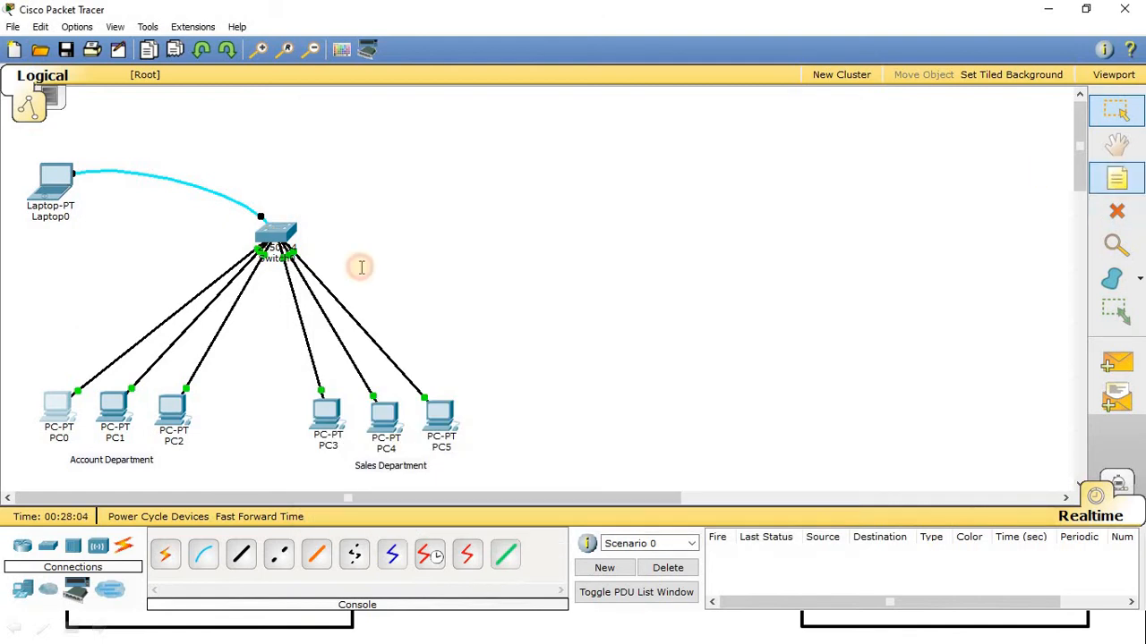
# Add a 10.20.1.2 note to the workspace and position it directly beneath PC0.
pyautogui.click(47, 458)
pyautogui.write('10.20.1.2')
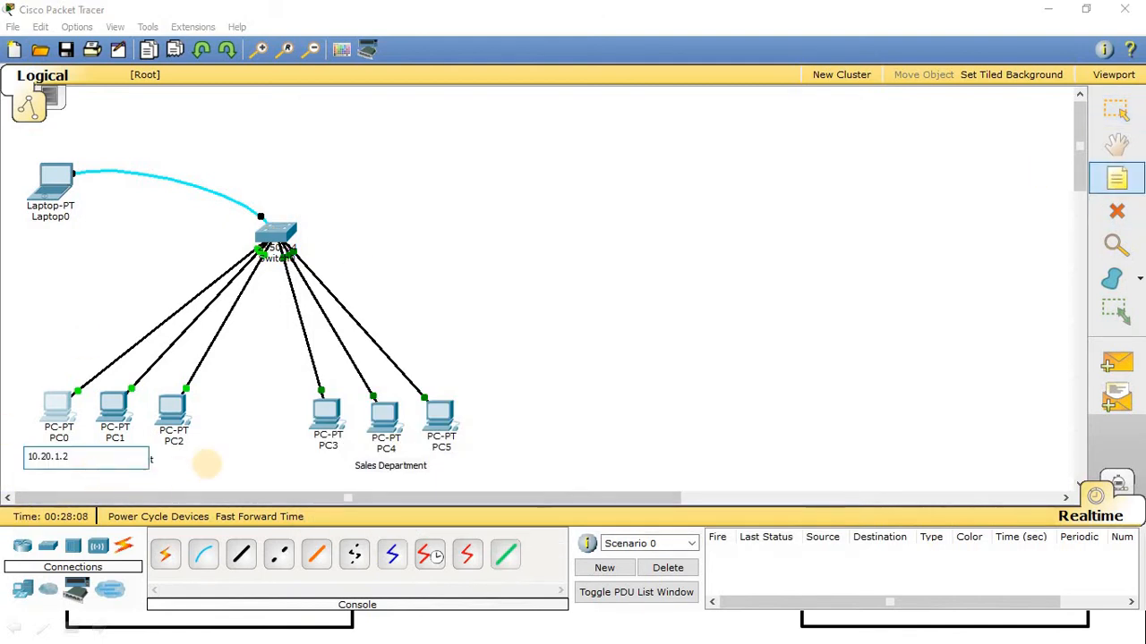
pyautogui.click(207, 463)
pyautogui.press('Escape')
pyautogui.moveTo(99, 466); pyautogui.dragTo(55, 450)
# Give PC1 the static IP address 10.20.1.3 and label it with a matching note beneath the PC.
pyautogui.click(114, 407)
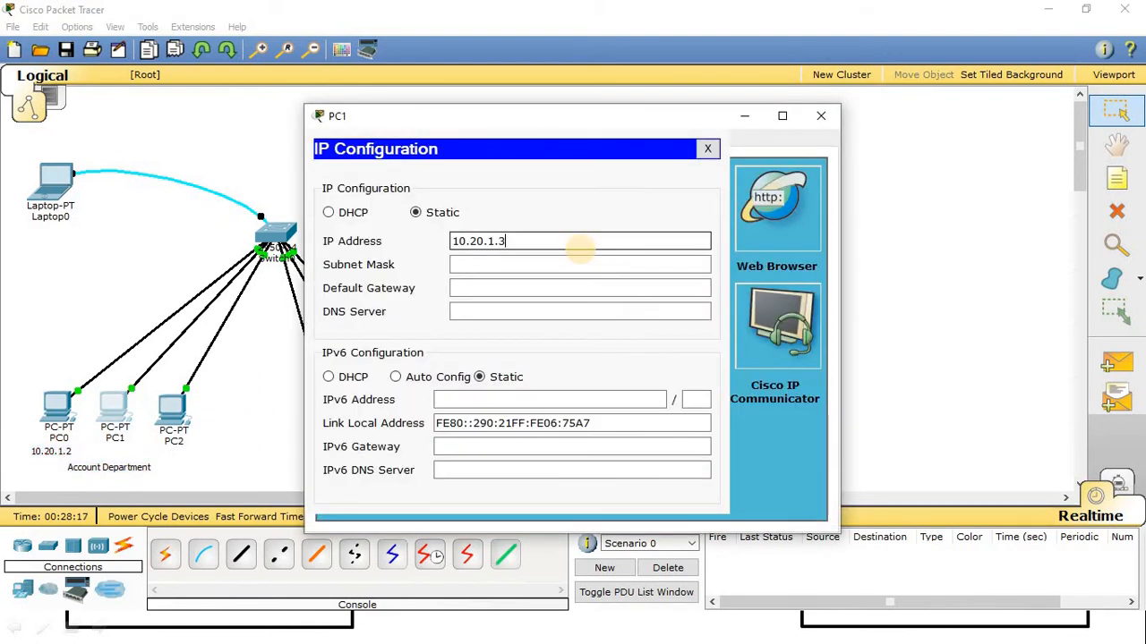
pyautogui.press('Tab')
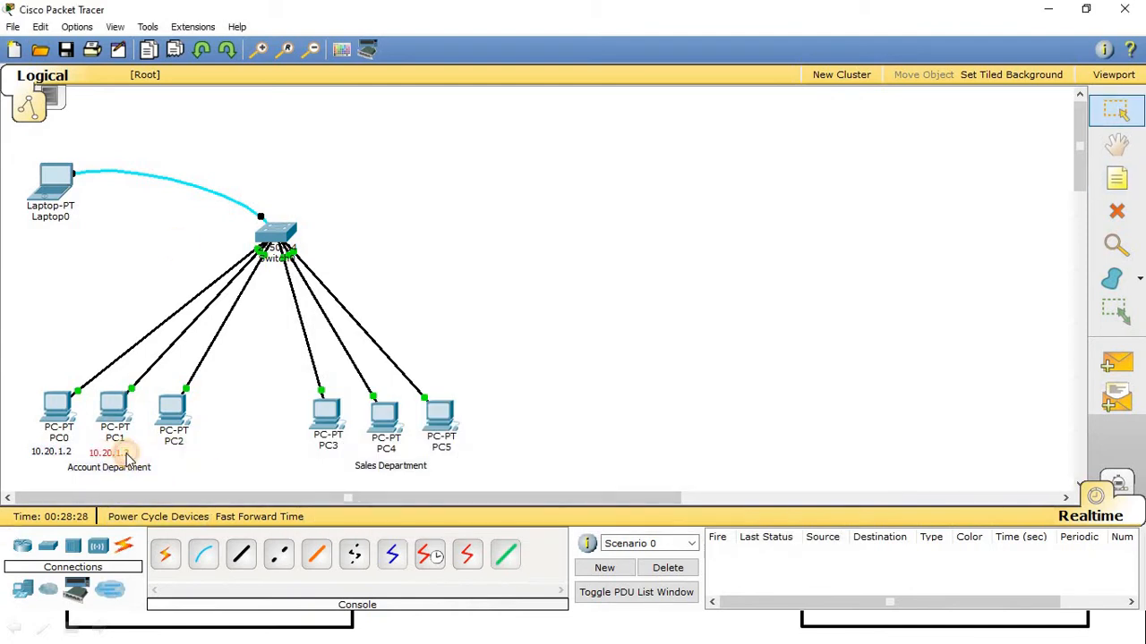
# Add a 10.20.1.4 note to the workspace and position it directly beneath PC2.
pyautogui.press('n')
pyautogui.click(181, 459)
pyautogui.write('10.20.1.3')
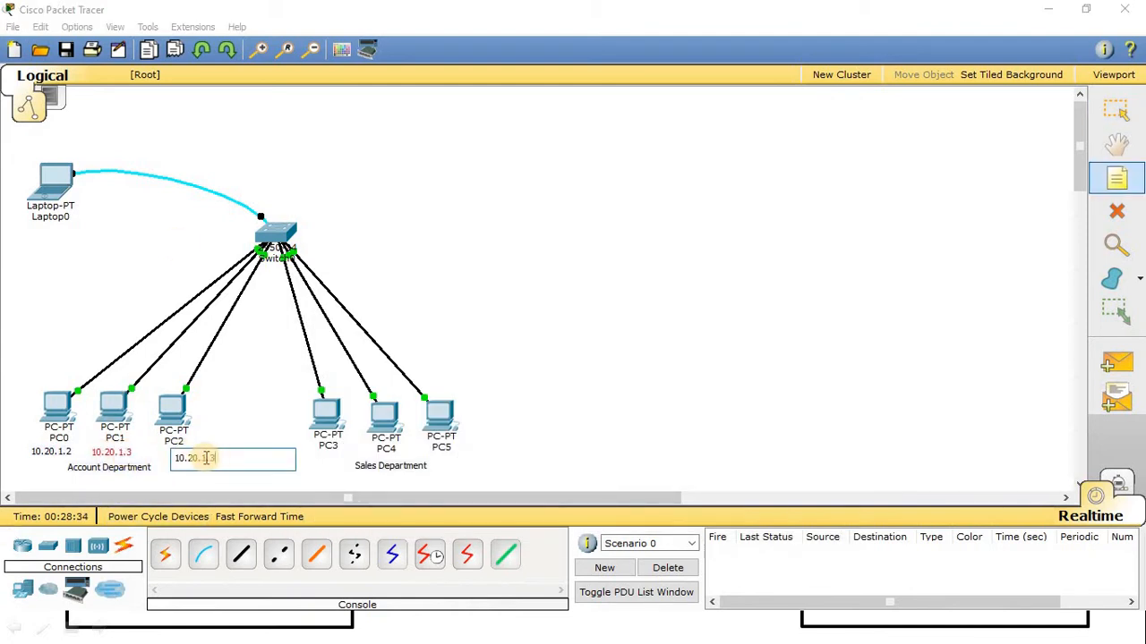
pyautogui.press('BackSpace')
pyautogui.write('4')
pyautogui.click(567, 354)
pyautogui.moveTo(185, 458); pyautogui.dragTo(164, 459)
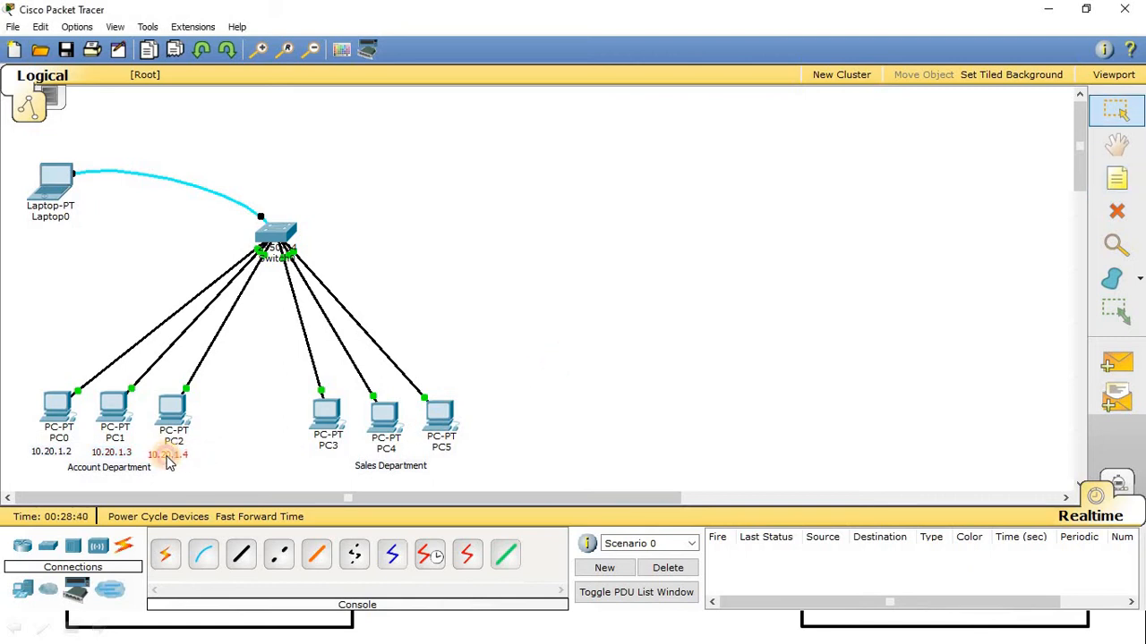
# Enter PC2's static IP address and subnet mask in its IP configuration and close the window.
pyautogui.click(173, 416)
pyautogui.click(442, 143)
pyautogui.click(374, 210)
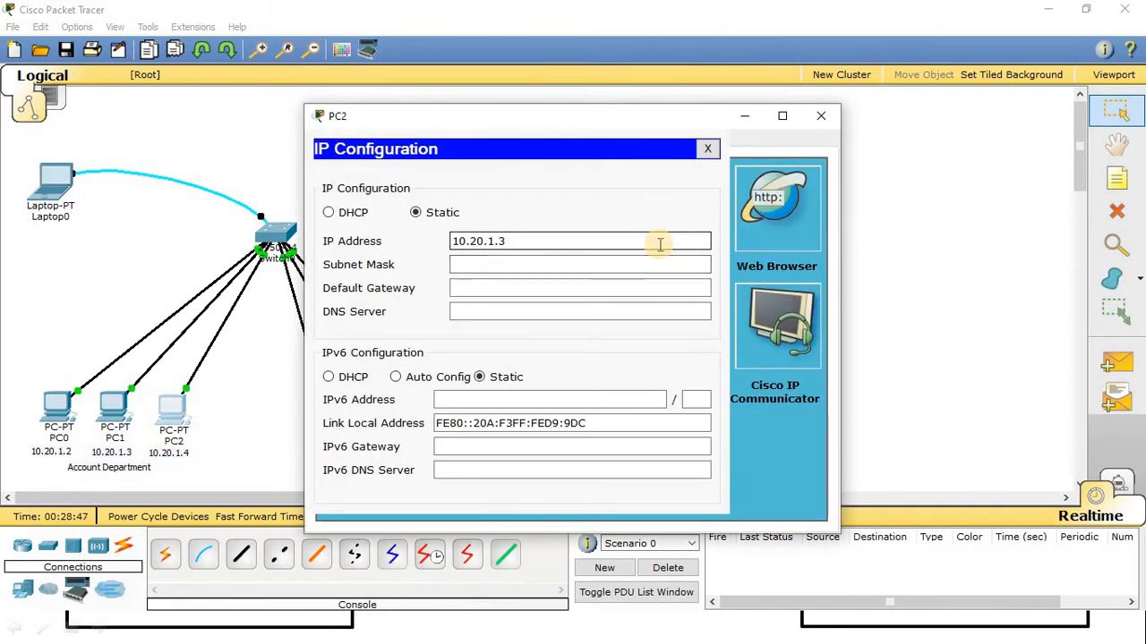
pyautogui.press('Tab')
pyautogui.press('Tab')
pyautogui.click(821, 116)
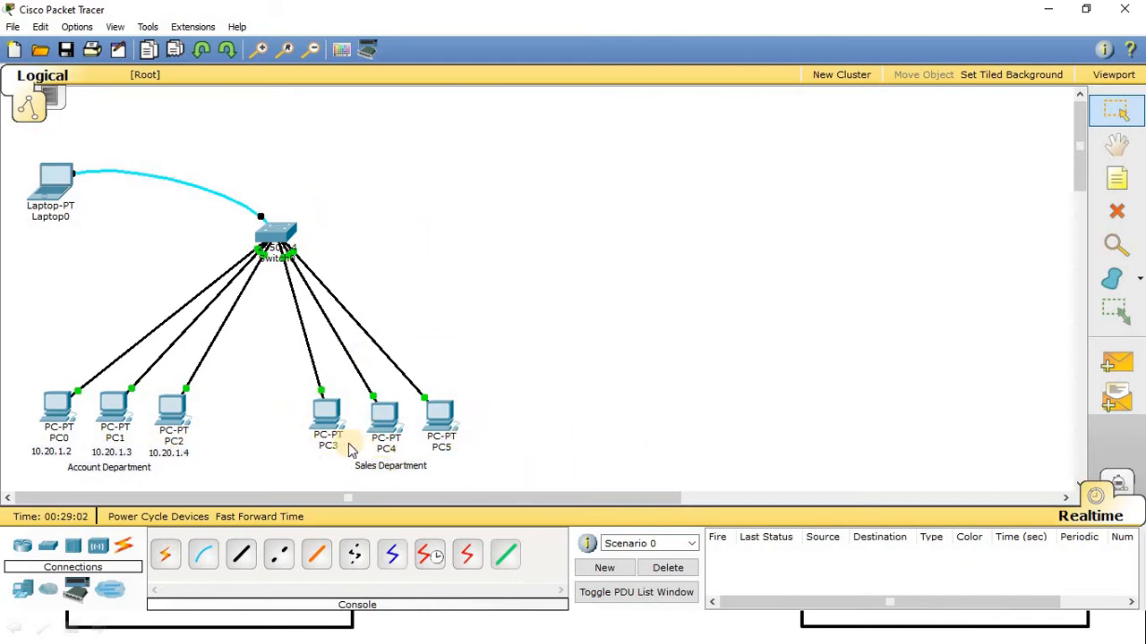
# Give PC3 the static IP address 20.20.1.2 with subnet mask 255.0.0.0 and close its window.
pyautogui.click(326, 413)
pyautogui.click(456, 241)
pyautogui.write('10.20.1.3')
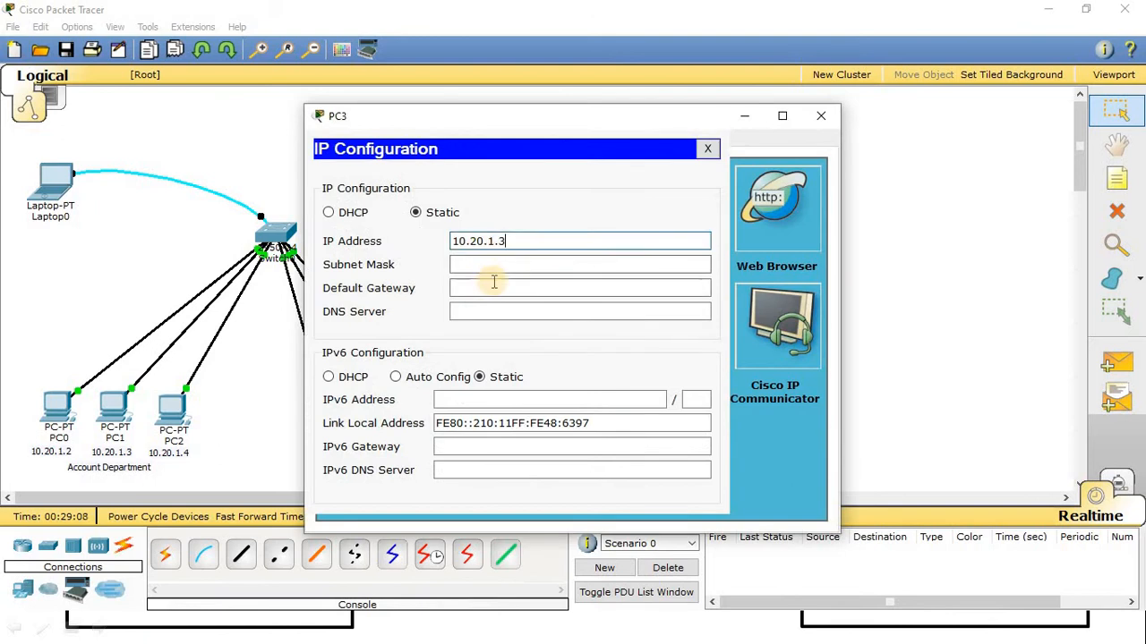
pyautogui.click(457, 241)
pyautogui.press('BackSpace')
pyautogui.write('2')
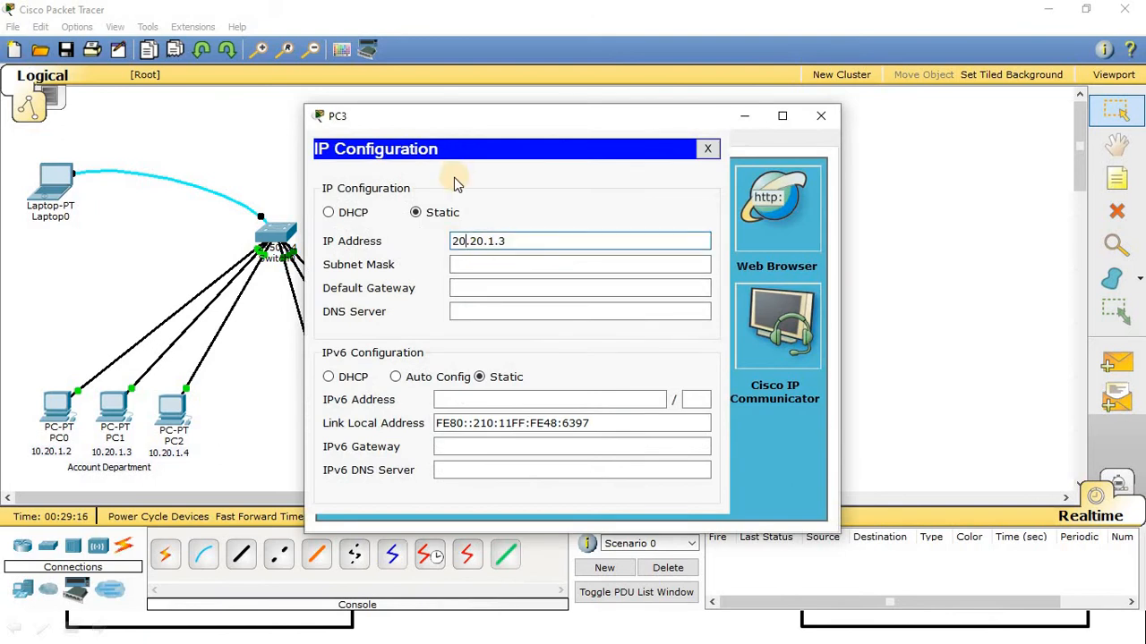
pyautogui.click(567, 242)
pyautogui.press('BackSpace')
pyautogui.write('2')
pyautogui.click(483, 264)
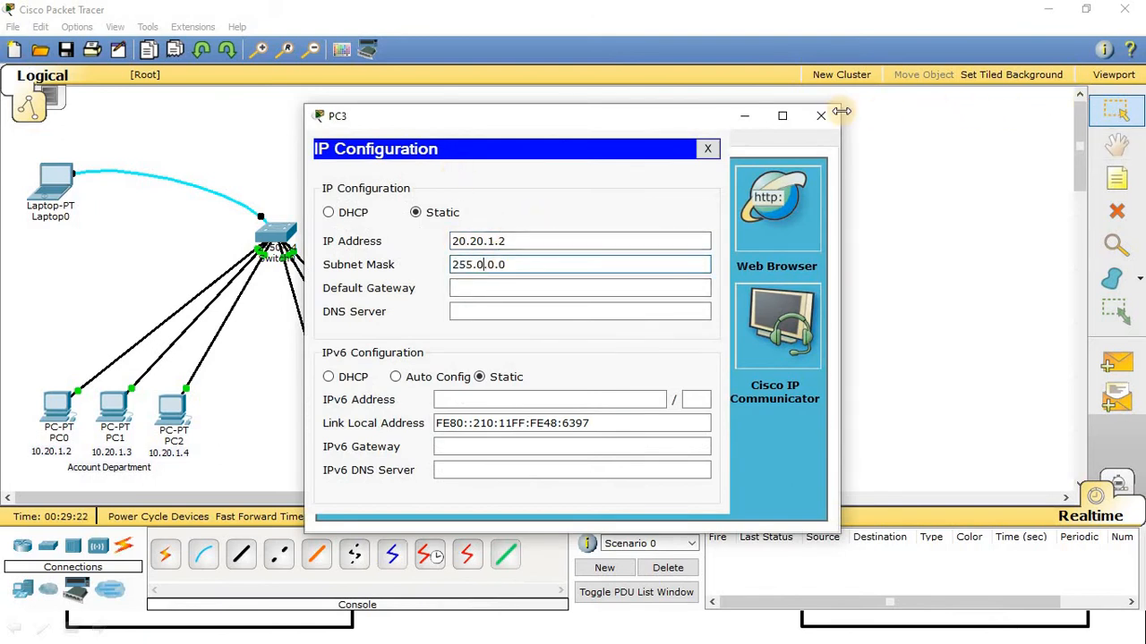
pyautogui.click(824, 117)
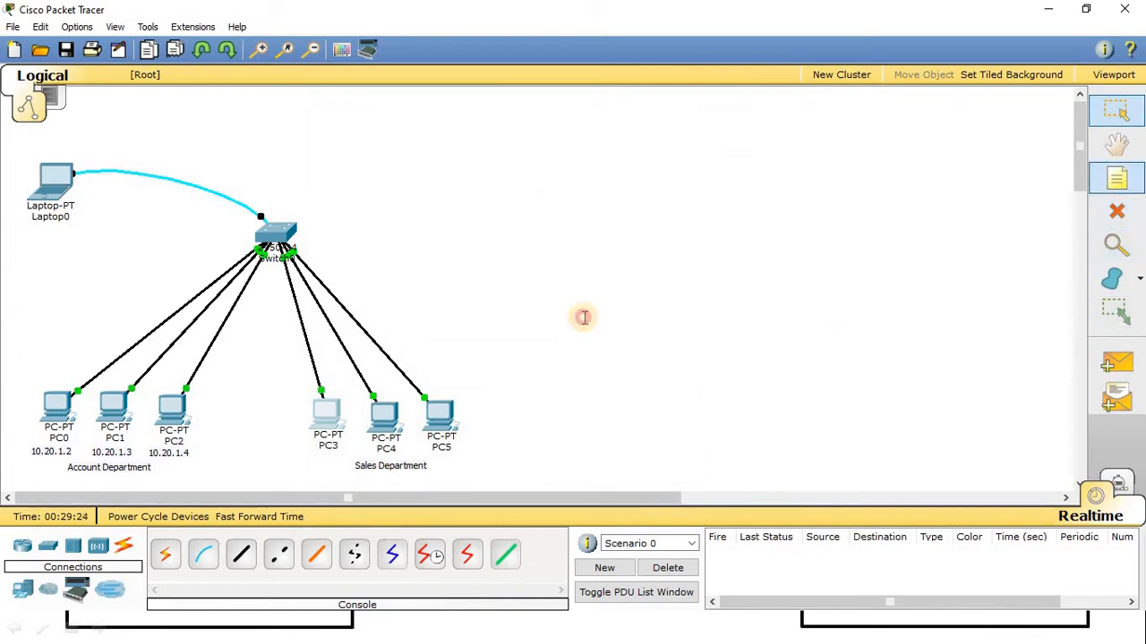
# Add a 20.20.1.2 note to the workspace below PC3.
pyautogui.click(287, 470)
pyautogui.write('20.20.1.2')
pyautogui.press('Escape')
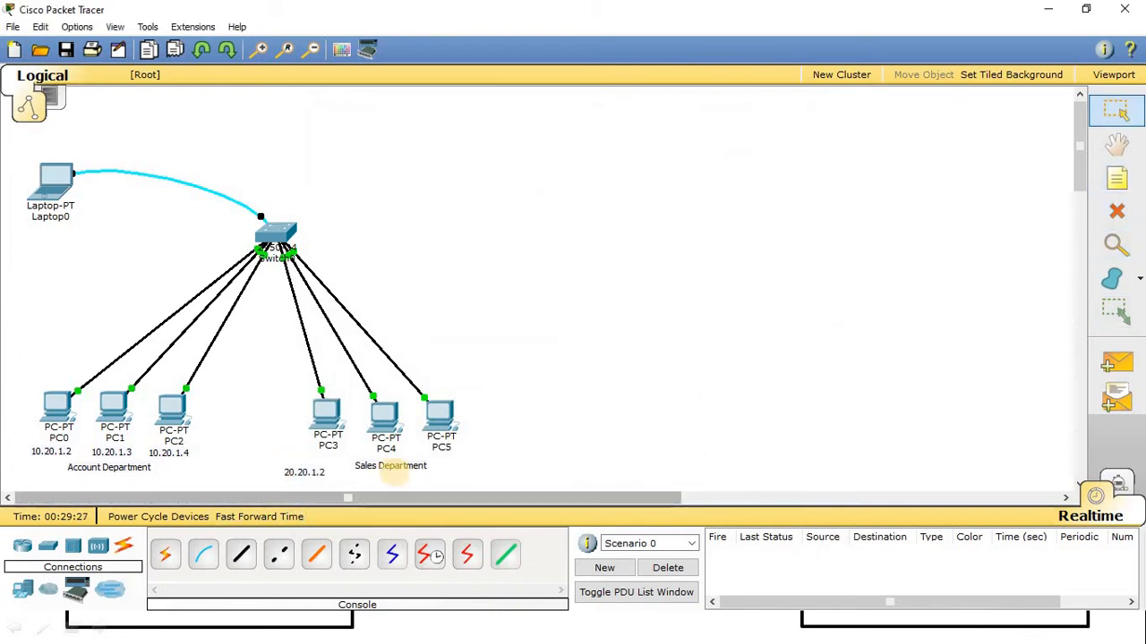
# Open PC4's IP configuration and enter 20.20.1.2 as its static IP address.
pyautogui.click(384, 414)
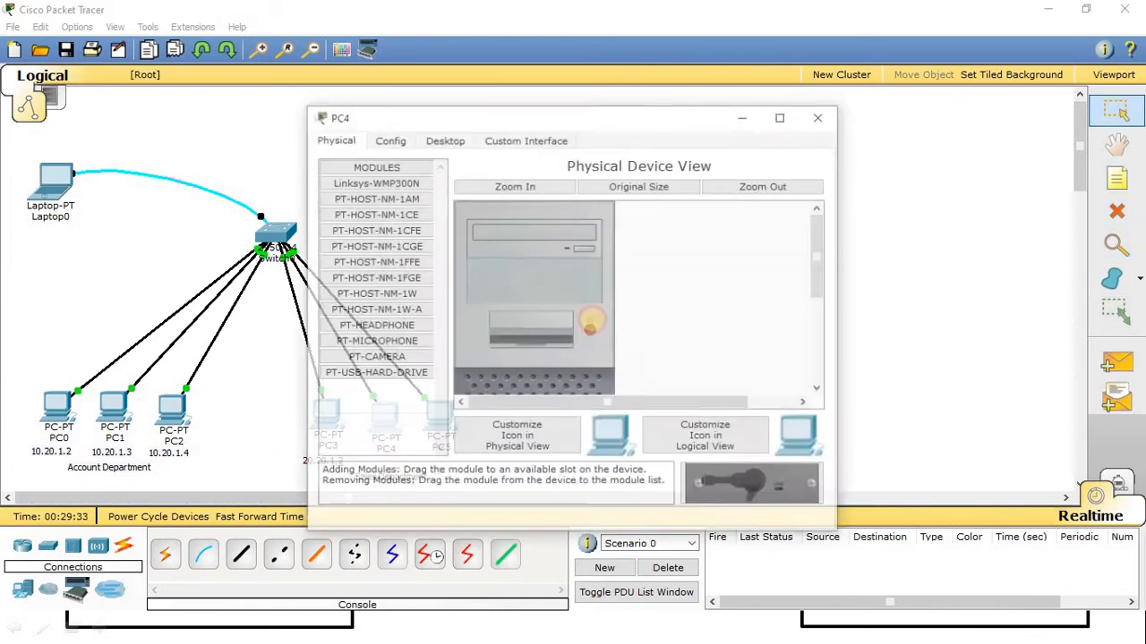
pyautogui.click(444, 140)
pyautogui.click(370, 219)
pyautogui.click(514, 242)
pyautogui.write('20.20.1.2')
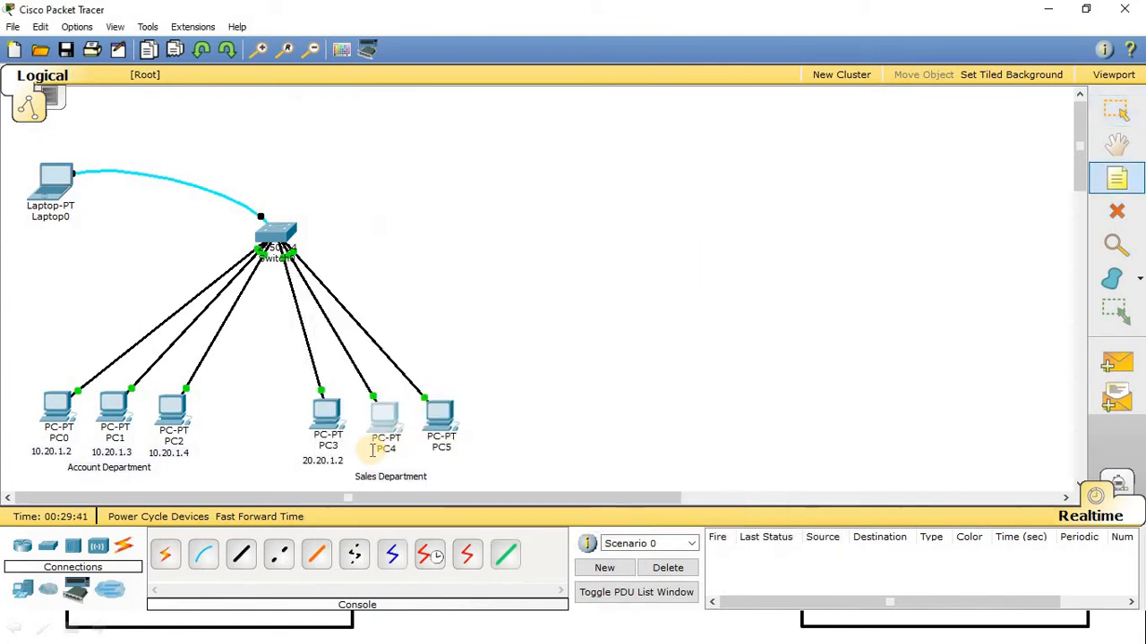
# Add a 20.20.1.3 note to the workspace beneath PC4.
pyautogui.click(371, 464)
pyautogui.write('20.20.1.3')
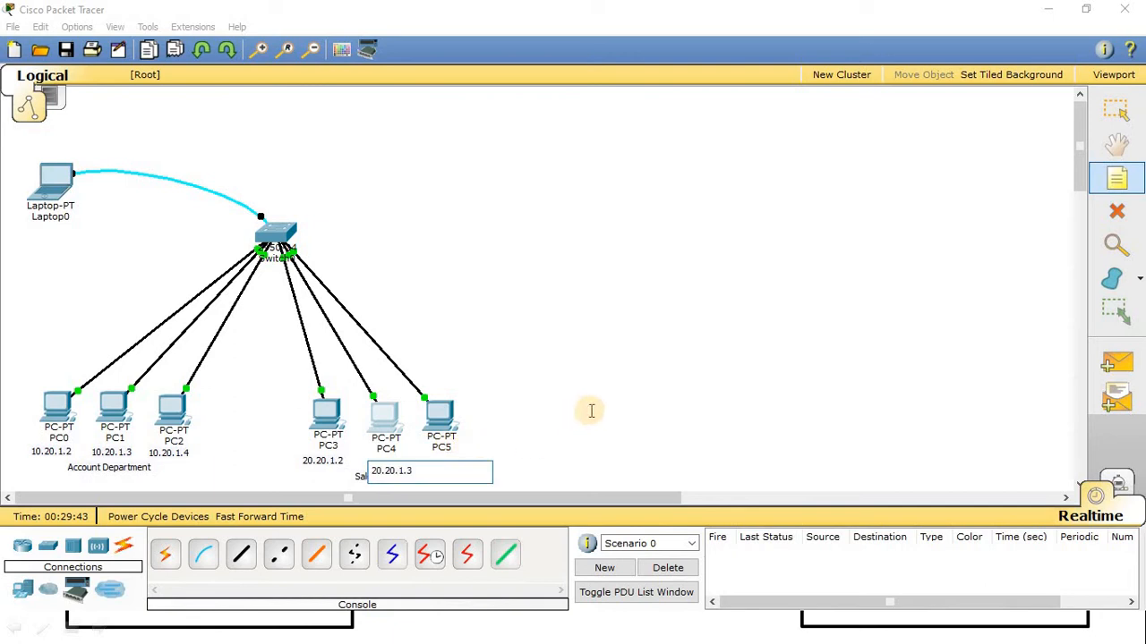
pyautogui.press('Escape')
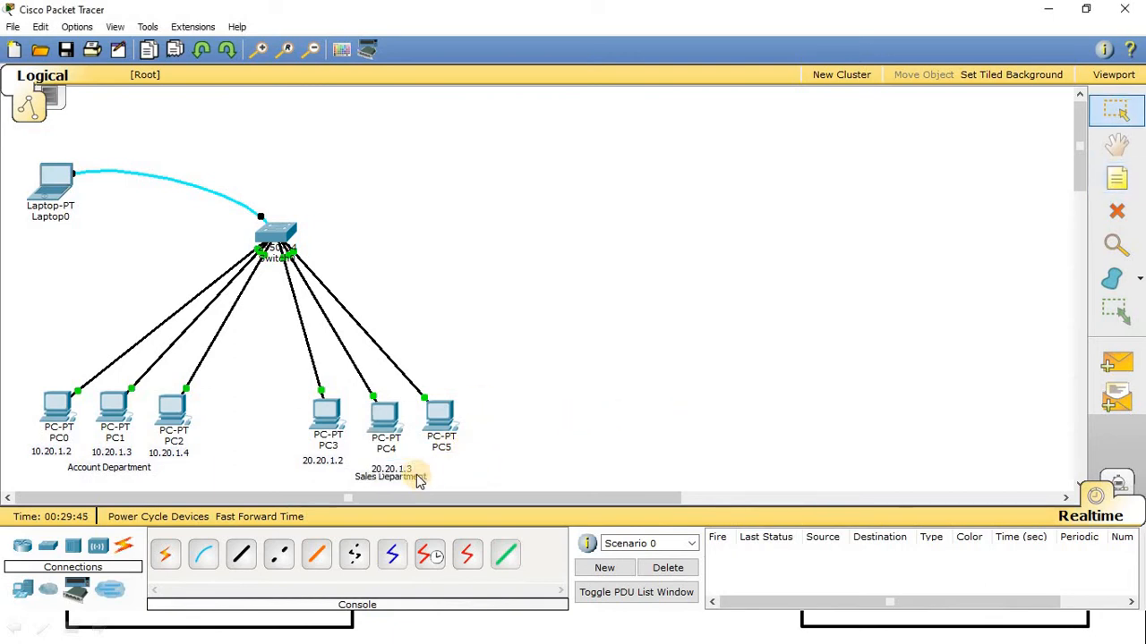
# Give PC5 the static IP address 20.20.1.4, fill in its subnet mask, and copy the address.
pyautogui.click(439, 414)
pyautogui.click(444, 139)
pyautogui.click(408, 224)
pyautogui.click(523, 240)
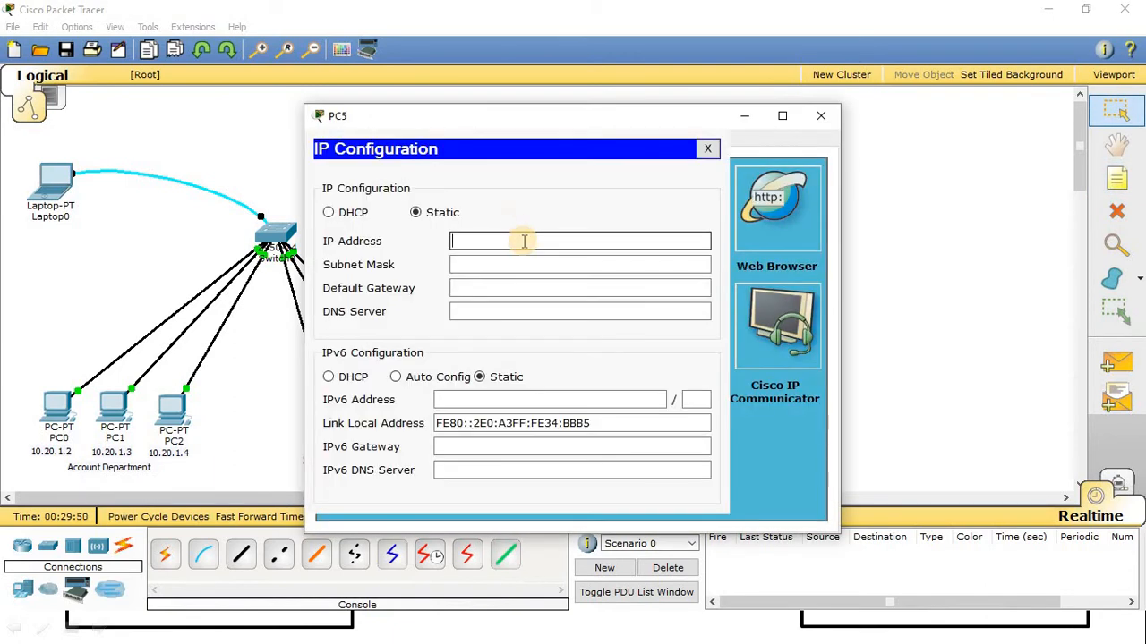
pyautogui.write('20.20.1.3')
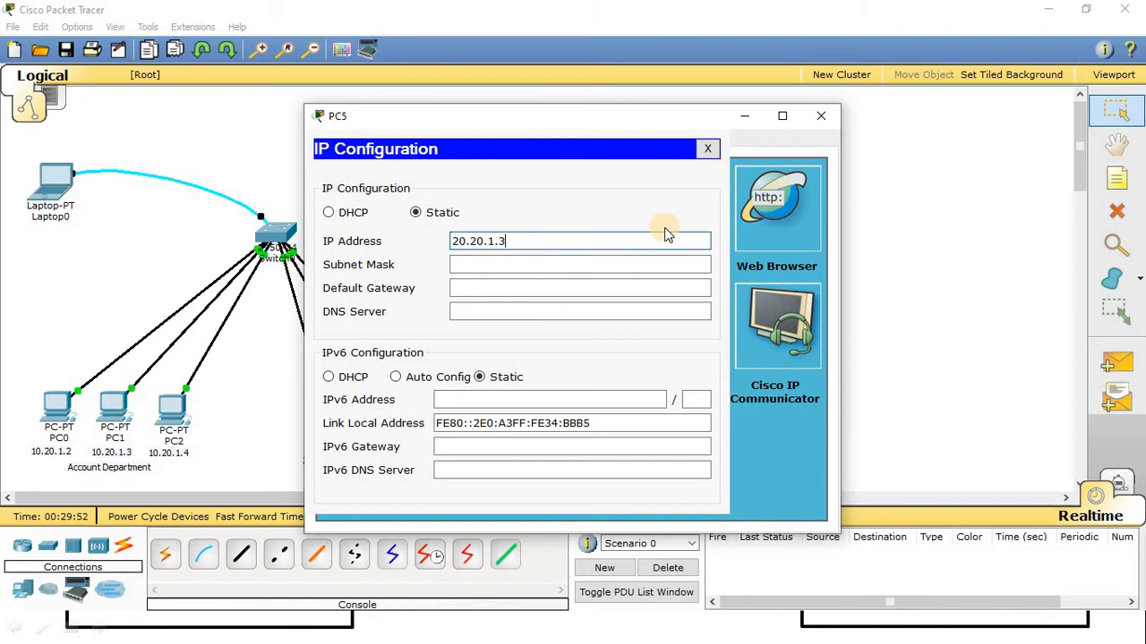
pyautogui.click(600, 262)
pyautogui.moveTo(588, 238); pyautogui.dragTo(173, 236)
pyautogui.hotkey('ctrl', 'c')
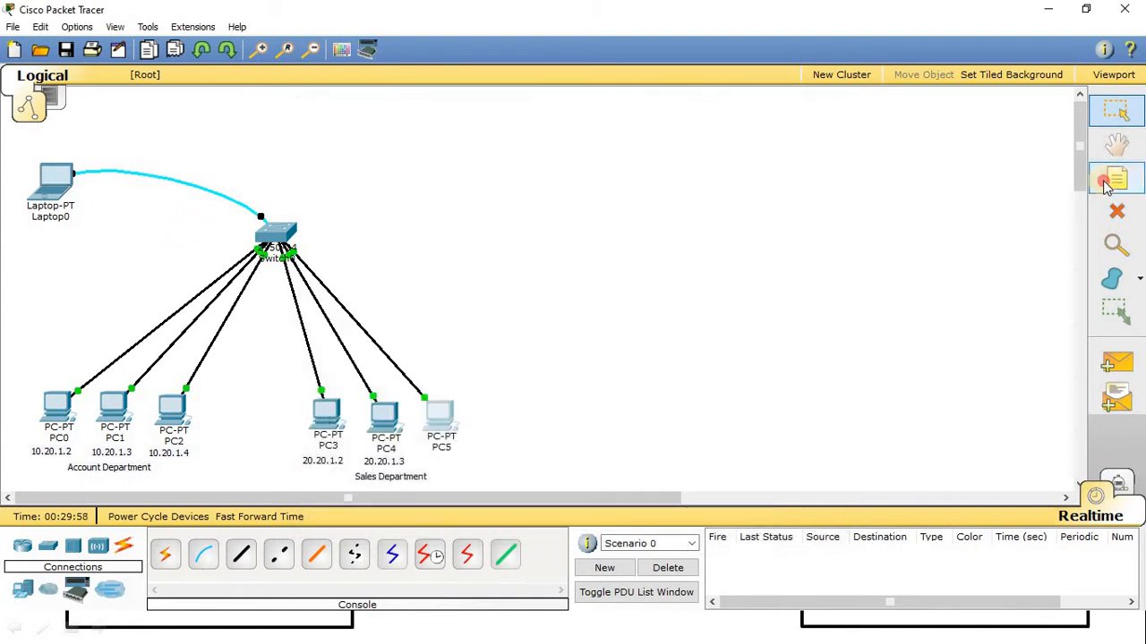
# Add a 20.20.1.4 note to the workspace below PC5.
pyautogui.click(432, 465)
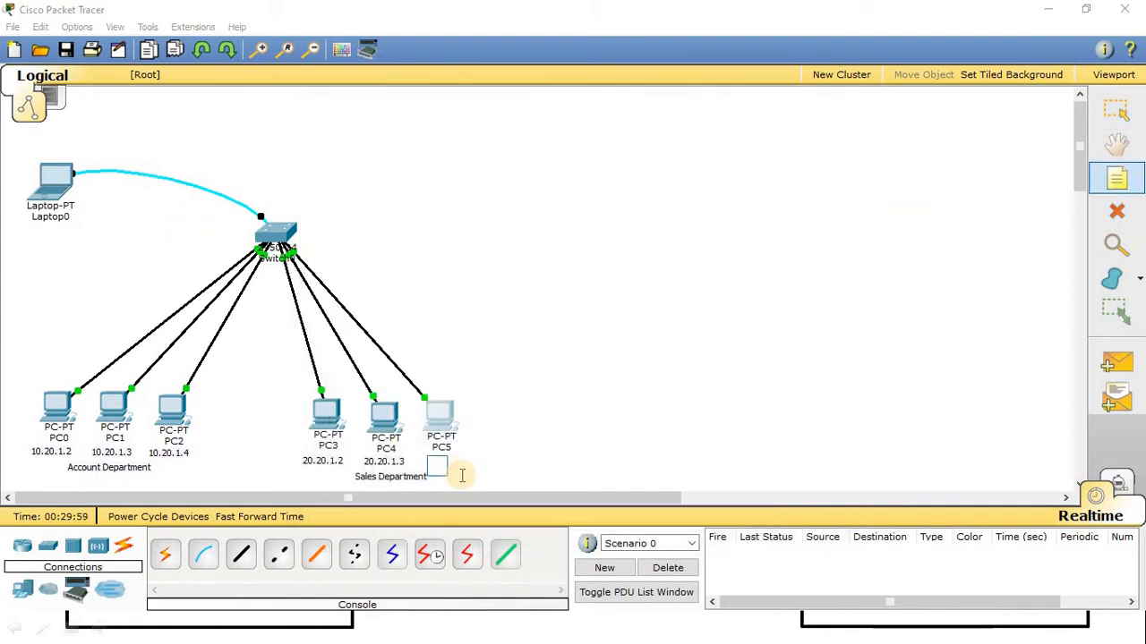
pyautogui.hotkey('ctrl', 'v')
pyautogui.press('Escape')
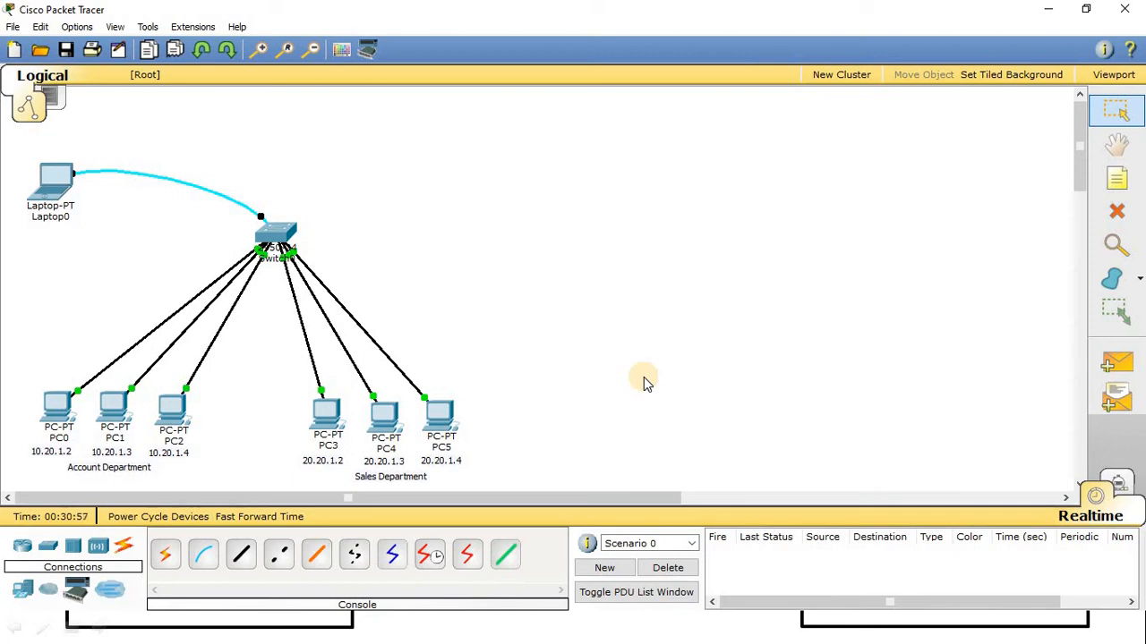
# Add a 1841 router above the switch and connect its FastEthernet0/0 to the switch's FastEthernet0/24 with a copper straight-through cable.
pyautogui.click(22, 546)
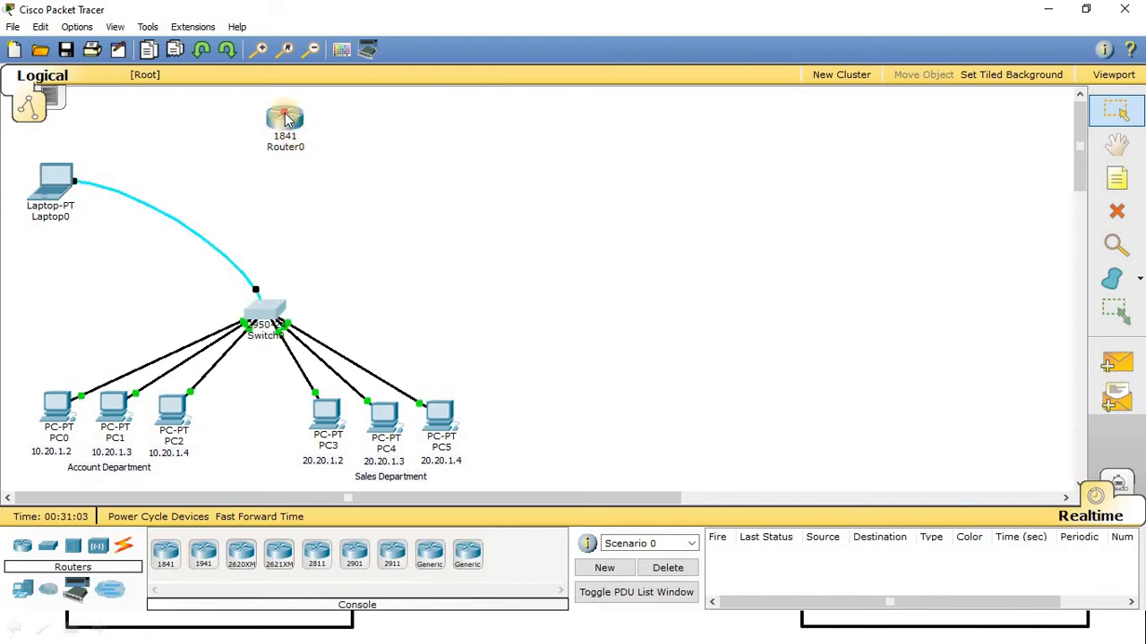
pyautogui.moveTo(287, 116); pyautogui.dragTo(275, 132)
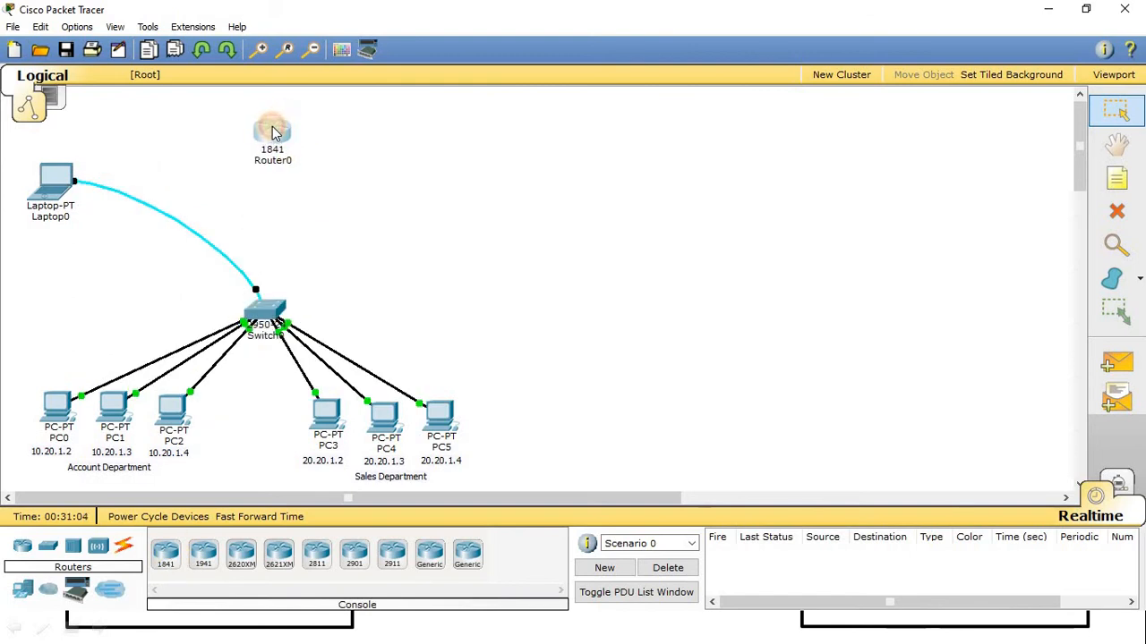
pyautogui.click(123, 545)
pyautogui.click(241, 554)
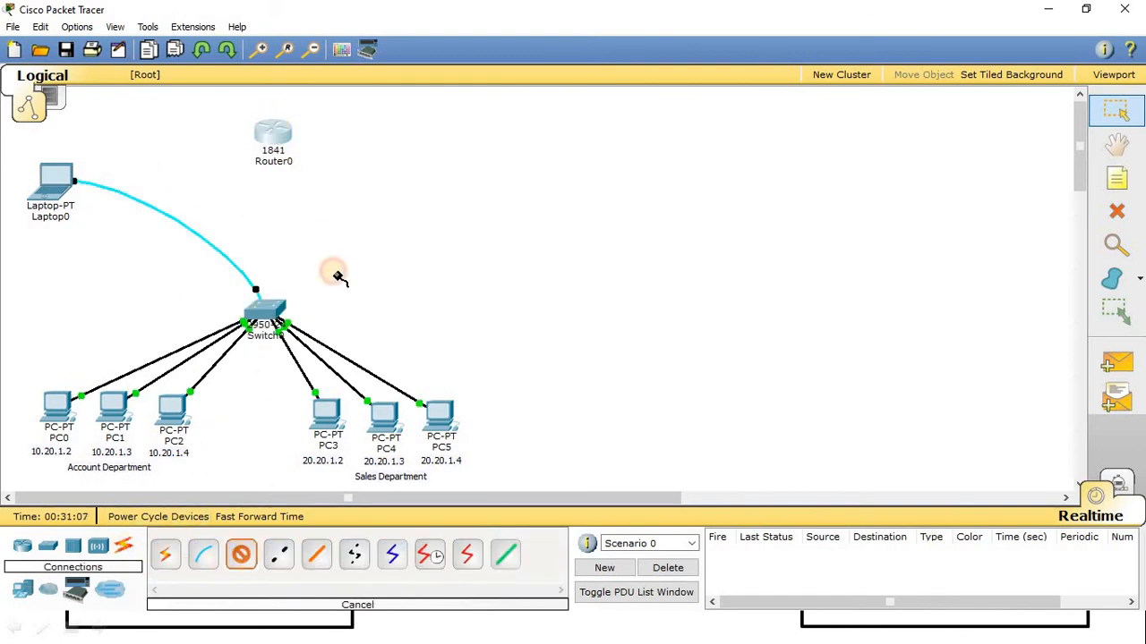
pyautogui.click(273, 136)
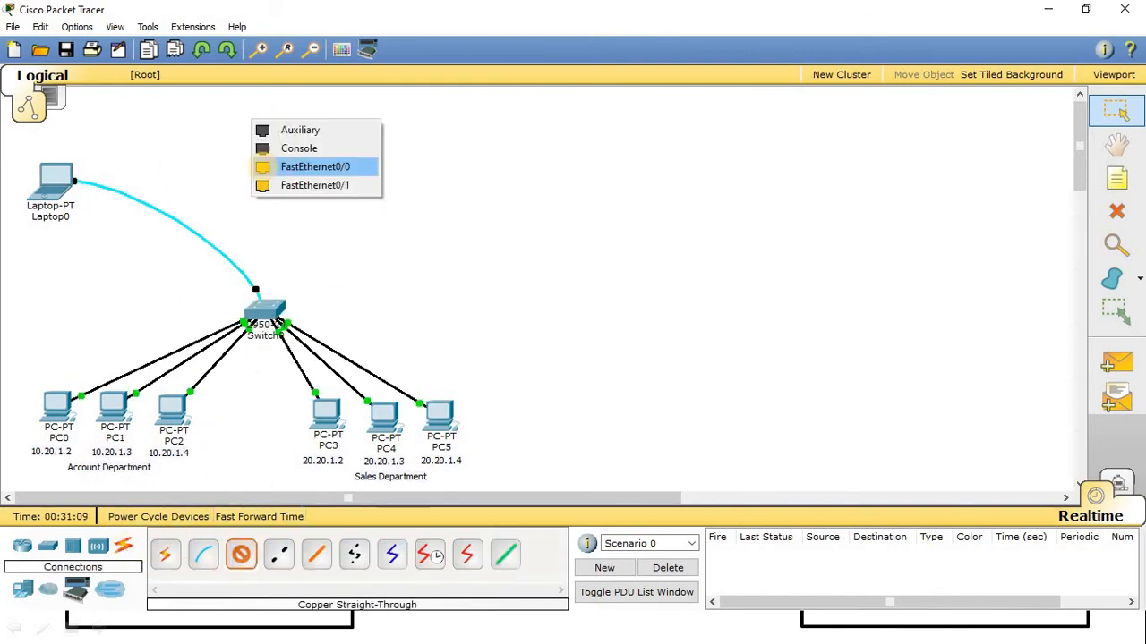
pyautogui.click(273, 166)
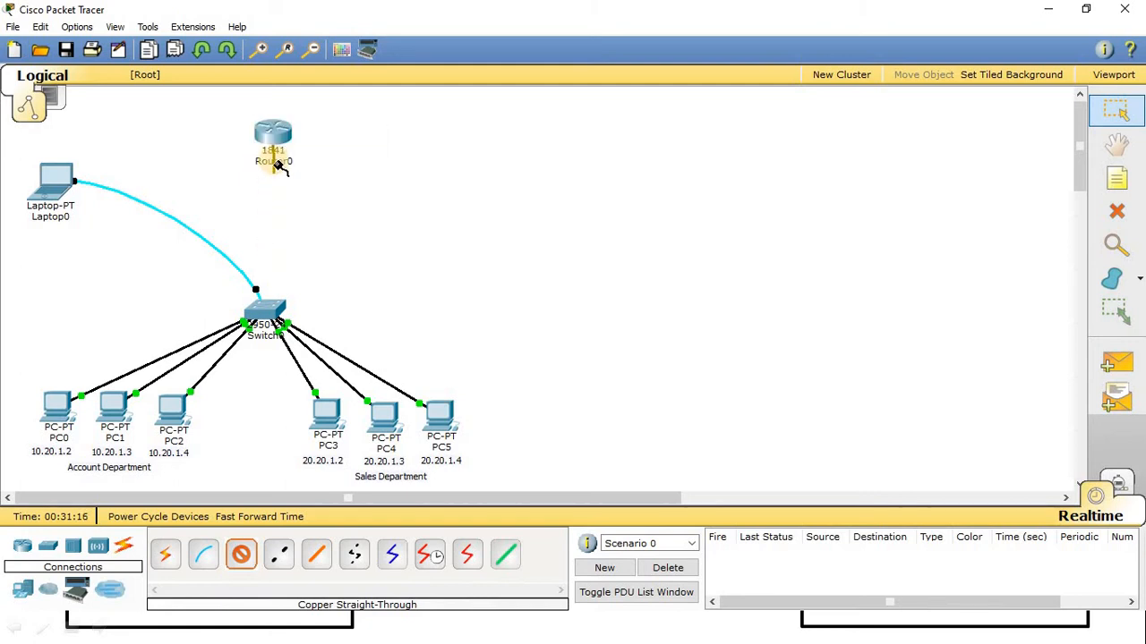
pyautogui.click(267, 307)
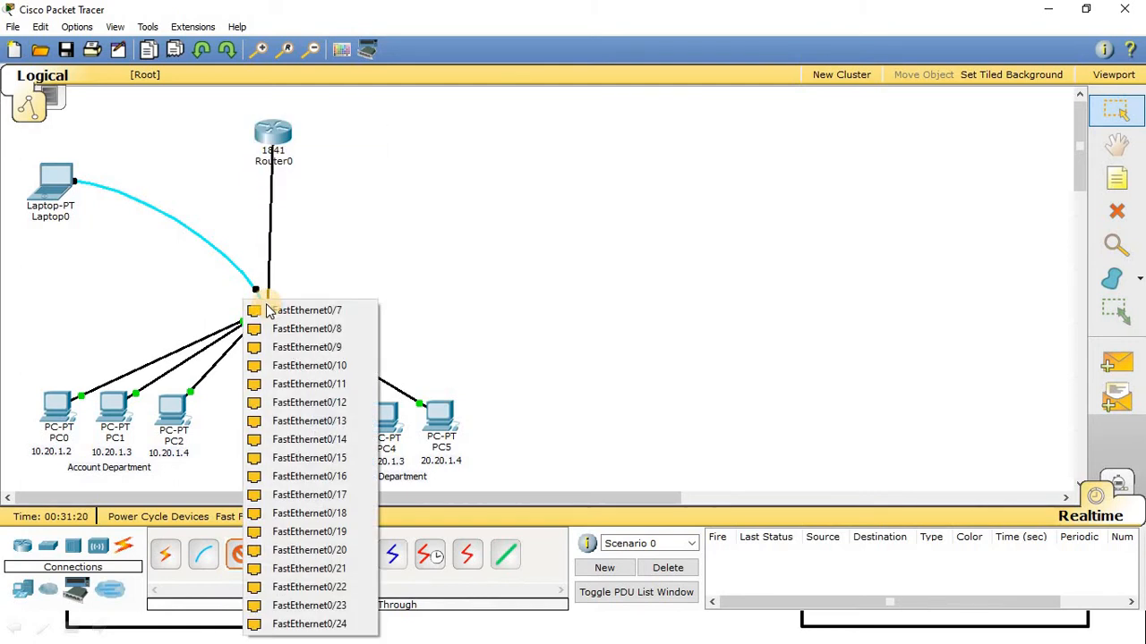
pyautogui.click(309, 624)
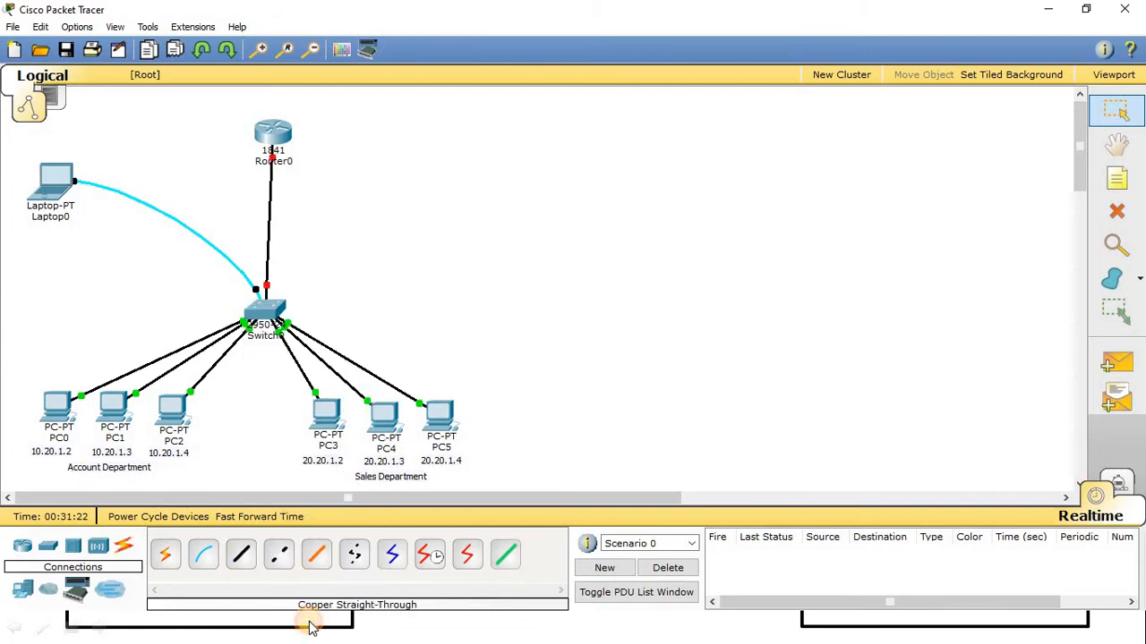
pyautogui.moveTo(283, 131); pyautogui.dragTo(264, 132)
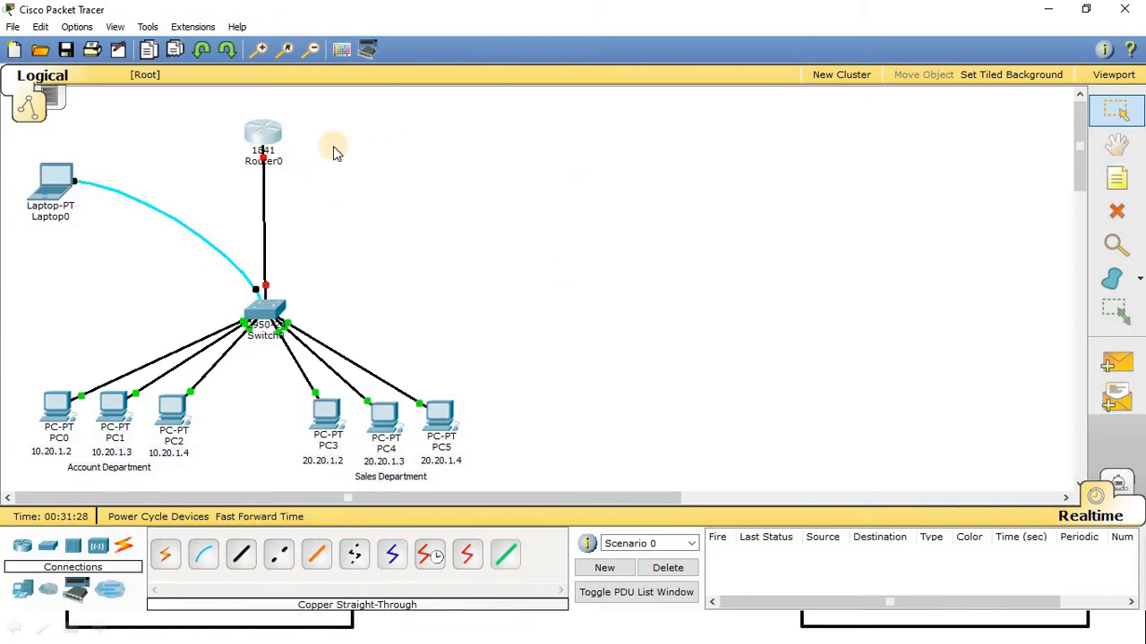
# Place seven more PCs in a row beyond PC5.
pyautogui.moveTo(264, 136)
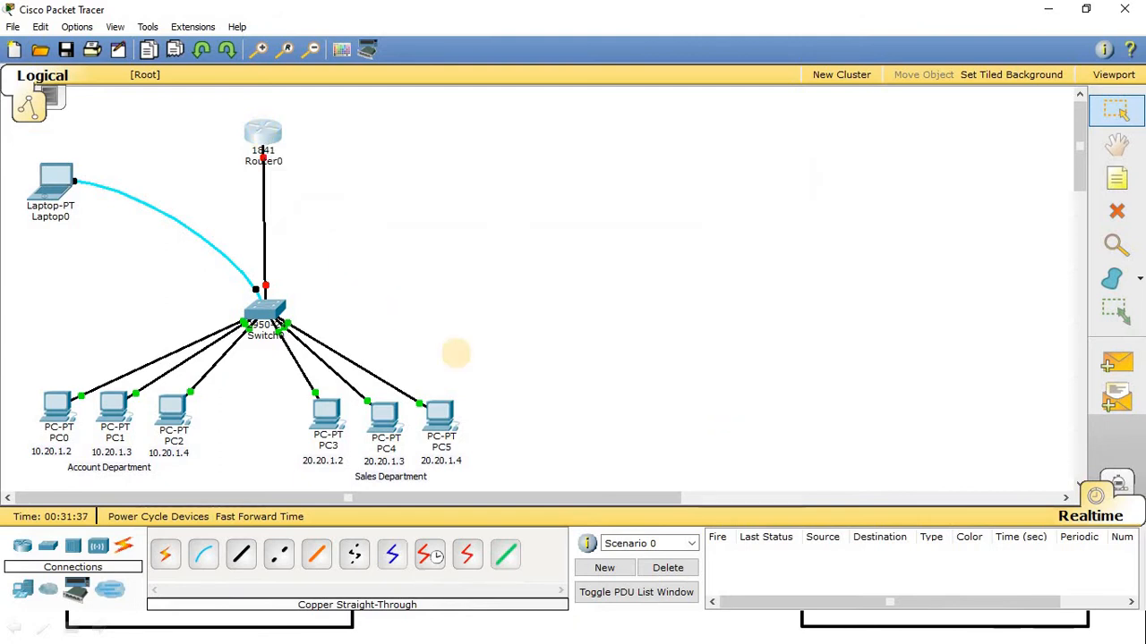
pyautogui.click(166, 555)
pyautogui.click(555, 425)
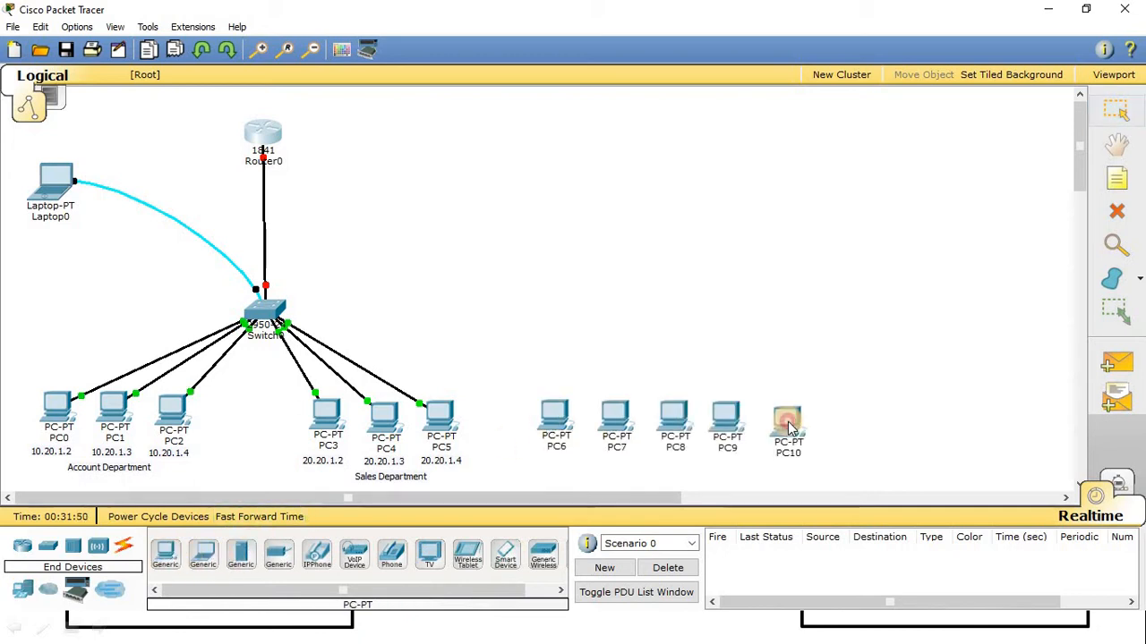
pyautogui.click(166, 555)
pyautogui.click(836, 419)
pyautogui.click(900, 418)
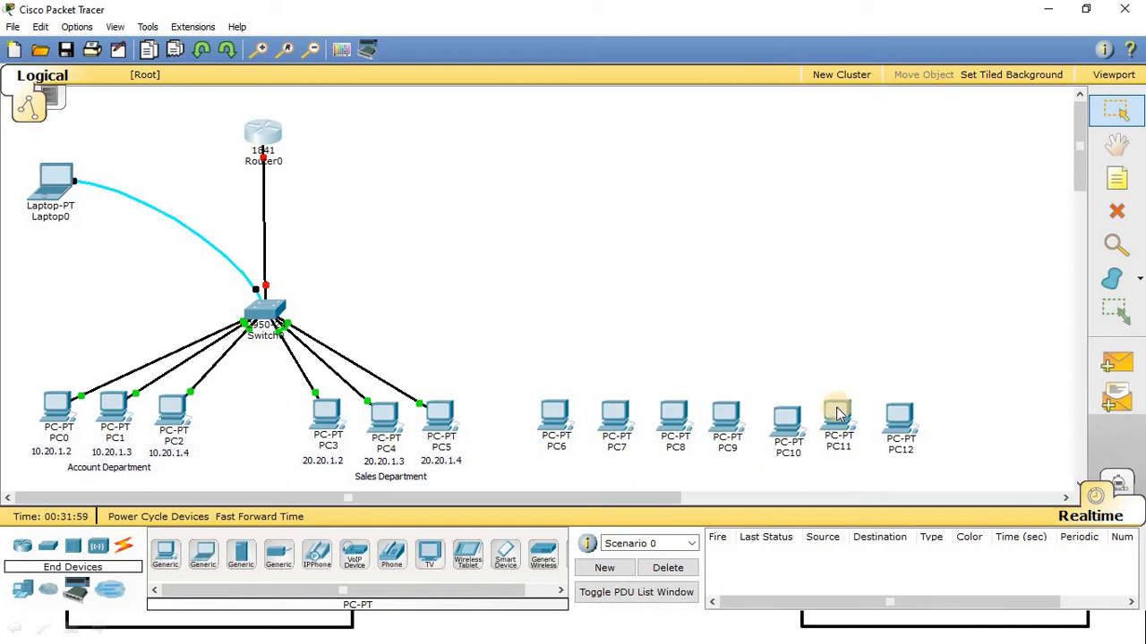
# Delete the extra PC12 and move the switch to a spot above PC5.
pyautogui.press('Delete')
pyautogui.click(601, 337)
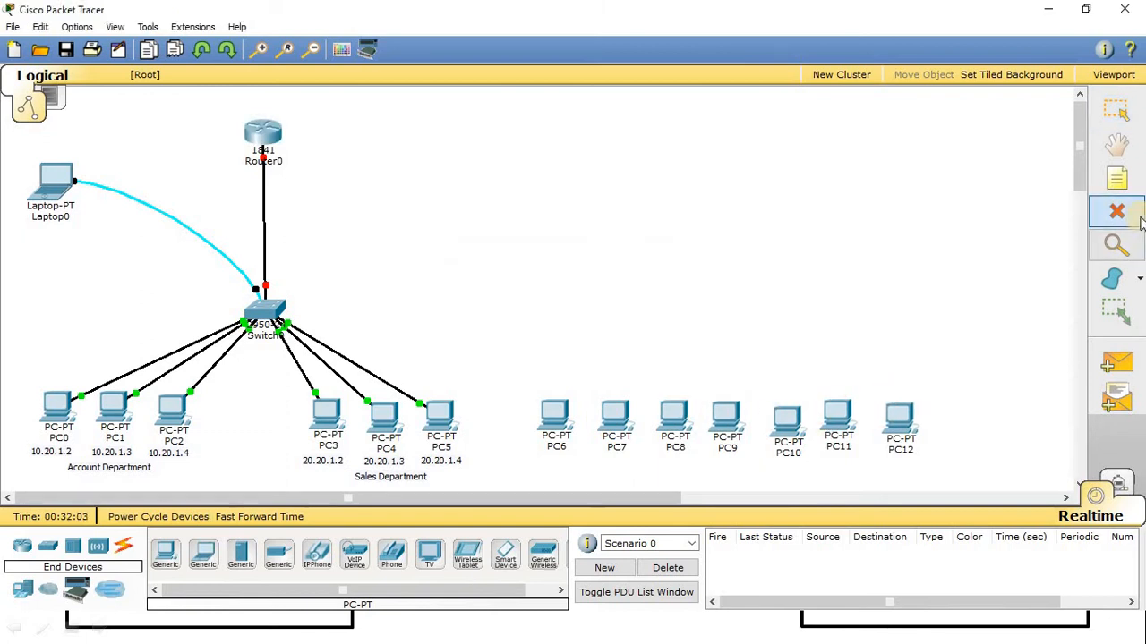
pyautogui.click(898, 419)
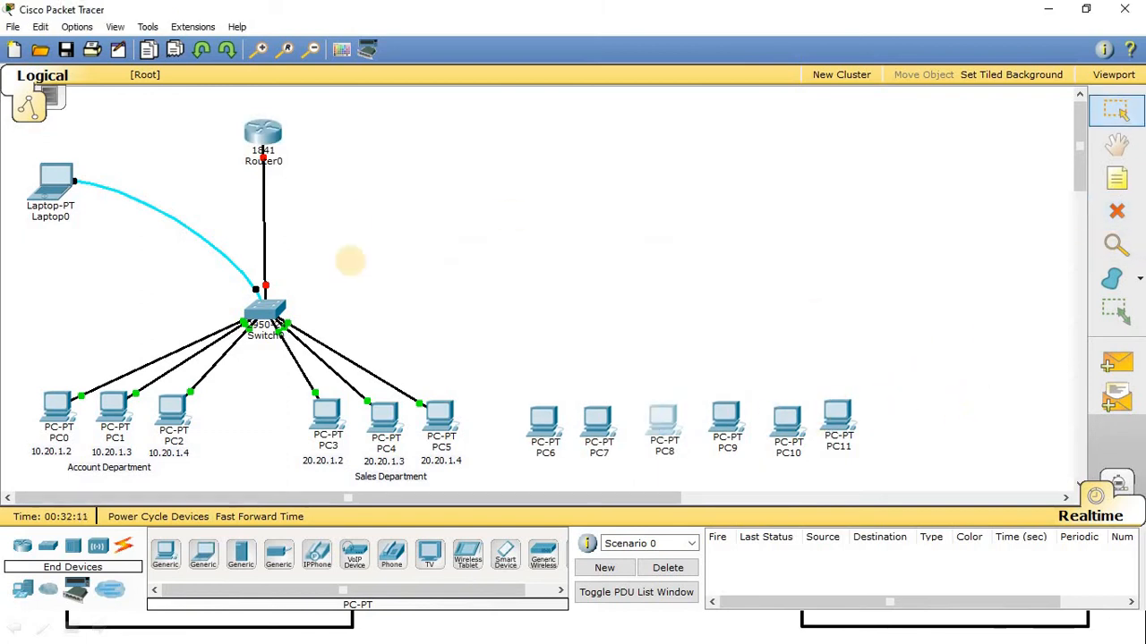
pyautogui.moveTo(275, 305); pyautogui.dragTo(372, 216)
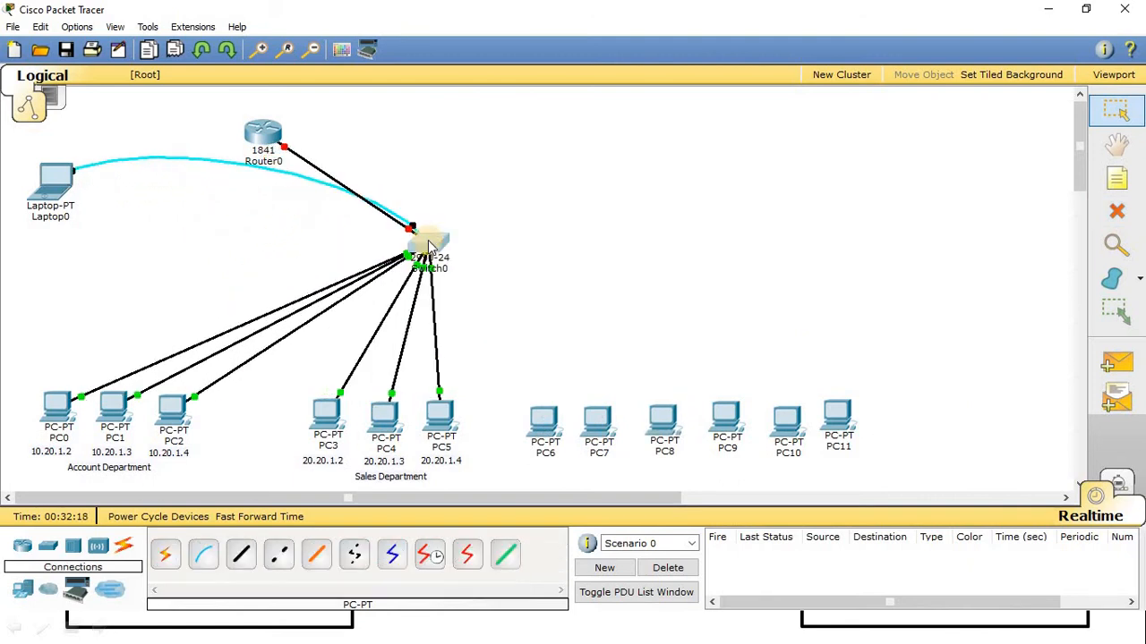
pyautogui.click(203, 557)
pyautogui.click(417, 253)
pyautogui.click(497, 244)
pyautogui.click(537, 293)
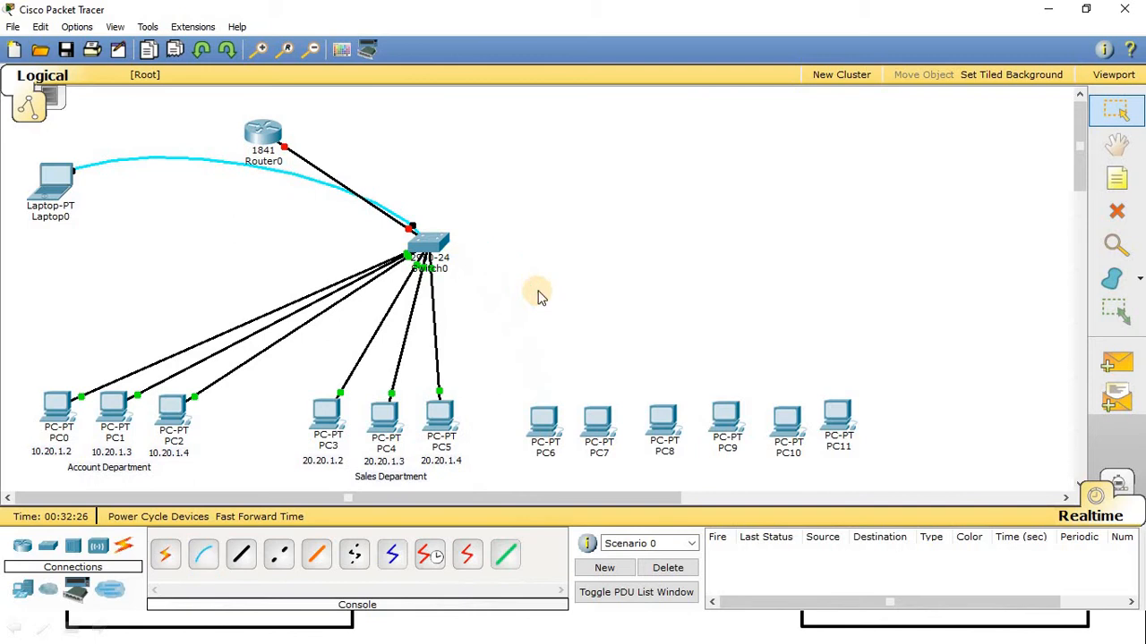
# Connect PC6 to switch port FastEthernet0/7 and PC7 to FastEthernet0/8 with copper straight-through cables, using FastEthernet0 on each PC.
pyautogui.click(242, 556)
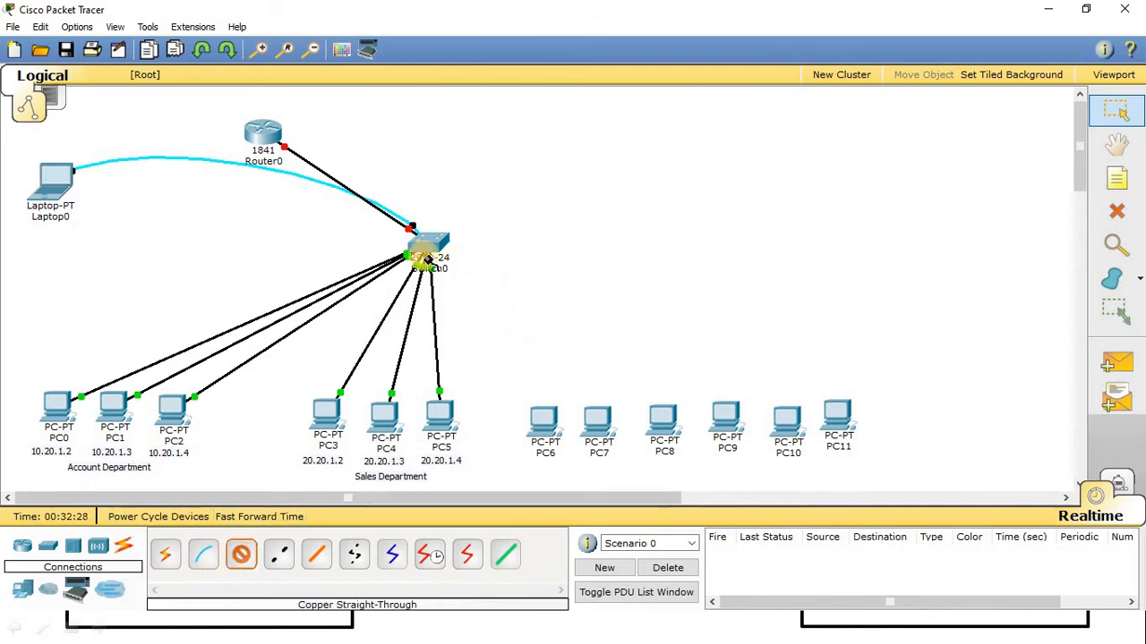
pyautogui.click(430, 255)
pyautogui.click(514, 243)
pyautogui.click(541, 429)
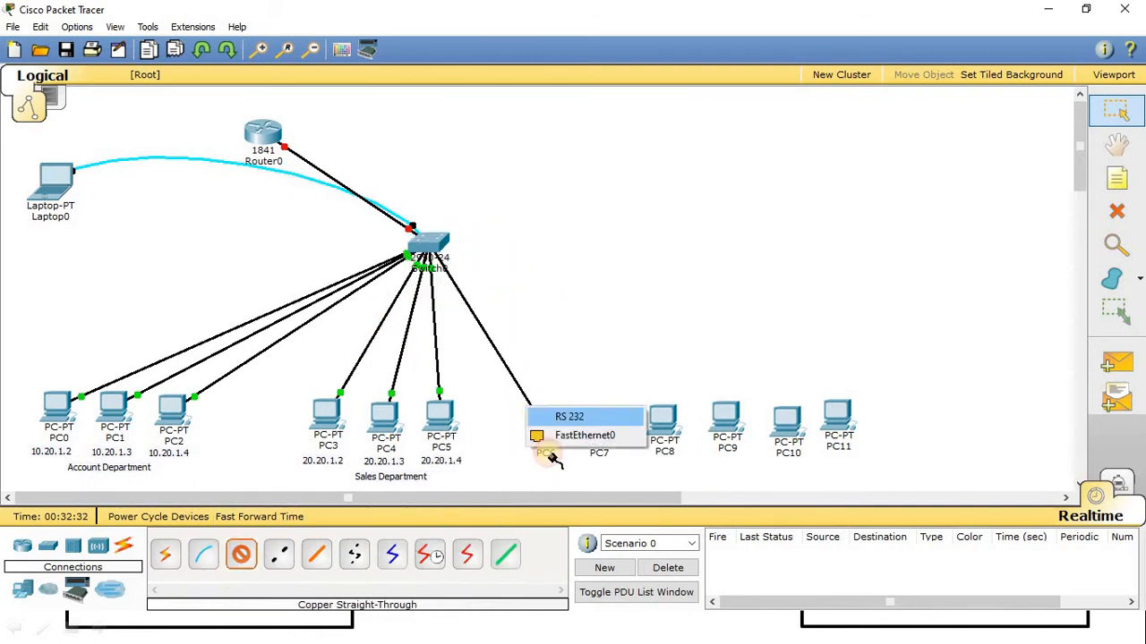
pyautogui.click(586, 435)
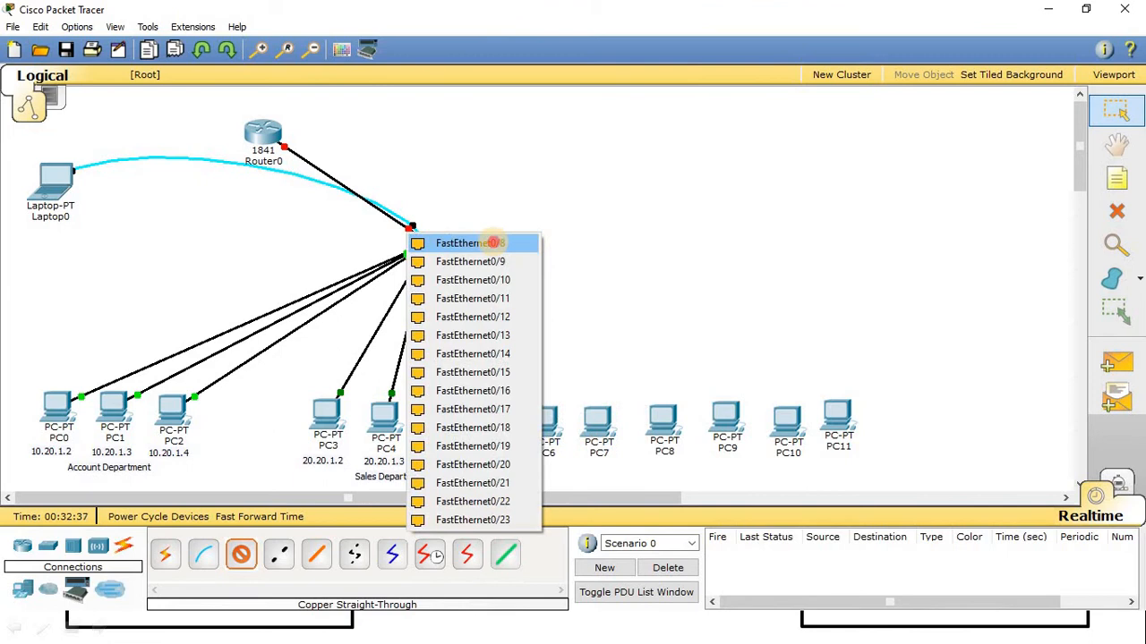
pyautogui.click(493, 242)
pyautogui.click(574, 417)
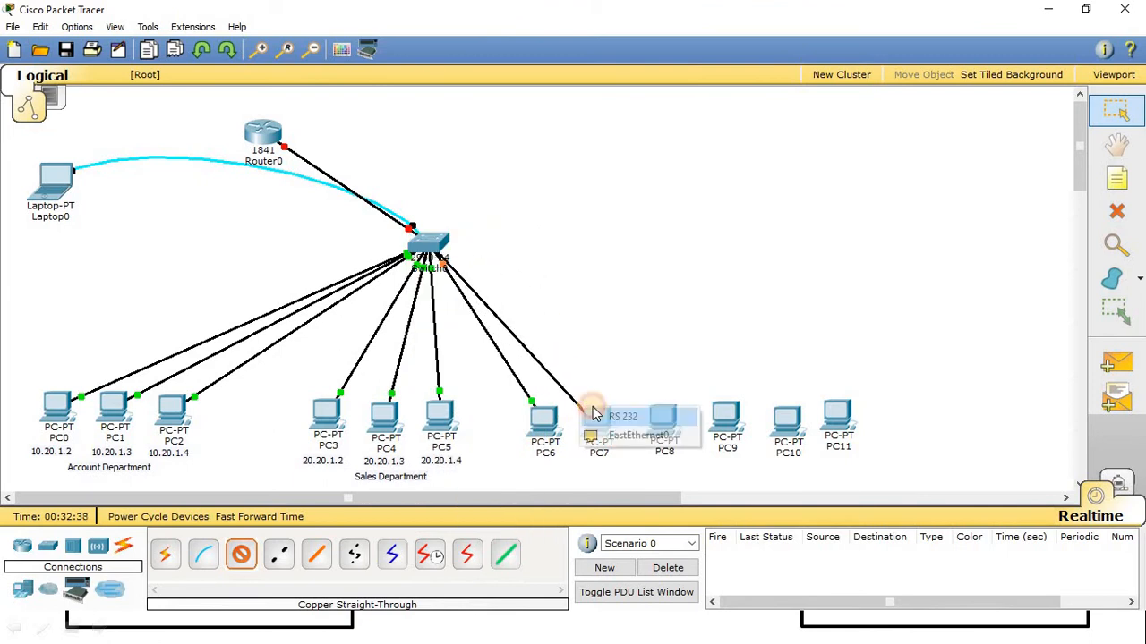
pyautogui.click(614, 435)
# Cable PC8 to switch port FastEthernet0/9 and PC9 to FastEthernet0/10 with copper straight-through, using each PC's FastEthernet0.
pyautogui.click(237, 557)
pyautogui.click(421, 262)
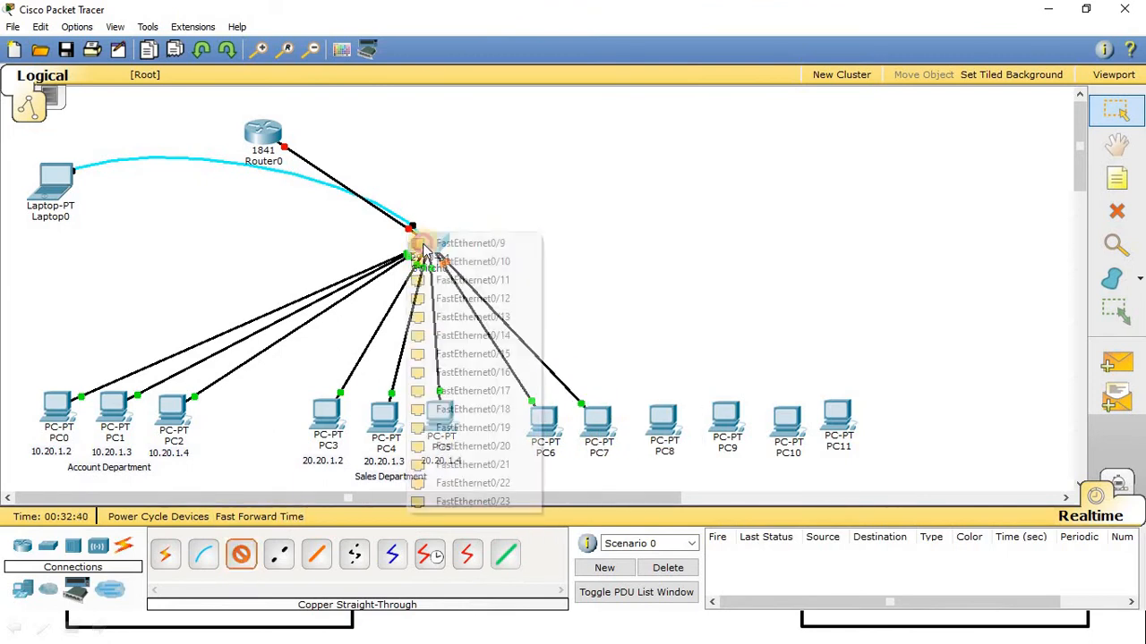
pyautogui.click(538, 234)
pyautogui.click(669, 421)
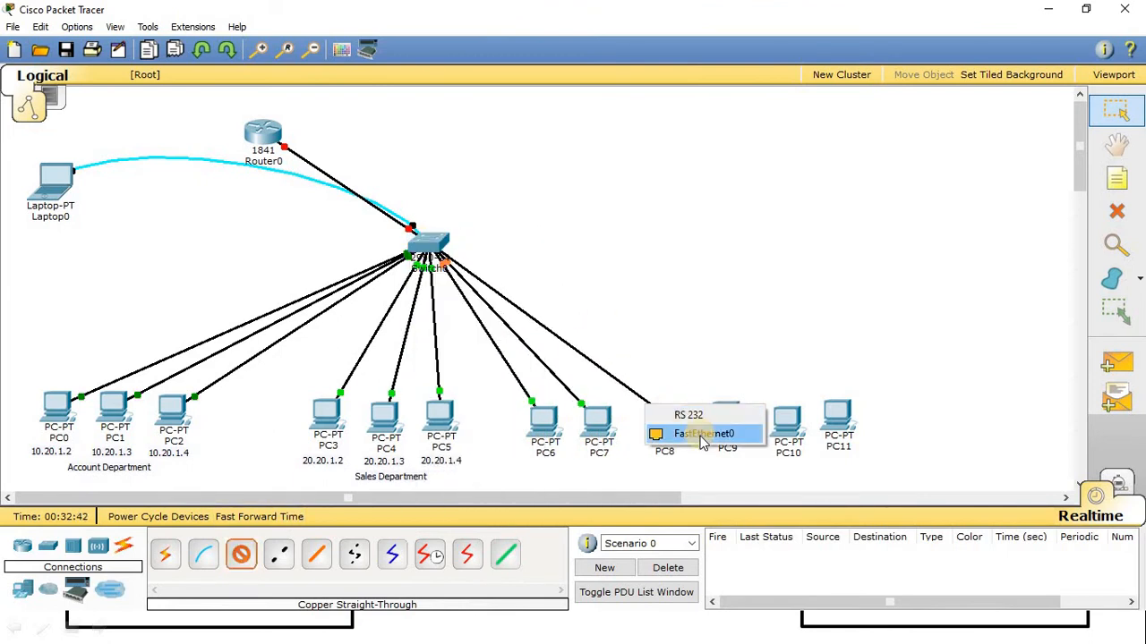
pyautogui.click(707, 433)
pyautogui.click(428, 244)
pyautogui.click(528, 235)
pyautogui.click(725, 419)
pyautogui.click(759, 432)
# Cable PC10 to switch port FastEthernet0/11 and PC11 to FastEthernet0/12 with copper straight-through, using each PC's FastEthernet0.
pyautogui.click(237, 557)
pyautogui.click(428, 244)
pyautogui.click(506, 234)
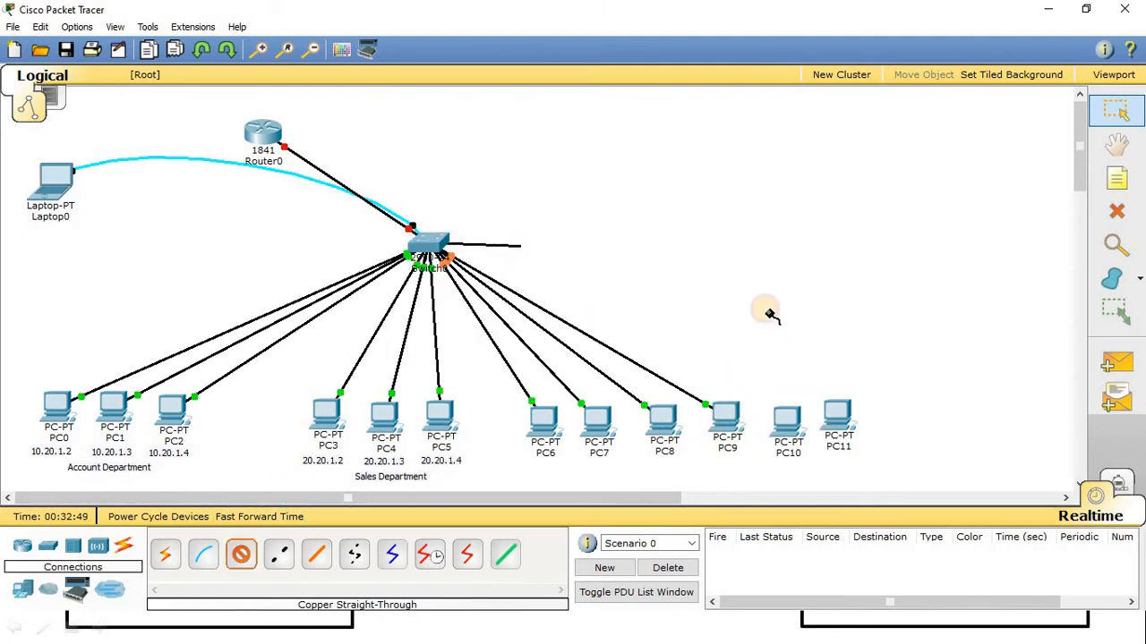
pyautogui.click(780, 414)
pyautogui.click(816, 434)
pyautogui.click(240, 556)
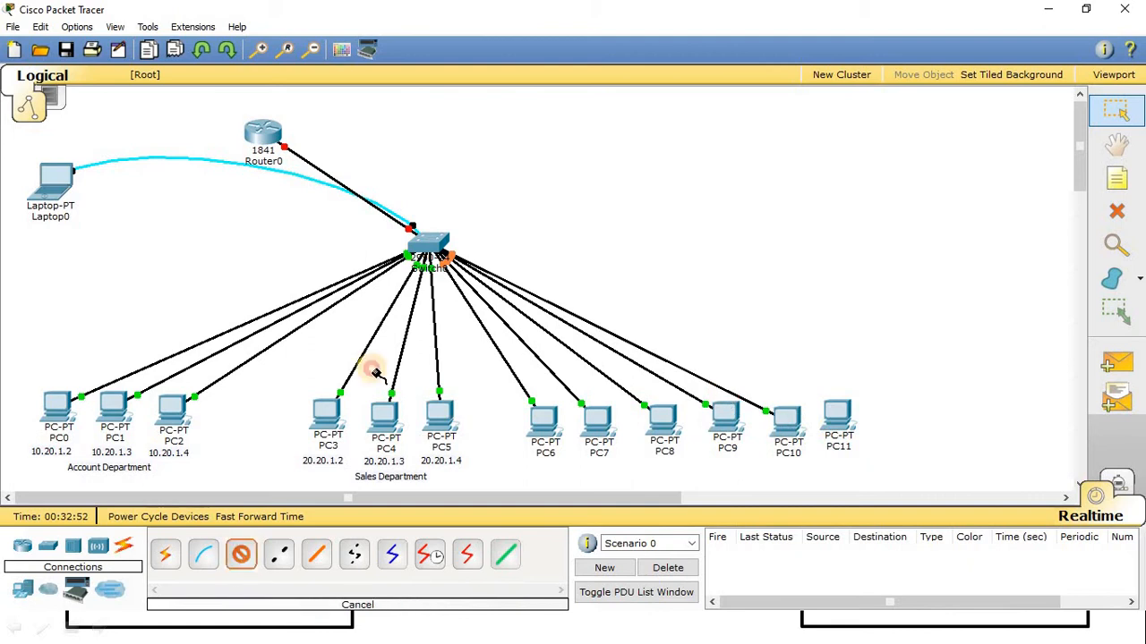
pyautogui.click(428, 244)
pyautogui.click(501, 235)
pyautogui.click(838, 417)
pyautogui.click(895, 427)
# Rearrange the new PCs around the switch, with PC11, PC10 and PC9 as an upper group and PC8, PC7 and PC6 as a lower group.
pyautogui.moveTo(839, 414); pyautogui.dragTo(845, 214)
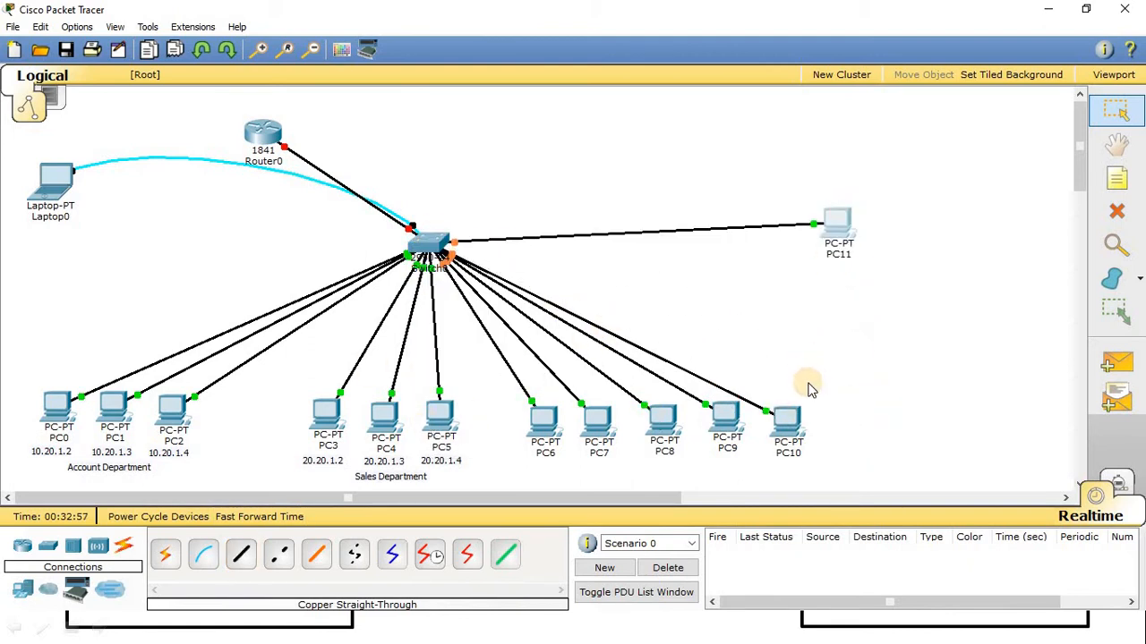
pyautogui.moveTo(793, 415); pyautogui.dragTo(831, 293)
pyautogui.moveTo(726, 407); pyautogui.dragTo(810, 359)
pyautogui.moveTo(842, 223); pyautogui.dragTo(767, 107)
pyautogui.moveTo(823, 292); pyautogui.dragTo(779, 170)
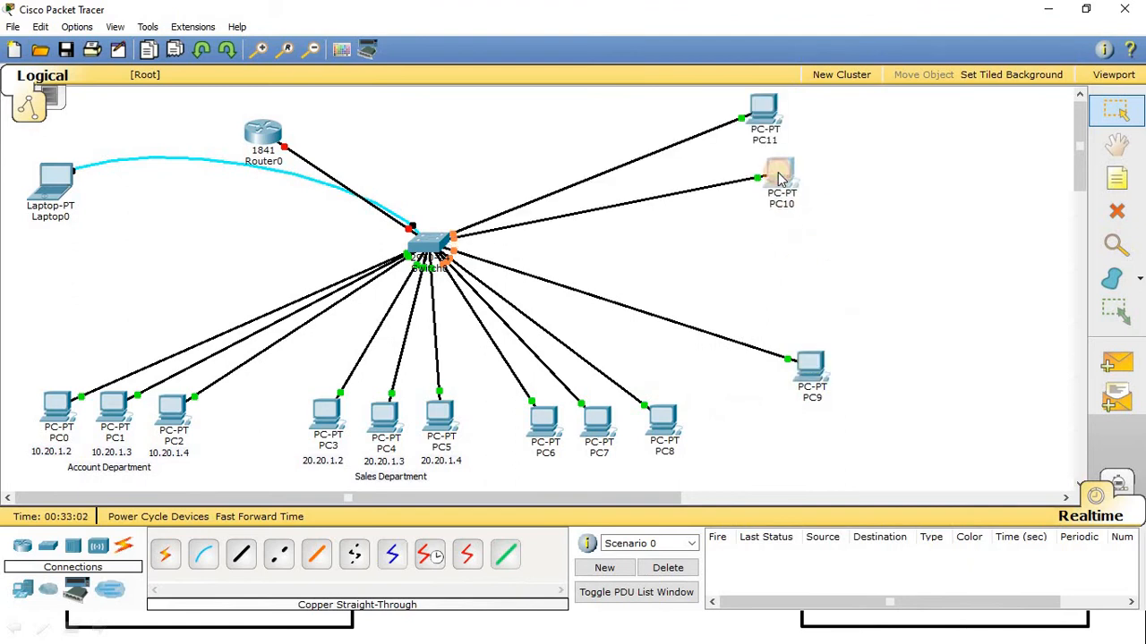
pyautogui.moveTo(811, 364); pyautogui.dragTo(799, 243)
pyautogui.moveTo(663, 421); pyautogui.dragTo(678, 338)
pyautogui.moveTo(598, 416); pyautogui.dragTo(642, 383)
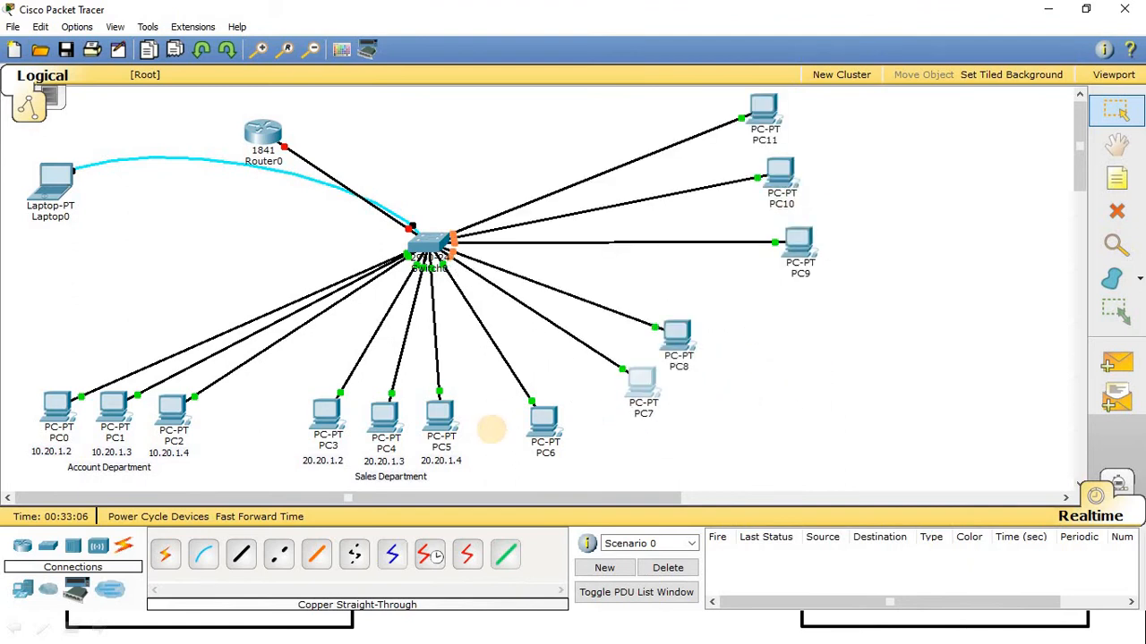
pyautogui.moveTo(543, 417); pyautogui.dragTo(586, 407)
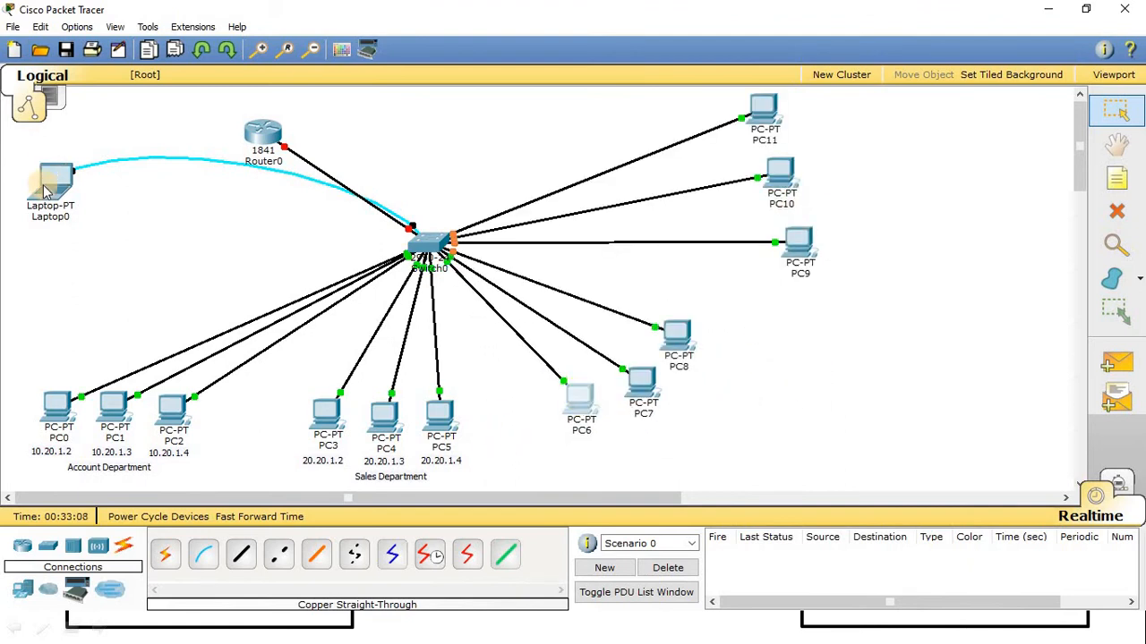
# Move Laptop0 closer to the switch and open its terminal session to the switch console.
pyautogui.moveTo(55, 179); pyautogui.dragTo(229, 253)
pyautogui.click(226, 257)
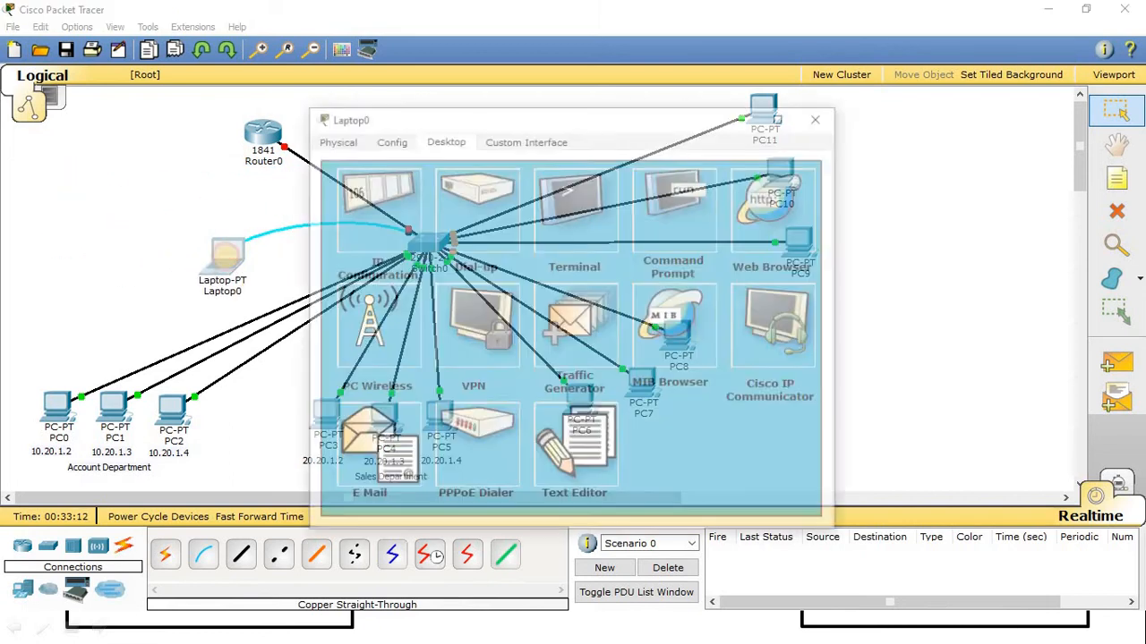
pyautogui.press('Return')
pyautogui.press('Return')
pyautogui.press('Return')
# Enter privileged mode with en and switch to global configuration mode with configure terminal.
pyautogui.write('en')
pyautogui.press('Return')
pyautogui.press('Return')
pyautogui.write('conf')
pyautogui.press('Tab')
pyautogui.write('ter')
pyautogui.press('Tab')
pyautogui.press('Return')
pyautogui.press('Return')
# Create VLAN 30 on the switch with the vlan 30 command.
pyautogui.write('vl')
pyautogui.press('Tab')
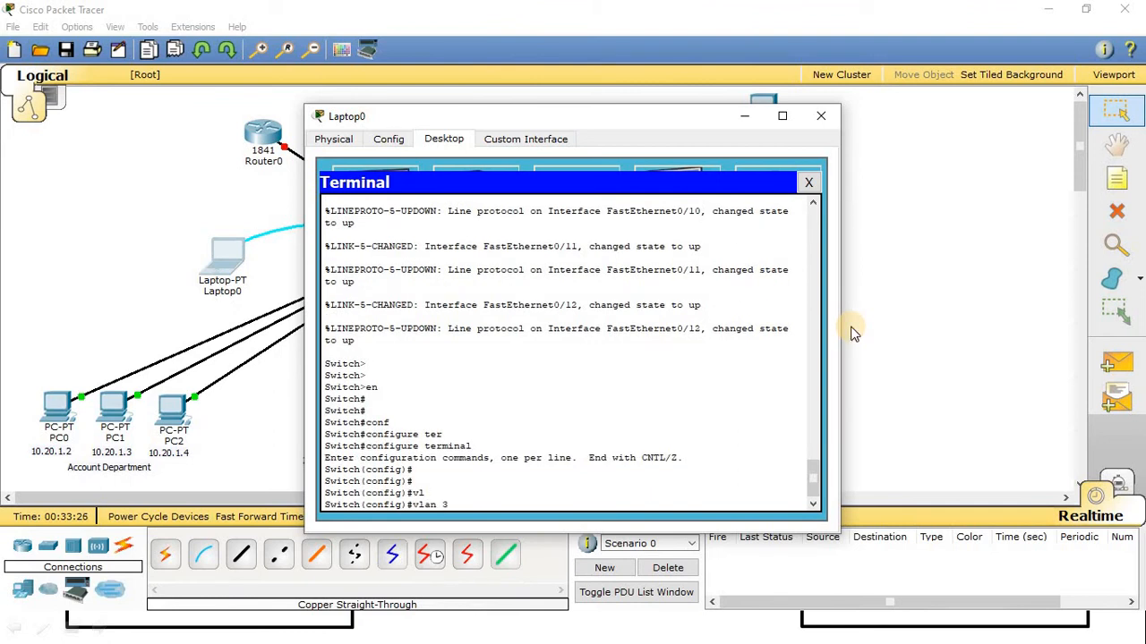
pyautogui.write('30')
pyautogui.press('Return')
pyautogui.press('Return')
pyautogui.press('Return')
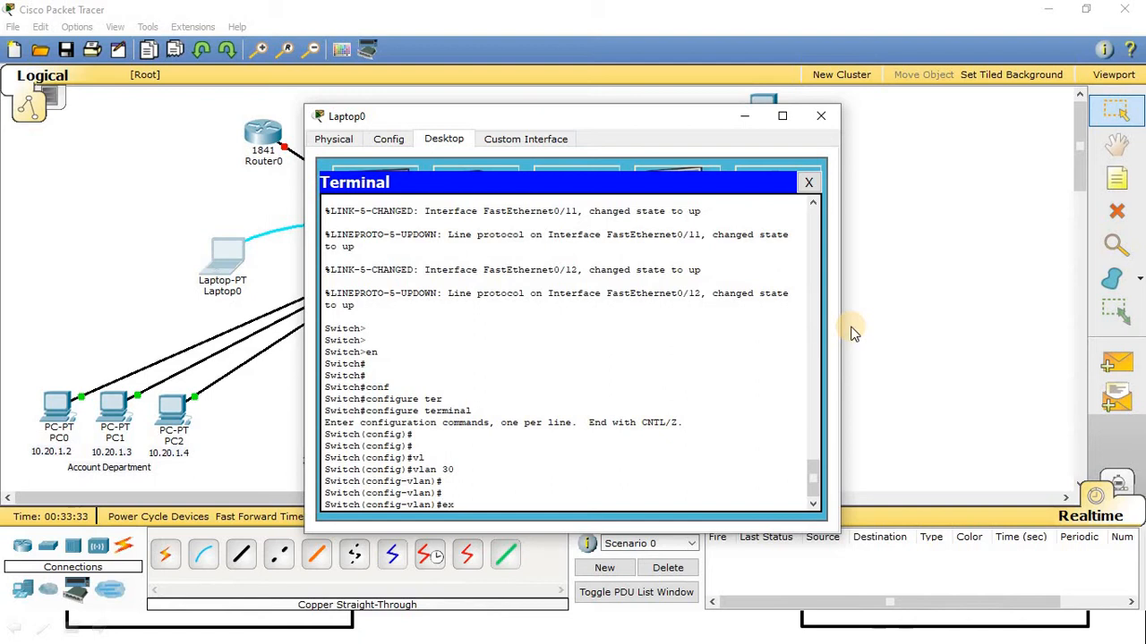
# Exit VLAN 30's configuration and create VLAN 40 on the switch with the vlan 40 command.
pyautogui.write('ex')
pyautogui.press('Return')
pyautogui.press('Return')
pyautogui.press('Return')
pyautogui.write('vl')
pyautogui.press('Tab')
pyautogui.write('40')
pyautogui.press('Return')
pyautogui.press('Return')
pyautogui.press('Return')
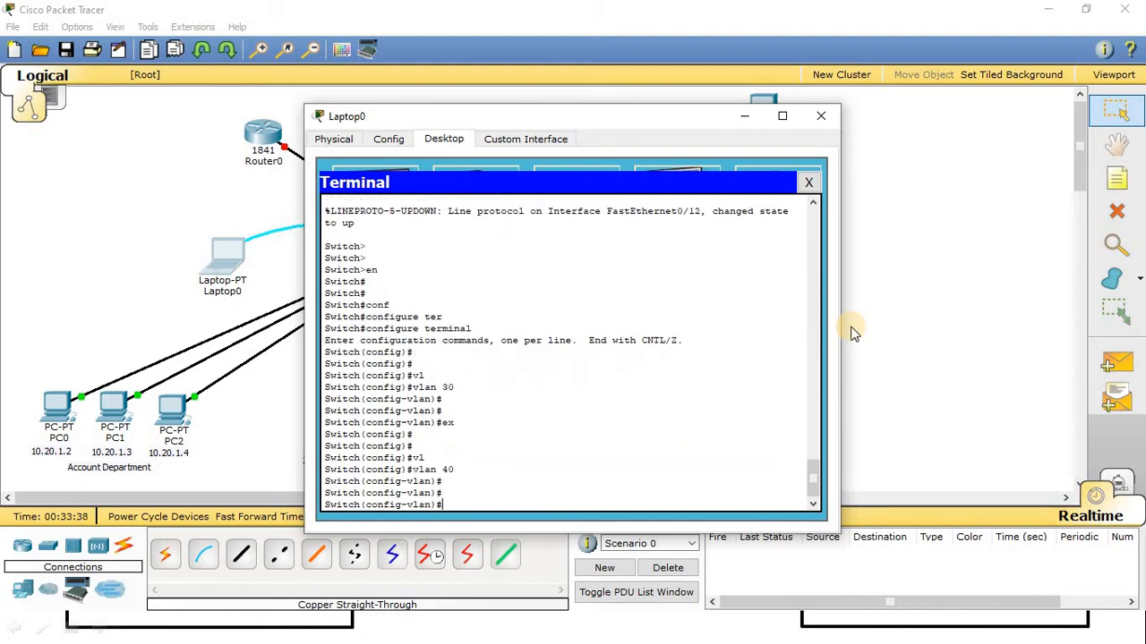
# Exit the VLAN and global configuration modes to return to the switch's privileged mode.
pyautogui.write('ex')
pyautogui.press('Return')
pyautogui.press('Return')
pyautogui.press('Return')
pyautogui.press('Return')
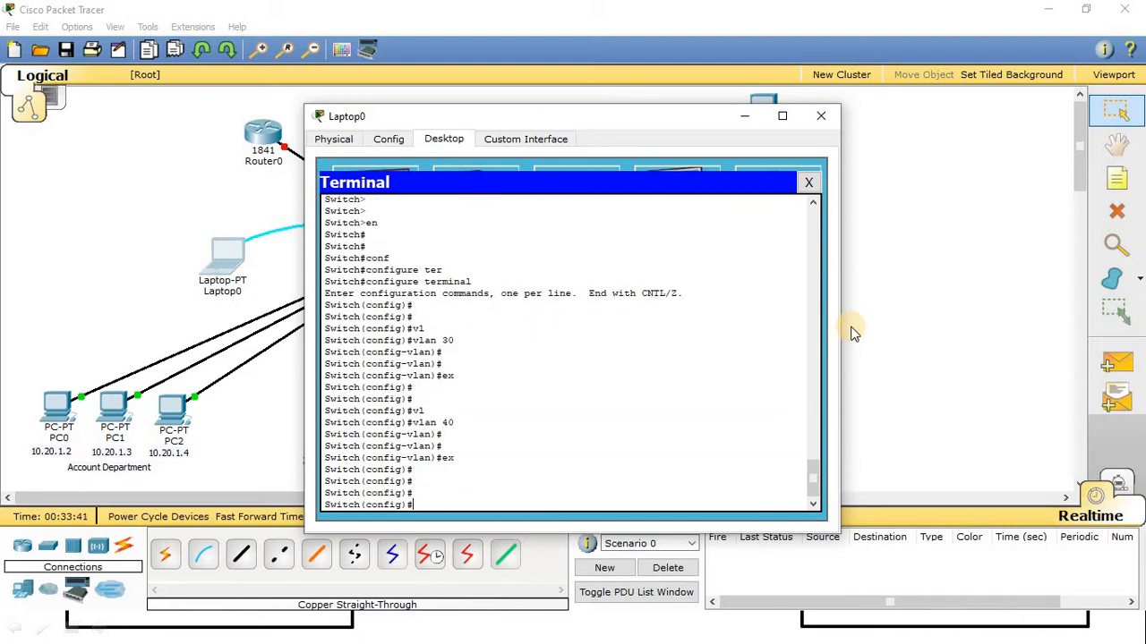
pyautogui.write('ex')
pyautogui.press('Return')
pyautogui.press('Return')
# Display the switch's VLAN table with show vlan and examine the entries for VLANs 30 and 40.
pyautogui.write('sh')
pyautogui.press('Tab')
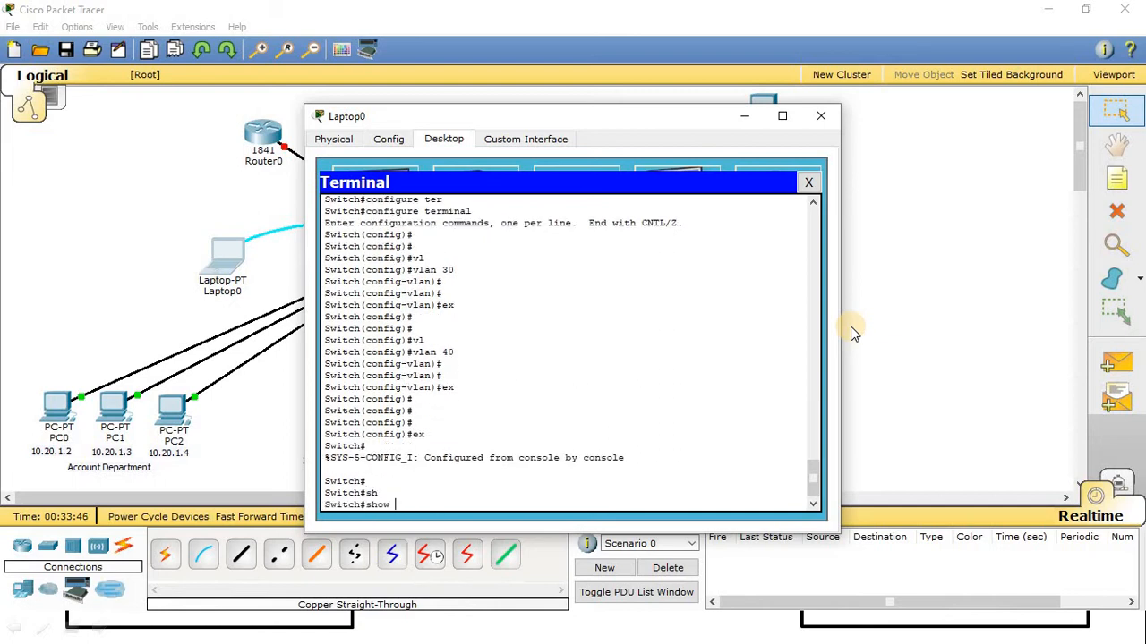
pyautogui.write('vl')
pyautogui.press('Tab')
pyautogui.press('Return')
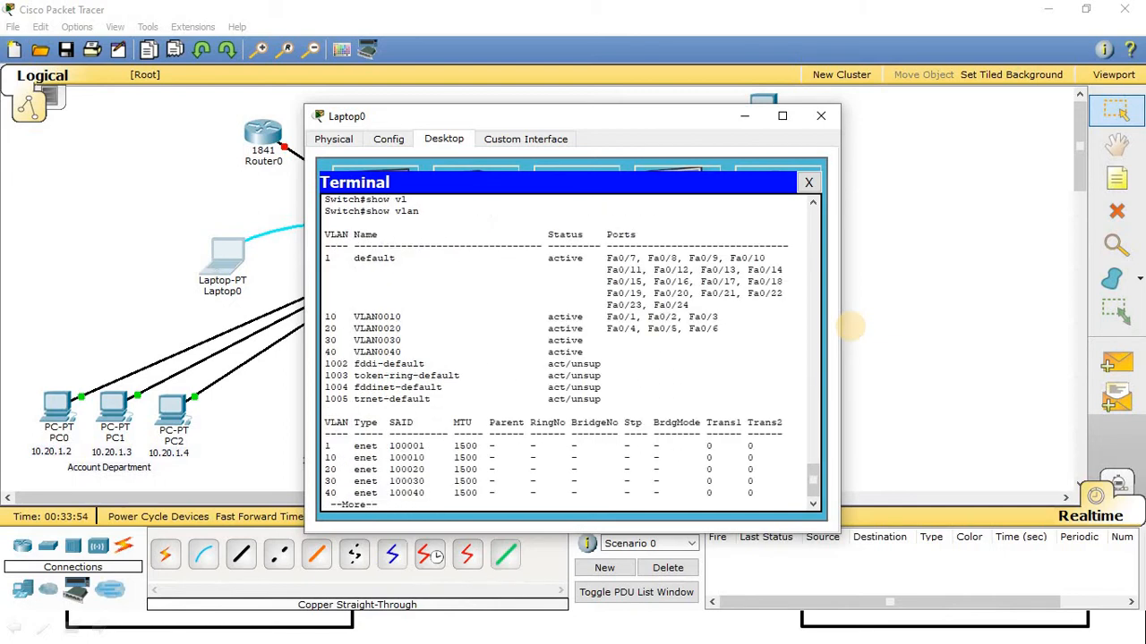
pyautogui.moveTo(325, 341); pyautogui.dragTo(609, 350)
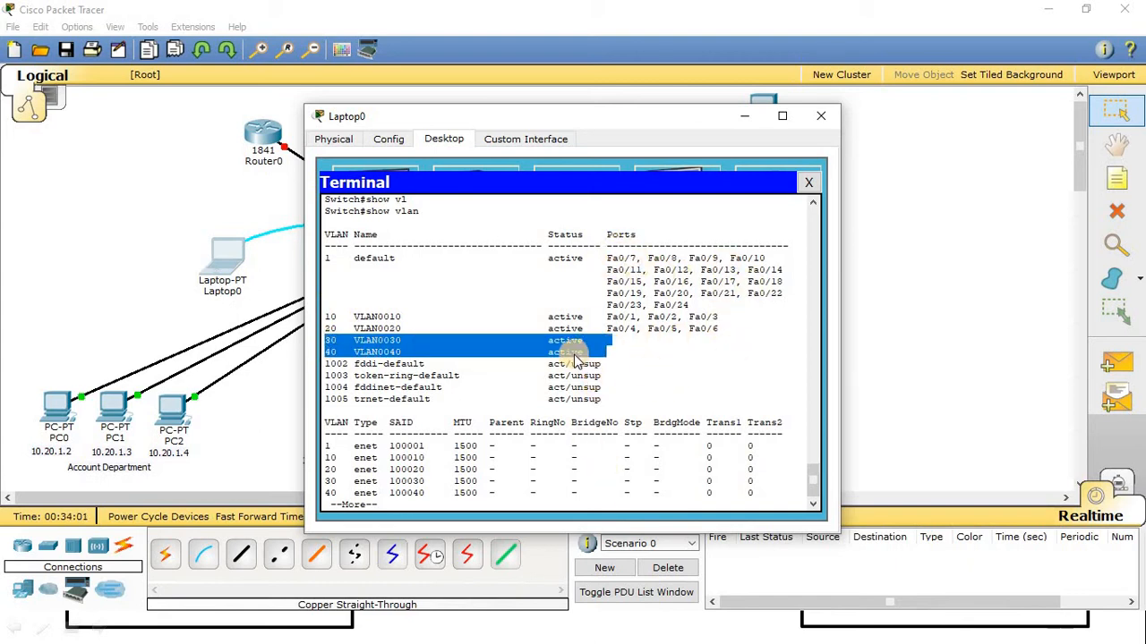
# Finish the VLAN listing and enter global configuration mode with configure terminal.
pyautogui.press('Return')
pyautogui.press('Return')
pyautogui.press('Return')
pyautogui.press('Return')
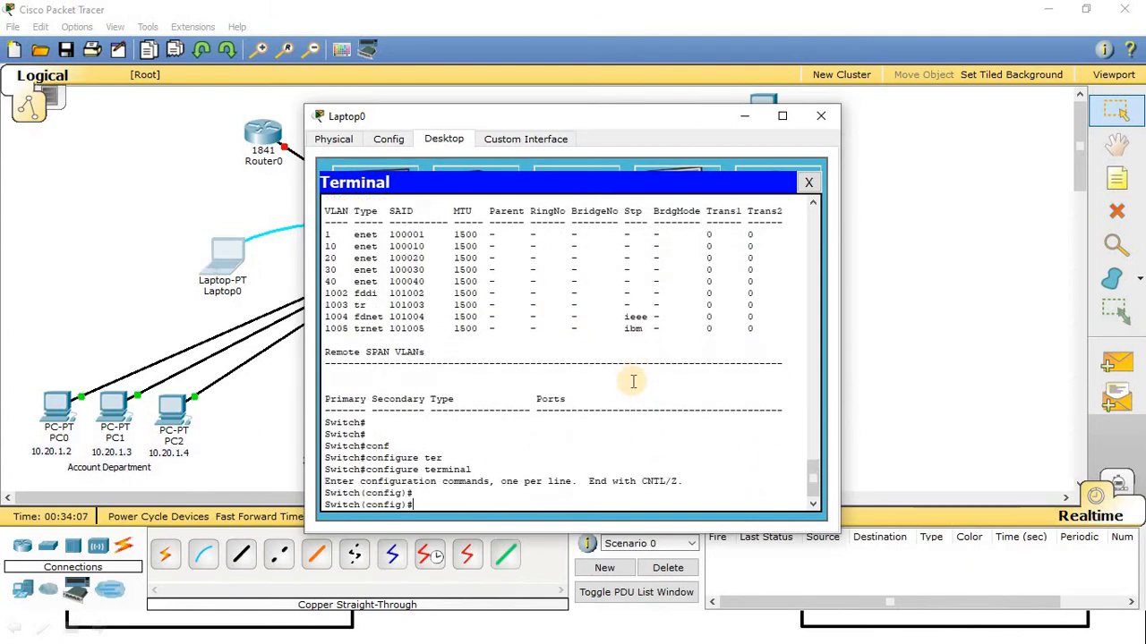
# Open range configuration for the switch ports with interface range fastEthernet 0/7 - fastEthernet 0/9.
pyautogui.write('int')
pyautogui.press('Tab')
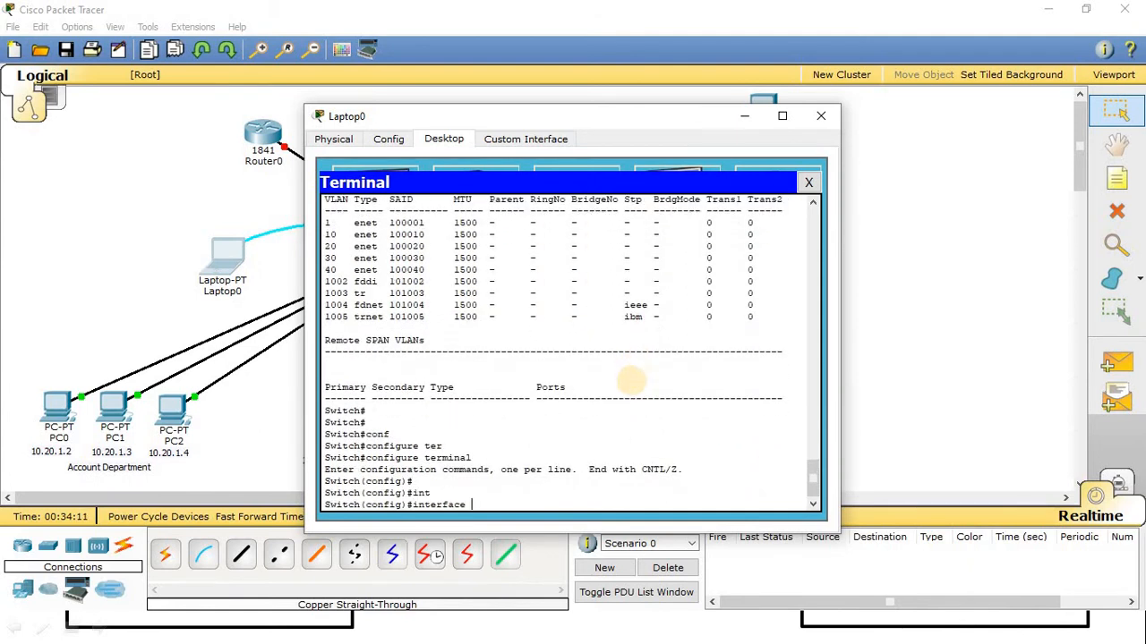
pyautogui.write('fast')
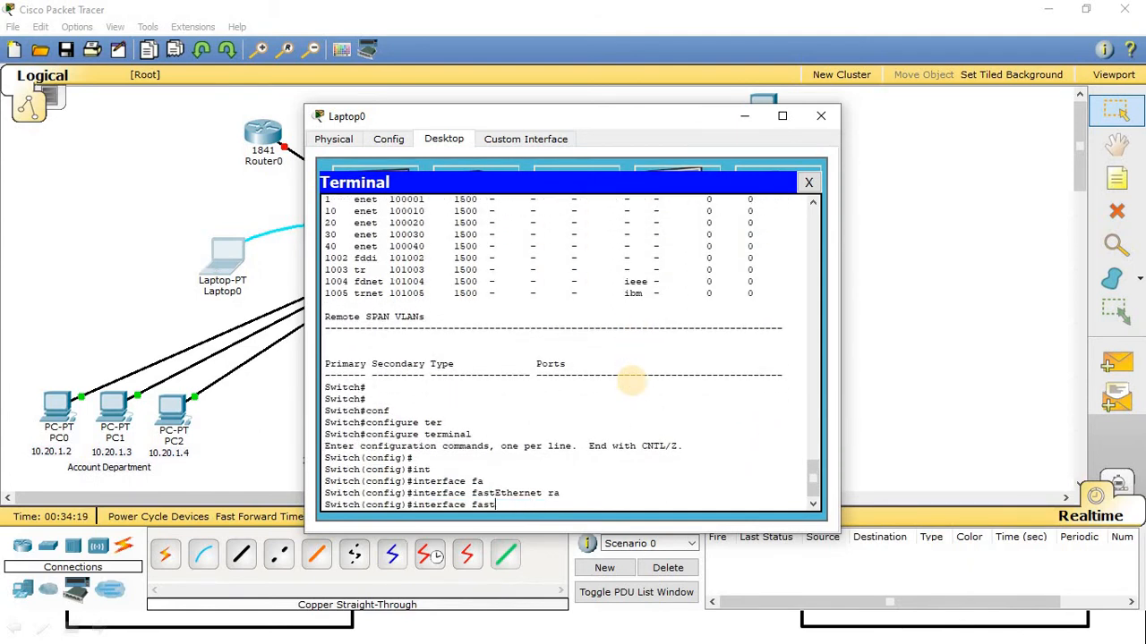
pyautogui.press('Tab')
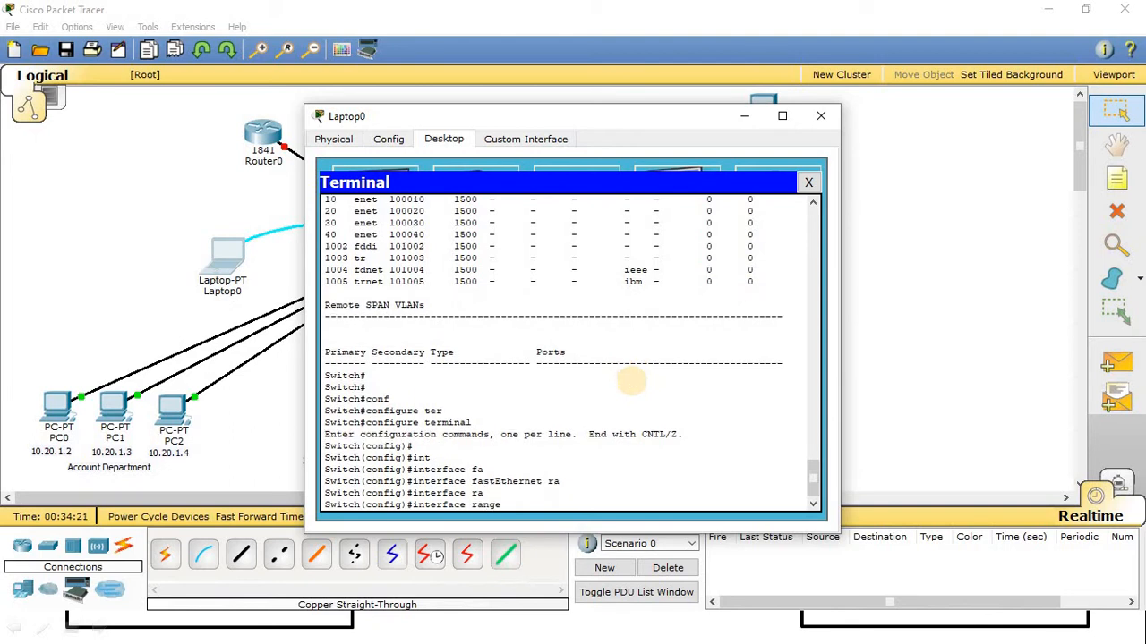
pyautogui.write('fa')
pyautogui.press('Tab')
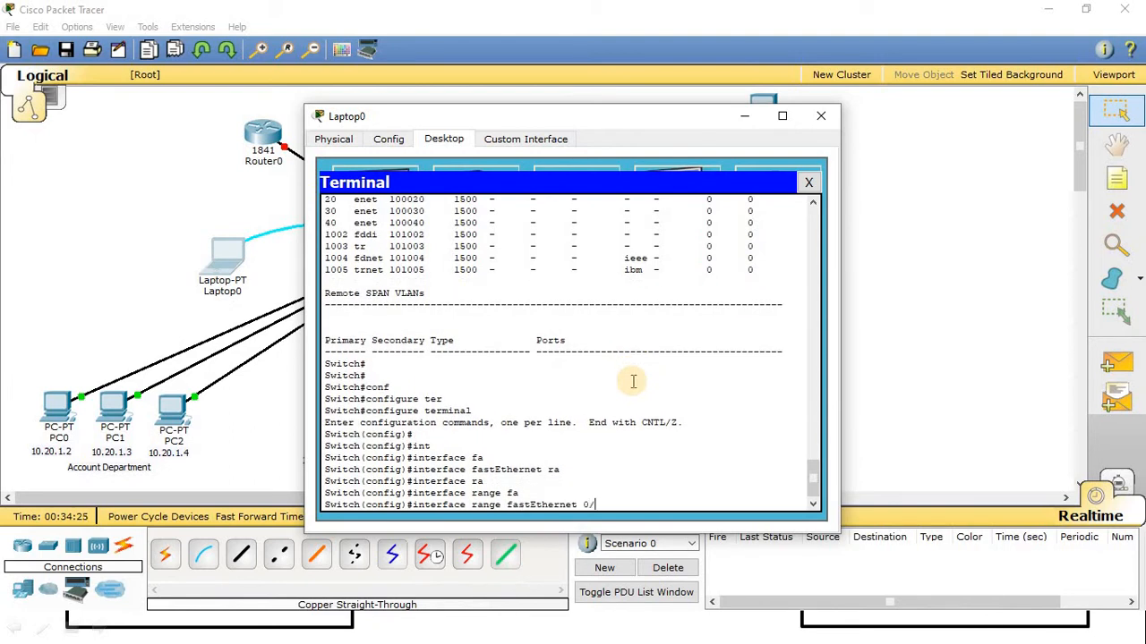
pyautogui.write('0/7')
pyautogui.press('Tab')
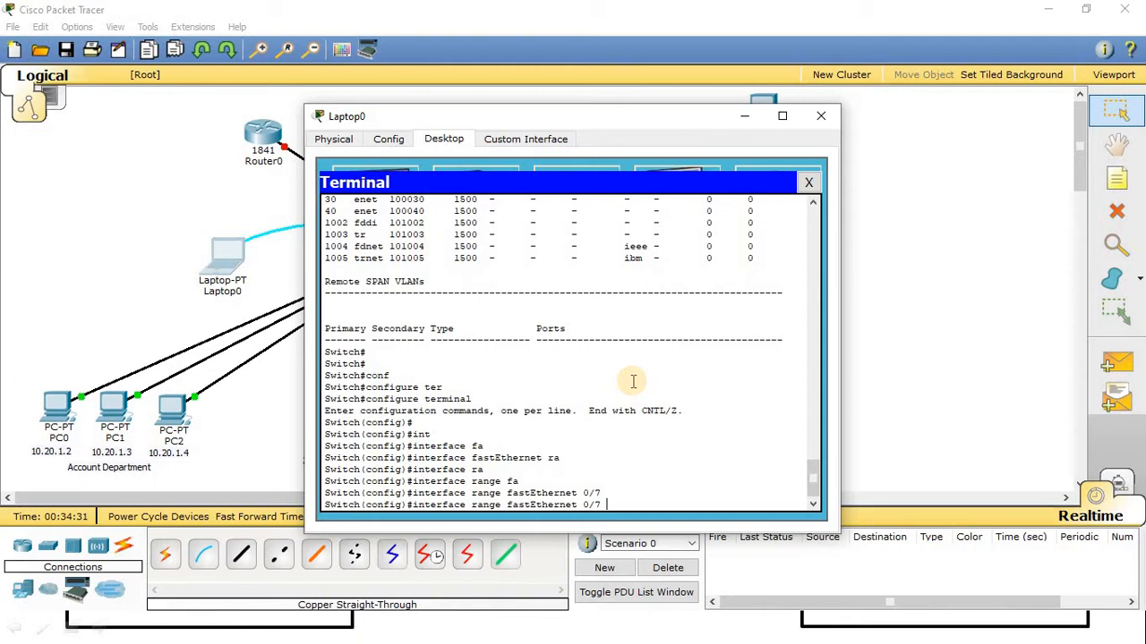
pyautogui.write('-')
pyautogui.press('Tab')
pyautogui.write('fa')
pyautogui.press('Tab')
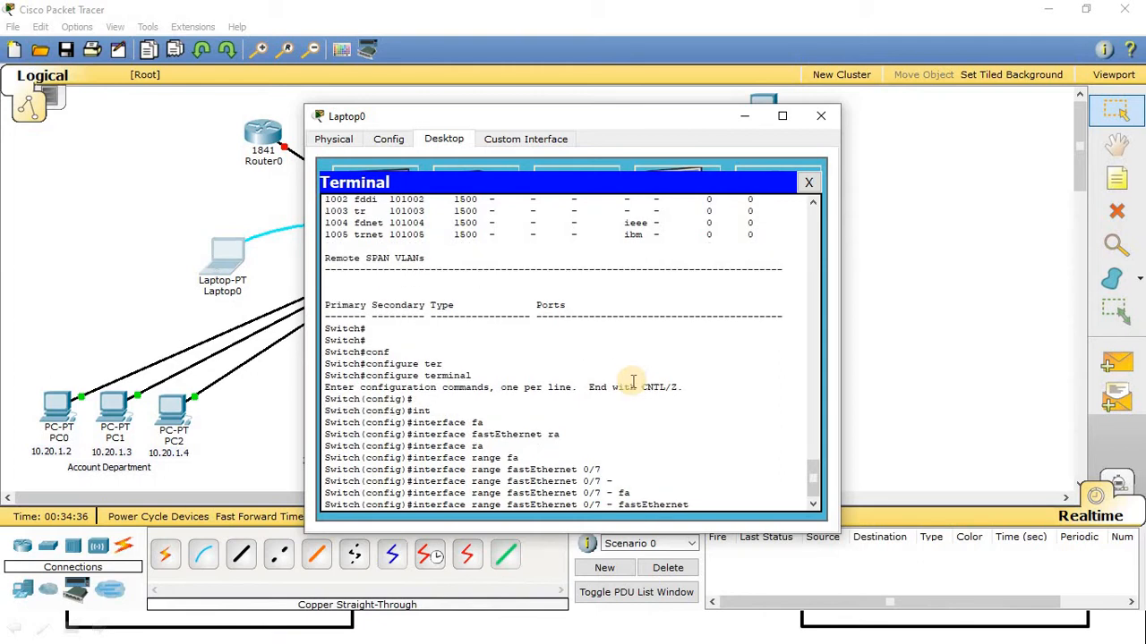
pyautogui.write('0/9')
pyautogui.press('Return')
pyautogui.press('Return')
pyautogui.press('Return')
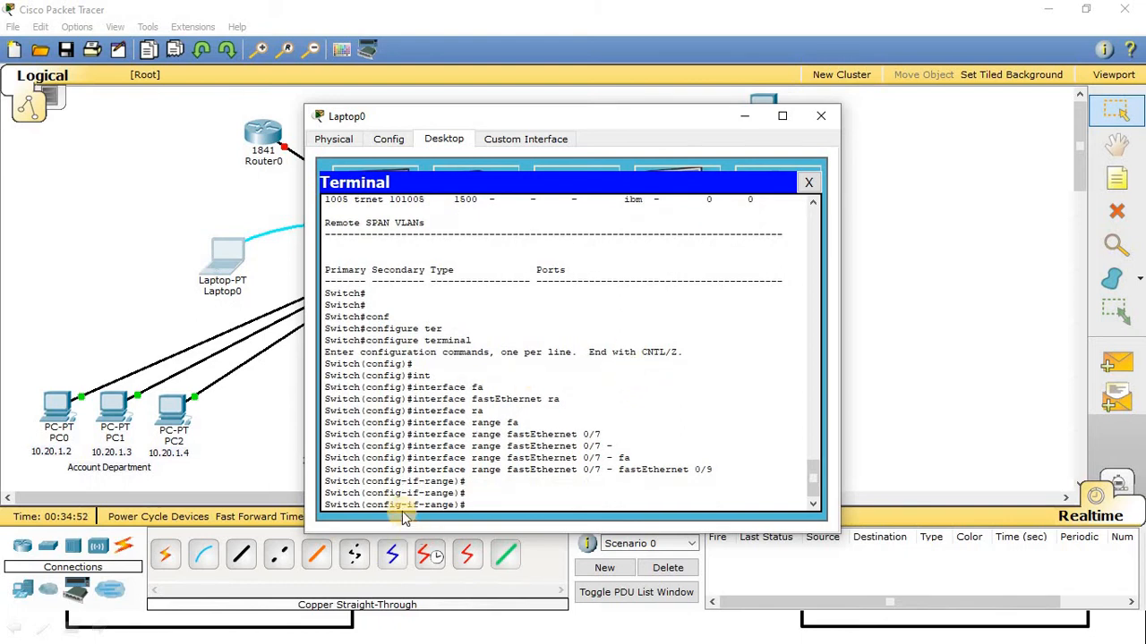
pyautogui.moveTo(370, 505); pyautogui.dragTo(327, 507)
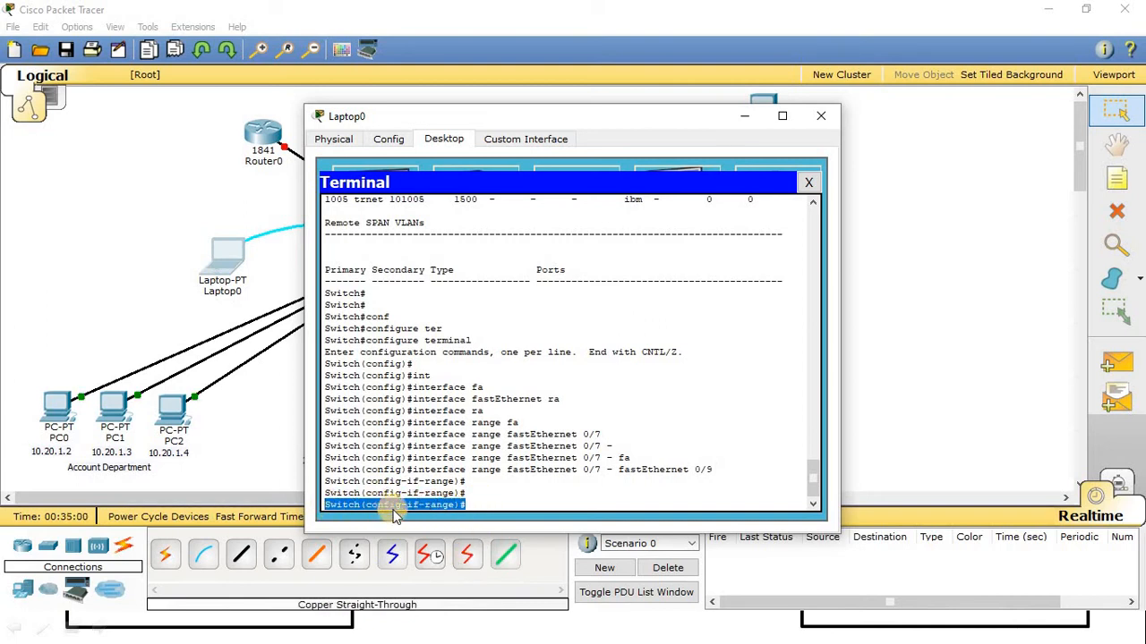
pyautogui.click(495, 505)
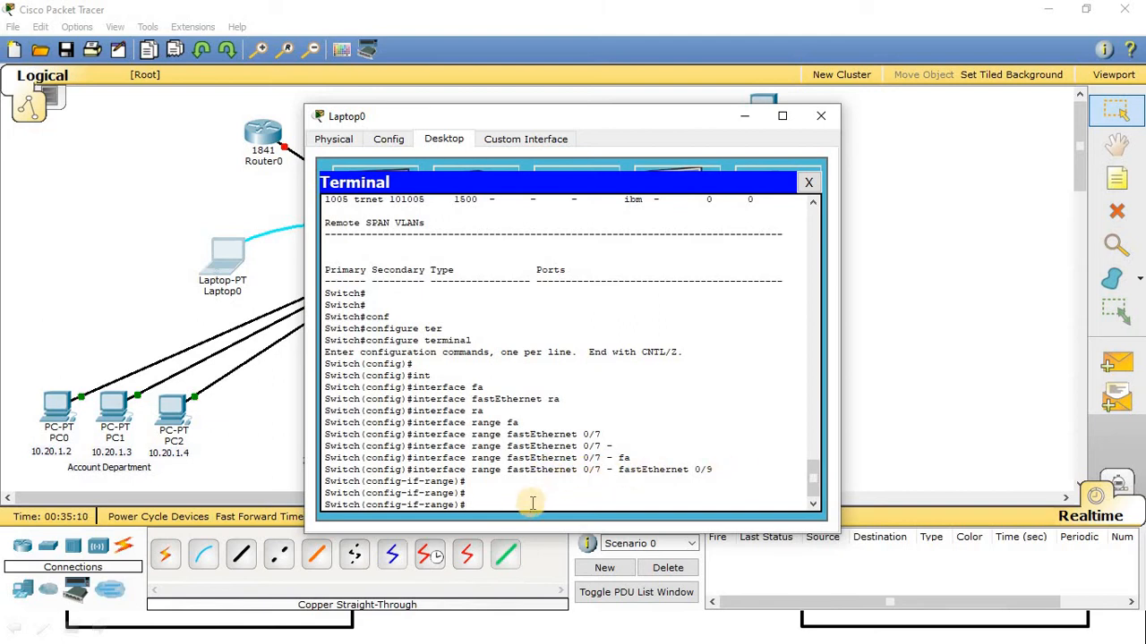
# Set the fastEthernet 0/7 to 0/9 port range to access mode with switchport mode access.
pyautogui.press('Tab')
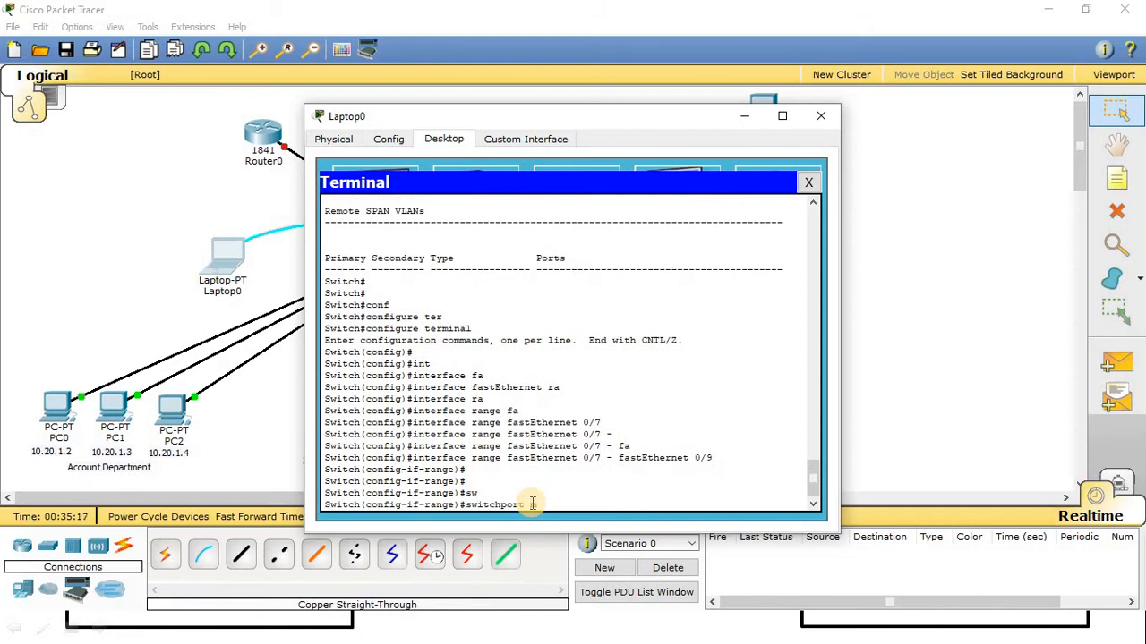
pyautogui.write('mo')
pyautogui.press('Tab')
pyautogui.write('ac')
pyautogui.press('Tab')
pyautogui.press('Return')
pyautogui.press('Return')
# Assign ports fastEthernet 0/7 to 0/9 to VLAN 30 with switchport access vlan 30, and exit to global configuration mode.
pyautogui.write('sw')
pyautogui.press('Tab')
pyautogui.write('ac')
pyautogui.press('Tab')
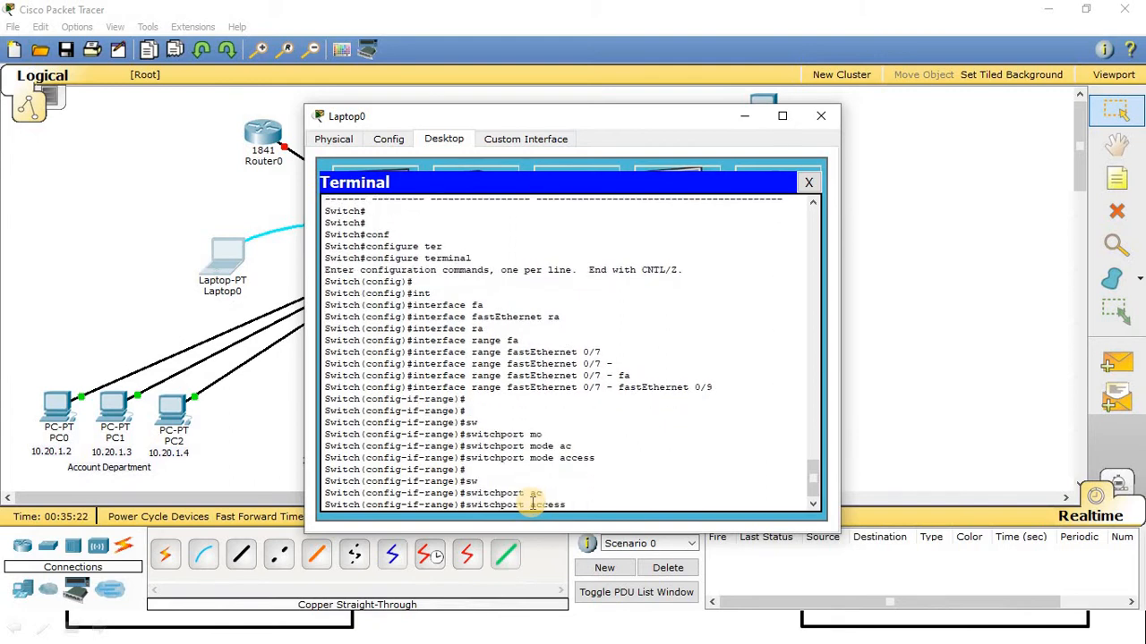
pyautogui.write('vl')
pyautogui.press('Tab')
pyautogui.write('30')
pyautogui.press('Return')
pyautogui.press('Return')
pyautogui.press('Return')
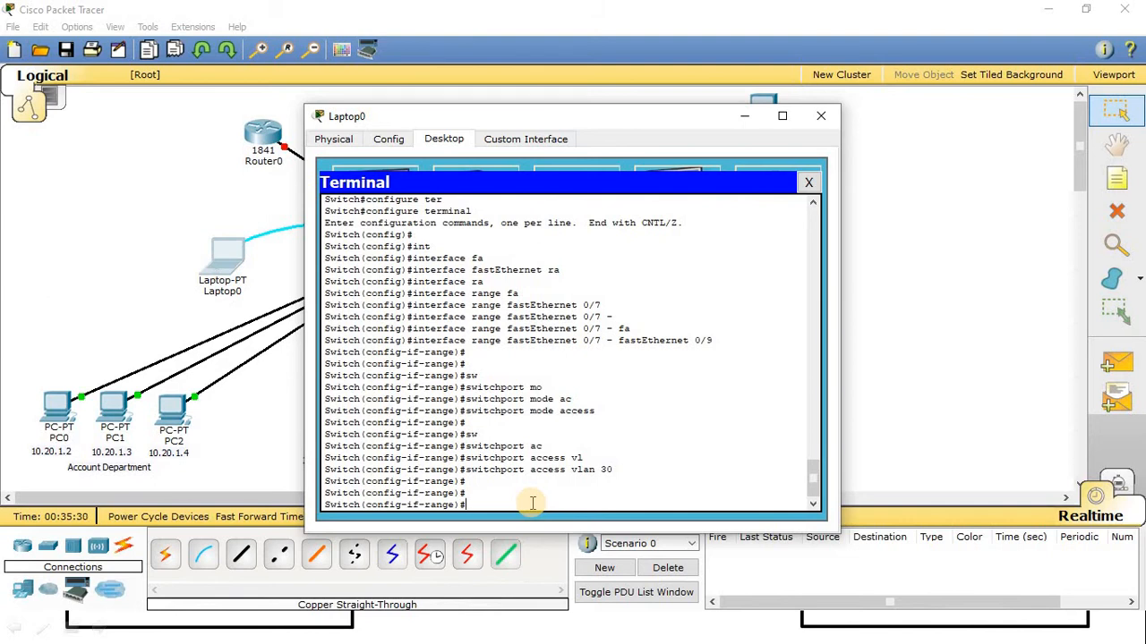
pyautogui.write('ex')
pyautogui.press('Return')
pyautogui.press('Return')
pyautogui.press('Return')
pyautogui.press('Return')
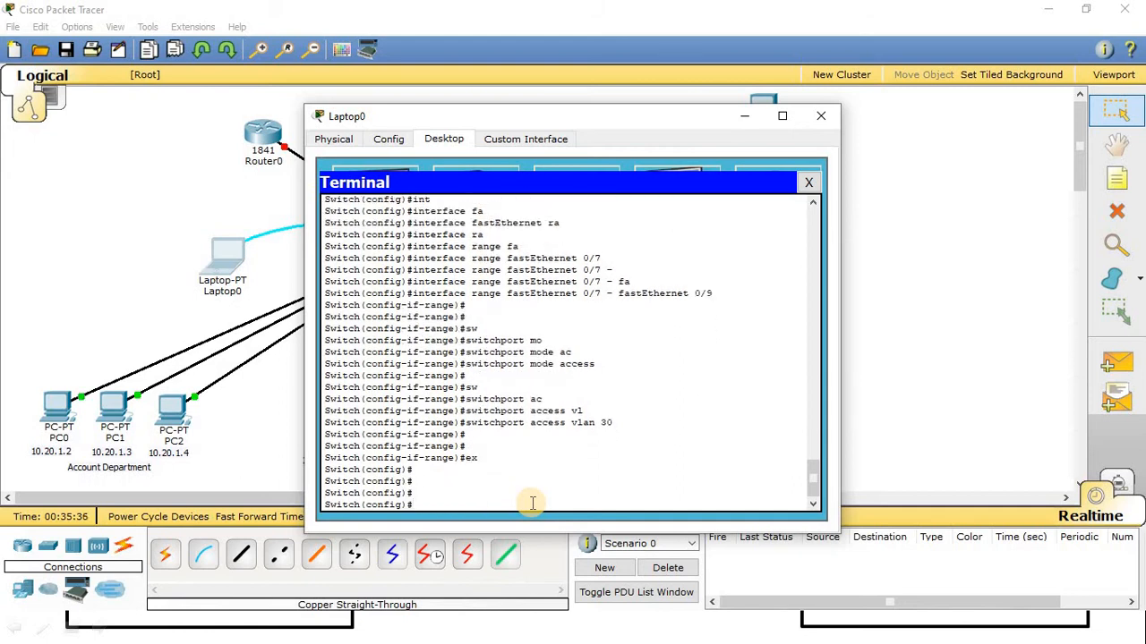
# Open range configuration for the switch ports with interface range fastEthernet 0/10 - fastEthernet 0/12.
pyautogui.write('int')
pyautogui.press('Tab')
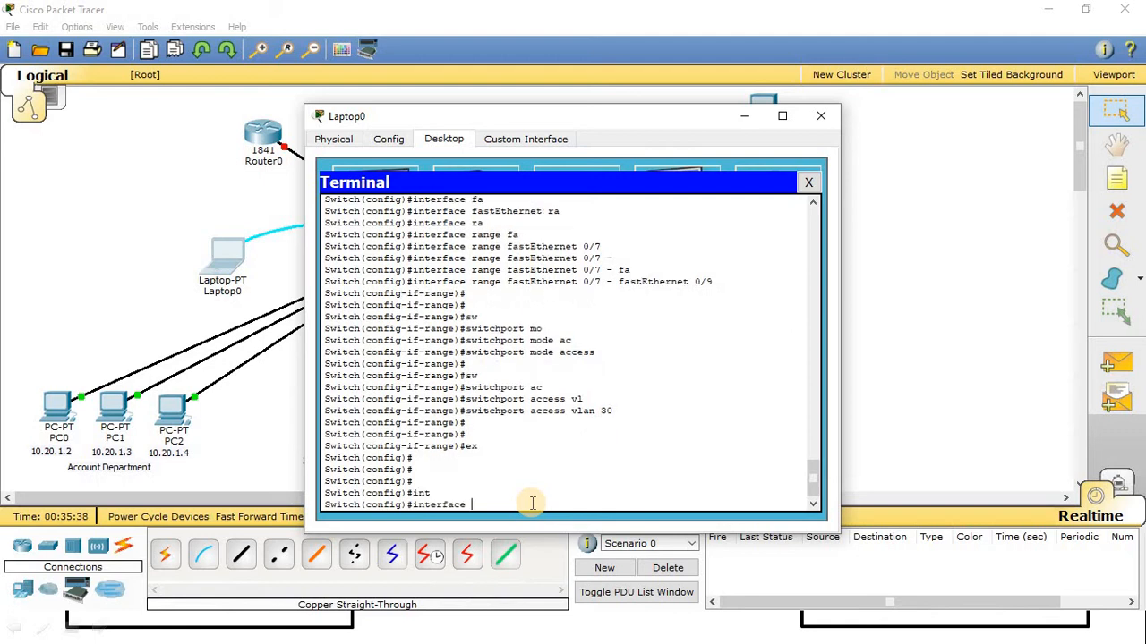
pyautogui.write('ra')
pyautogui.press('Tab')
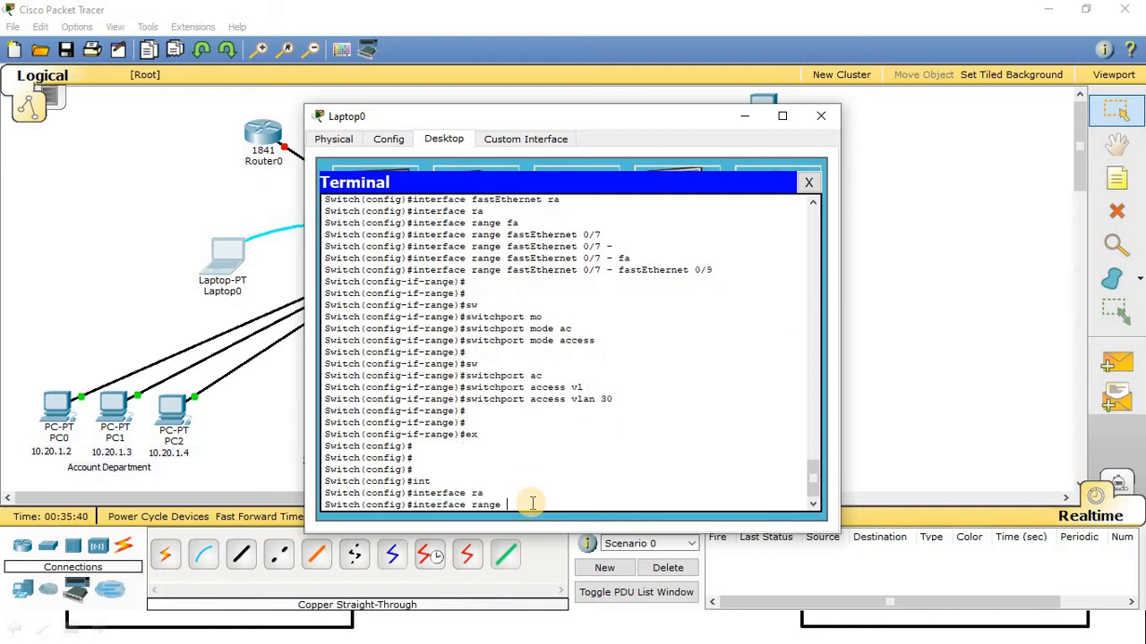
pyautogui.write('fa')
pyautogui.press('Tab')
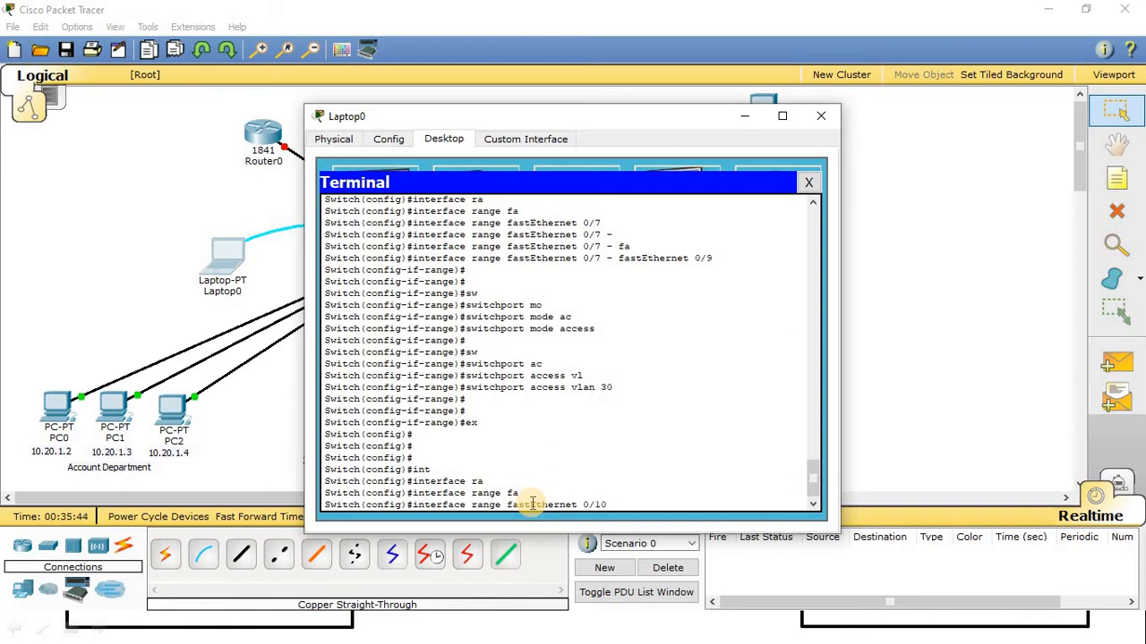
pyautogui.write('0/10 -')
pyautogui.press('Tab')
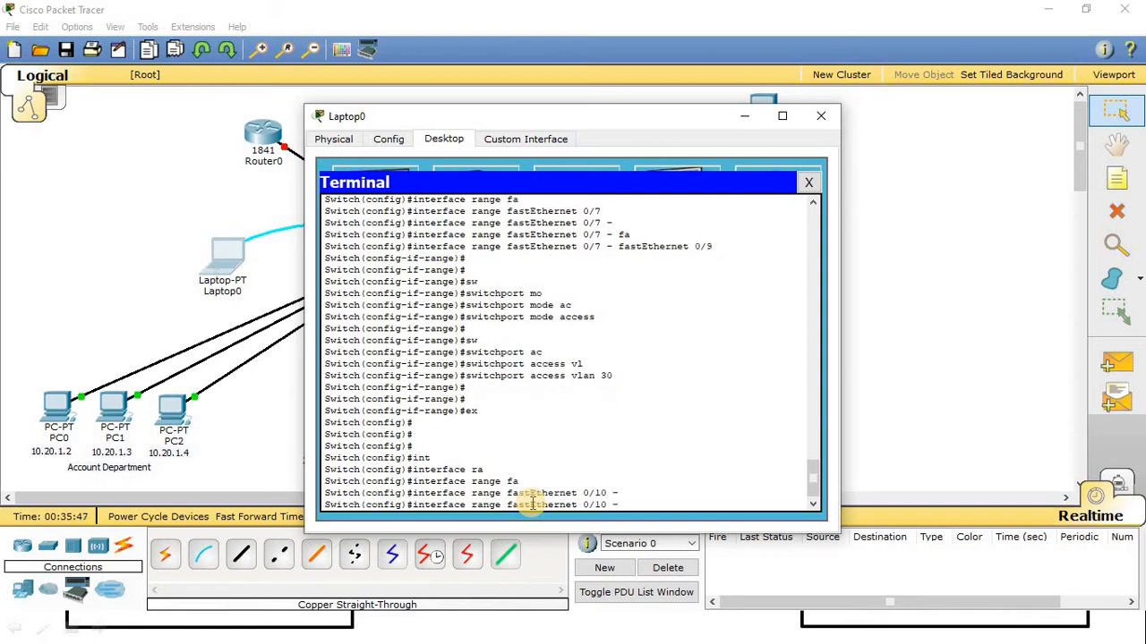
pyautogui.write('fa')
pyautogui.press('Tab')
pyautogui.write('0/1')
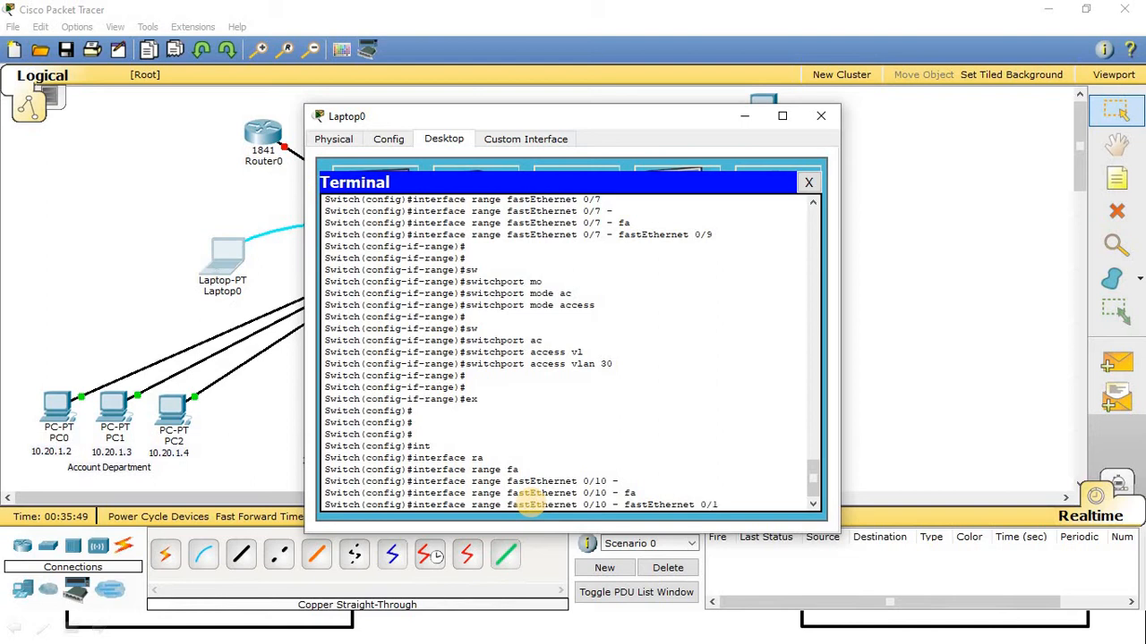
pyautogui.write('2')
pyautogui.press('Return')
pyautogui.press('Return')
pyautogui.press('Return')
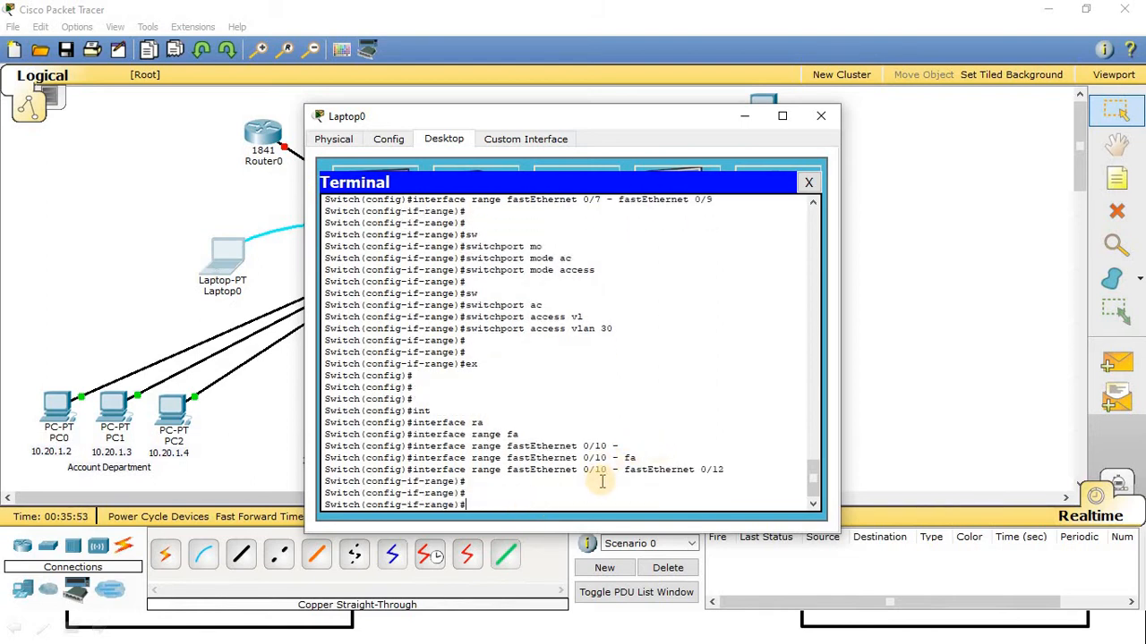
# Set ports fastEthernet 0/10 to 0/12 to access mode and assign them to VLAN 40 with switchport access vlan 40.
pyautogui.write('switchport mode access')
pyautogui.press('Return')
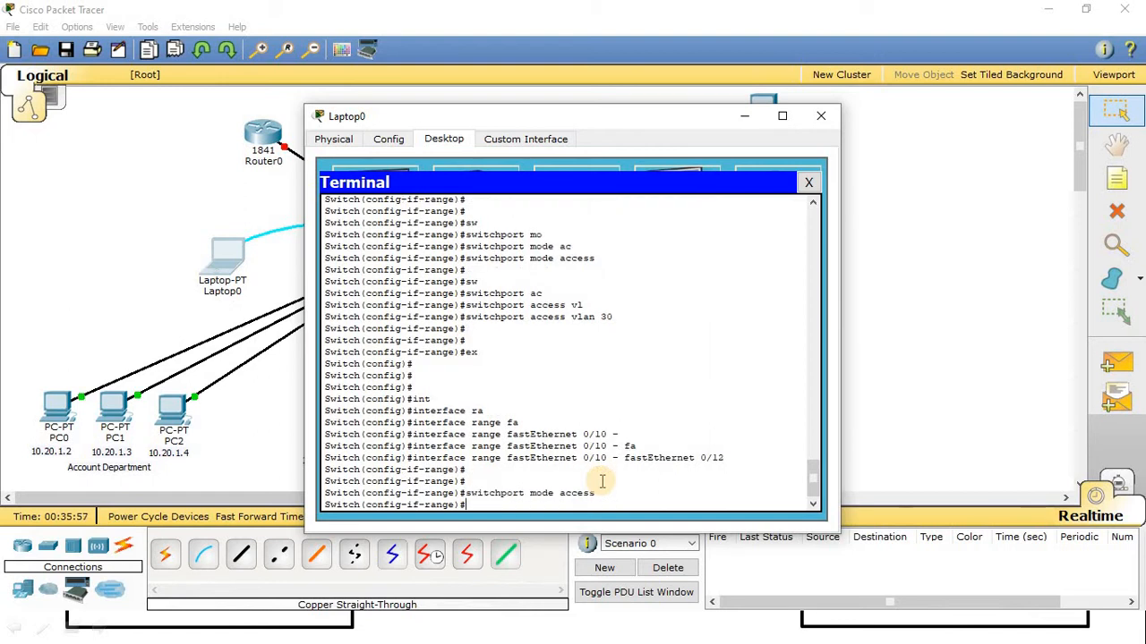
pyautogui.press('Up')
pyautogui.press('Up')
pyautogui.press('Up')
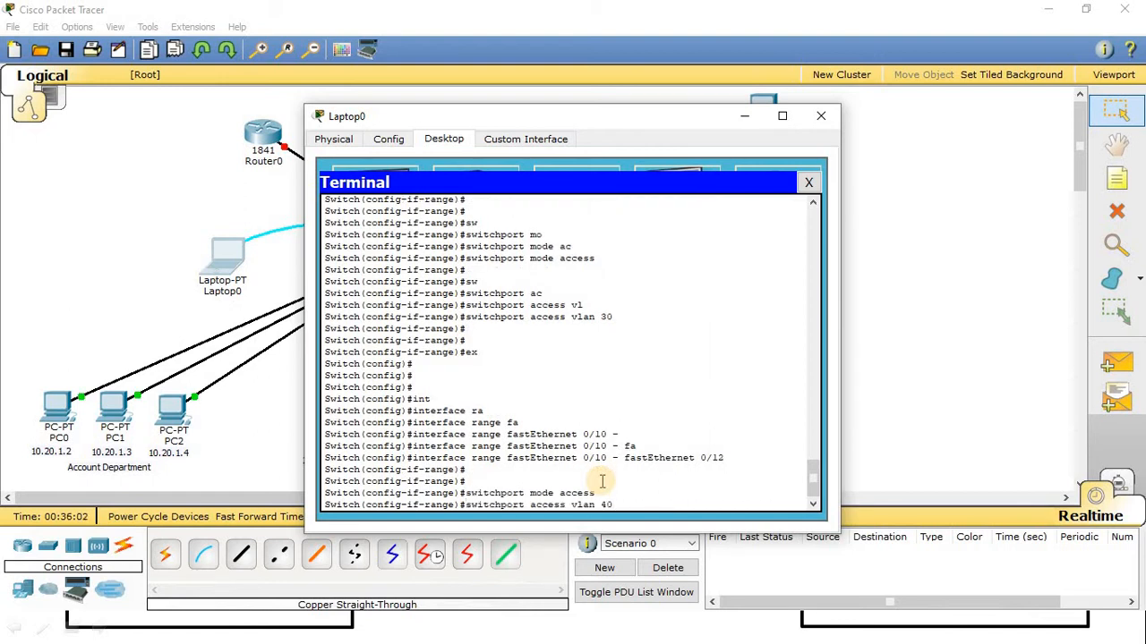
pyautogui.press('Return')
pyautogui.press('Return')
pyautogui.press('Return')
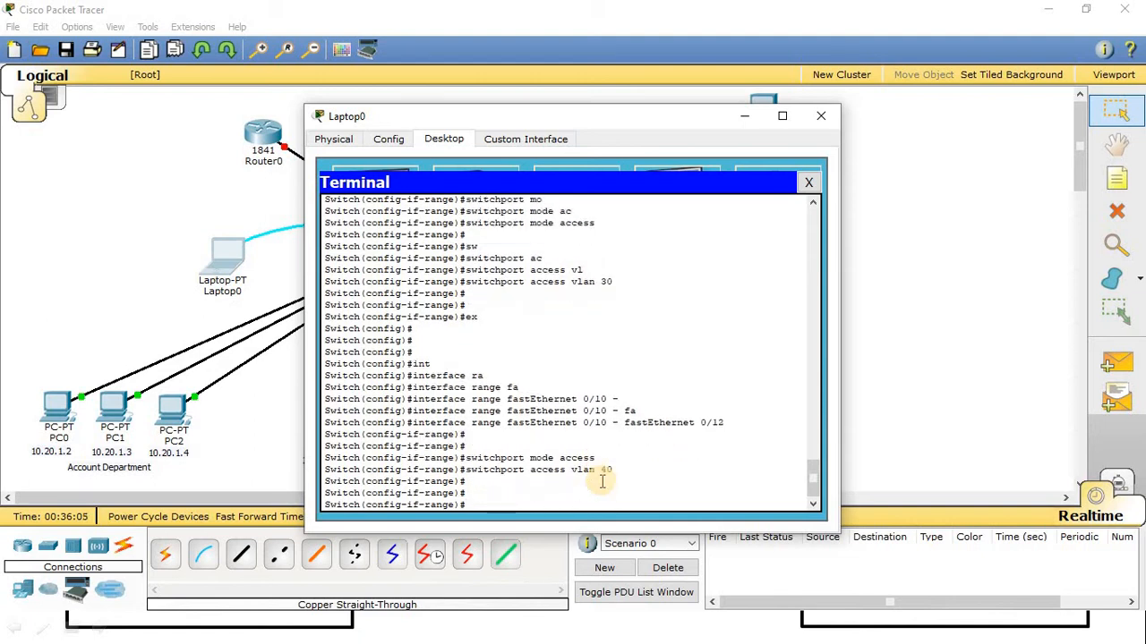
# Exit the interface range and global configuration modes to return to the switch's privileged mode.
pyautogui.press('Return')
pyautogui.press('Return')
pyautogui.write('ex')
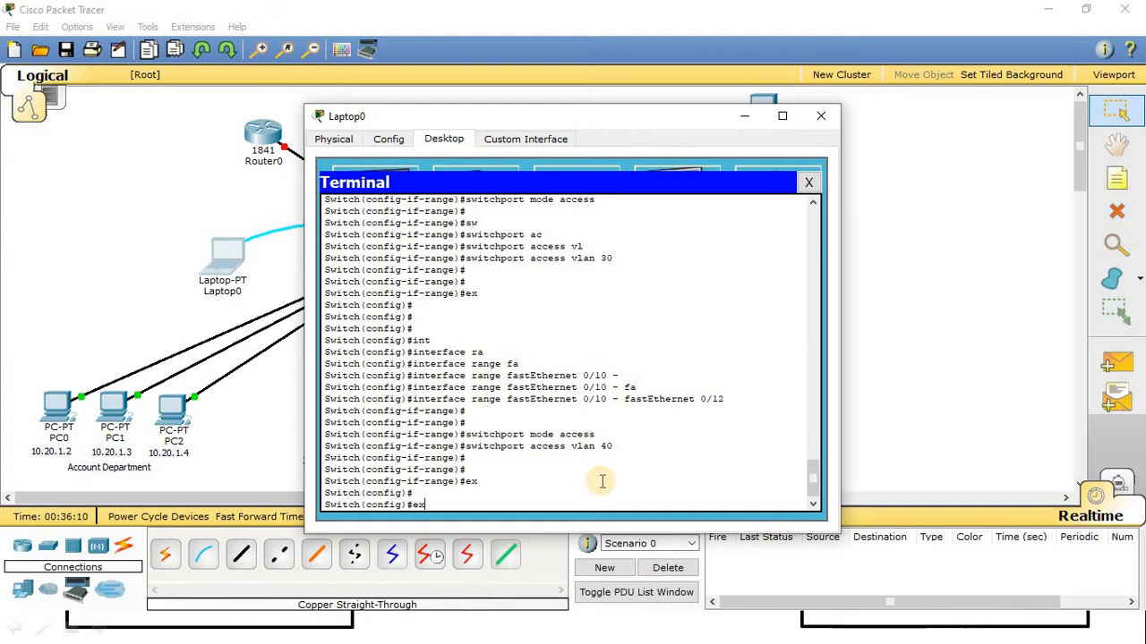
pyautogui.press('Return')
pyautogui.press('Return')
pyautogui.press('Return')
pyautogui.press('Return')
pyautogui.press('Return')
# Display the VLAN table with show vlan, examine the ports assigned to each VLAN and the default VLAN, and page through to the end.
pyautogui.write('sh')
pyautogui.press('Tab')
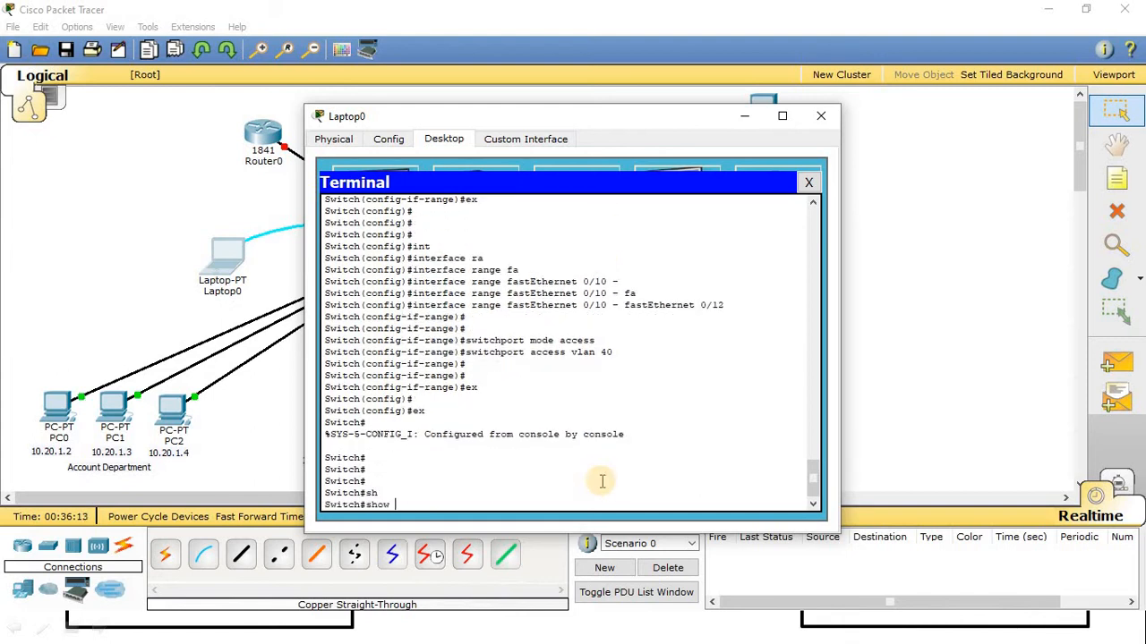
pyautogui.write('vl')
pyautogui.press('Tab')
pyautogui.press('Return')
pyautogui.moveTo(326, 315); pyautogui.dragTo(764, 347)
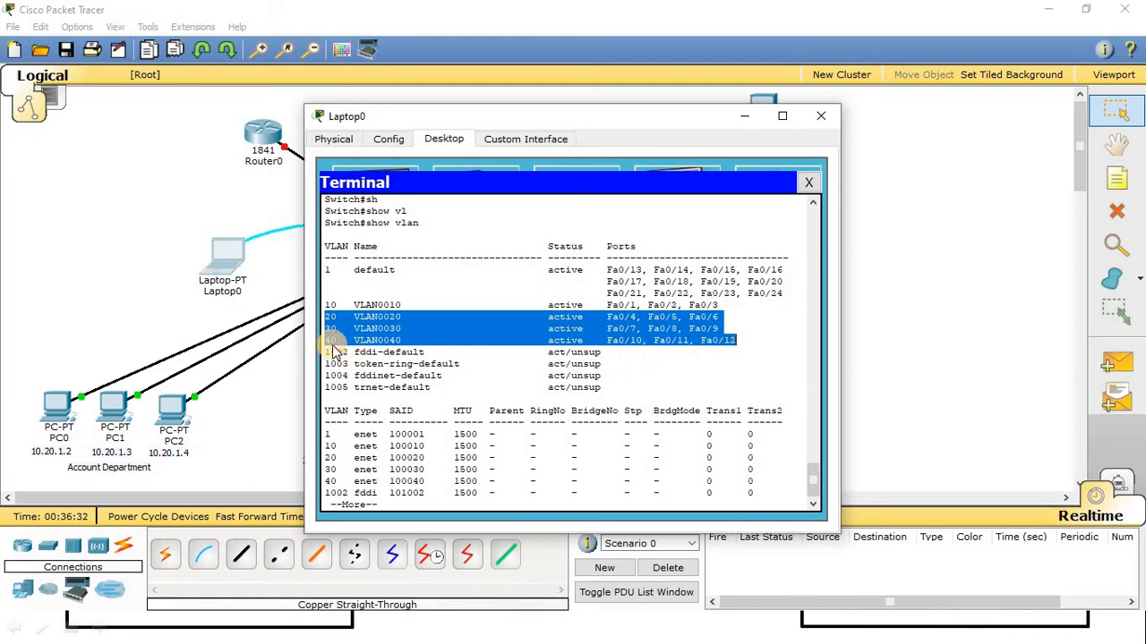
pyautogui.click(664, 329)
pyautogui.moveTo(327, 270); pyautogui.dragTo(799, 292)
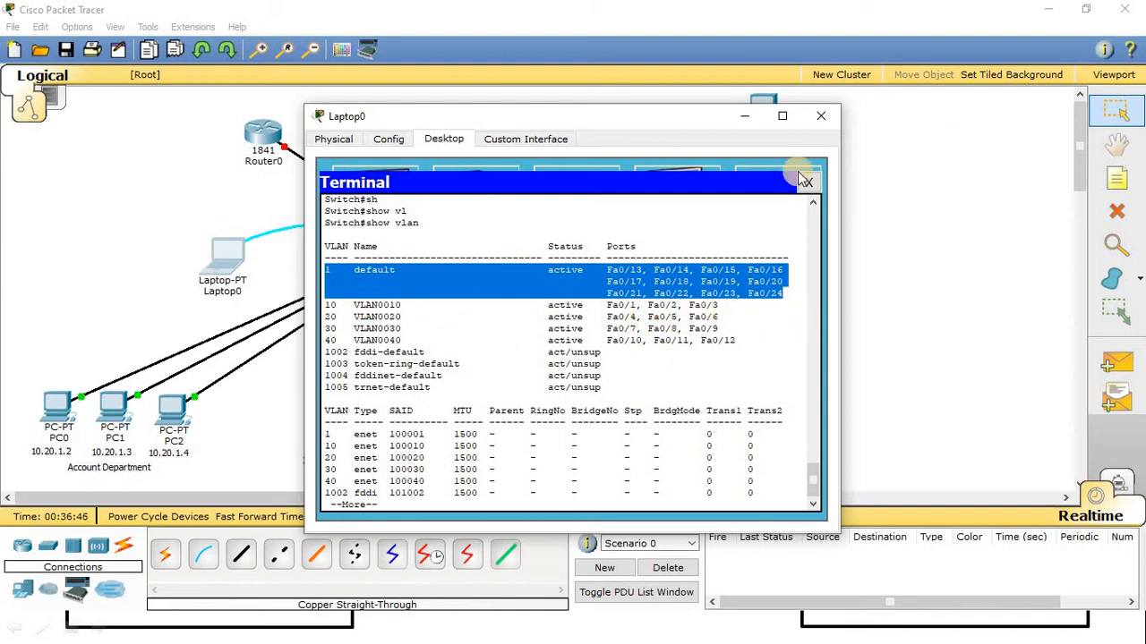
pyautogui.press('Return')
pyautogui.press('Return')
pyautogui.press('Return')
pyautogui.press('Return')
pyautogui.press('Return')
pyautogui.press('Return')
pyautogui.press('Return')
pyautogui.press('Return')
pyautogui.press('Return')
pyautogui.press('Return')
pyautogui.press('Return')
pyautogui.press('Return')
pyautogui.press('Return')
pyautogui.press('Return')
# Save the switch's running configuration with the write command.
pyautogui.write('sr')
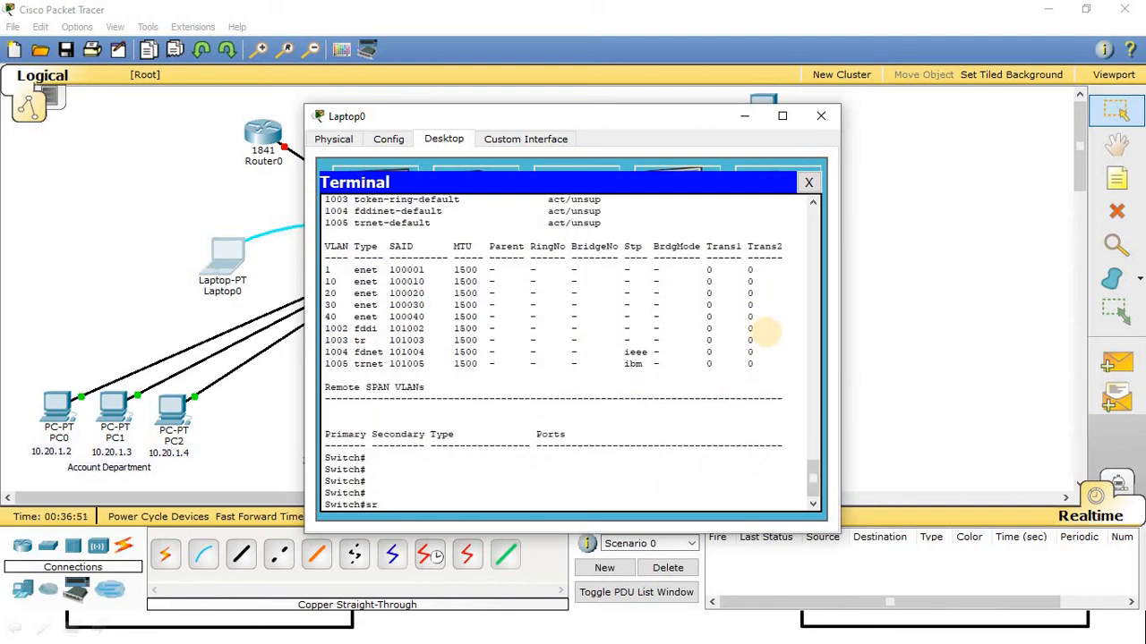
pyautogui.press('Tab')
pyautogui.press('BackSpace')
pyautogui.press('BackSpace')
pyautogui.write('wr')
pyautogui.press('Tab')
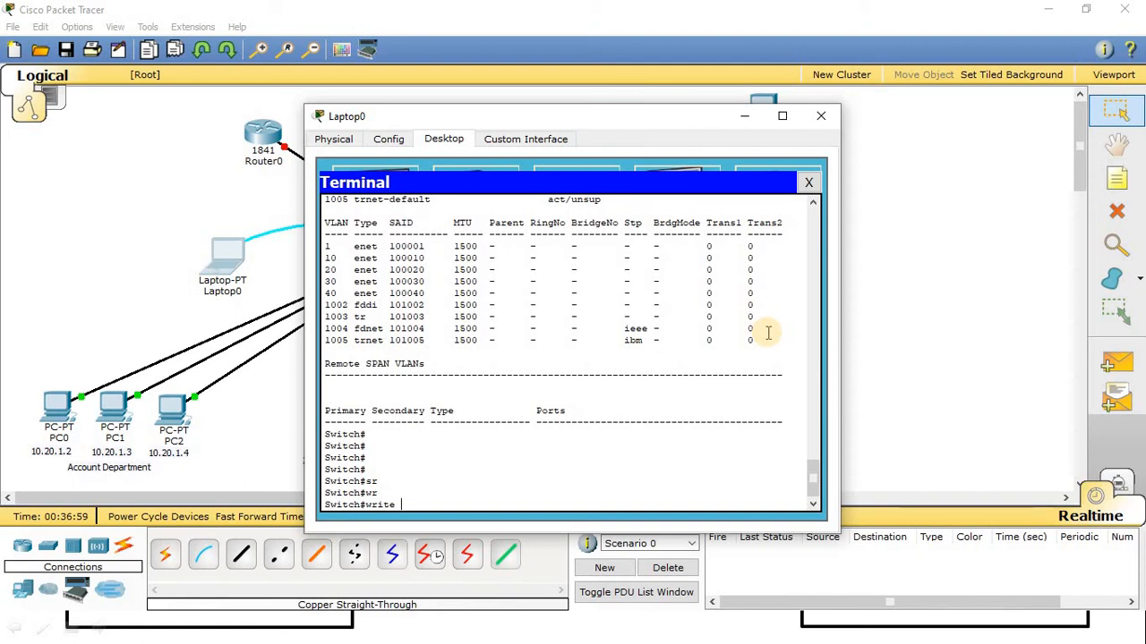
pyautogui.press('Return')
pyautogui.press('Return')
pyautogui.press('Return')
pyautogui.press('Return')
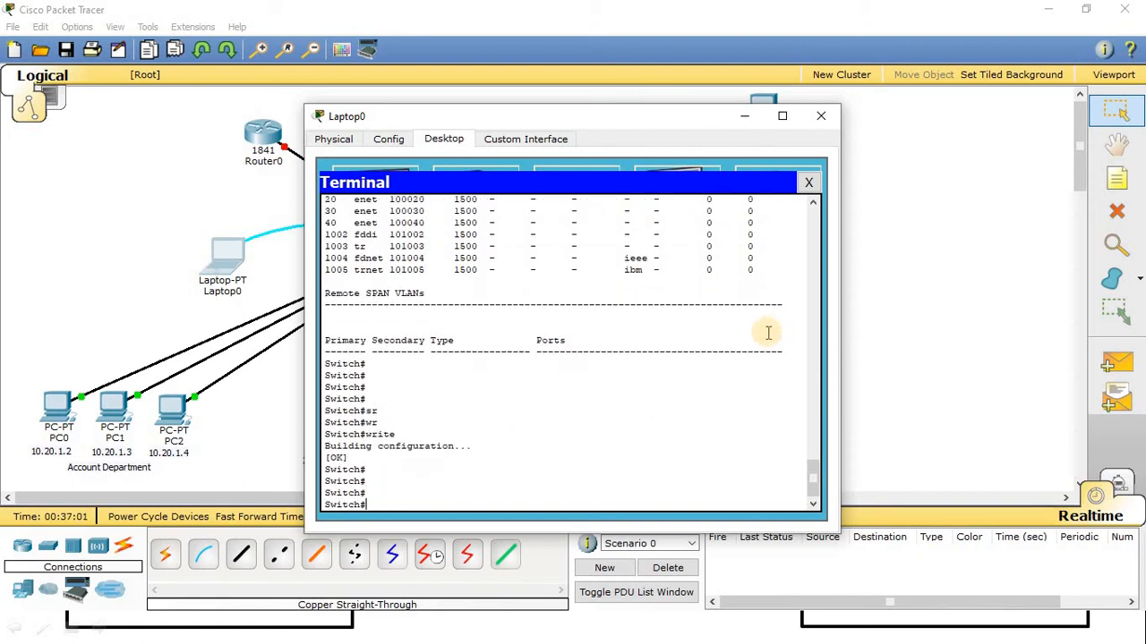
# Log out of the switch's console session with exit and close Laptop0's window.
pyautogui.write('ex')
pyautogui.press('Tab')
pyautogui.press('Tab')
pyautogui.press('Tab')
pyautogui.press('Return')
pyautogui.press('Return')
pyautogui.press('Return')
pyautogui.click(820, 116)
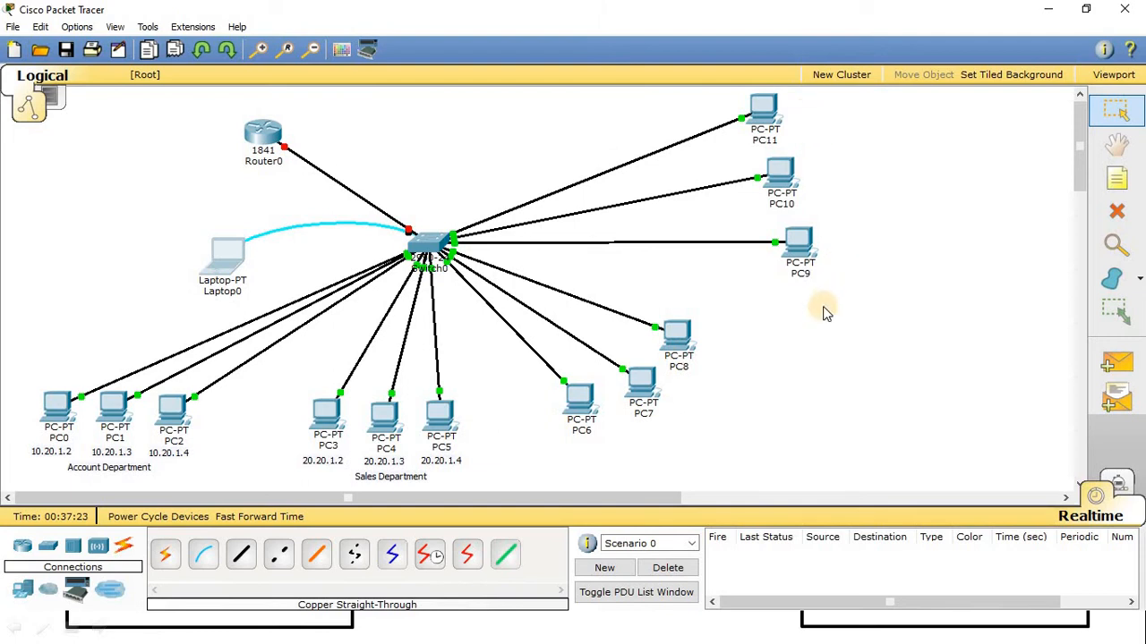
# Add two Server-PT devices to the topology and place them side by side above the switch.
pyautogui.click(22, 593)
pyautogui.click(241, 556)
pyautogui.click(519, 135)
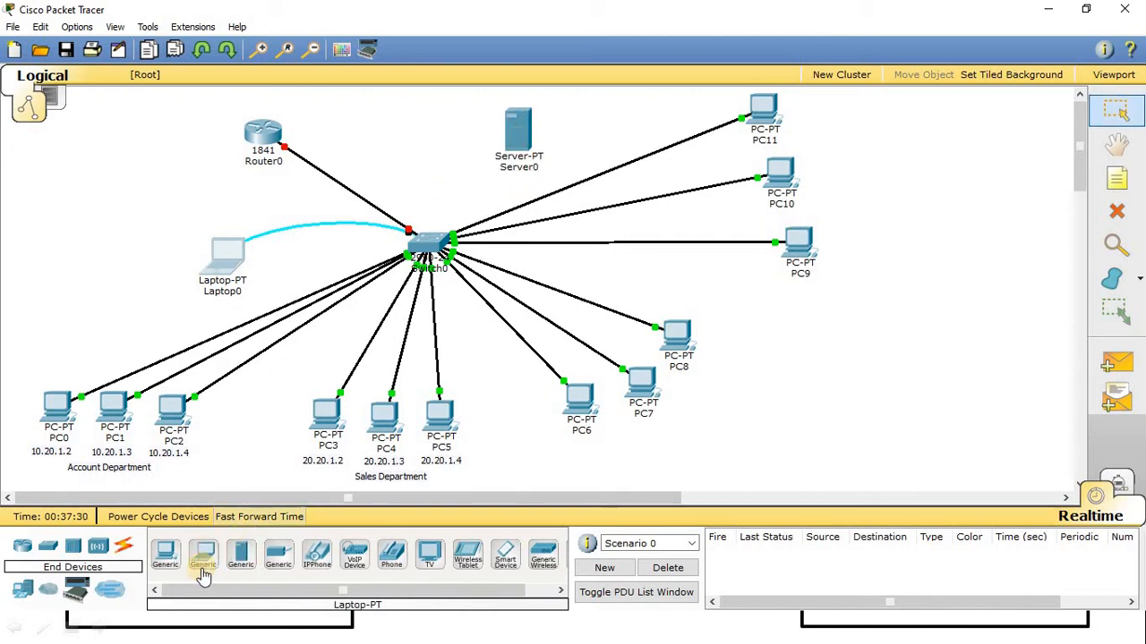
pyautogui.click(246, 555)
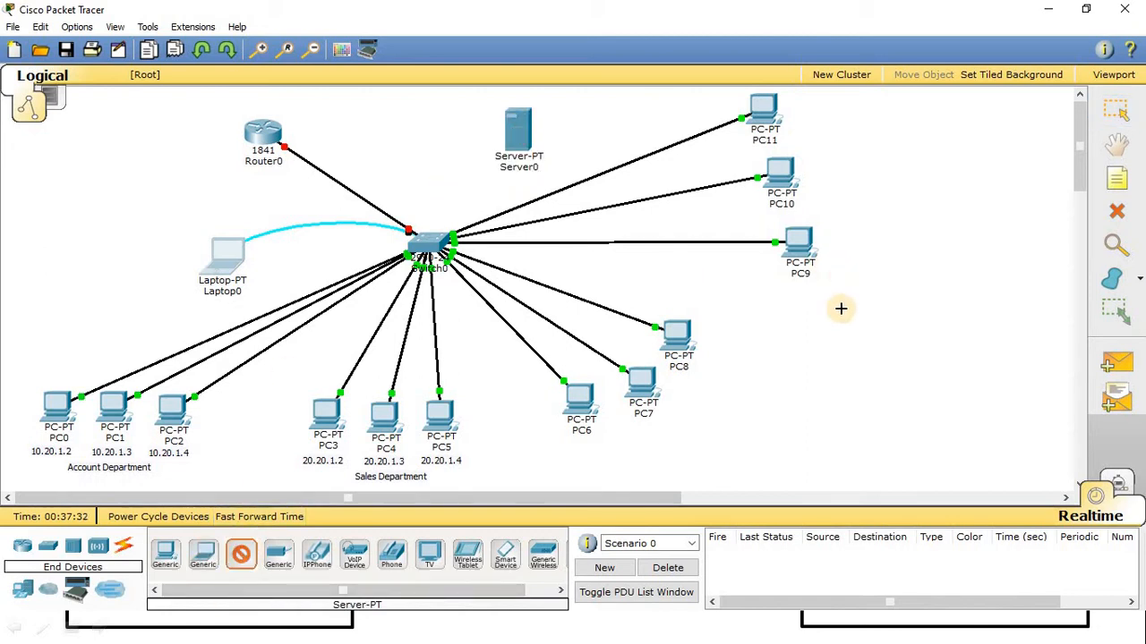
pyautogui.click(833, 357)
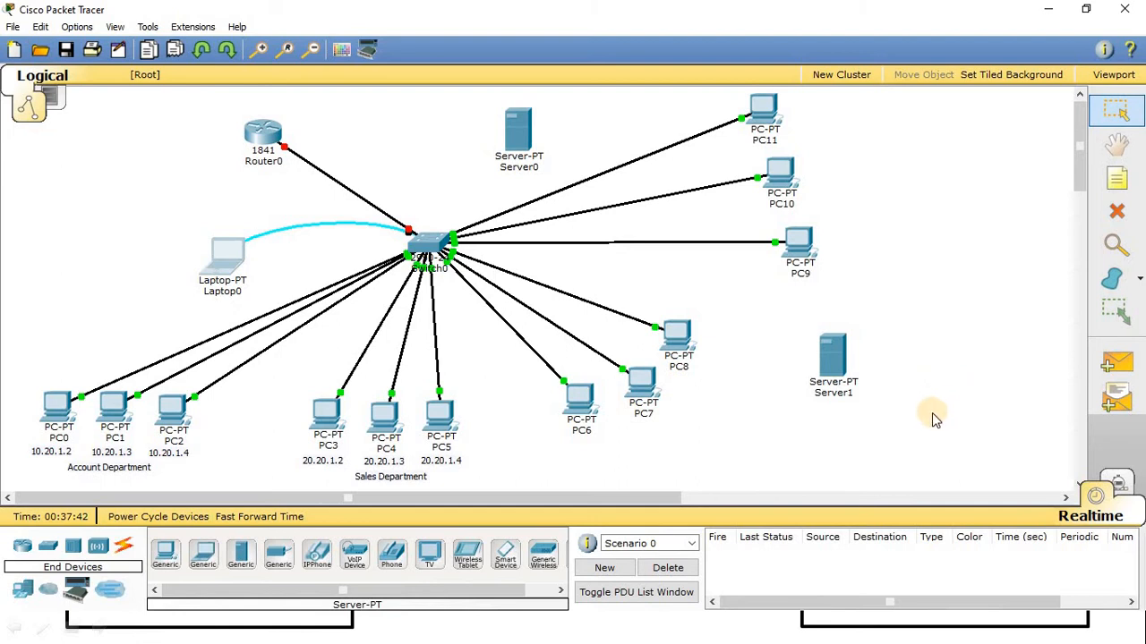
pyautogui.moveTo(544, 156)
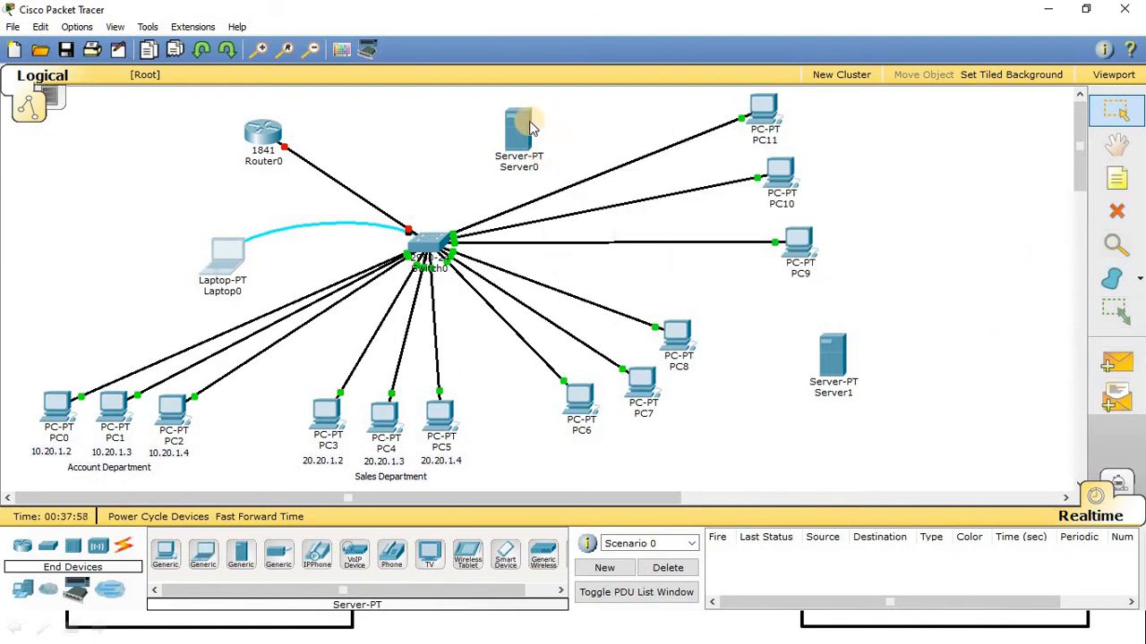
pyautogui.moveTo(528, 139); pyautogui.dragTo(489, 125)
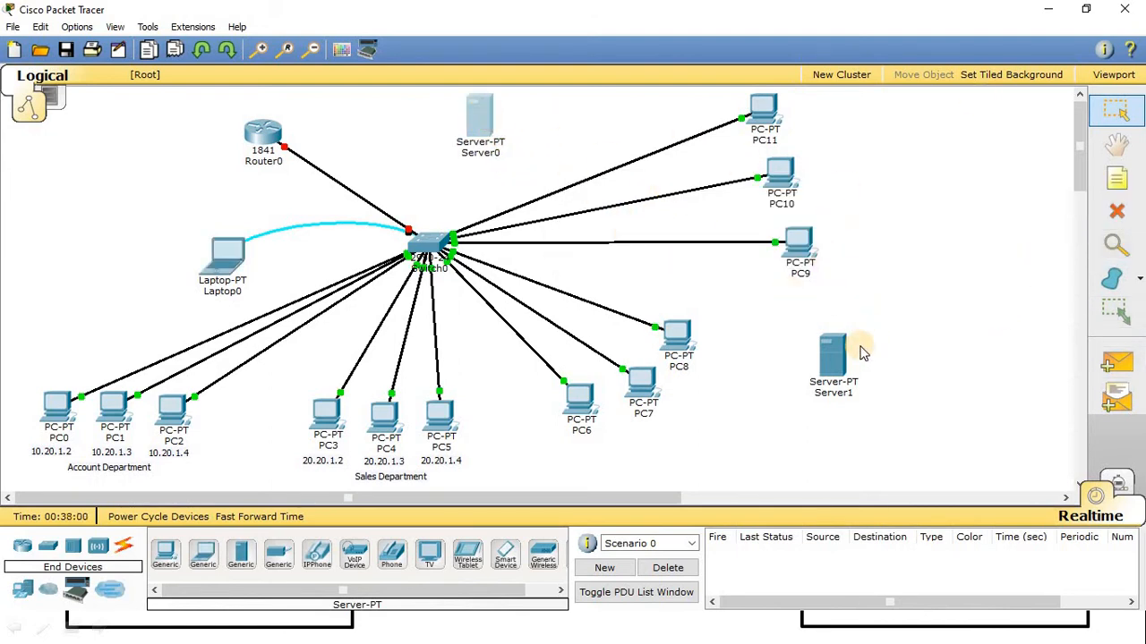
pyautogui.moveTo(833, 351); pyautogui.dragTo(827, 347)
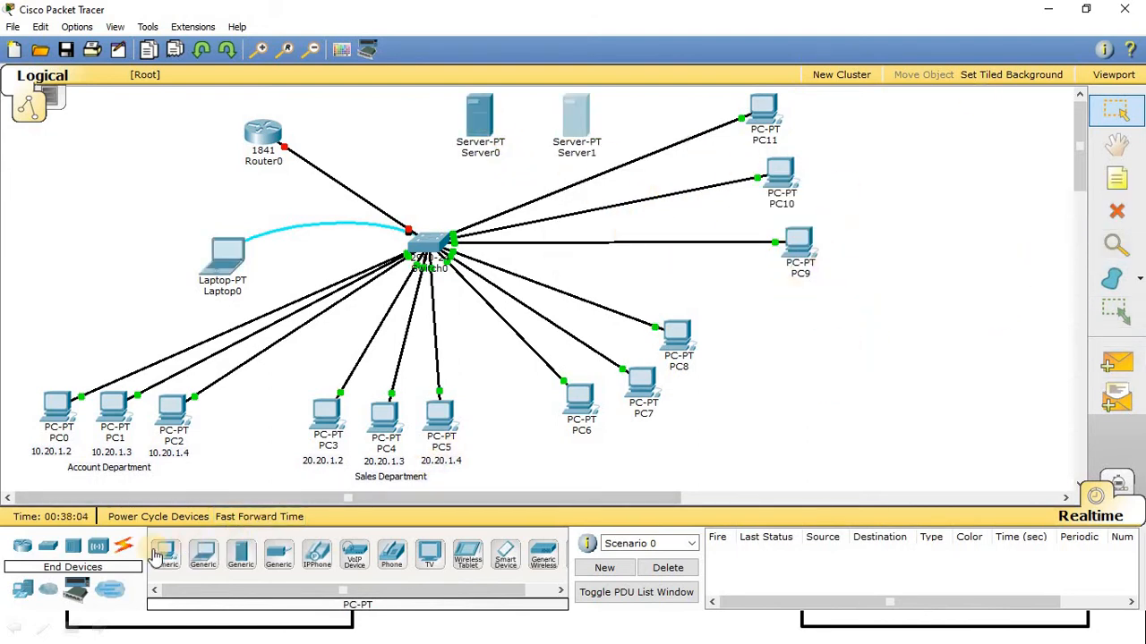
# Connect Server0 to the switch's FastEthernet0/13 port with a copper straight-through cable.
pyautogui.click(124, 546)
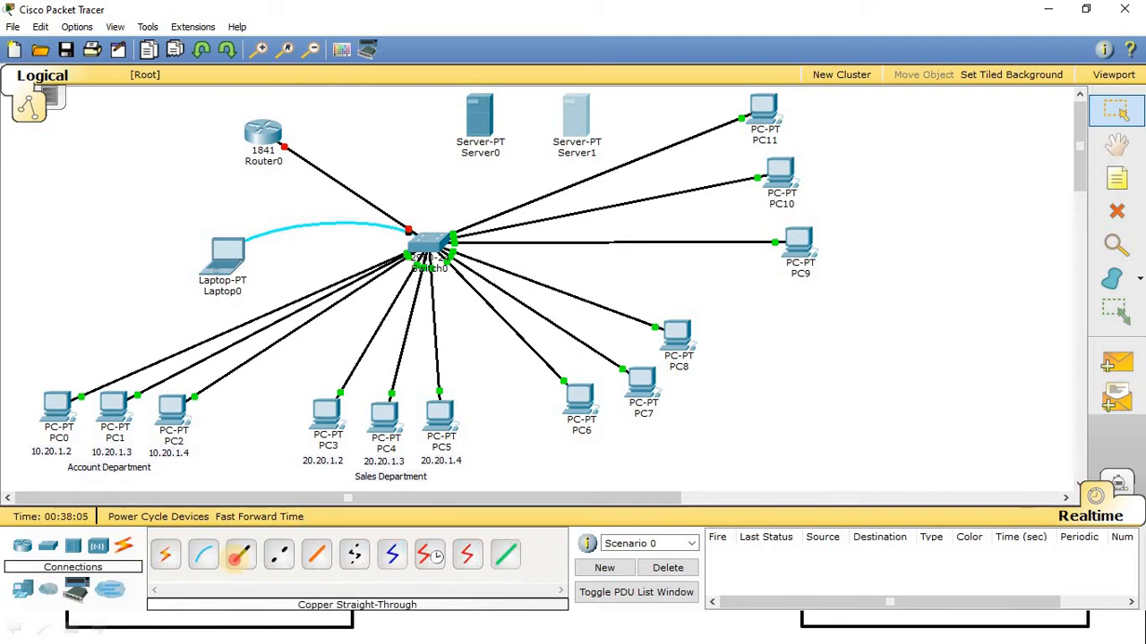
pyautogui.click(473, 112)
pyautogui.click(461, 104)
pyautogui.click(428, 239)
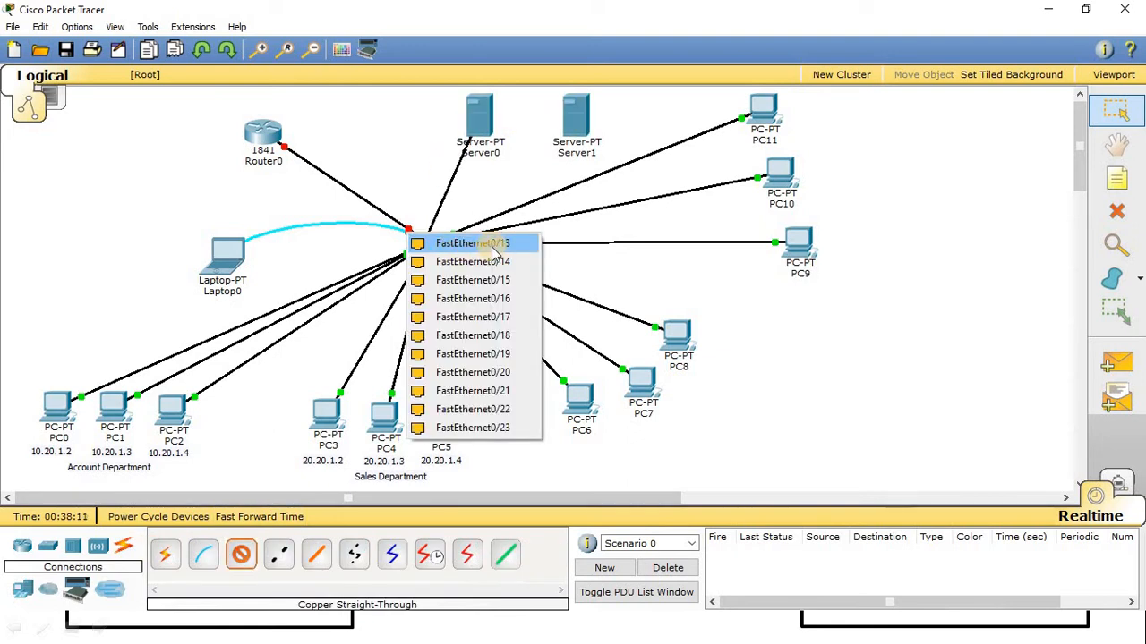
pyautogui.click(496, 243)
# Connect Server1 to a free FastEthernet port on the switch with a copper straight-through cable.
pyautogui.click(240, 555)
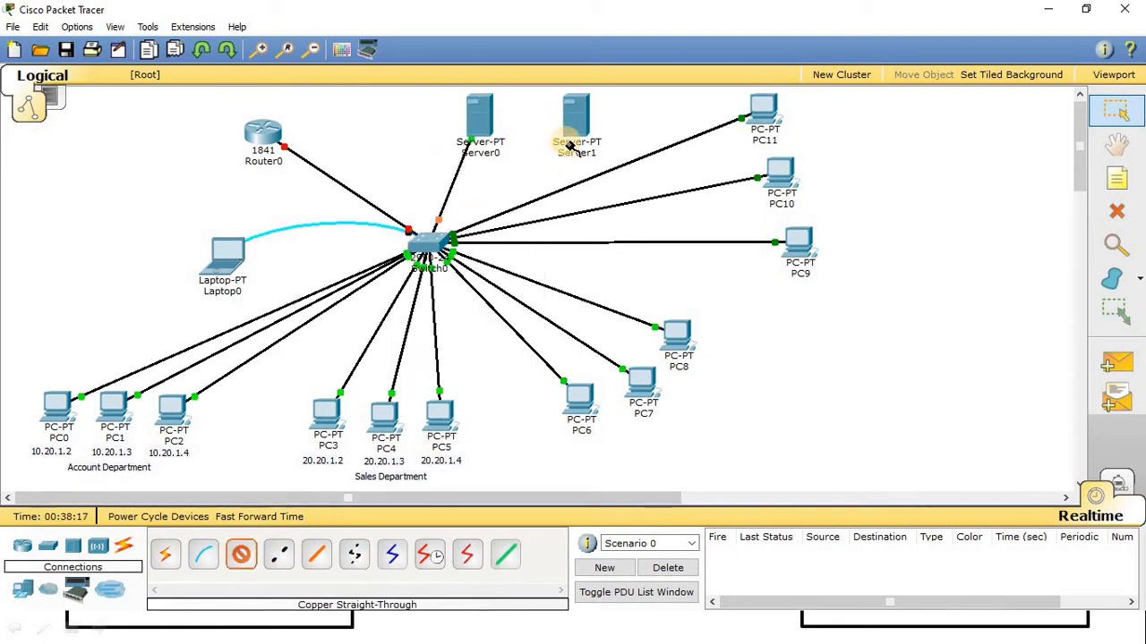
pyautogui.click(595, 105)
pyautogui.click(428, 239)
pyautogui.click(515, 243)
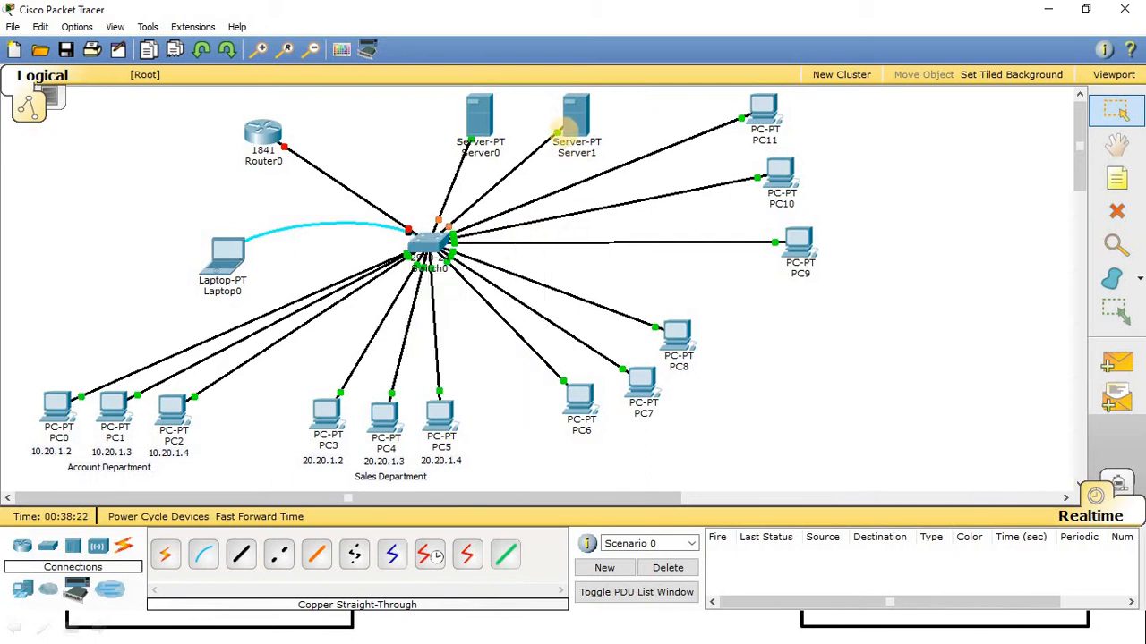
# Move Server0 next to PC8 and Server1 closer to PC11.
pyautogui.moveTo(476, 121); pyautogui.dragTo(742, 316)
pyautogui.moveTo(582, 116); pyautogui.dragTo(628, 119)
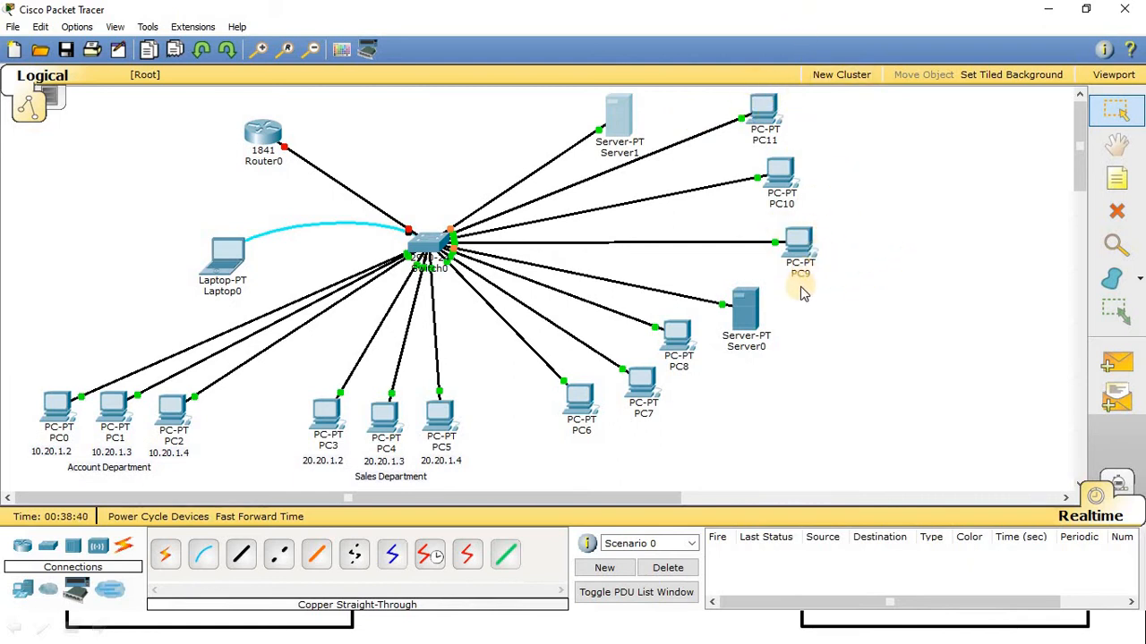
# Delete the cables that connect Server0 and Server1 to the switch.
pyautogui.moveTo(741, 320)
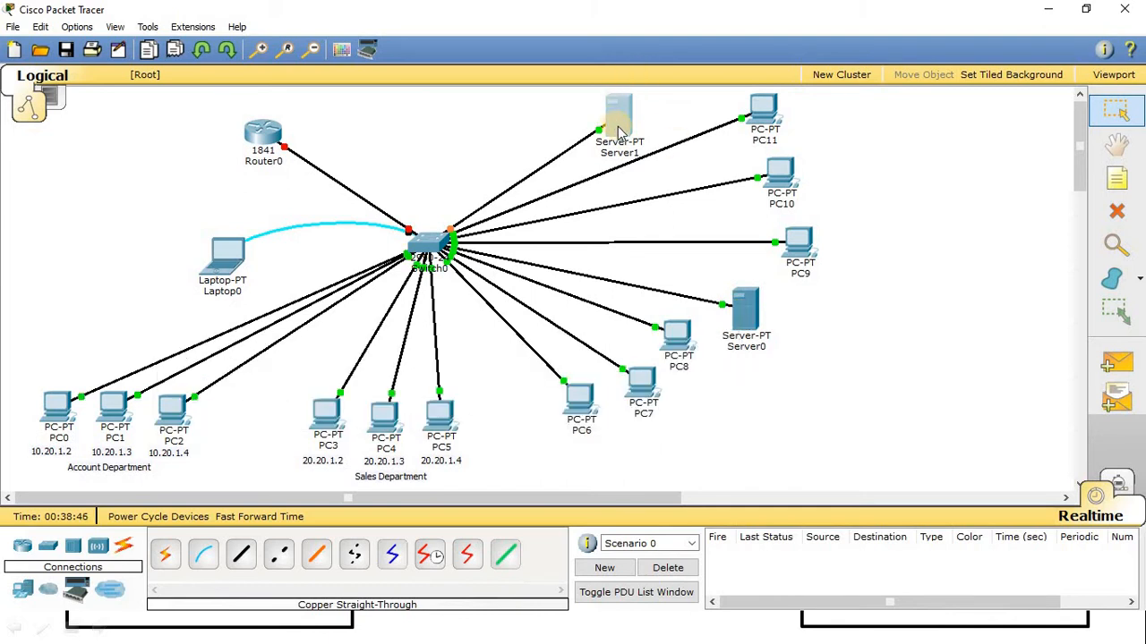
pyautogui.click(1117, 213)
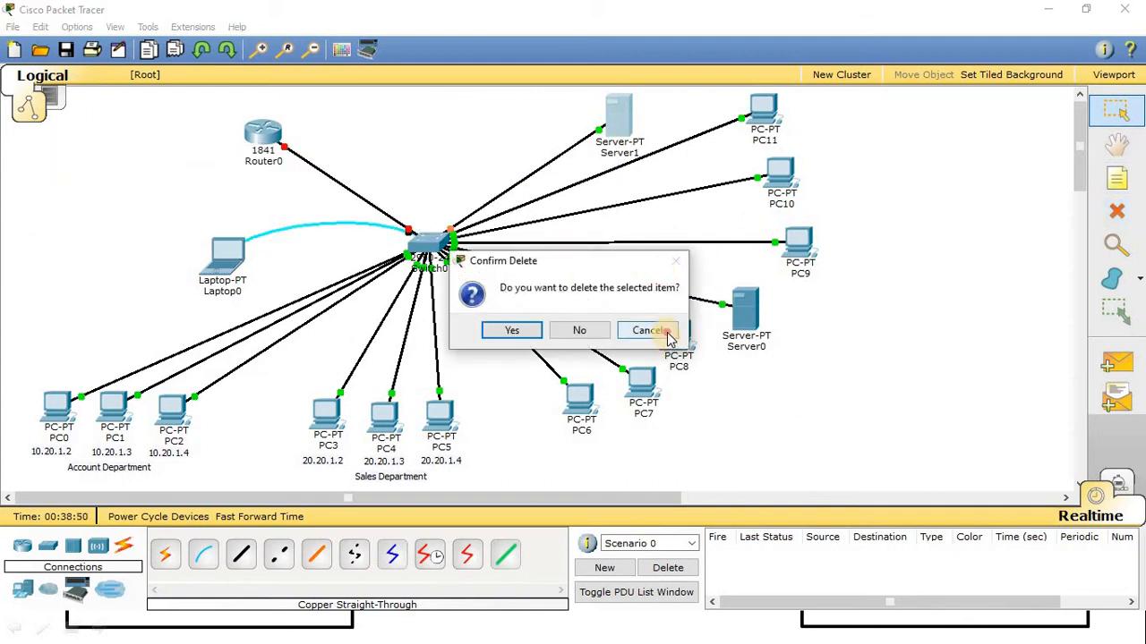
pyautogui.press('Return')
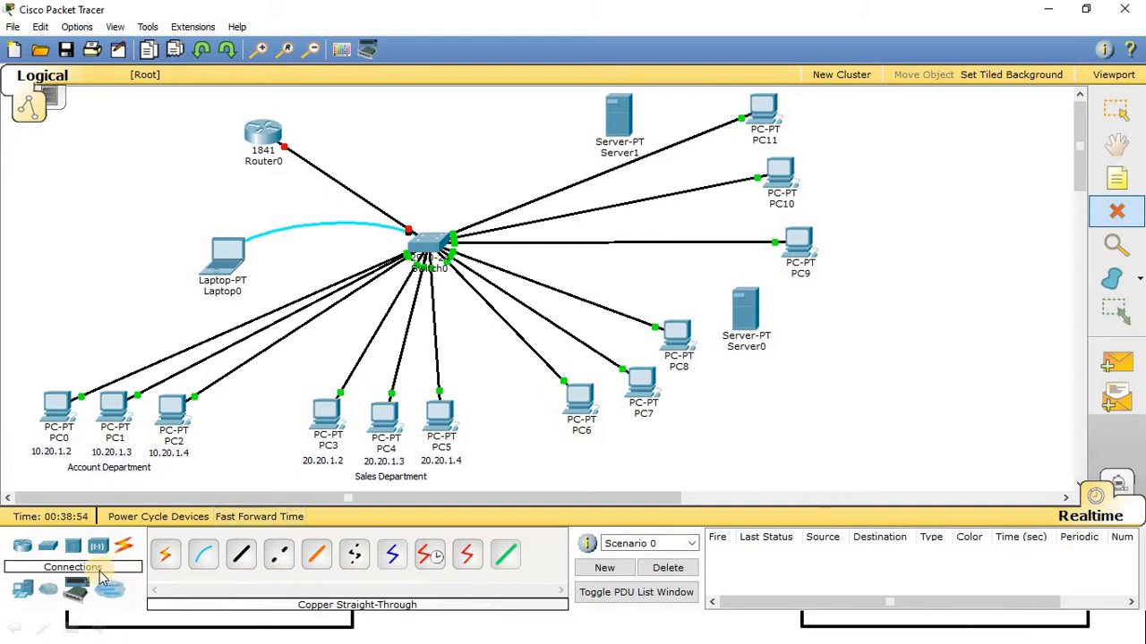
# Run a copper straight-through cable from the switch to Server0 beside PC8.
pyautogui.click(240, 554)
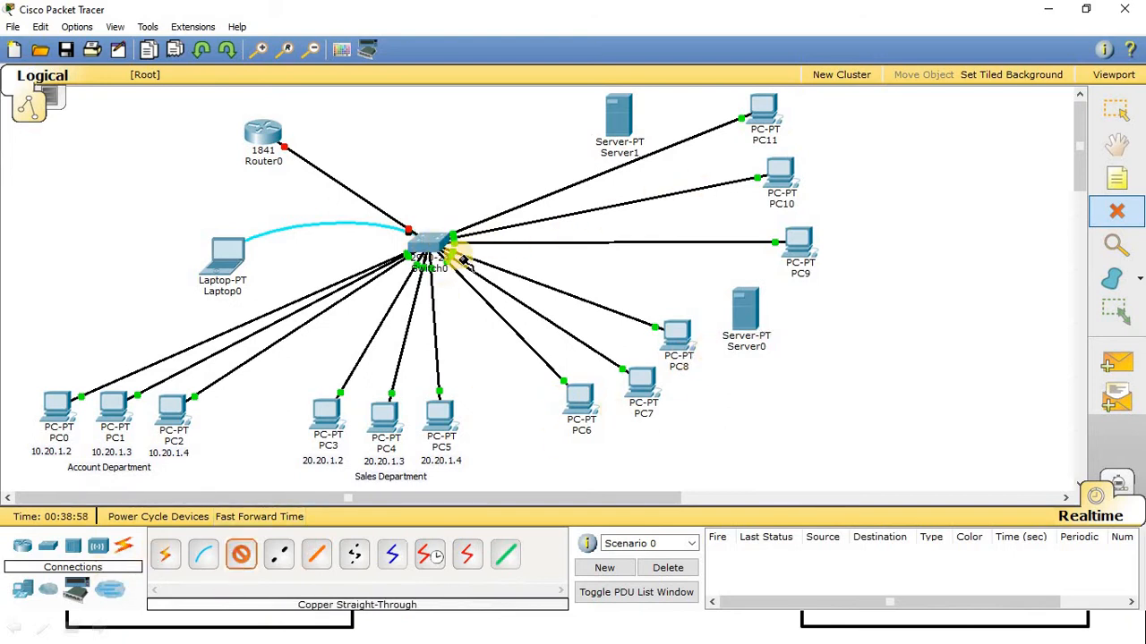
pyautogui.click(431, 244)
pyautogui.click(430, 244)
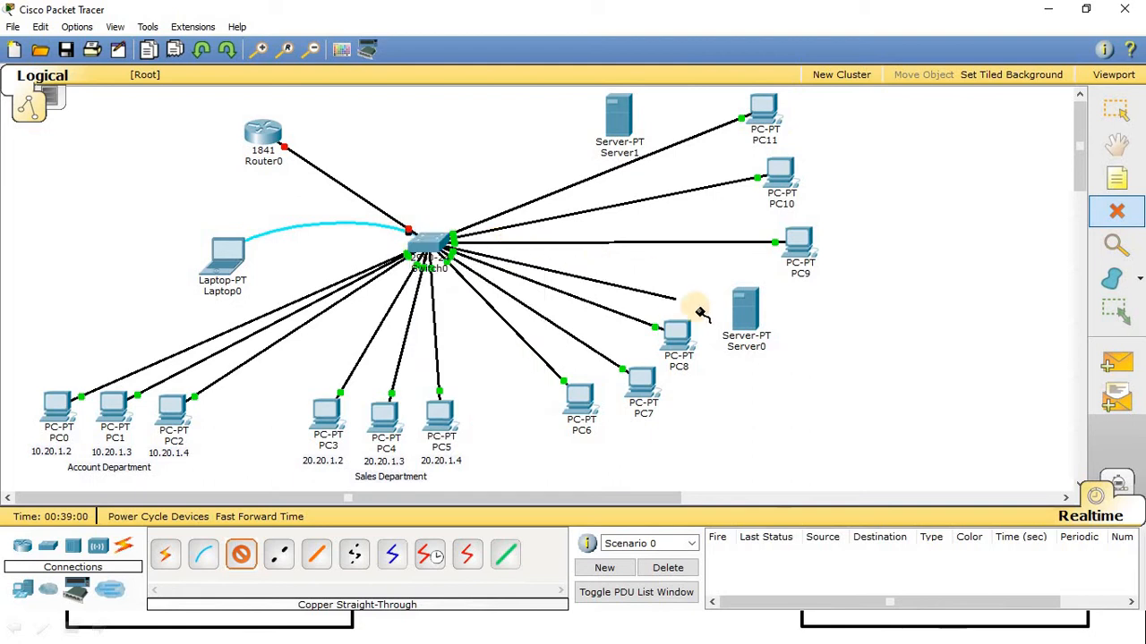
pyautogui.click(740, 307)
pyautogui.click(761, 301)
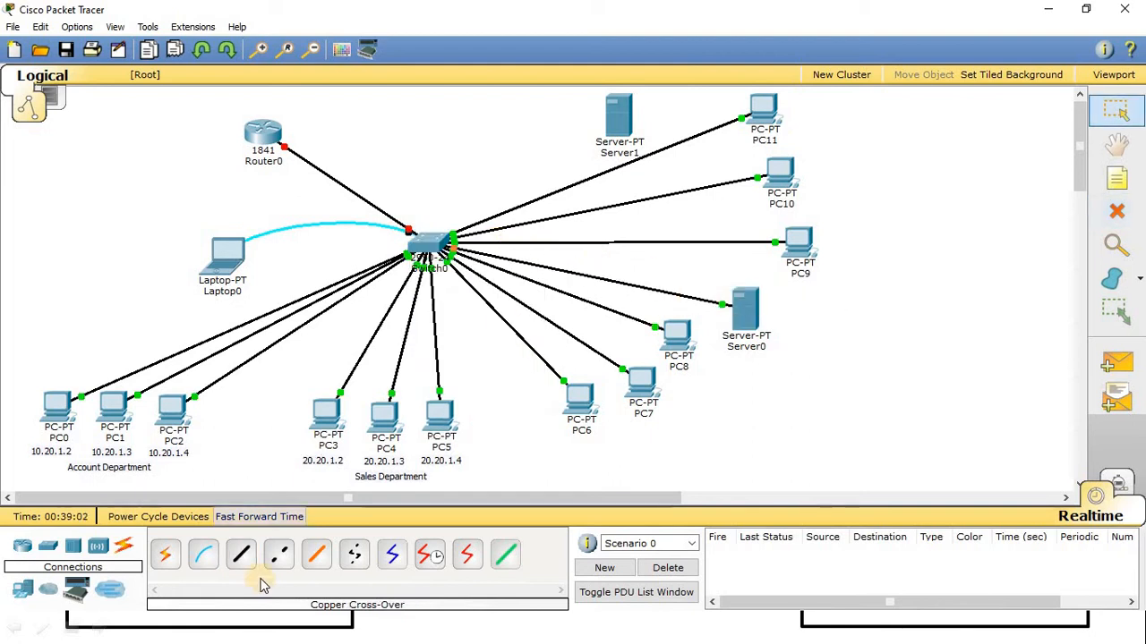
# Run a copper straight-through cable from the switch to Server1 near PC11.
pyautogui.click(241, 554)
pyautogui.click(419, 240)
pyautogui.click(497, 239)
pyautogui.click(620, 119)
pyautogui.click(640, 108)
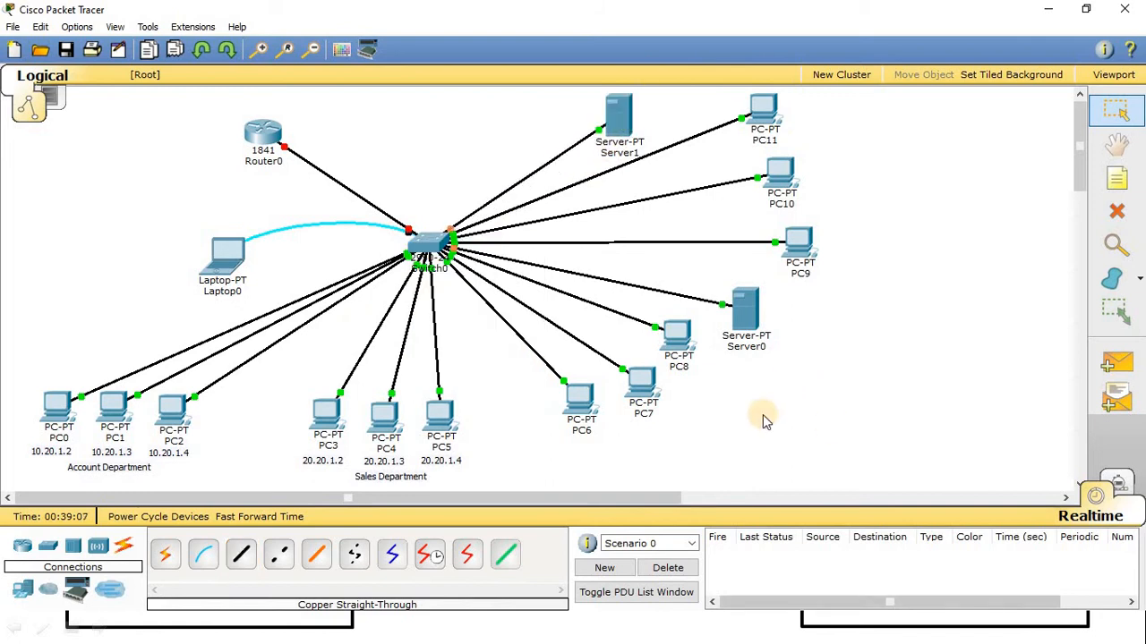
# Give Server0 the static IP address 30.20.1.2 with subnet mask 255.0.0.0 and close its window.
pyautogui.click(743, 308)
pyautogui.click(434, 140)
pyautogui.click(570, 297)
pyautogui.write('20.20.1.4')
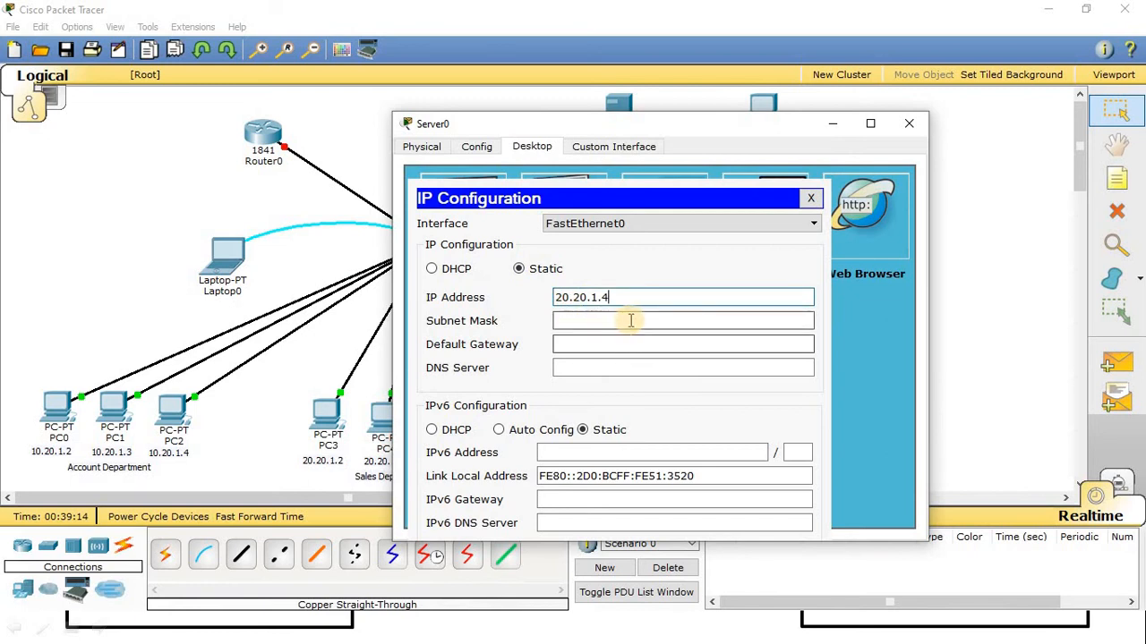
pyautogui.doubleClick(563, 297)
pyautogui.write('30.')
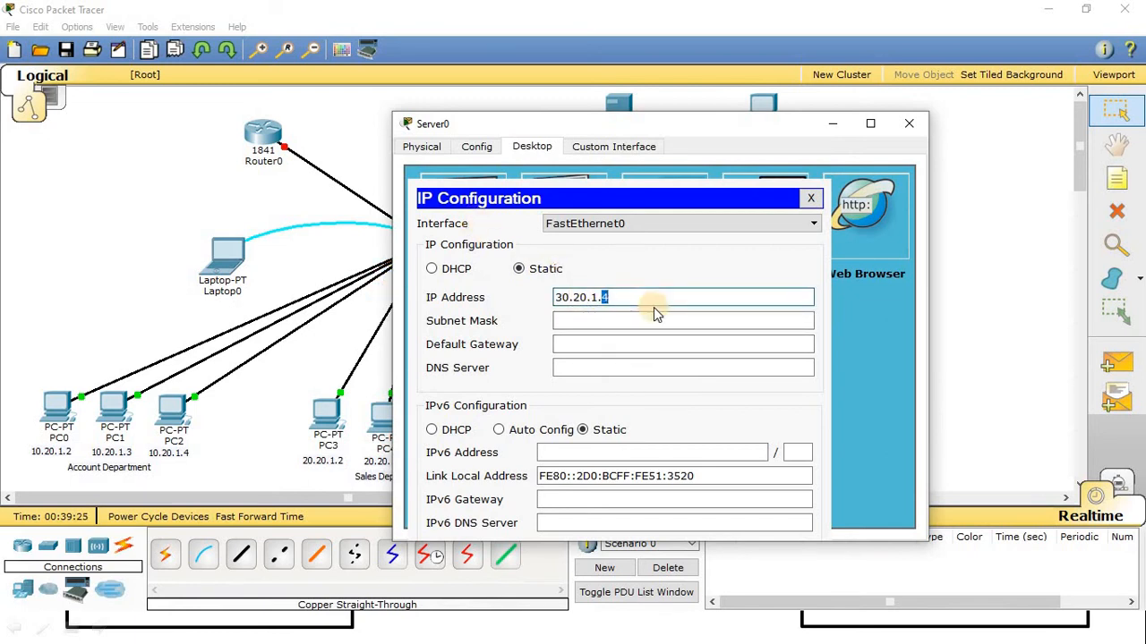
pyautogui.write('2')
pyautogui.click(588, 320)
pyautogui.moveTo(660, 300); pyautogui.dragTo(332, 259)
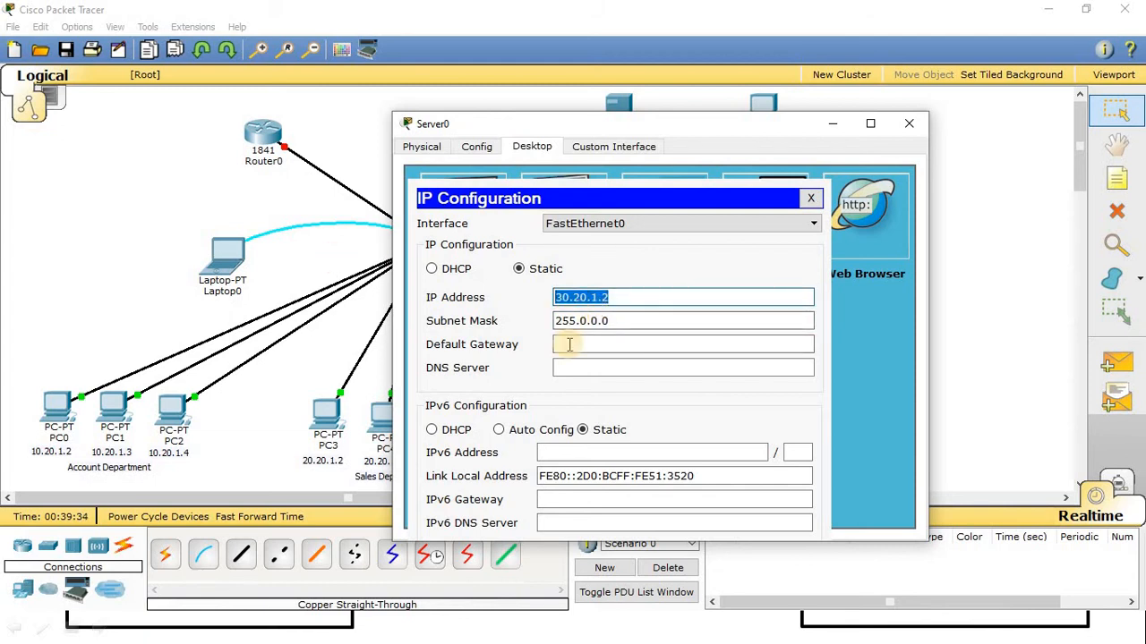
pyautogui.click(909, 123)
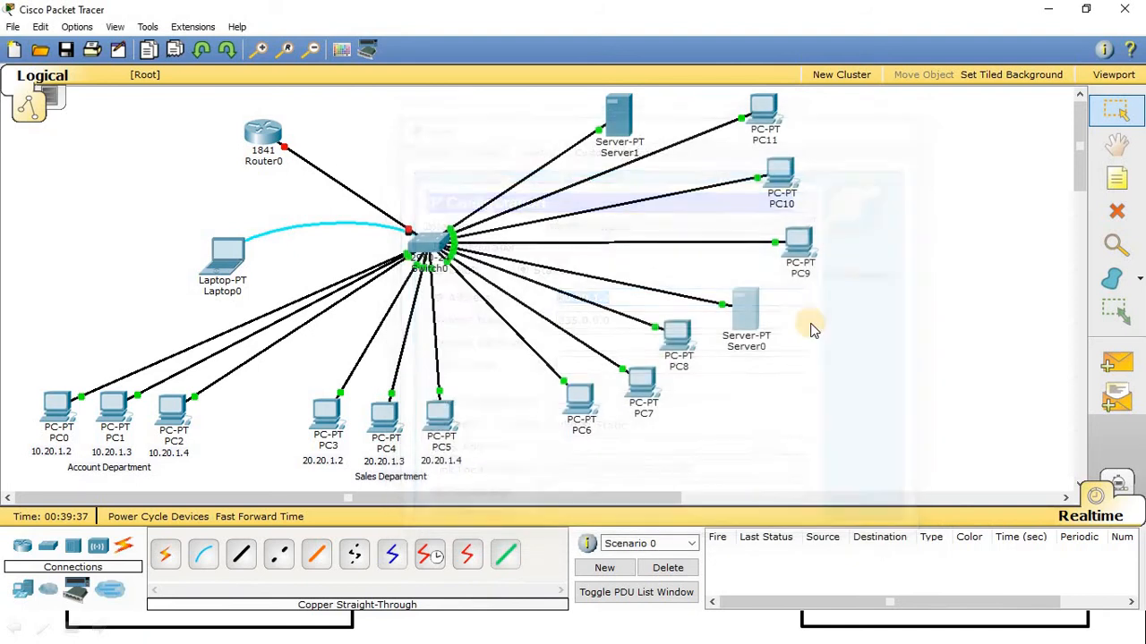
# Turn on the DHCP service on Server0.
pyautogui.click(750, 317)
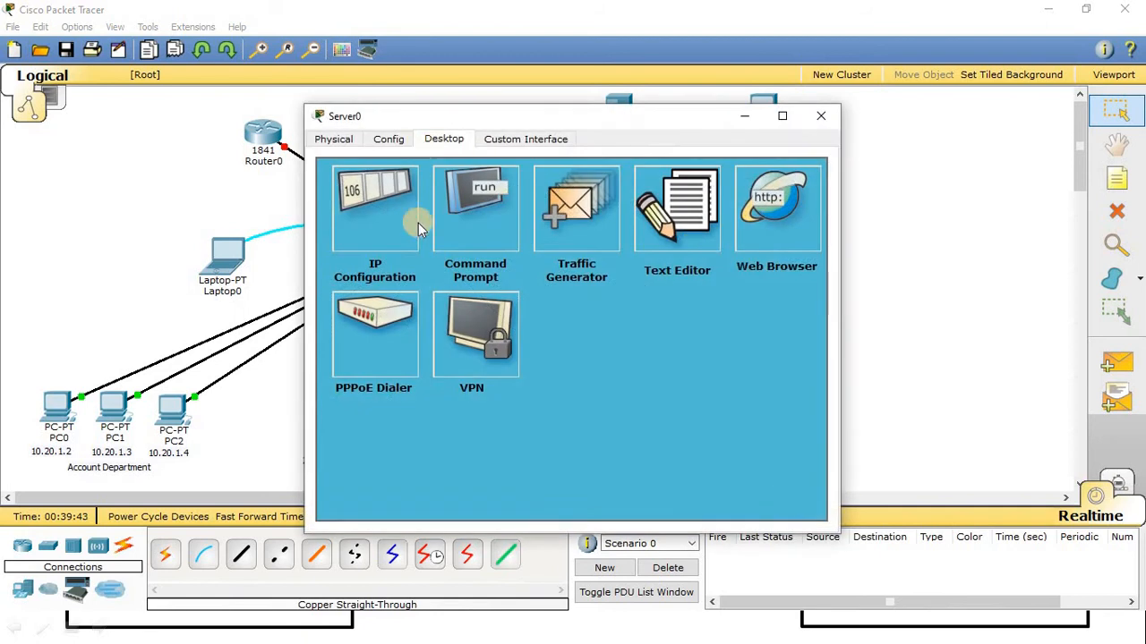
pyautogui.click(391, 140)
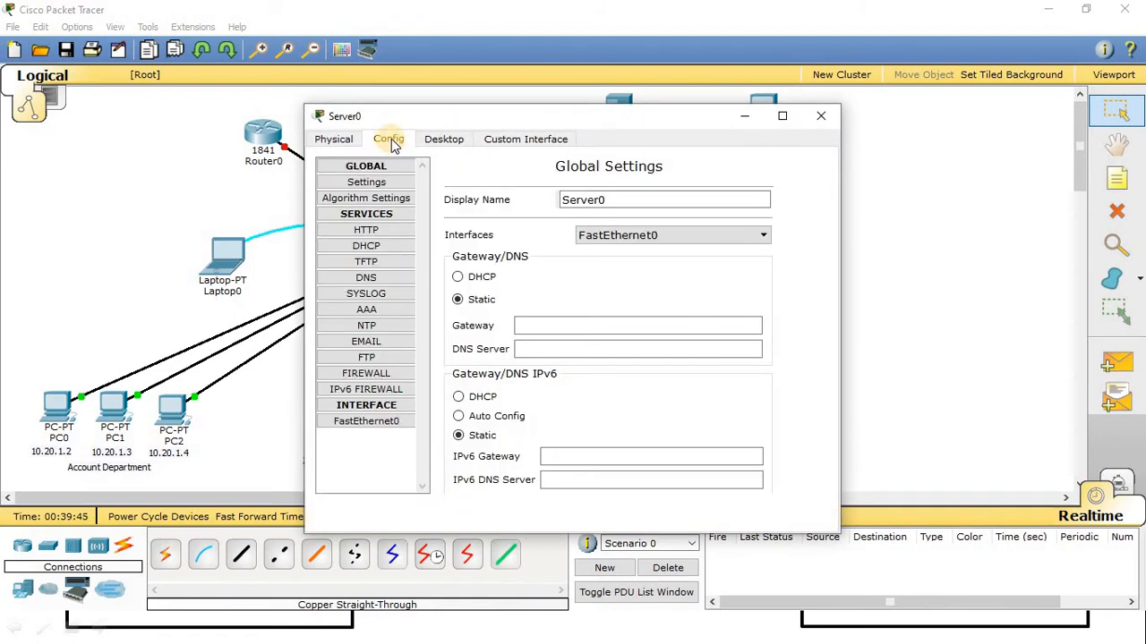
pyautogui.click(366, 246)
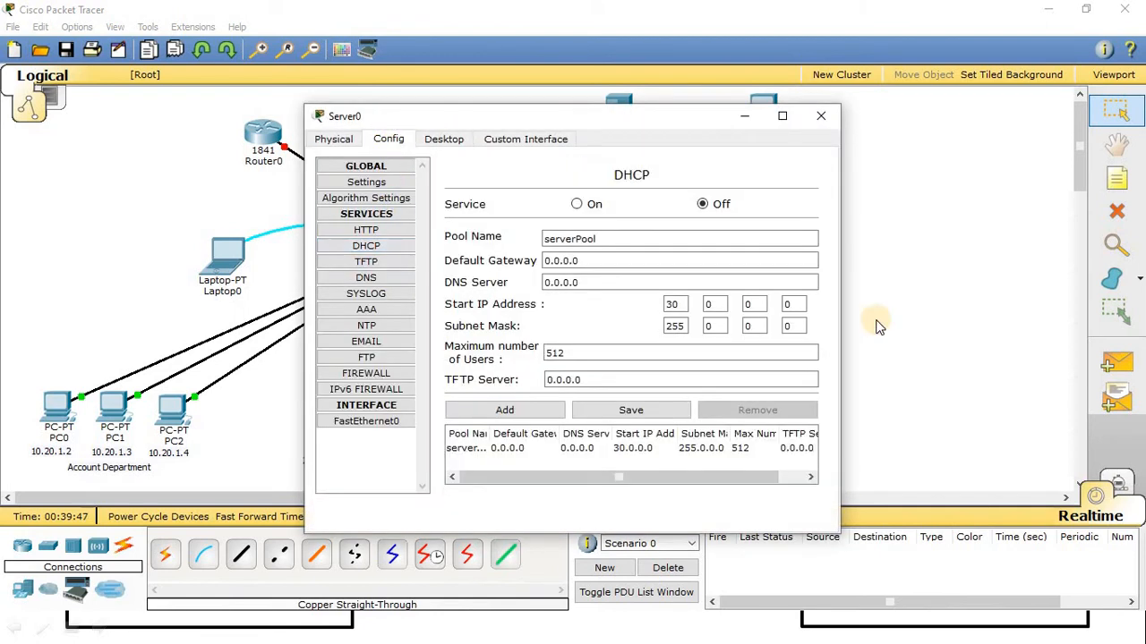
pyautogui.click(577, 205)
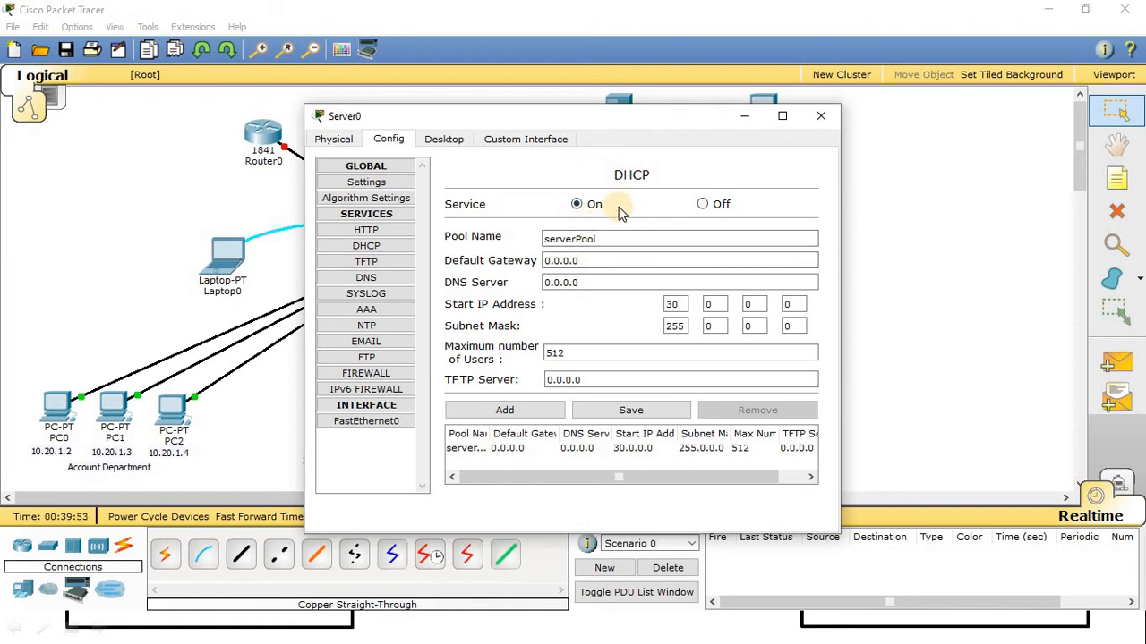
# Try to set the start address of Server0's DHCP pool to 30.20.1.3 while rechecking the server's IP configuration.
pyautogui.click(712, 306)
pyautogui.click(444, 139)
pyautogui.click(333, 139)
pyautogui.click(444, 139)
pyautogui.click(388, 138)
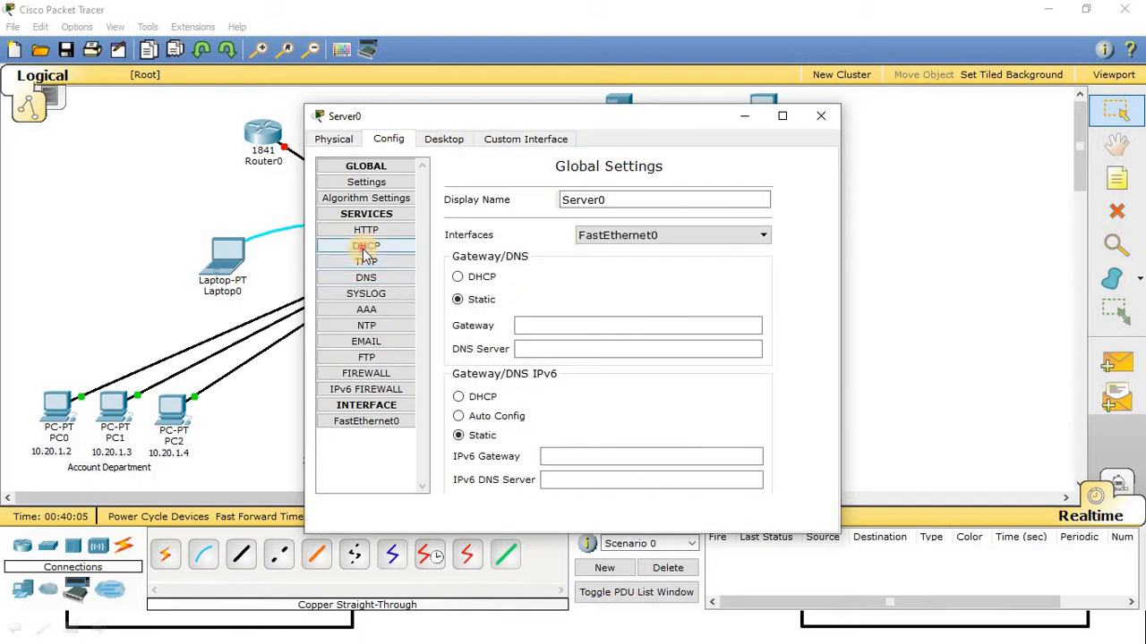
pyautogui.click(366, 246)
pyautogui.click(715, 304)
pyautogui.write('20.')
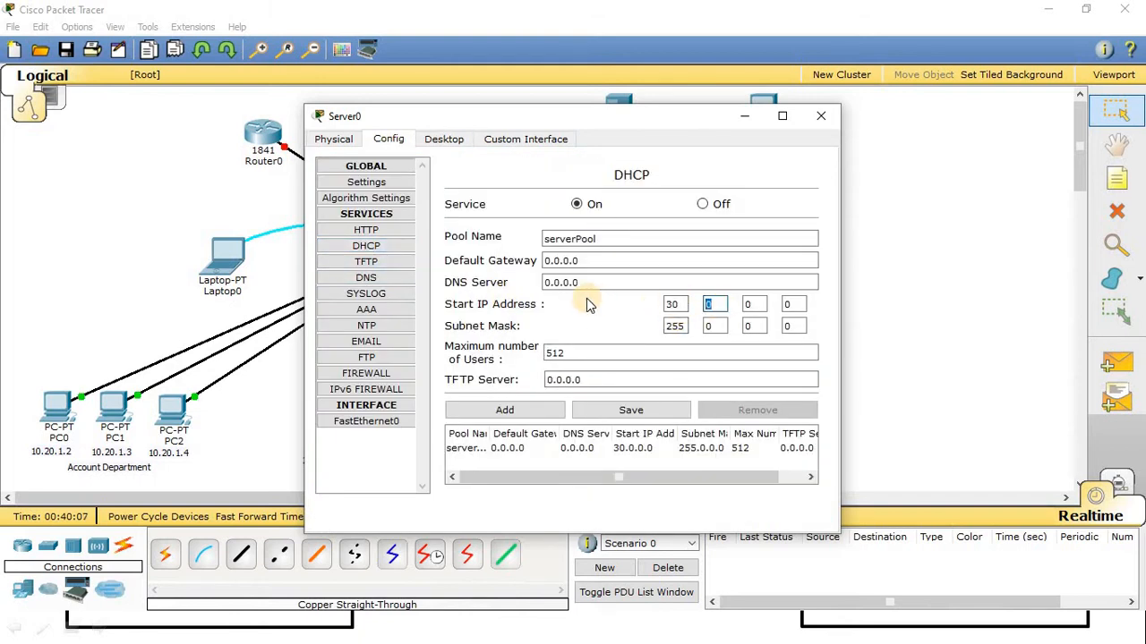
pyautogui.write('1')
pyautogui.press('Tab')
pyautogui.write('3')
pyautogui.click(443, 139)
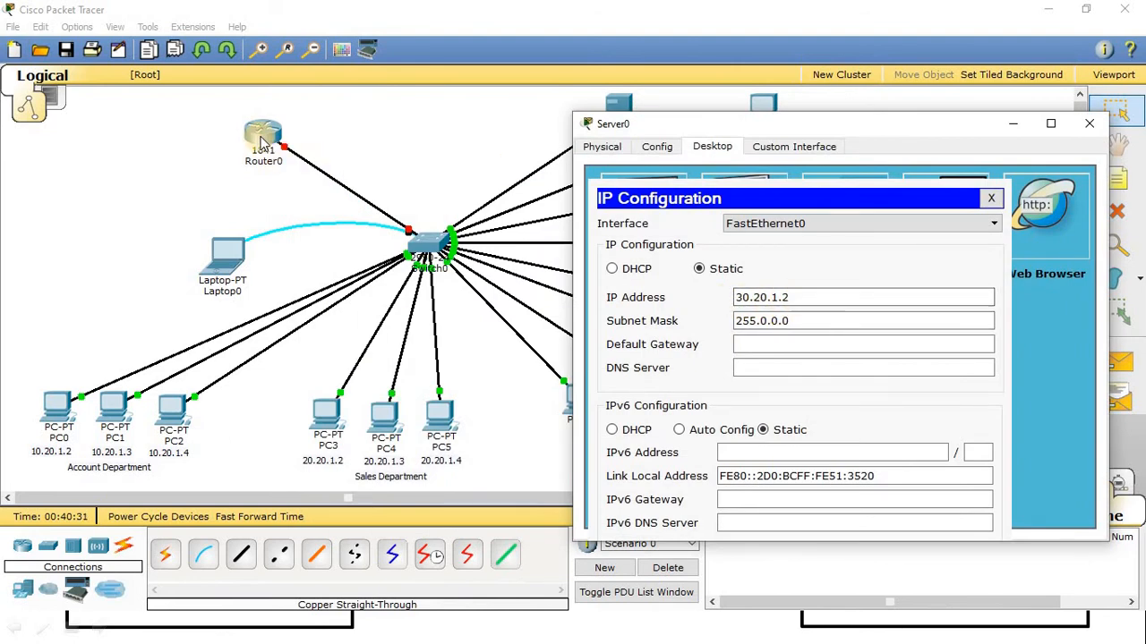
# Set the start IP address of Server0's serverPool to 30.20.1.3, save the DHCP pool and close the server's window.
pyautogui.click(656, 146)
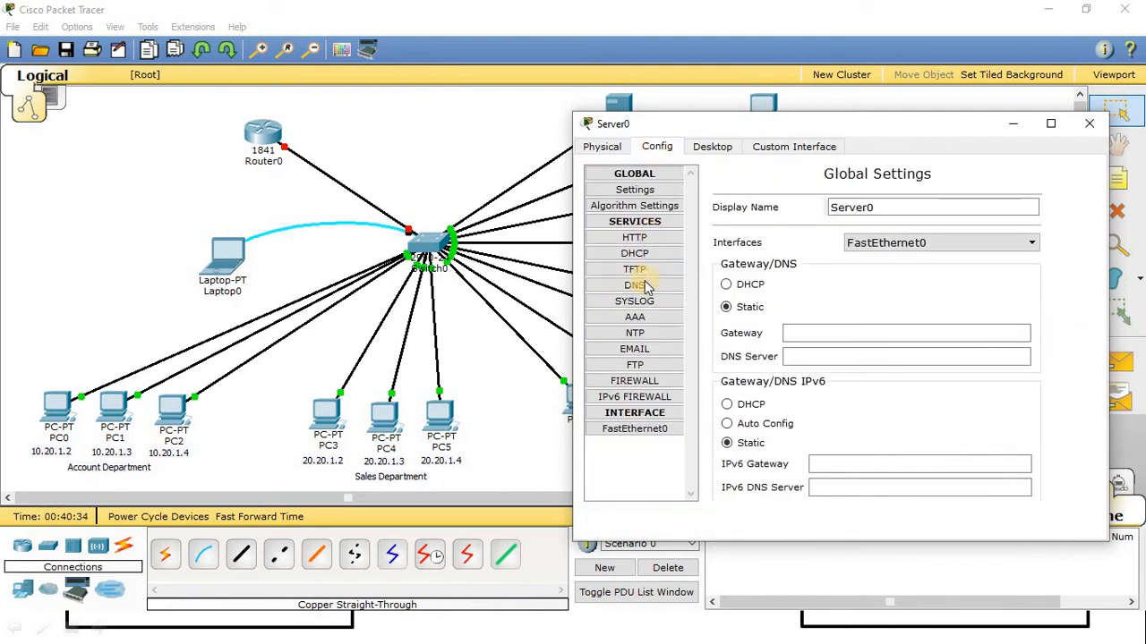
pyautogui.click(634, 254)
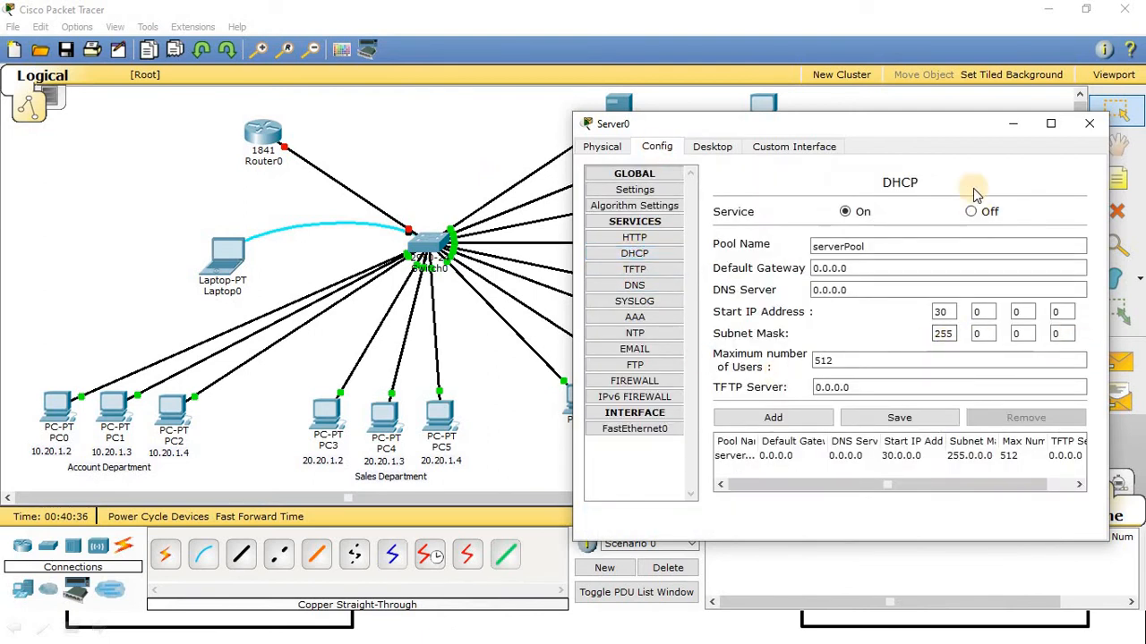
pyautogui.moveTo(940, 123); pyautogui.dragTo(792, 131)
pyautogui.moveTo(841, 323); pyautogui.dragTo(806, 320)
pyautogui.write('20')
pyautogui.moveTo(879, 321); pyautogui.dragTo(830, 319)
pyautogui.write('1')
pyautogui.moveTo(922, 316); pyautogui.dragTo(840, 319)
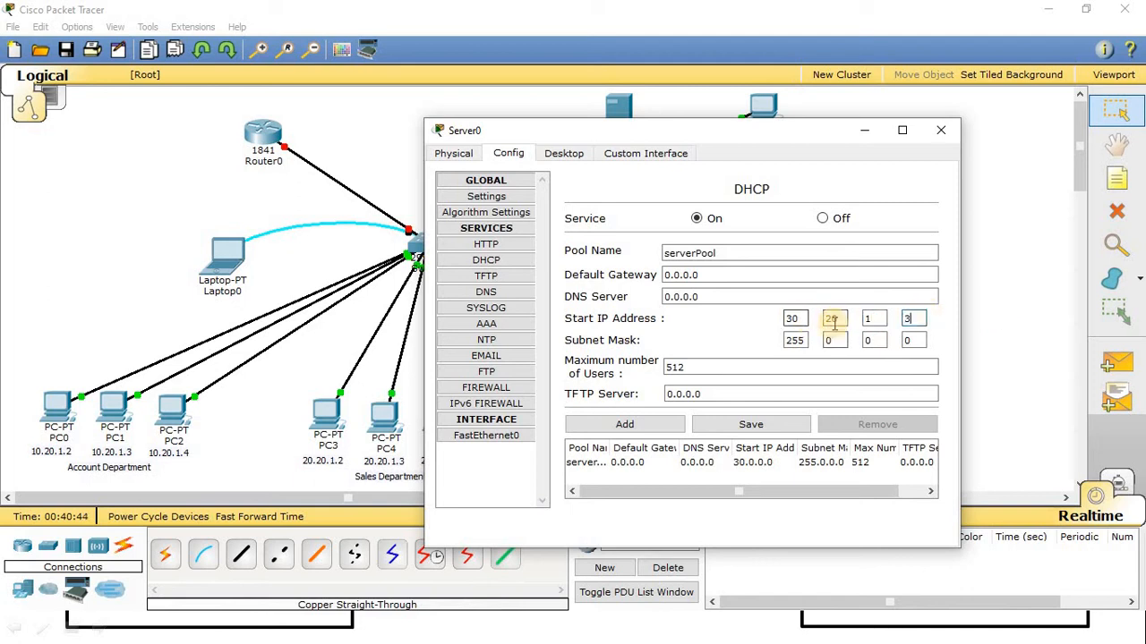
pyautogui.click(750, 424)
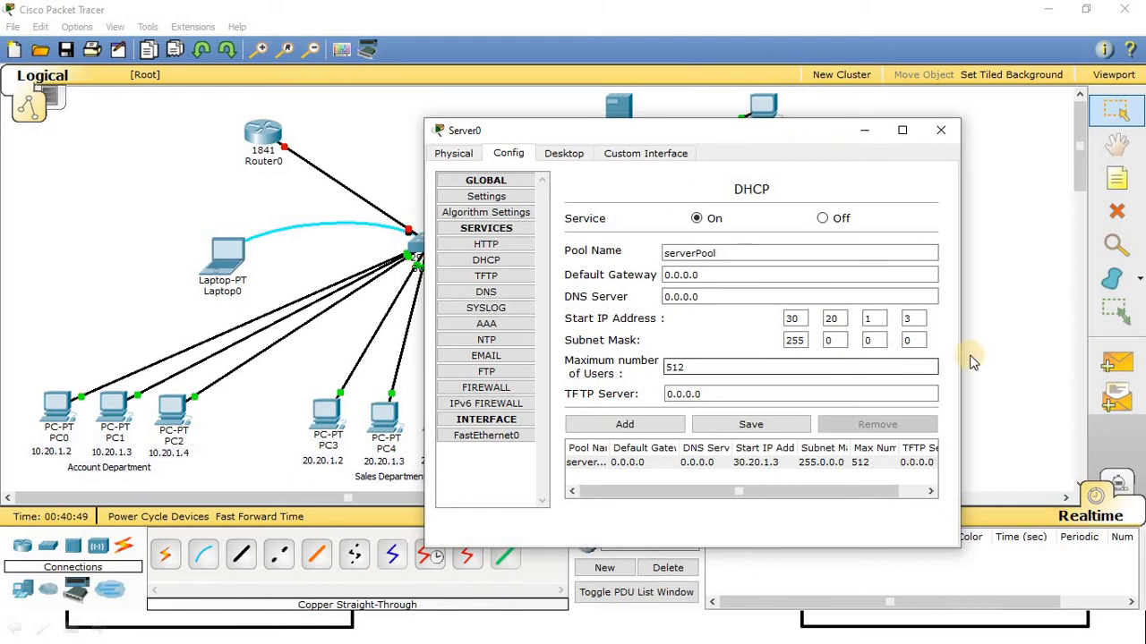
pyautogui.click(940, 131)
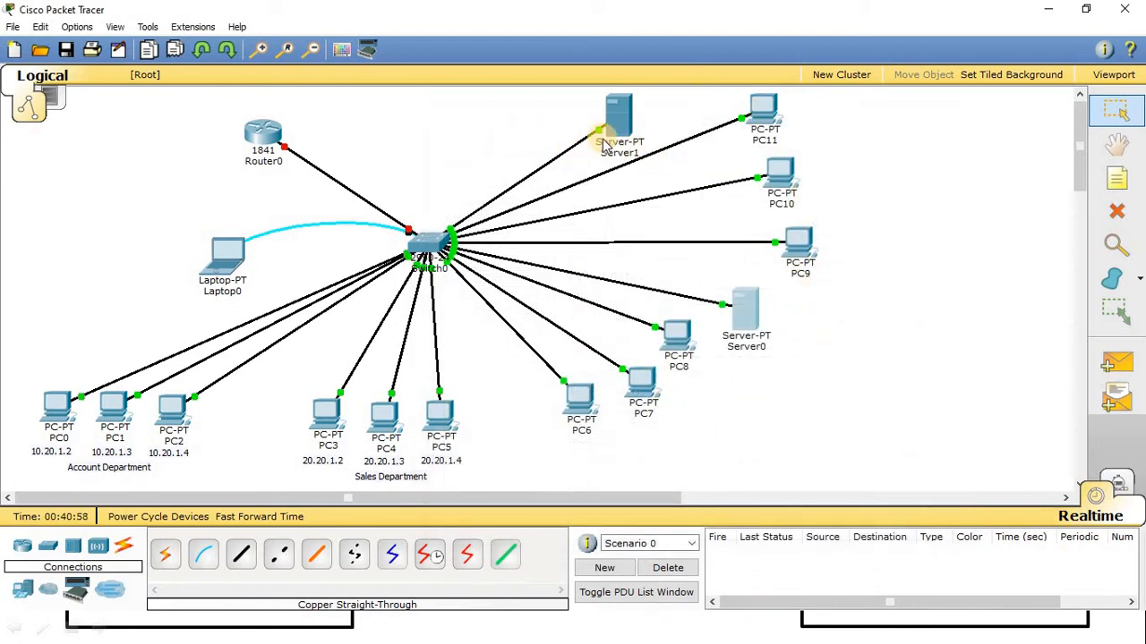
# Give Server1 the static IP address 40.20.1.2 with subnet mask 255.0.0.0.
pyautogui.click(616, 109)
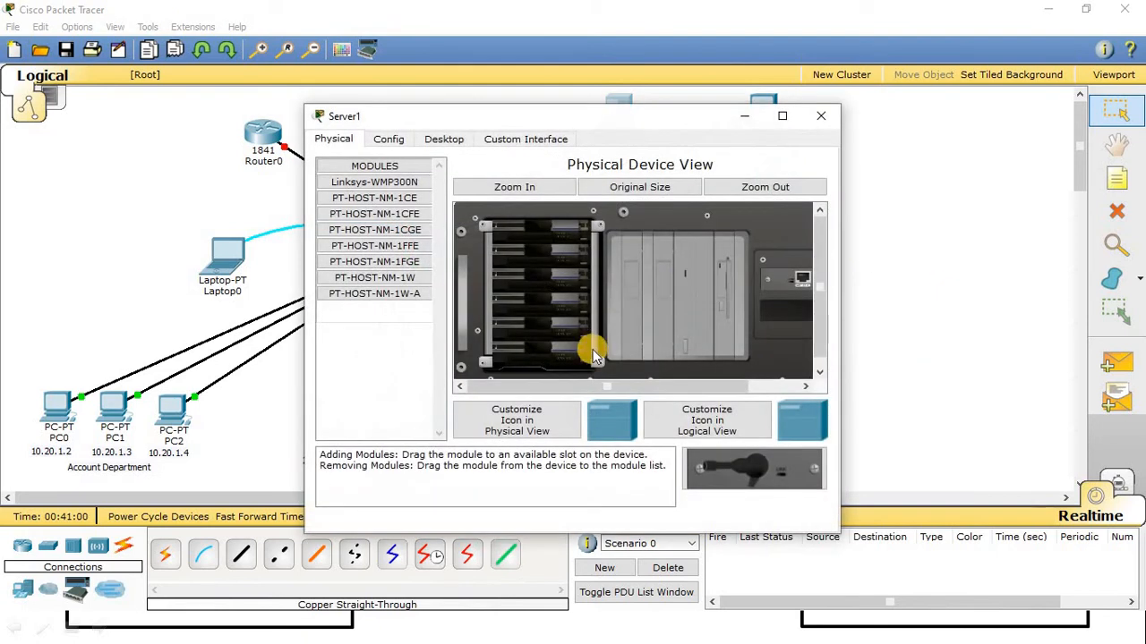
pyautogui.click(444, 139)
pyautogui.click(392, 218)
pyautogui.click(548, 288)
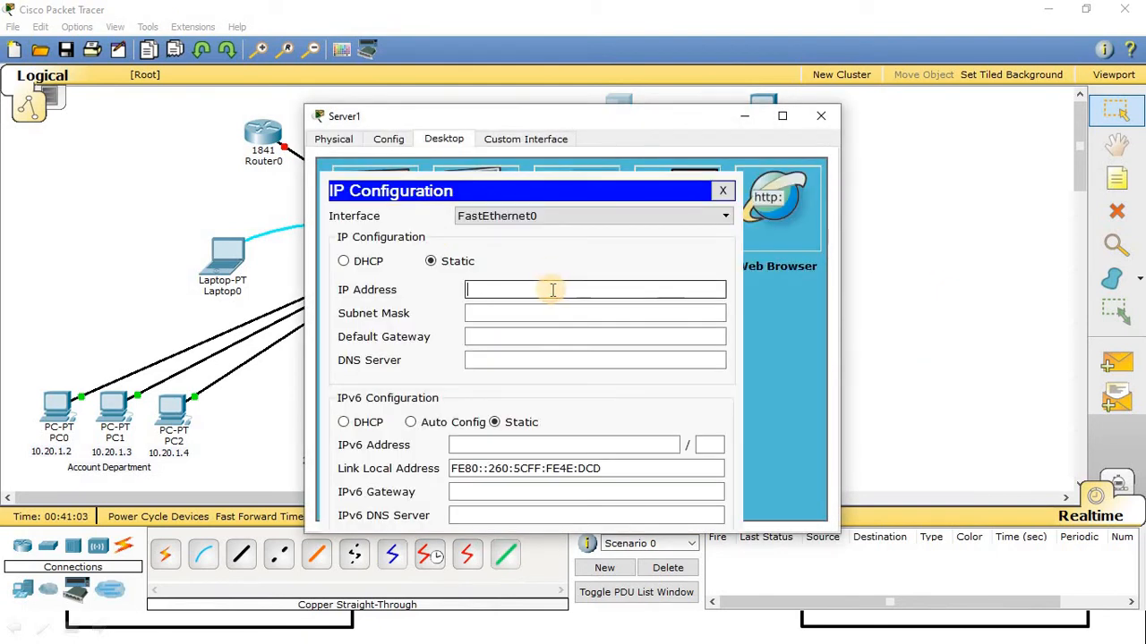
pyautogui.write('4.20.1.2')
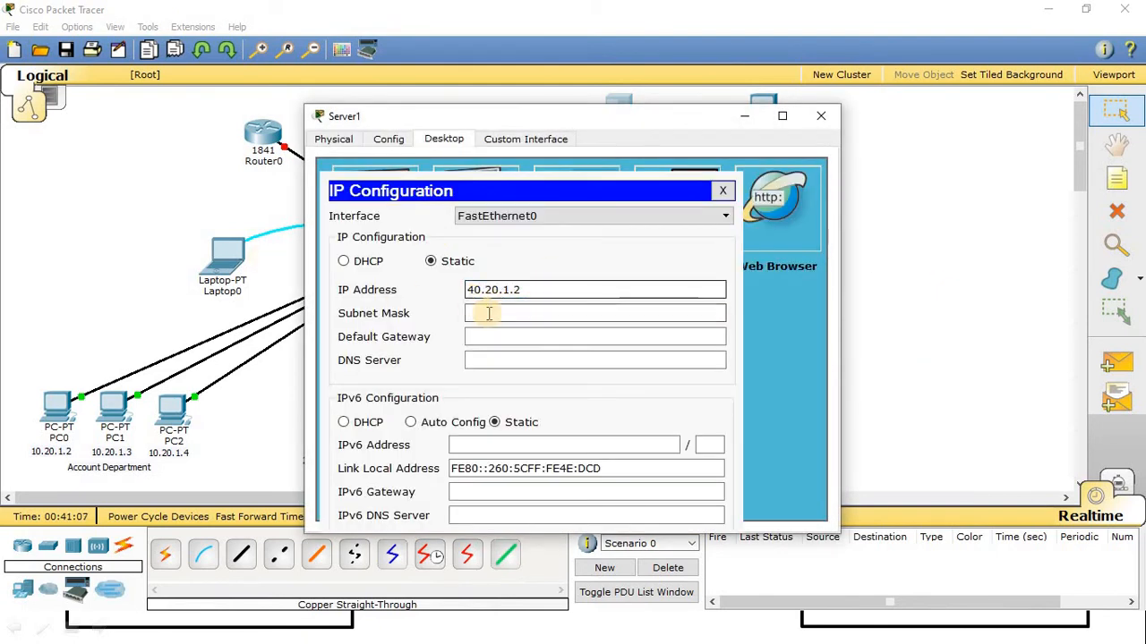
pyautogui.click(509, 313)
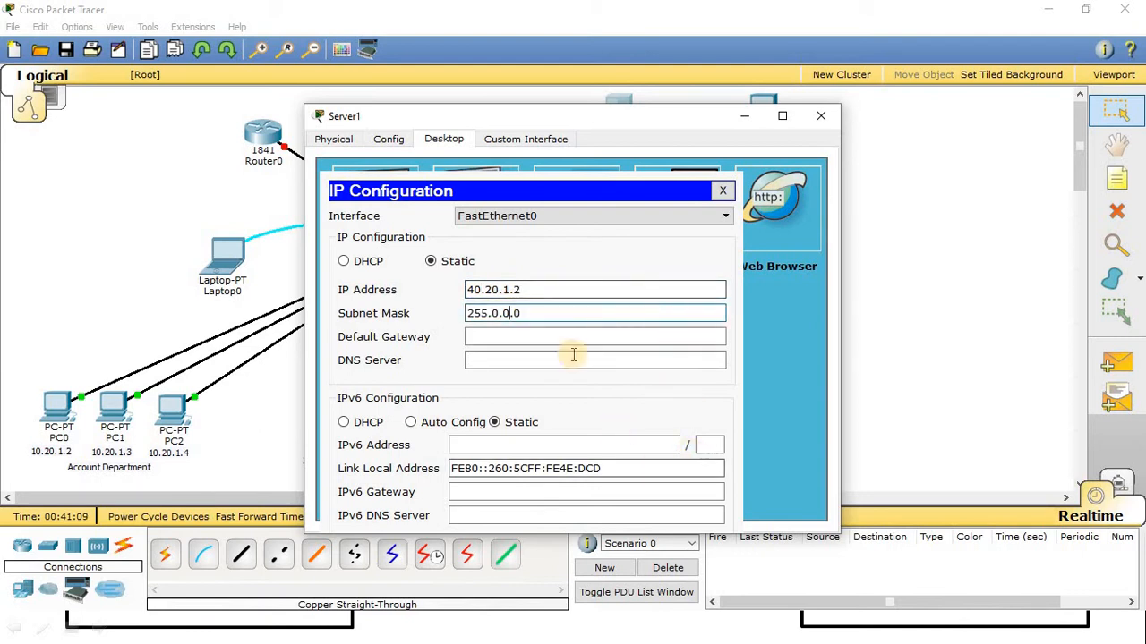
# Open Server1's global and service configuration settings.
pyautogui.click(390, 141)
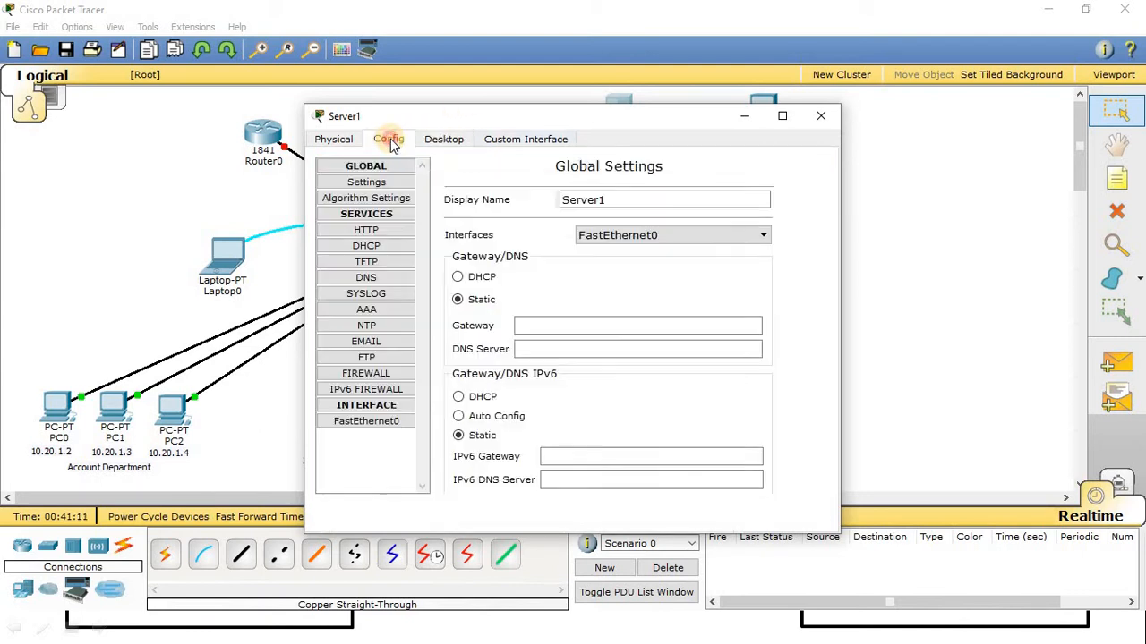
# Enable the DHCP service on Server1 and save serverPool with the start IP address 40.20.1.3.
pyautogui.click(366, 280)
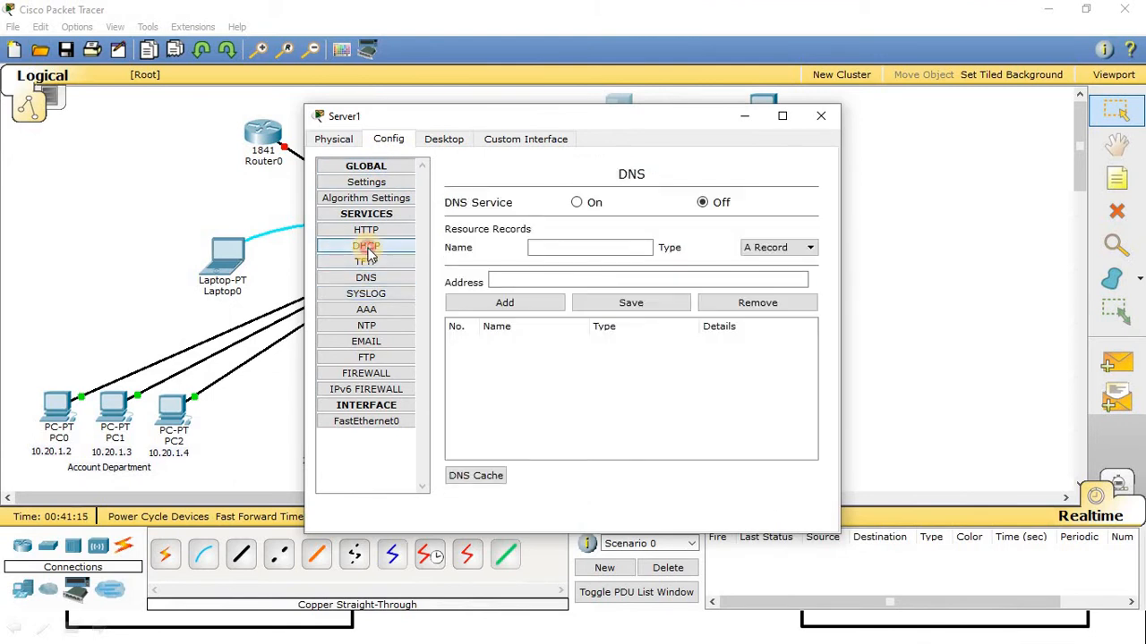
pyautogui.click(366, 245)
pyautogui.click(569, 205)
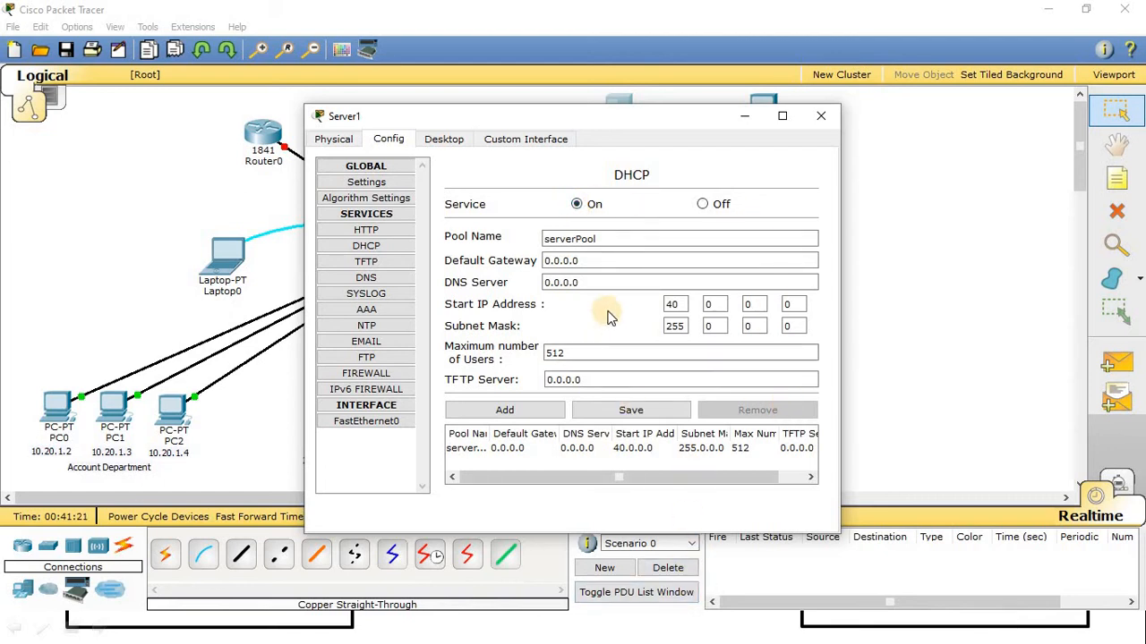
pyautogui.click(675, 303)
pyautogui.click(706, 306)
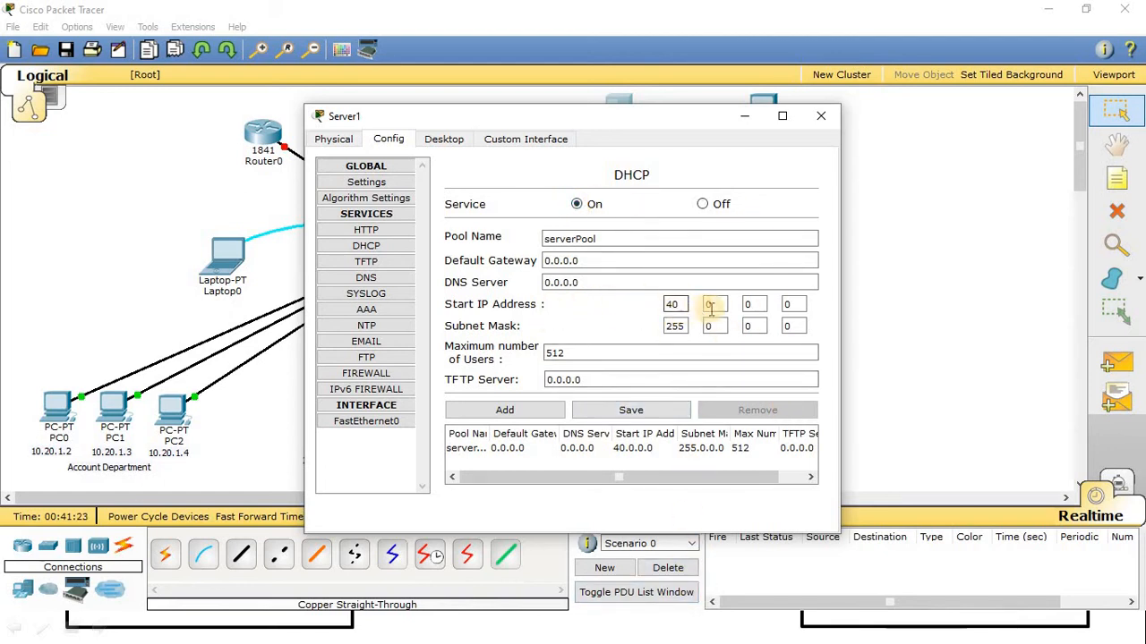
pyautogui.write('20 1')
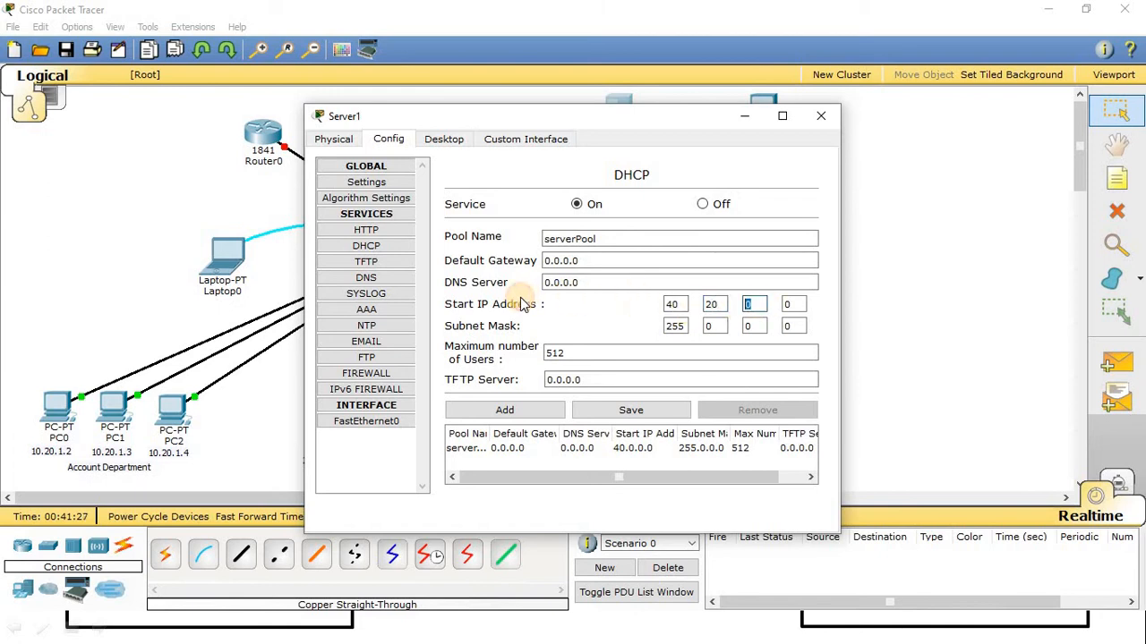
pyautogui.click(790, 304)
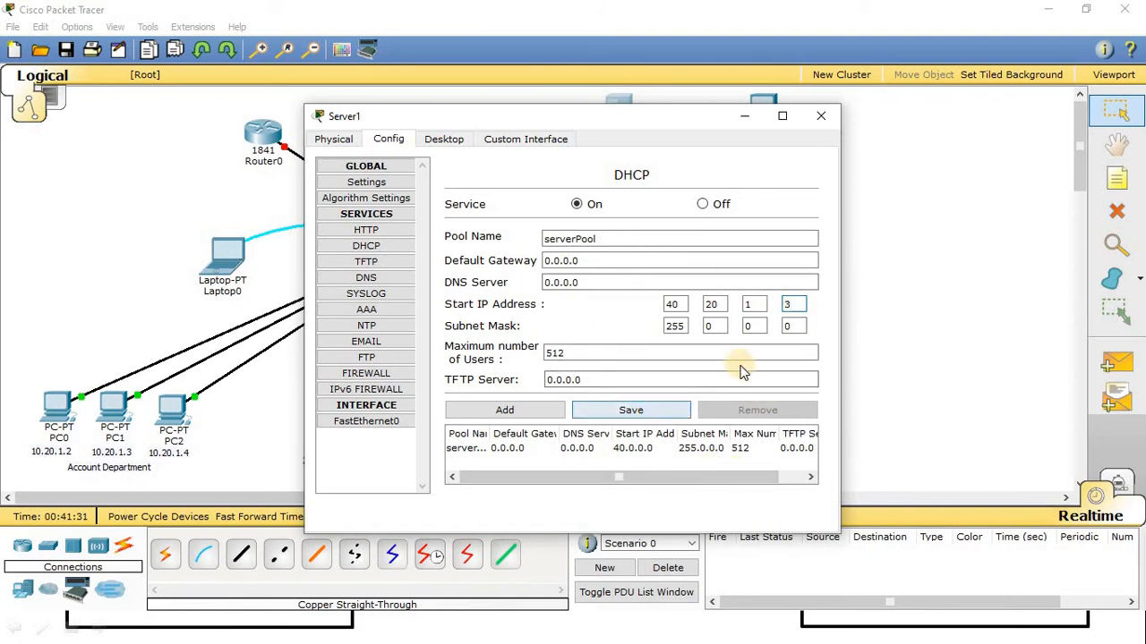
pyautogui.click(639, 405)
# Compare the DHCP pool's start IP address with Server1's own static IP configuration.
pyautogui.click(711, 305)
pyautogui.click(752, 304)
pyautogui.click(792, 305)
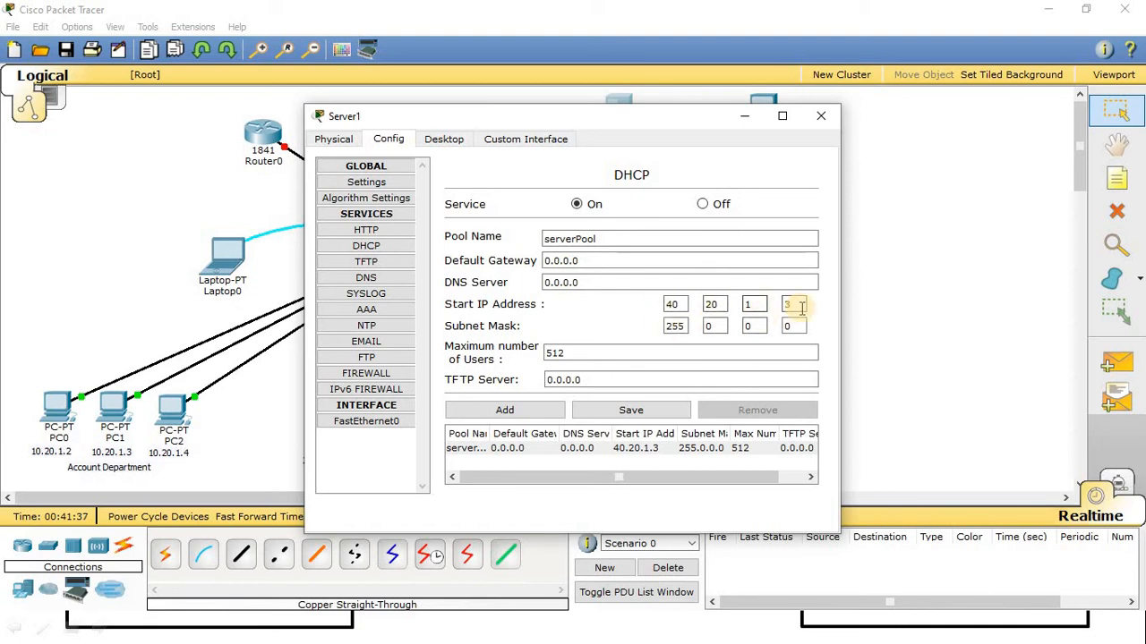
pyautogui.click(445, 141)
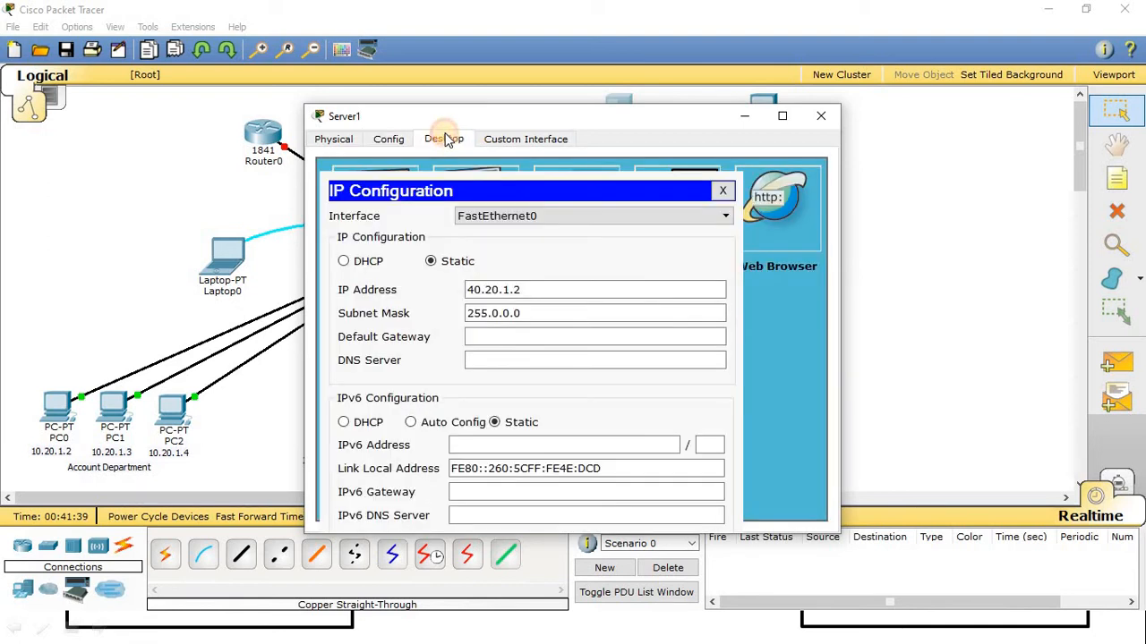
pyautogui.click(508, 288)
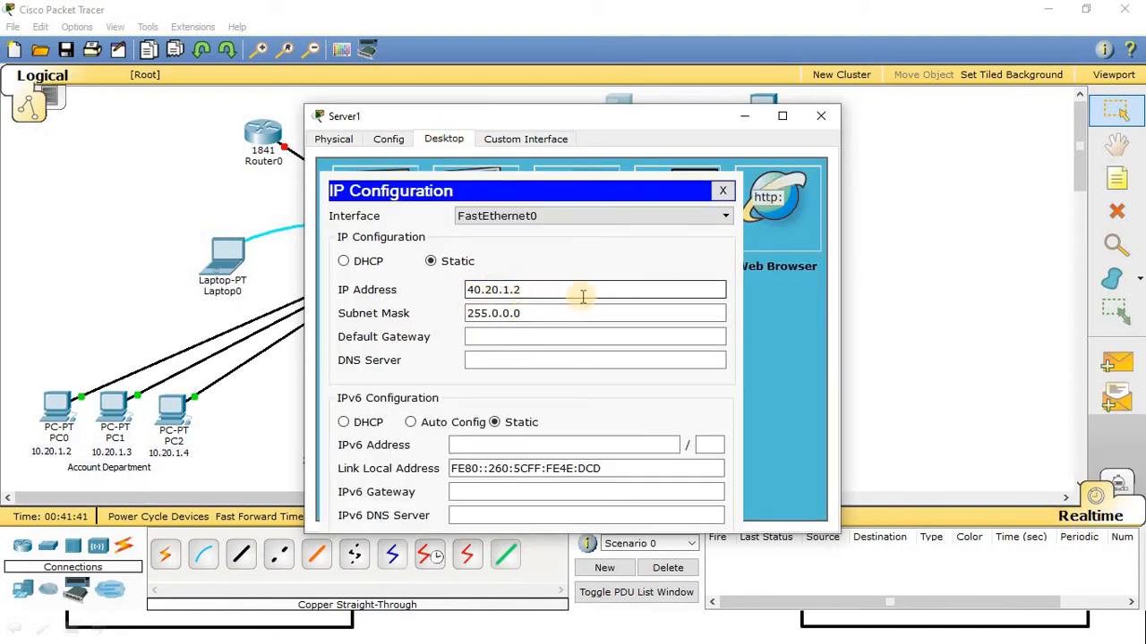
pyautogui.moveTo(577, 124); pyautogui.dragTo(931, 122)
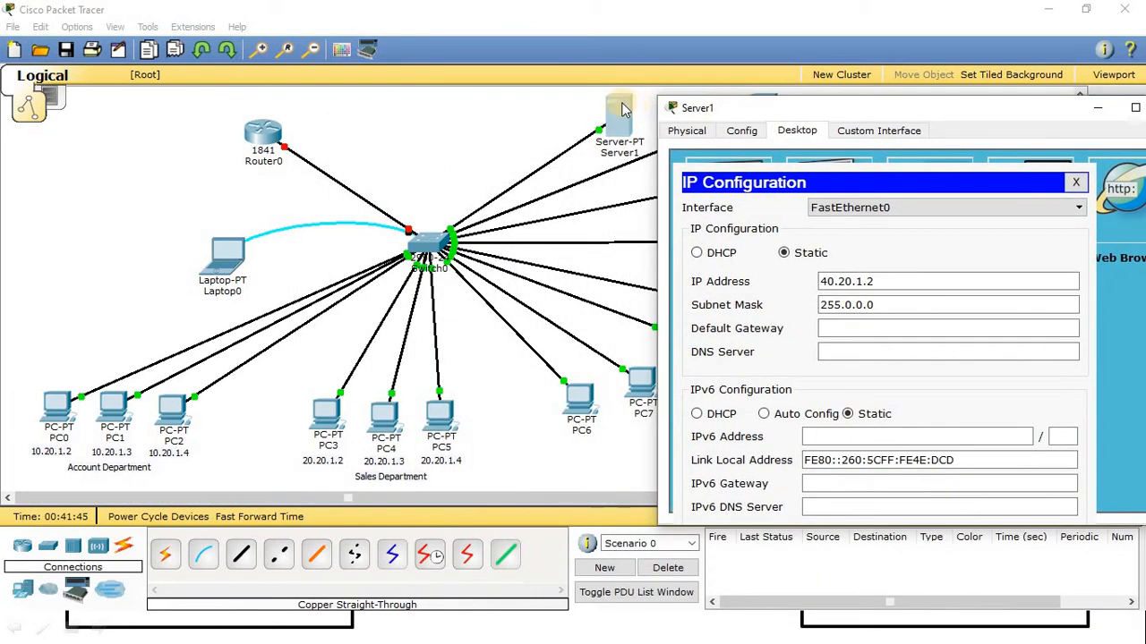
pyautogui.click(743, 131)
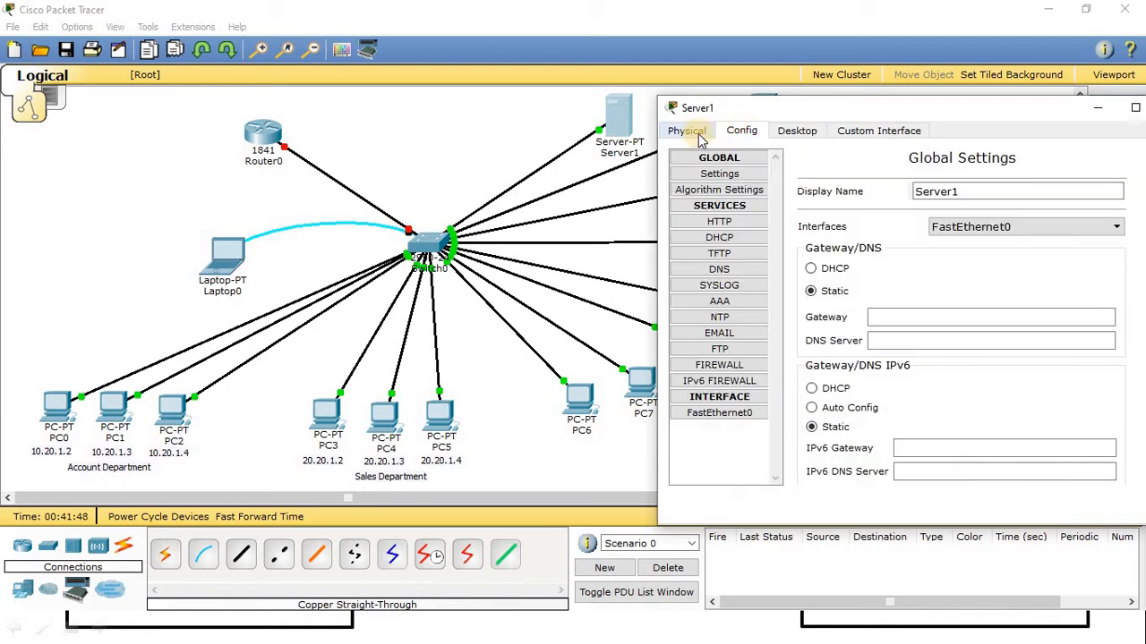
pyautogui.click(718, 237)
pyautogui.moveTo(940, 109); pyautogui.dragTo(473, 193)
pyautogui.click(684, 361)
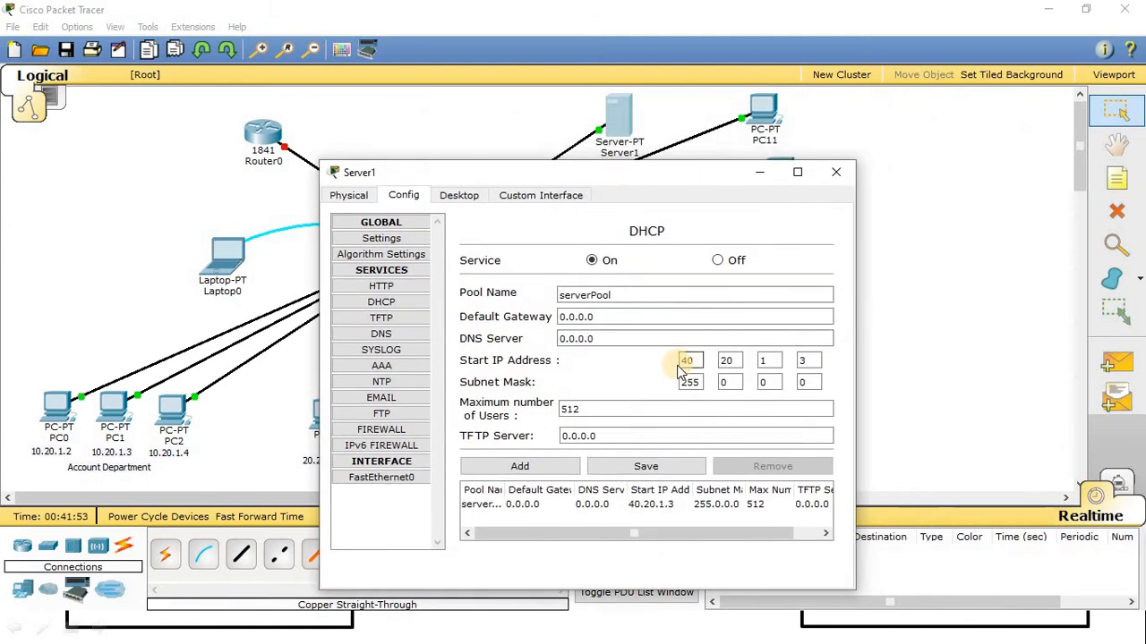
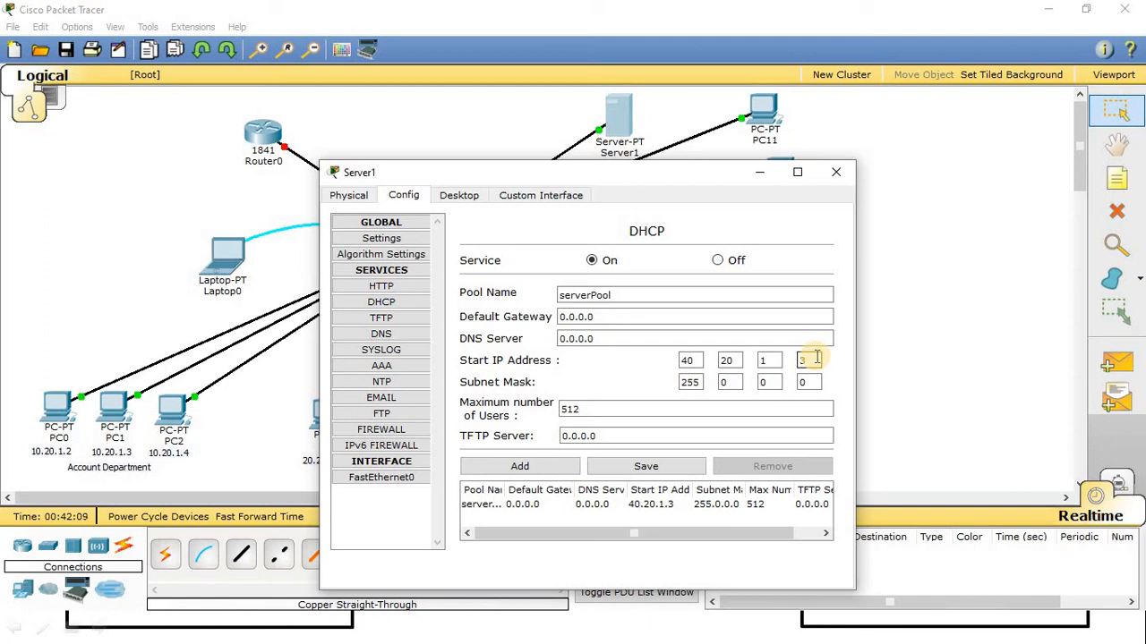
# Check the pool's maximum number of users, save serverPool again and close Server1's window.
pyautogui.click(759, 295)
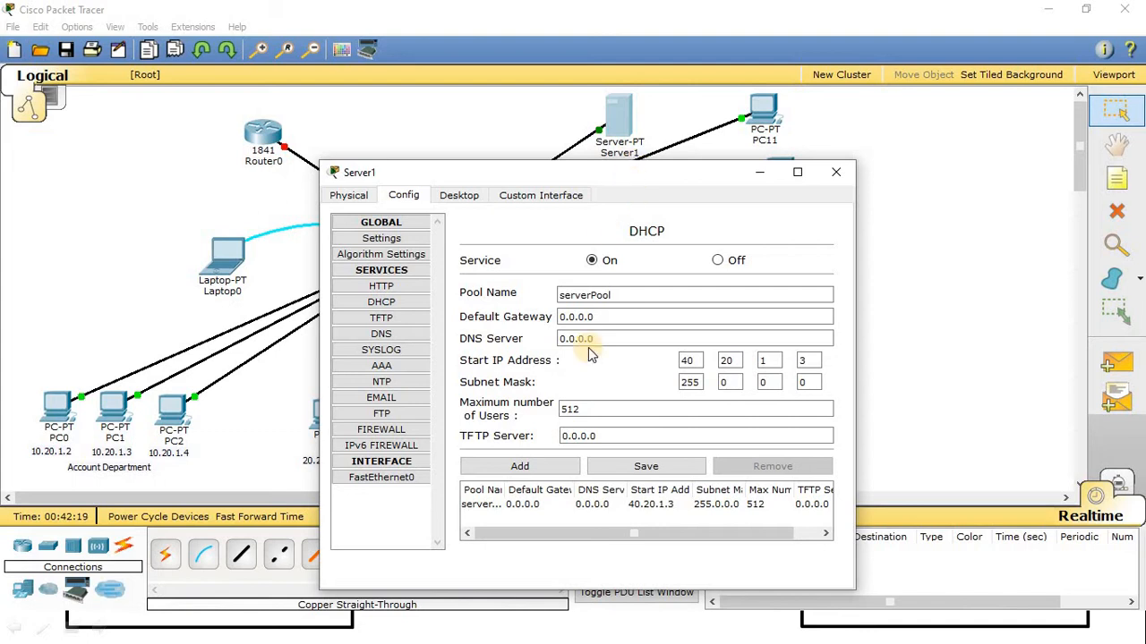
pyautogui.click(580, 410)
pyautogui.doubleClick(567, 409)
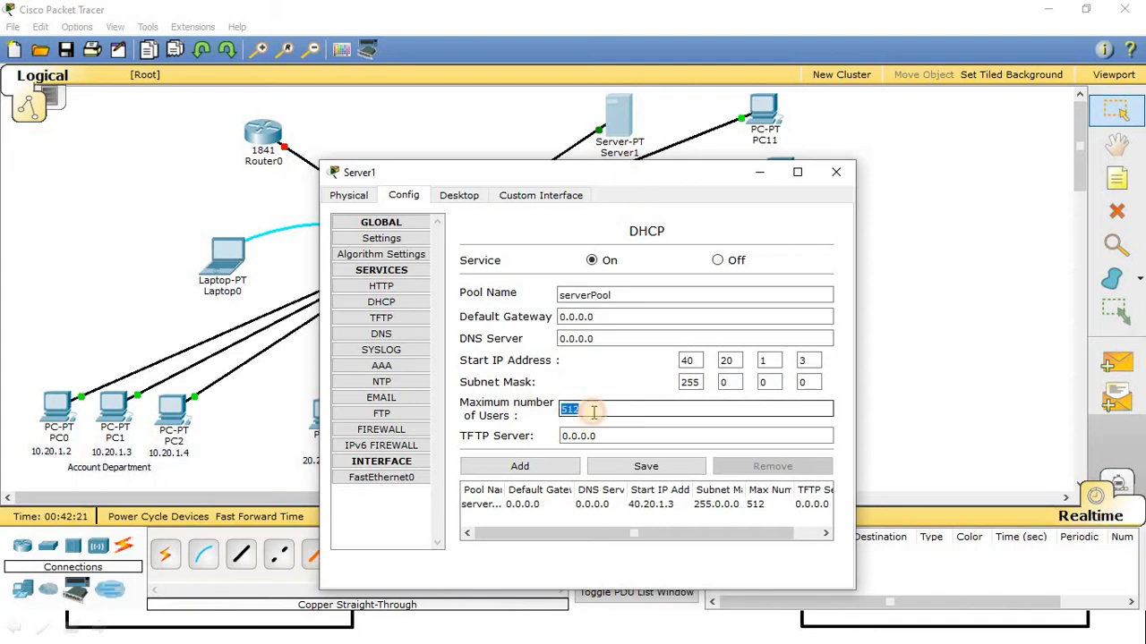
pyautogui.click(643, 470)
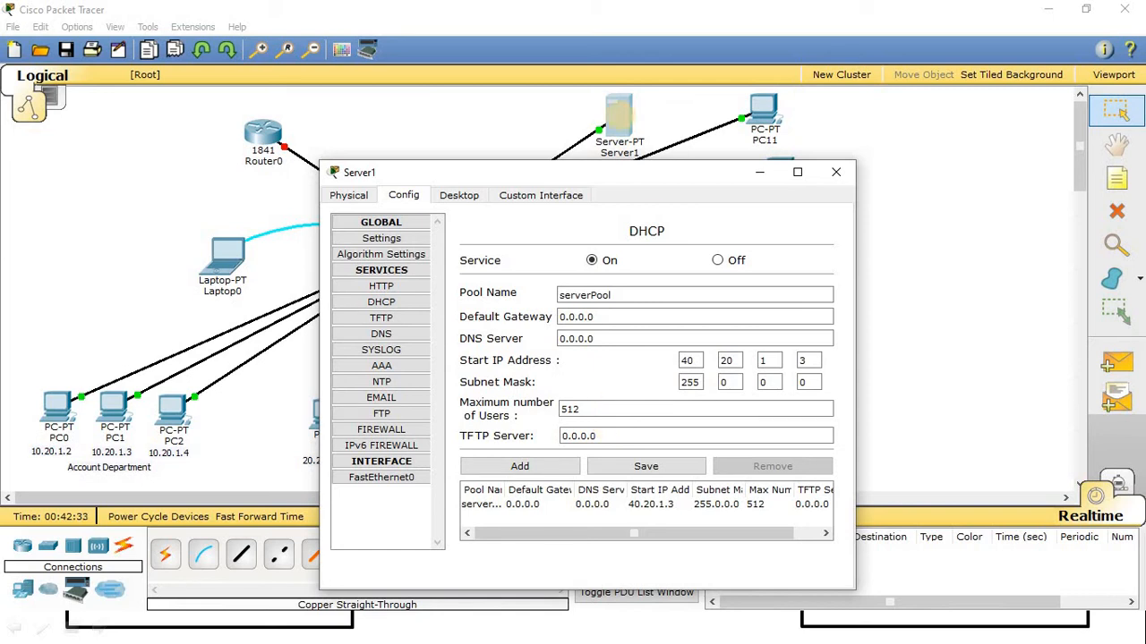
pyautogui.click(836, 172)
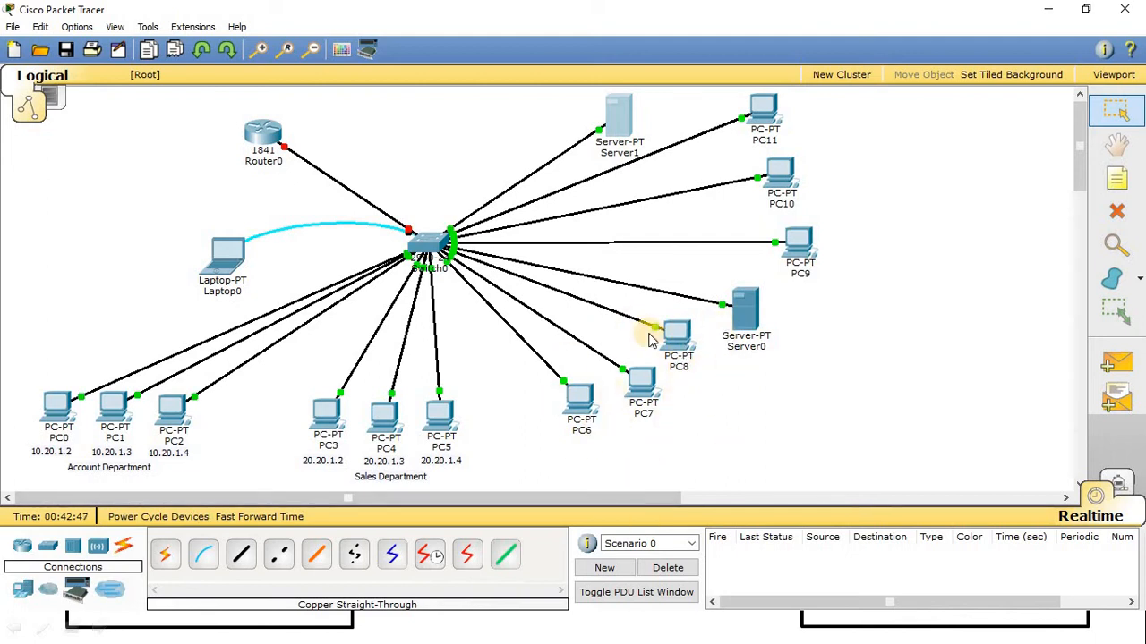
# Switch PC6's IP configuration from static to DHCP to request an address, and put its window away.
pyautogui.click(580, 396)
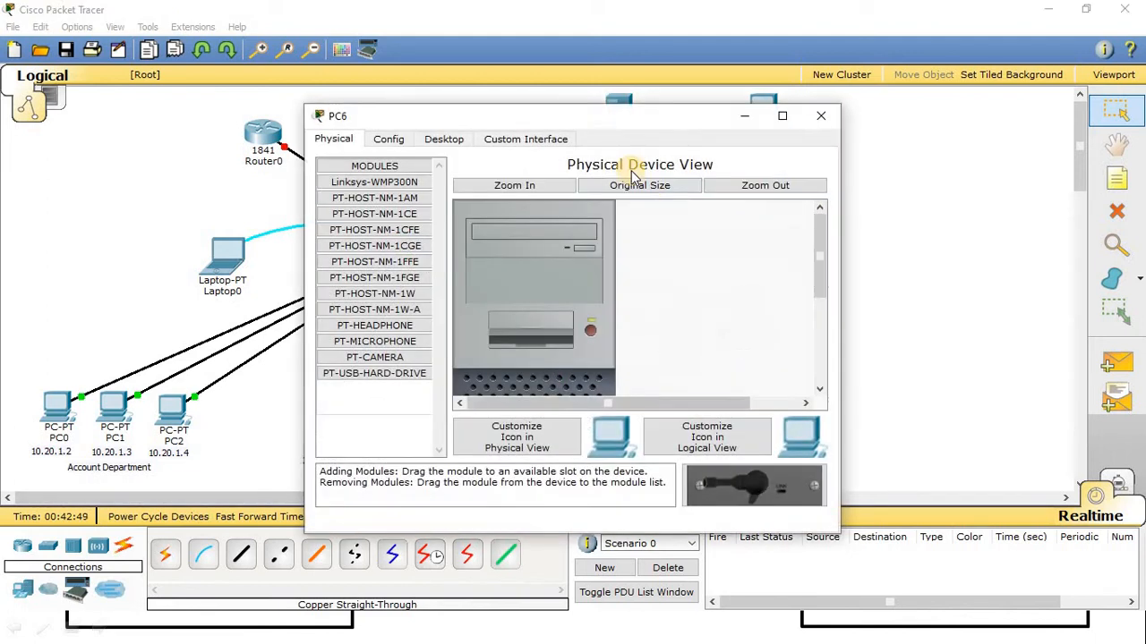
pyautogui.moveTo(614, 116); pyautogui.dragTo(957, 205)
pyautogui.click(763, 261)
pyautogui.click(689, 356)
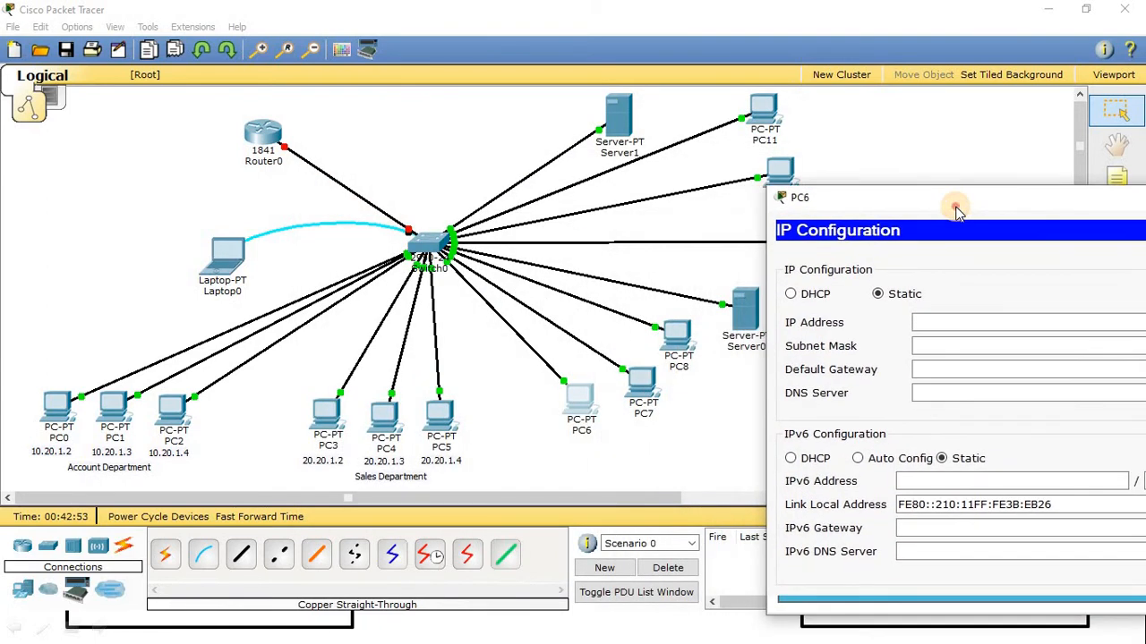
pyautogui.click(791, 295)
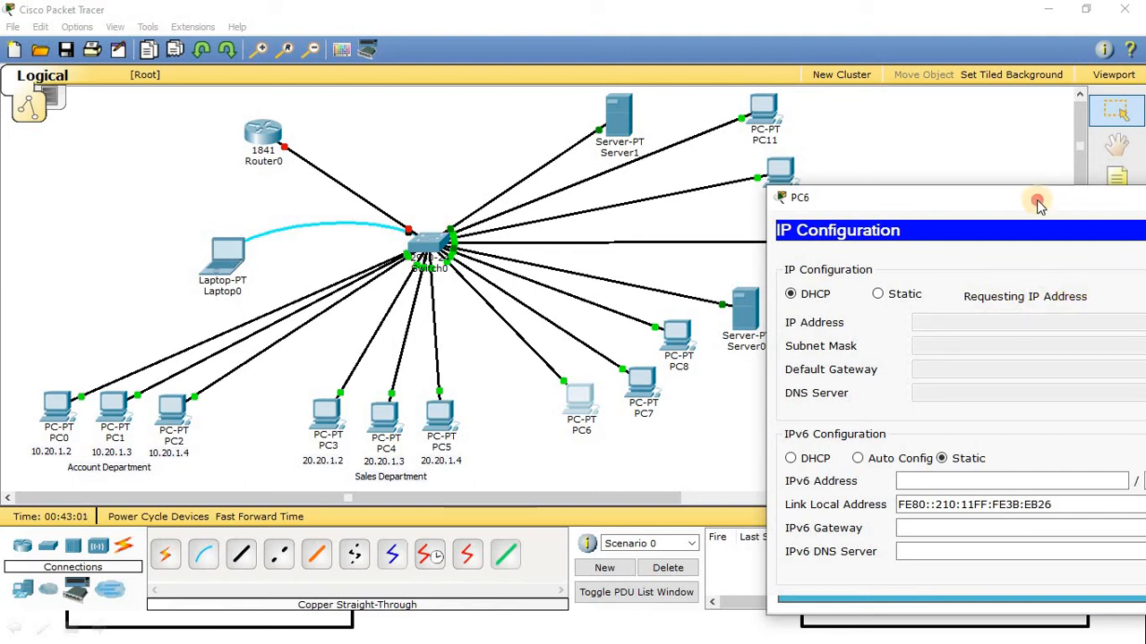
pyautogui.moveTo(1037, 202); pyautogui.dragTo(946, 200)
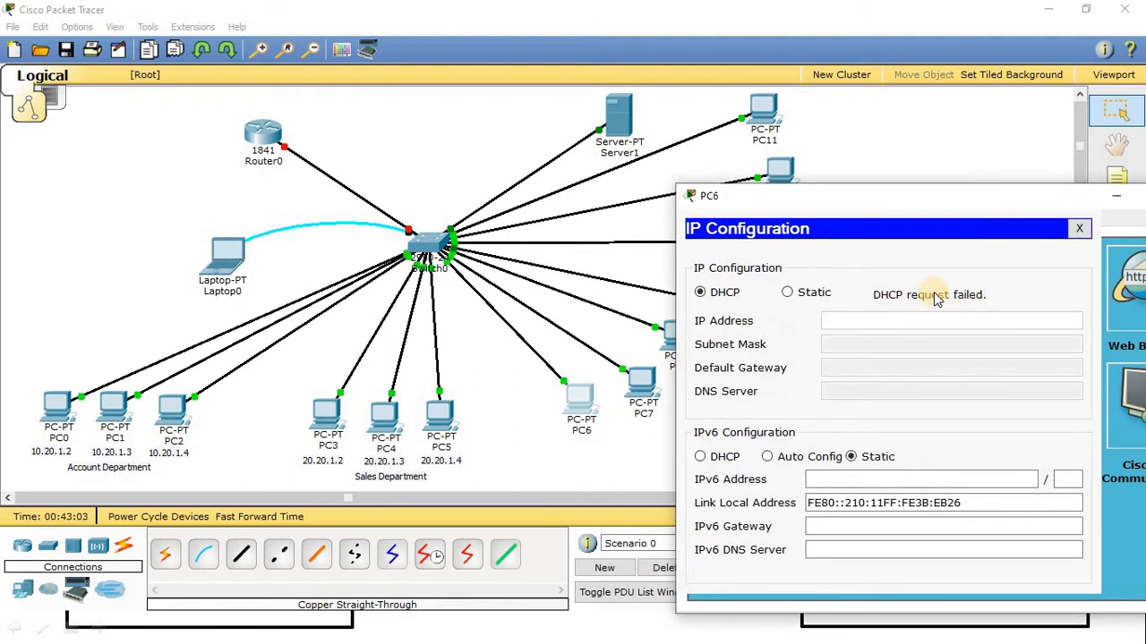
pyautogui.moveTo(976, 193); pyautogui.dragTo(849, 241)
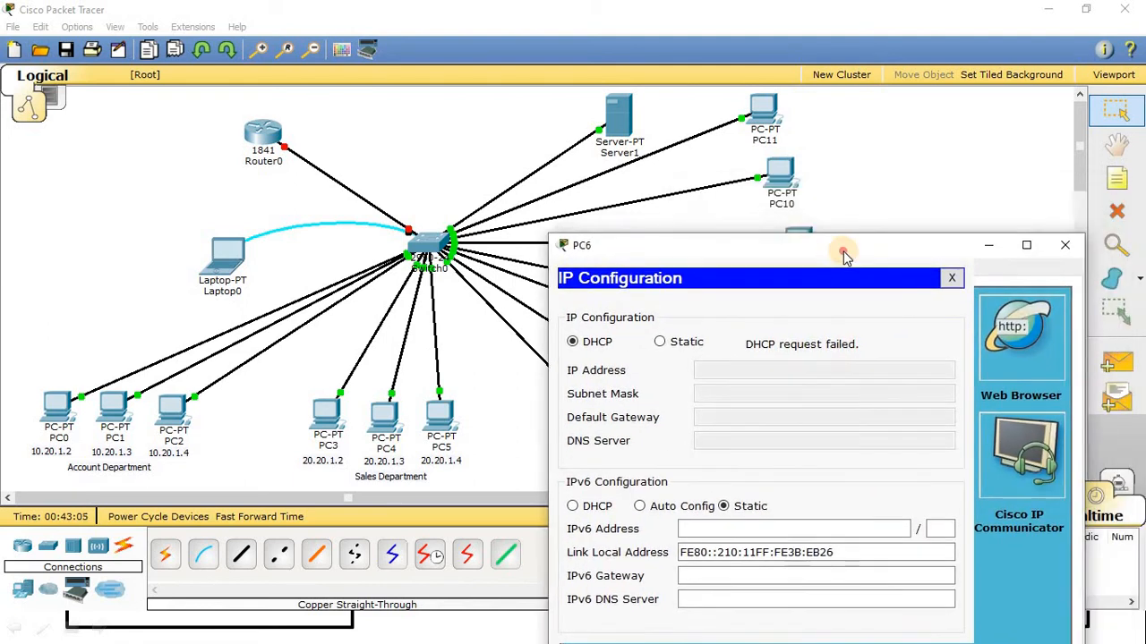
pyautogui.click(572, 404)
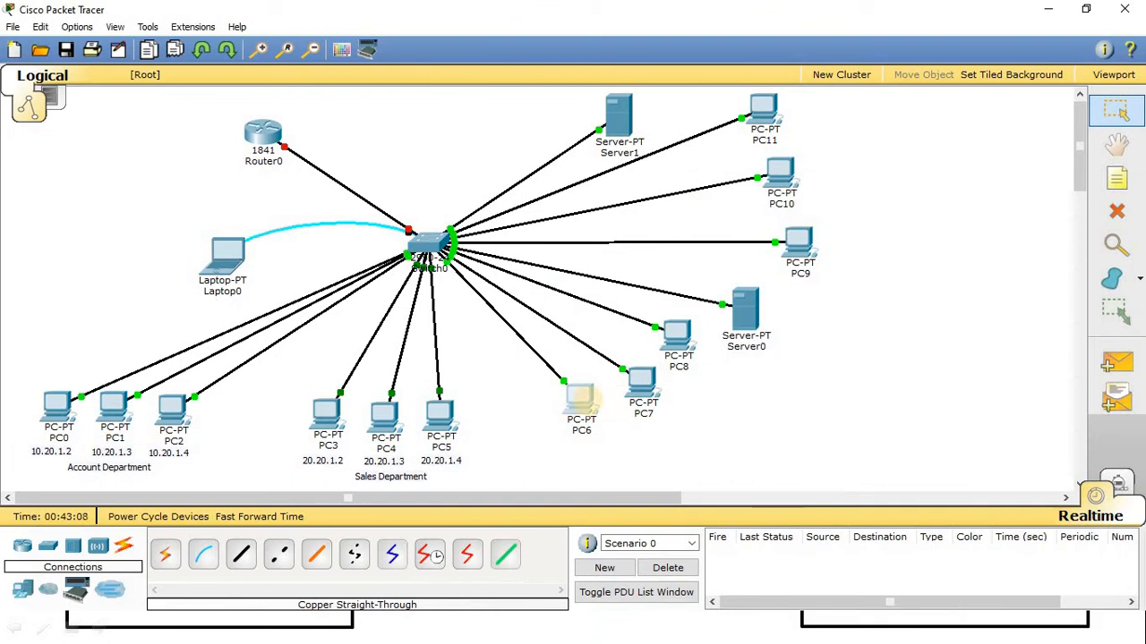
pyautogui.moveTo(589, 410)
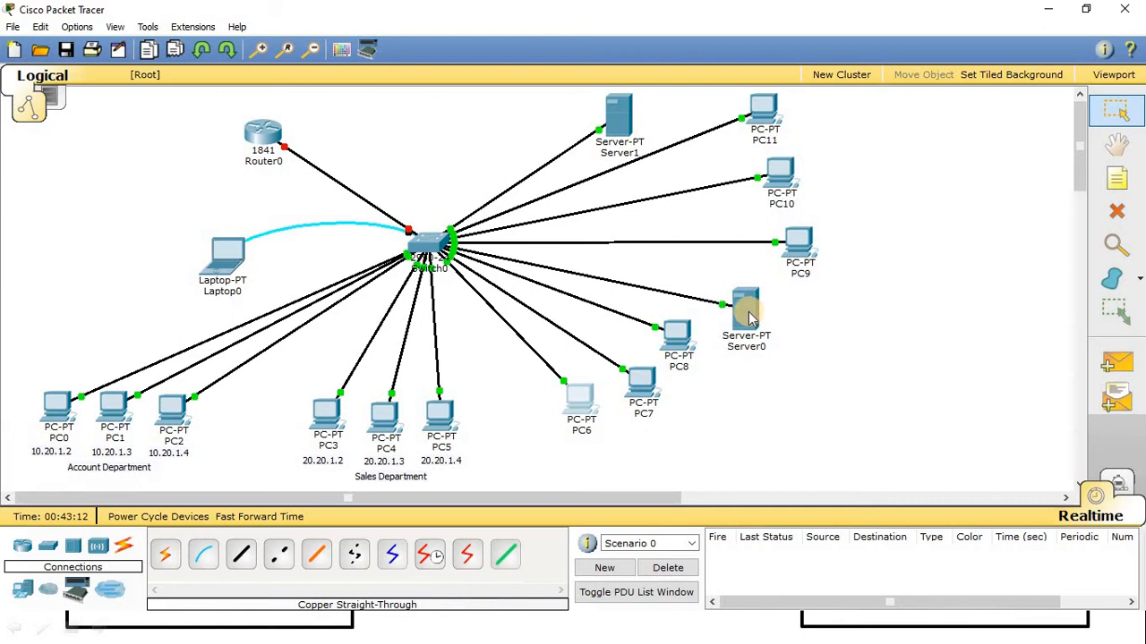
pyautogui.moveTo(750, 321)
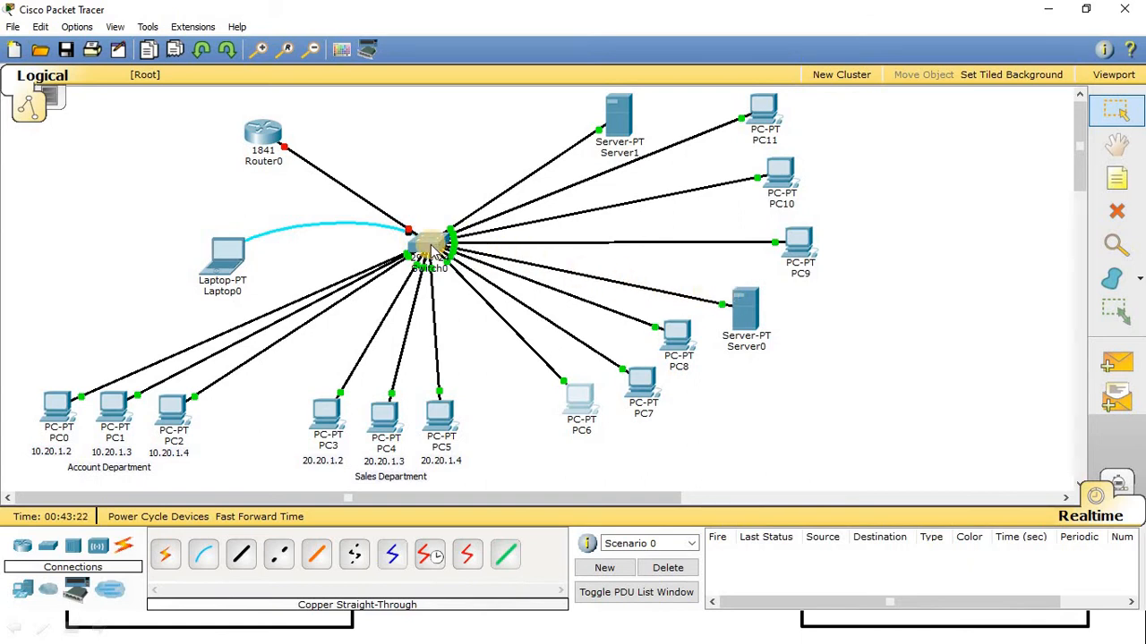
pyautogui.moveTo(432, 249)
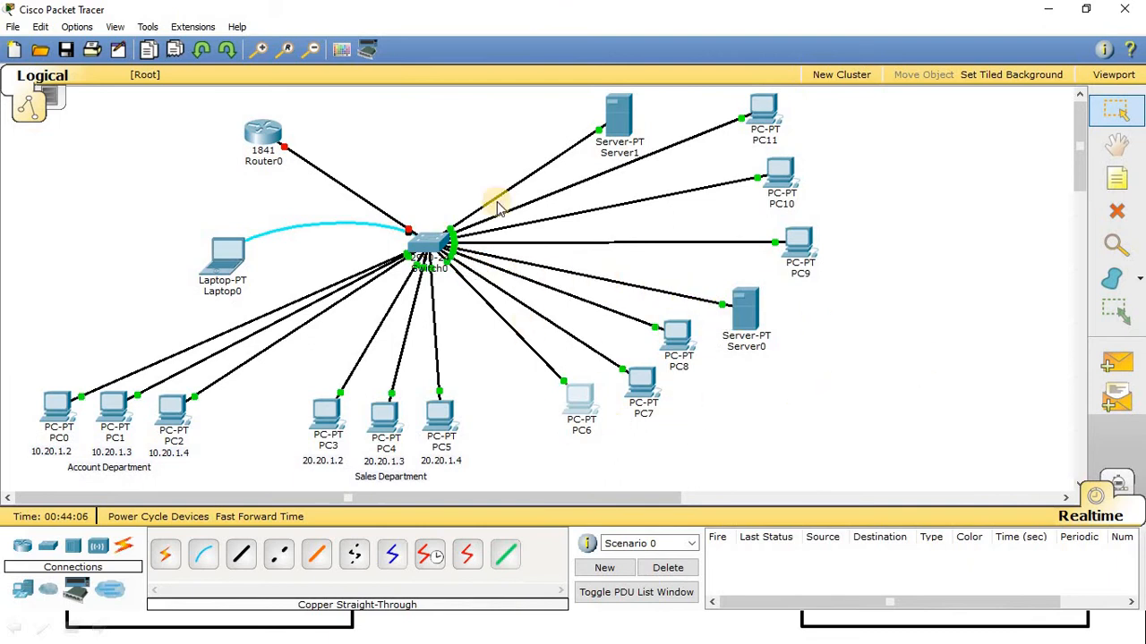
# Open the switch console through Laptop0's Terminal and enter privileged mode with en.
pyautogui.click(226, 258)
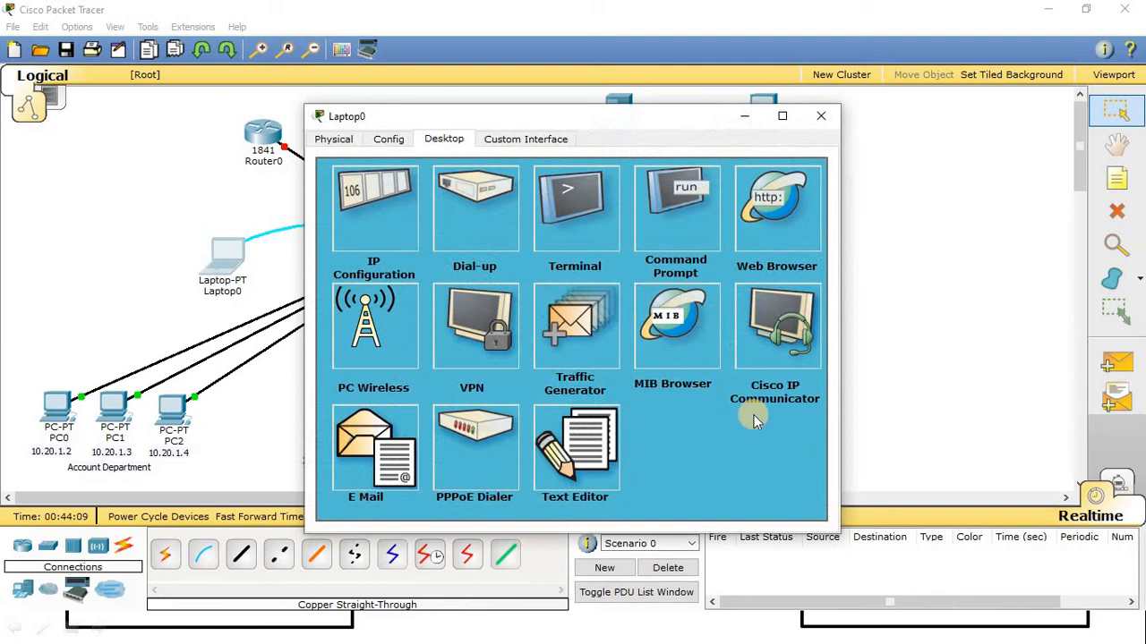
pyautogui.click(539, 231)
pyautogui.click(591, 397)
pyautogui.press('Return')
pyautogui.press('Return')
pyautogui.press('Return')
pyautogui.press('Return')
pyautogui.write('en')
pyautogui.press('Return')
pyautogui.press('Return')
pyautogui.press('Return')
pyautogui.press('Return')
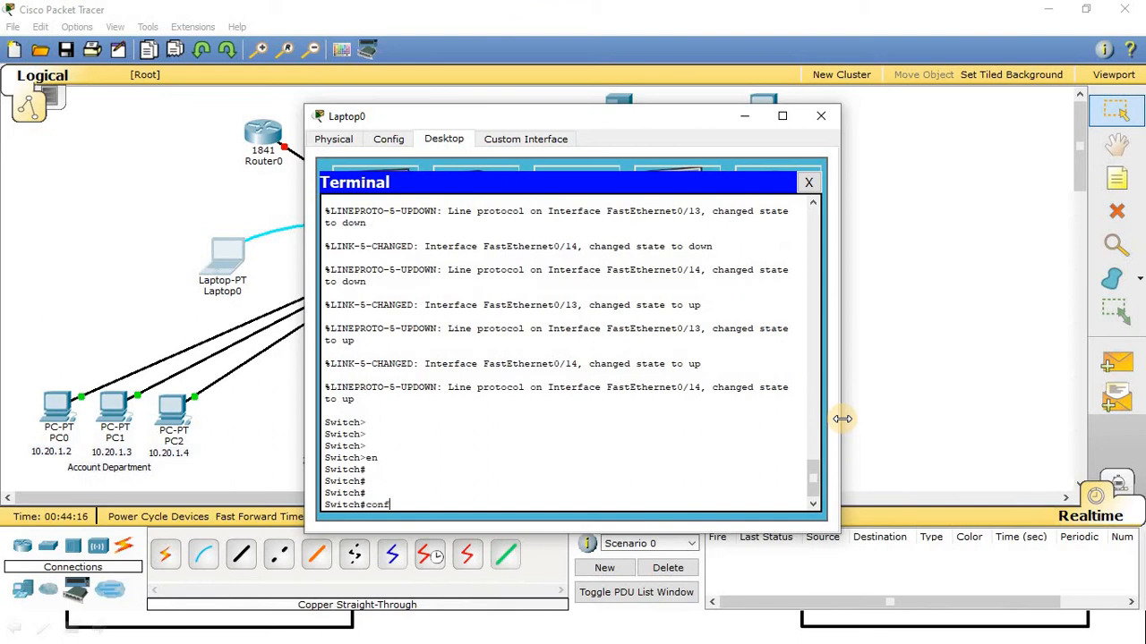
# Enter the switch's global configuration mode with configure terminal.
pyautogui.write('conf')
pyautogui.press('Tab')
pyautogui.write('ter')
pyautogui.press('Tab')
pyautogui.press('Return')
pyautogui.press('Return')
pyautogui.press('Return')
pyautogui.press('Return')
pyautogui.press('Return')
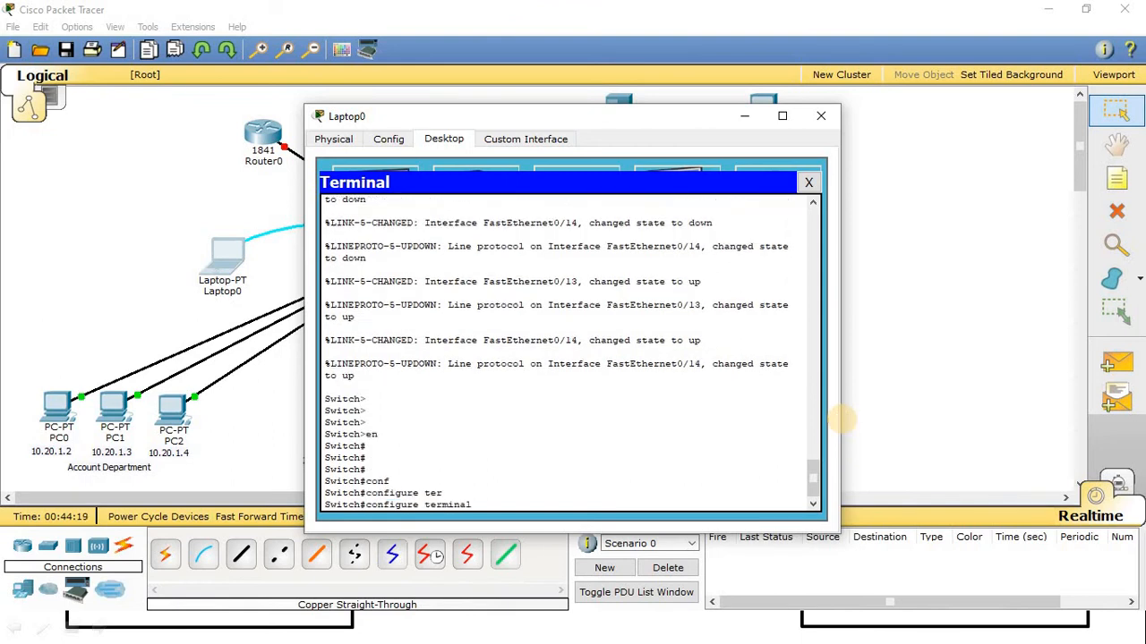
# Enter interface configuration for fastEthernet 0/13 on the switch.
pyautogui.write('int')
pyautogui.press('Tab')
pyautogui.write('fa')
pyautogui.press('Tab')
pyautogui.write('0/13')
pyautogui.press('Return')
pyautogui.press('Return')
pyautogui.press('Return')
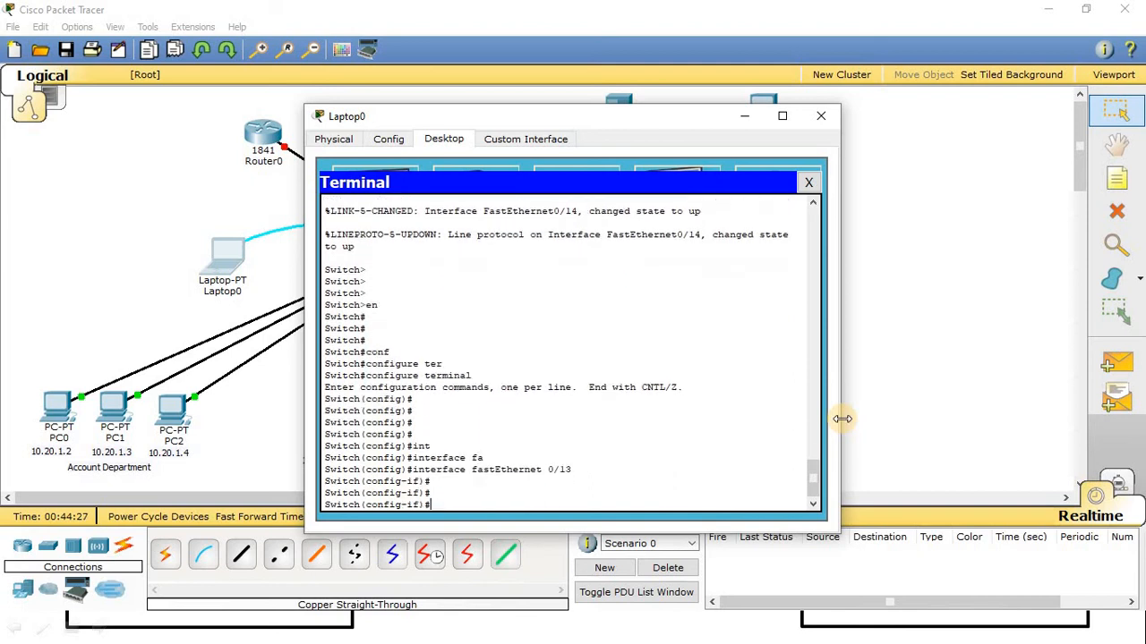
# Set interface fastEthernet 0/13 to access mode with switchport mode access.
pyautogui.write('sh')
pyautogui.press('Tab')
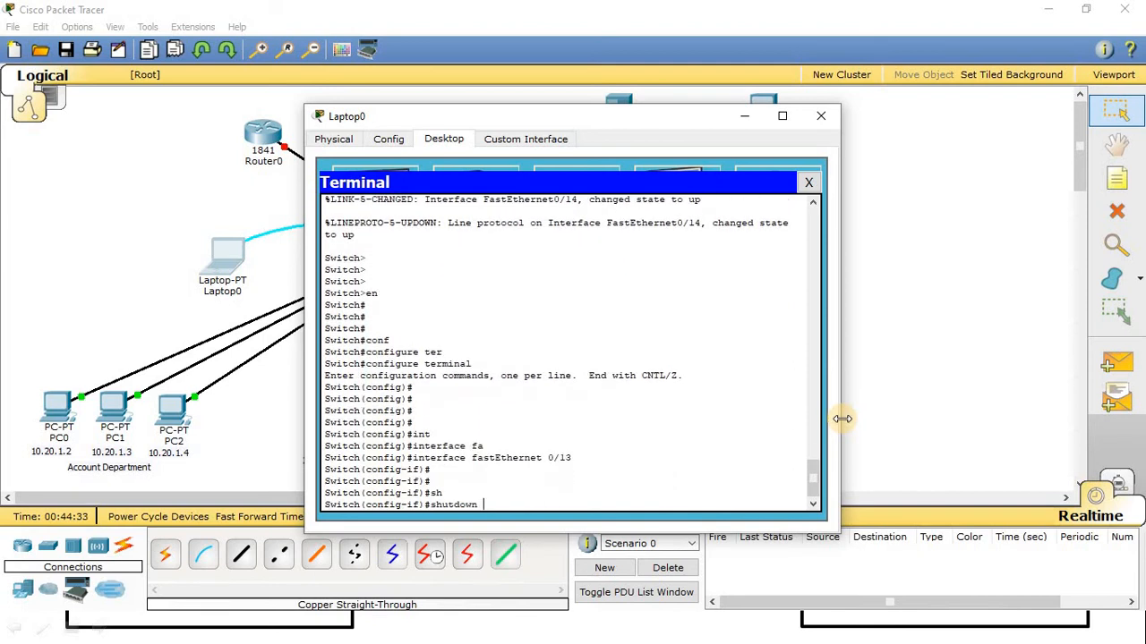
pyautogui.write('sw')
pyautogui.press('Tab')
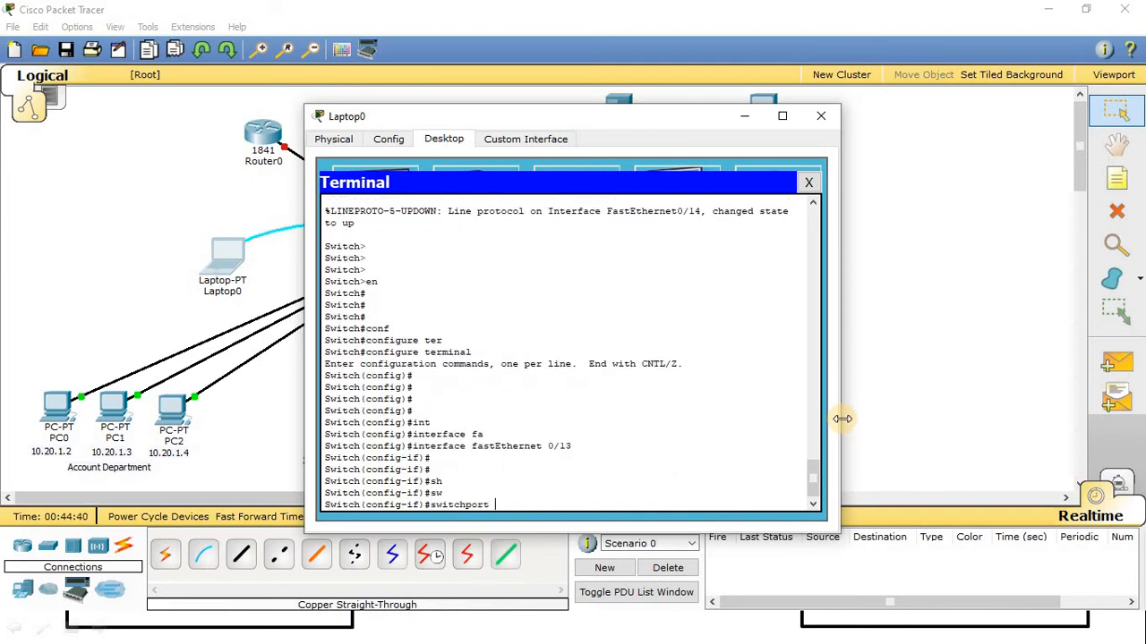
pyautogui.write('mo')
pyautogui.press('Tab')
pyautogui.write('ac')
pyautogui.press('Tab')
pyautogui.press('Return')
pyautogui.press('Return')
# Assign interface fastEthernet 0/13 to VLAN 30 with switchport access vlan 30.
pyautogui.write('sw')
pyautogui.press('Tab')
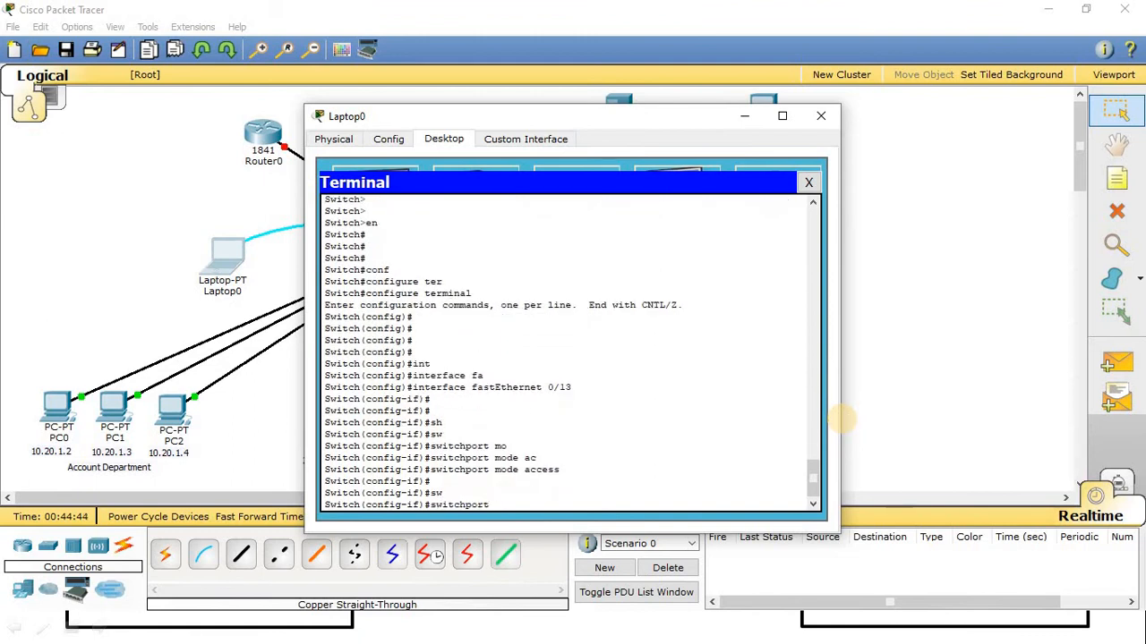
pyautogui.write('ac')
pyautogui.press('Tab')
pyautogui.write('vl')
pyautogui.press('Tab')
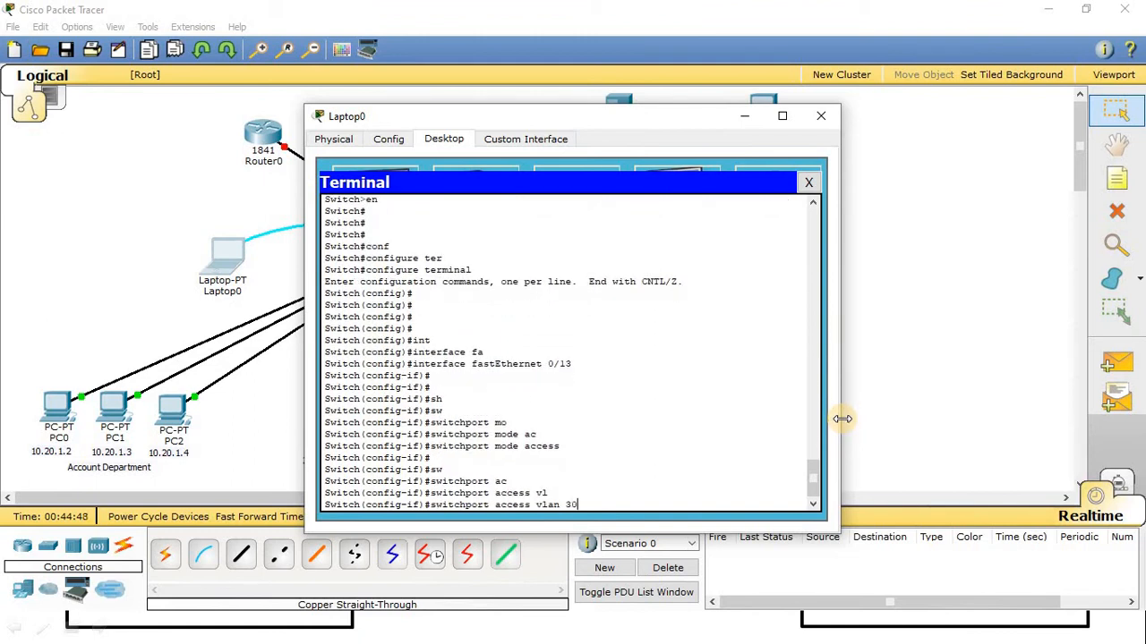
pyautogui.moveTo(413, 363); pyautogui.dragTo(578, 364)
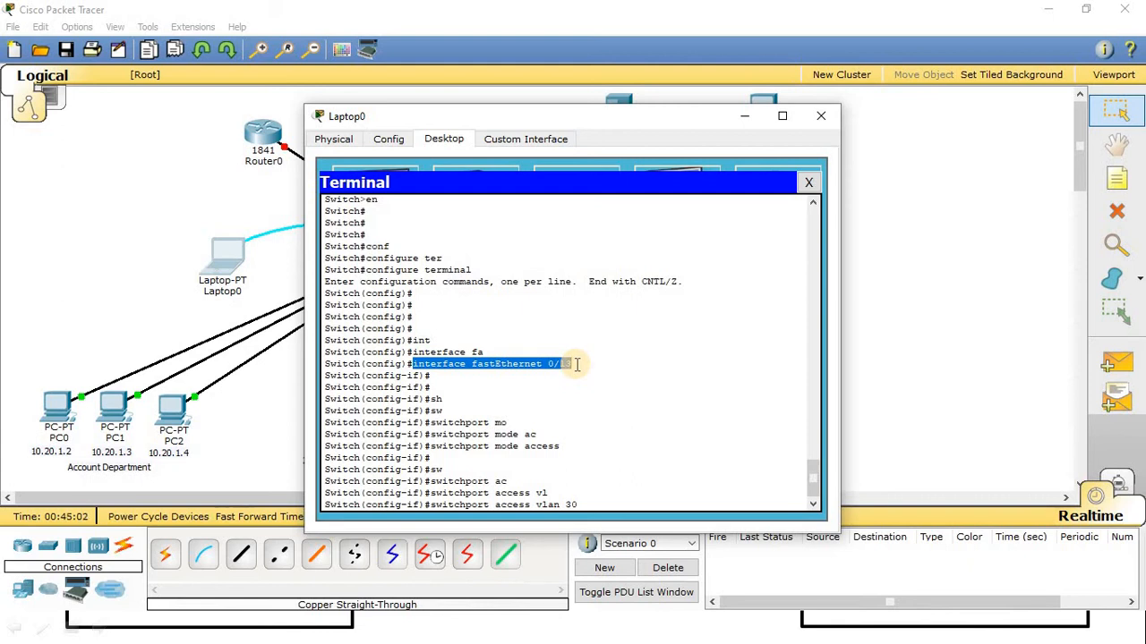
pyautogui.press('Return')
pyautogui.press('Return')
pyautogui.press('Return')
pyautogui.press('Return')
# Exit the interface configuration mode and move Laptop0's window clear of the network topology.
pyautogui.write('ex')
pyautogui.press('Return')
pyautogui.press('Return')
pyautogui.press('Return')
pyautogui.press('Return')
pyautogui.moveTo(587, 117); pyautogui.dragTo(954, 319)
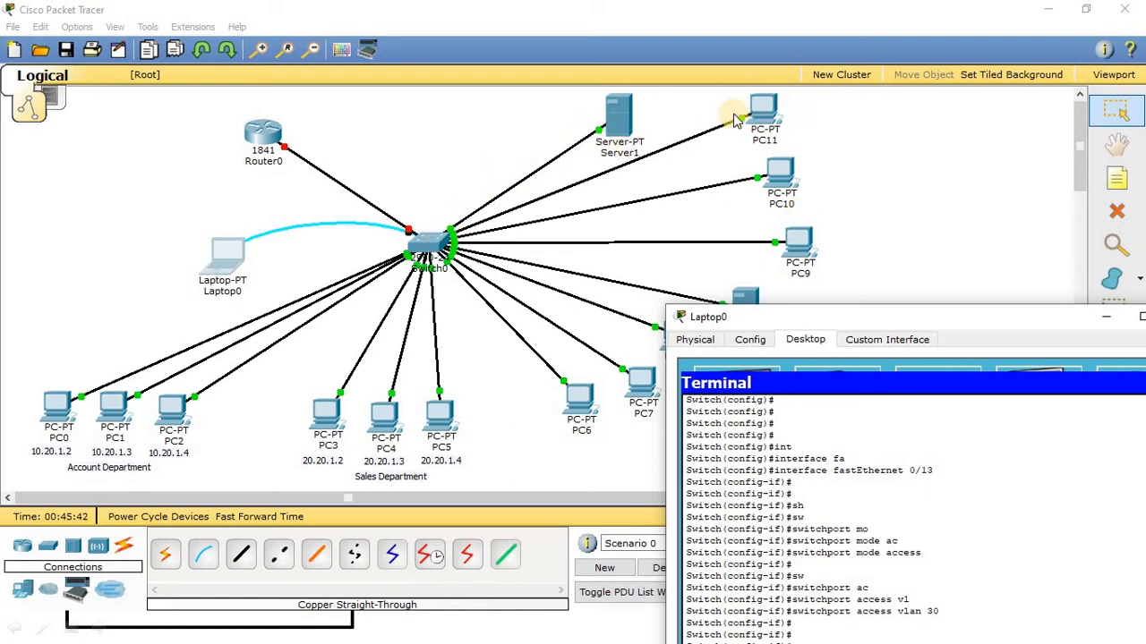
# Bring Laptop0's terminal back into view and enter interface configuration for fastEthernet 0/14 on the switch.
pyautogui.moveTo(898, 317); pyautogui.dragTo(599, 97)
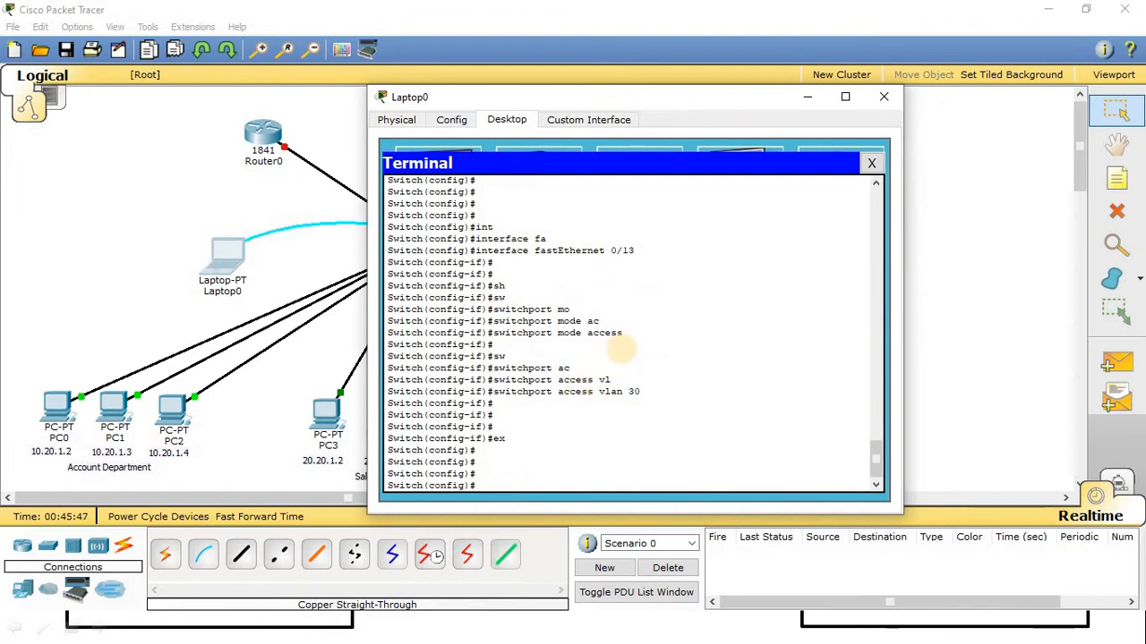
pyautogui.write('interface fa')
pyautogui.press('Tab')
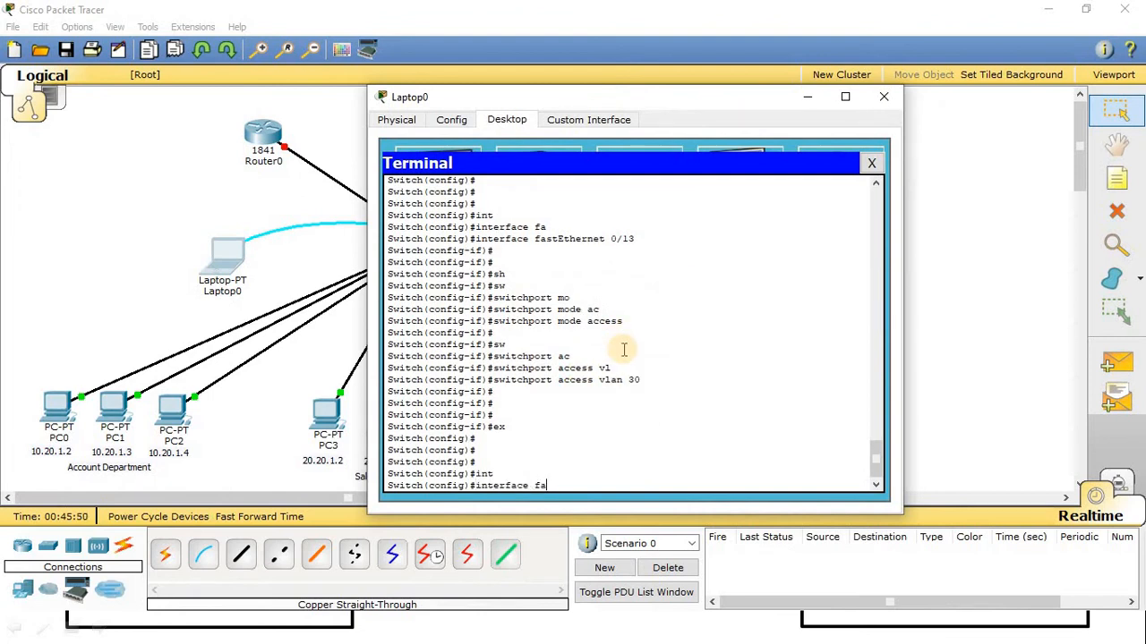
pyautogui.press('Tab')
pyautogui.write('0/14')
pyautogui.press('Return')
pyautogui.press('Return')
pyautogui.press('Return')
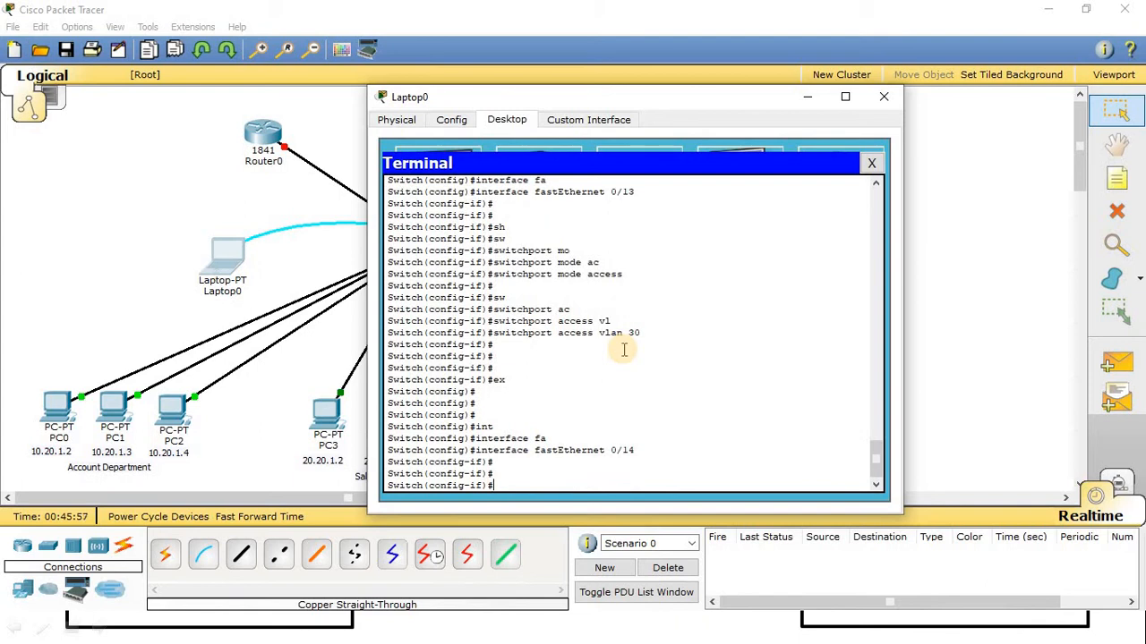
# Set interface fastEthernet 0/14 to access mode with switchport mode access.
pyautogui.write('switchport')
pyautogui.press('Tab')
pyautogui.write('mo')
pyautogui.press('Tab')
pyautogui.write('ac')
pyautogui.press('Tab')
pyautogui.press('Return')
# Assign interface fastEthernet 0/14 to VLAN 40 with switchport access vlan 40.
pyautogui.write('sw')
pyautogui.press('Tab')
pyautogui.write('ac')
pyautogui.press('Tab')
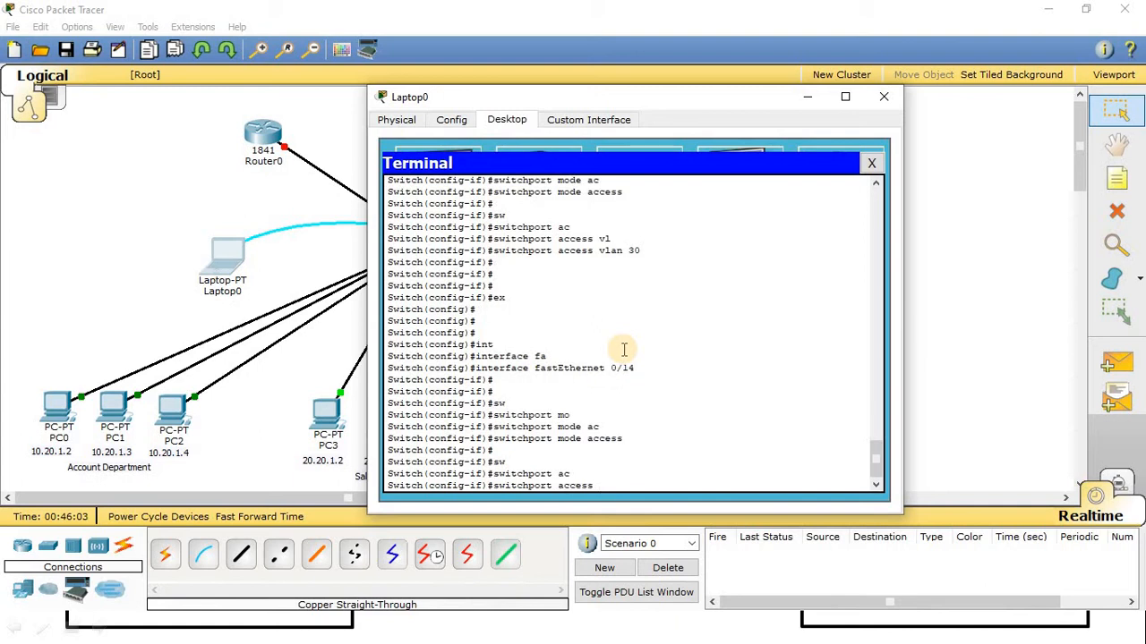
pyautogui.write('vl')
pyautogui.press('Tab')
pyautogui.write('40')
pyautogui.press('Return')
pyautogui.press('Return')
pyautogui.press('Return')
pyautogui.press('Return')
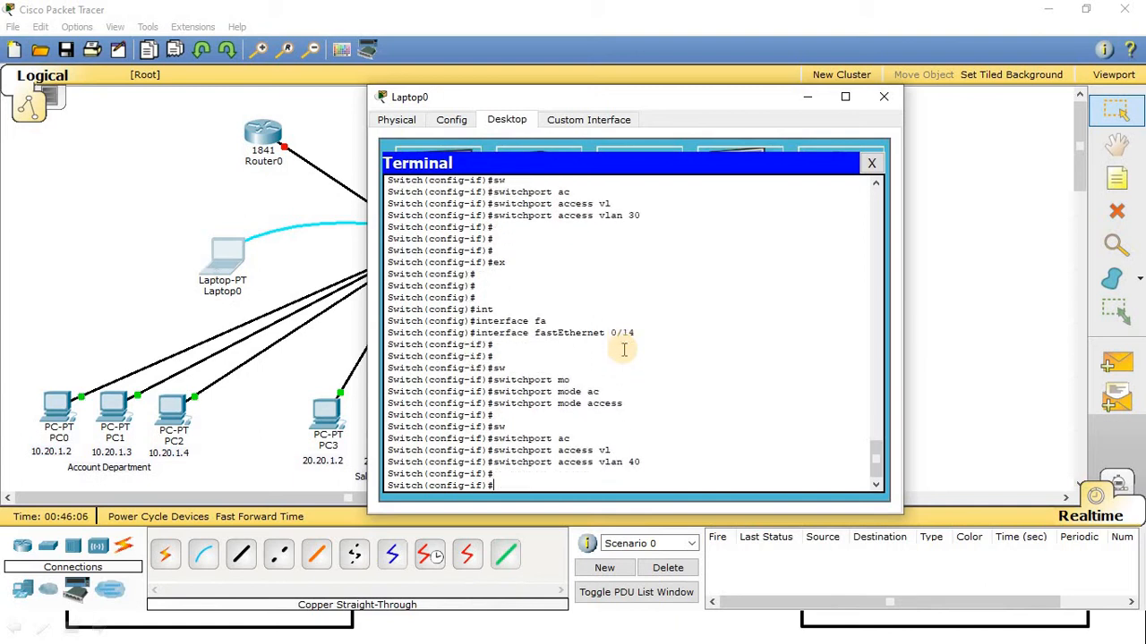
# Exit interface and global configuration modes back to the switch's privileged prompt.
pyautogui.write('ex')
pyautogui.press('Tab')
pyautogui.press('Return')
pyautogui.press('Return')
pyautogui.press('Return')
pyautogui.write('ex')
pyautogui.press('Tab')
pyautogui.press('Return')
pyautogui.press('Return')
# Run show vlan and check the port membership of VLANs 30 and 40, paging through the full listing.
pyautogui.write('sh')
pyautogui.press('Tab')
pyautogui.write('vl')
pyautogui.press('Tab')
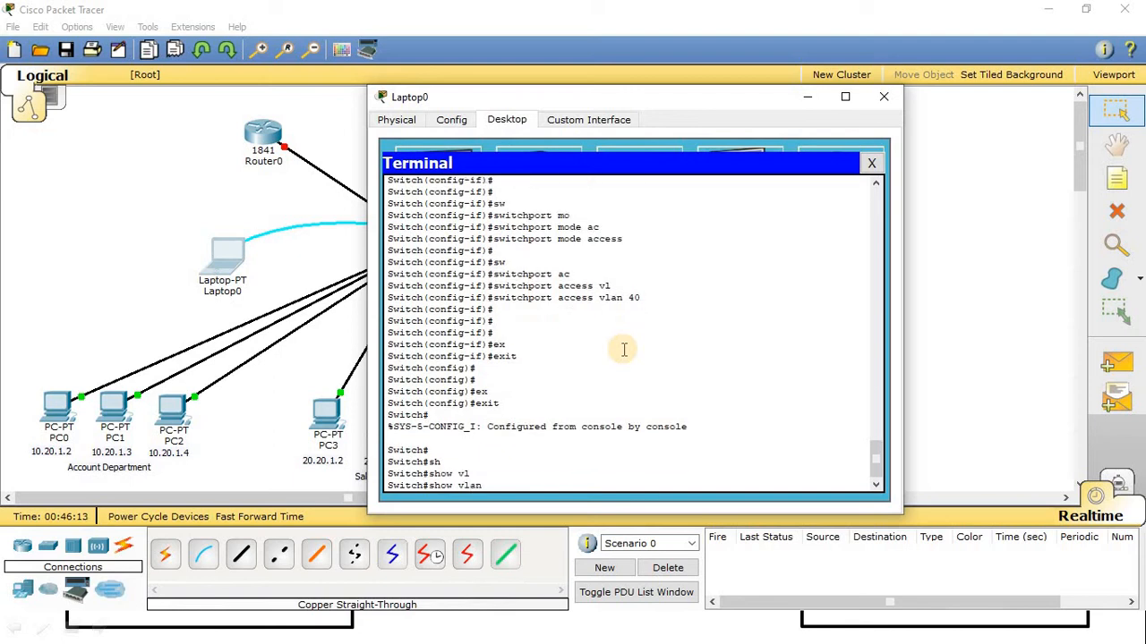
pyautogui.press('Return')
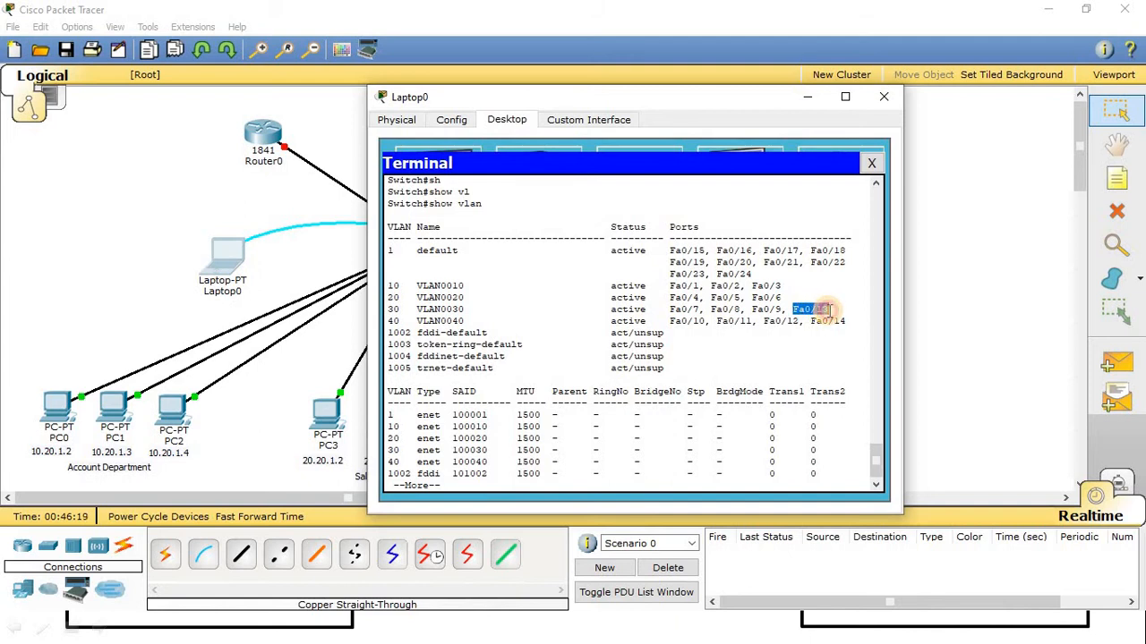
pyautogui.moveTo(386, 311); pyautogui.dragTo(864, 322)
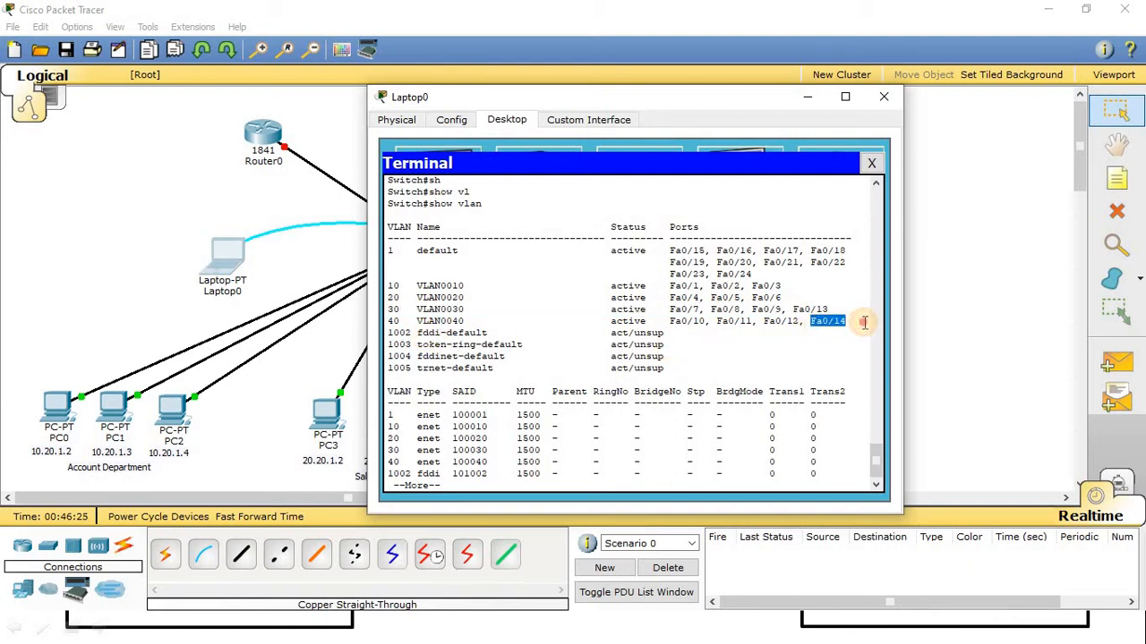
pyautogui.moveTo(740, 310); pyautogui.dragTo(855, 318)
pyautogui.press('Return')
pyautogui.press('Return')
pyautogui.press('Return')
pyautogui.press('Return')
pyautogui.press('Return')
pyautogui.press('Return')
pyautogui.press('Return')
pyautogui.press('Return')
pyautogui.press('Return')
pyautogui.press('Return')
pyautogui.press('Return')
pyautogui.press('Return')
pyautogui.press('Return')
# Save the switch configuration with the write command and close Laptop0's window.
pyautogui.write('wr')
pyautogui.press('Tab')
pyautogui.press('Return')
pyautogui.press('Return')
pyautogui.press('Return')
pyautogui.click(884, 96)
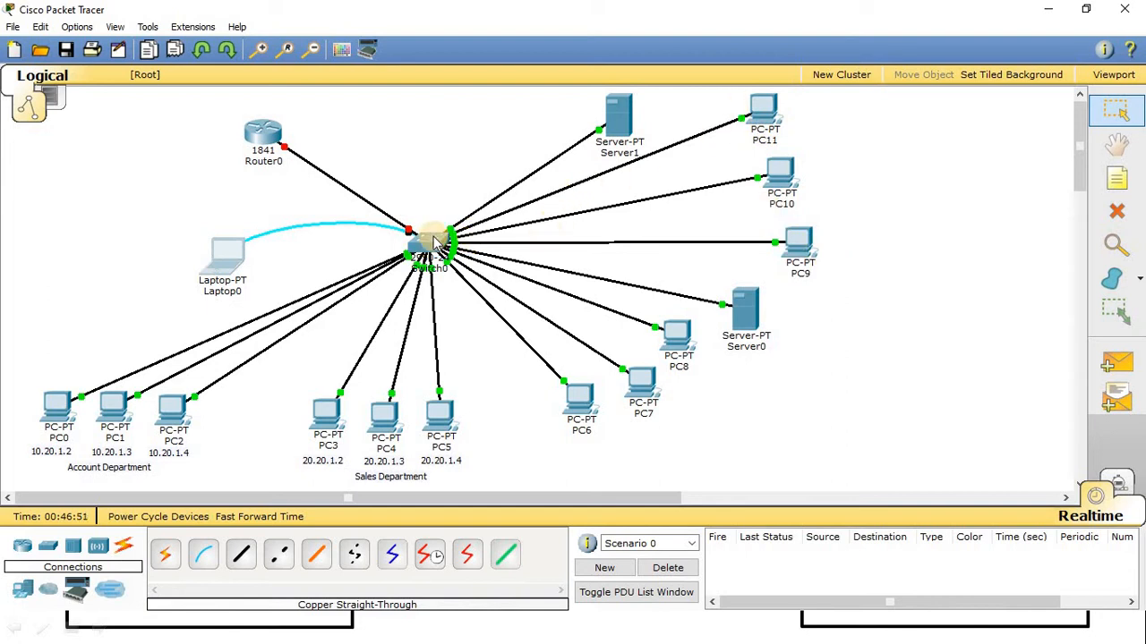
# Set PC8 to obtain its IP address by DHCP, check the assigned address, and close its window.
pyautogui.moveTo(436, 241)
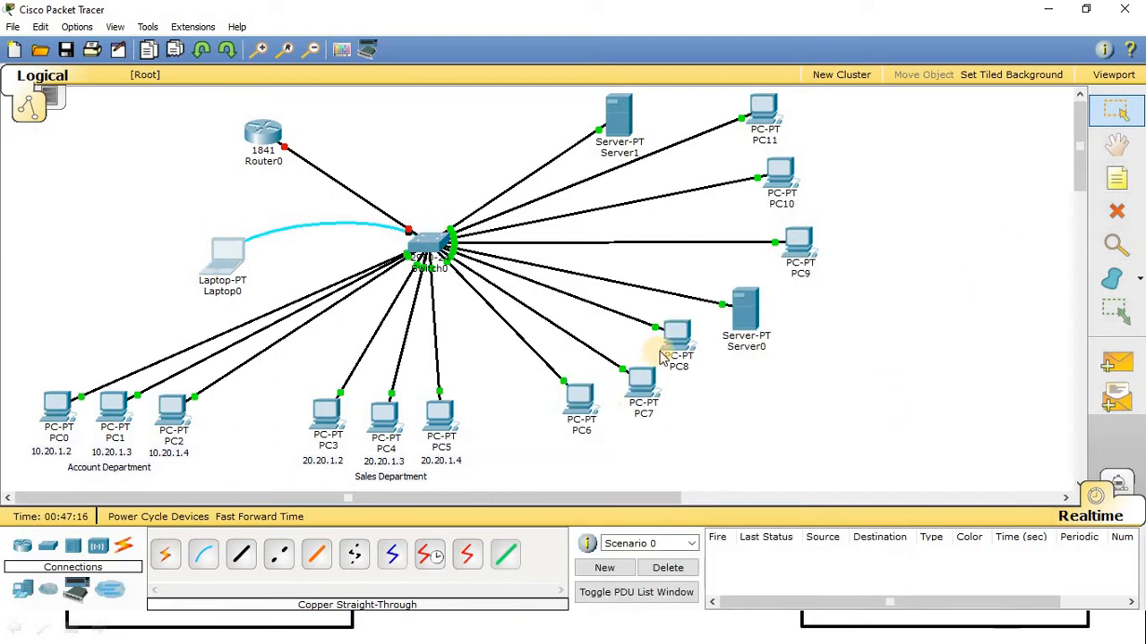
pyautogui.click(675, 337)
pyautogui.moveTo(1103, 177); pyautogui.dragTo(1080, 114)
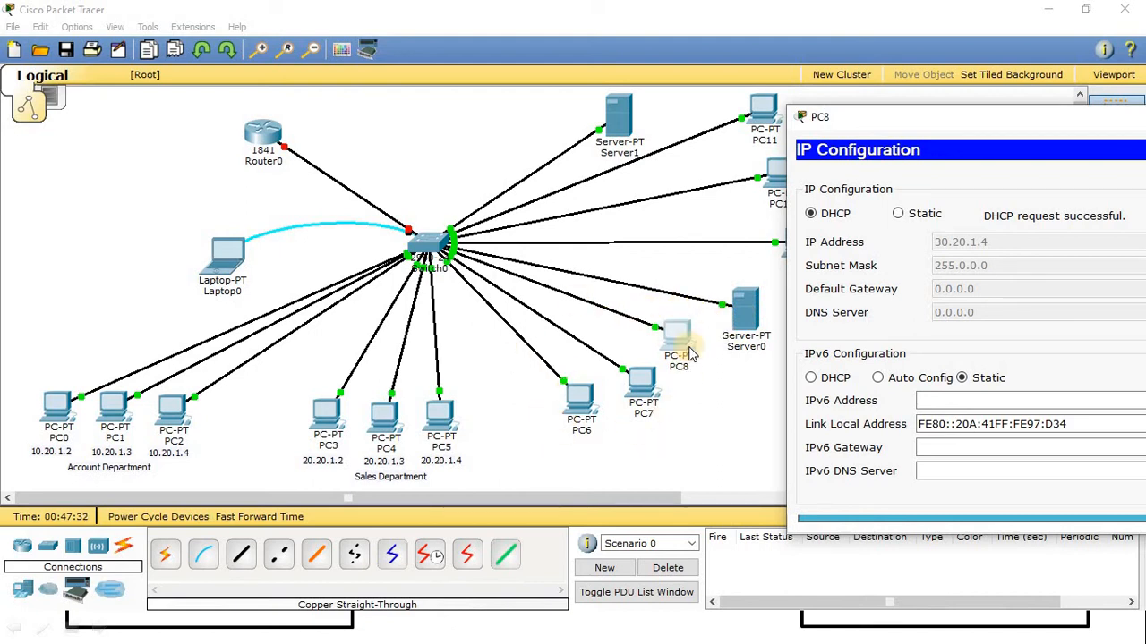
pyautogui.moveTo(928, 111); pyautogui.dragTo(651, 109)
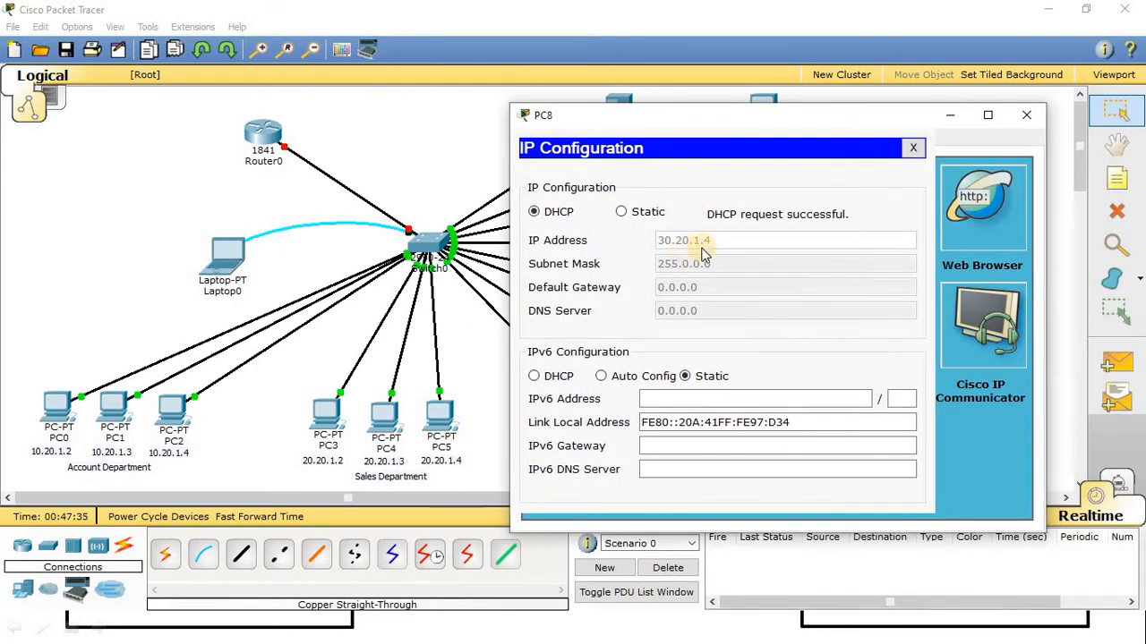
pyautogui.click(1026, 115)
# Set PC7 and PC6 to obtain their IP addresses by DHCP.
pyautogui.click(644, 394)
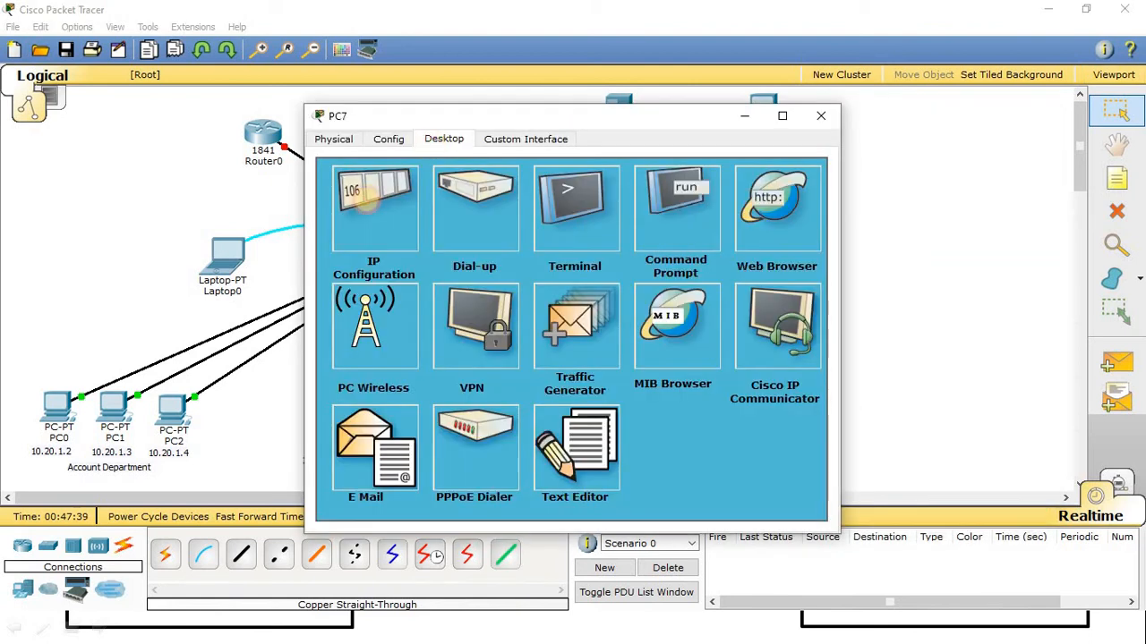
pyautogui.click(388, 192)
pyautogui.click(820, 115)
pyautogui.click(580, 398)
pyautogui.click(820, 115)
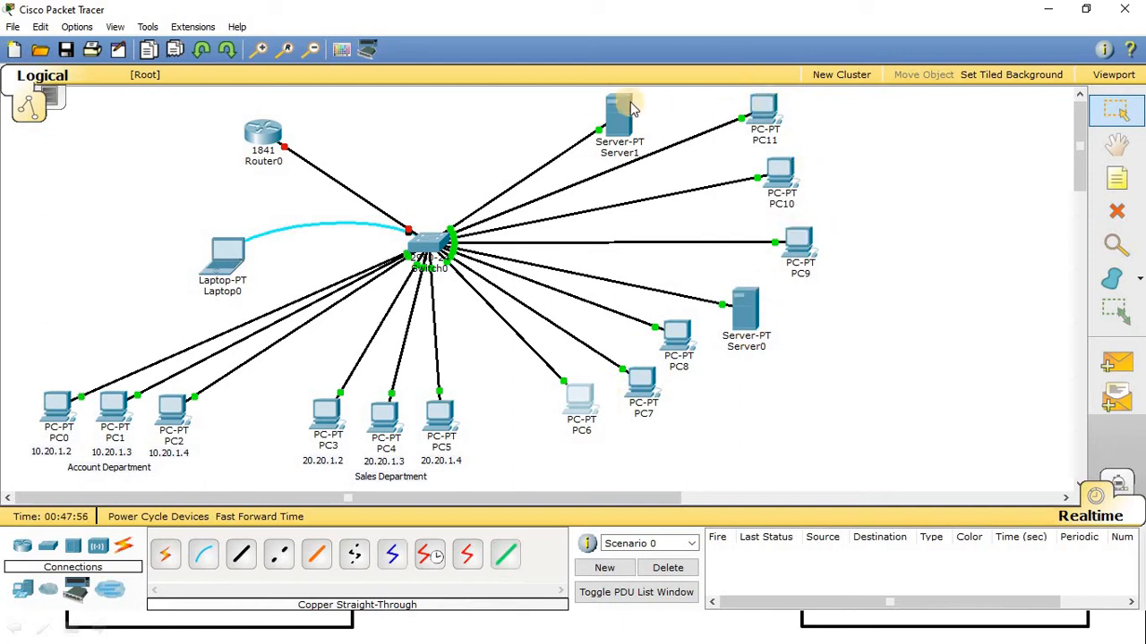
# Set the PCs near Server1, from PC11 to PC9, to obtain their IP addresses by DHCP.
pyautogui.click(763, 111)
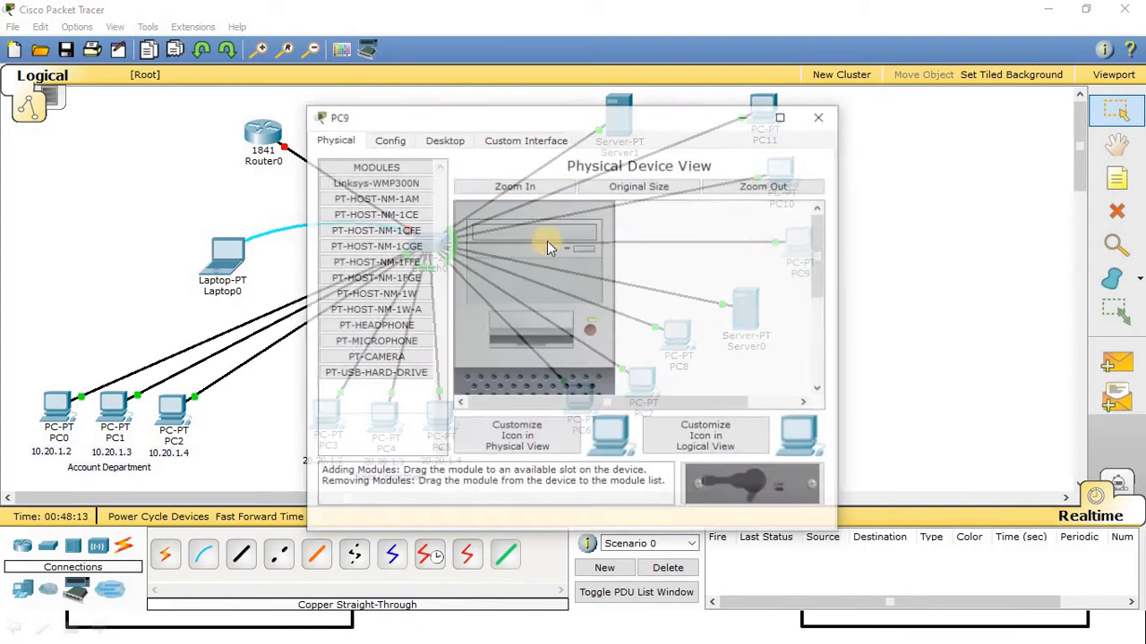
pyautogui.click(439, 149)
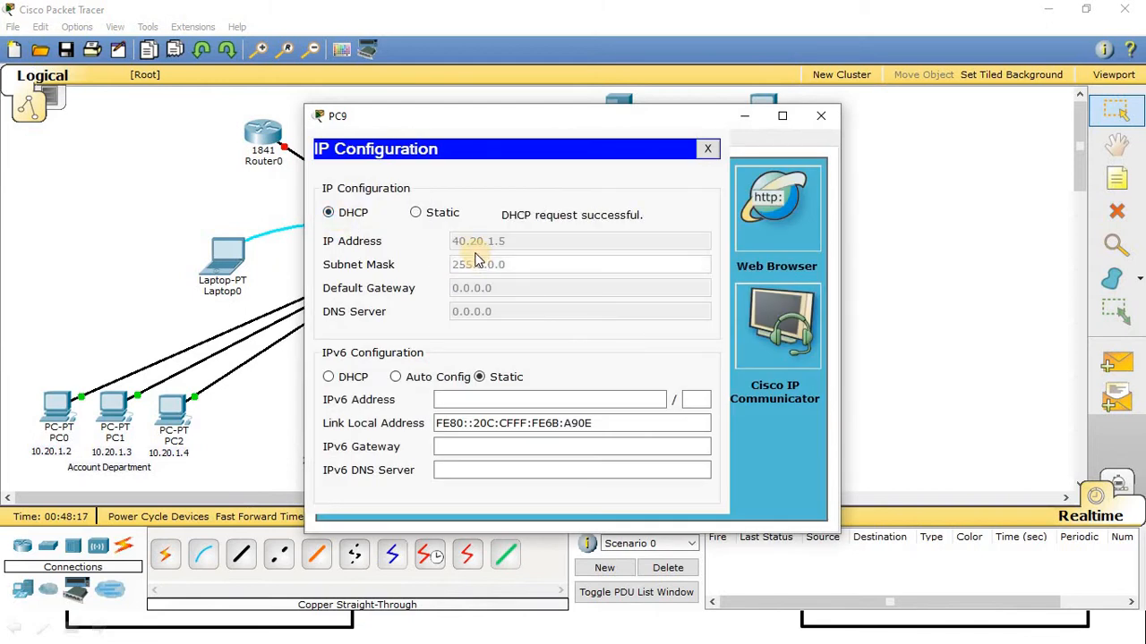
pyautogui.click(820, 116)
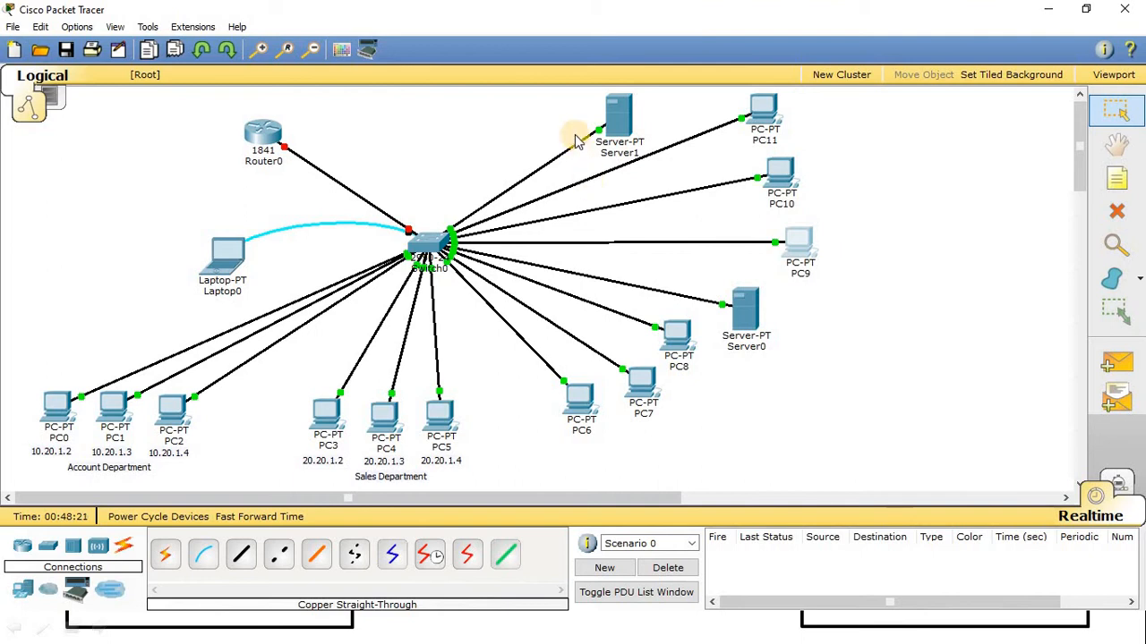
# Move Router0 directly above Switch0 in the topology.
pyautogui.moveTo(646, 121)
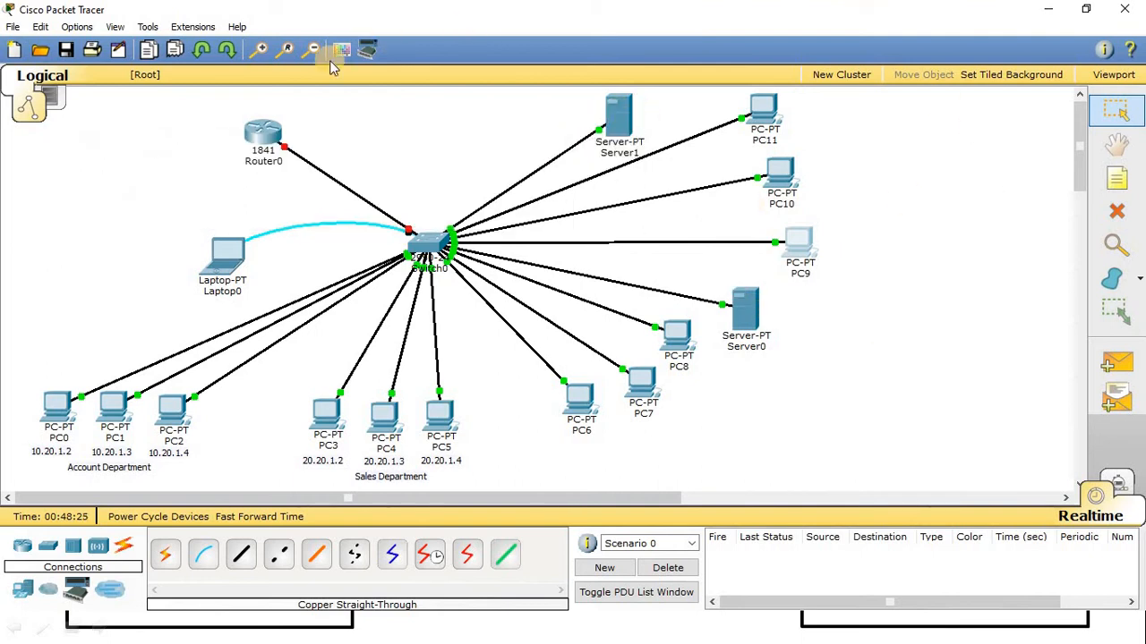
pyautogui.moveTo(275, 125); pyautogui.dragTo(440, 118)
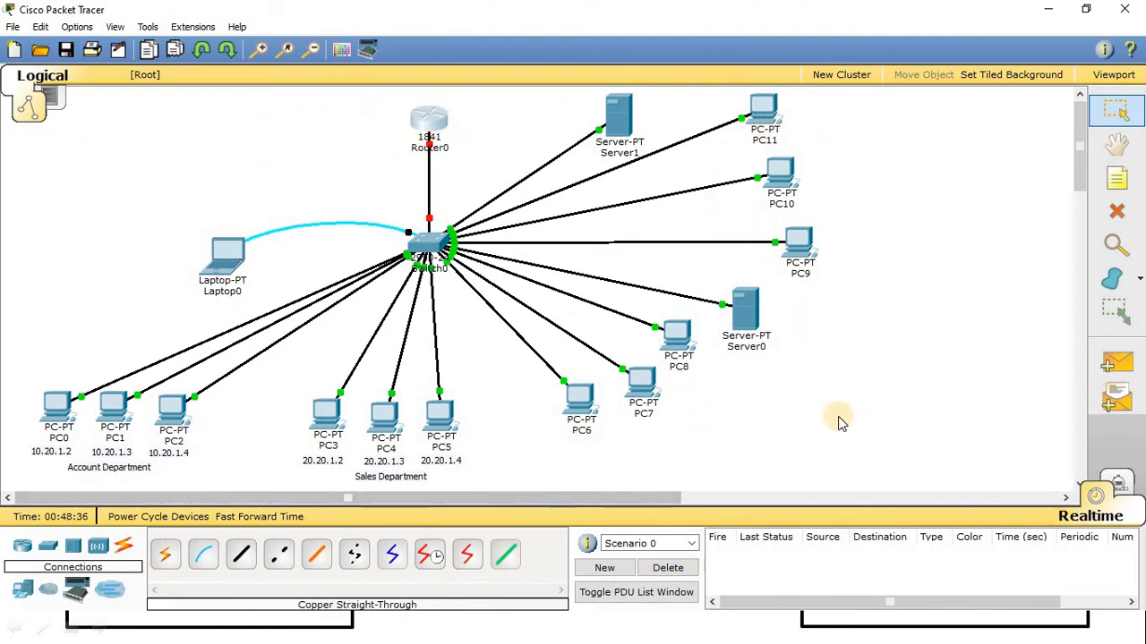
# Place a note reading "Students" beneath PC7.
pyautogui.click(1116, 178)
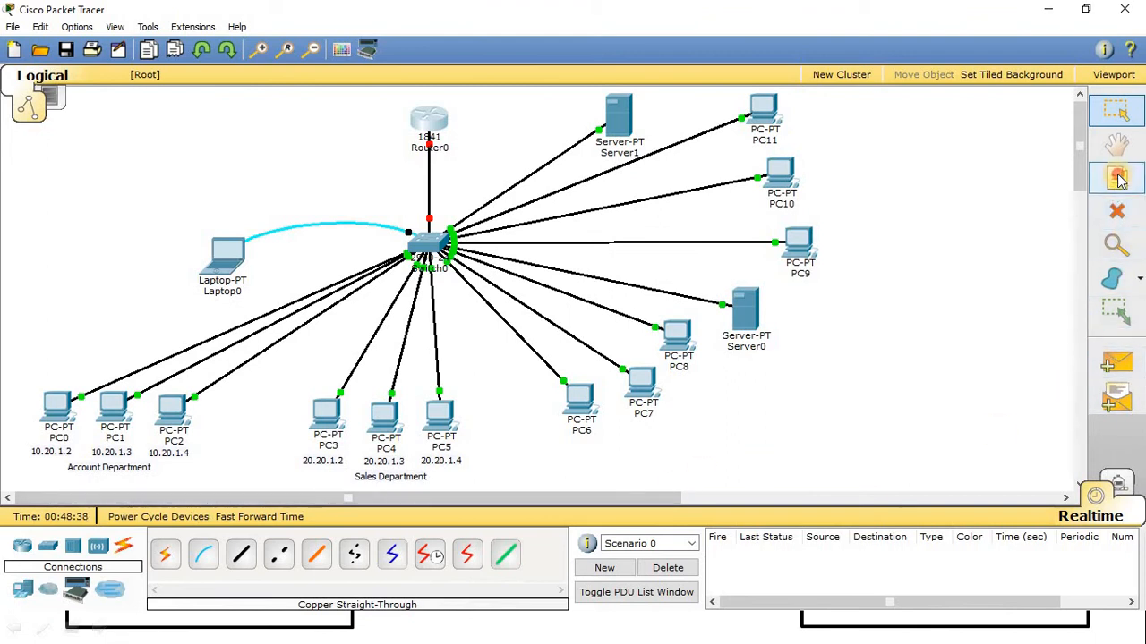
pyautogui.click(648, 442)
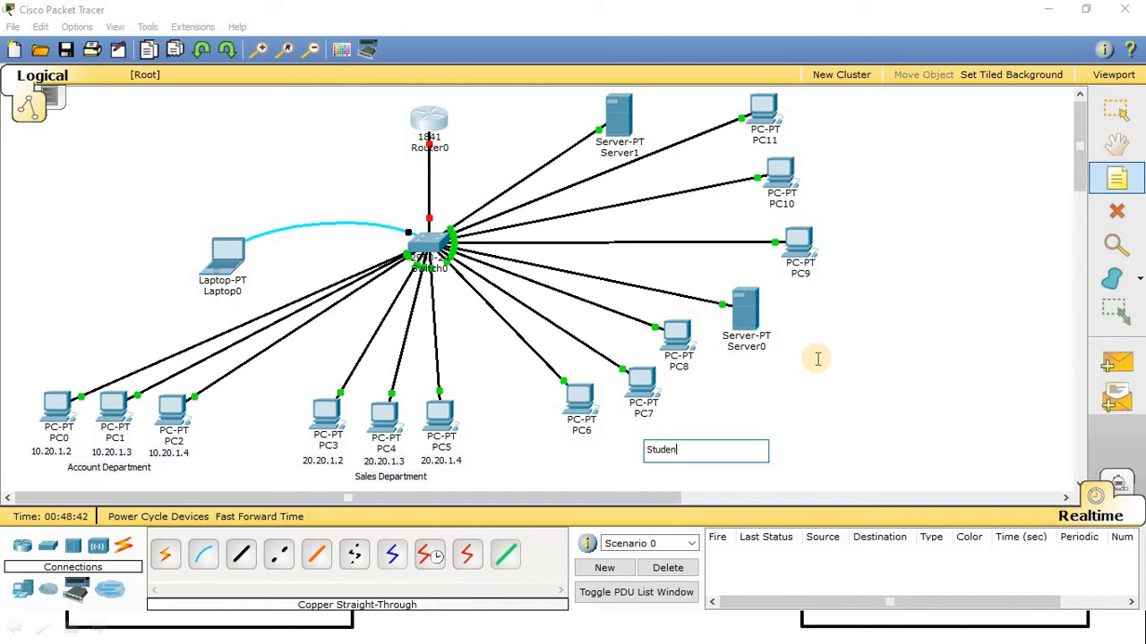
pyautogui.press('Escape')
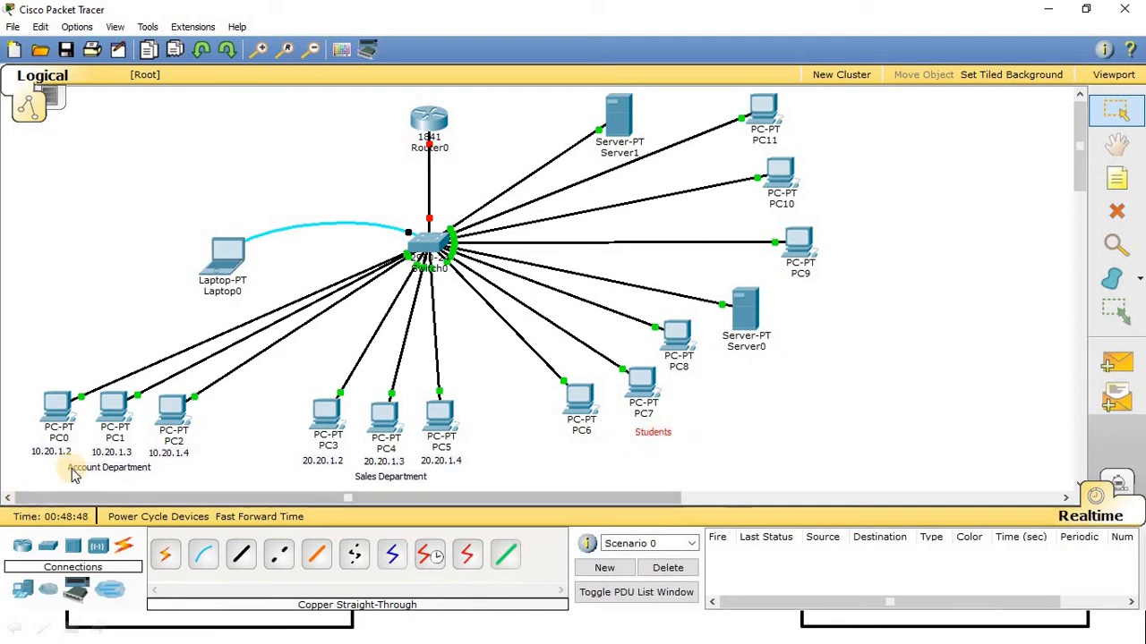
pyautogui.moveTo(652, 433); pyautogui.dragTo(656, 429)
# Place a note reading "Teachers" beside PC10.
pyautogui.click(1116, 179)
pyautogui.click(833, 179)
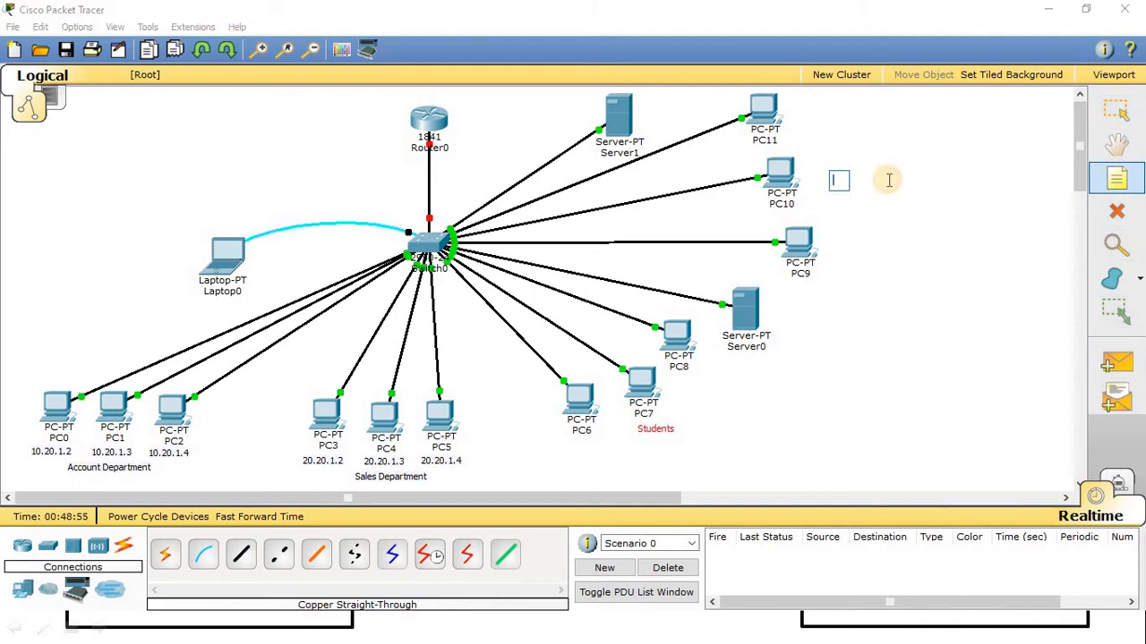
pyautogui.write('Teachers')
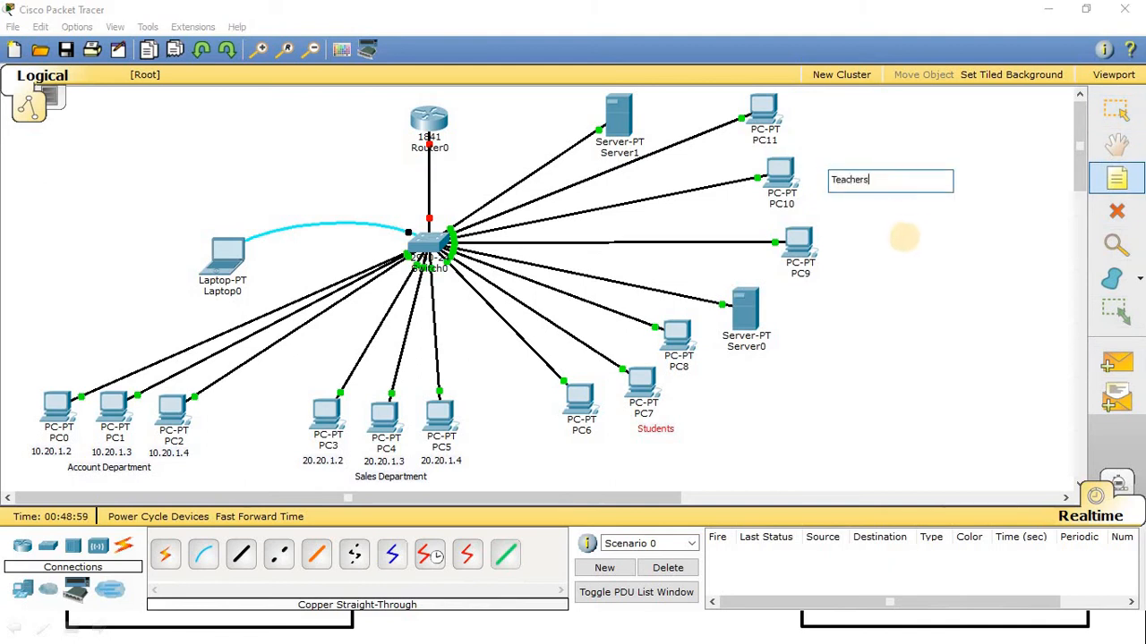
pyautogui.click(905, 235)
pyautogui.press('Escape')
pyautogui.moveTo(856, 177)
pyautogui.mouseDown()
pyautogui.moveTo(848, 167)
pyautogui.moveTo(859, 158)
pyautogui.mouseUp()
# Shift PC10 and PC9 slightly up and outward, and nudge the Students note a little lower beneath PC7.
pyautogui.moveTo(779, 167); pyautogui.dragTo(790, 158)
pyautogui.moveTo(786, 239); pyautogui.dragTo(793, 228)
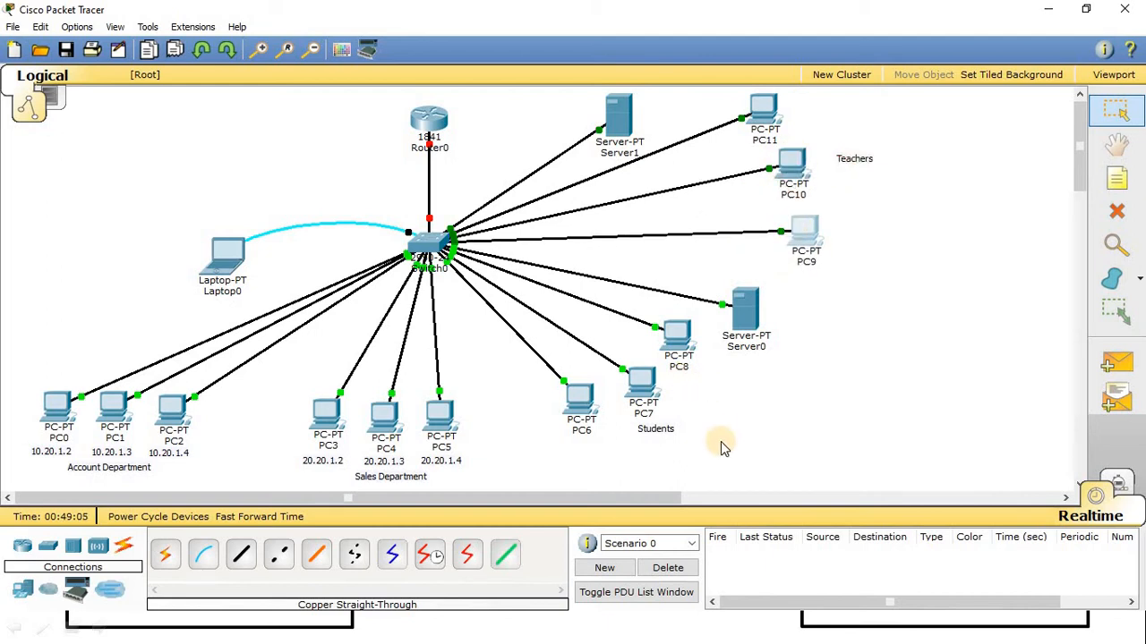
pyautogui.moveTo(657, 429); pyautogui.dragTo(659, 434)
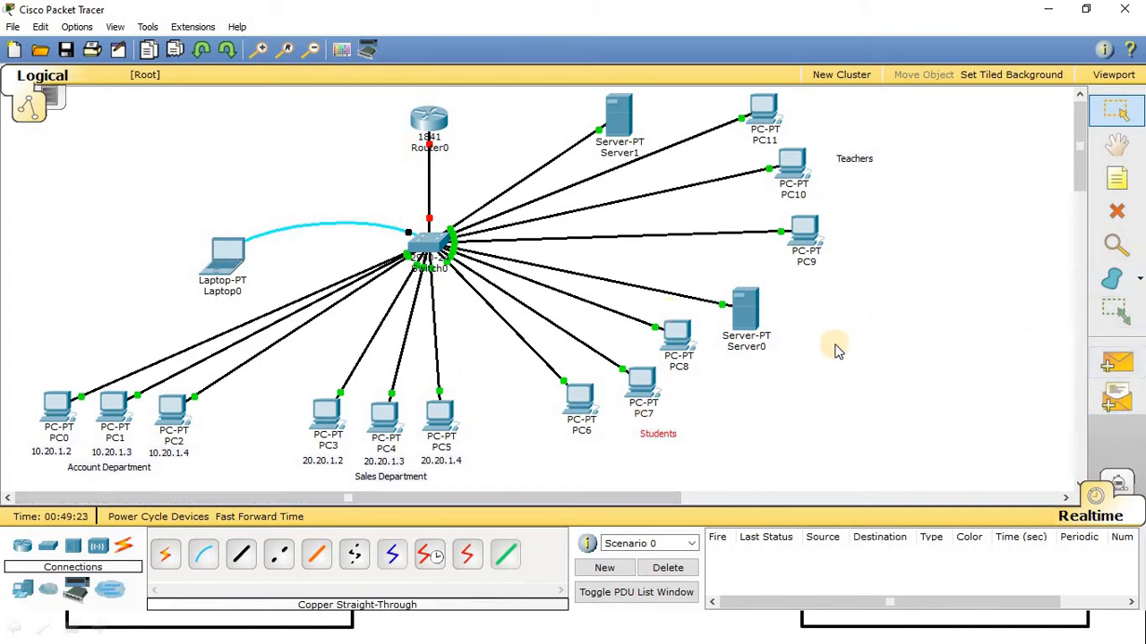
# Look up PC6's IP address and label PC6 with a note reading 30.20.1.3 beneath it.
pyautogui.click(580, 403)
pyautogui.click(385, 210)
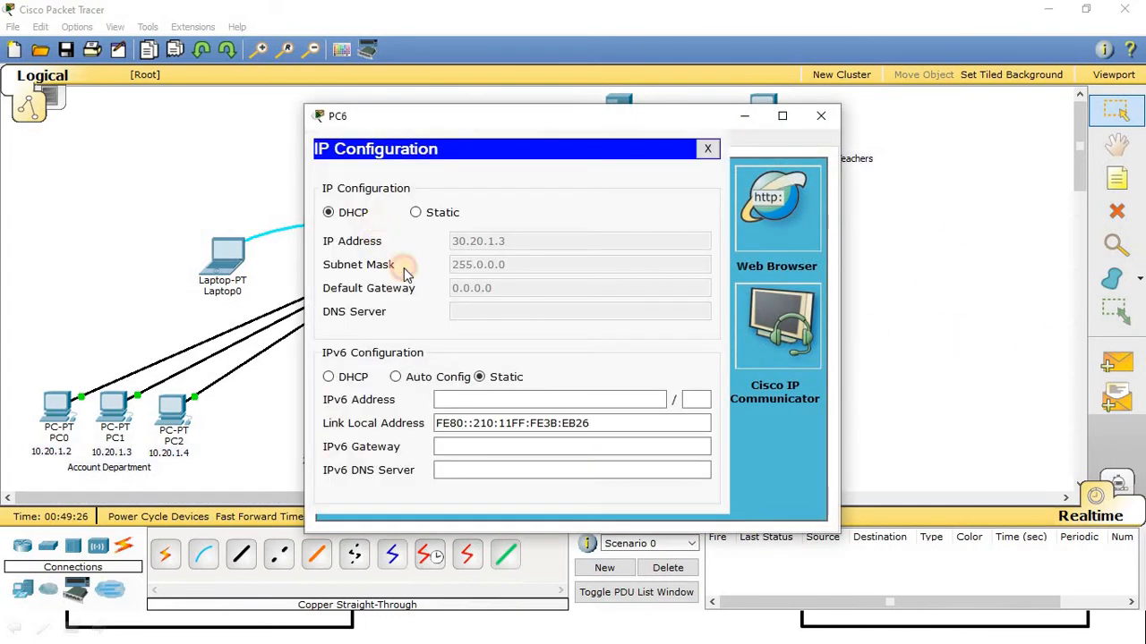
pyautogui.click(821, 116)
pyautogui.write('n')
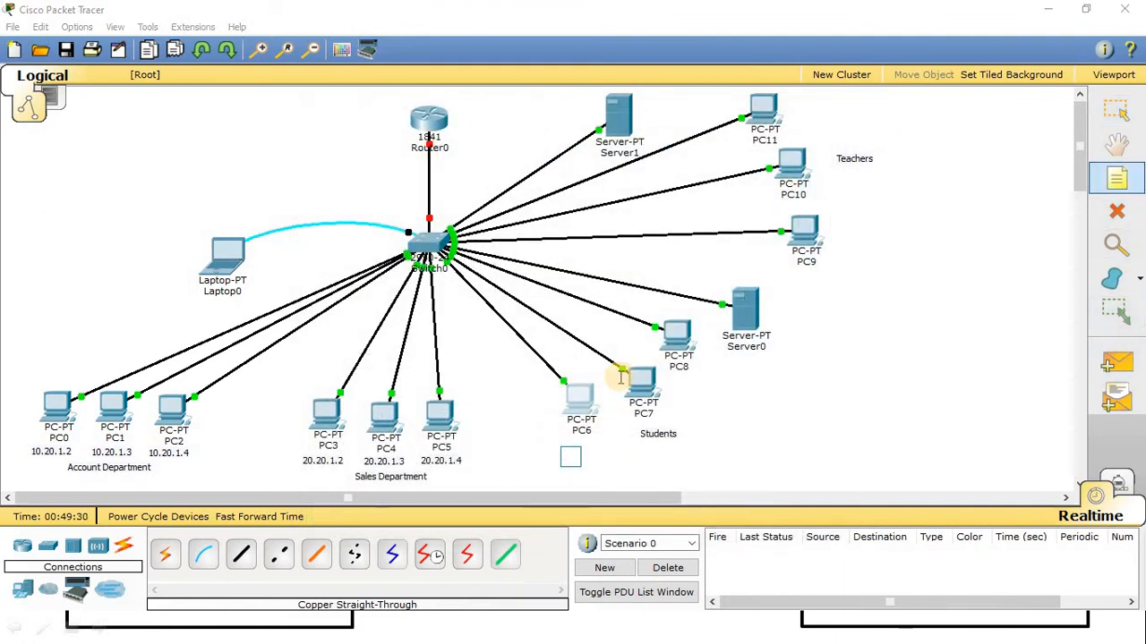
pyautogui.write('30.20.1.3')
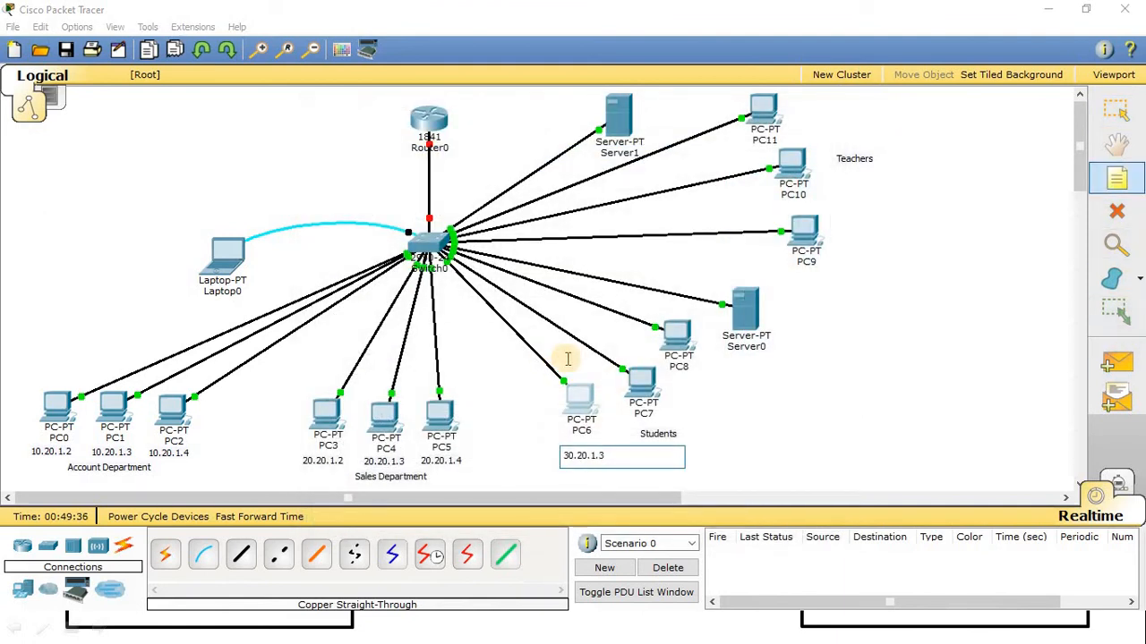
pyautogui.press('Escape')
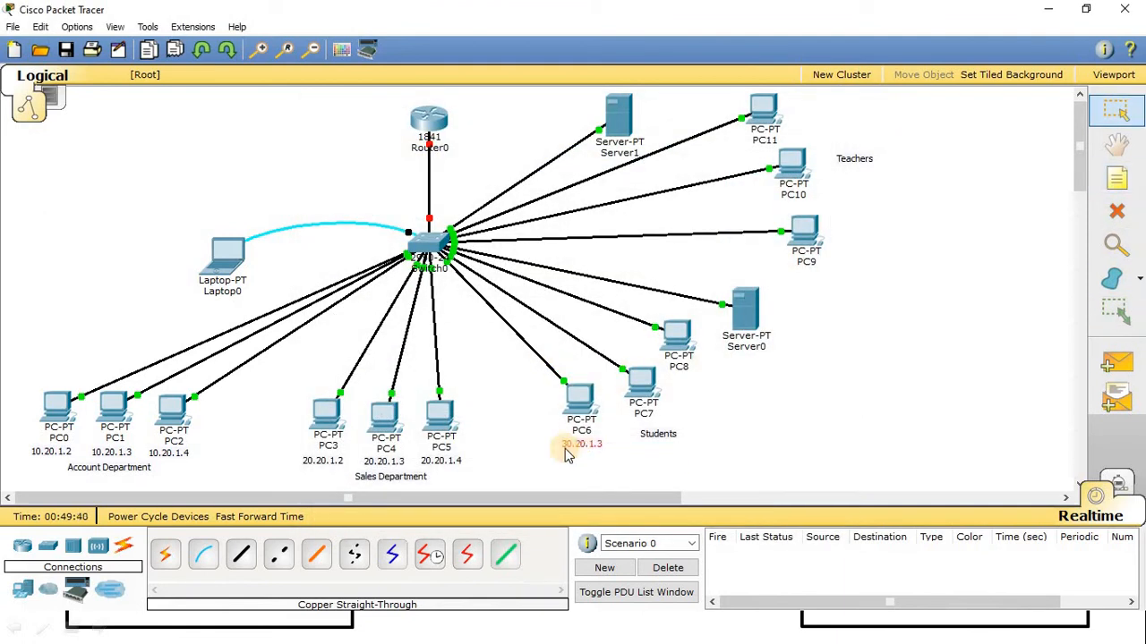
# Check the IP configurations of PC6 and PC7, and label PC7 with a note reading 30.20.1.5.
pyautogui.click(579, 403)
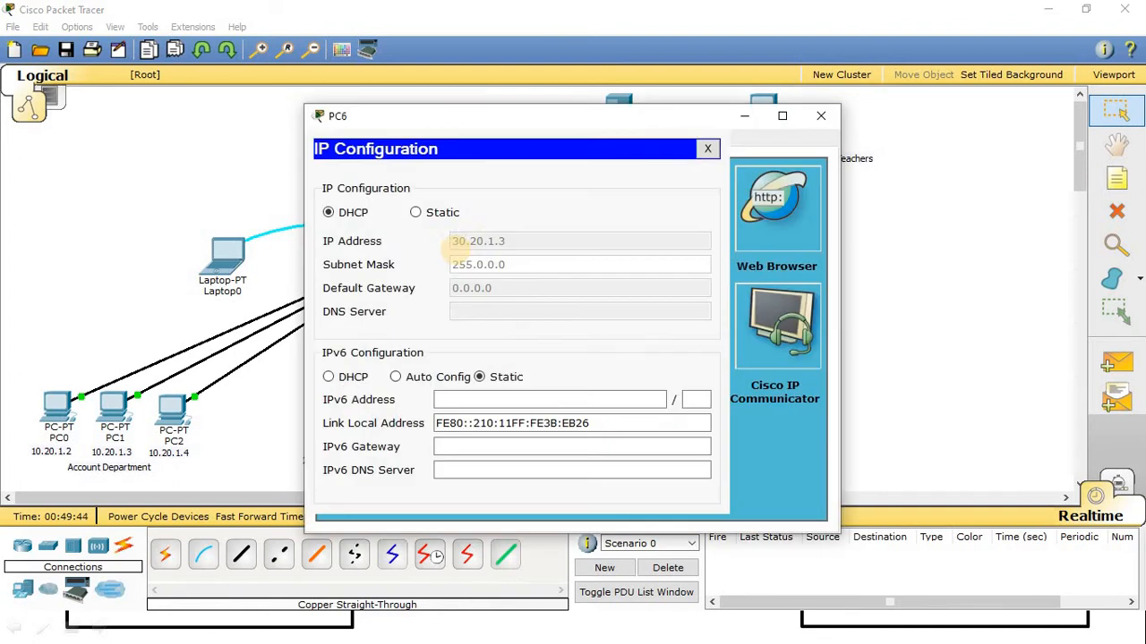
pyautogui.click(821, 115)
pyautogui.click(641, 386)
pyautogui.click(380, 190)
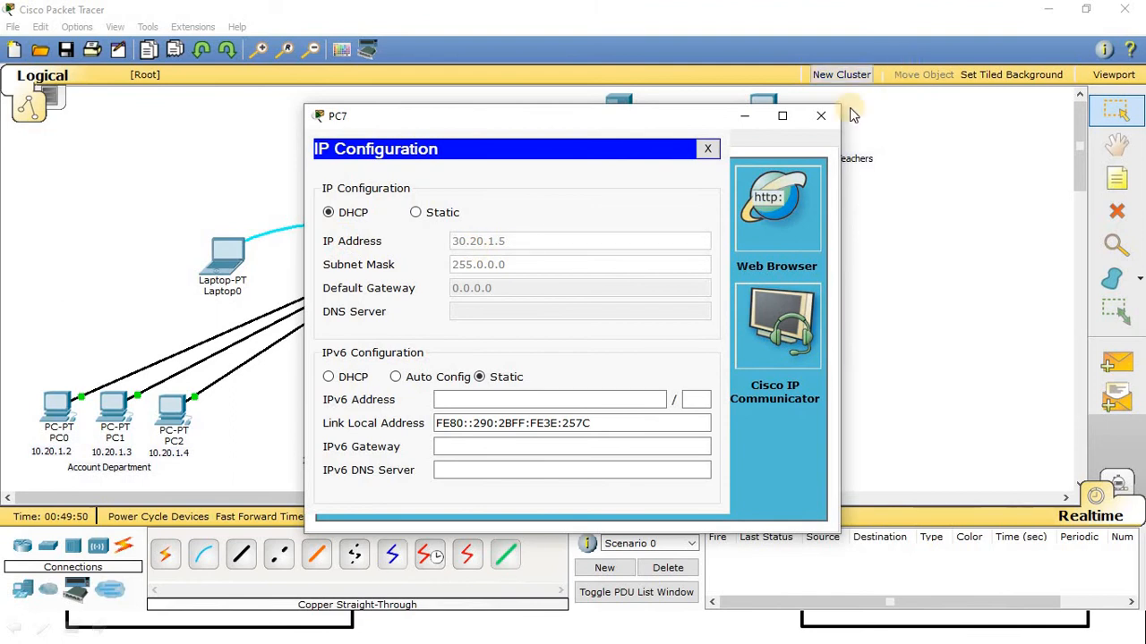
pyautogui.click(821, 115)
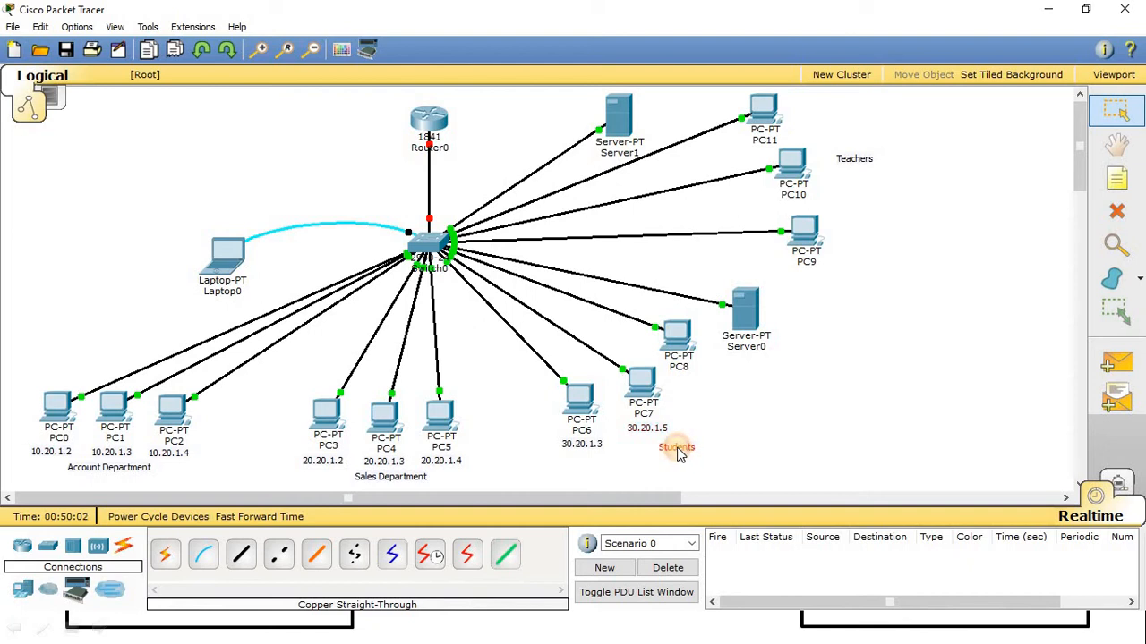
# Add a note reading 30.20.1.4 for PC8 and check it against PC8's IP configuration.
pyautogui.click(1116, 178)
pyautogui.click(913, 398)
pyautogui.write('30.20.1.4')
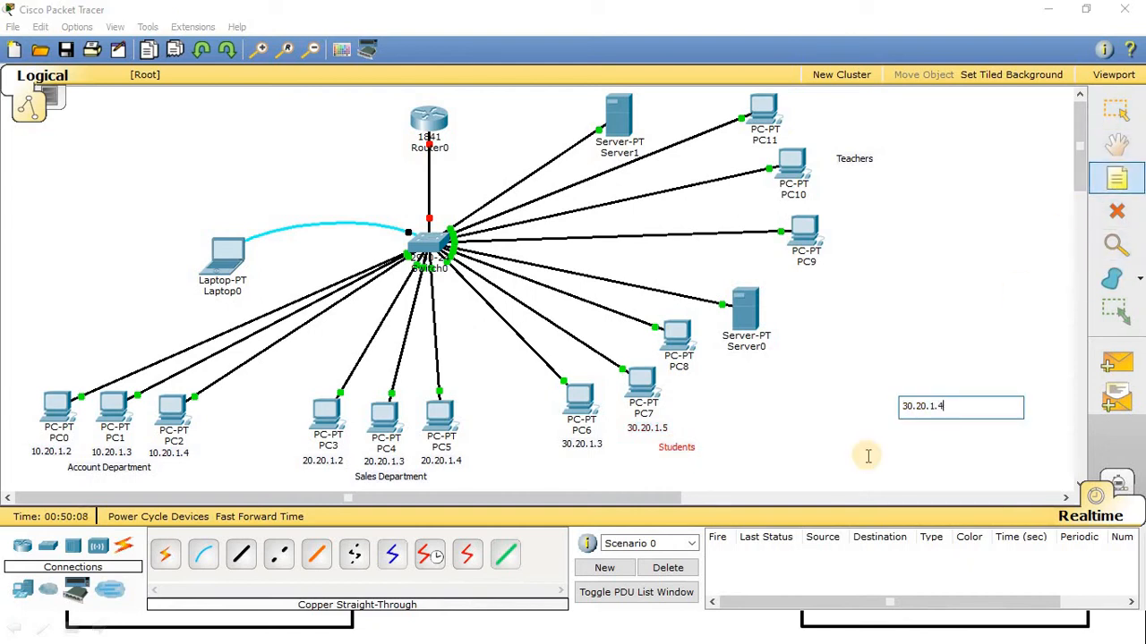
pyautogui.click(942, 424)
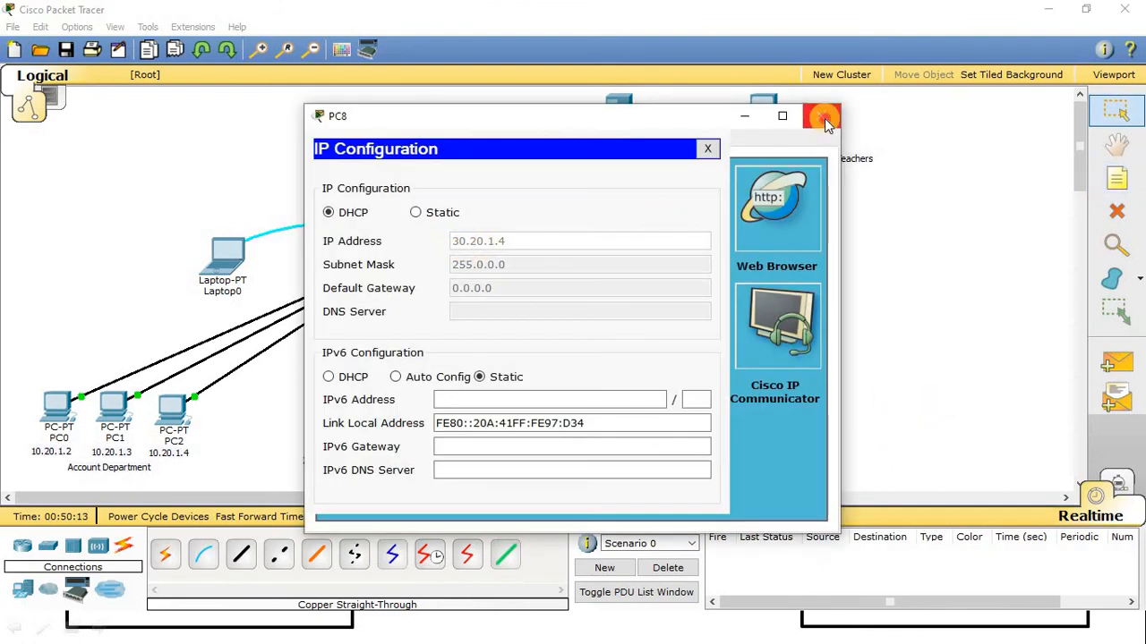
# Look up PC9's IP address and label PC9 with a note reading 40.20.1.5 beside it.
pyautogui.click(826, 120)
pyautogui.click(813, 237)
pyautogui.click(372, 210)
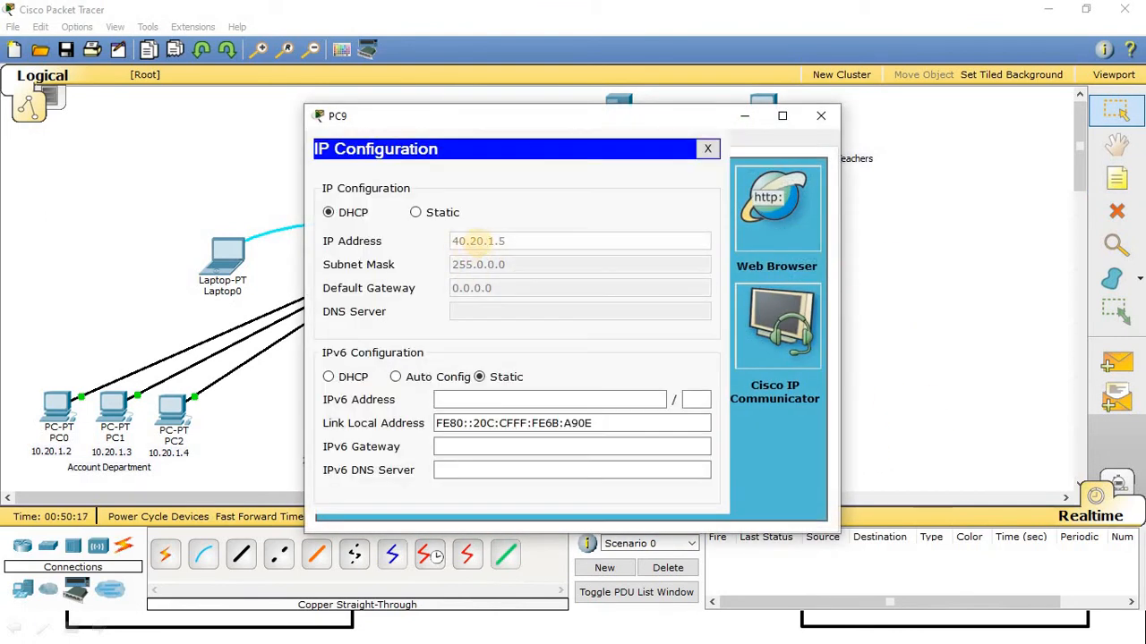
pyautogui.click(826, 120)
pyautogui.click(1116, 179)
pyautogui.click(848, 264)
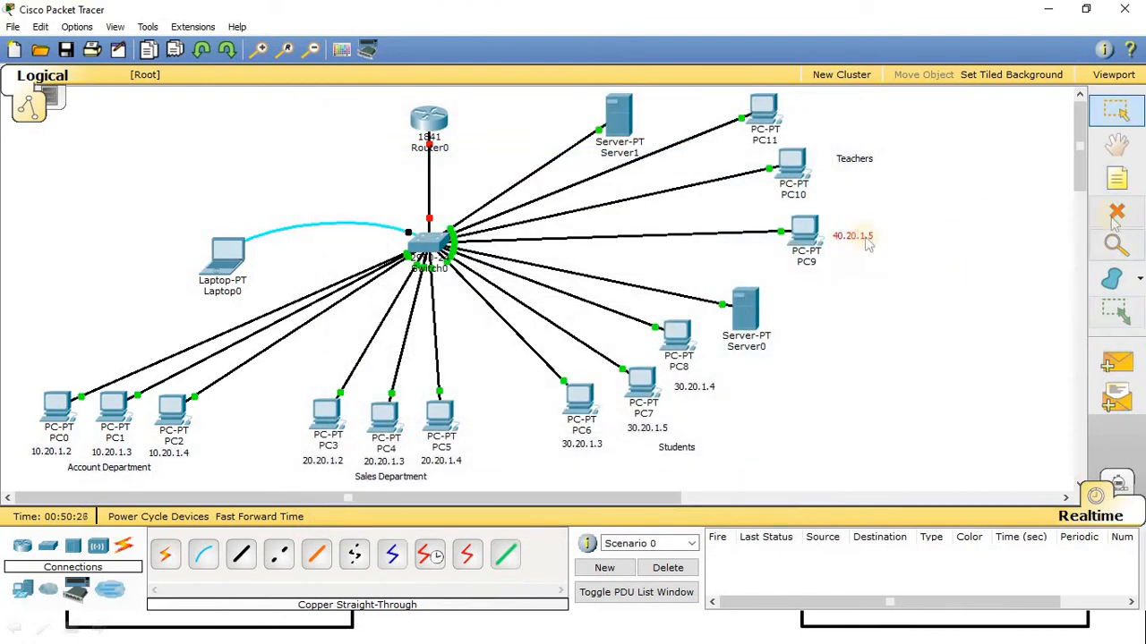
# Add a note reading 40.20.1.4 beside PC10 and check it against PC10's IP configuration.
pyautogui.click(1116, 179)
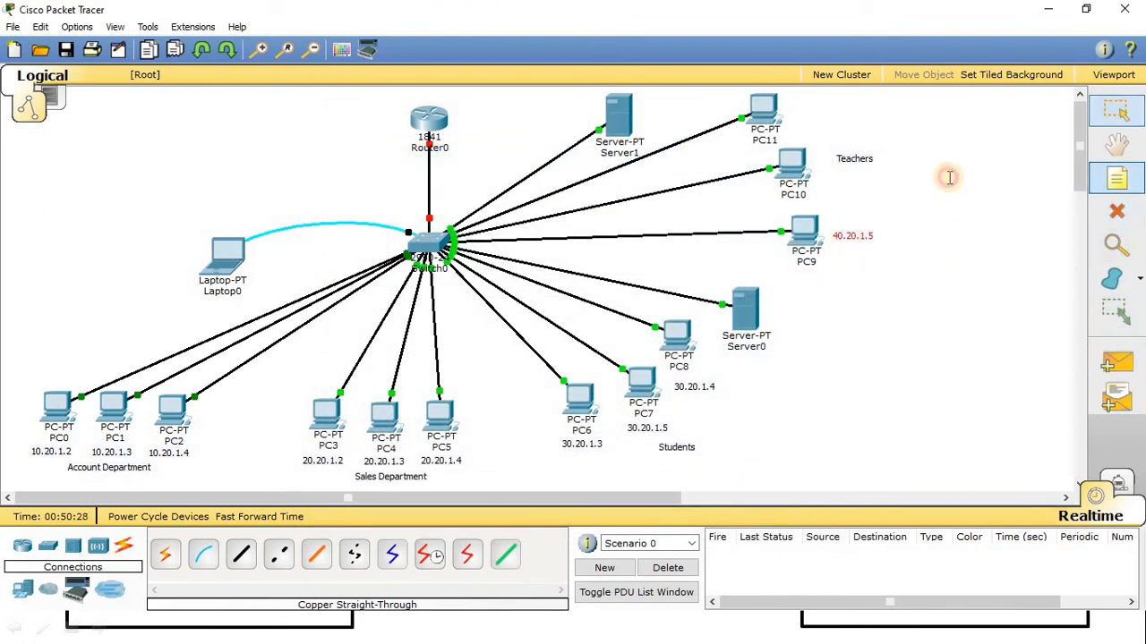
pyautogui.click(951, 177)
pyautogui.write('40.20.1.')
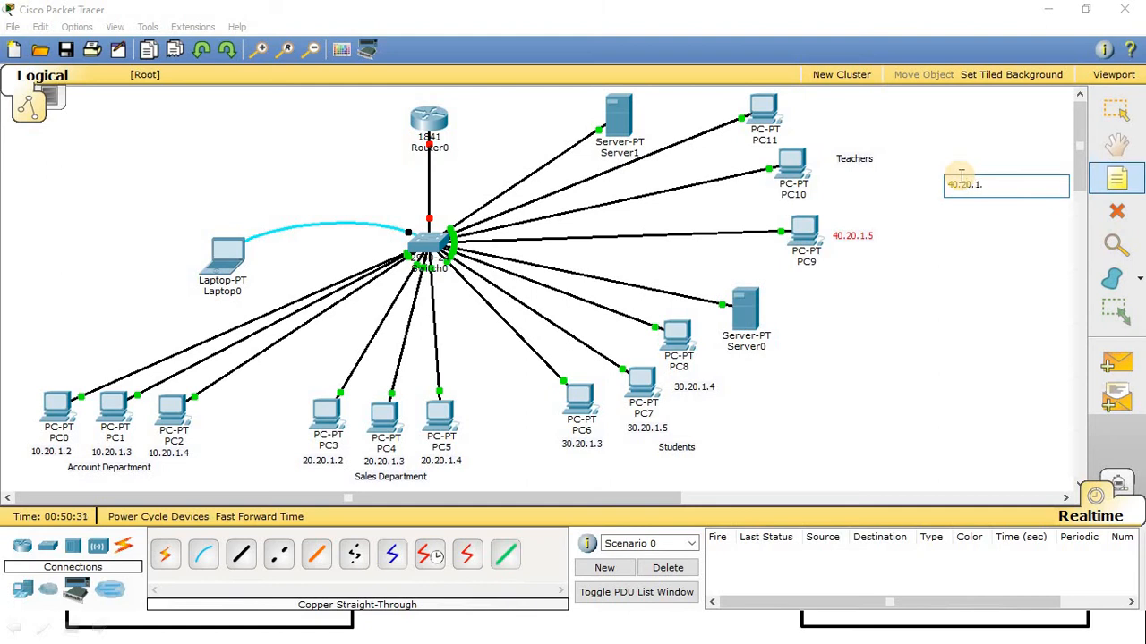
pyautogui.click(1116, 109)
pyautogui.moveTo(967, 183); pyautogui.dragTo(847, 179)
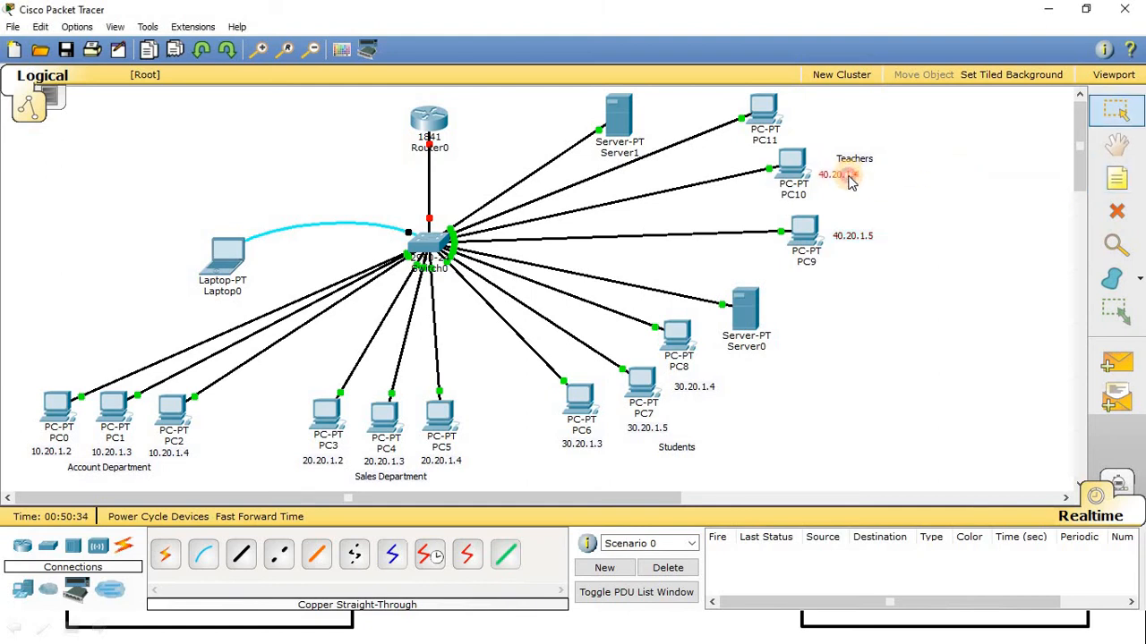
pyautogui.click(792, 163)
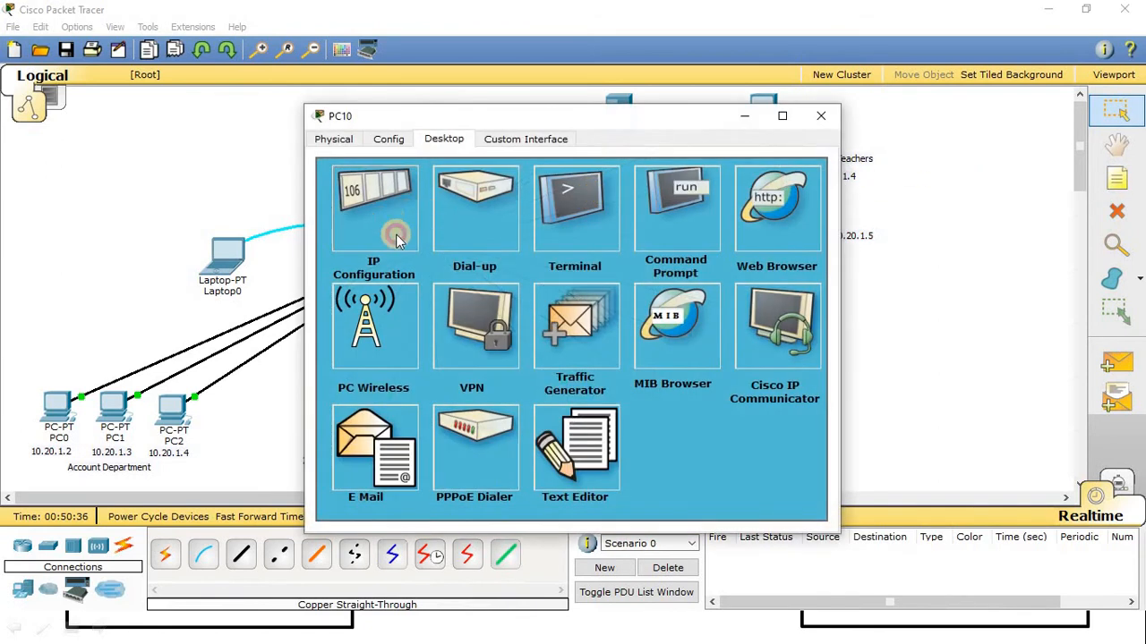
pyautogui.click(388, 223)
pyautogui.click(821, 116)
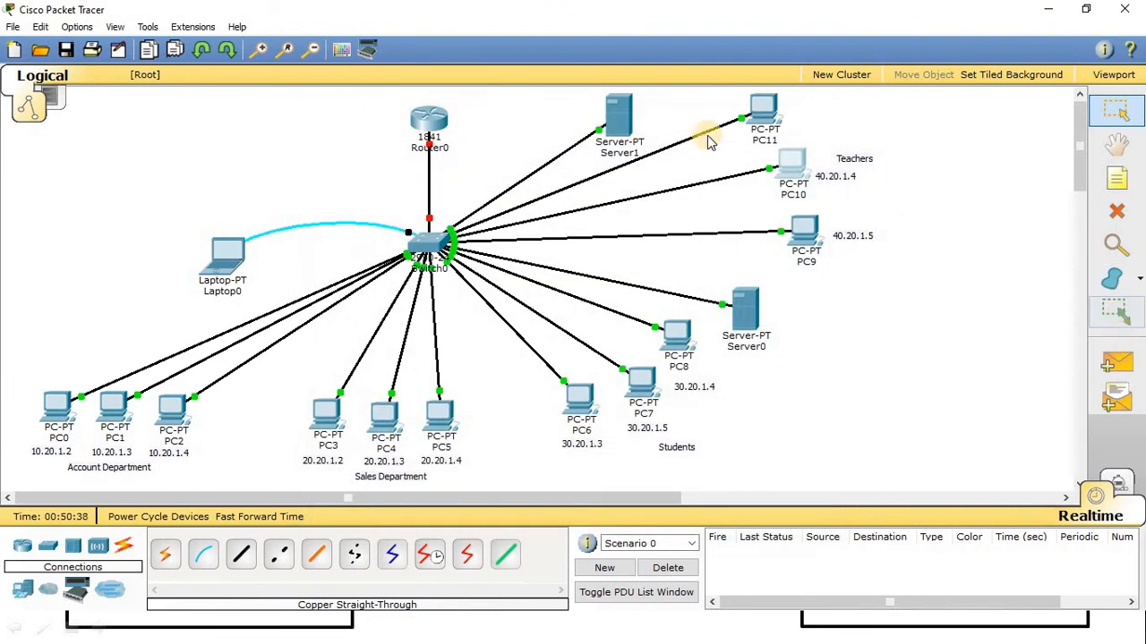
# Look up PC11's IP address and place a note reading 40.20.1.3 beside PC11.
pyautogui.click(761, 108)
pyautogui.click(398, 208)
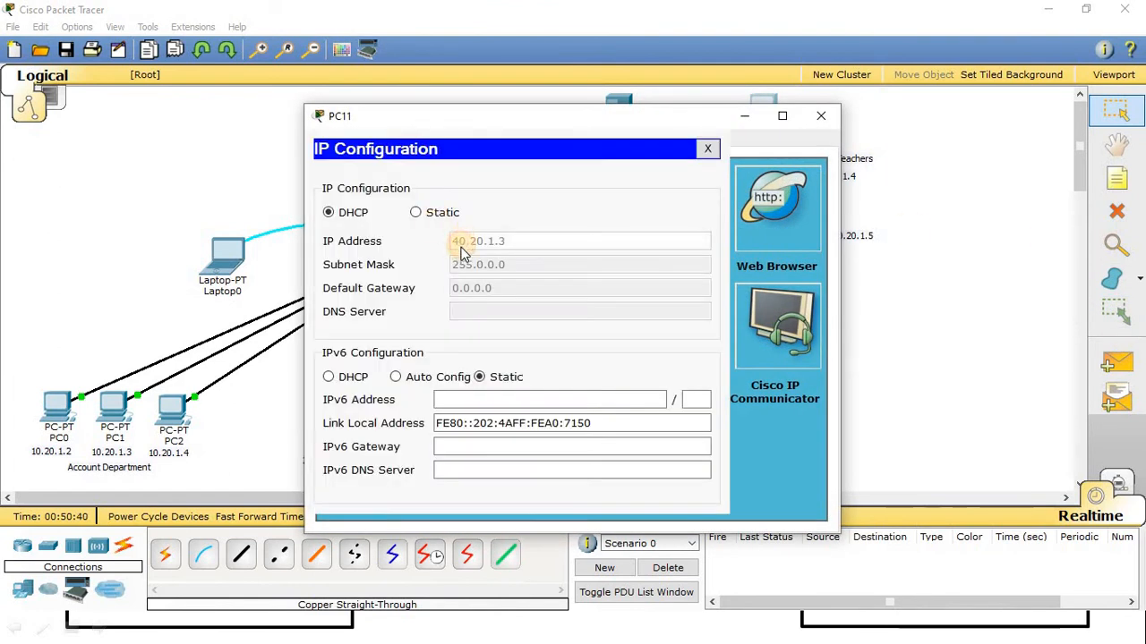
pyautogui.click(1116, 179)
pyautogui.click(810, 124)
pyautogui.write('40.20.1.3')
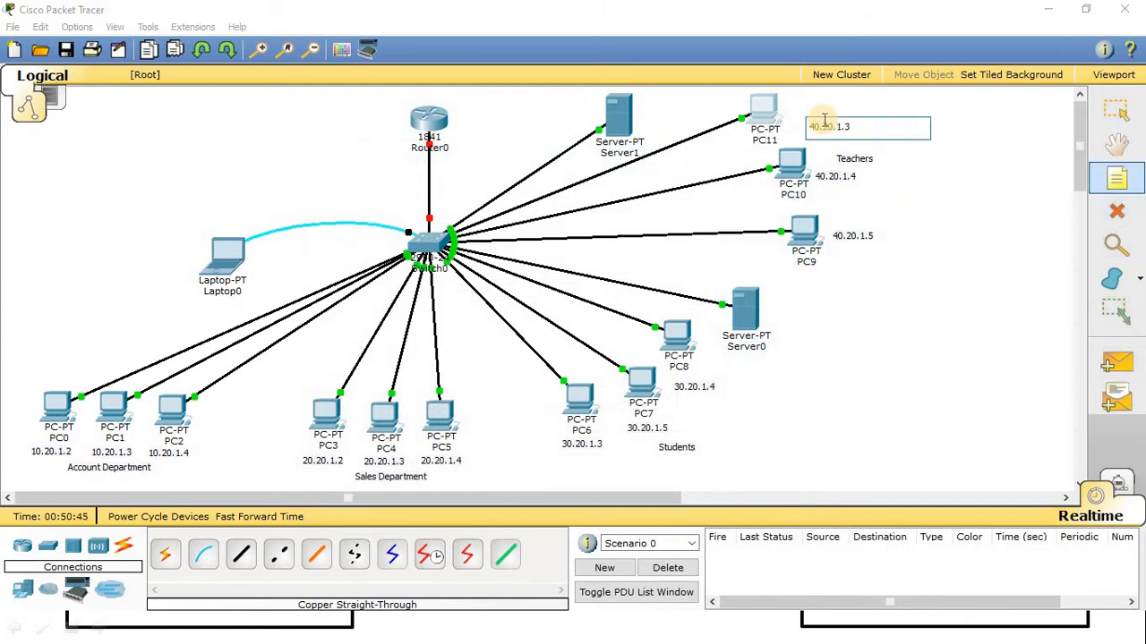
pyautogui.click(899, 279)
pyautogui.press('Escape')
pyautogui.moveTo(839, 124); pyautogui.dragTo(821, 108)
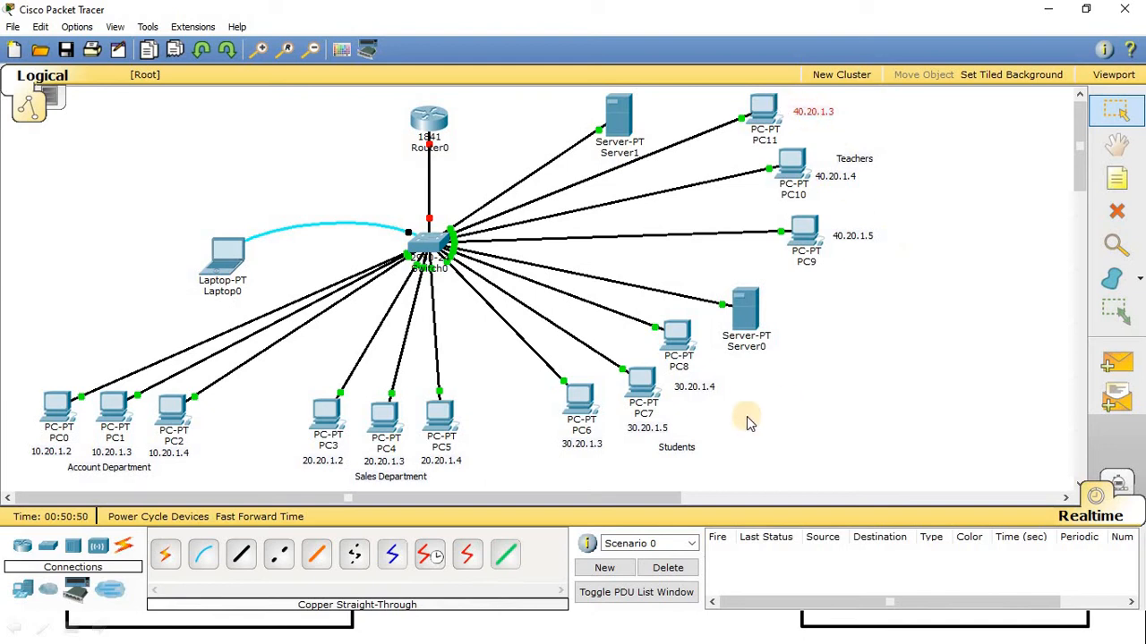
pyautogui.click(922, 354)
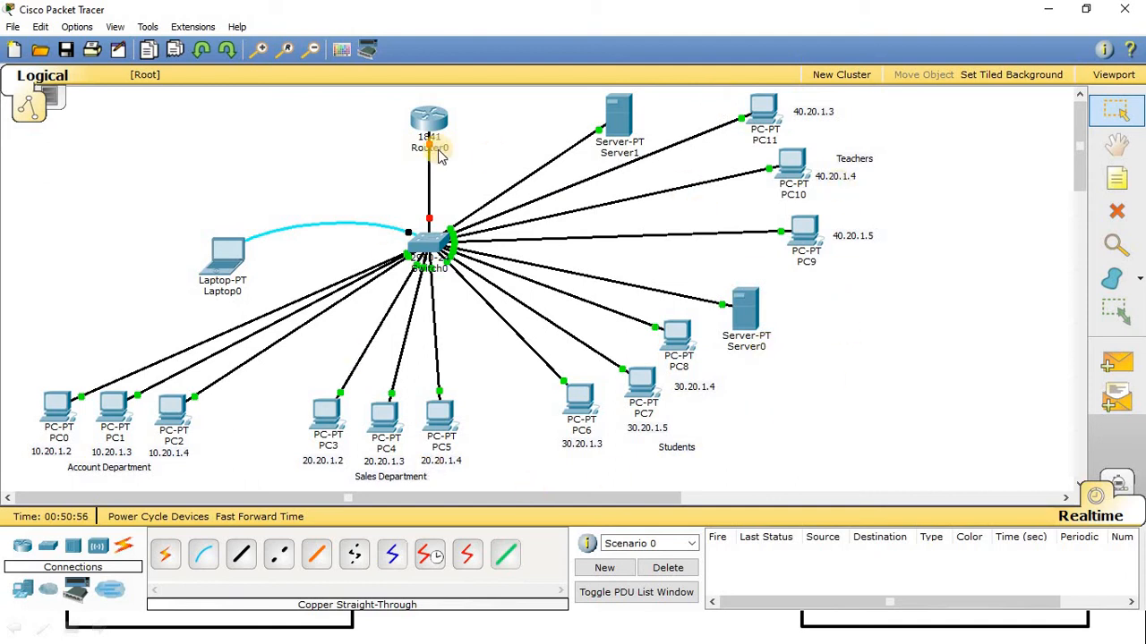
# Examine Router0's configuration settings, available interfaces and port summary.
pyautogui.click(429, 123)
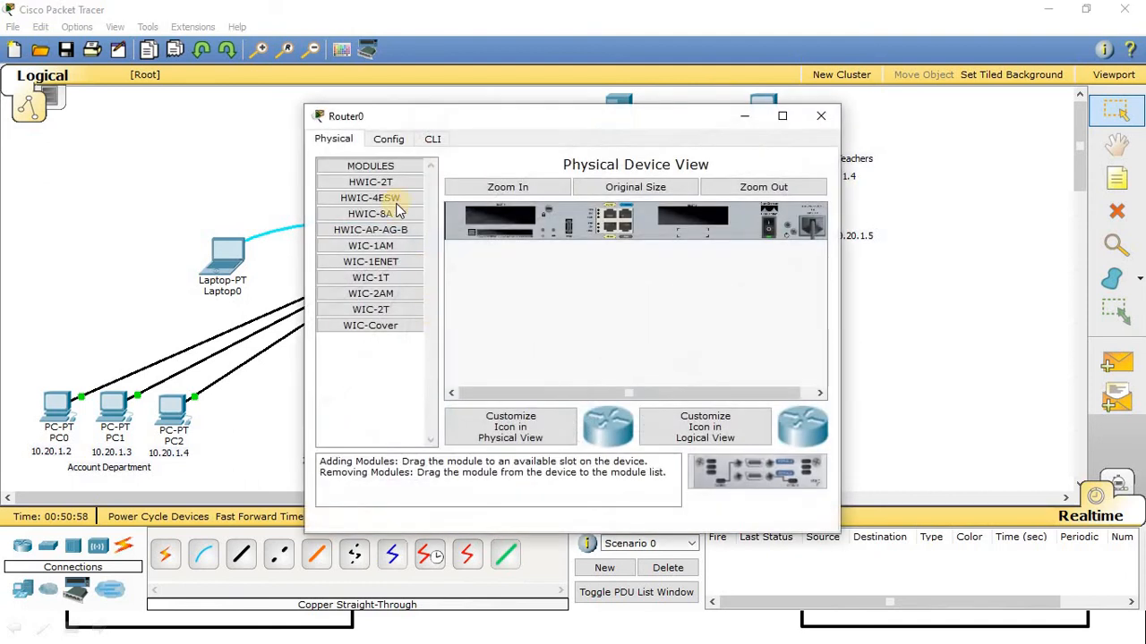
pyautogui.click(386, 140)
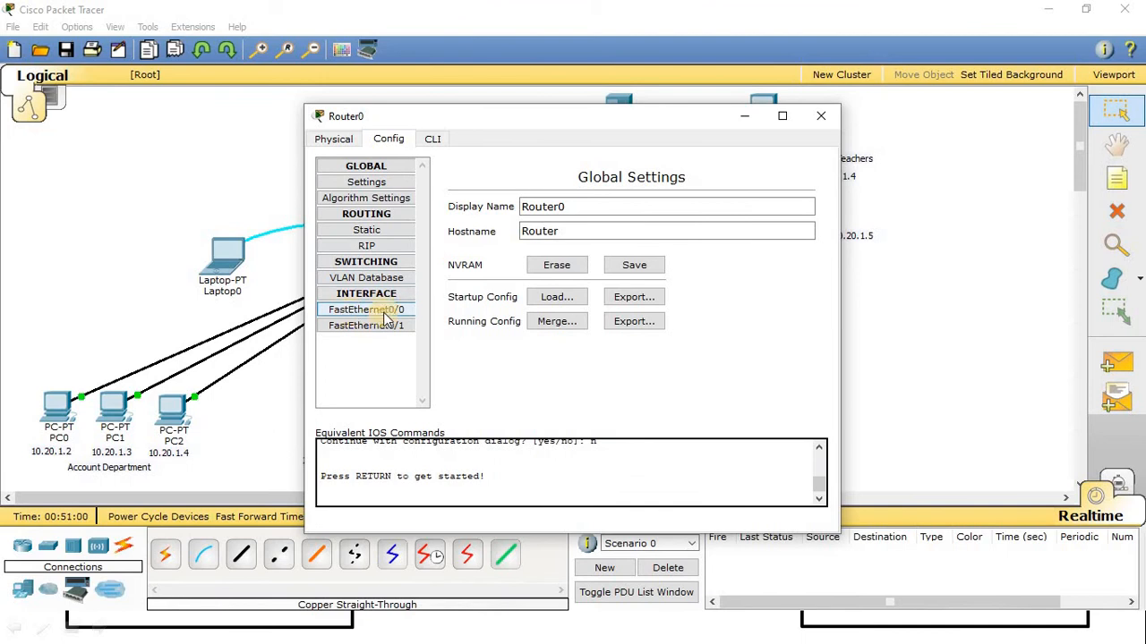
pyautogui.click(822, 117)
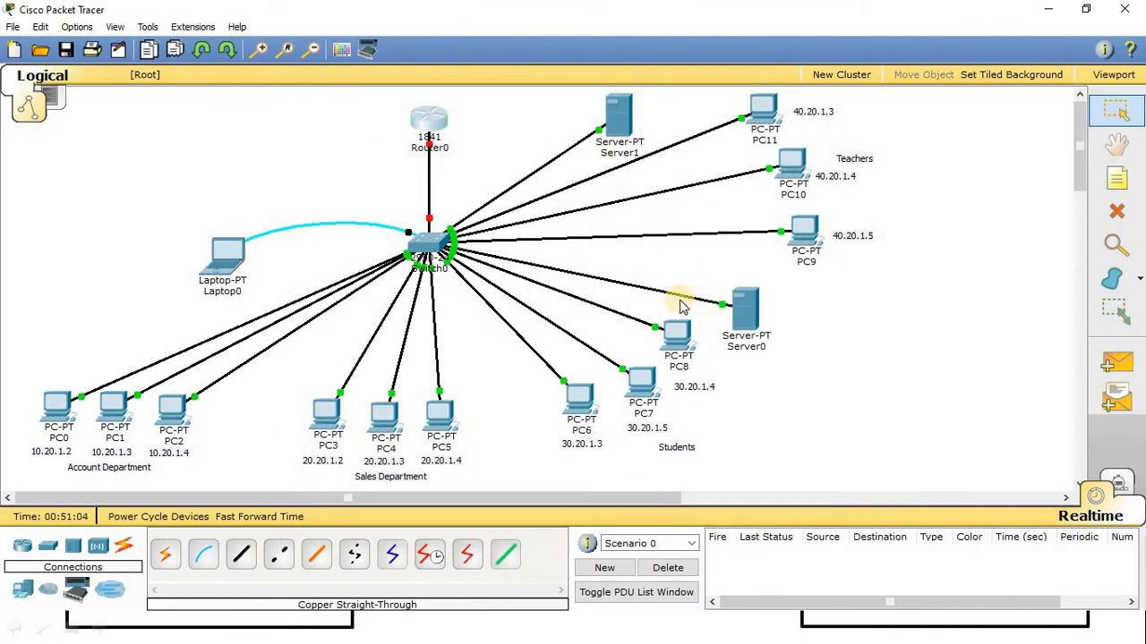
pyautogui.click(432, 125)
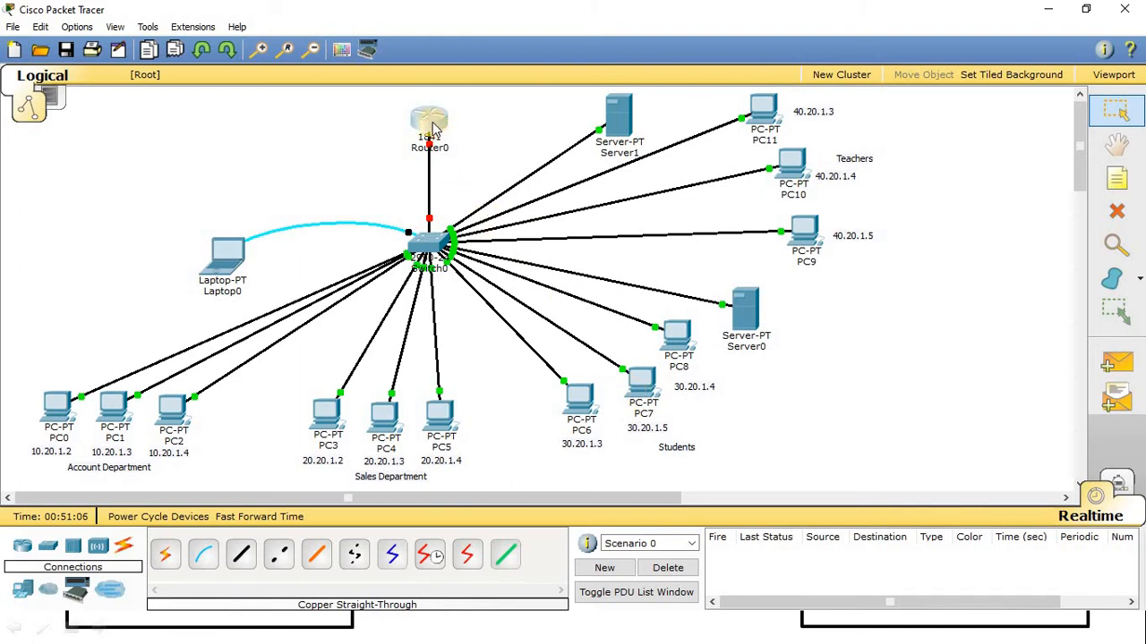
pyautogui.moveTo(432, 126)
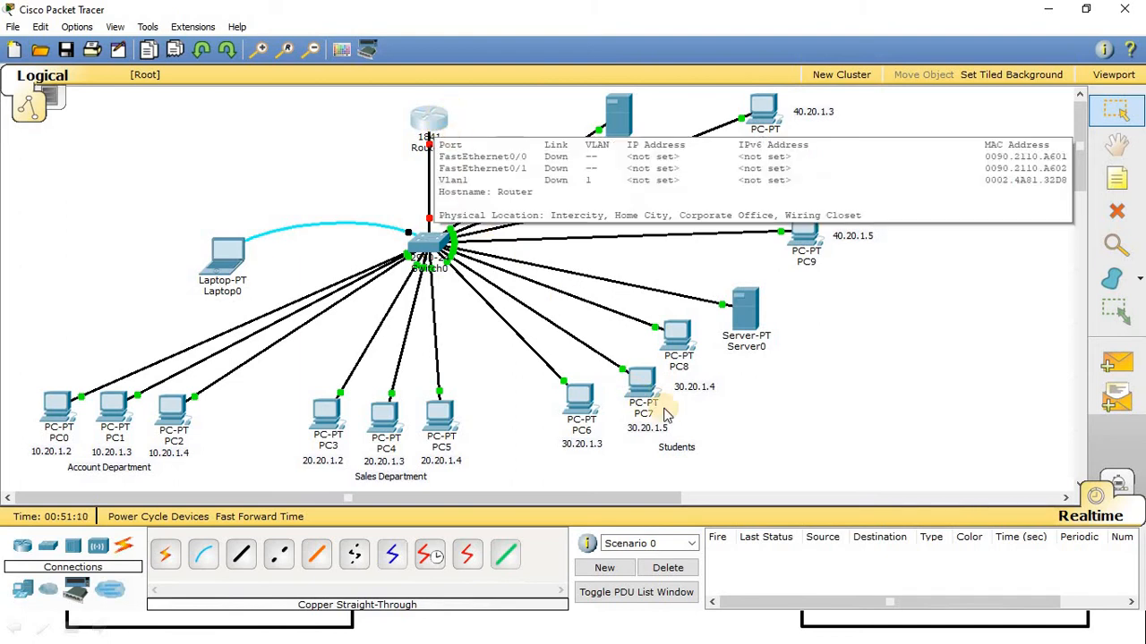
pyautogui.click(877, 363)
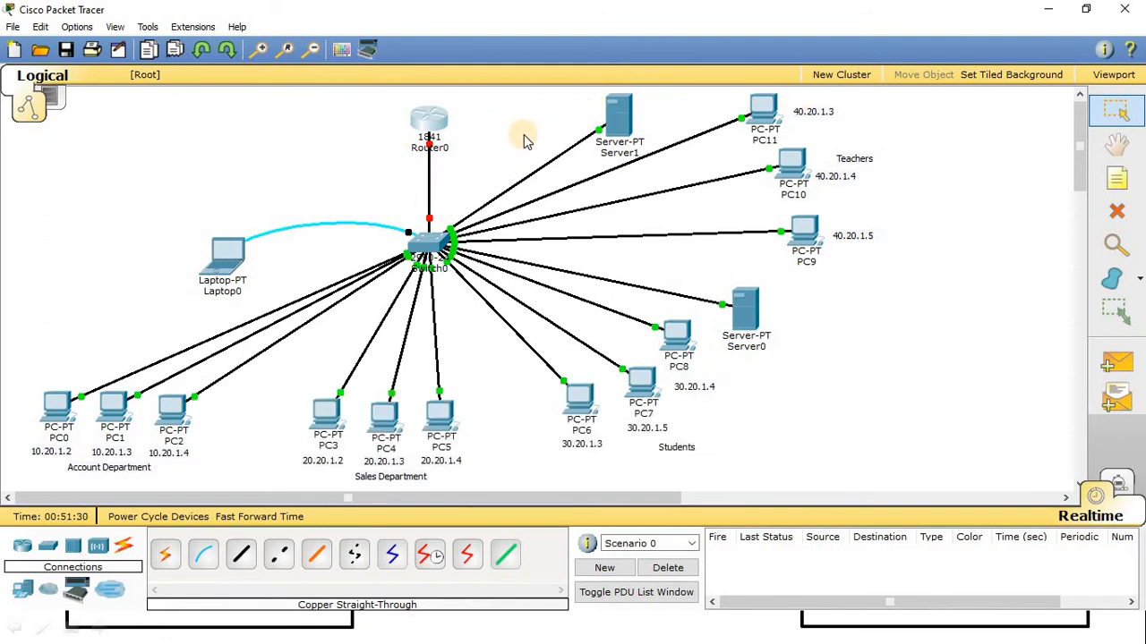
pyautogui.click(430, 125)
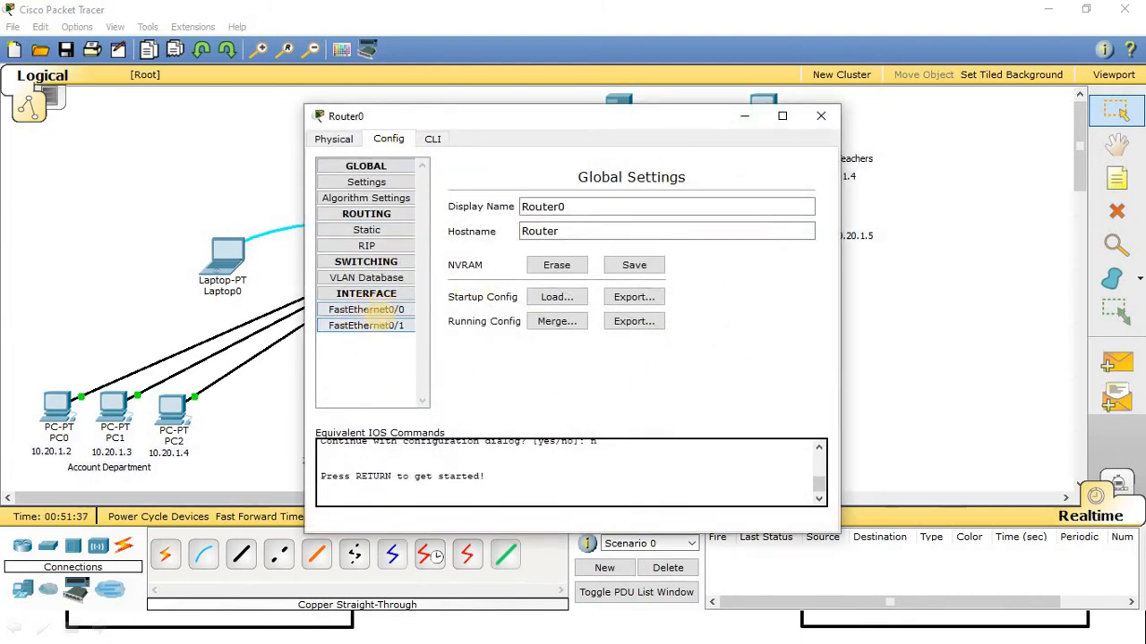
pyautogui.click(821, 116)
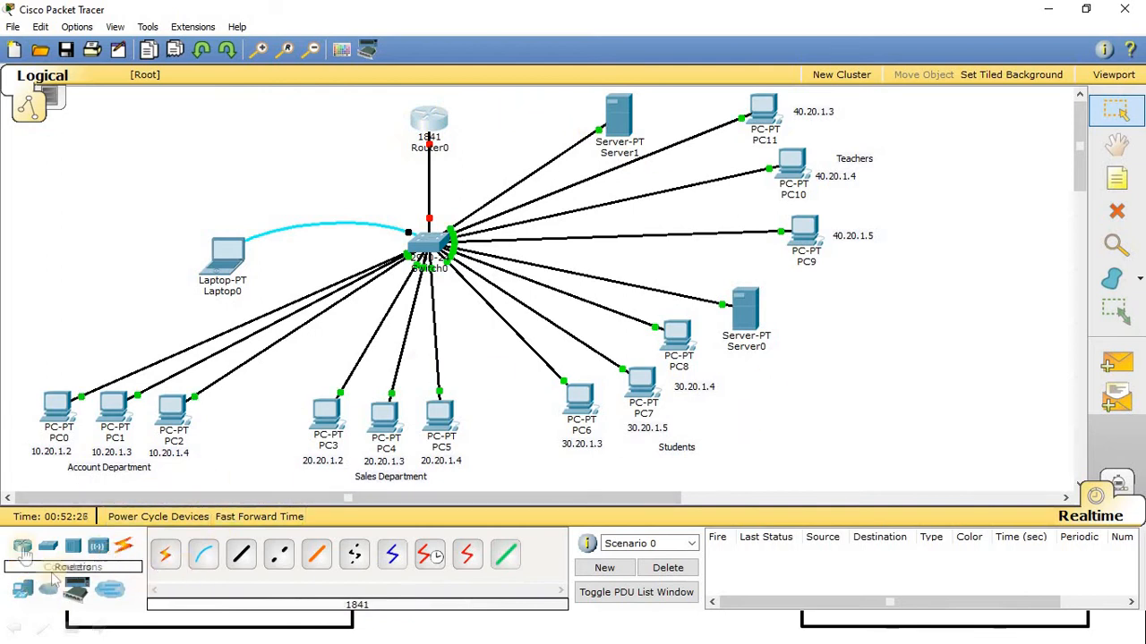
# Add a second laptop to the topology, above Laptop0 and to the left of Router0.
pyautogui.click(22, 589)
pyautogui.click(203, 555)
pyautogui.click(143, 132)
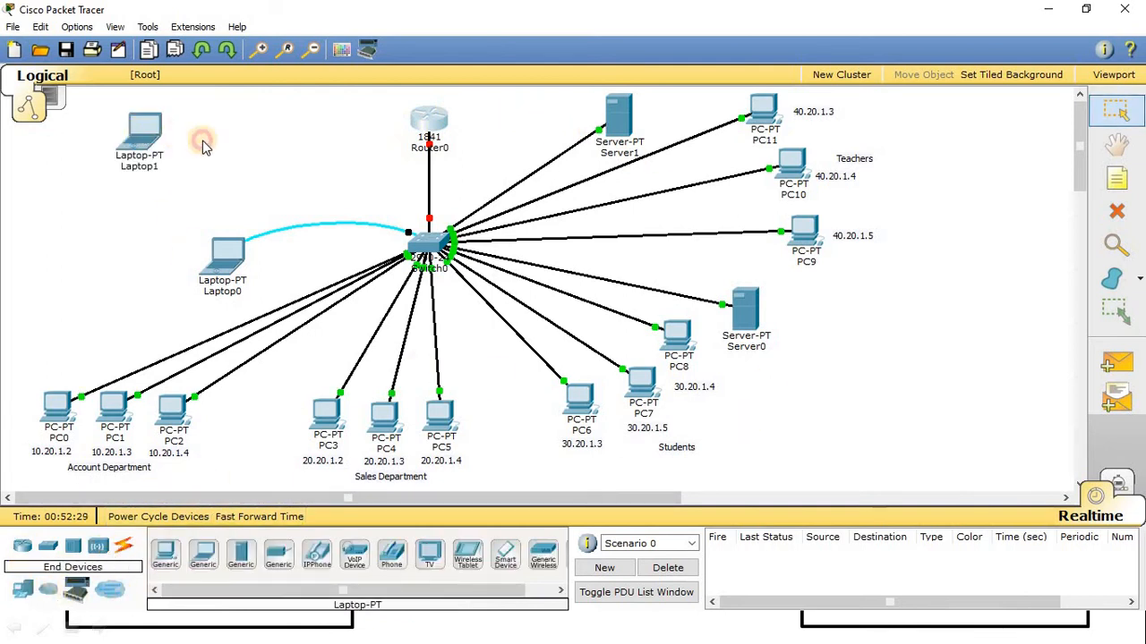
pyautogui.moveTo(143, 132); pyautogui.dragTo(246, 140)
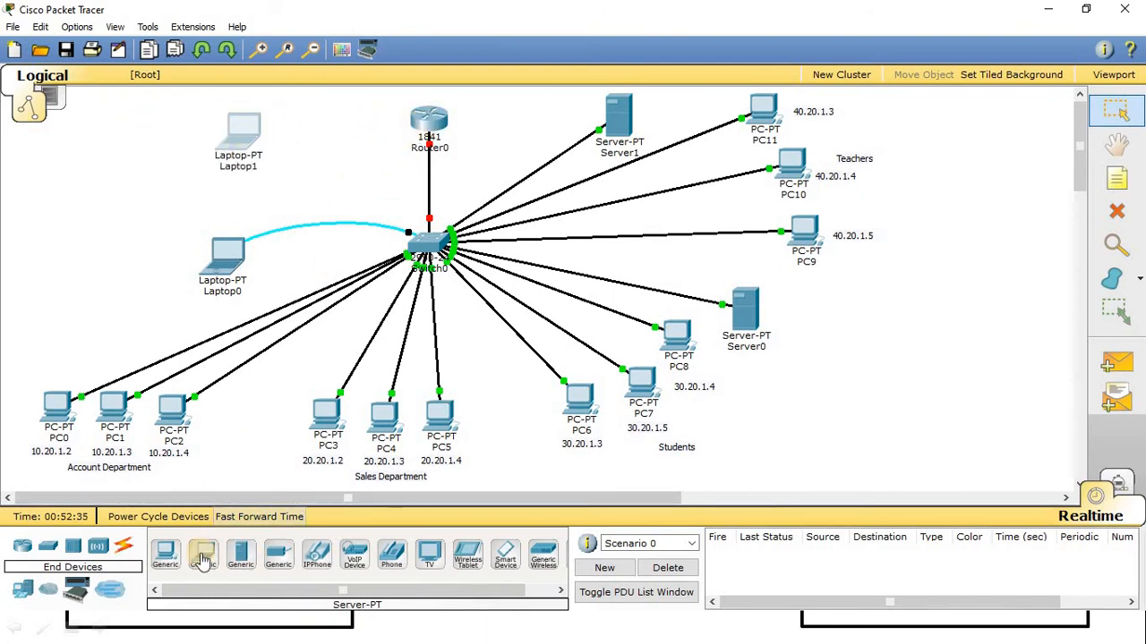
# Connect Laptop1 to Router0's Console port with a console cable, and shift the laptop slightly lower.
pyautogui.click(123, 549)
pyautogui.click(204, 555)
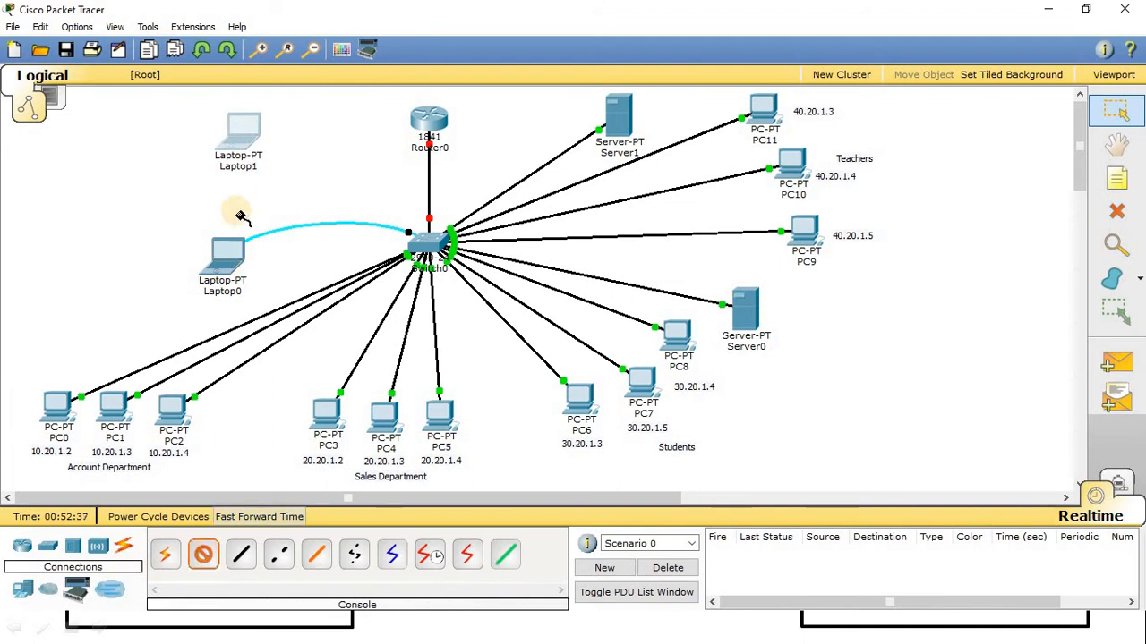
pyautogui.click(242, 129)
pyautogui.click(281, 124)
pyautogui.click(429, 121)
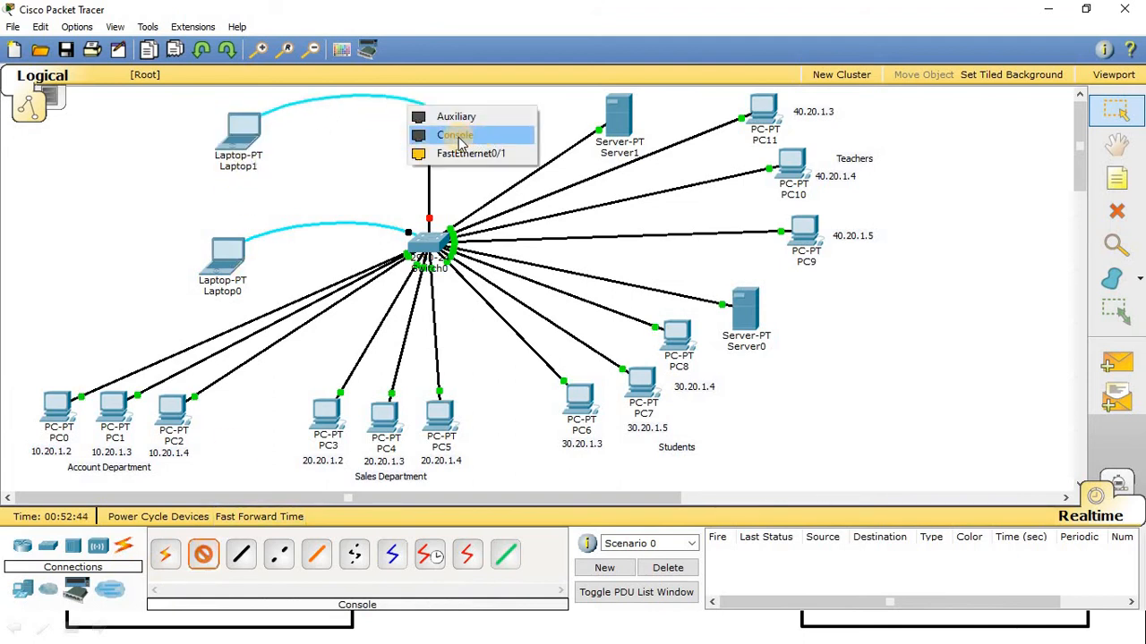
pyautogui.click(455, 136)
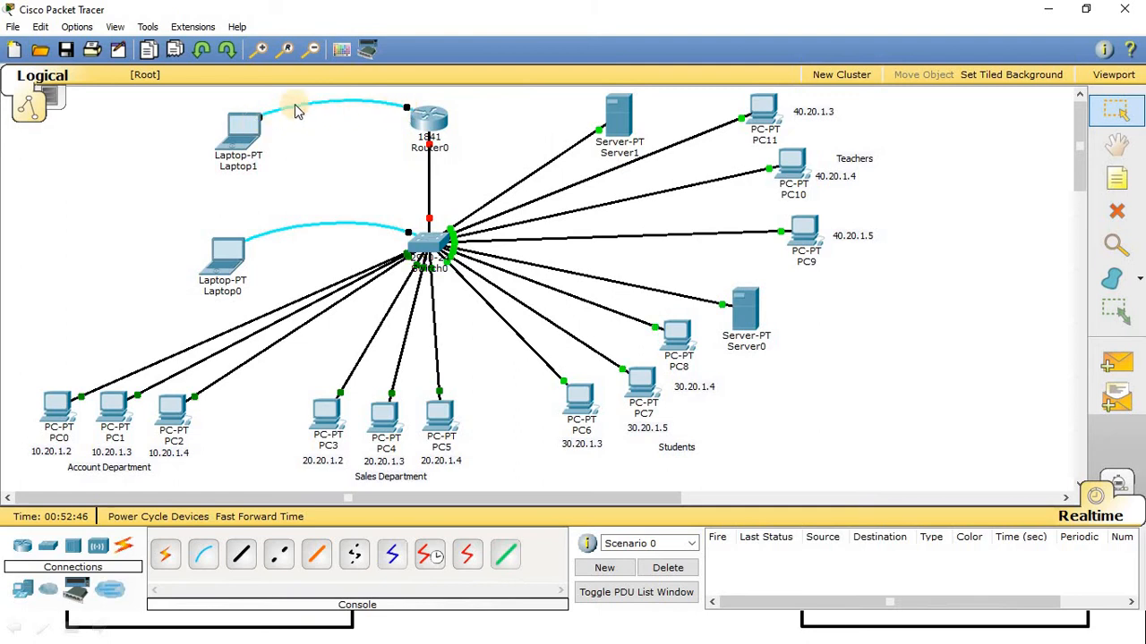
pyautogui.moveTo(253, 139); pyautogui.dragTo(244, 151)
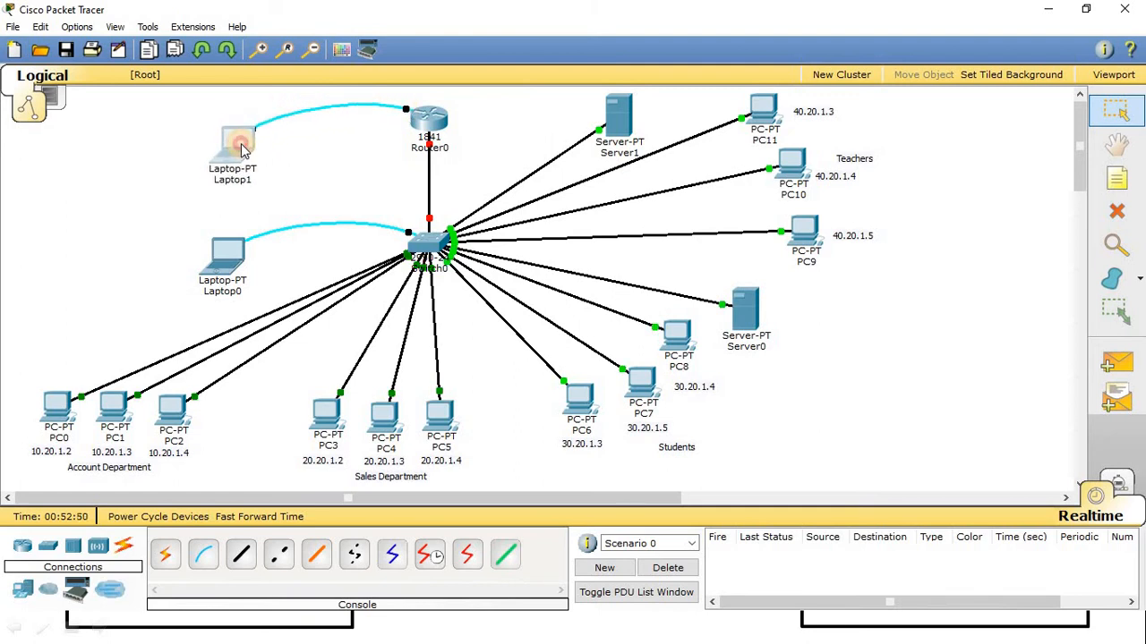
# Check the link status and IP address of each port on Router0.
pyautogui.click(433, 134)
pyautogui.moveTo(436, 128)
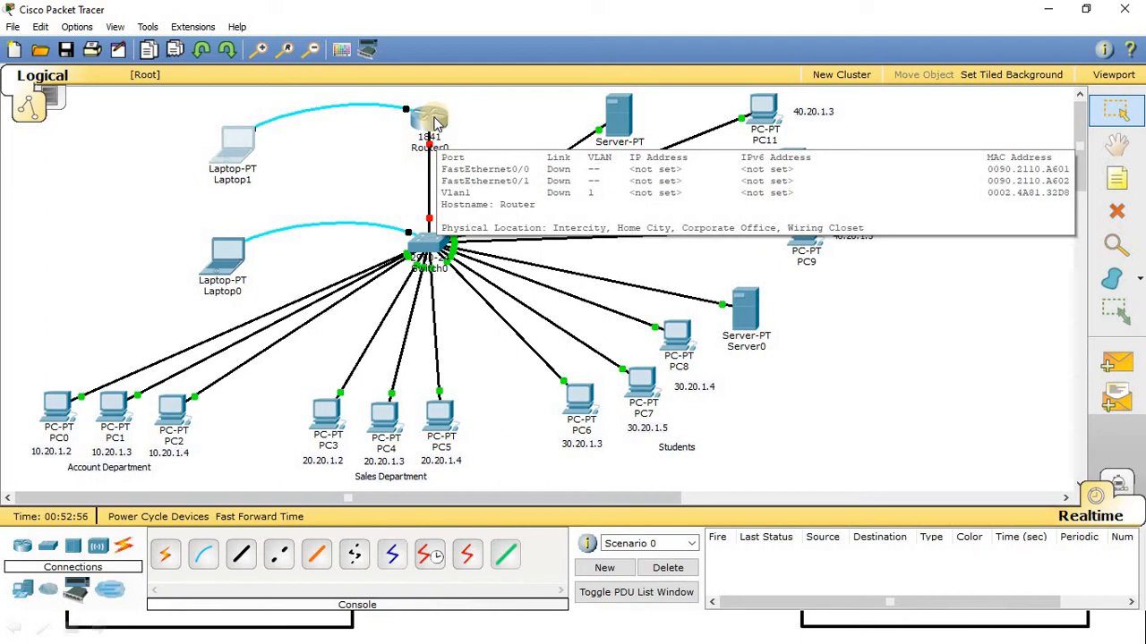
pyautogui.click(439, 267)
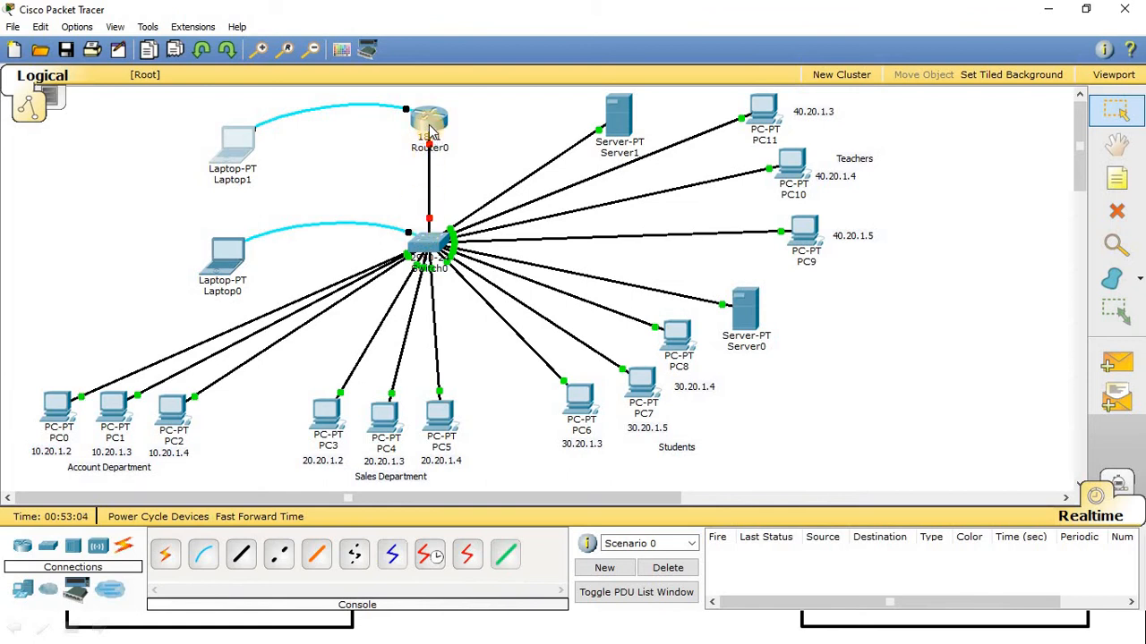
pyautogui.moveTo(431, 131)
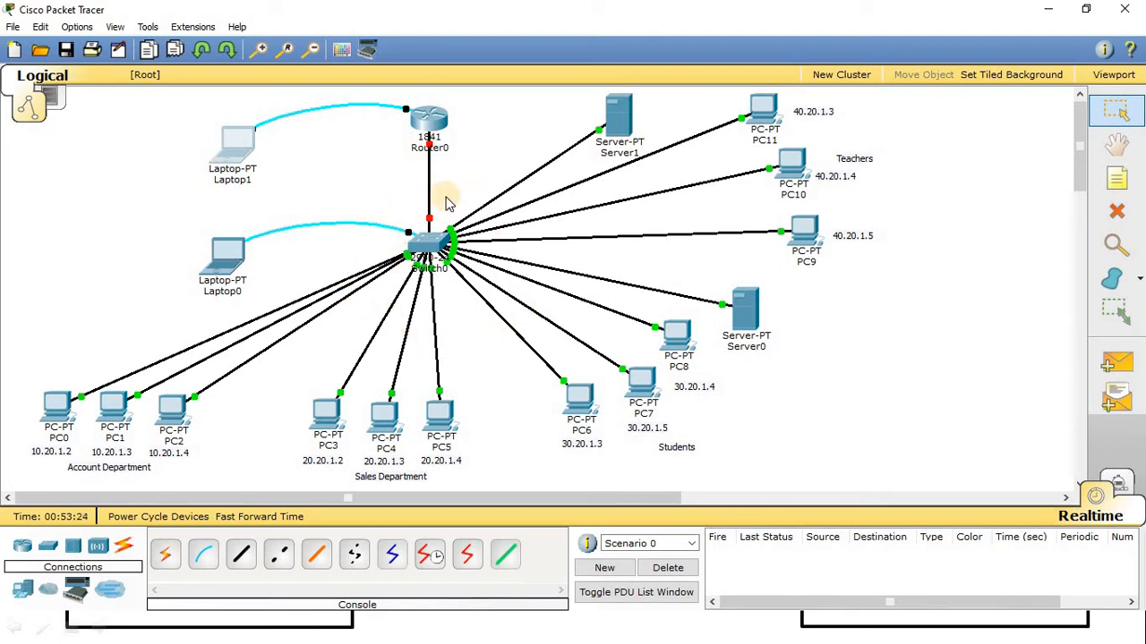
# Open a terminal session to Router0 from Laptop1's desktop.
pyautogui.click(240, 139)
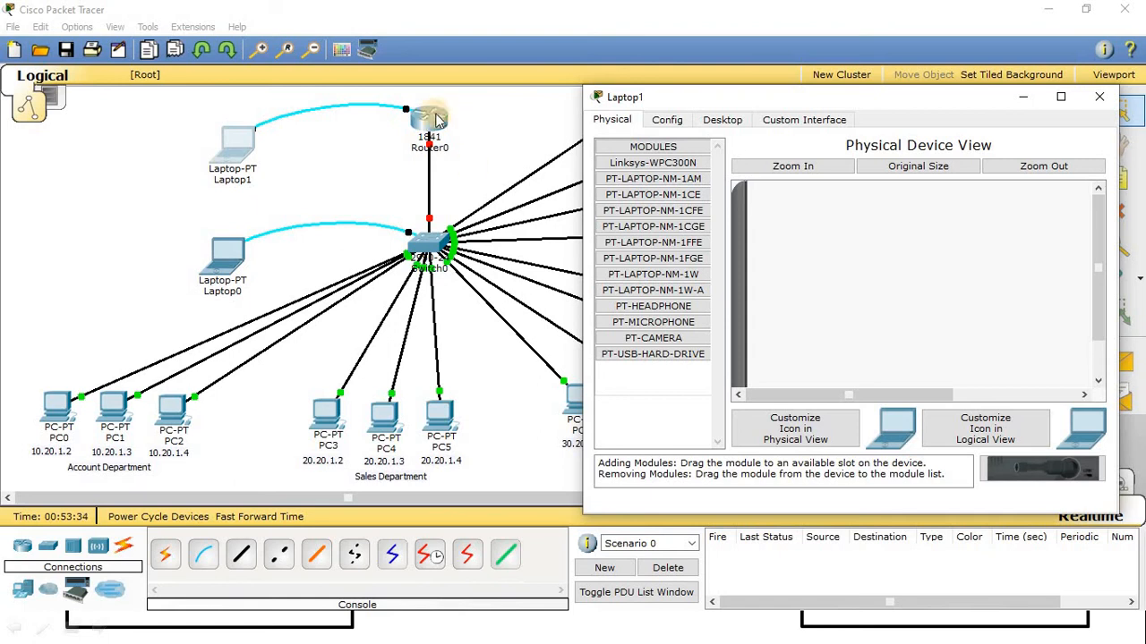
pyautogui.click(722, 120)
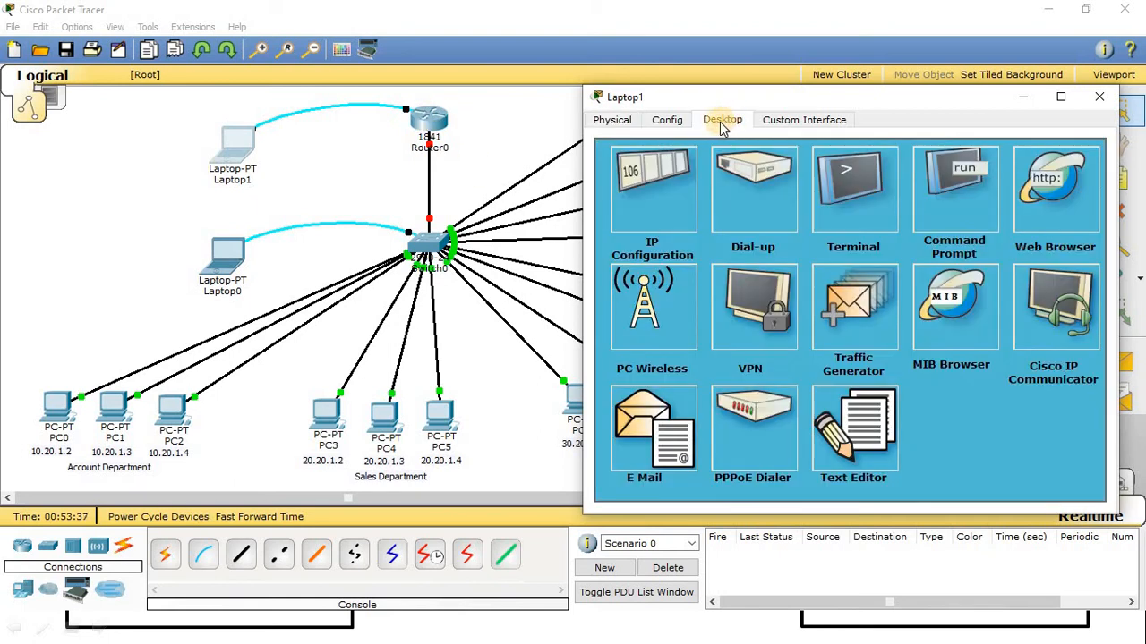
pyautogui.click(857, 190)
pyautogui.click(869, 378)
# Enter privileged mode with en, and enter global configuration mode on the router with configure terminal.
pyautogui.press('Return')
pyautogui.write('conf')
pyautogui.press('Tab')
pyautogui.write('t')
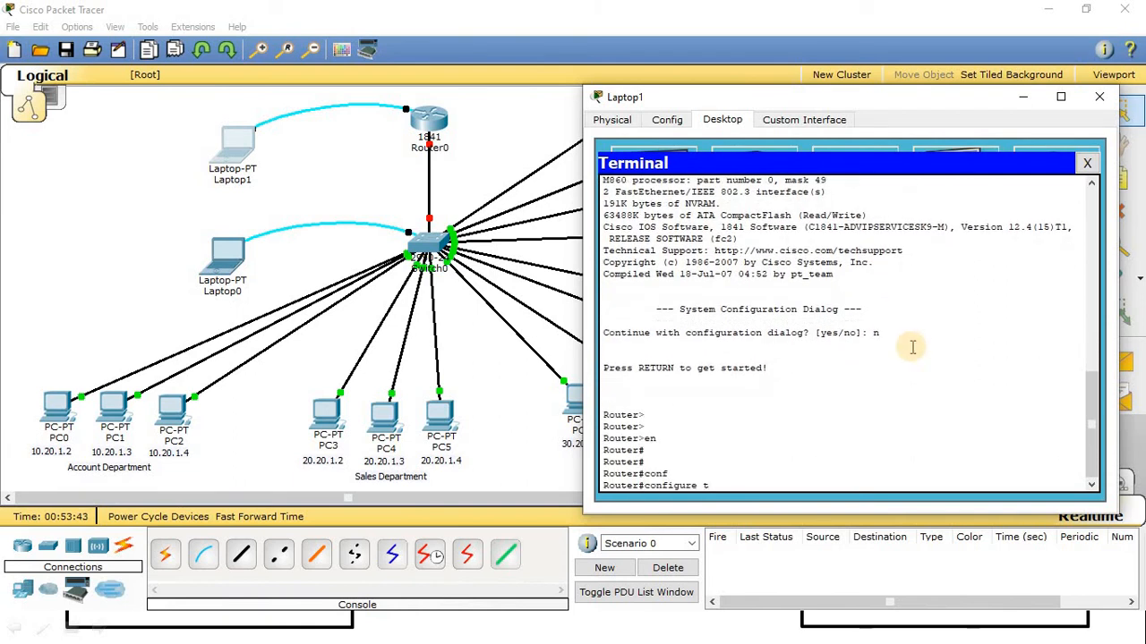
pyautogui.write('er')
pyautogui.press('Tab')
pyautogui.press('Return')
pyautogui.press('Return')
pyautogui.press('Return')
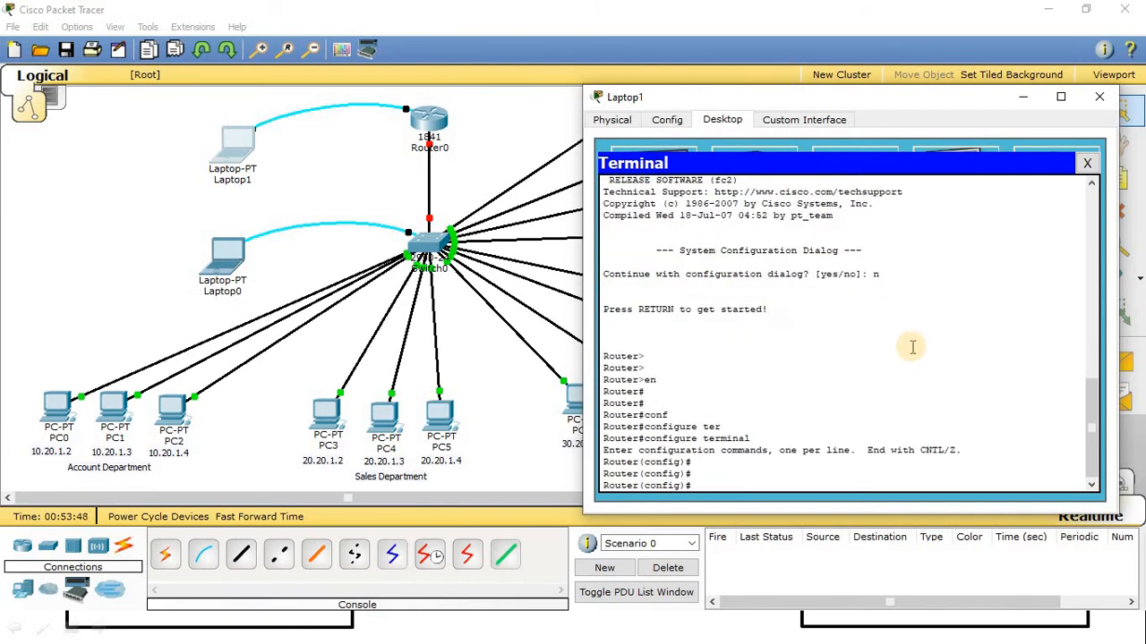
# Try to enter interface configuration for fastEthernet 0/0/0 on the router.
pyautogui.write('int')
pyautogui.press('Tab')
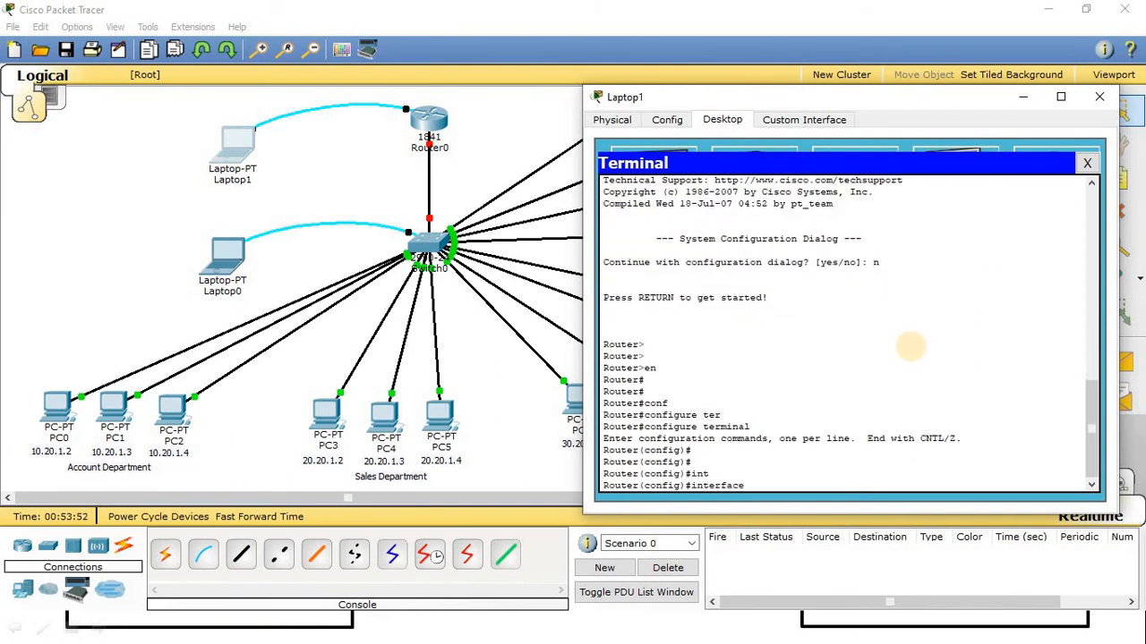
pyautogui.write('fa')
pyautogui.press('Tab')
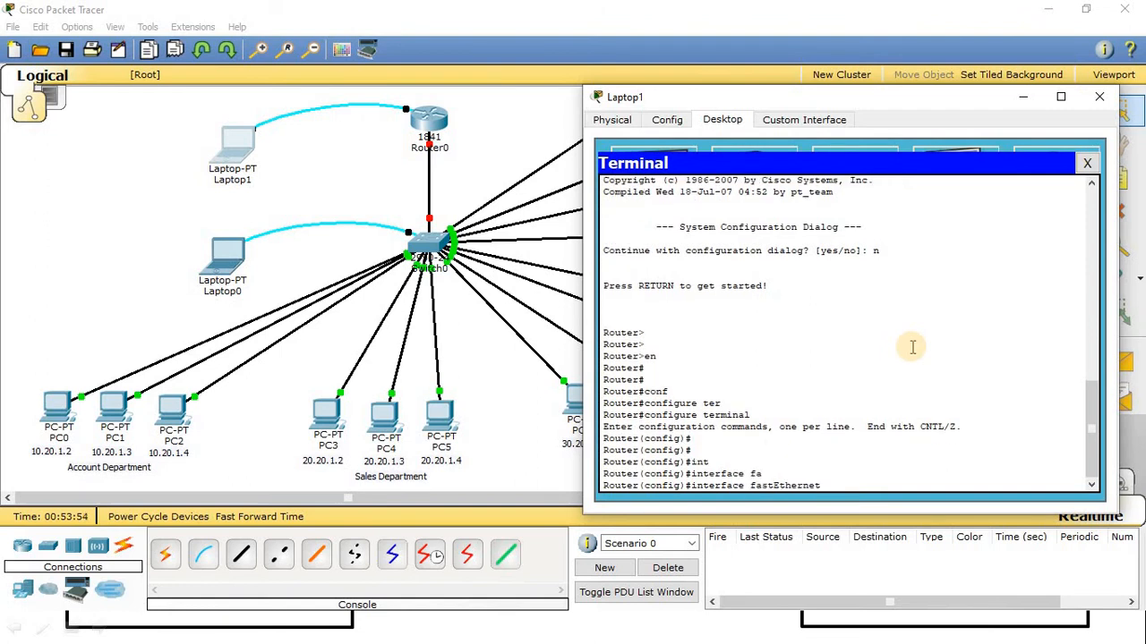
pyautogui.write('0/0/0')
pyautogui.press('Return')
pyautogui.press('Return')
# Enter interface configuration mode for fastEthernet 0/0 on the router.
pyautogui.write('interface fastEthernet 0/0')
pyautogui.press('Return')
pyautogui.press('Return')
pyautogui.press('Return')
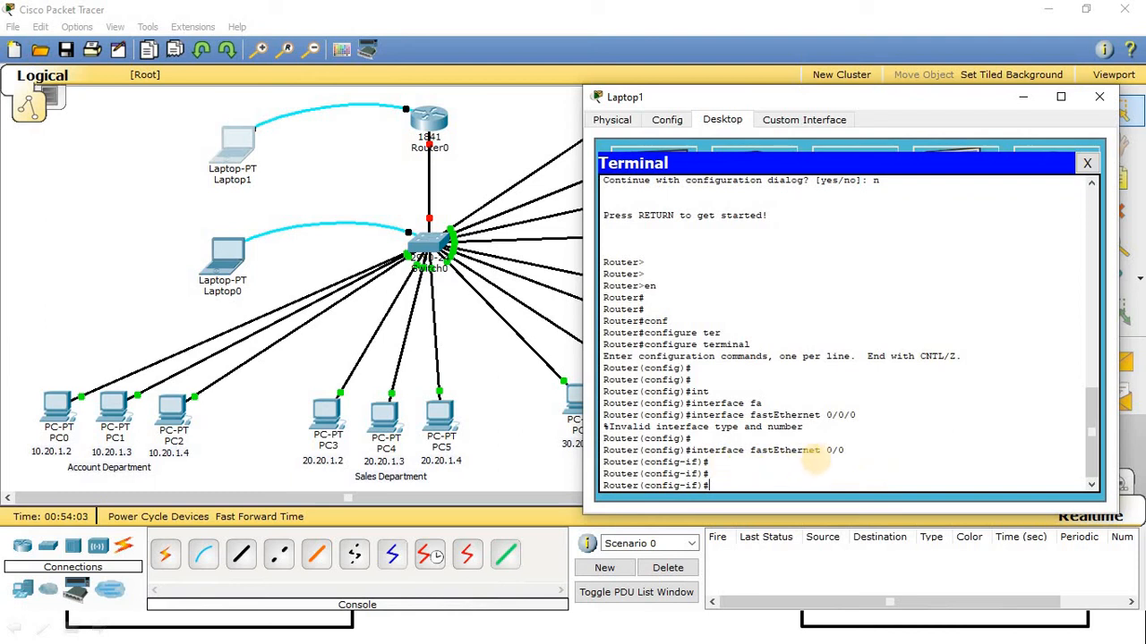
# Check Router0's interface names in its configuration, and bring up fastEthernet 0/0 from Laptop1's terminal with no shutdown.
pyautogui.click(429, 125)
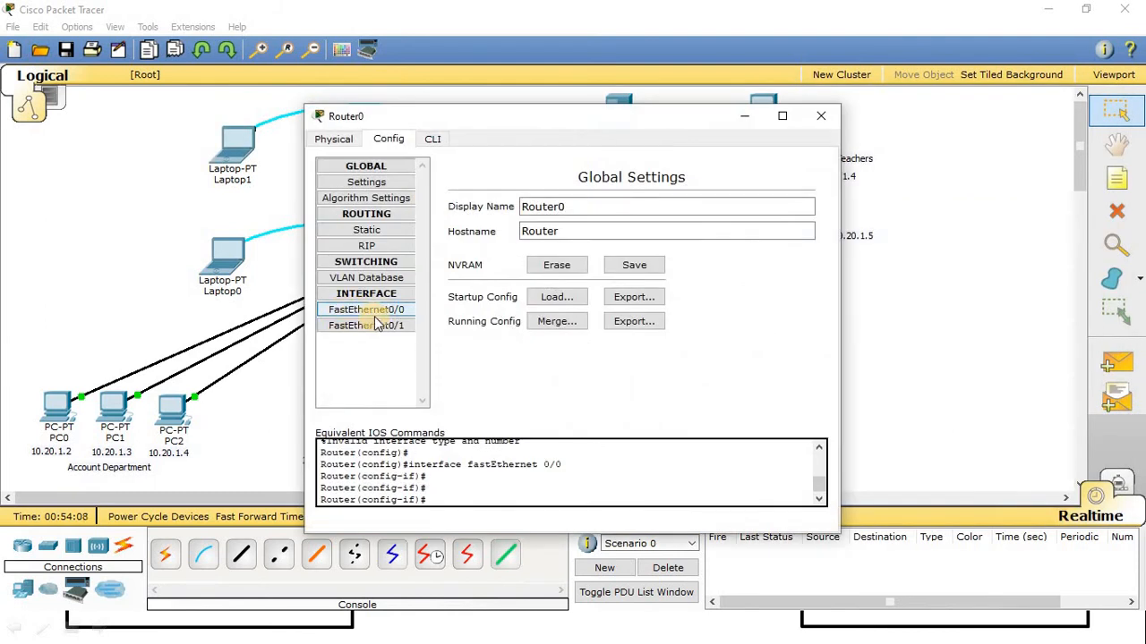
pyautogui.click(818, 119)
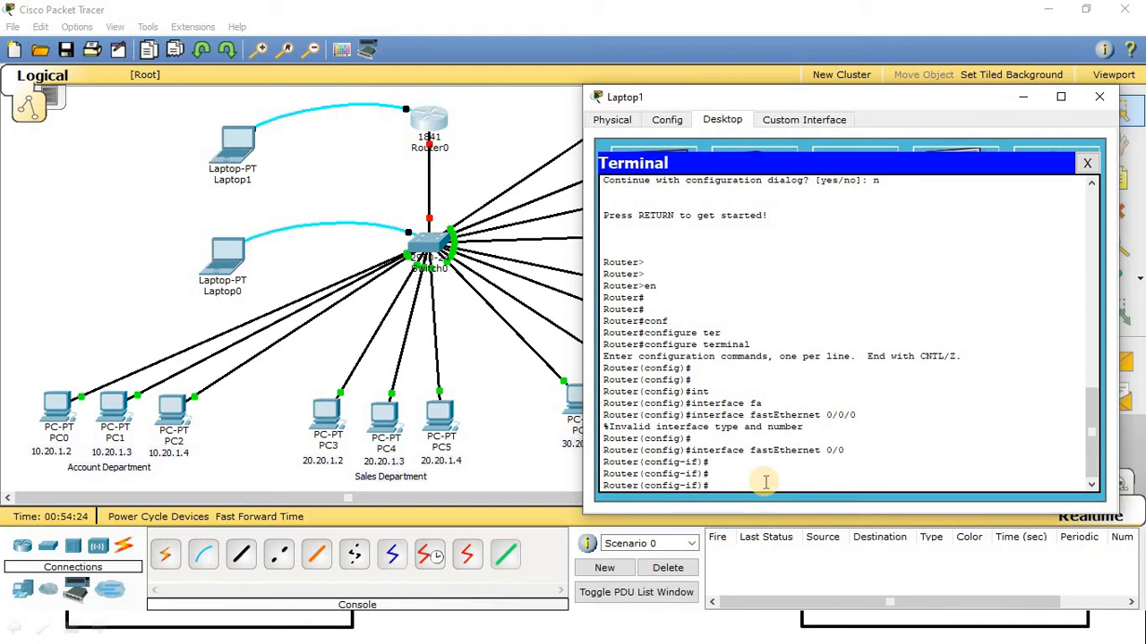
pyautogui.press('Tab')
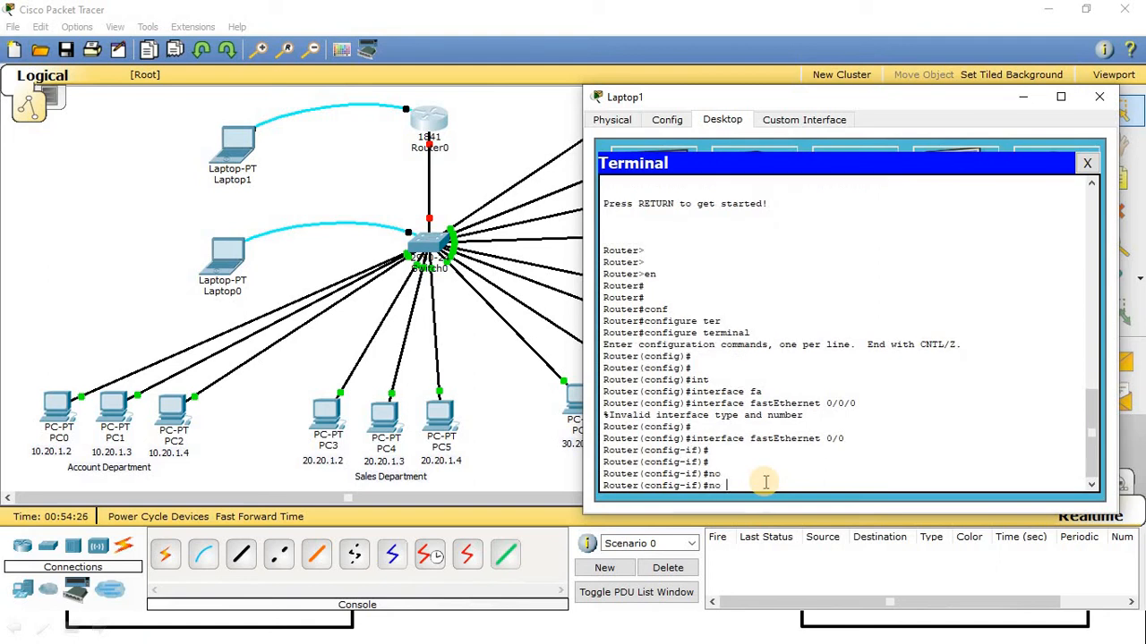
pyautogui.write('sh')
pyautogui.press('Tab')
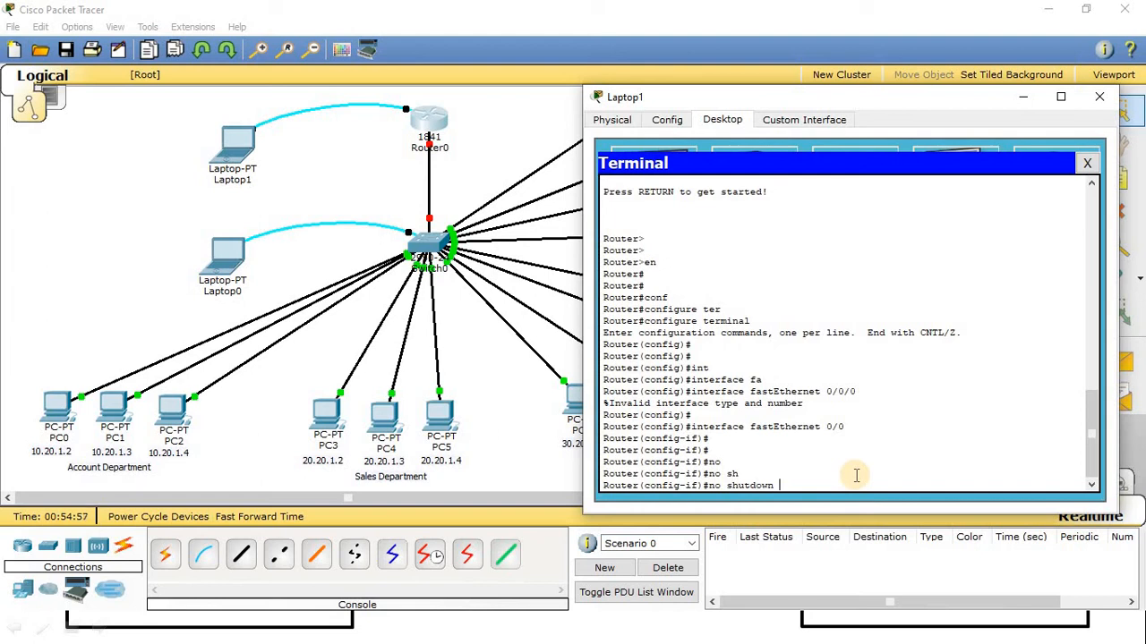
pyautogui.press('Return')
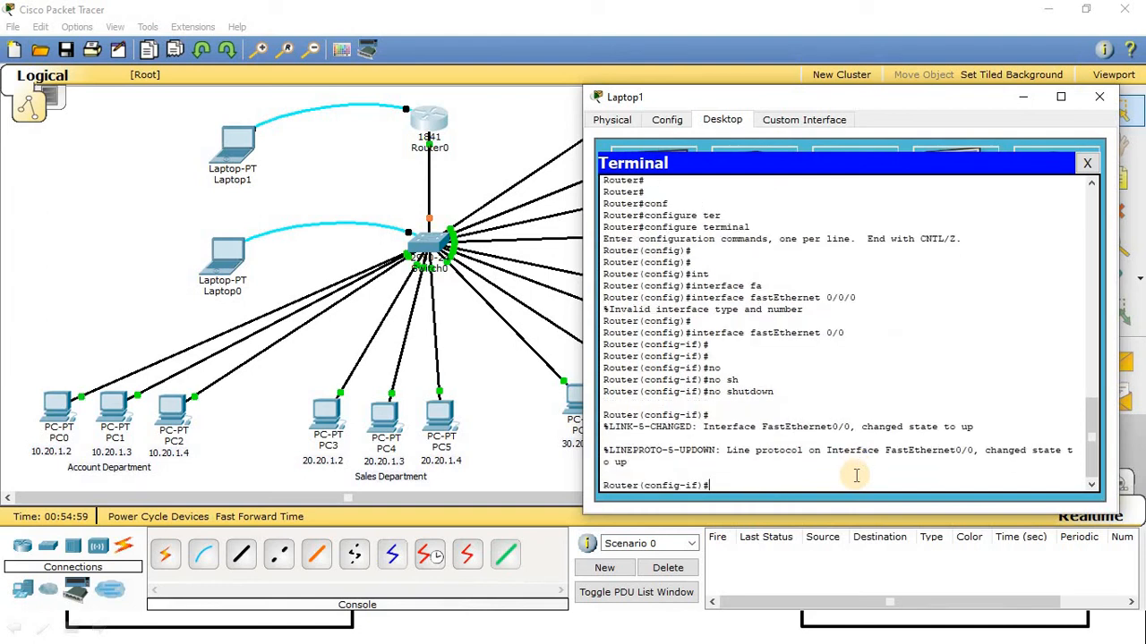
pyautogui.press('Return')
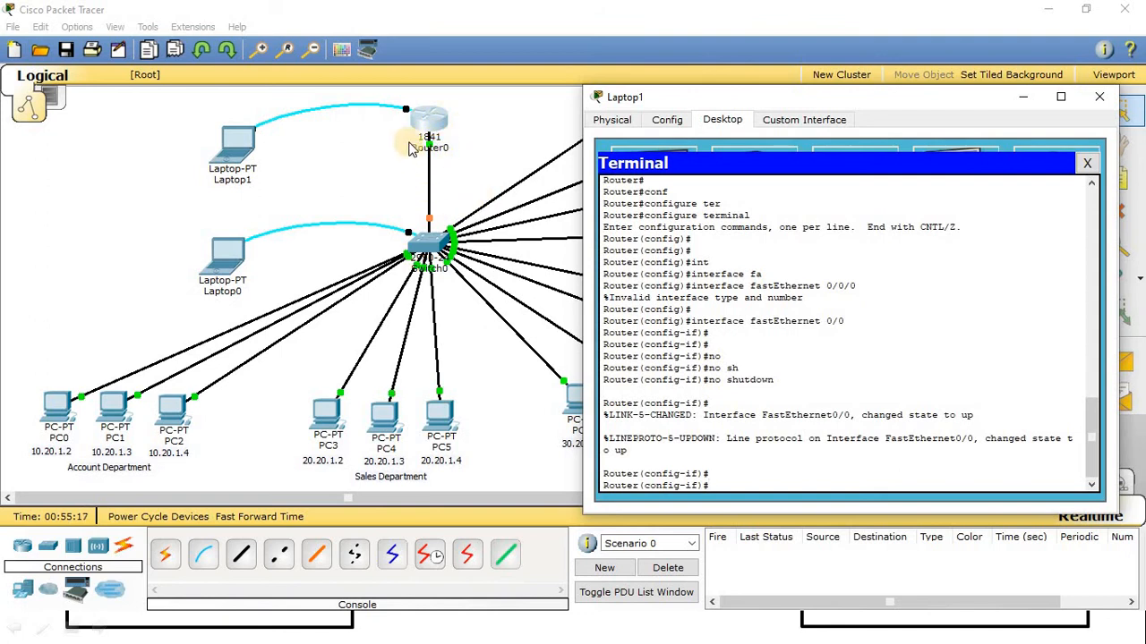
# Leave the fastEthernet 0/0 interface configuration with ex, returning to the router's global configuration mode.
pyautogui.click(753, 477)
pyautogui.write('ex')
pyautogui.press('Return')
pyautogui.press('Return')
pyautogui.press('Return')
pyautogui.press('Return')
pyautogui.press('Return')
# Create subinterface fastEthernet 0/0.10 on the router and enter its configuration mode.
pyautogui.click(754, 477)
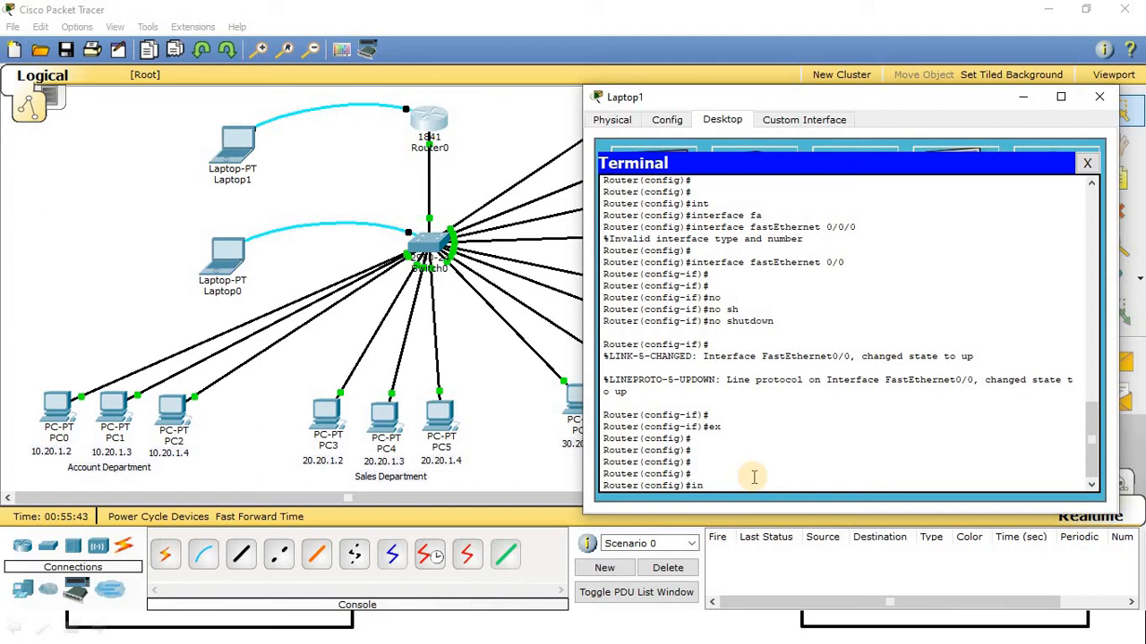
pyautogui.press('Tab')
pyautogui.write('fa')
pyautogui.press('Tab')
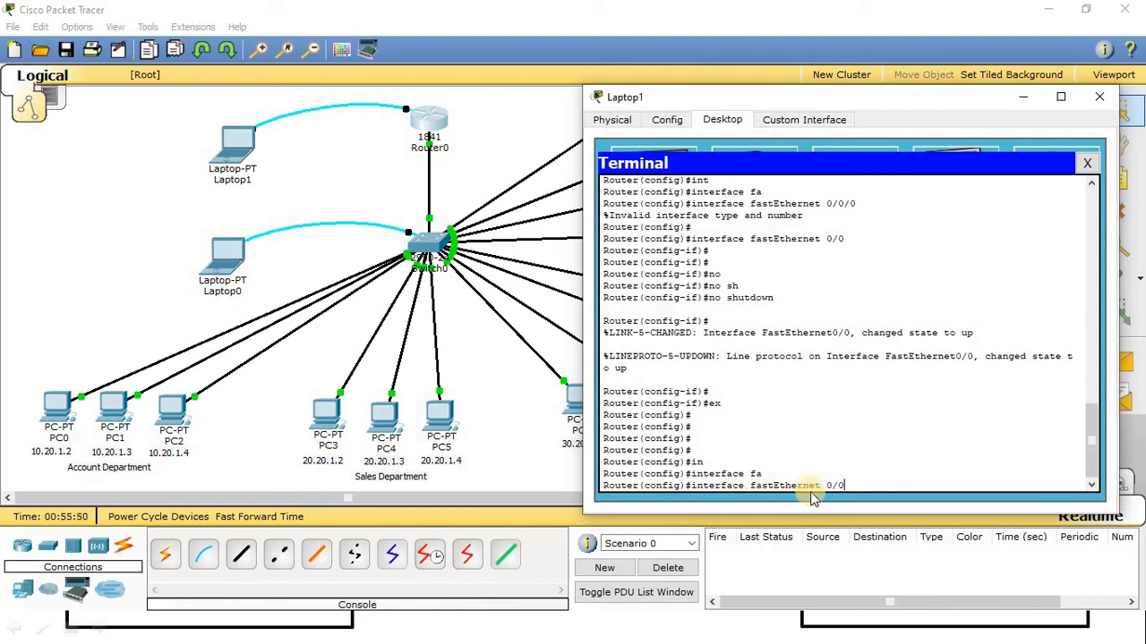
pyautogui.click(870, 482)
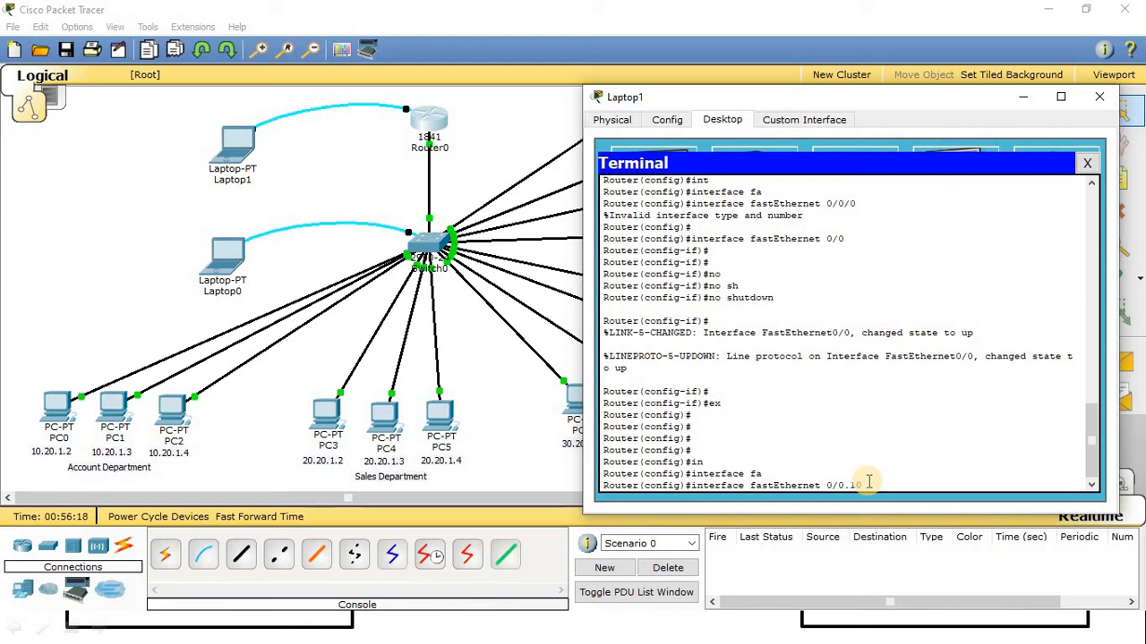
pyautogui.write('0')
pyautogui.press('Return')
pyautogui.press('Return')
pyautogui.press('Return')
pyautogui.press('Return')
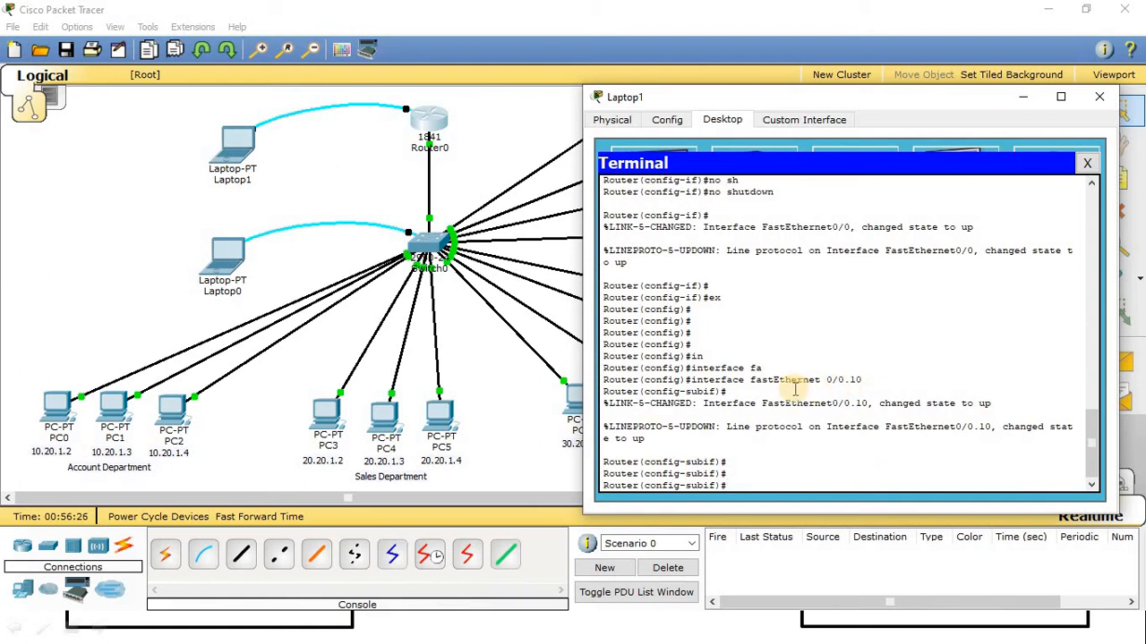
pyautogui.moveTo(750, 379); pyautogui.dragTo(862, 376)
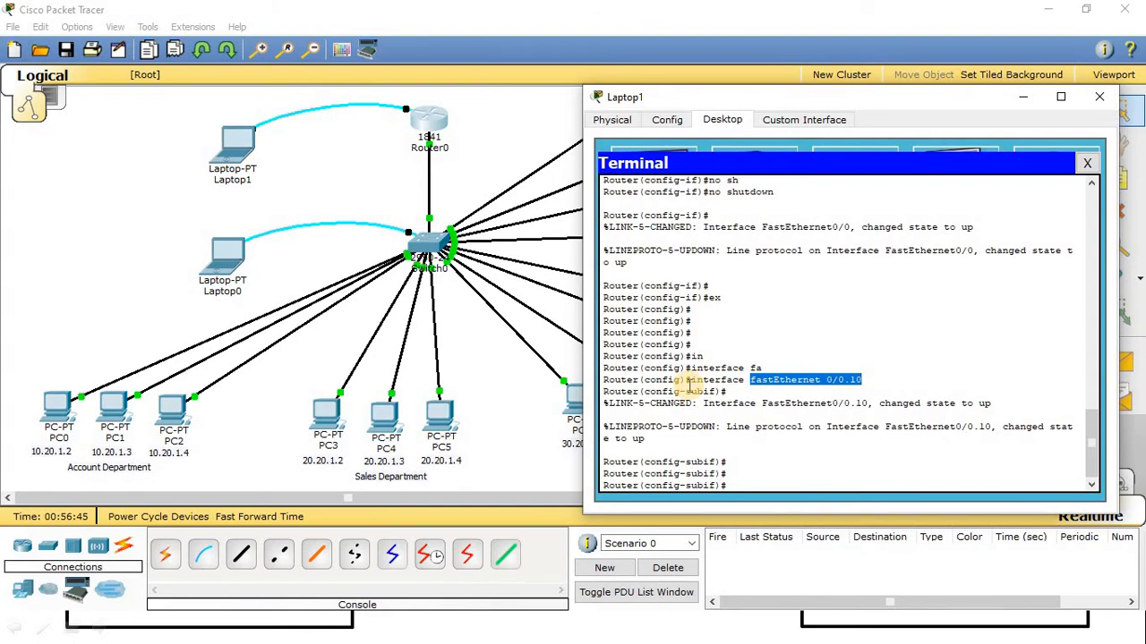
pyautogui.moveTo(688, 379); pyautogui.dragTo(857, 380)
pyautogui.moveTo(750, 380); pyautogui.dragTo(865, 380)
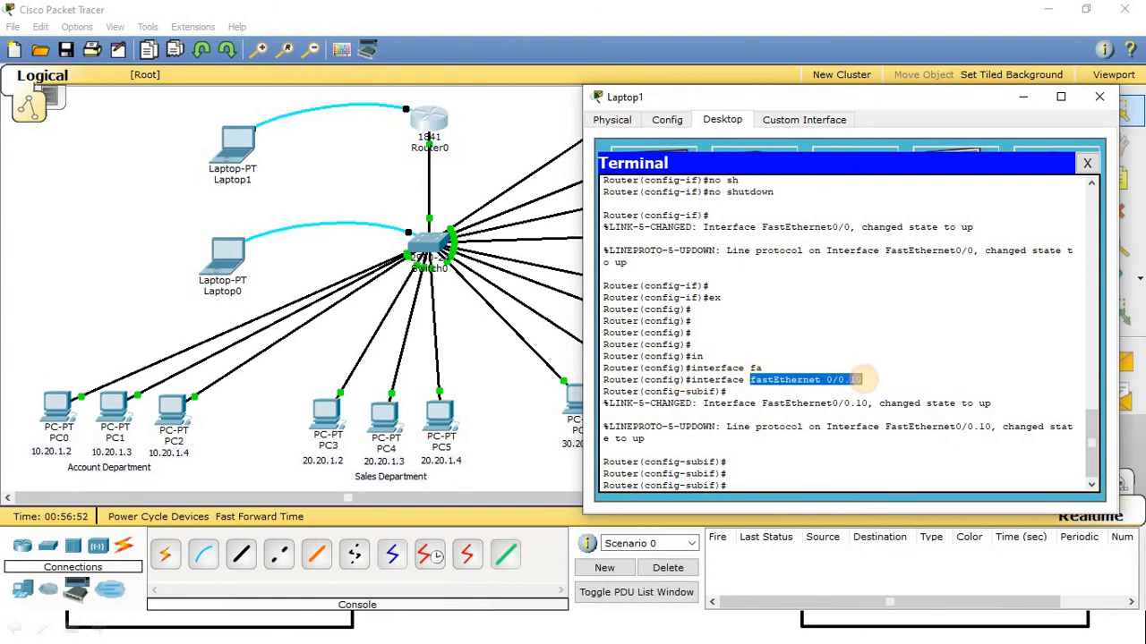
# Set the encapsulation of subinterface fastEthernet 0/0.10 to dot1Q for VLAN 10.
pyautogui.click(814, 300)
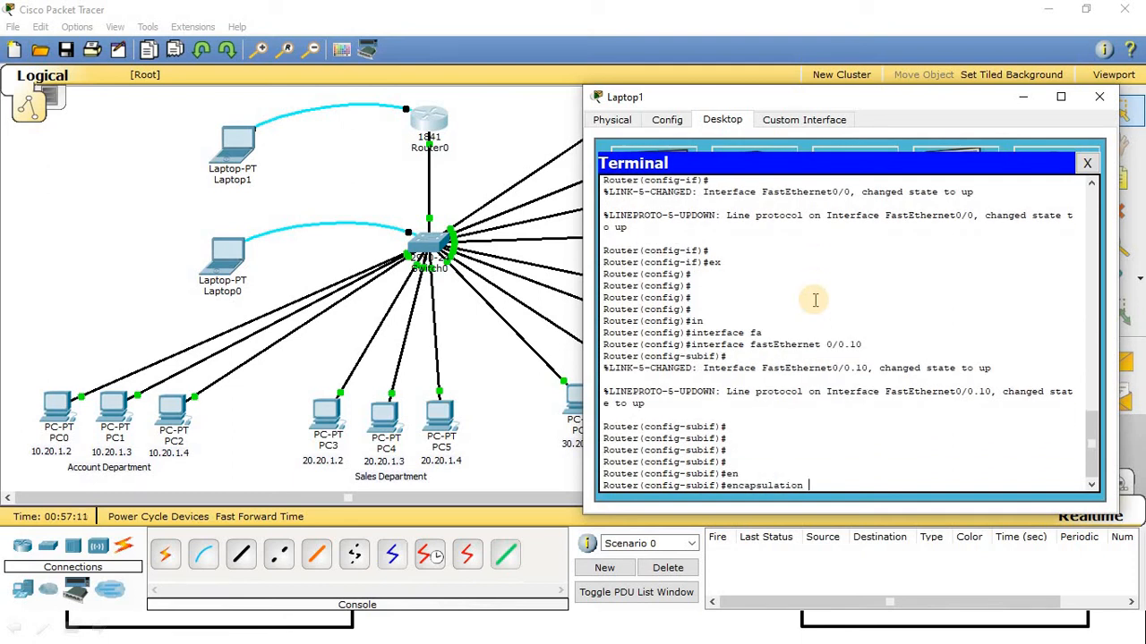
pyautogui.write('d')
pyautogui.press('Tab')
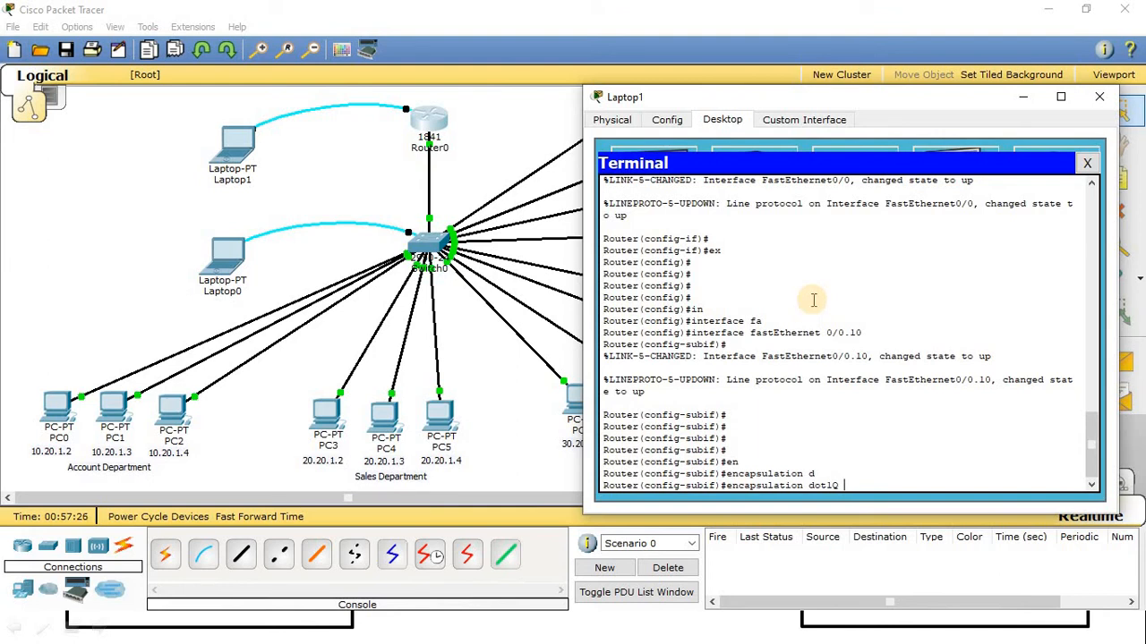
pyautogui.write('0')
pyautogui.press('Return')
pyautogui.press('Return')
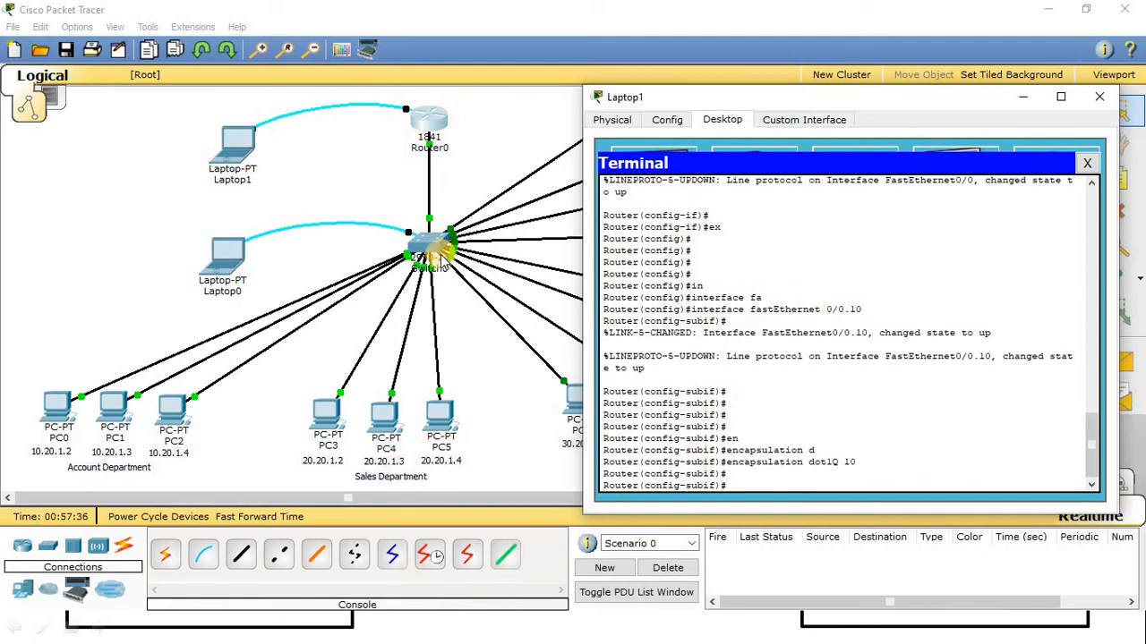
pyautogui.moveTo(750, 308); pyautogui.dragTo(862, 309)
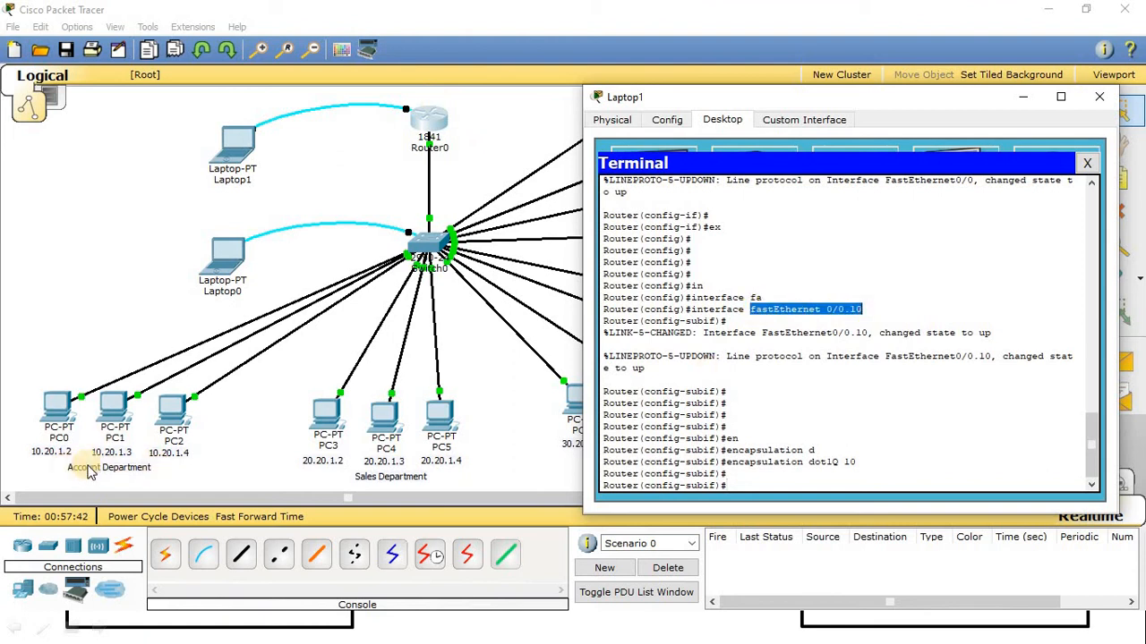
pyautogui.moveTo(843, 462); pyautogui.dragTo(856, 462)
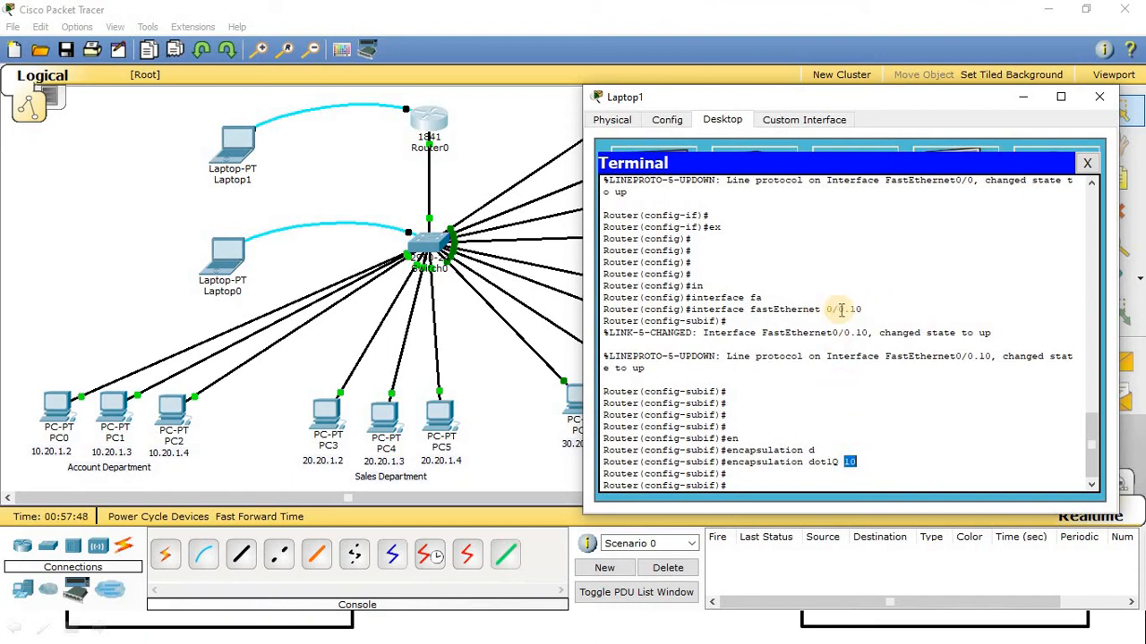
pyautogui.click(849, 463)
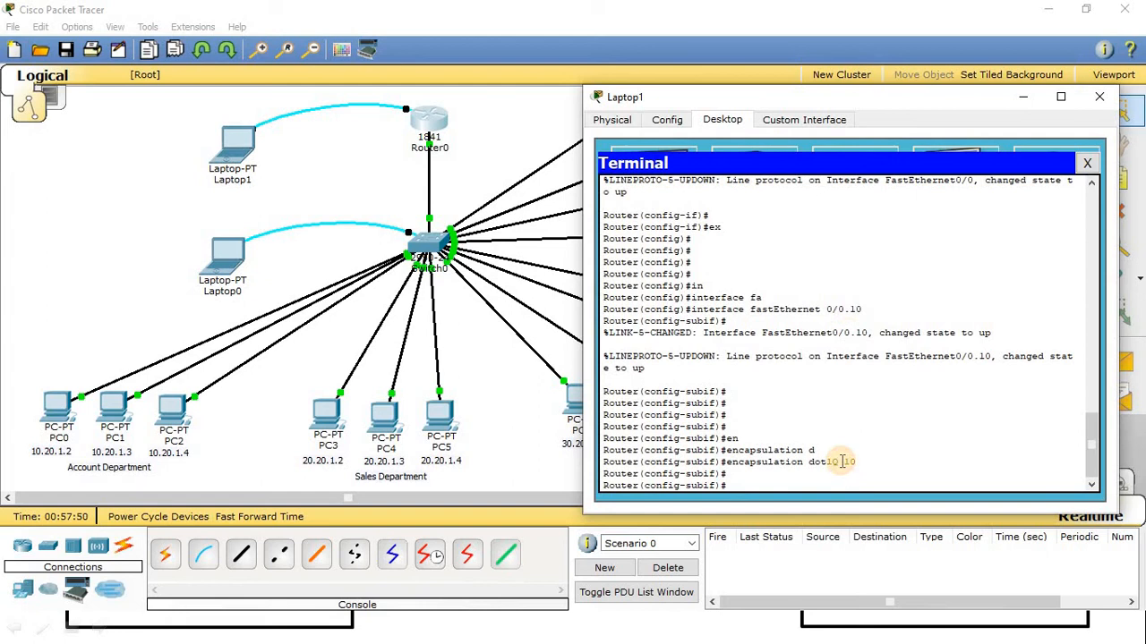
pyautogui.click(881, 459)
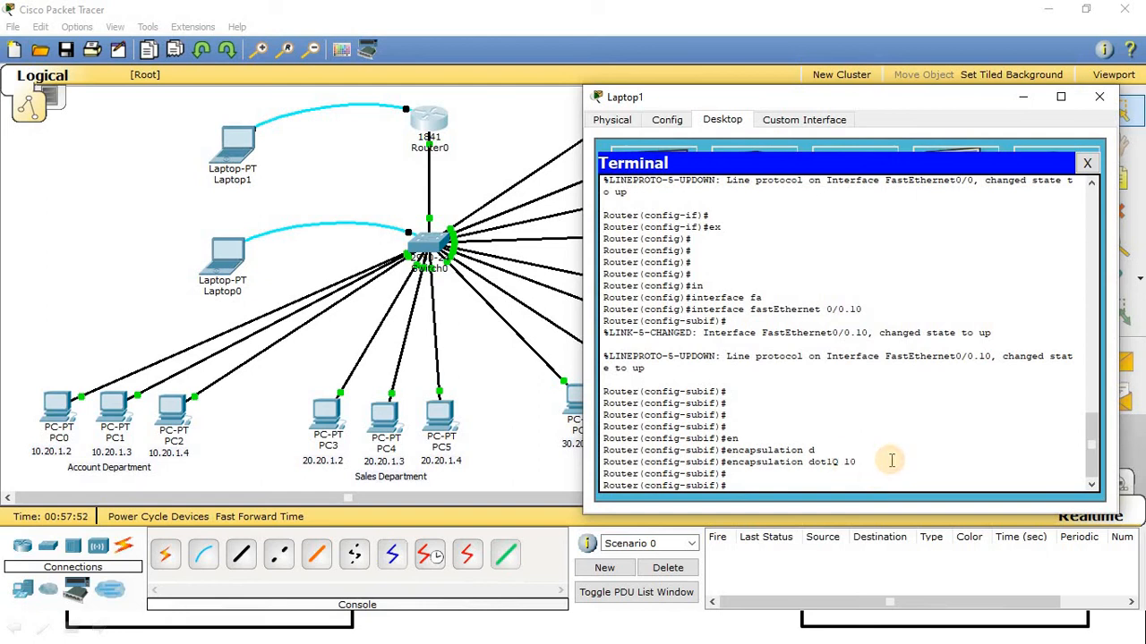
# Assign IP address 10.20.1.1 with subnet mask 255.0.0.0 to subinterface fastEthernet 0/0.10.
pyautogui.press('Return')
pyautogui.write('ip')
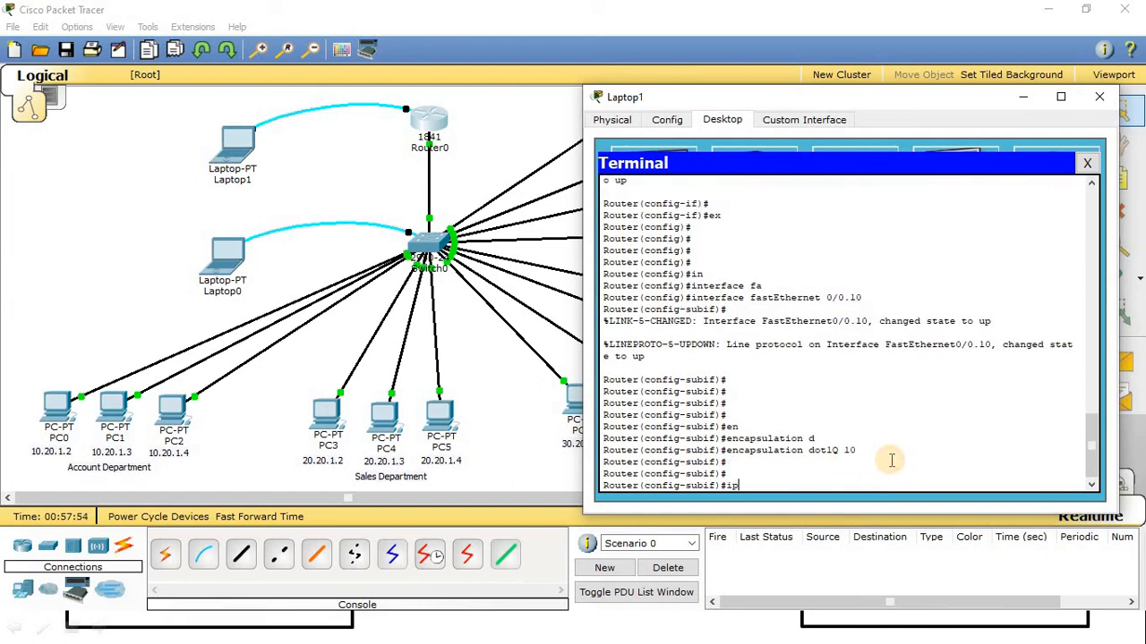
pyautogui.write(' a')
pyautogui.press('Tab')
pyautogui.write('dd')
pyautogui.press('Tab')
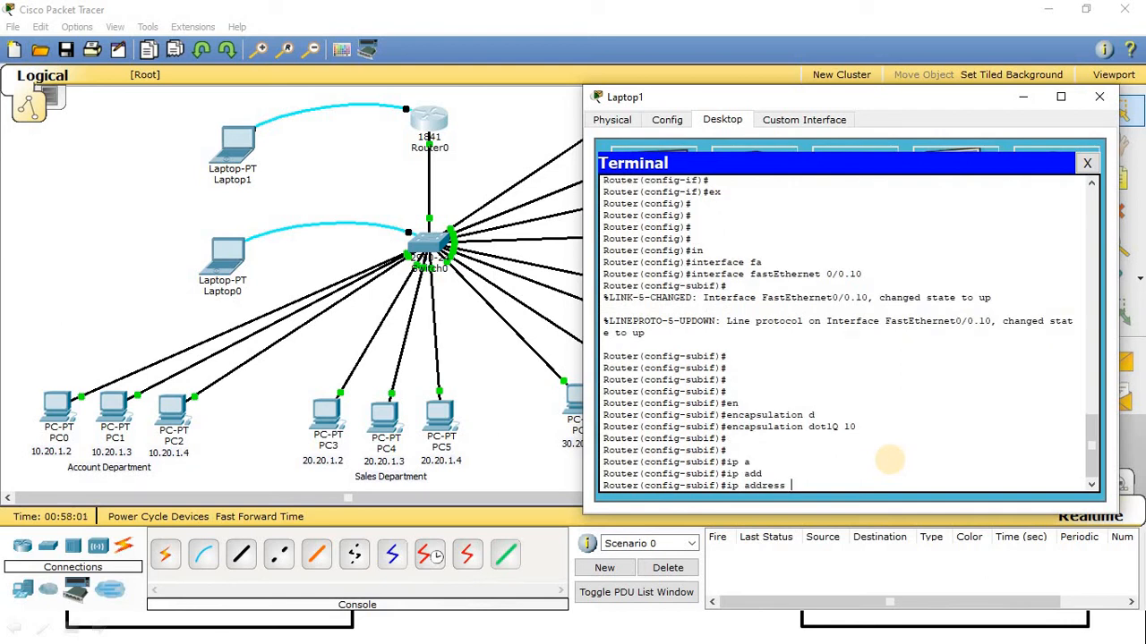
pyautogui.write('10.20.1.1 255.0.0.0')
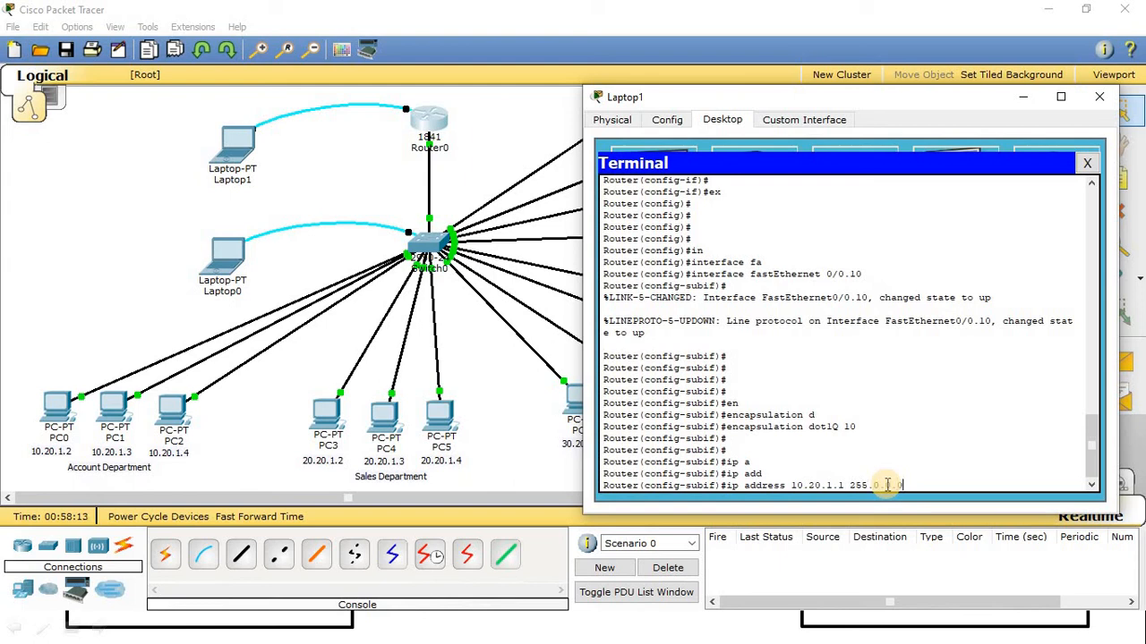
pyautogui.press('Return')
pyautogui.press('Return')
pyautogui.press('Return')
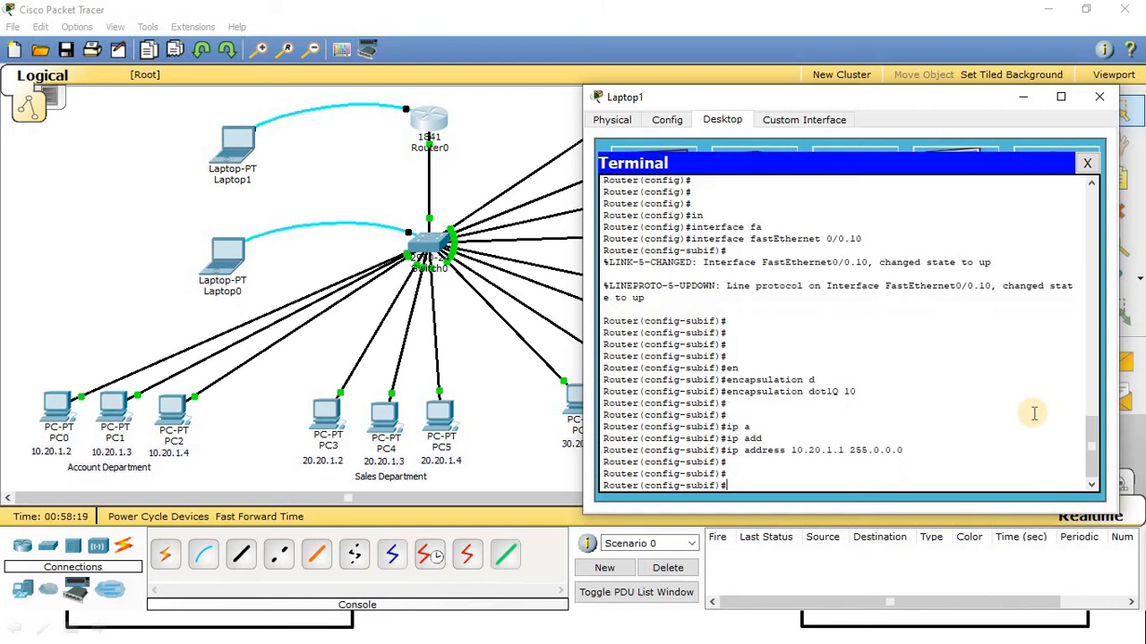
# Exit the fastEthernet 0/0.10 subinterface configuration back to the router's global configuration mode.
pyautogui.moveTo(750, 239); pyautogui.dragTo(870, 237)
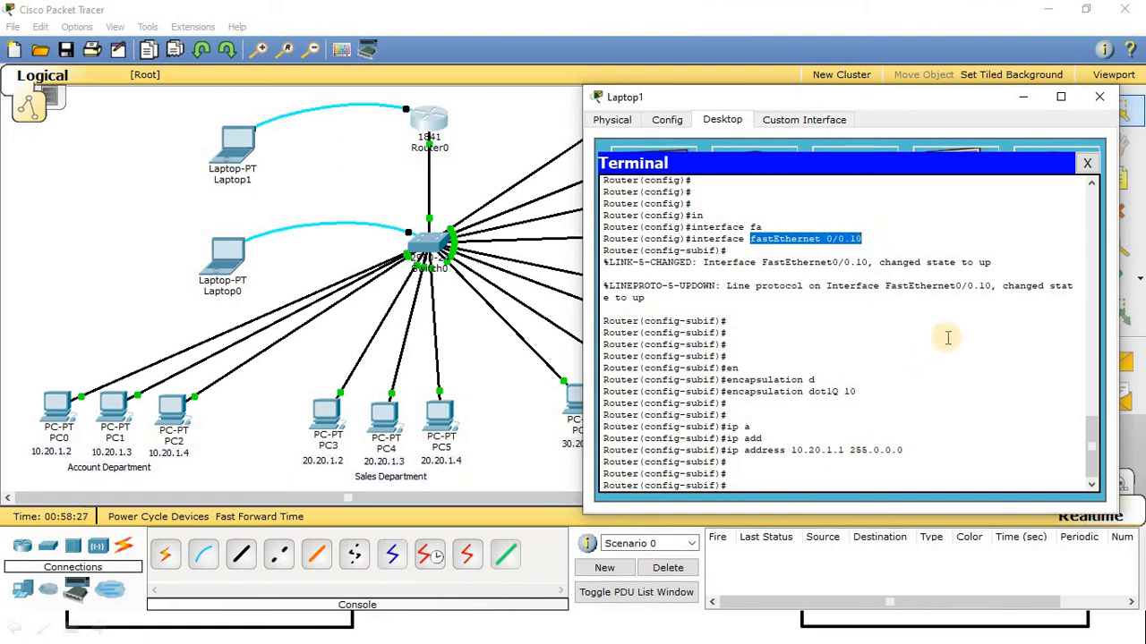
pyautogui.press('Tab')
pyautogui.press('Return')
pyautogui.press('Return')
pyautogui.press('Return')
pyautogui.press('Return')
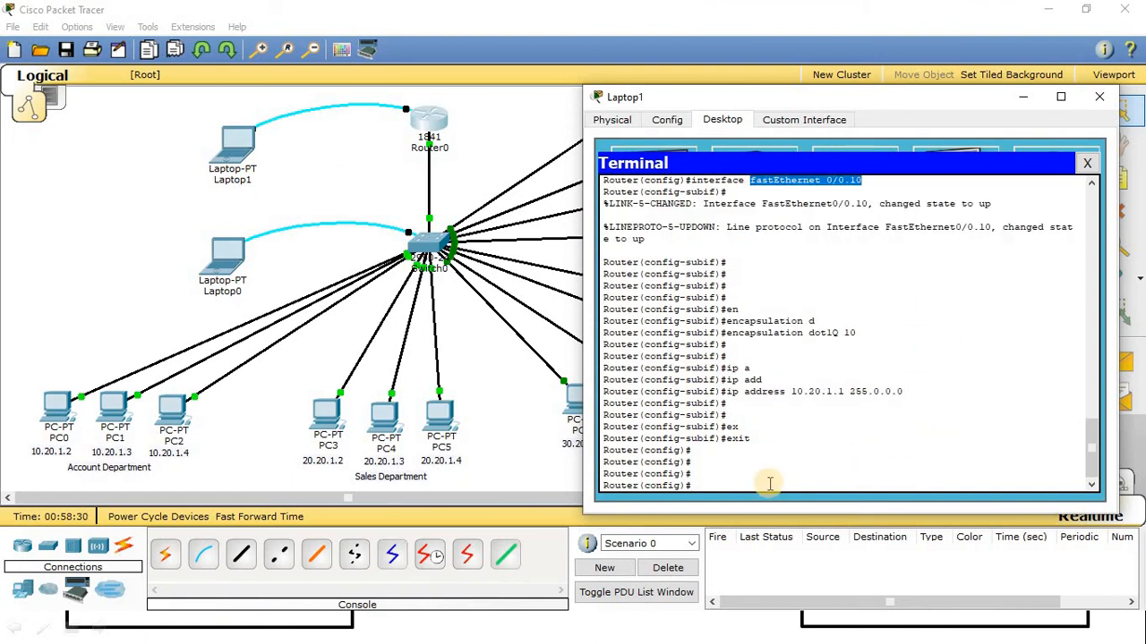
pyautogui.moveTo(718, 484); pyautogui.dragTo(566, 487)
# Create subinterface fastEthernet 0/0.20 on the router and enter its configuration mode.
pyautogui.click(739, 473)
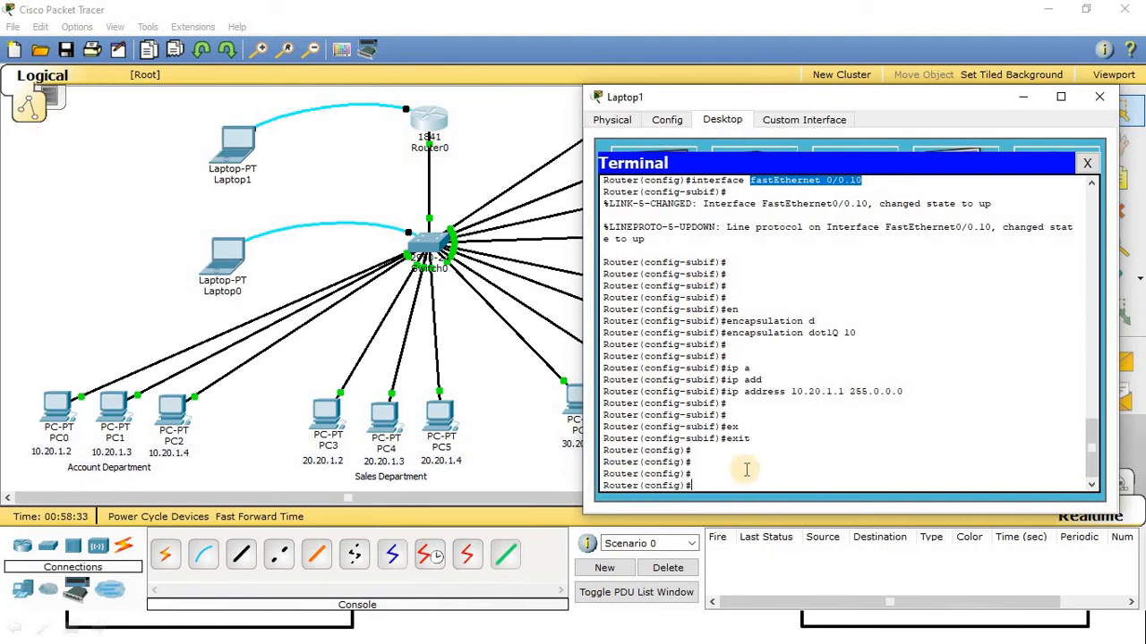
pyautogui.write('int')
pyautogui.press('Tab')
pyautogui.write('fa')
pyautogui.press('Tab')
pyautogui.press('Tab')
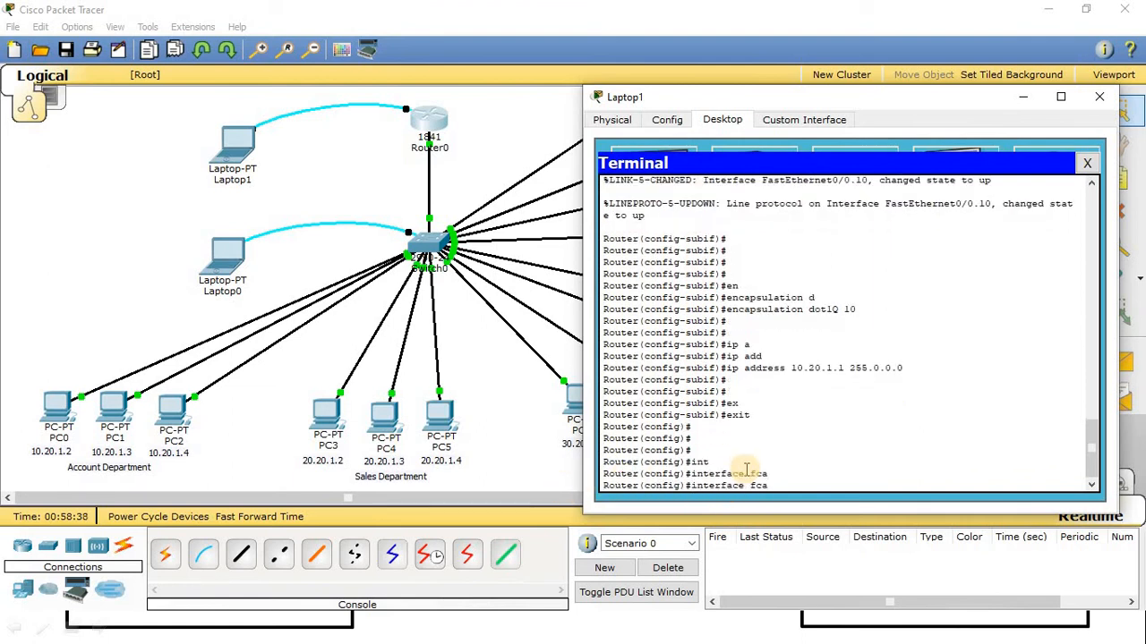
pyautogui.write('0/0.20')
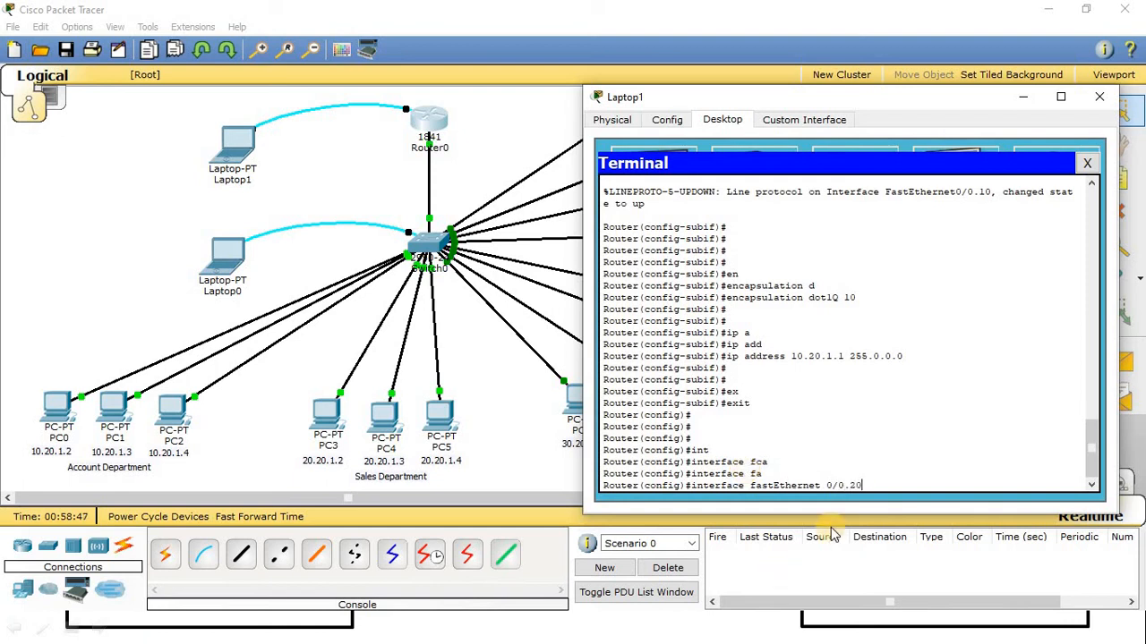
pyautogui.press('Return')
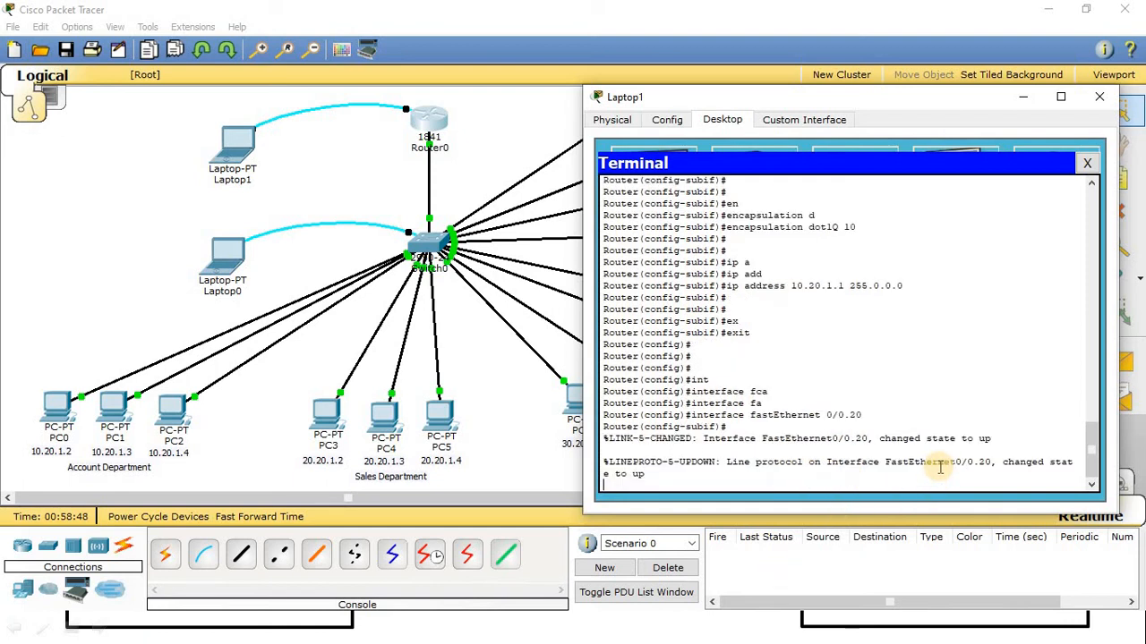
pyautogui.press('Return')
pyautogui.press('Return')
# Set the encapsulation of subinterface fastEthernet 0/0.20 to dot1Q for VLAN 20.
pyautogui.moveTo(747, 474); pyautogui.dragTo(597, 469)
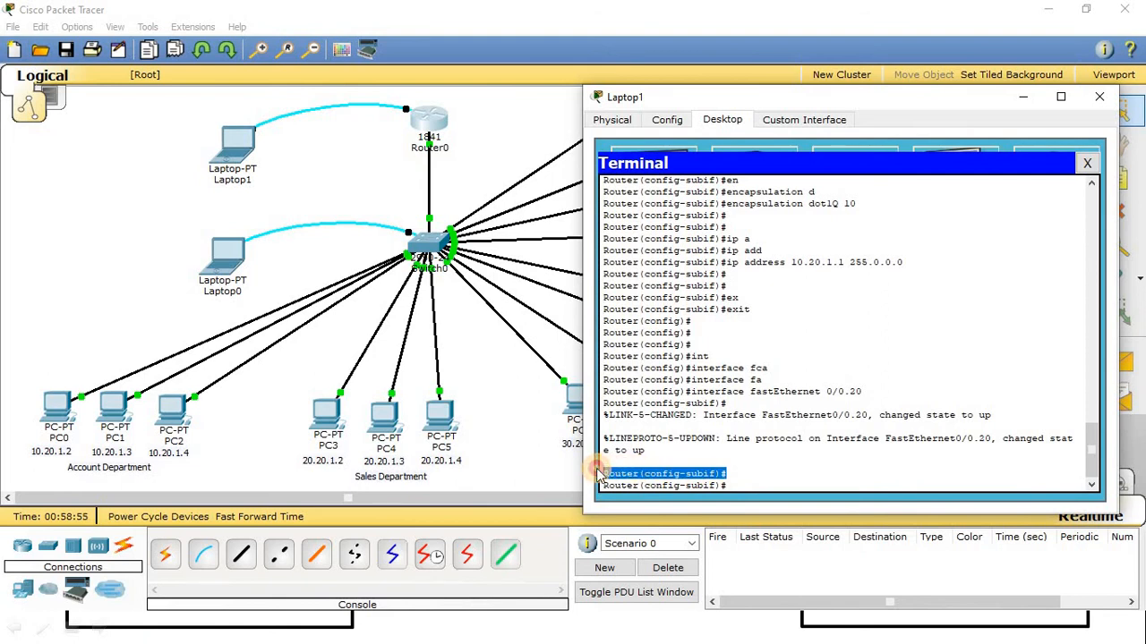
pyautogui.click(707, 473)
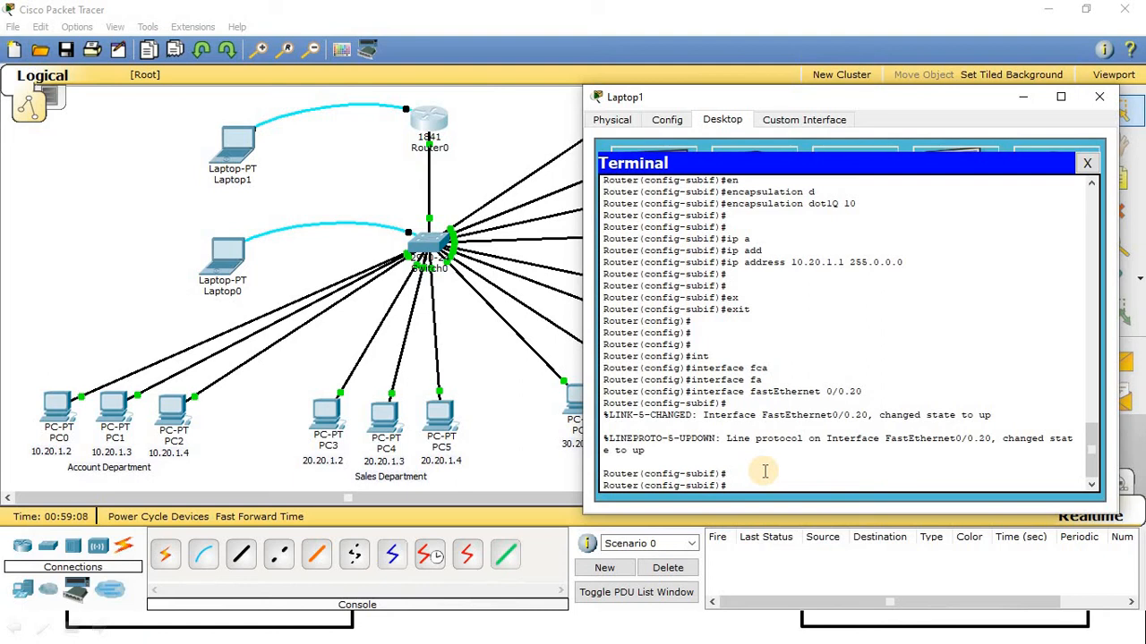
pyautogui.write('en')
pyautogui.press('Tab')
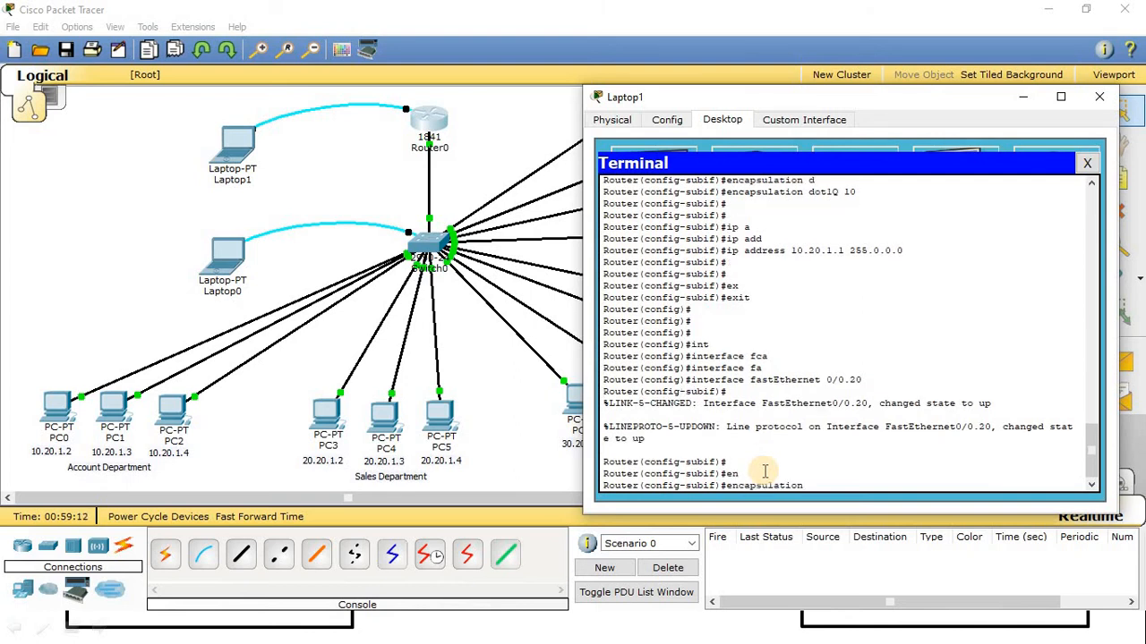
pyautogui.write('do')
pyautogui.press('Tab')
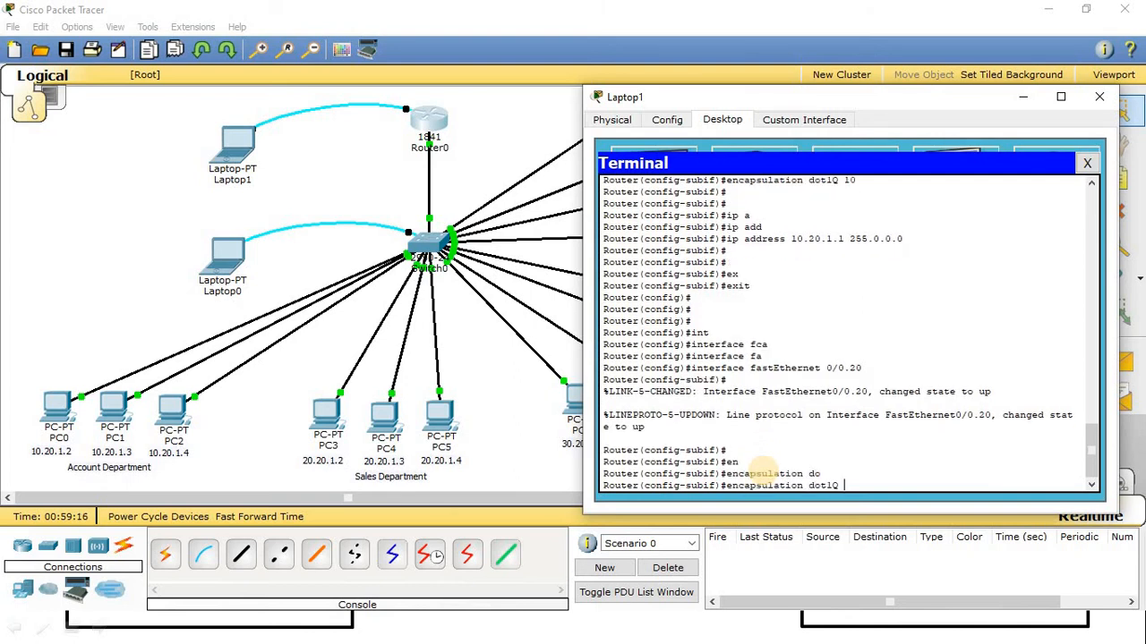
pyautogui.moveTo(844, 486); pyautogui.dragTo(727, 491)
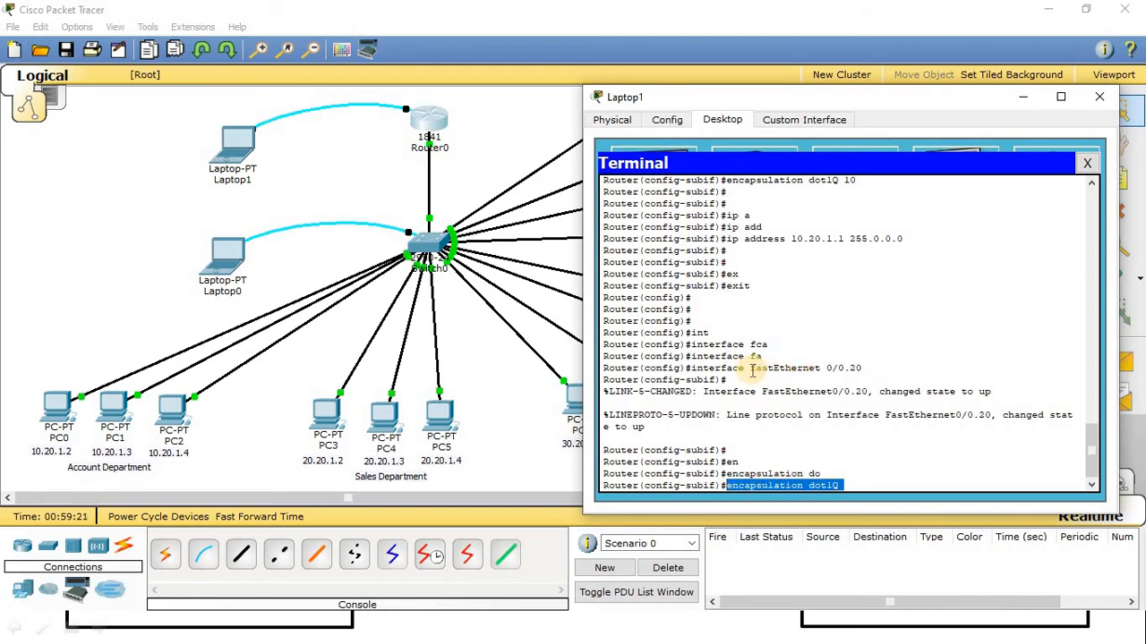
pyautogui.moveTo(750, 368); pyautogui.dragTo(880, 371)
pyautogui.click(874, 479)
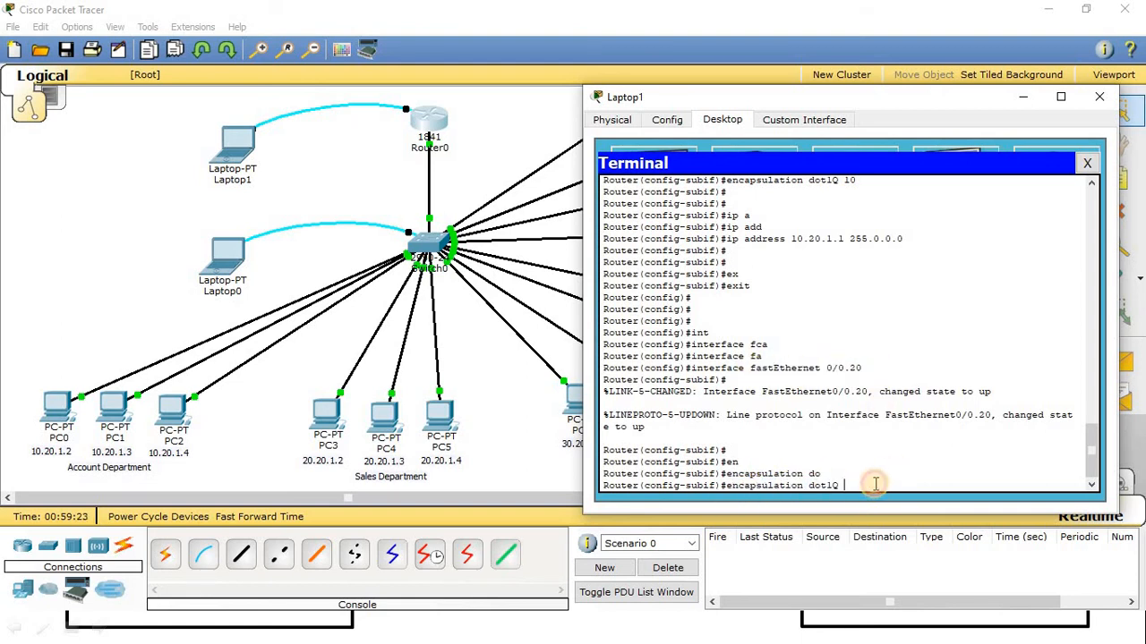
pyautogui.write('20')
pyautogui.press('Return')
pyautogui.press('Return')
pyautogui.press('Return')
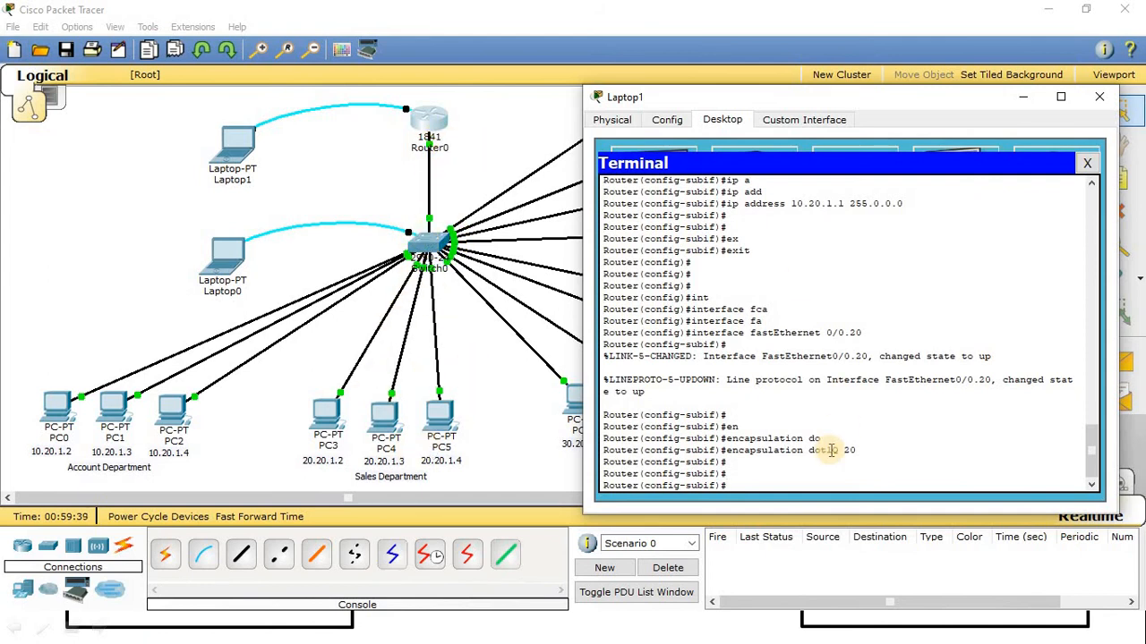
pyautogui.moveTo(751, 332); pyautogui.dragTo(878, 332)
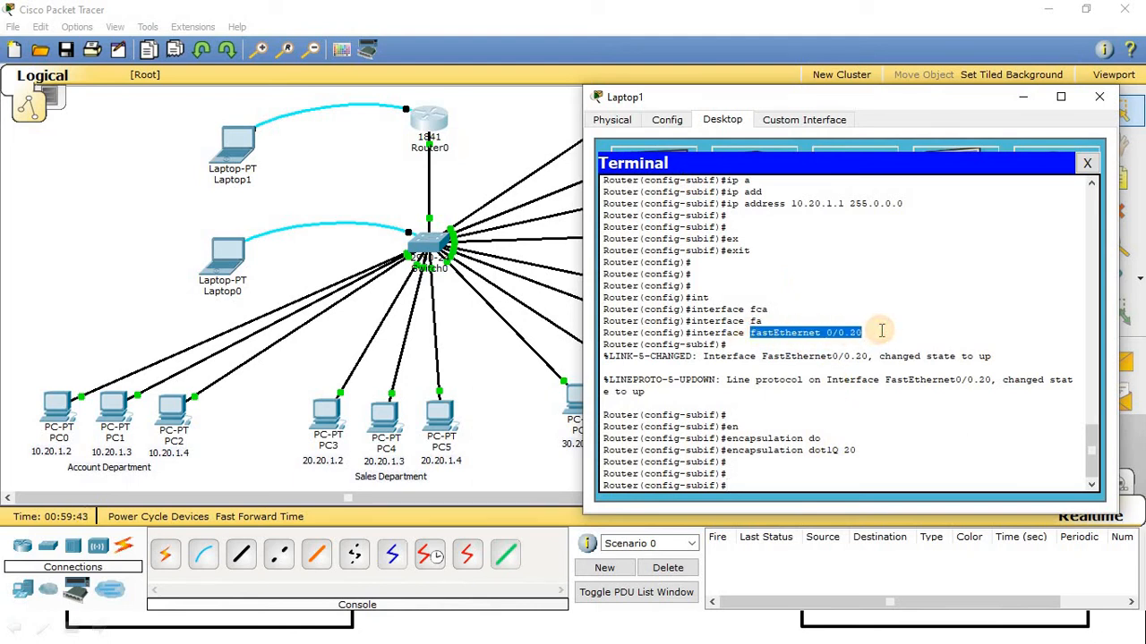
pyautogui.click(791, 478)
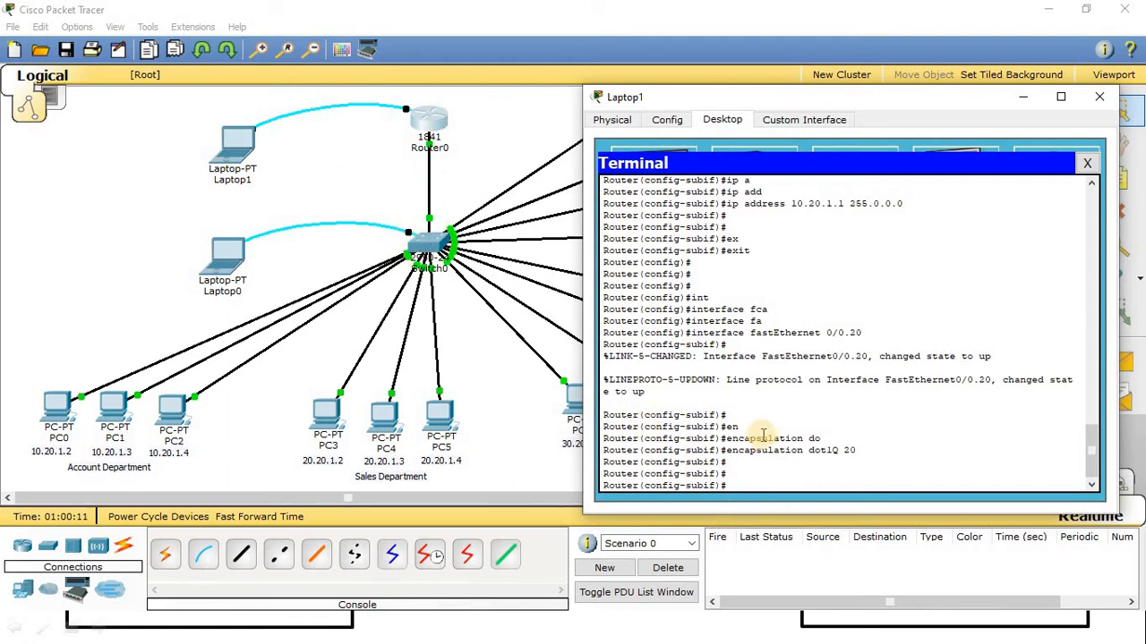
pyautogui.moveTo(750, 333); pyautogui.dragTo(868, 328)
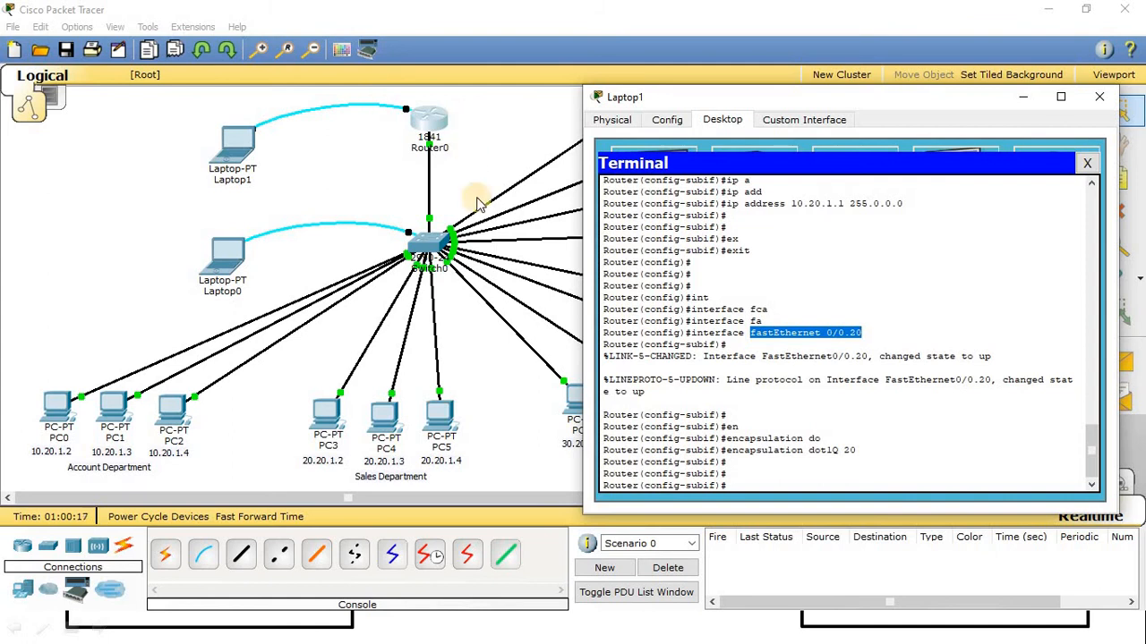
pyautogui.click(775, 478)
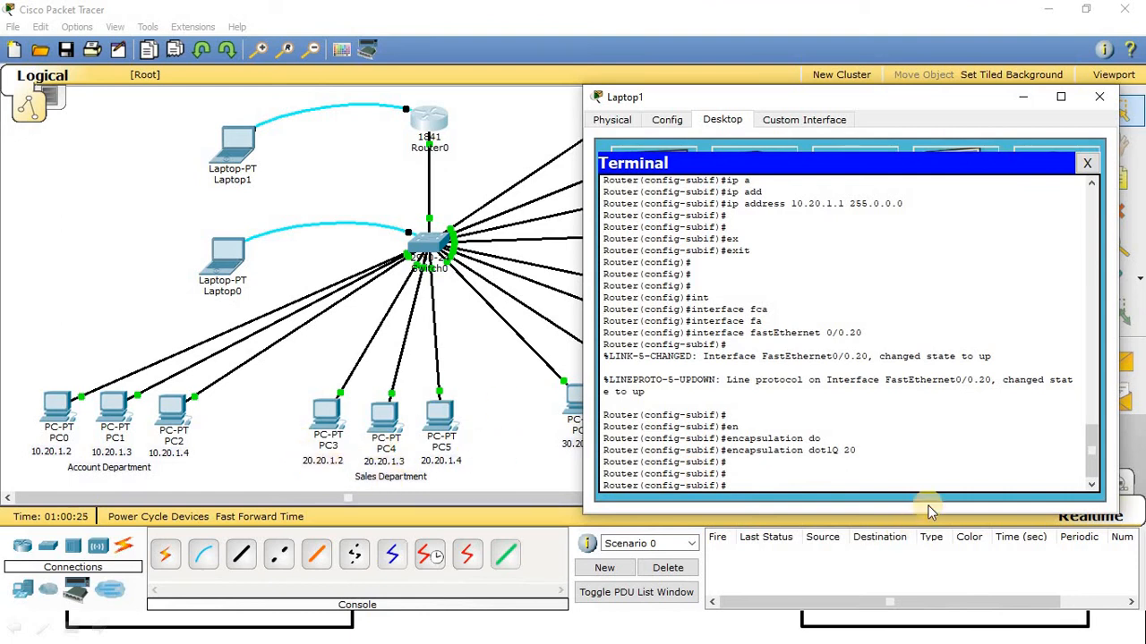
pyautogui.write('20.20.1.1 255.0.0.0')
pyautogui.press('Return')
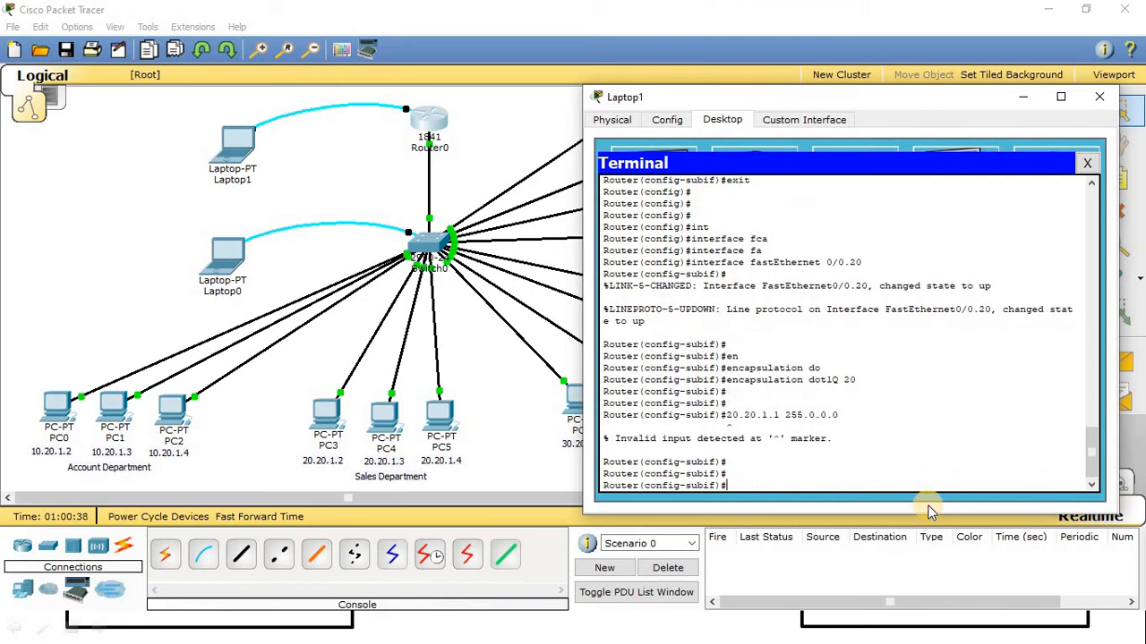
pyautogui.press('Up')
pyautogui.press('BackSpace')
pyautogui.press('BackSpace')
pyautogui.press('BackSpace')
pyautogui.press('BackSpace')
pyautogui.press('BackSpace')
pyautogui.press('BackSpace')
pyautogui.press('BackSpace')
pyautogui.press('BackSpace')
pyautogui.press('BackSpace')
pyautogui.press('BackSpace')
pyautogui.press('BackSpace')
pyautogui.press('BackSpace')
pyautogui.press('BackSpace')
pyautogui.press('BackSpace')
pyautogui.press('BackSpace')
pyautogui.press('BackSpace')
pyautogui.press('BackSpace')
pyautogui.press('BackSpace')
pyautogui.press('BackSpace')
# Assign IP address 20.20.1.1 with subnet mask 255.0.0.0 to subinterface fastEthernet 0/0.20.
pyautogui.write('ip add')
pyautogui.press('Tab')
pyautogui.write('20.2')
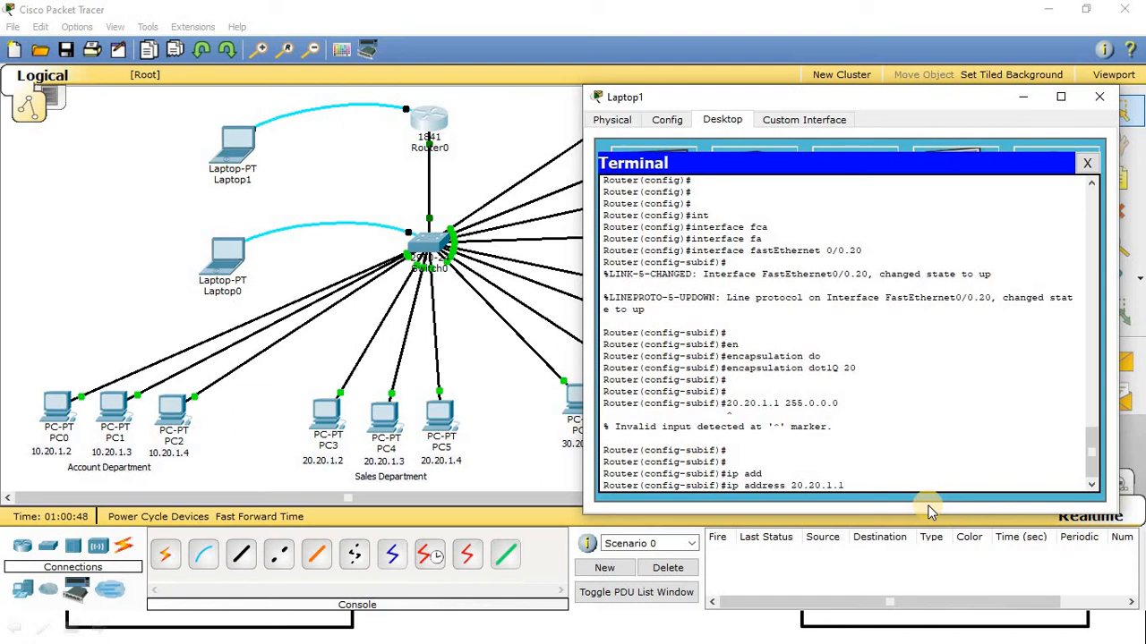
pyautogui.write('0.1.1 255.0.0.0')
pyautogui.press('Return')
pyautogui.press('Return')
pyautogui.press('Return')
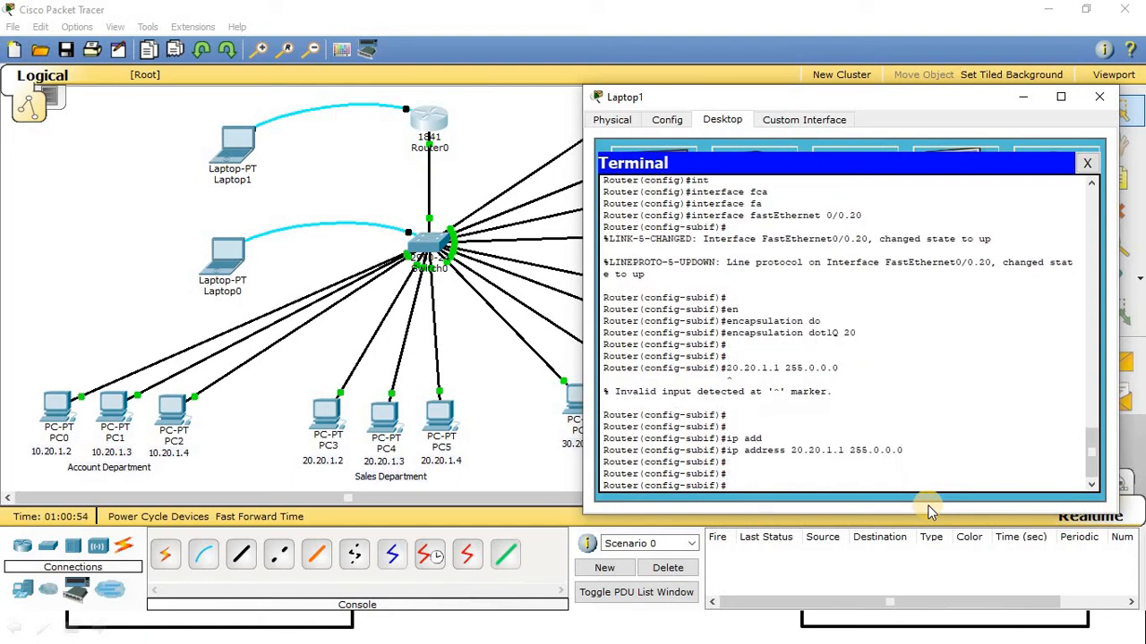
# Exit the fastEthernet 0/0.20 subinterface configuration back to the router's global configuration mode.
pyautogui.write('ex')
pyautogui.press('Return')
pyautogui.press('Return')
pyautogui.press('Return')
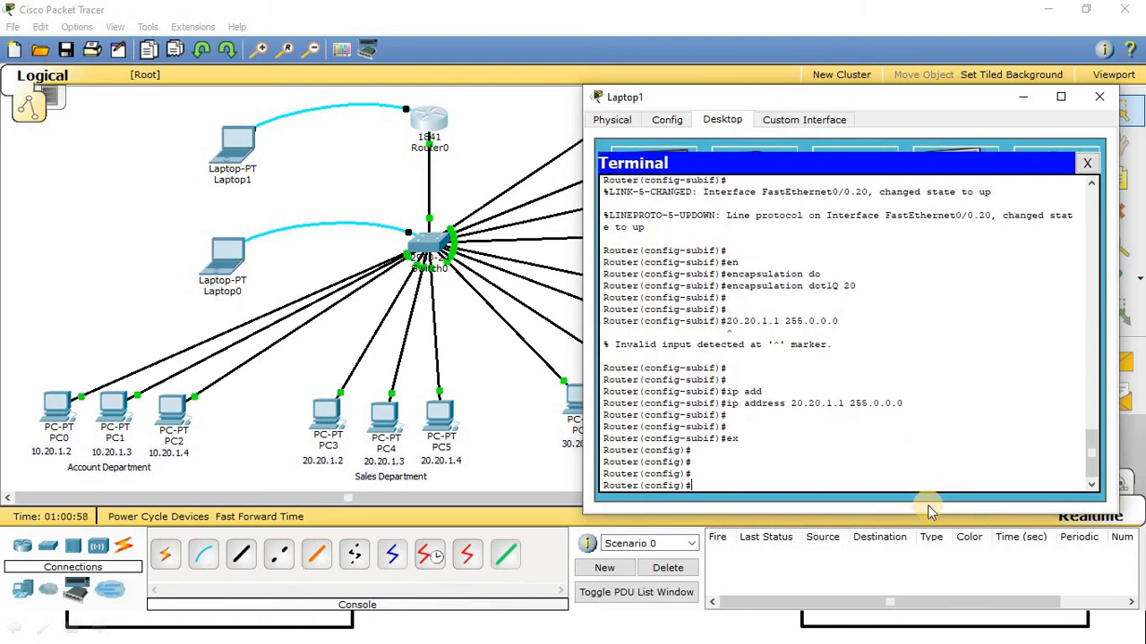
# Create subinterface fastEthernet 0/0.30 on the router and enter its configuration mode.
pyautogui.moveTo(770, 97); pyautogui.dragTo(195, 86)
pyautogui.press('Return')
pyautogui.press('Return')
pyautogui.press('Return')
pyautogui.press('Return')
pyautogui.press('Return')
pyautogui.write('int')
pyautogui.press('Tab')
pyautogui.write('fa')
pyautogui.press('Tab')
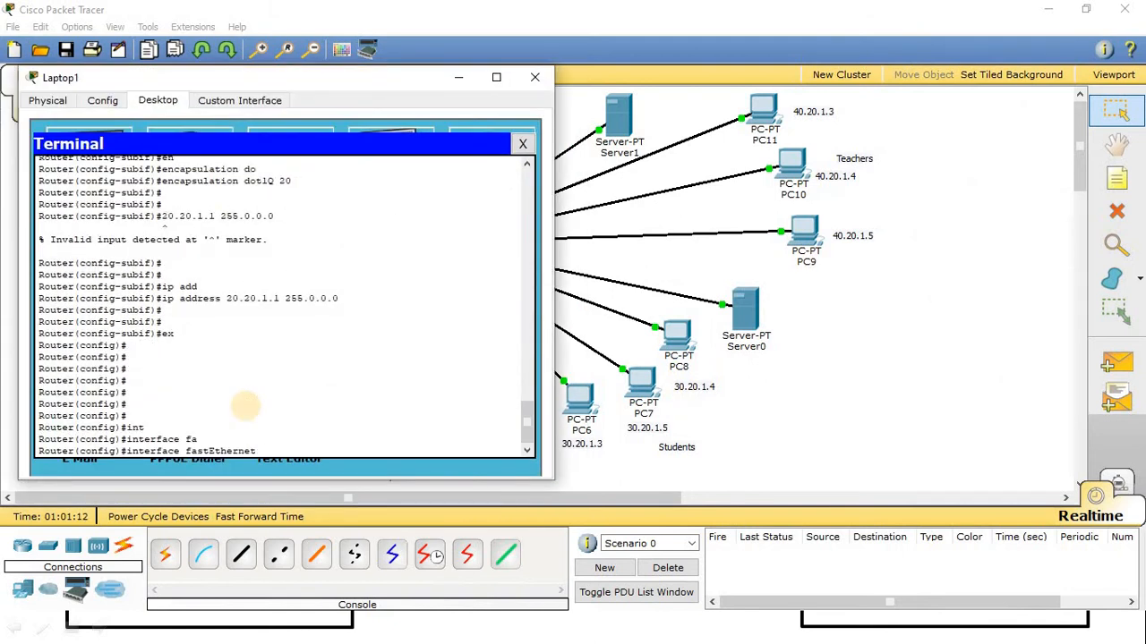
pyautogui.write('0/0.30')
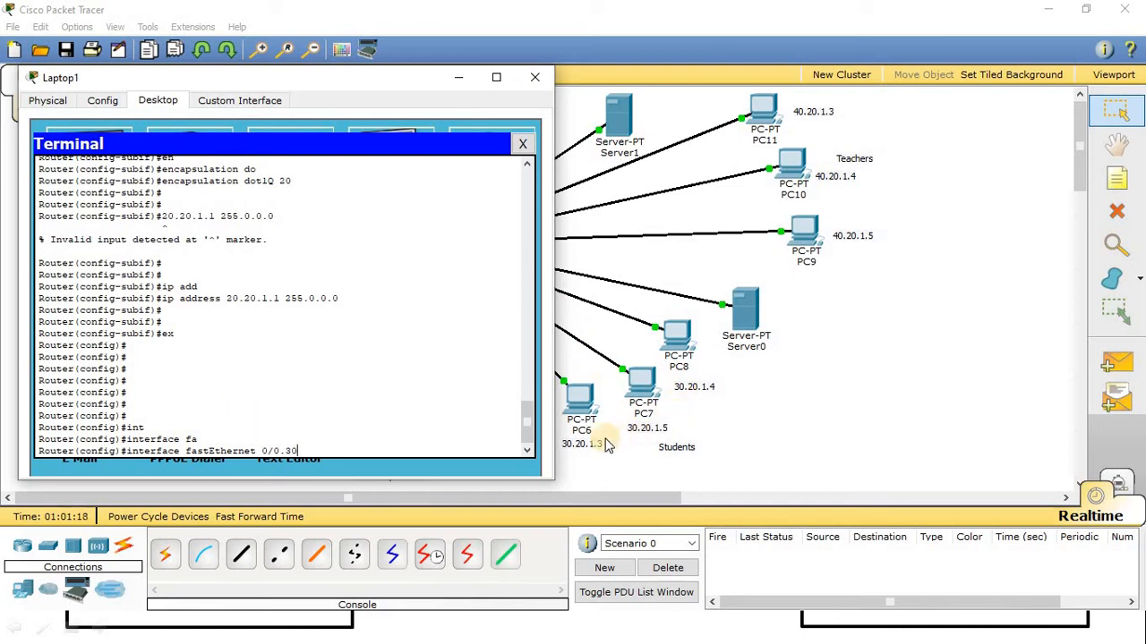
pyautogui.moveTo(358, 75); pyautogui.dragTo(474, 435)
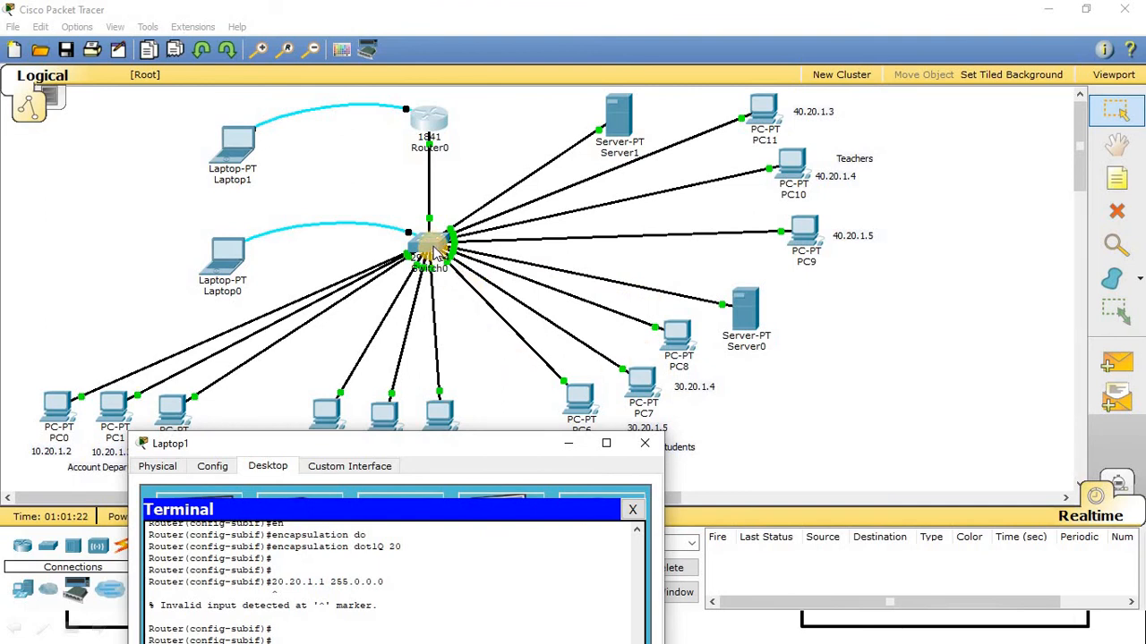
pyautogui.moveTo(399, 450); pyautogui.dragTo(359, 96)
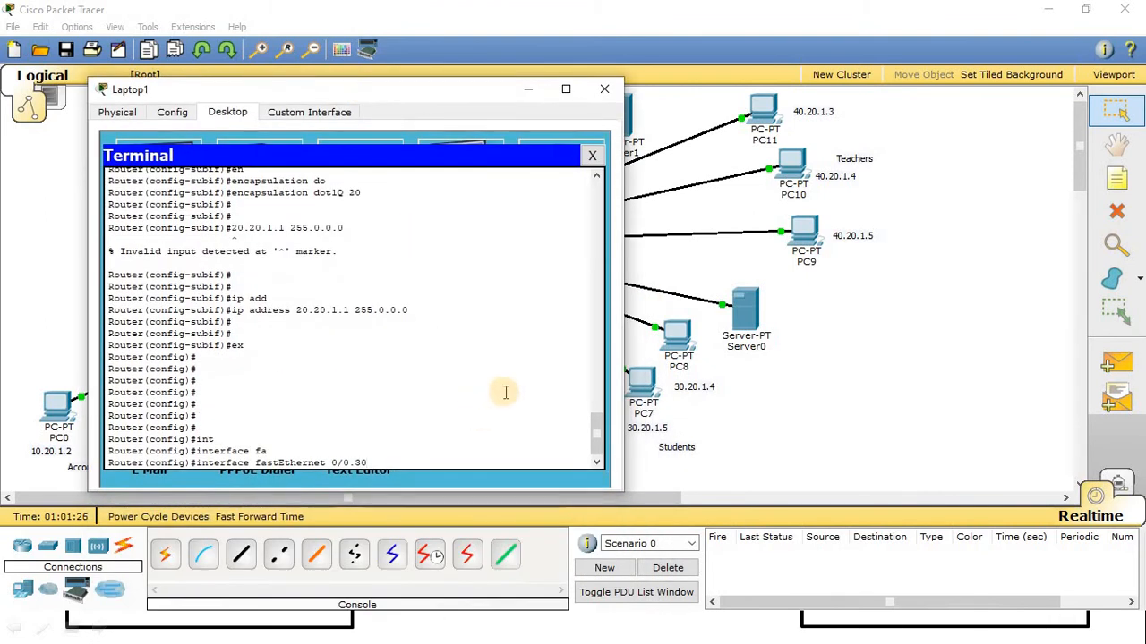
pyautogui.press('Return')
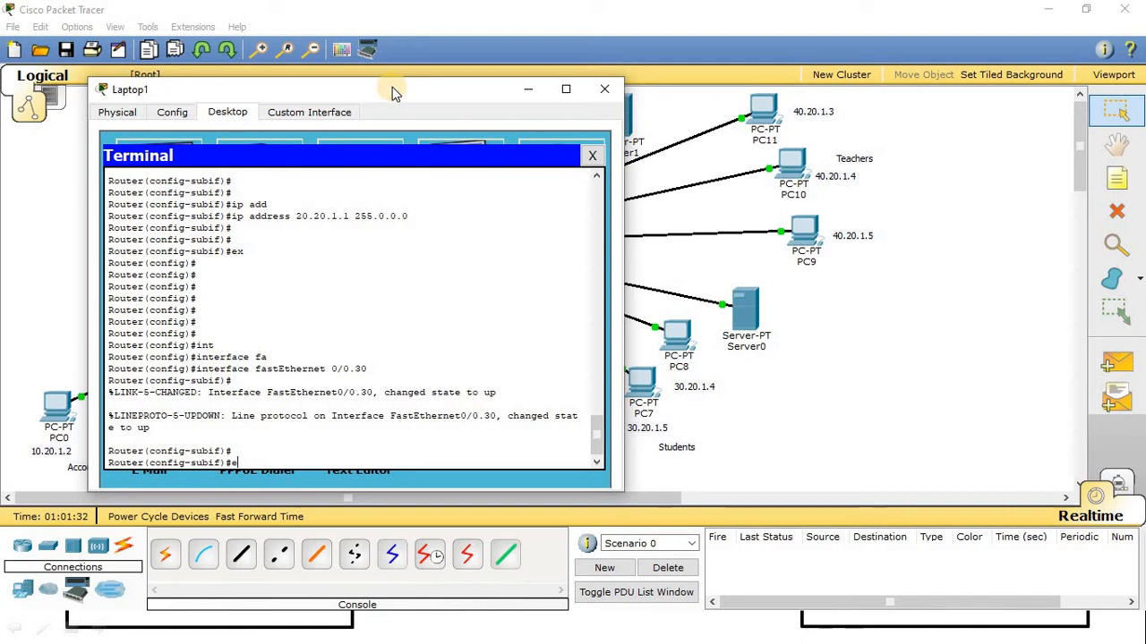
# Set the encapsulation of subinterface fastEthernet 0/0.30 to dot1Q for VLAN 30.
pyautogui.write('en')
pyautogui.press('Tab')
pyautogui.write('d')
pyautogui.press('Tab')
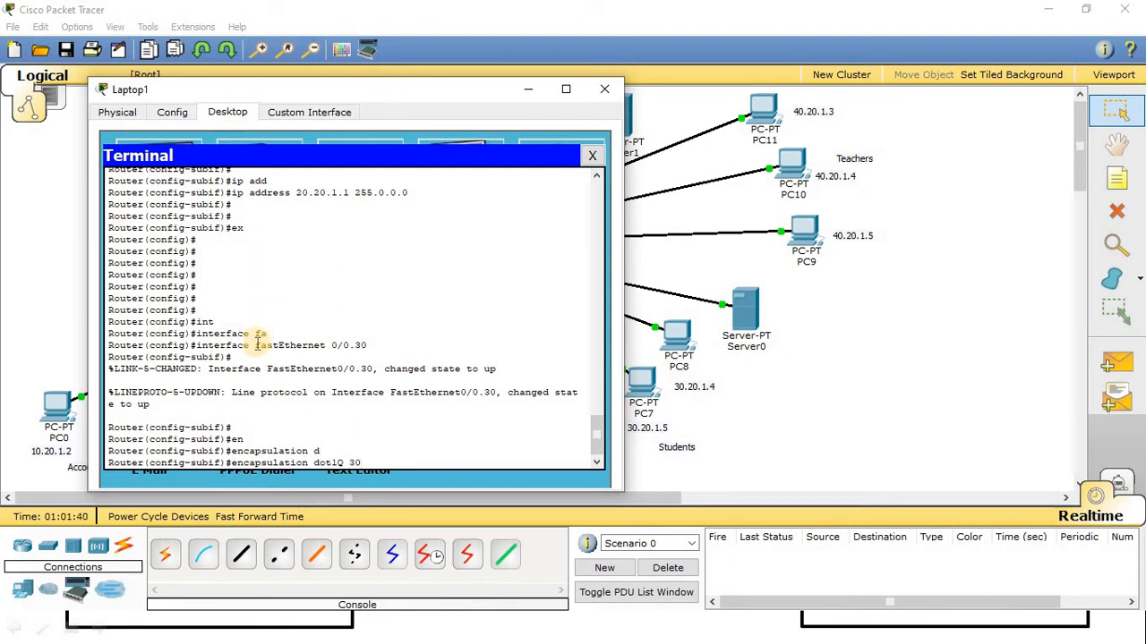
pyautogui.moveTo(256, 344); pyautogui.dragTo(385, 344)
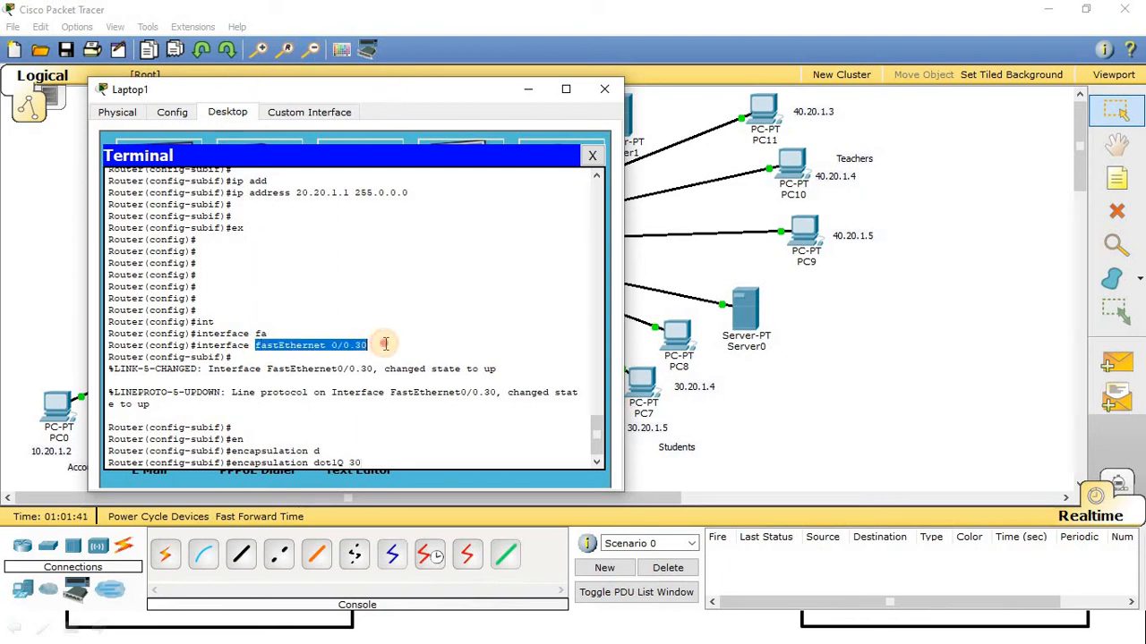
pyautogui.click(361, 463)
pyautogui.press('Return')
pyautogui.press('Return')
pyautogui.press('Return')
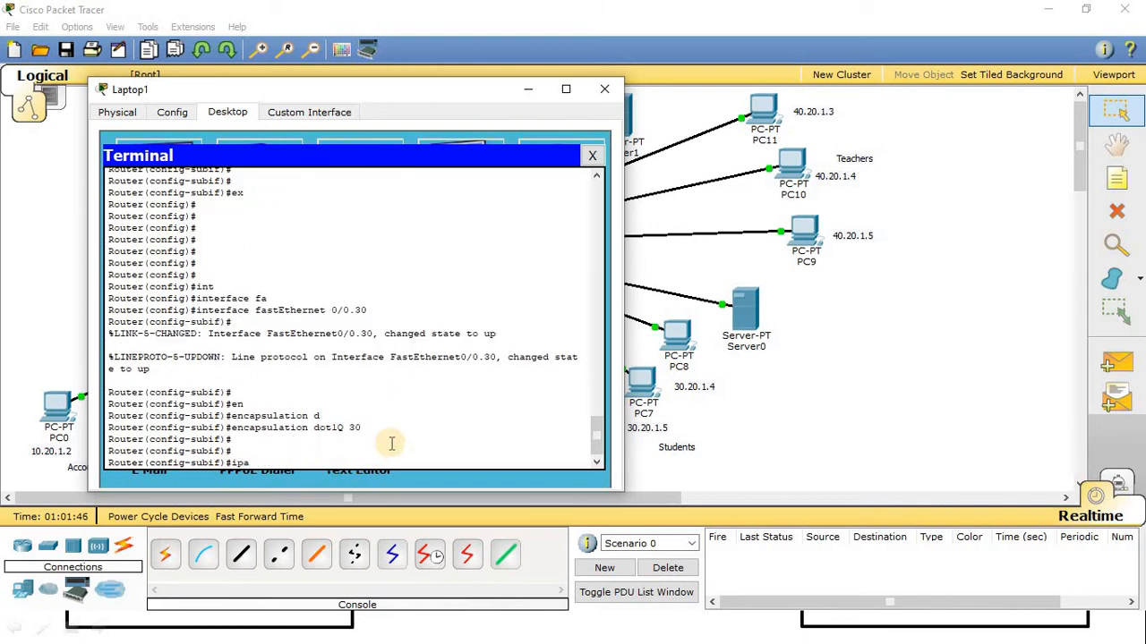
# Assign IP address 30.20.1.1 with subnet mask 255.0.0.0 to subinterface fastEthernet 0/0.30.
pyautogui.write('ip')
pyautogui.press('Tab')
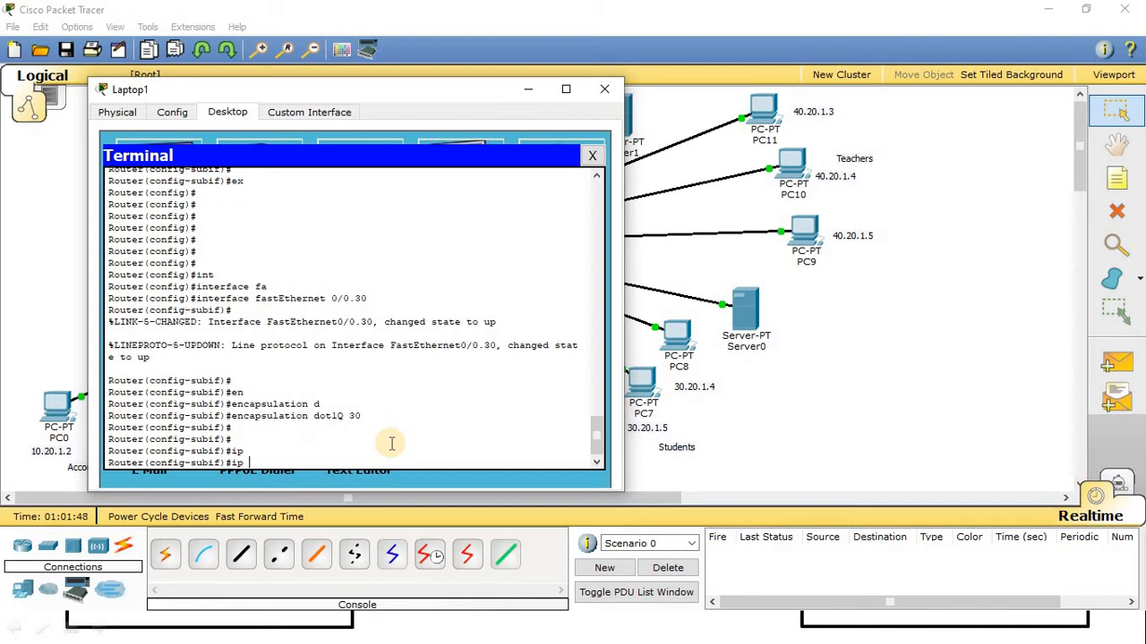
pyautogui.write('add')
pyautogui.press('Tab')
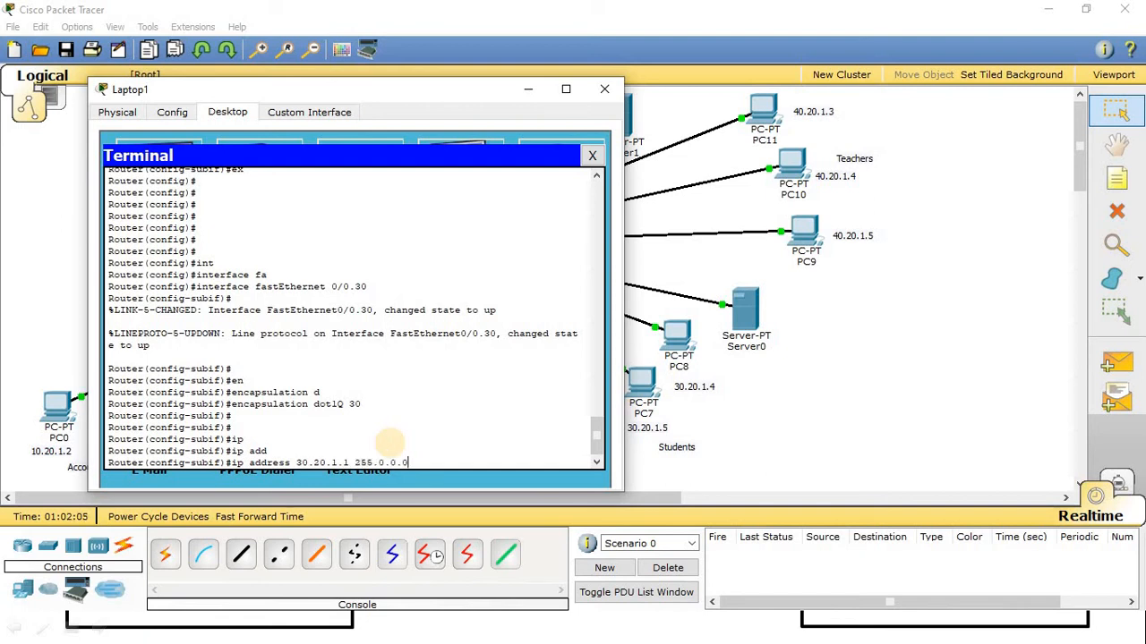
pyautogui.press('Return')
pyautogui.press('Return')
# Exit the fastEthernet 0/0.30 subinterface configuration back to the router's global configuration mode.
pyautogui.write('ex')
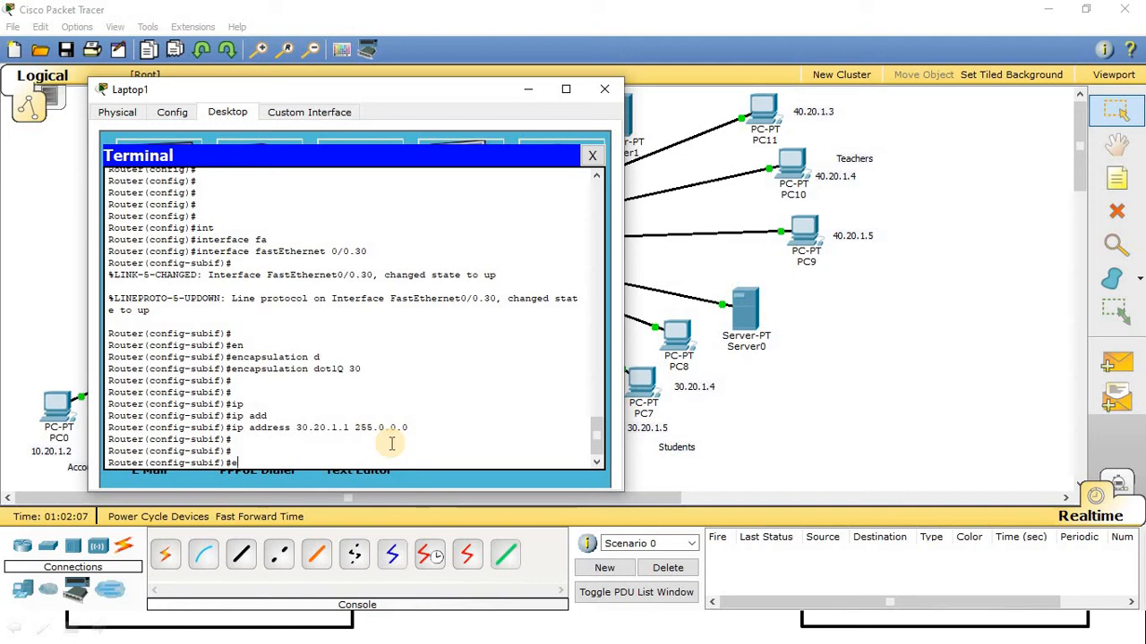
pyautogui.press('Return')
pyautogui.press('Return')
pyautogui.press('Return')
pyautogui.press('Return')
pyautogui.press('Return')
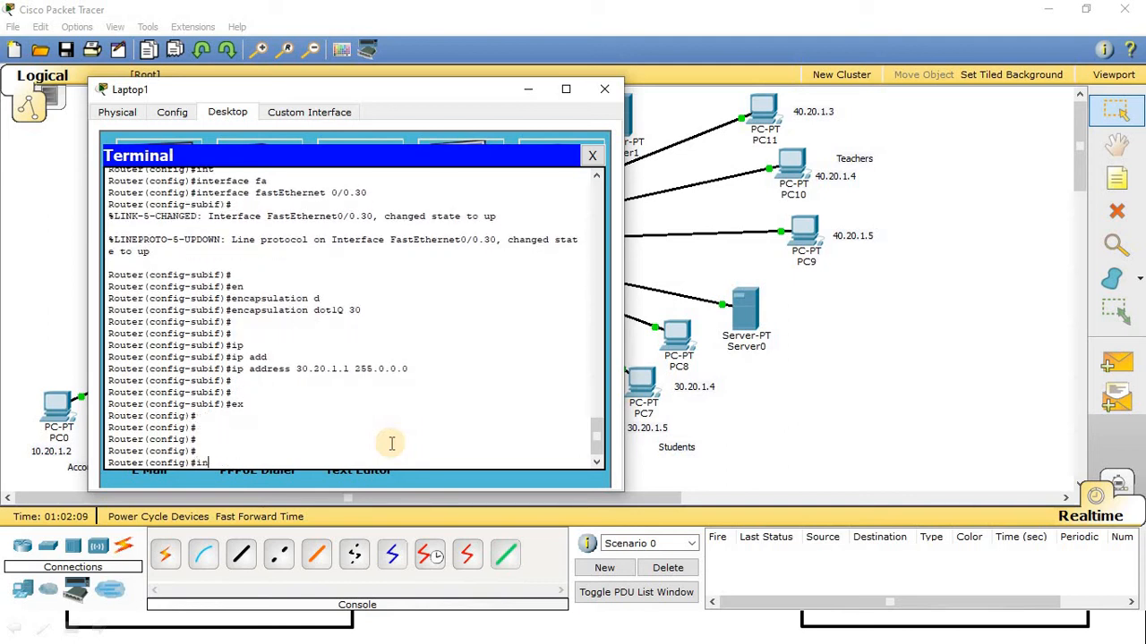
# Create subinterface fastEthernet 0/0.40 on the router and enter its configuration mode.
pyautogui.write('in')
pyautogui.press('Tab')
pyautogui.write('fa')
pyautogui.press('Tab')
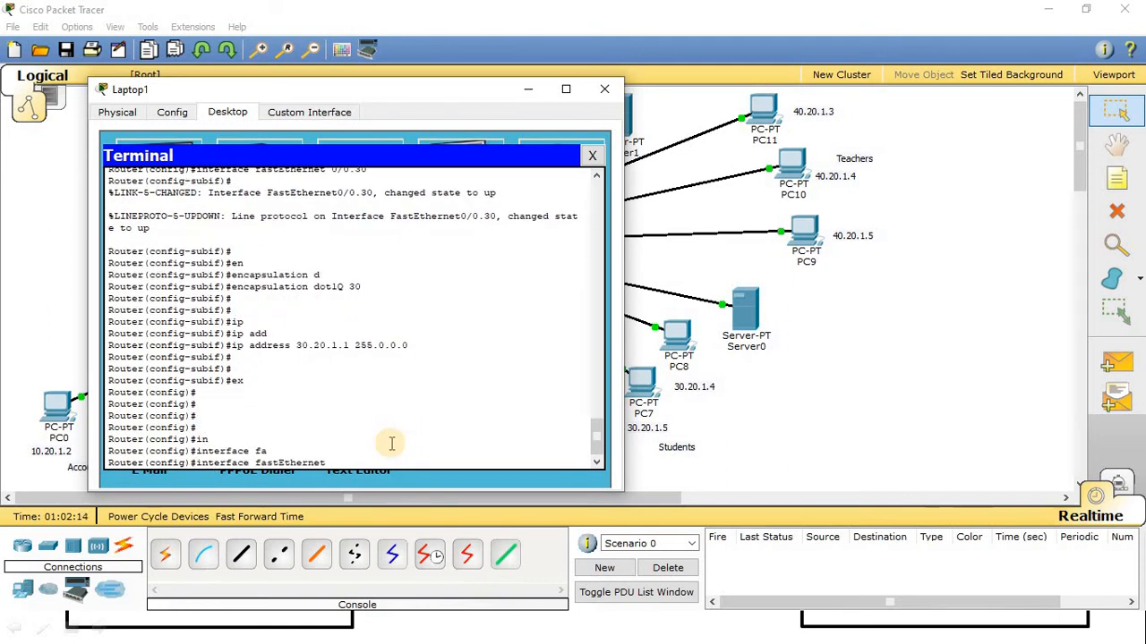
pyautogui.write('0/0.40')
pyautogui.press('Return')
pyautogui.moveTo(255, 379); pyautogui.dragTo(383, 378)
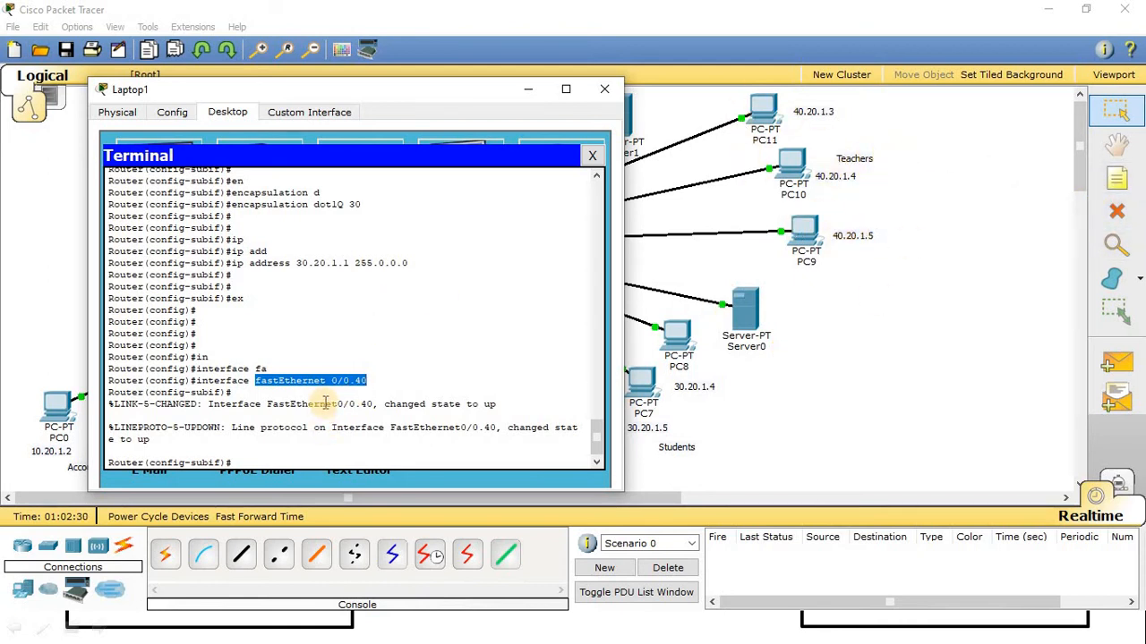
pyautogui.click(259, 379)
pyautogui.moveTo(257, 380); pyautogui.dragTo(397, 373)
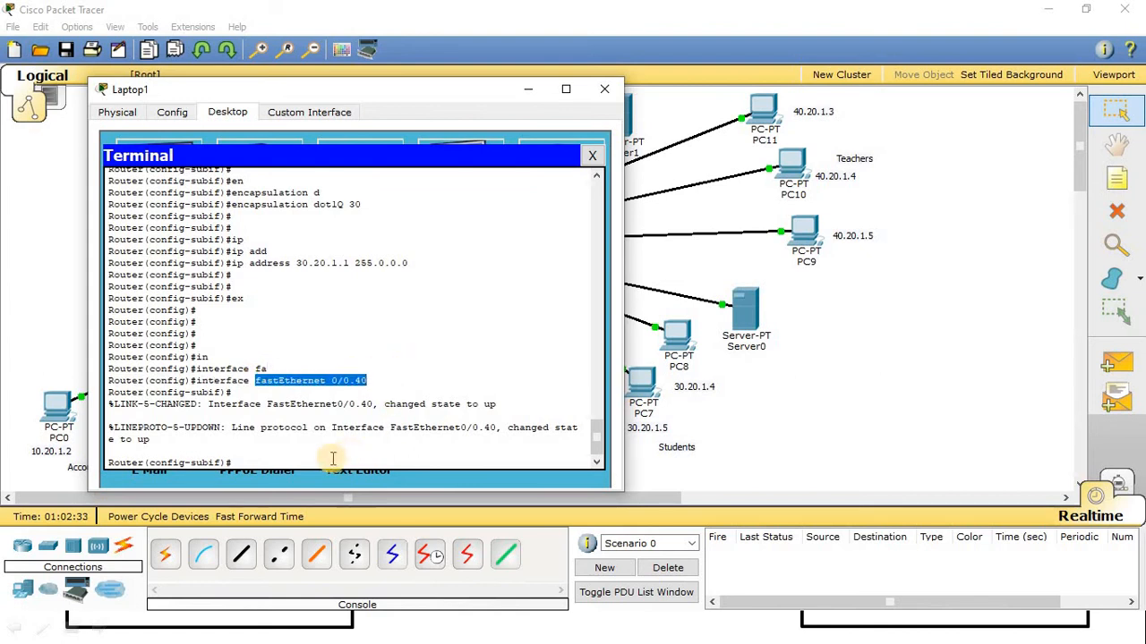
pyautogui.click(392, 403)
# Set the encapsulation of subinterface fastEthernet 0/0.40 to dot1Q for VLAN 40.
pyautogui.press('Return')
pyautogui.press('Return')
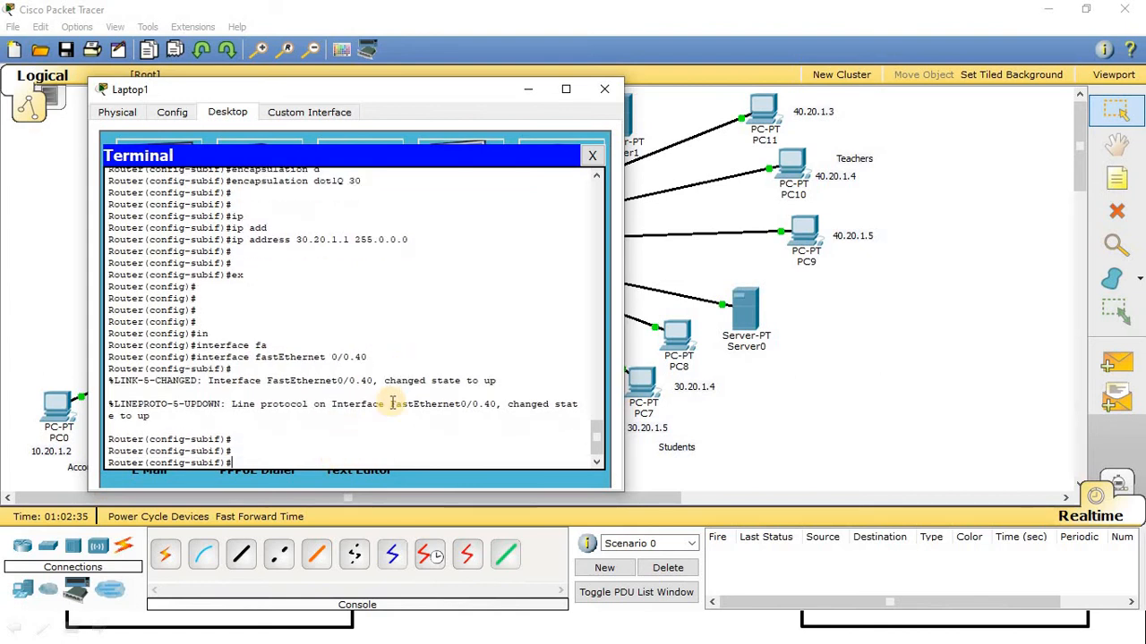
pyautogui.write('en')
pyautogui.press('Tab')
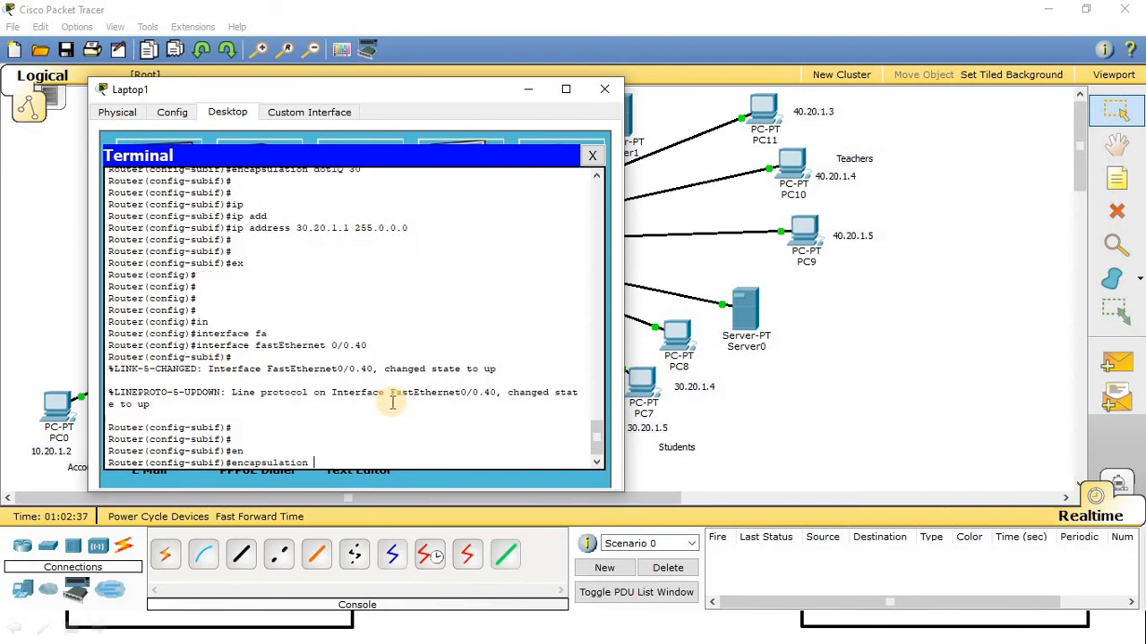
pyautogui.write('d')
pyautogui.press('Tab')
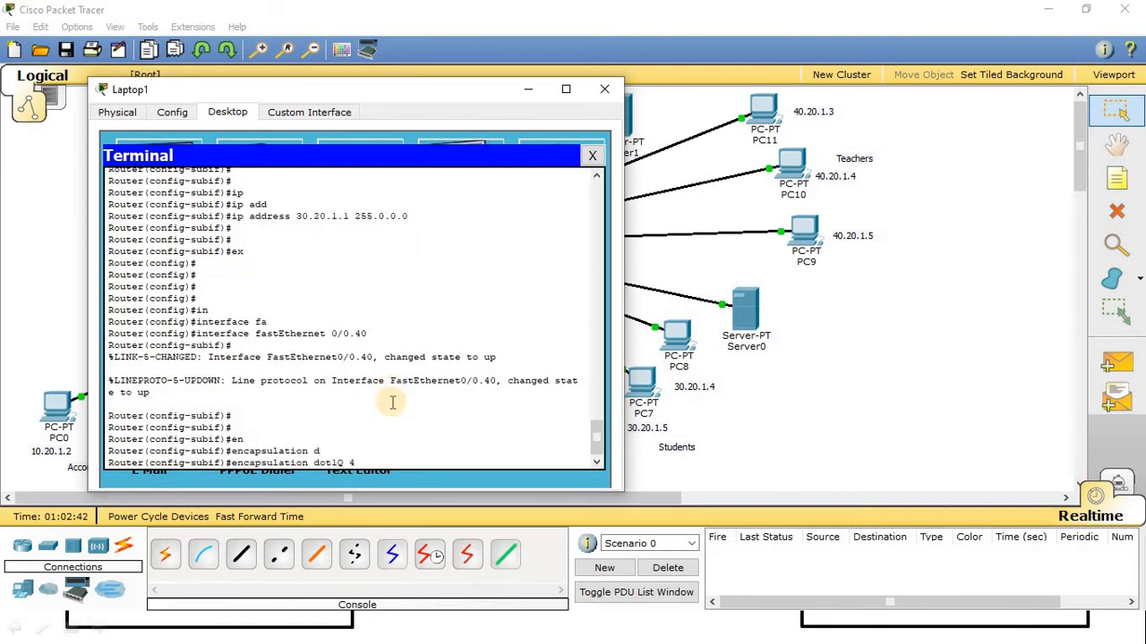
pyautogui.write('40')
pyautogui.press('Return')
pyautogui.press('Return')
pyautogui.press('Return')
# Assign IP address 40.20.1.1 with subnet mask 255.0.0.0 to subinterface fastEthernet 0/0.40.
pyautogui.write('ip')
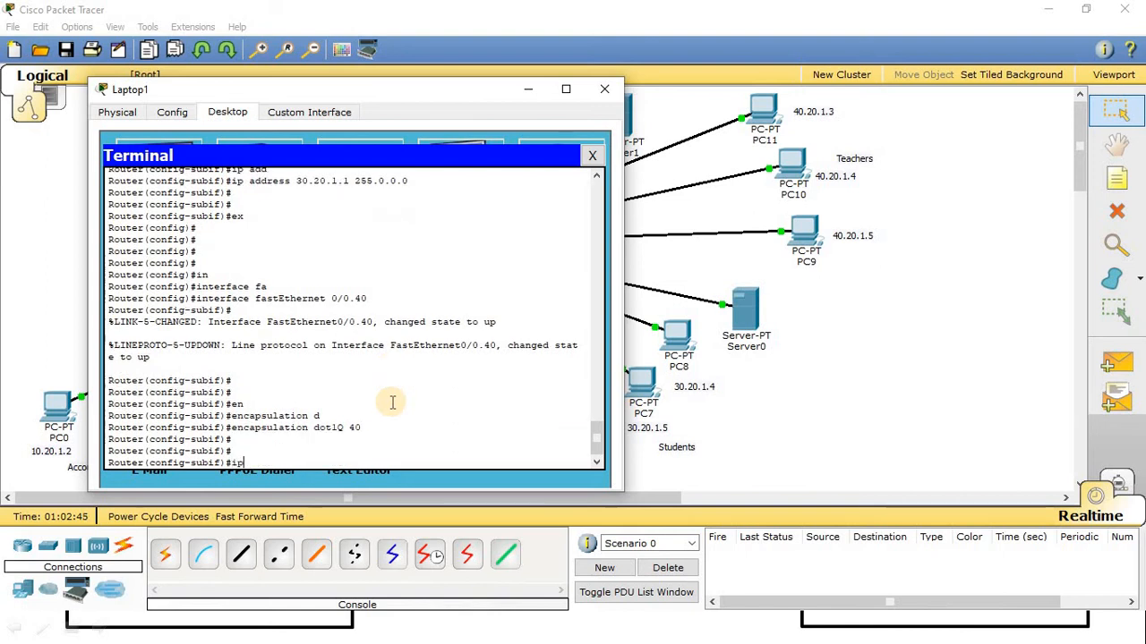
pyautogui.press('Tab')
pyautogui.write('add')
pyautogui.press('Tab')
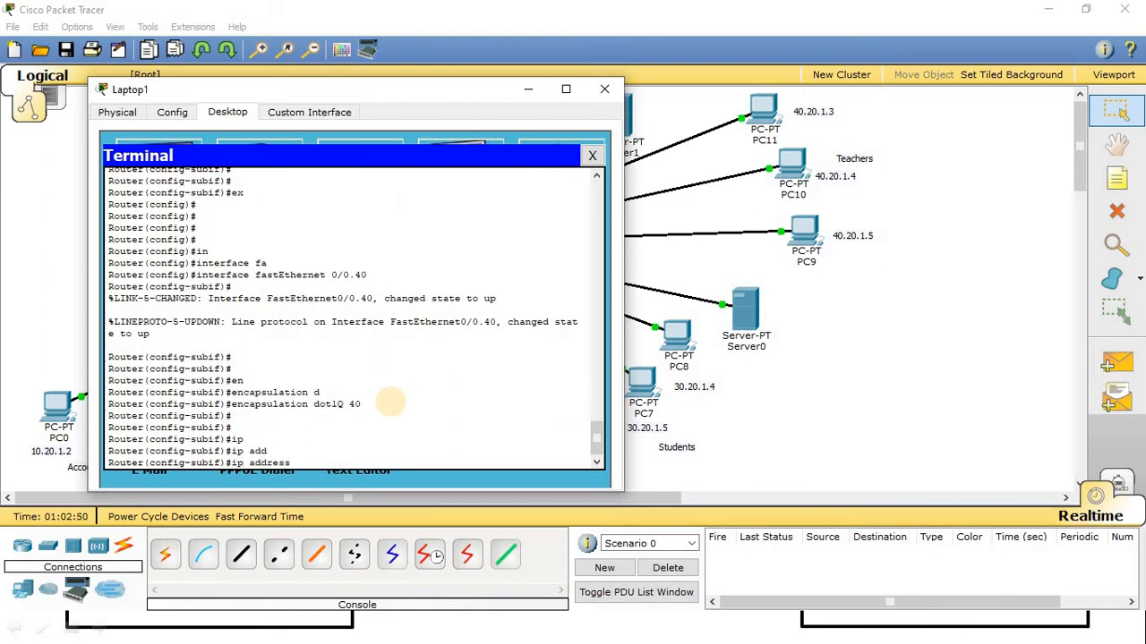
pyautogui.write('40.20.1.1 255.0.0.0')
pyautogui.press('Return')
pyautogui.press('Return')
pyautogui.press('Return')
# Exit the subinterface and global configuration modes to privileged EXEC mode and save the router configuration with wr.
pyautogui.write('ex')
pyautogui.press('Return')
pyautogui.press('Return')
pyautogui.press('Return')
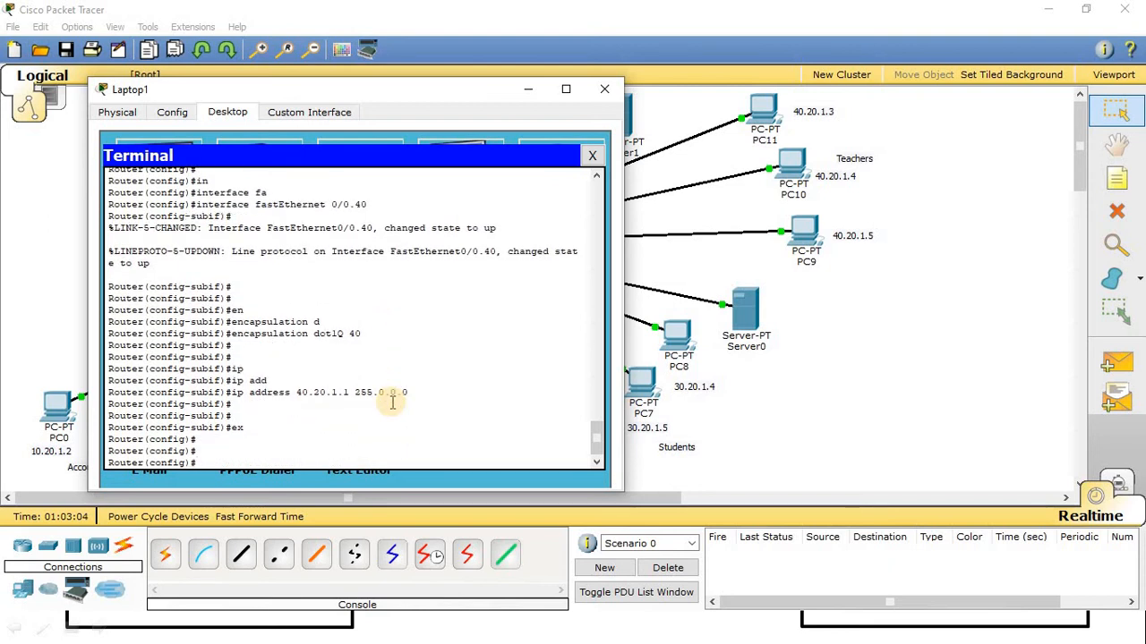
pyautogui.write('ex')
pyautogui.press('Return')
pyautogui.press('Return')
pyautogui.press('Return')
pyautogui.press('Return')
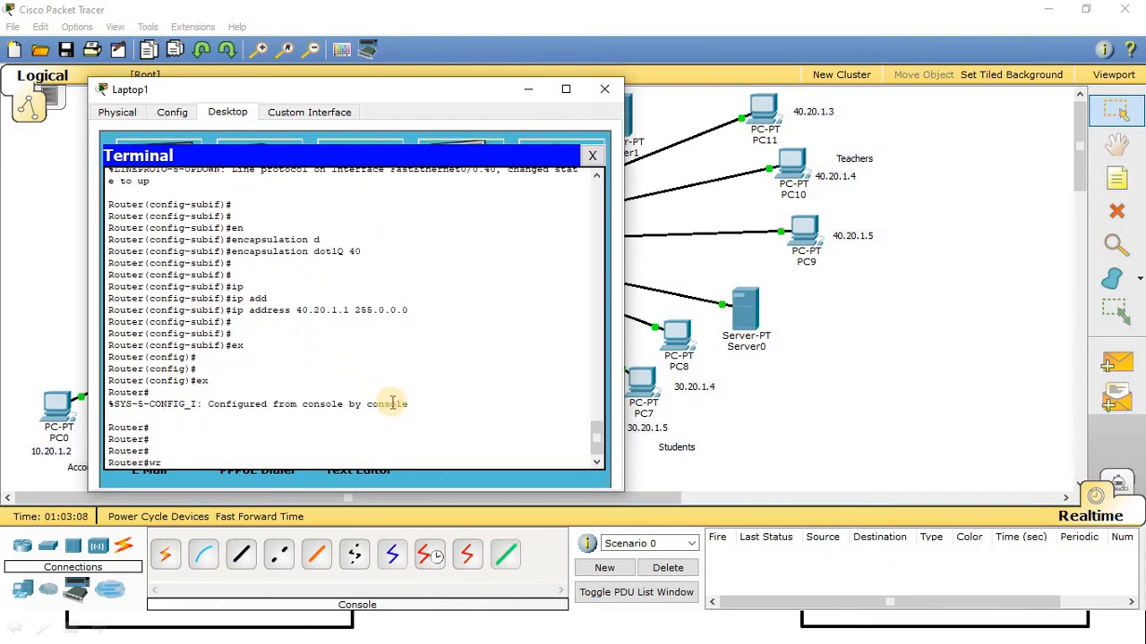
pyautogui.press('Return')
# End the router console session and re-enter privileged EXEC mode.
pyautogui.write('ex')
pyautogui.press('Return')
pyautogui.press('Return')
pyautogui.press('Return')
pyautogui.press('Return')
pyautogui.write('en')
pyautogui.press('Return')
pyautogui.press('Return')
pyautogui.press('Return')
pyautogui.press('Return')
pyautogui.press('Return')
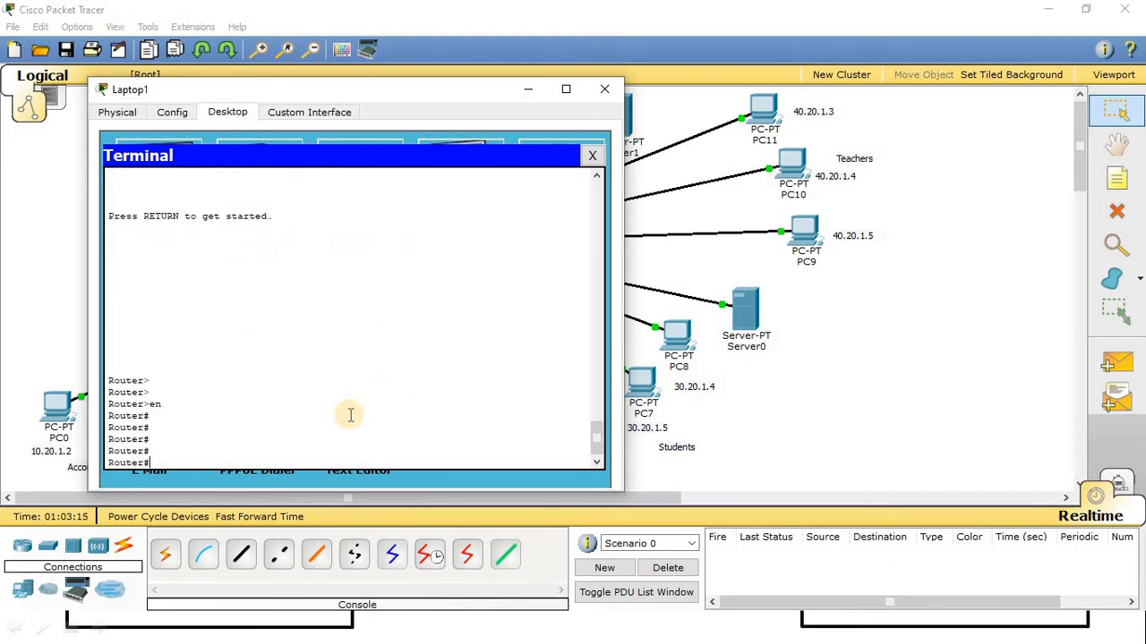
# Display the router's running configuration.
pyautogui.write('sh')
pyautogui.press('Tab')
pyautogui.write('ro')
pyautogui.press('Tab')
pyautogui.press('BackSpace')
pyautogui.press('Tab')
pyautogui.press('Return')
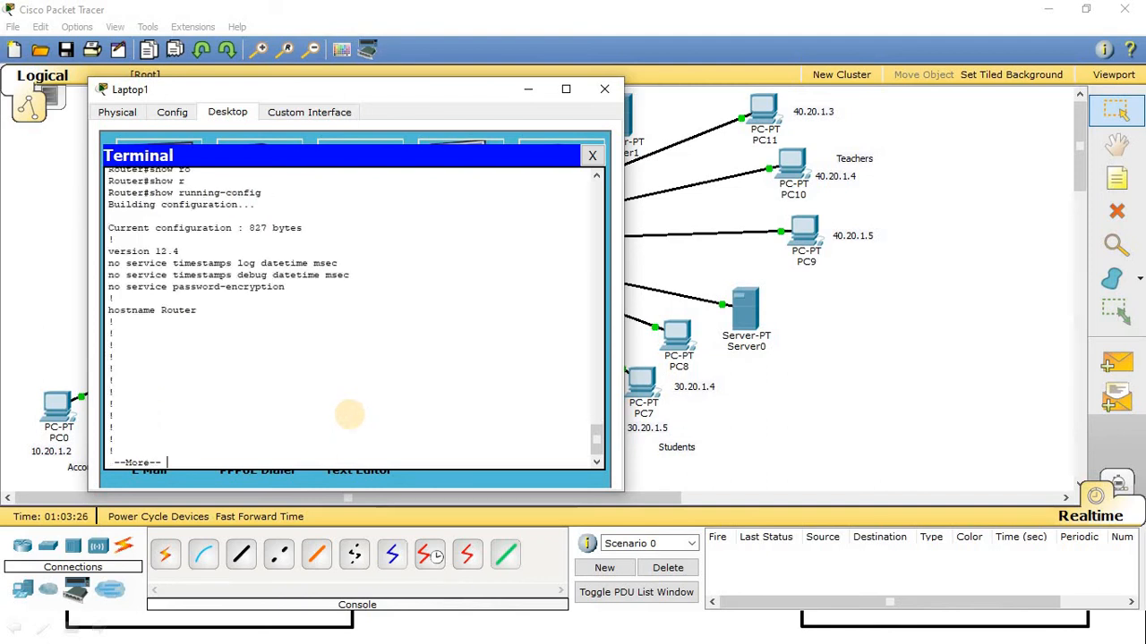
# Examine the beginning of the running configuration through the FastEthernet0/0 interface entry.
pyautogui.press('Return')
pyautogui.press('space')
pyautogui.scroll(7, 409, 394)
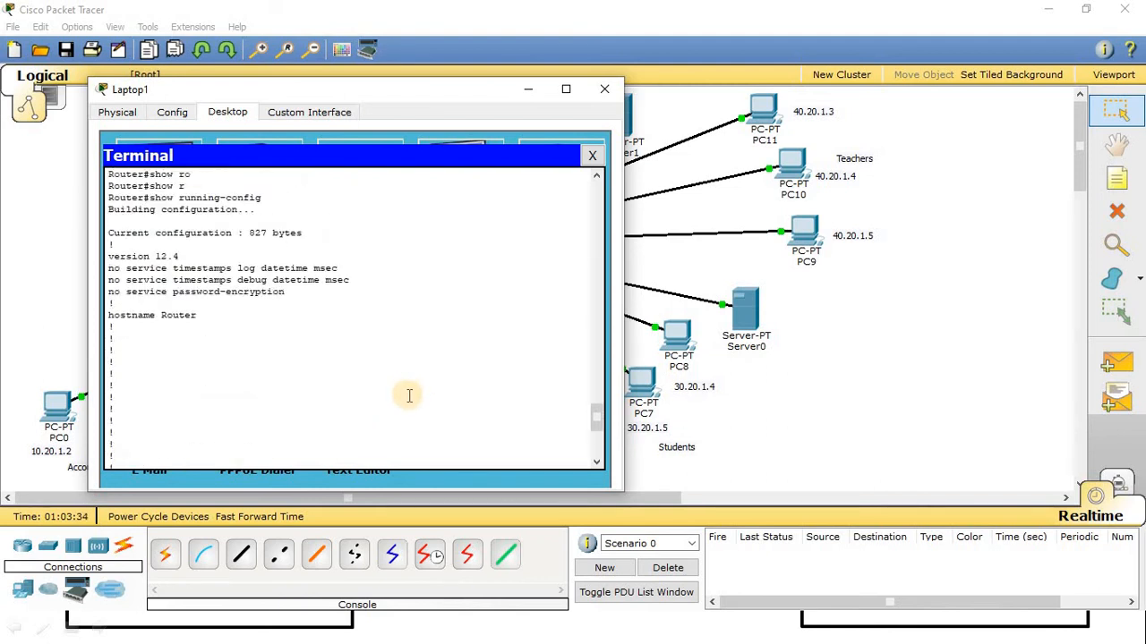
pyautogui.moveTo(179, 248); pyautogui.dragTo(258, 249)
pyautogui.moveTo(150, 248); pyautogui.dragTo(274, 255)
pyautogui.scroll(-6, 345, 302)
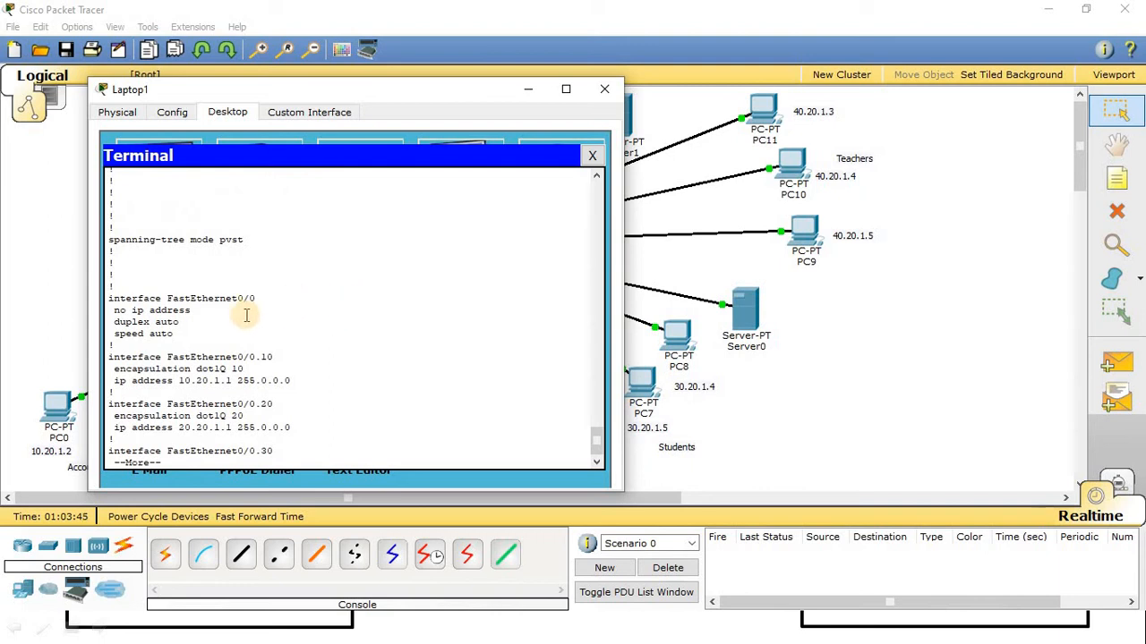
pyautogui.moveTo(125, 299); pyautogui.dragTo(309, 289)
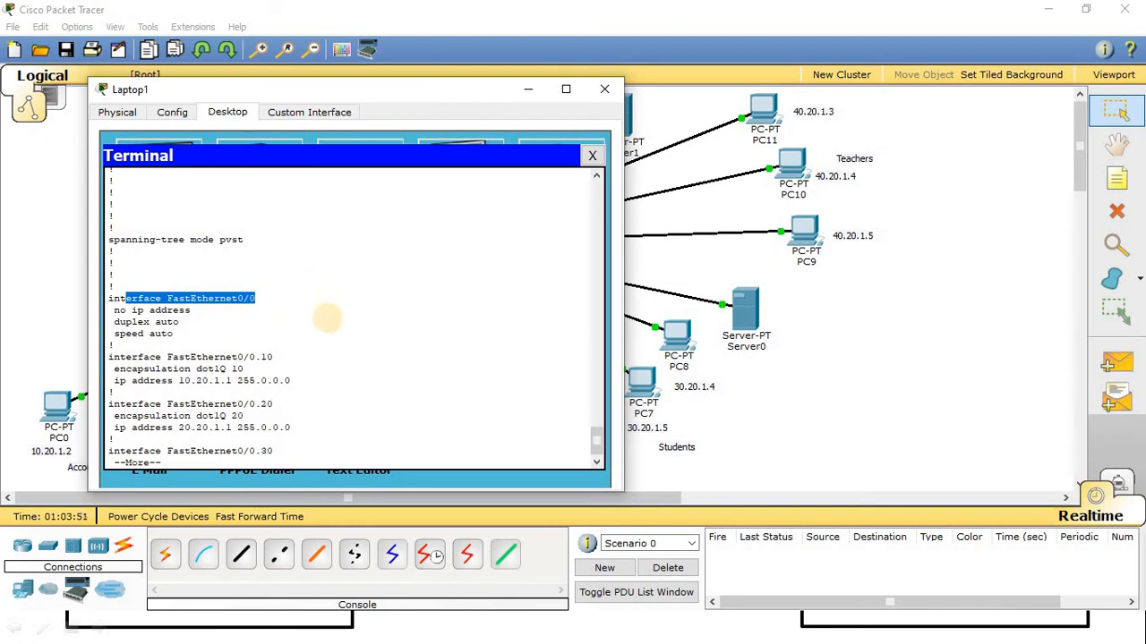
pyautogui.click(330, 320)
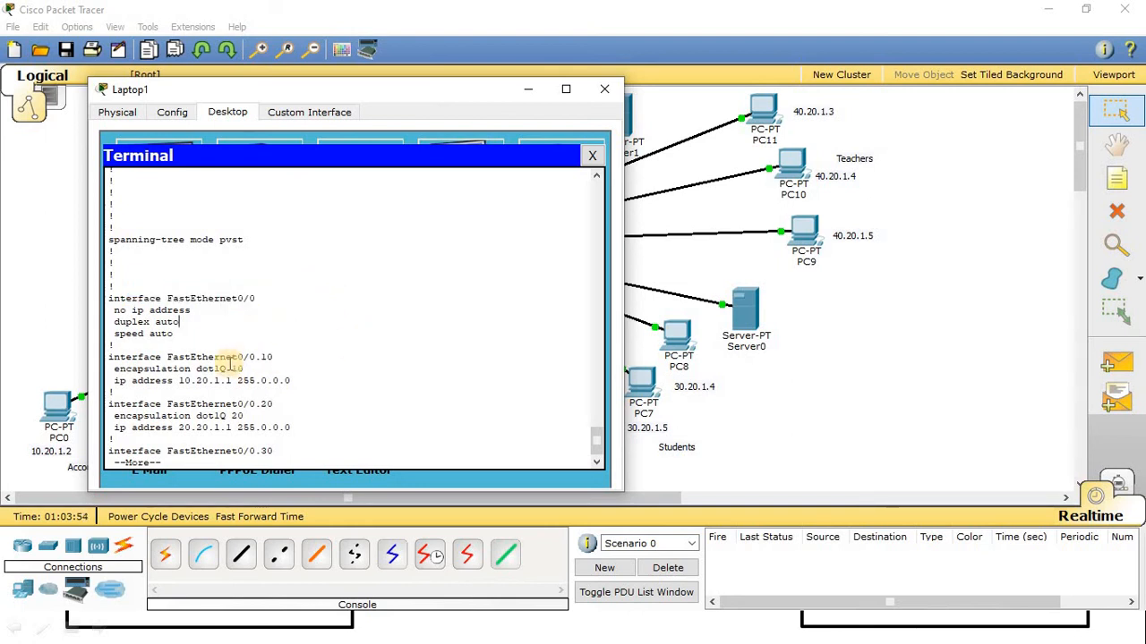
# Continue through the running configuration and examine the encapsulation and IP address entries of subinterfaces FastEthernet0/0.10 to 0/0.40.
pyautogui.press('Return')
pyautogui.press('Return')
pyautogui.press('Return')
pyautogui.press('Return')
pyautogui.press('Return')
pyautogui.press('Return')
pyautogui.press('Return')
pyautogui.press('Return')
pyautogui.press('Return')
pyautogui.press('Return')
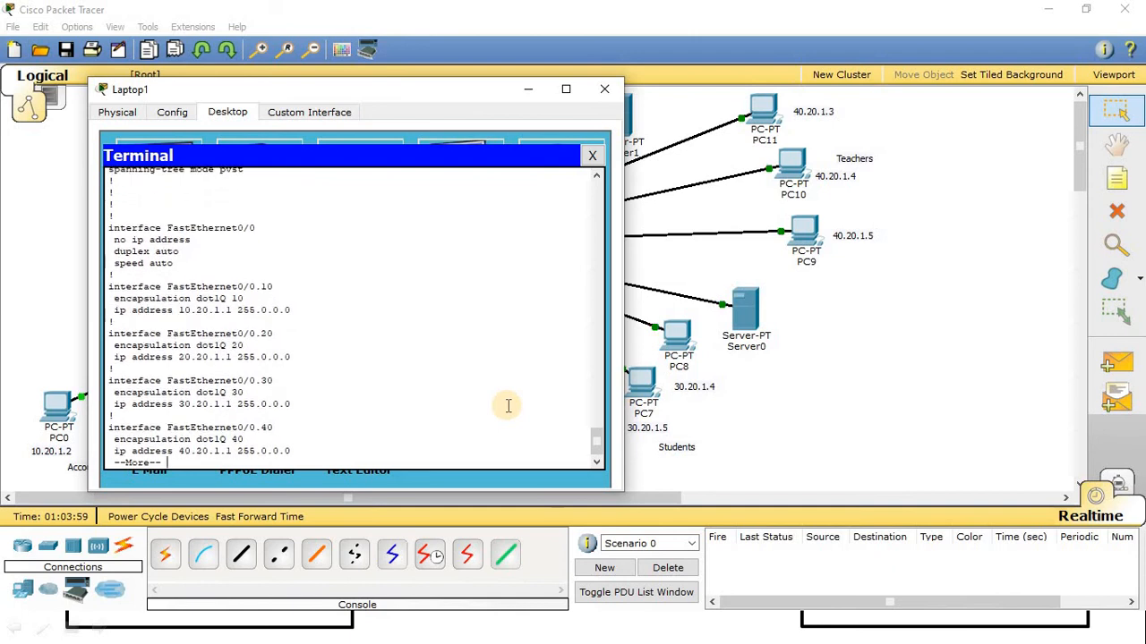
pyautogui.moveTo(108, 240); pyautogui.dragTo(281, 237)
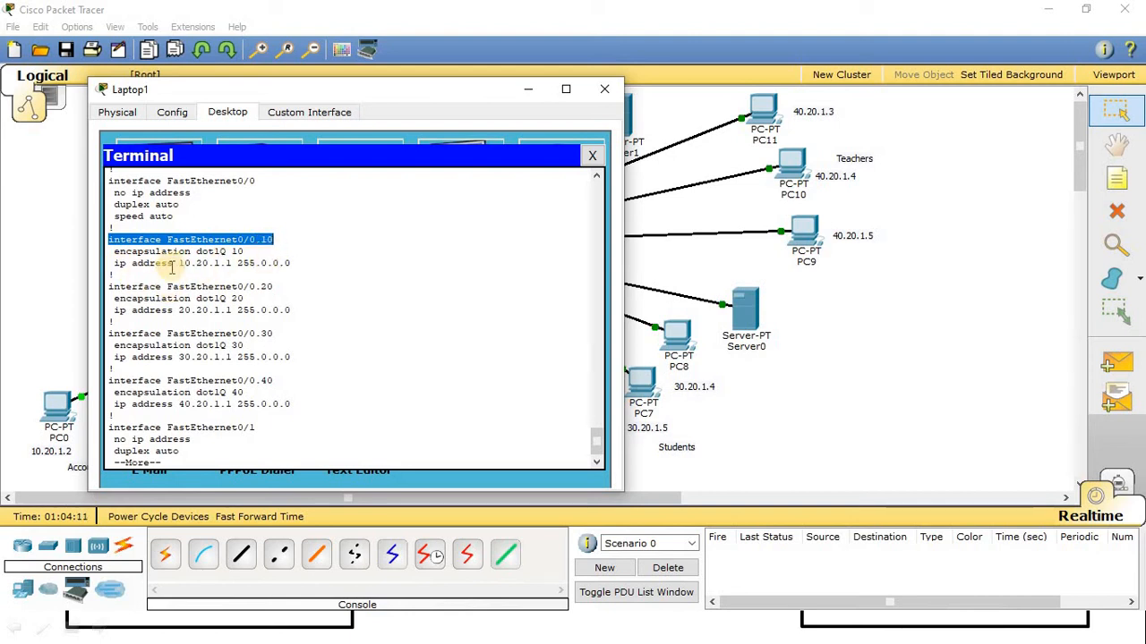
pyautogui.moveTo(121, 285); pyautogui.dragTo(279, 284)
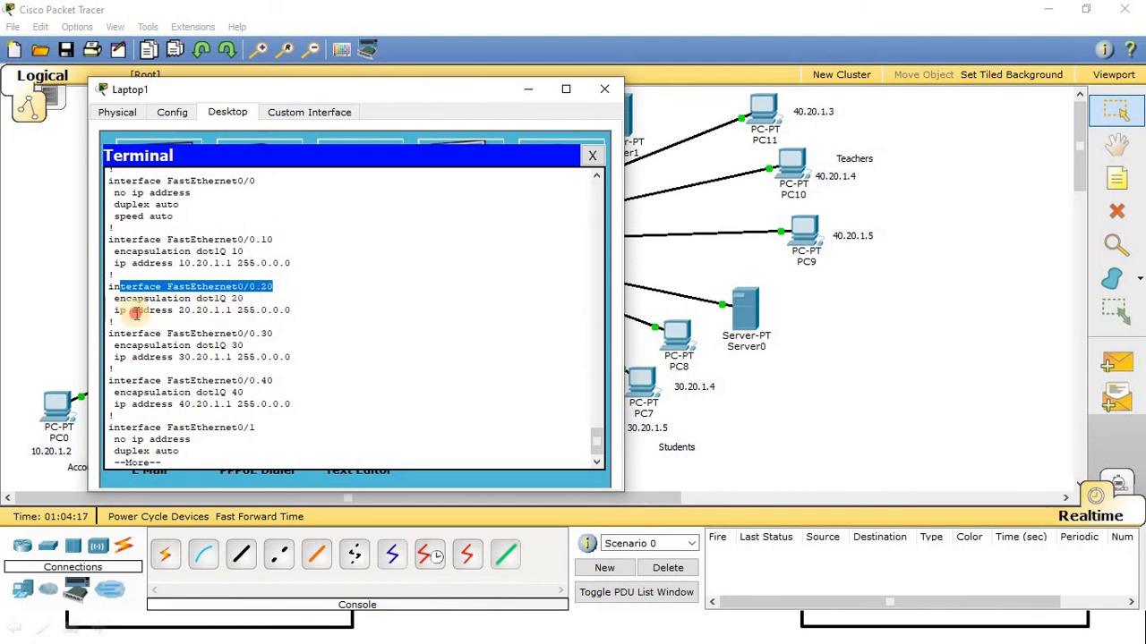
pyautogui.moveTo(120, 310); pyautogui.dragTo(324, 311)
# Page through the rest of the running configuration until the privileged EXEC prompt returns.
pyautogui.press('Return')
pyautogui.press('Return')
pyautogui.press('Return')
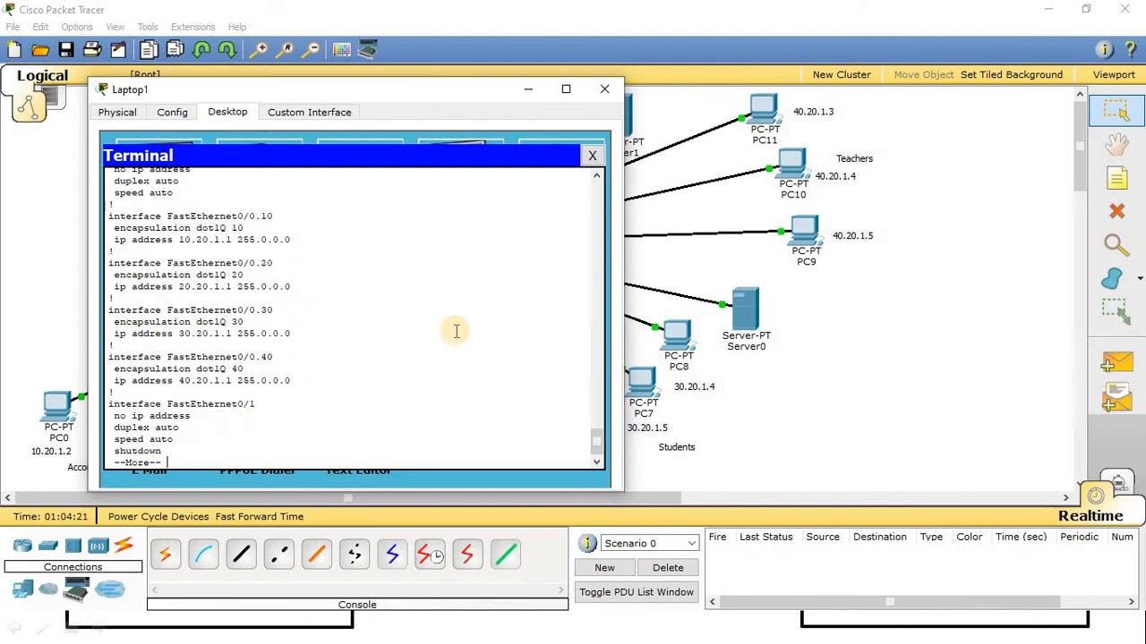
pyautogui.press('Return')
pyautogui.press('Return')
pyautogui.press('Return')
pyautogui.press('Return')
pyautogui.press('Return')
pyautogui.press('Return')
pyautogui.press('Return')
pyautogui.press('Return')
pyautogui.press('Return')
pyautogui.press('Return')
pyautogui.press('Return')
pyautogui.press('Return')
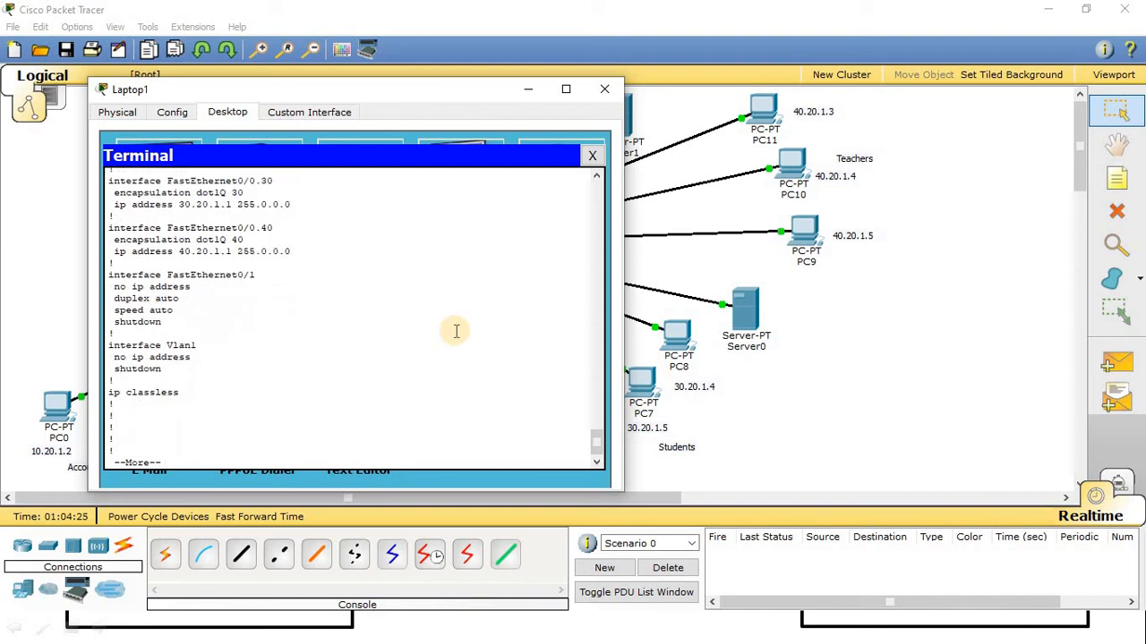
pyautogui.press('Return')
pyautogui.press('Return')
pyautogui.press('Return')
pyautogui.press('Return')
pyautogui.press('Return')
pyautogui.press('Return')
pyautogui.press('Return')
pyautogui.press('Return')
pyautogui.press('Return')
pyautogui.press('Return')
pyautogui.press('Return')
pyautogui.press('Return')
pyautogui.press('Return')
pyautogui.press('Return')
pyautogui.press('Return')
pyautogui.press('Return')
pyautogui.press('Return')
pyautogui.press('Return')
pyautogui.press('Return')
pyautogui.press('Return')
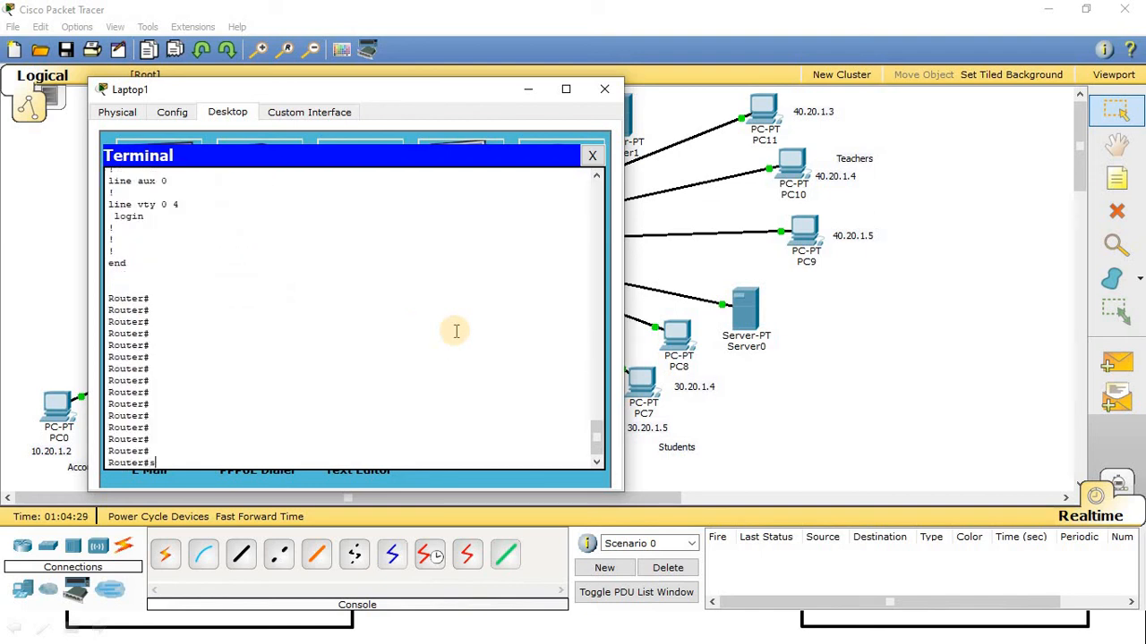
# Display the router's IP routing table with show ip route.
pyautogui.write('sh')
pyautogui.press('Tab')
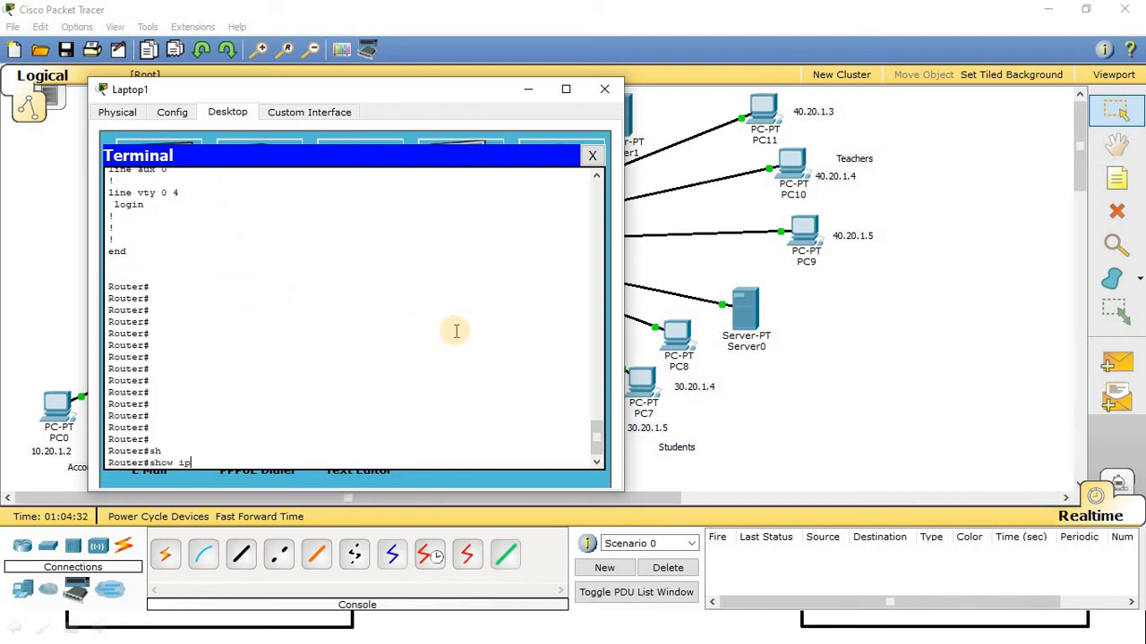
pyautogui.write('ip ro')
pyautogui.press('Tab')
pyautogui.press('Return')
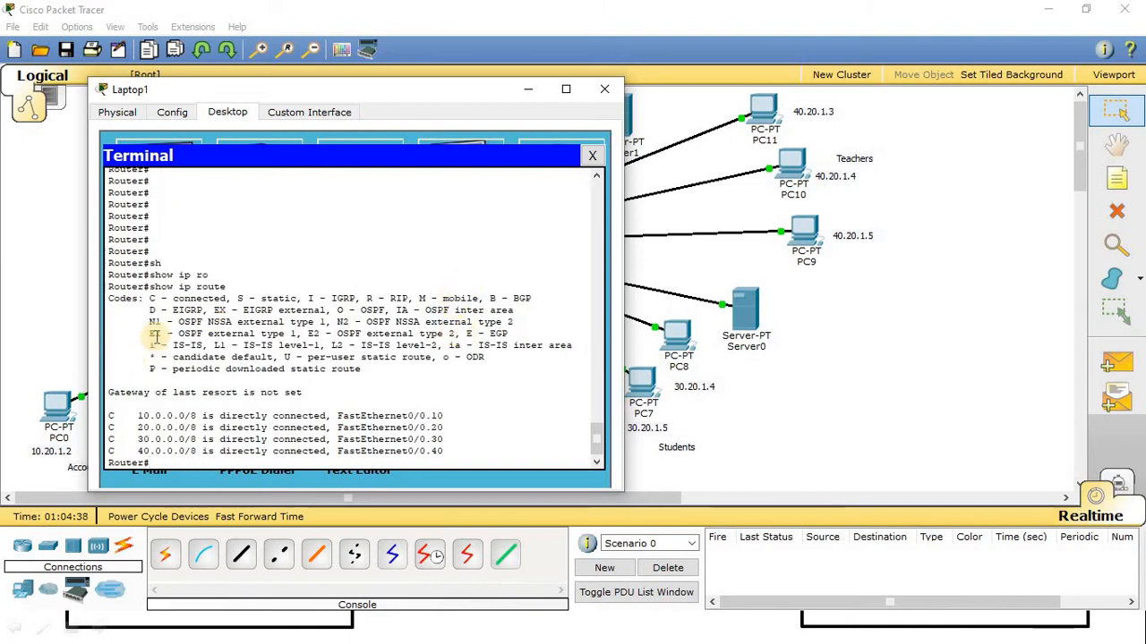
# Examine the directly connected routes for the four subinterfaces, then return to the network topology.
pyautogui.moveTo(154, 286); pyautogui.dragTo(247, 286)
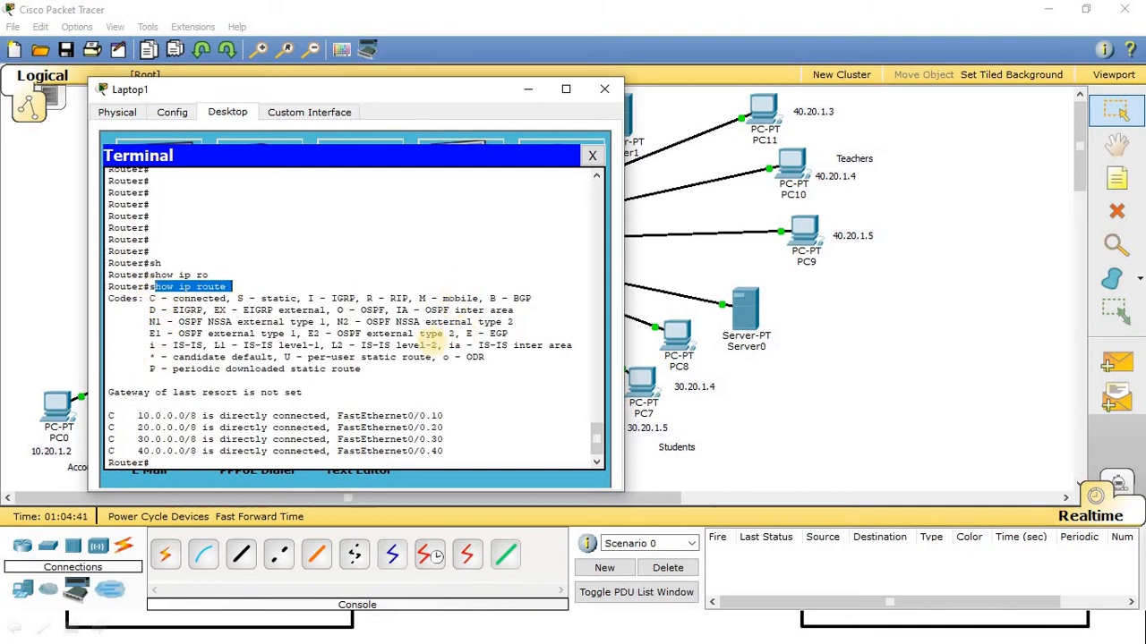
pyautogui.press('Return')
pyautogui.press('Return')
pyautogui.press('Return')
pyautogui.press('Return')
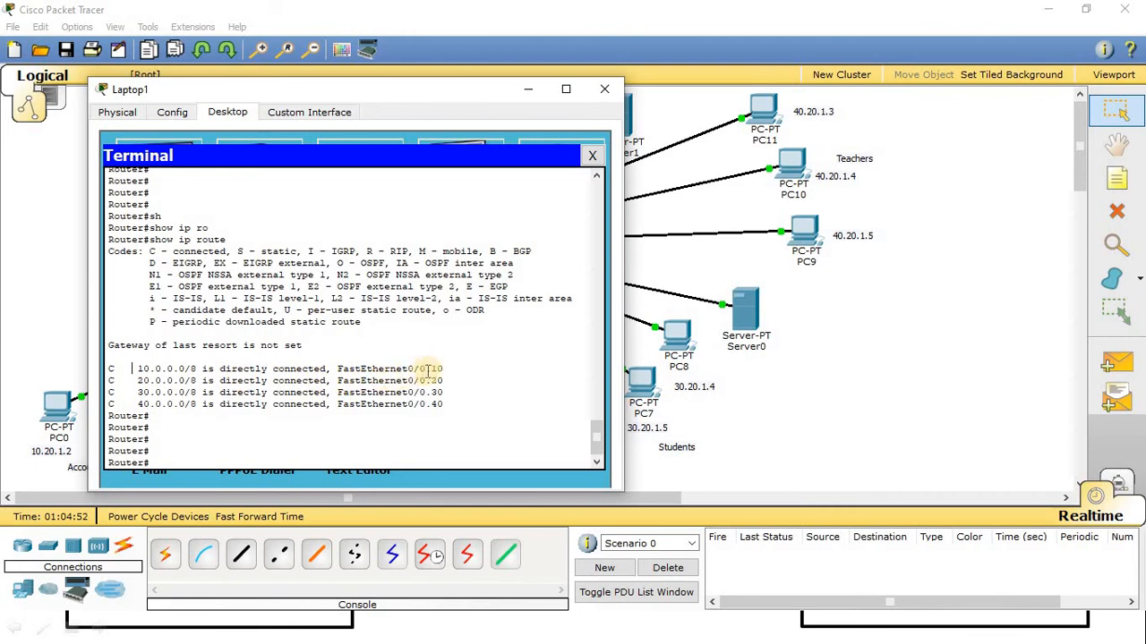
pyautogui.moveTo(125, 369); pyautogui.dragTo(473, 414)
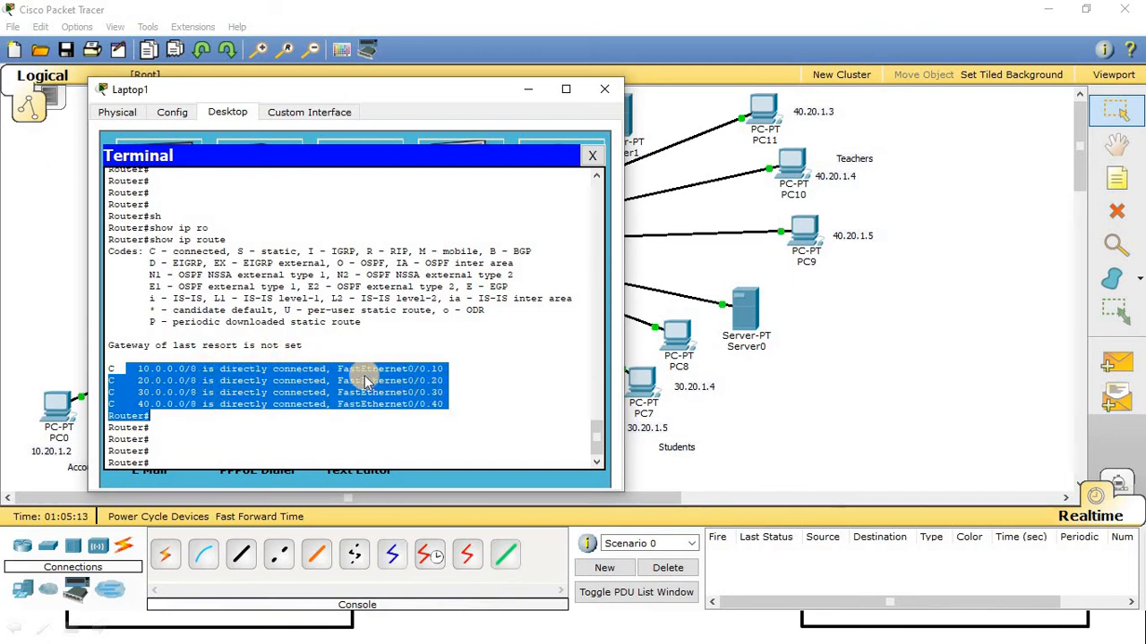
pyautogui.click(332, 450)
pyautogui.click(1025, 361)
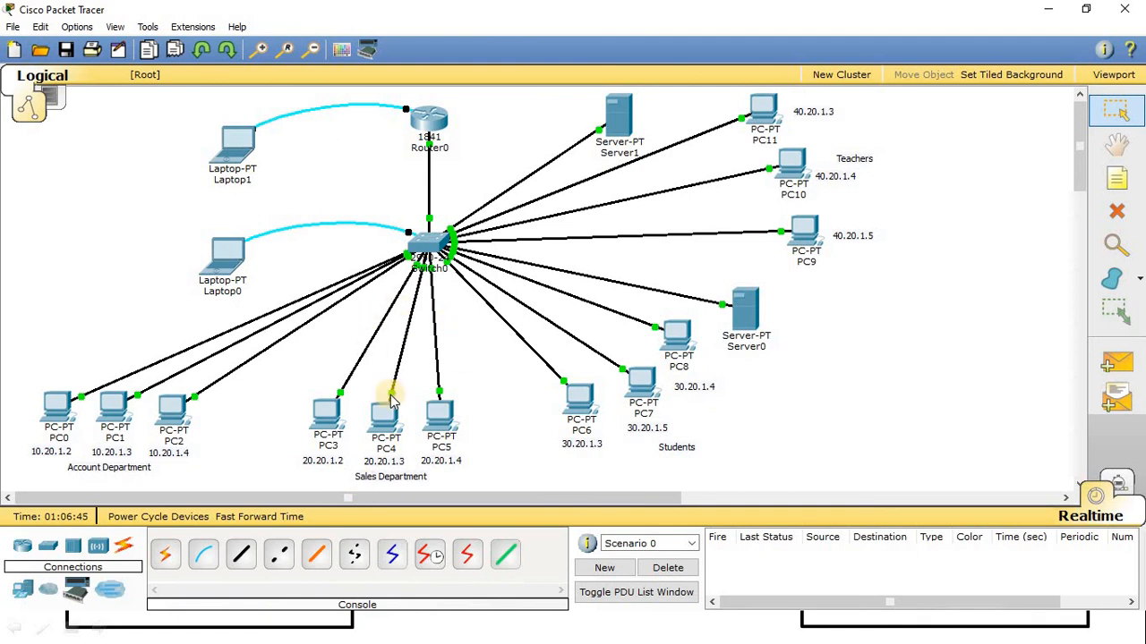
# Set PC0's default gateway to 10.20.1.1, reusing its copied IP address as the starting value.
pyautogui.click(56, 407)
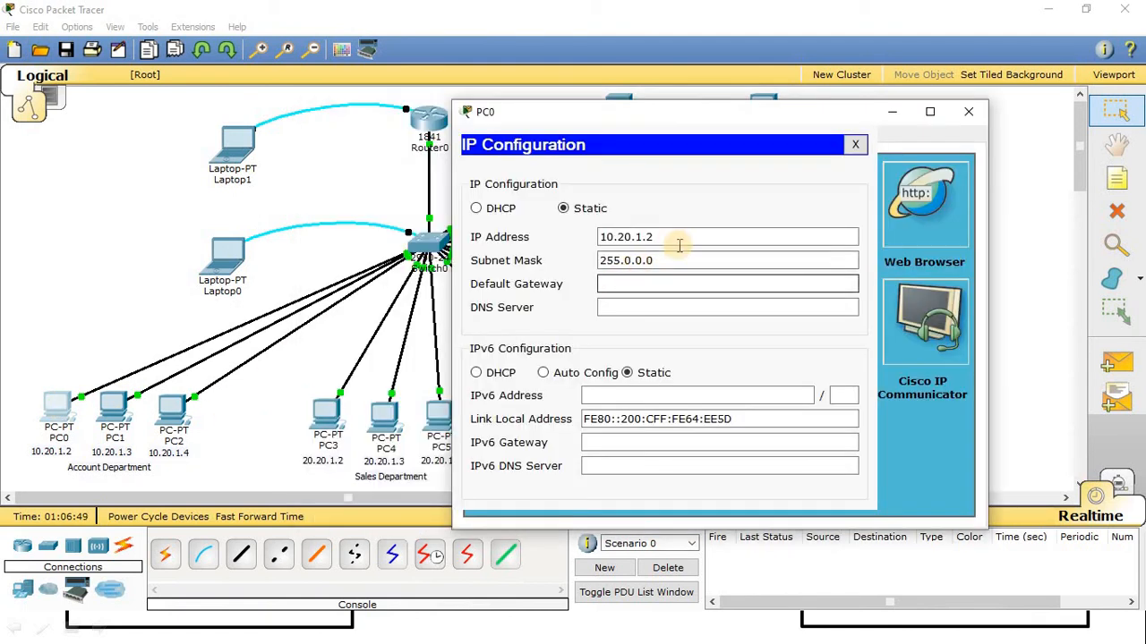
pyautogui.moveTo(677, 241); pyautogui.dragTo(570, 226)
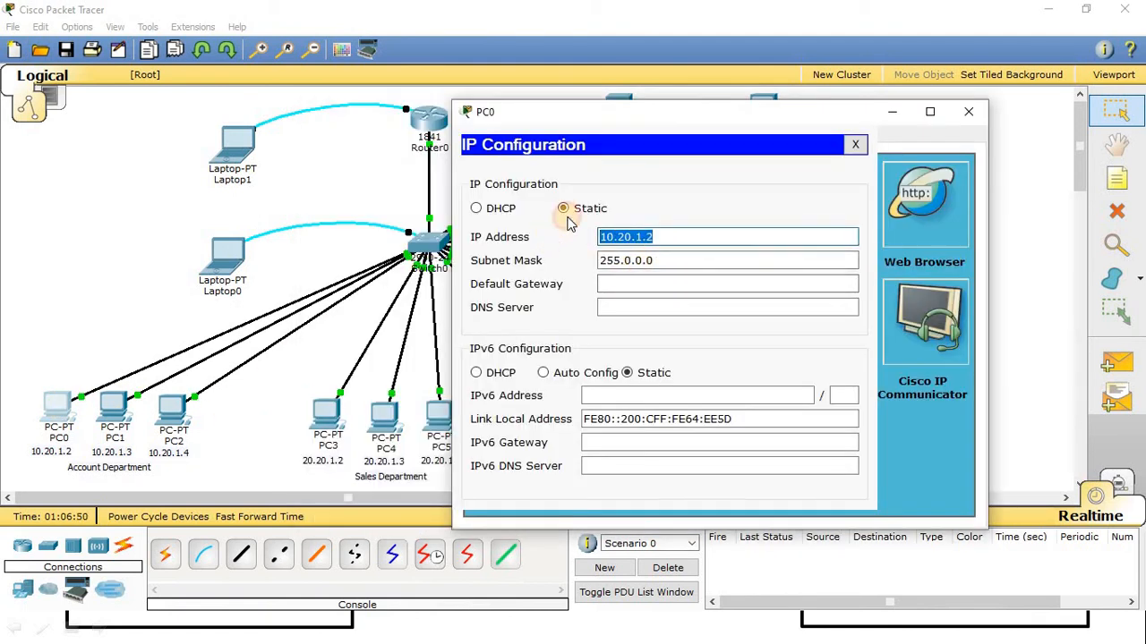
pyautogui.hotkey('ctrl', 'c')
pyautogui.click(626, 284)
pyautogui.hotkey('ctrl', 'v')
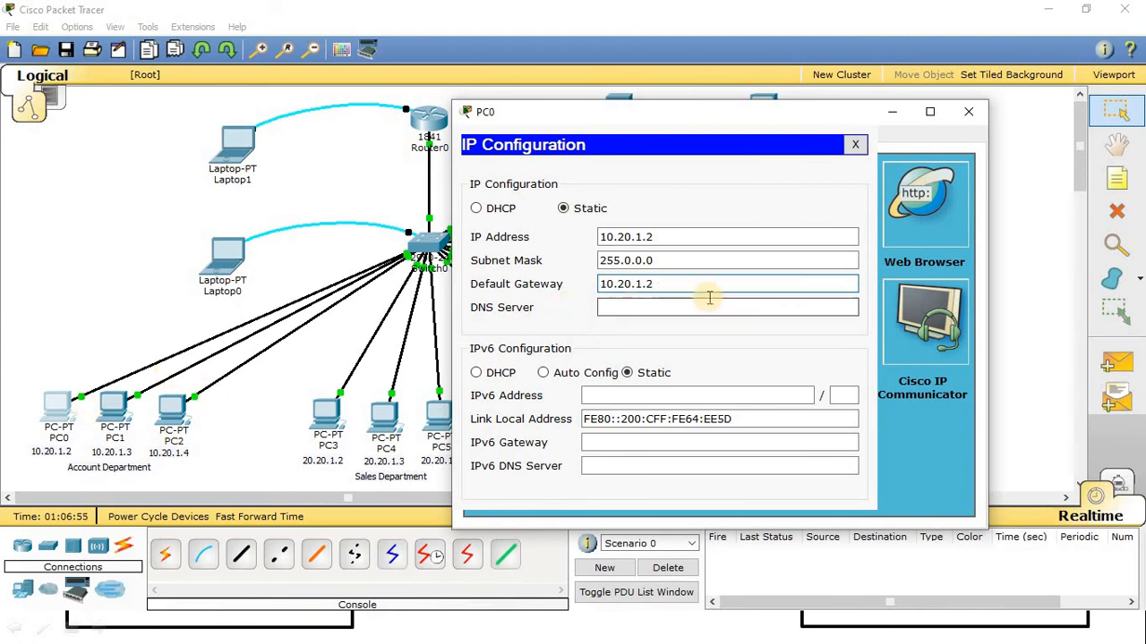
pyautogui.press('BackSpace')
pyautogui.write('1')
# Copy PC0's gateway address and place it as a note reading 10.20.1.1 on the workspace beside Laptop1.
pyautogui.moveTo(666, 284); pyautogui.dragTo(569, 274)
pyautogui.click(970, 113)
pyautogui.click(1117, 179)
pyautogui.click(268, 187)
pyautogui.hotkey('ctrl', 'v')
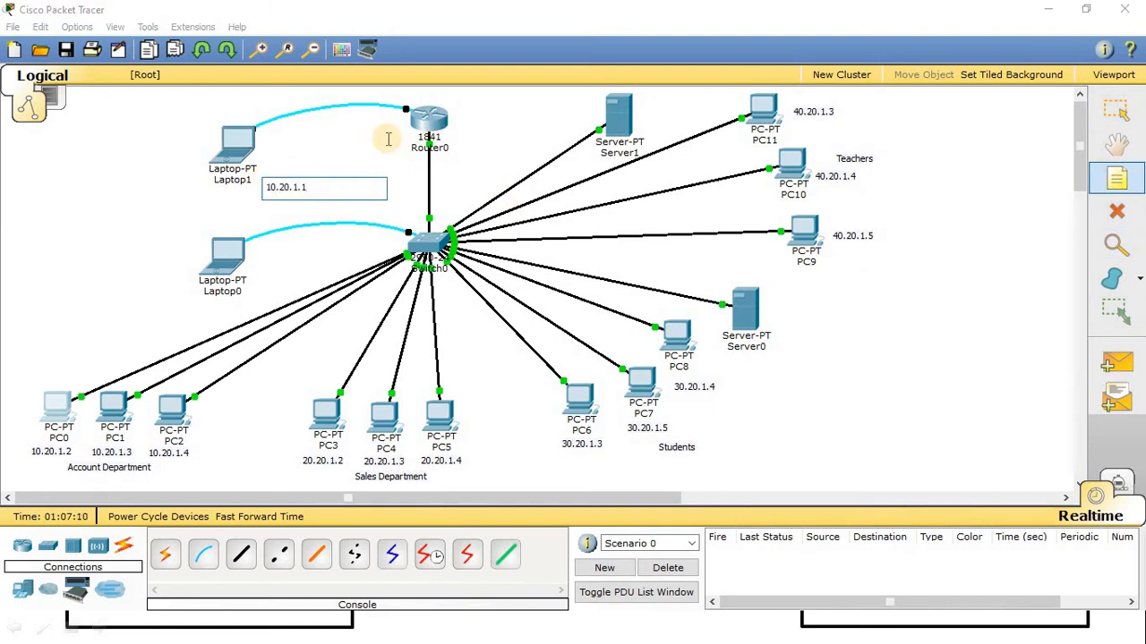
pyautogui.press('Escape')
# Move the note to the free area beside the laptops and prefix its address with FA 0/0.10.
pyautogui.moveTo(286, 185); pyautogui.dragTo(103, 191)
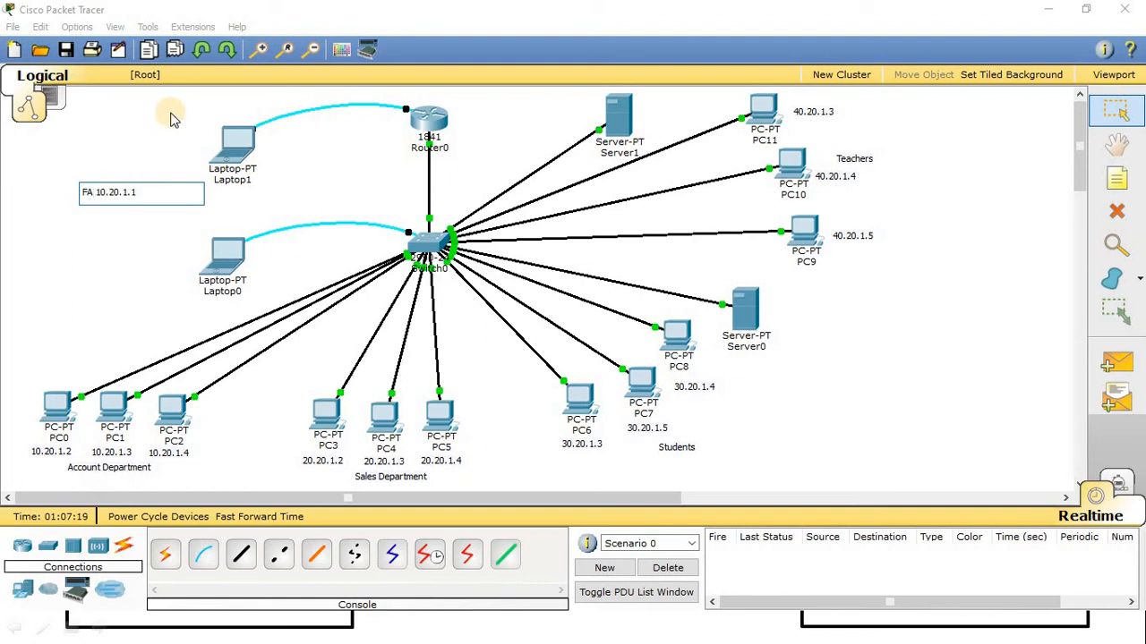
pyautogui.write('10')
pyautogui.click(154, 192)
pyautogui.press('BackSpace')
pyautogui.write('.')
pyautogui.click(115, 215)
pyautogui.moveTo(113, 191); pyautogui.dragTo(80, 172)
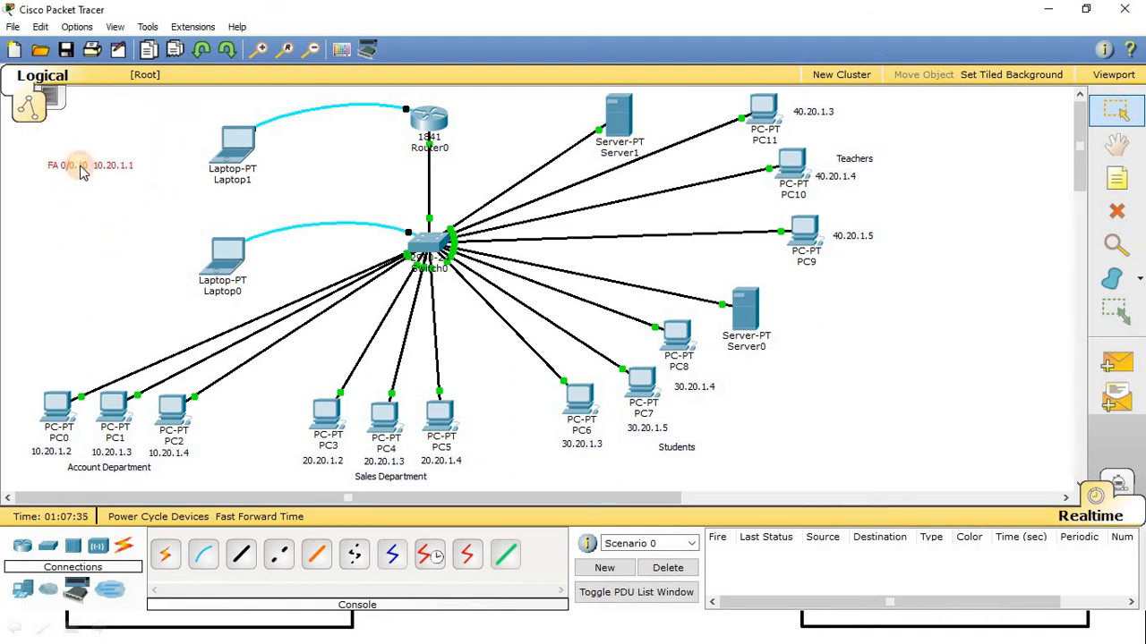
# Duplicate the note's line within the same note and change the copy to FA 0/0.20 20.20.1.1.
pyautogui.doubleClick(75, 167)
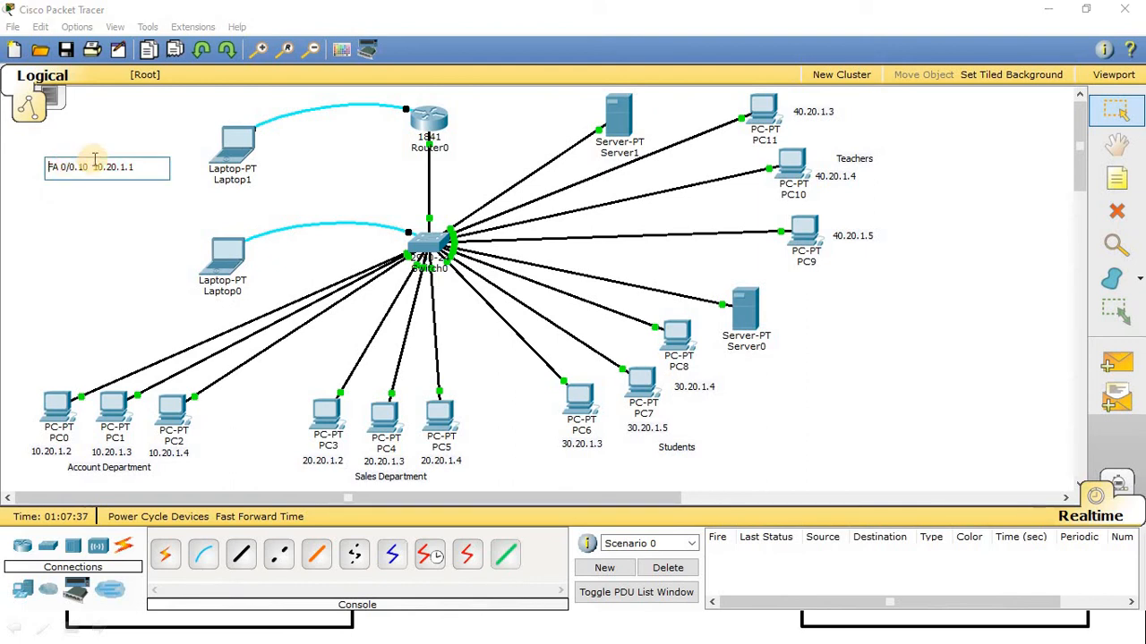
pyautogui.hotkey('ctrl', 'a')
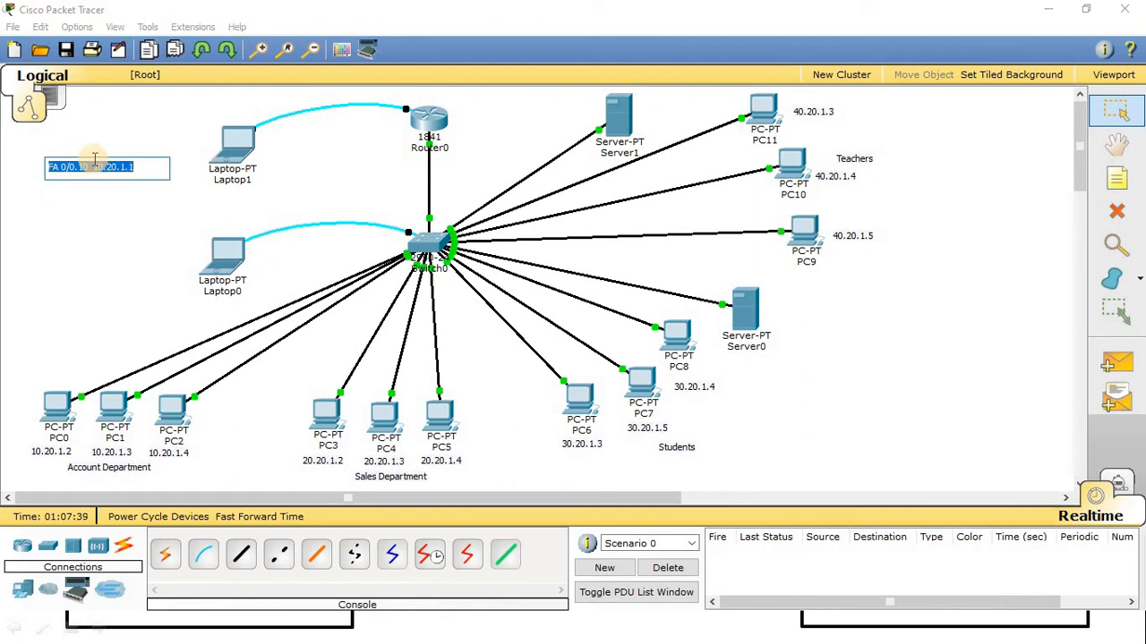
pyautogui.press('Right')
pyautogui.press('Return')
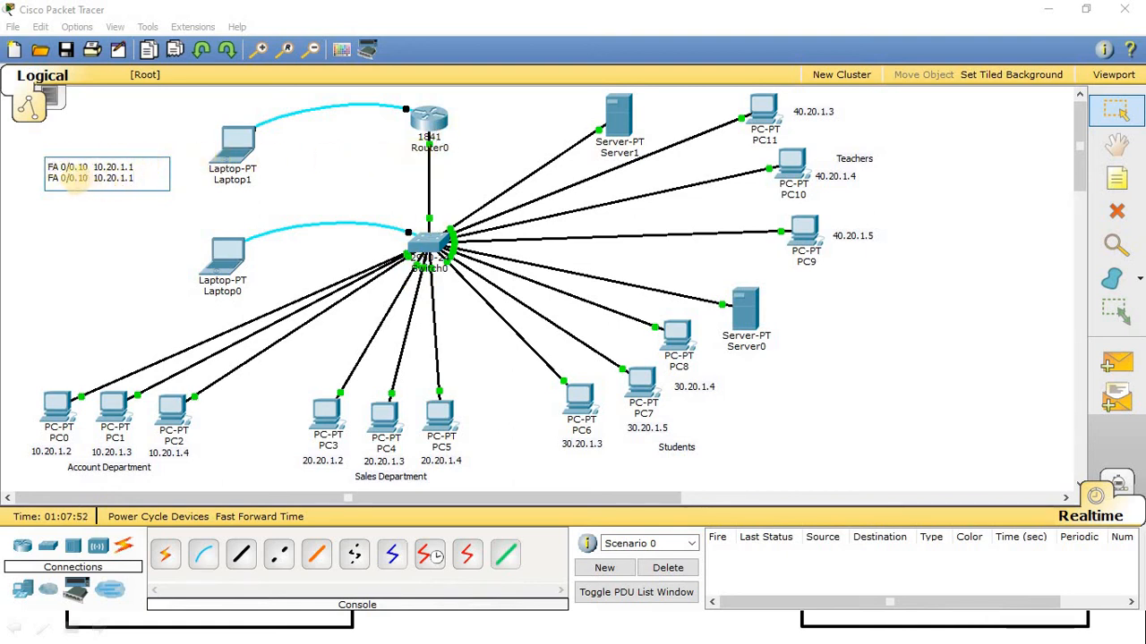
pyautogui.click(75, 179)
pyautogui.press('Right')
pyautogui.press('Right')
pyautogui.press('BackSpace')
pyautogui.write('2')
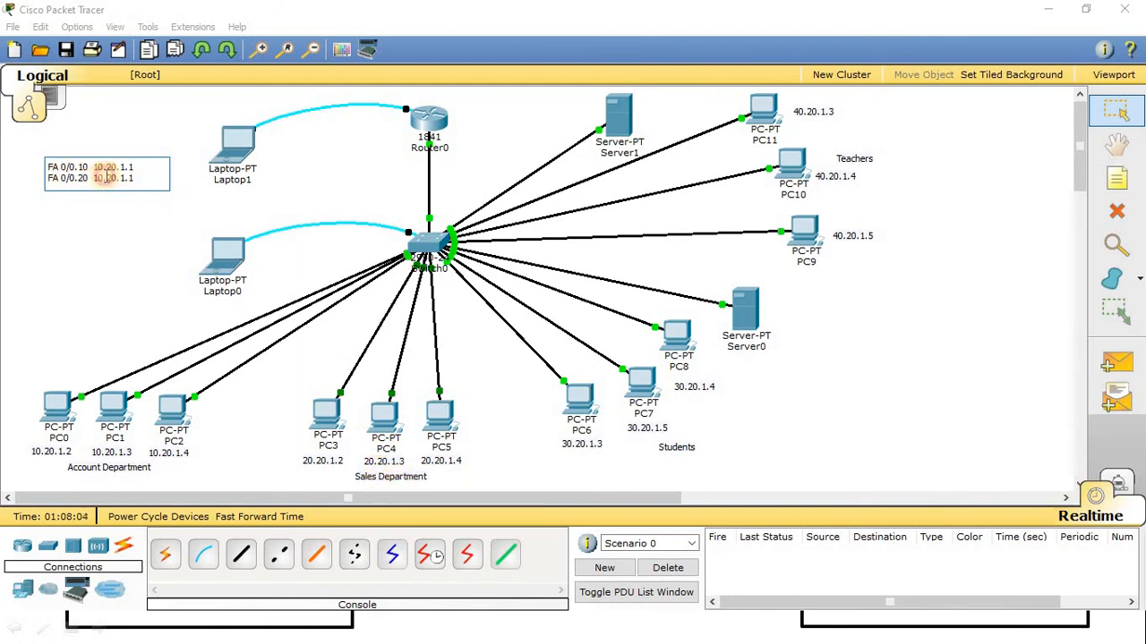
# Add the heading Account above the note's FA 0/0.10 line and Sales above its FA 0/0.20 line.
pyautogui.write('Account')
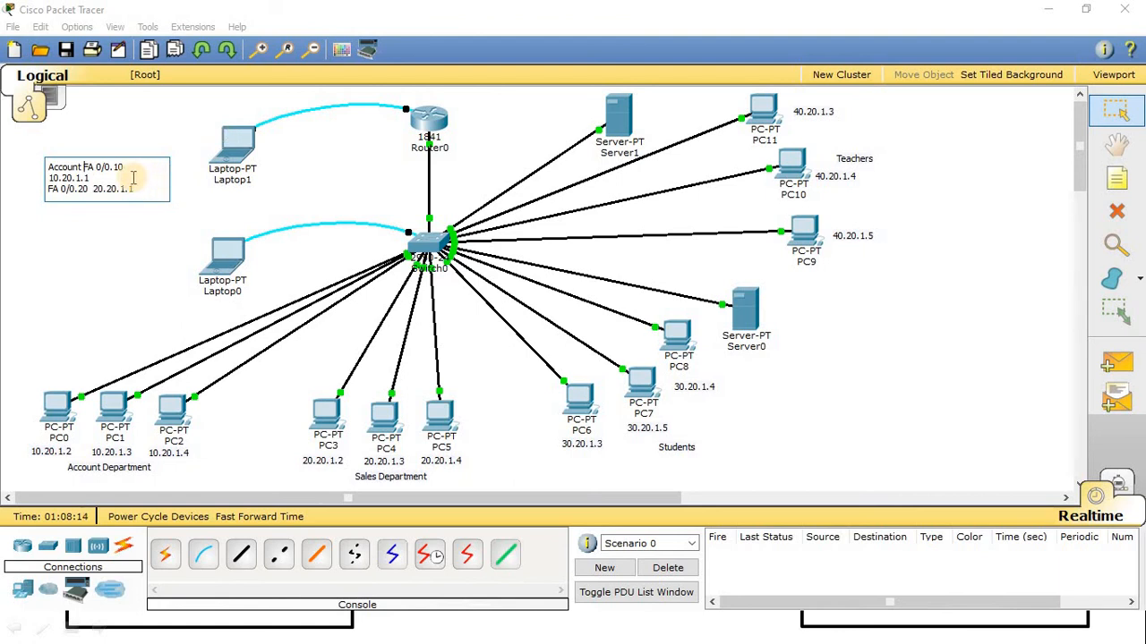
pyautogui.press('BackSpace')
pyautogui.press('Return')
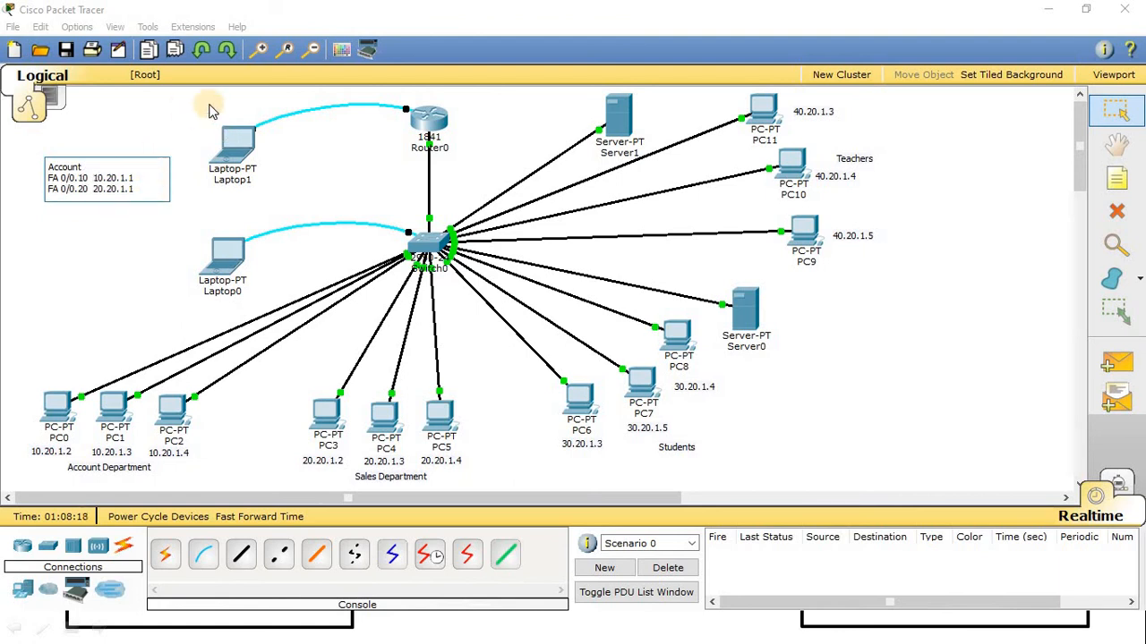
pyautogui.write('Sales')
pyautogui.press('Return')
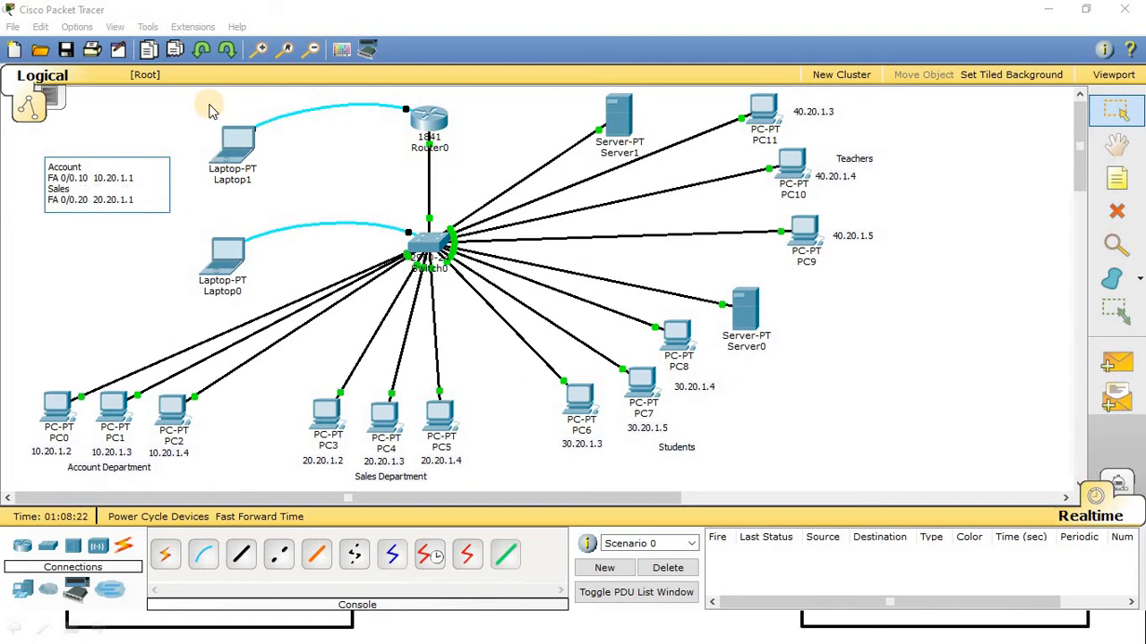
# Separate the Account and Sales entries in the note with a blank line and duplicate the Sales entry below them.
pyautogui.press('Return')
pyautogui.hotkey('shift', 'Down')
pyautogui.hotkey('shift', 'End')
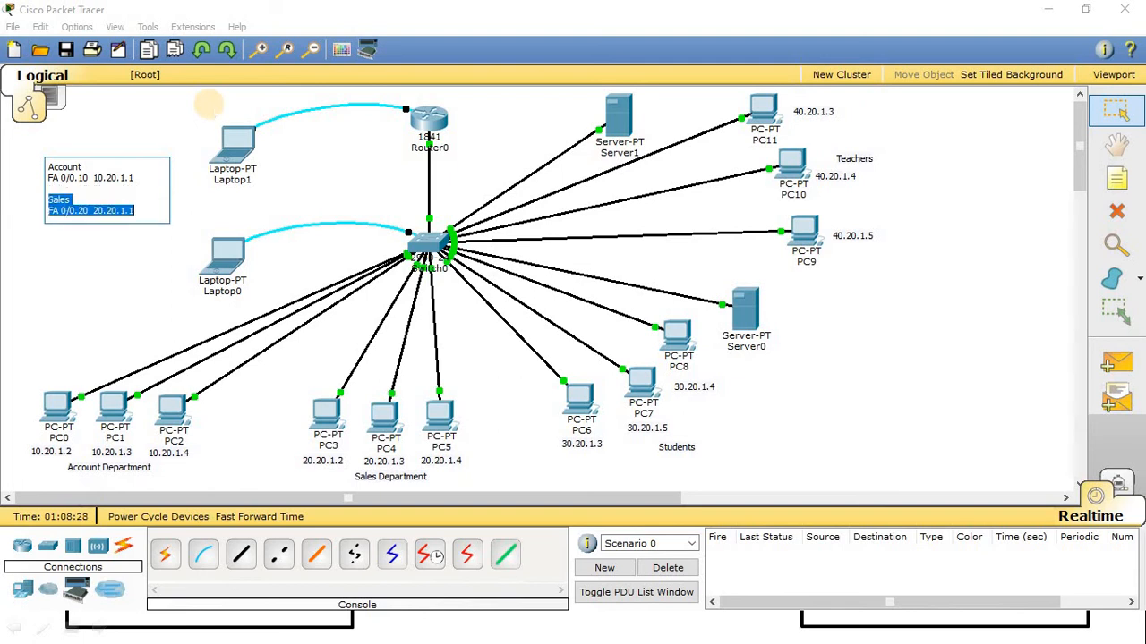
pyautogui.hotkey('ctrl', 'c')
pyautogui.press('Right')
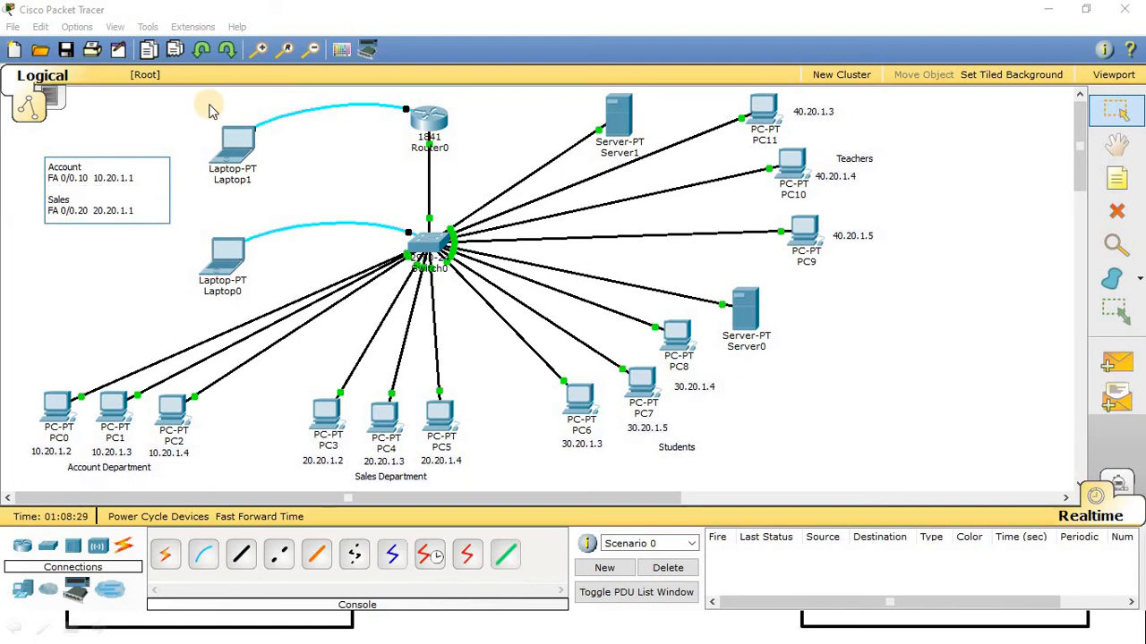
pyautogui.press('Return')
pyautogui.press('Return')
pyautogui.hotkey('ctrl', 'v')
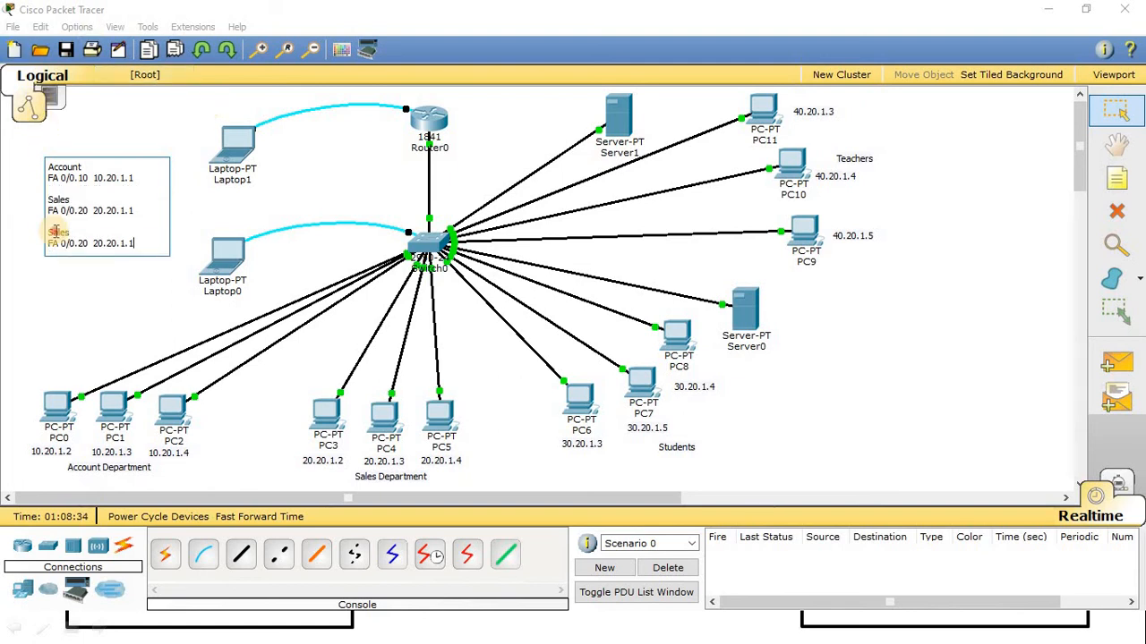
# Turn the duplicate into Students FA 0/0.30 30.20.1.1 and add a Teachers entry reading FA 0/0.40 40.20.1.1.
pyautogui.write('Student')
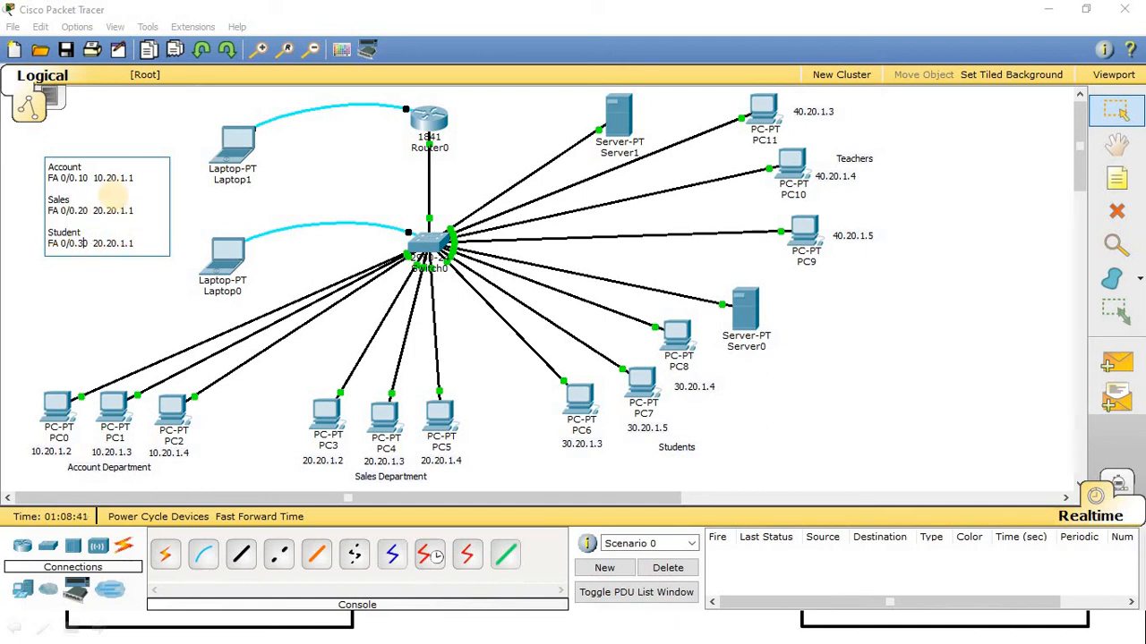
pyautogui.press('BackSpace')
pyautogui.write('3')
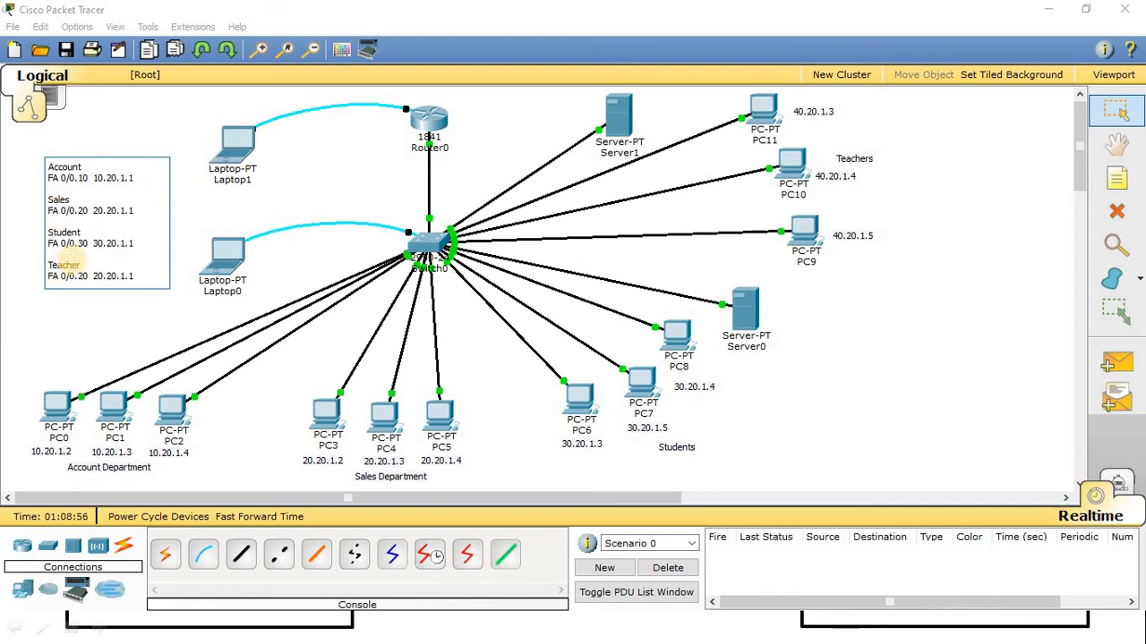
pyautogui.click(81, 275)
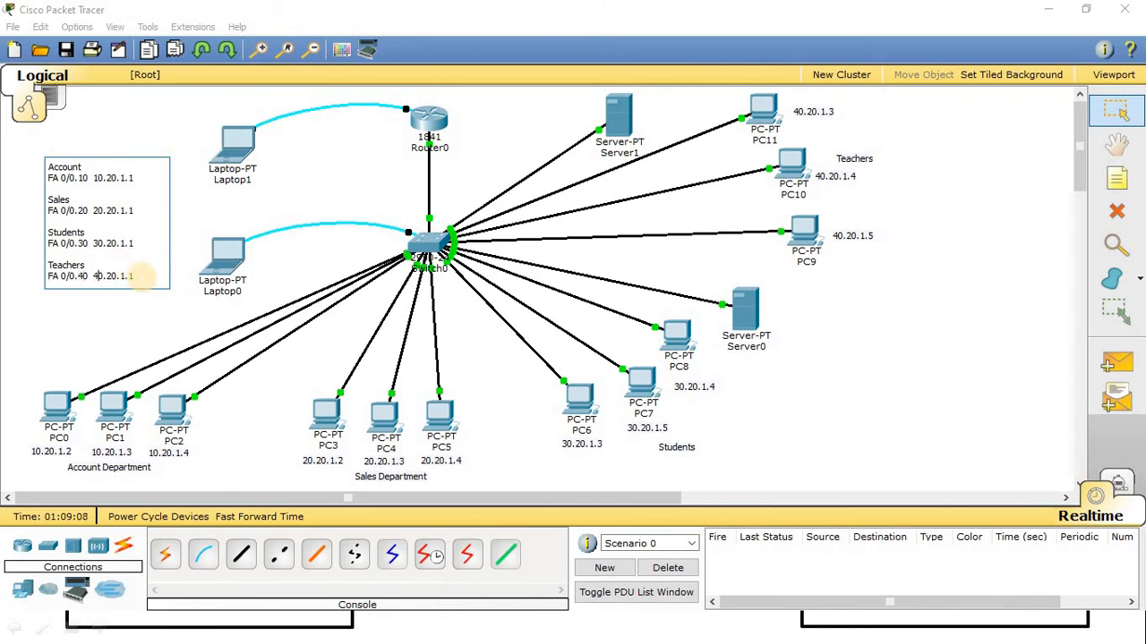
# Copy the Account gateway from the note and set the default gateway of PC1 and PC2 to 10.20.1.1.
pyautogui.moveTo(93, 178); pyautogui.dragTo(136, 177)
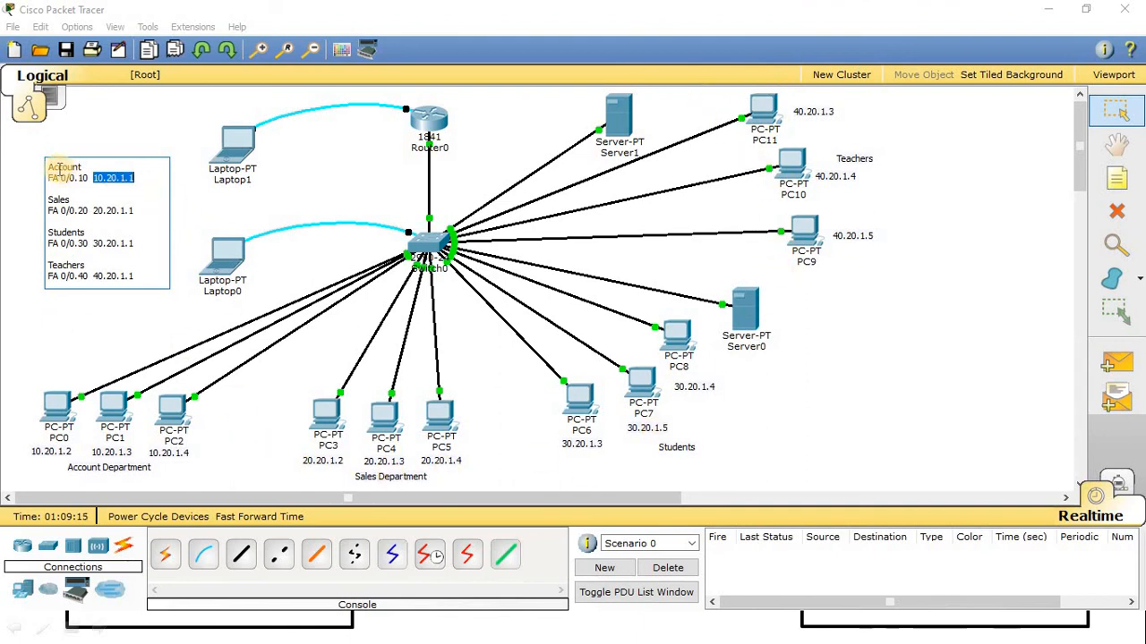
pyautogui.click(119, 179)
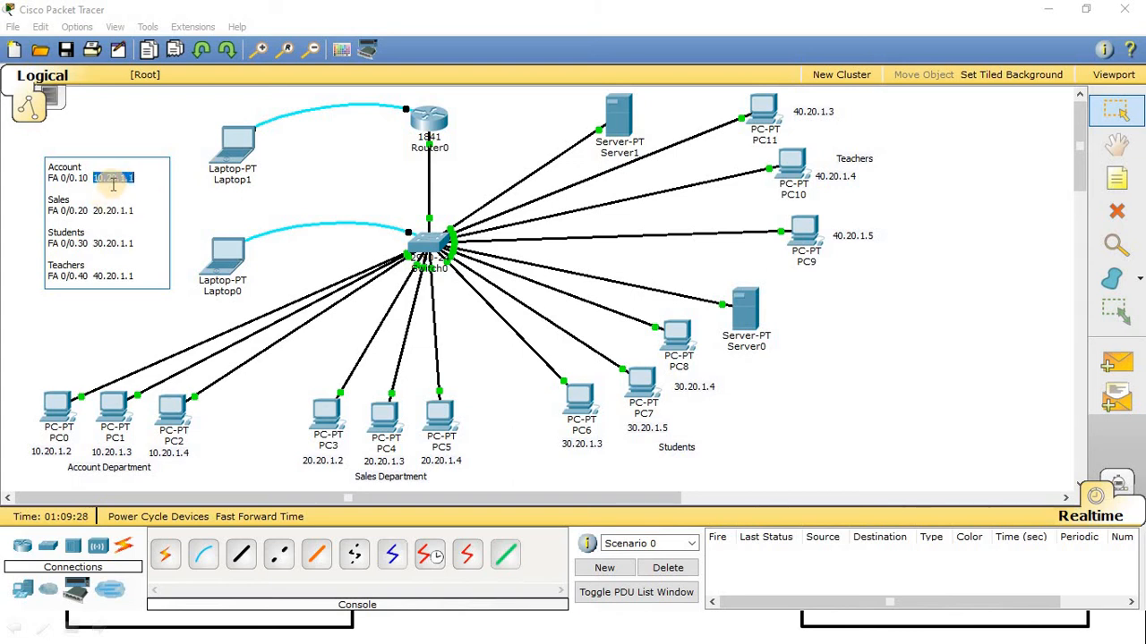
pyautogui.click(114, 410)
pyautogui.click(814, 115)
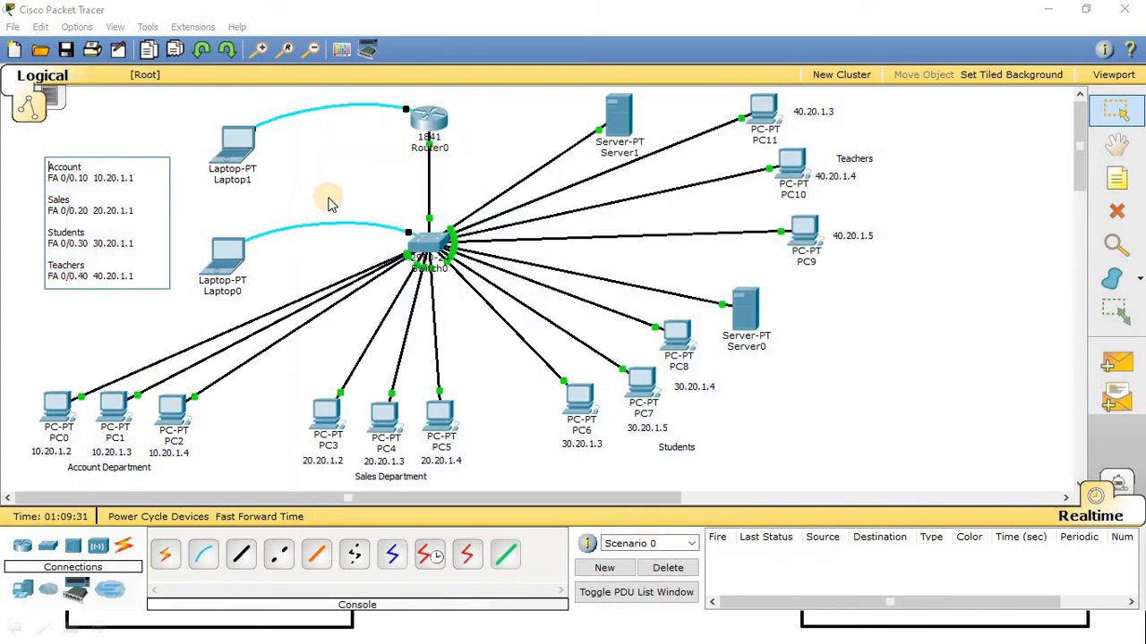
pyautogui.click(107, 181)
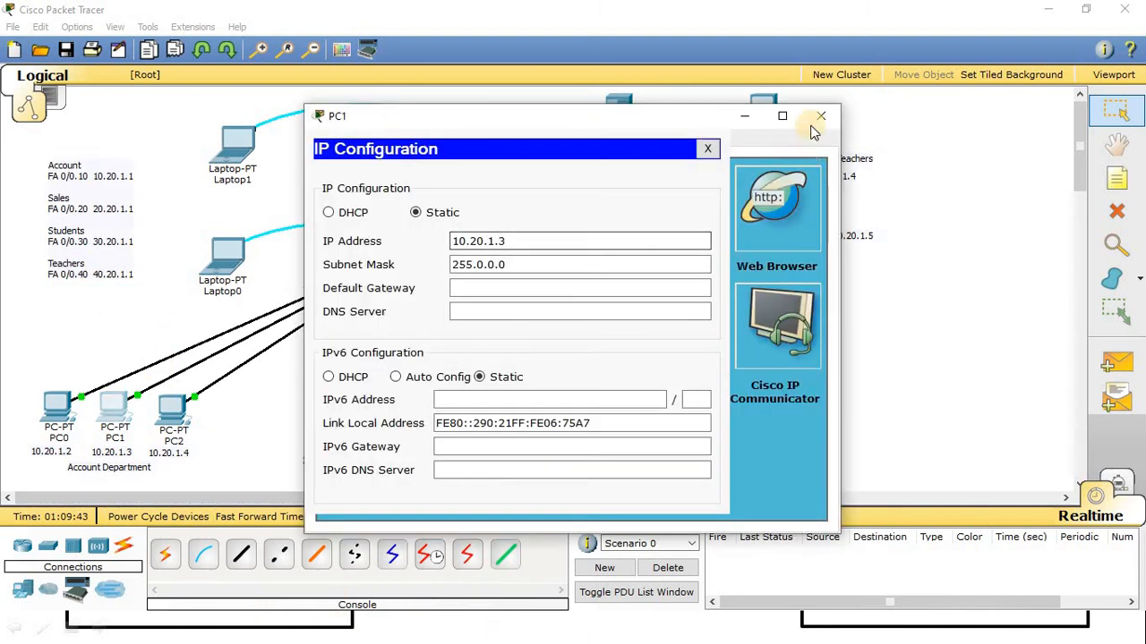
pyautogui.click(501, 288)
pyautogui.hotkey('ctrl', 'v')
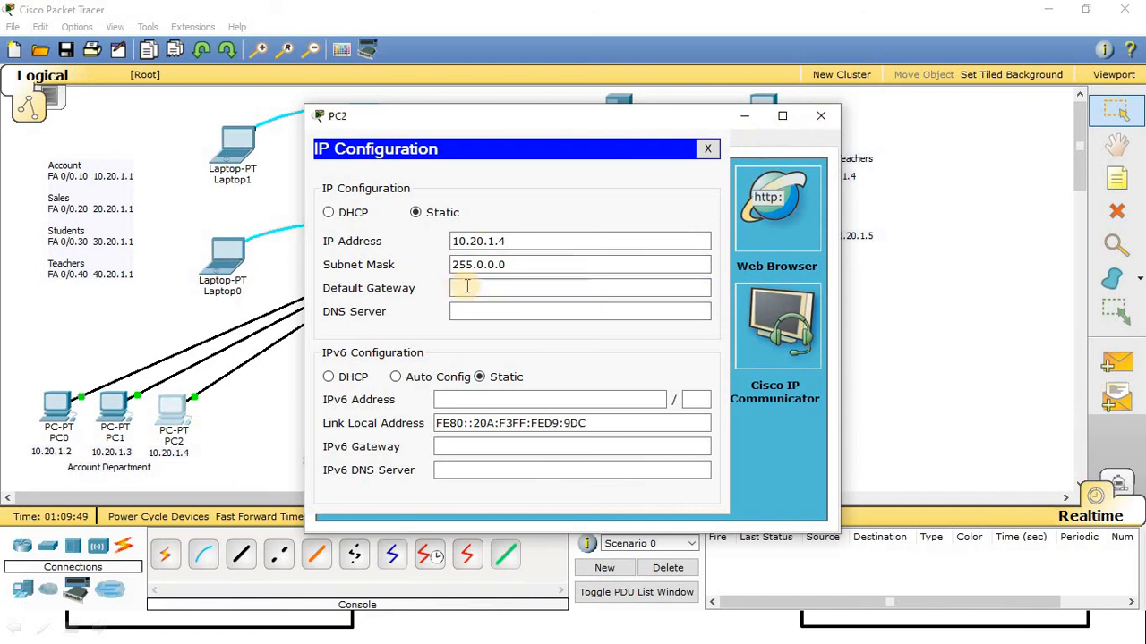
pyautogui.click(475, 288)
pyautogui.hotkey('ctrl', 'v')
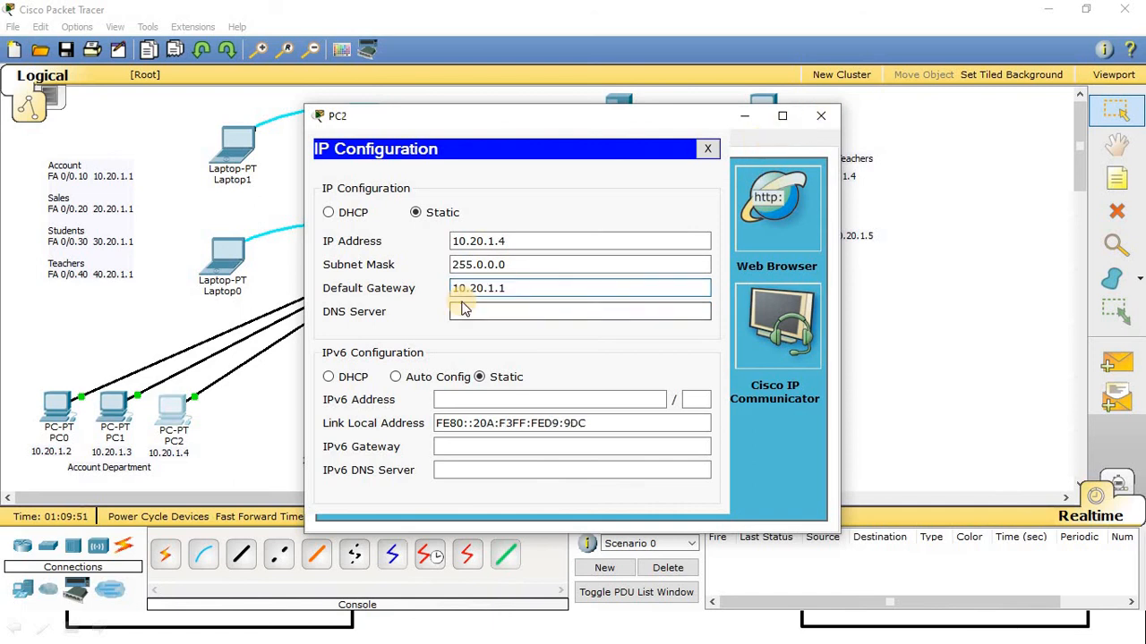
pyautogui.click(820, 115)
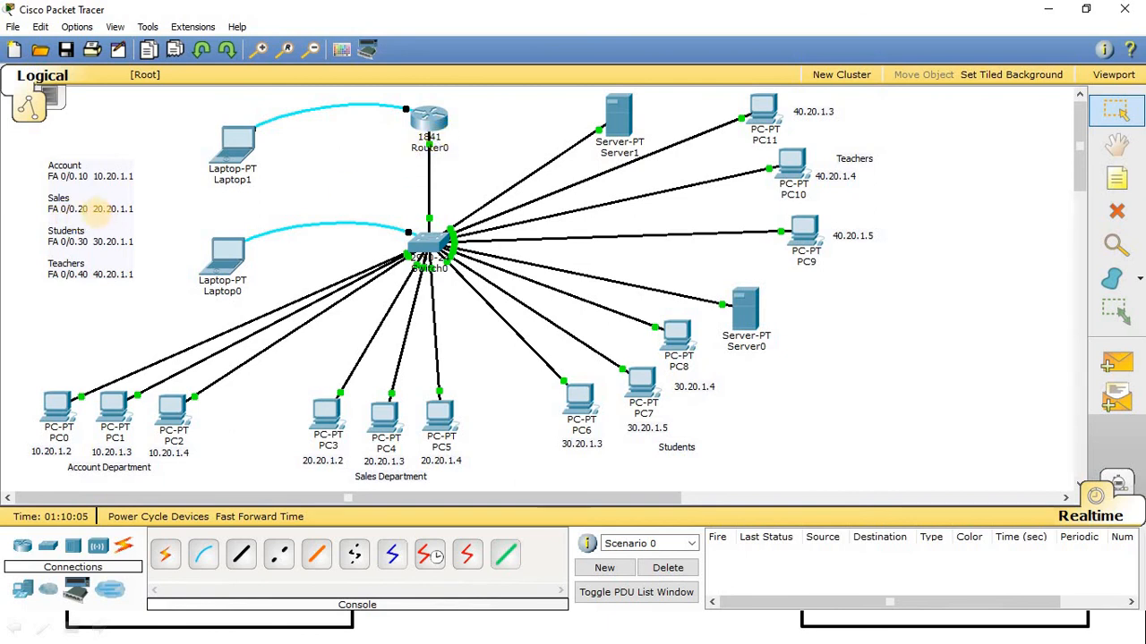
# Copy the Sales gateway 20.20.1.1 from the note and set it as PC3's default gateway.
pyautogui.doubleClick(116, 213)
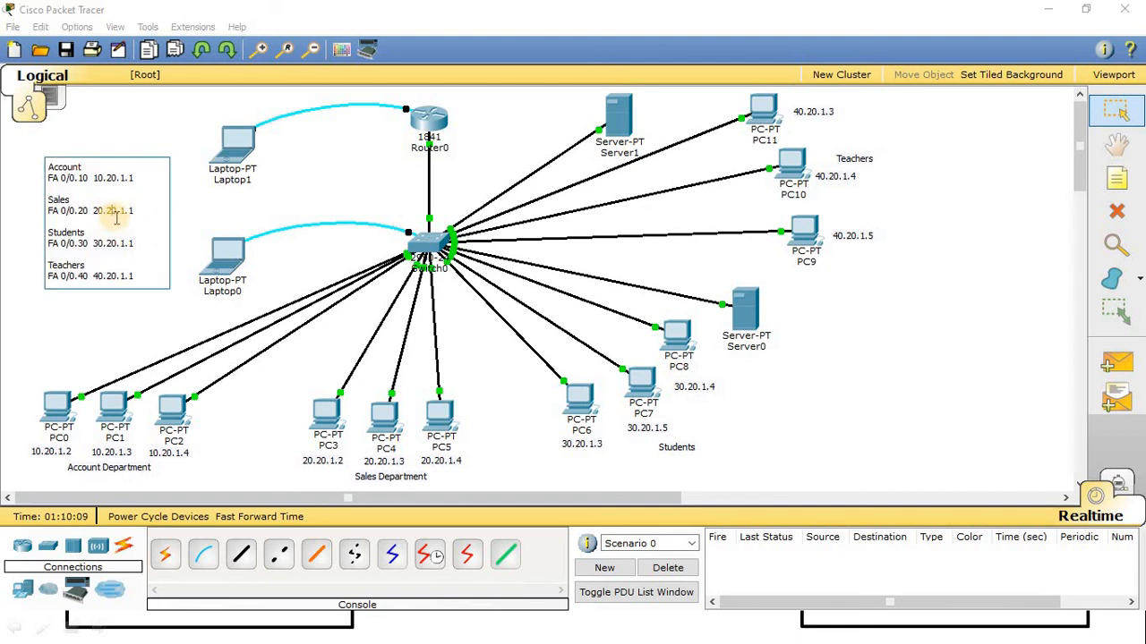
pyautogui.moveTo(98, 211); pyautogui.dragTo(145, 215)
pyautogui.click(103, 208)
pyautogui.doubleClick(107, 209)
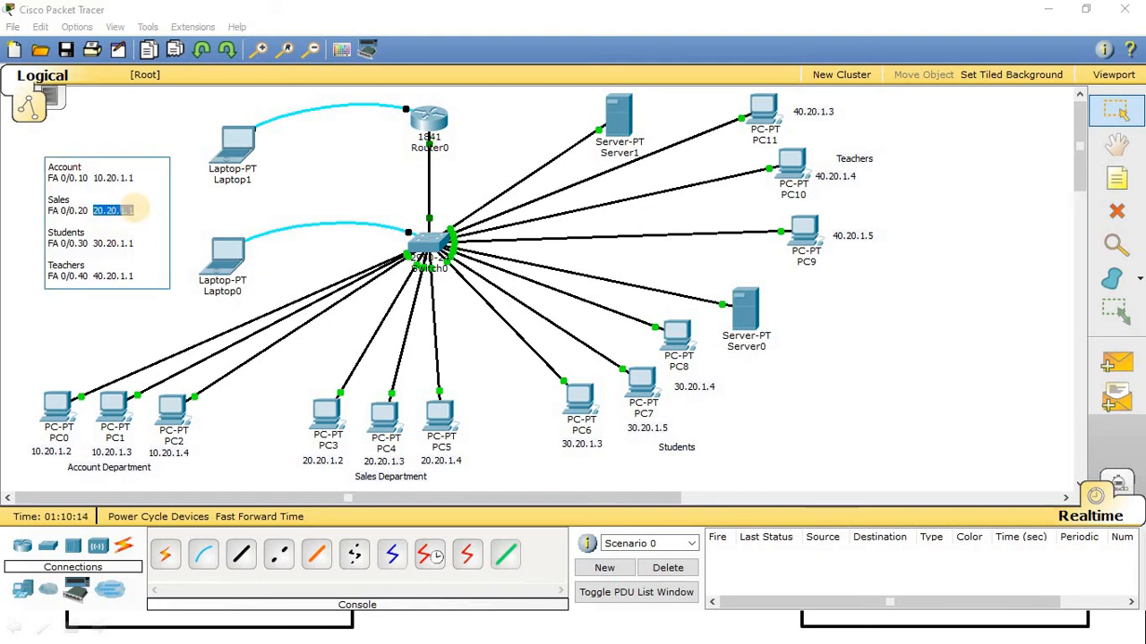
pyautogui.click(102, 313)
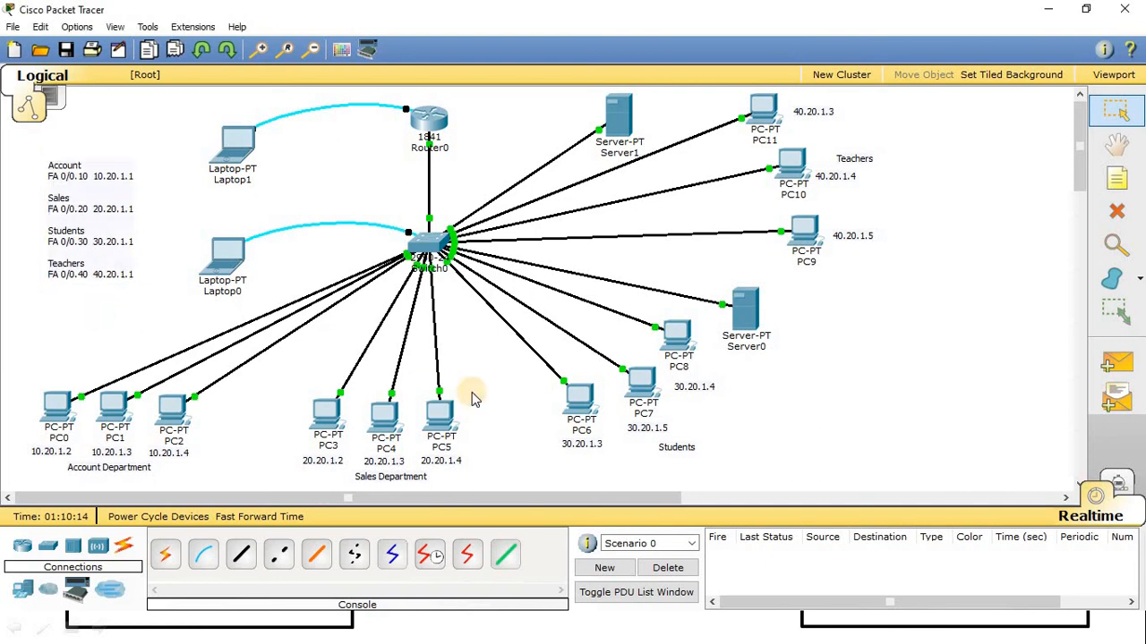
pyautogui.click(328, 417)
pyautogui.click(369, 211)
pyautogui.click(470, 291)
pyautogui.click(821, 116)
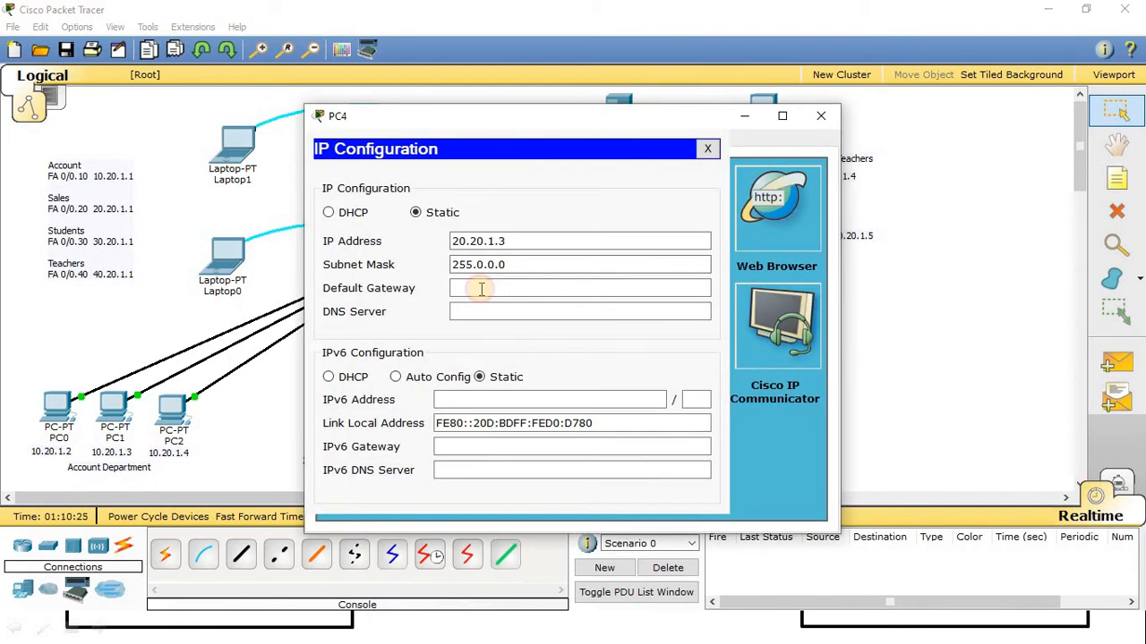
# Set the default gateway of PC4 and PC5 to 20.20.1.1.
pyautogui.click(485, 291)
pyautogui.hotkey('ctrl', 'v')
pyautogui.click(821, 115)
pyautogui.click(467, 289)
pyautogui.hotkey('ctrl', 'v')
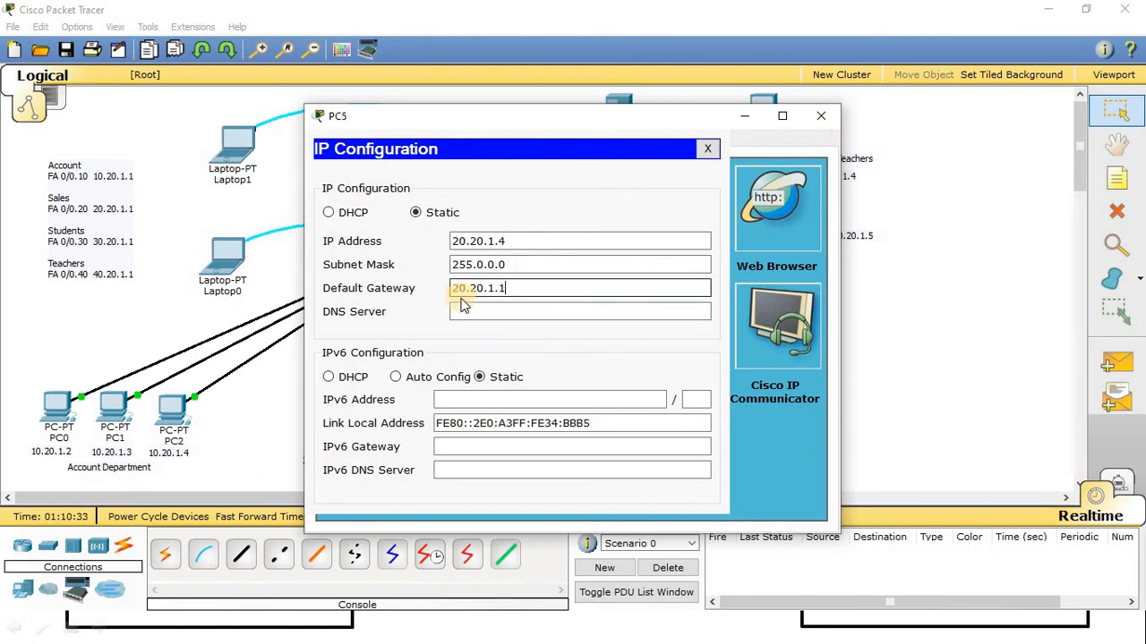
pyautogui.click(821, 115)
# Copy the Students gateway address 30.20.1.1 from the note and check PC8's IP configuration.
pyautogui.click(117, 246)
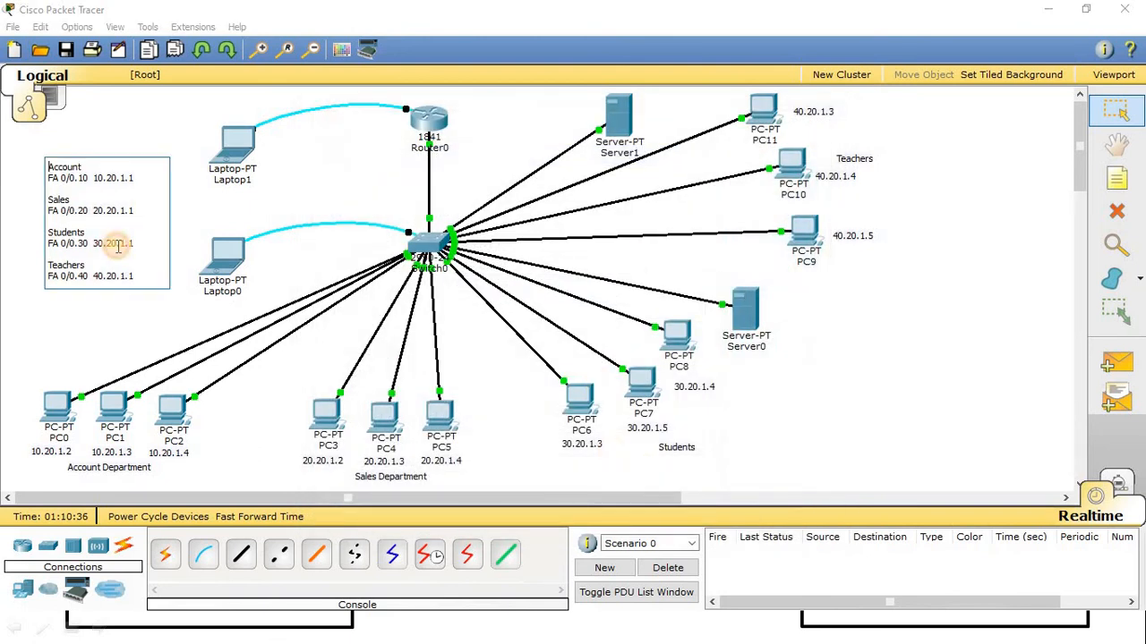
pyautogui.moveTo(94, 243); pyautogui.dragTo(161, 249)
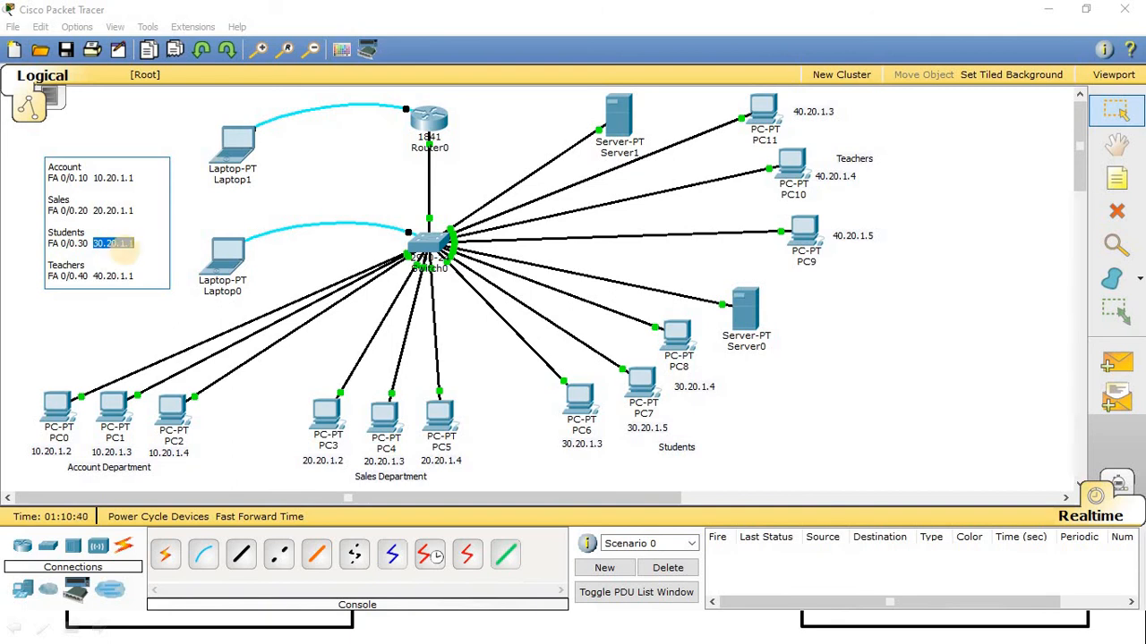
pyautogui.click(89, 309)
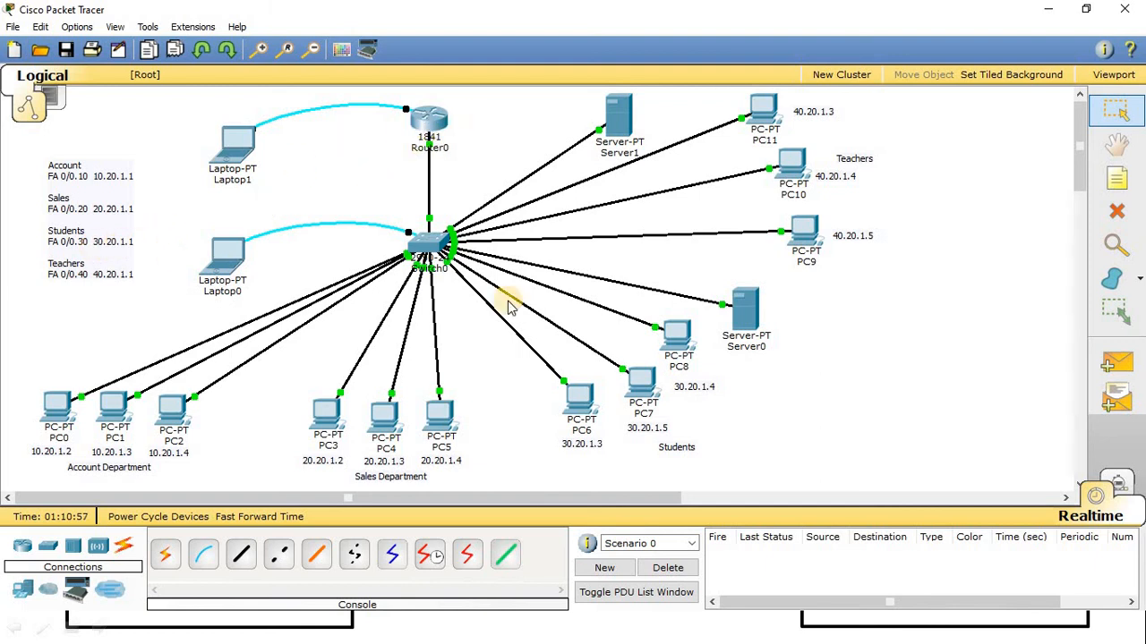
pyautogui.click(678, 334)
pyautogui.click(395, 228)
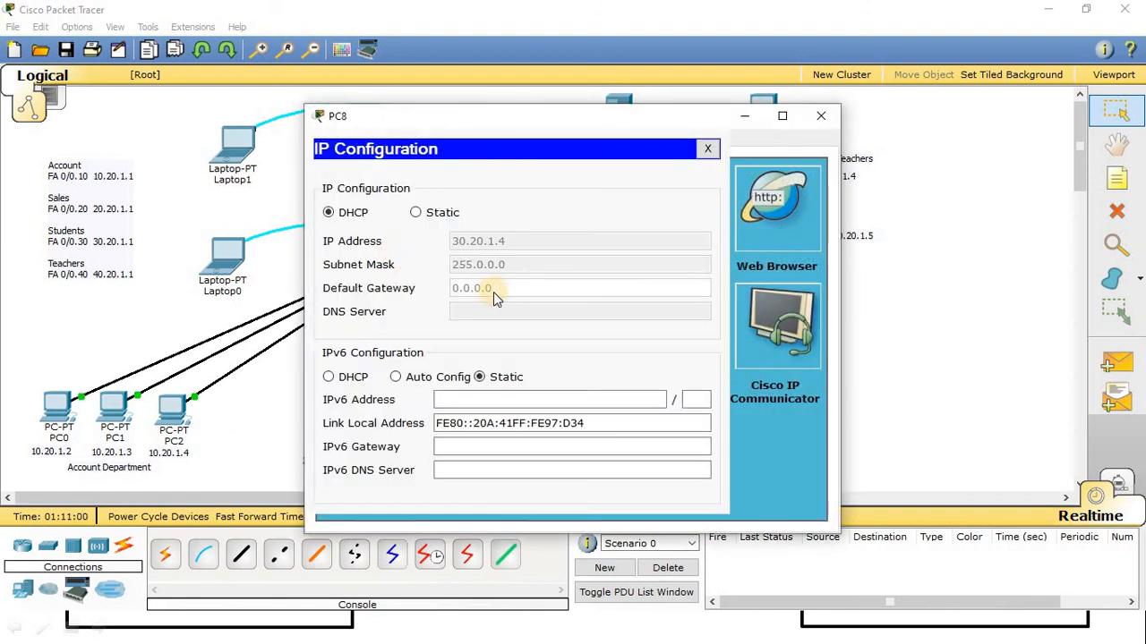
pyautogui.click(821, 116)
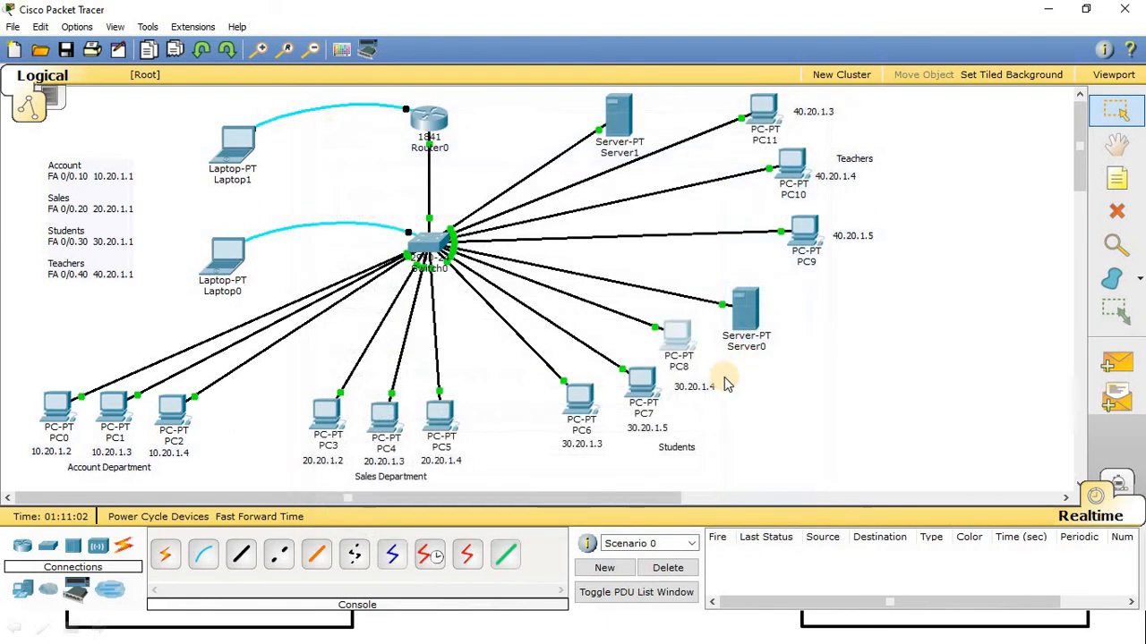
# Set Server0's default gateway to 30.20.1.1 in its IP configuration.
pyautogui.click(748, 309)
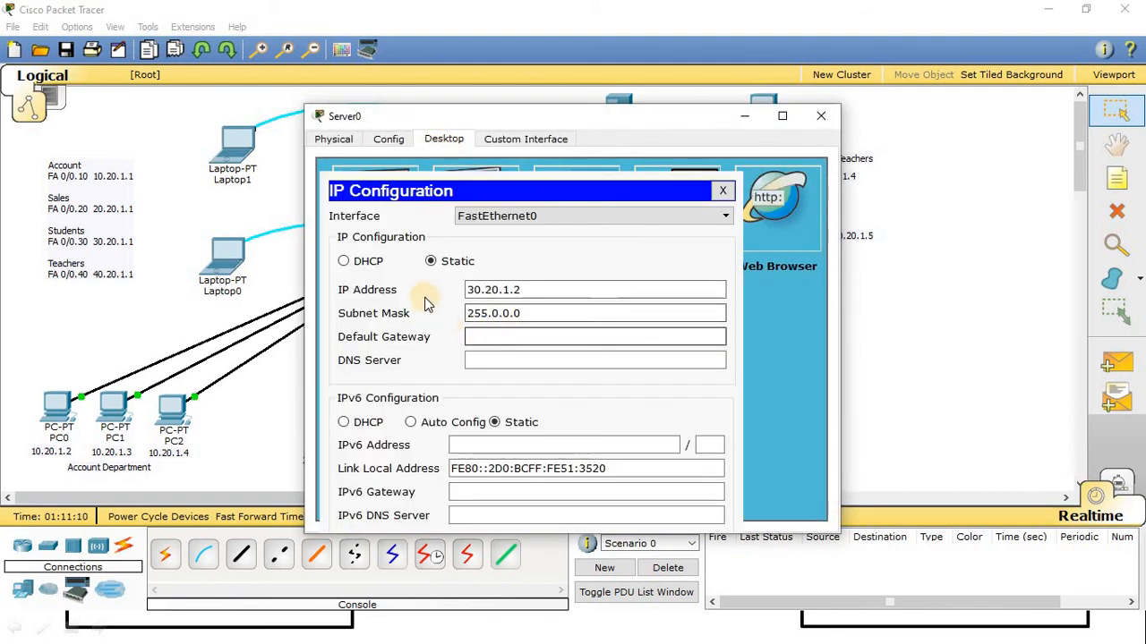
pyautogui.click(502, 337)
pyautogui.write('30.20.1.1')
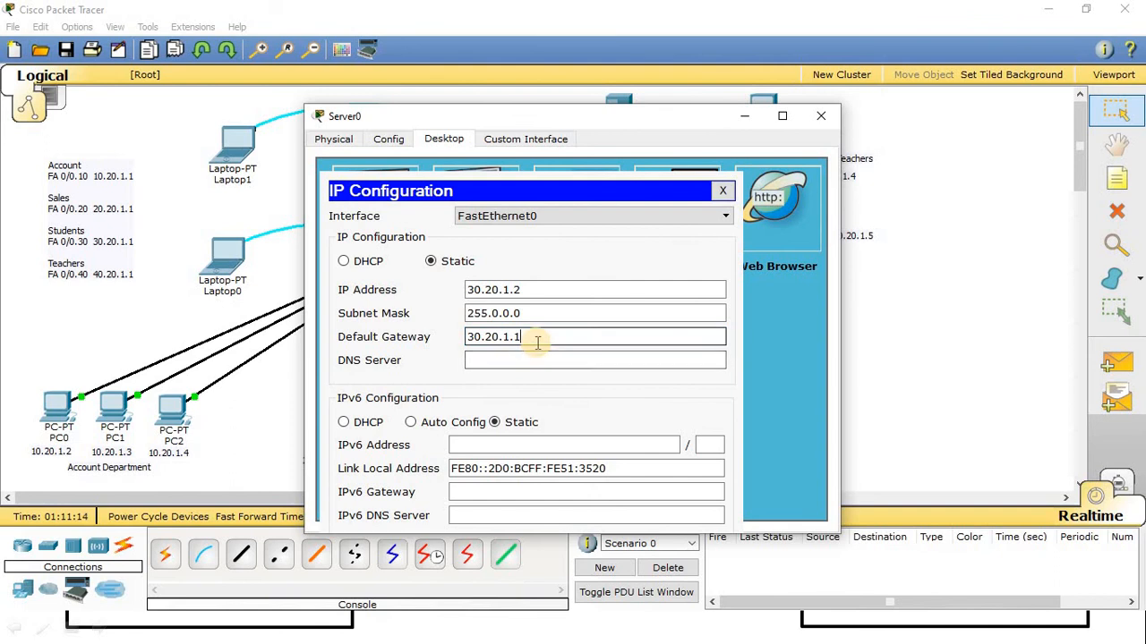
pyautogui.click(723, 191)
# Set the default gateway of Server0's DHCP pool serverPool to 30.20.1.1 and save the pool.
pyautogui.click(394, 139)
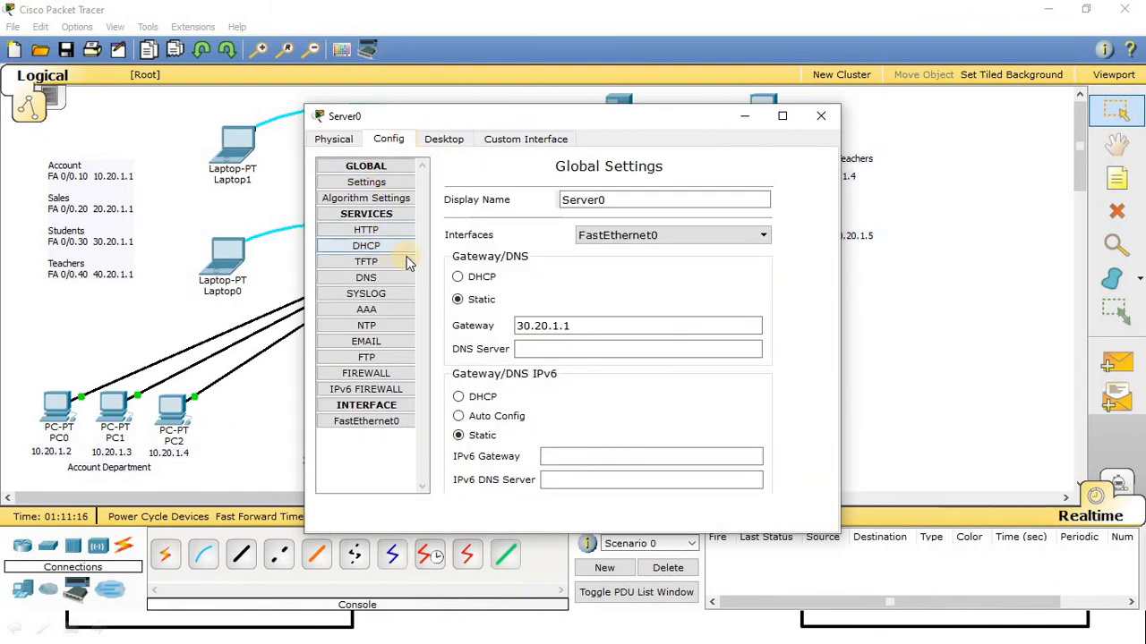
pyautogui.click(365, 245)
pyautogui.click(644, 260)
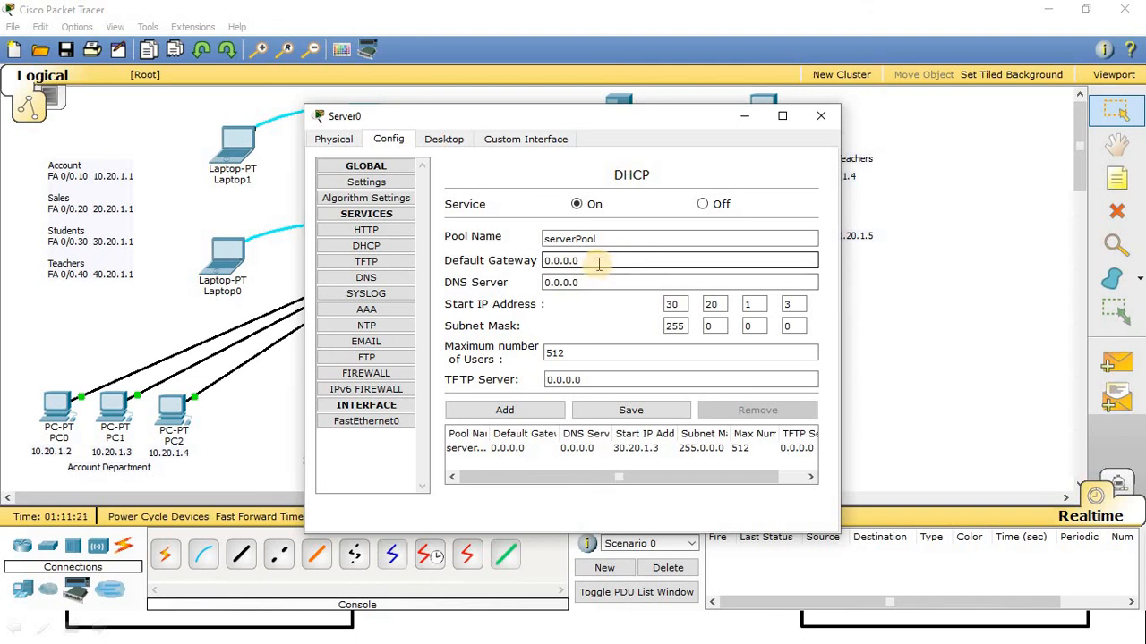
pyautogui.moveTo(602, 259); pyautogui.dragTo(471, 254)
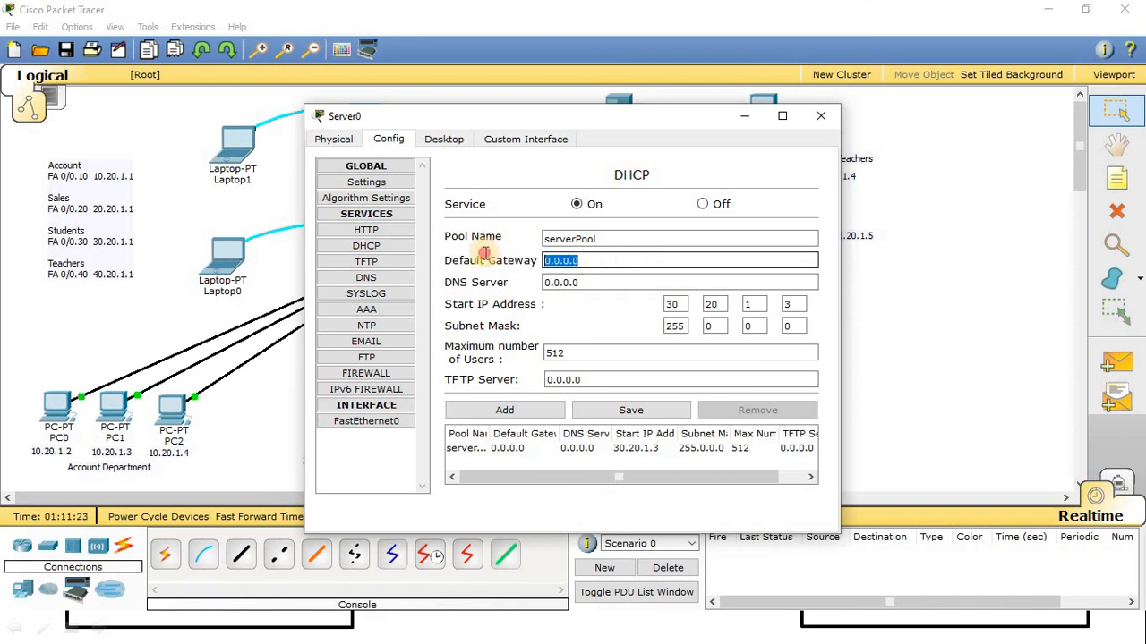
pyautogui.write('30.20.1.1')
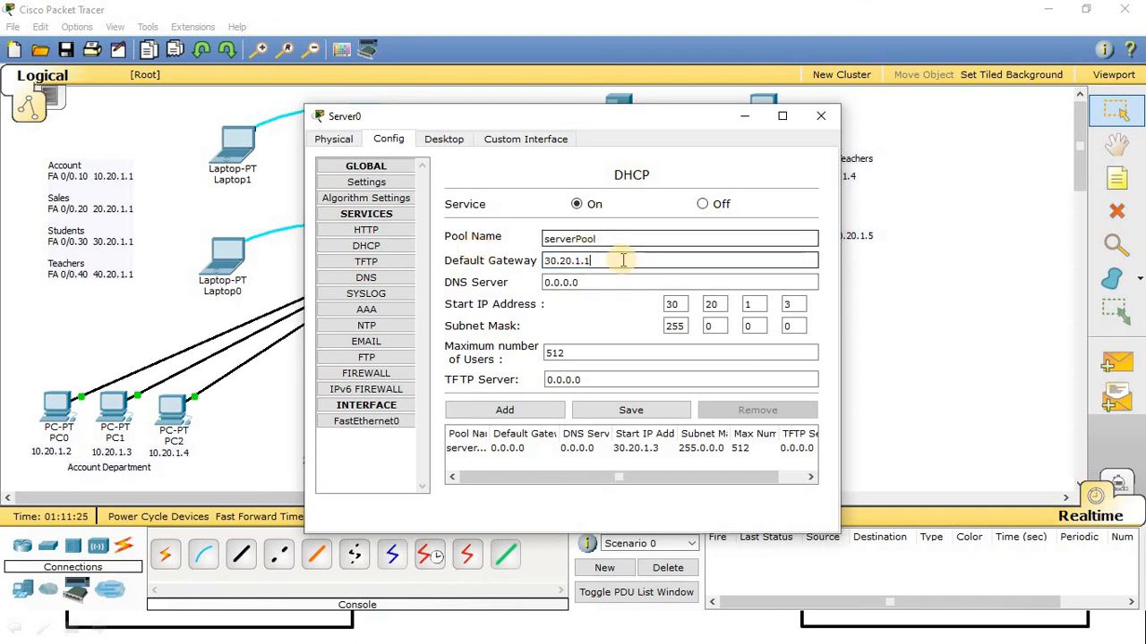
pyautogui.click(631, 409)
pyautogui.click(820, 115)
# Renew the DHCP-assigned IP configuration on the Students computers PC8 and PC7.
pyautogui.click(742, 372)
pyautogui.click(374, 219)
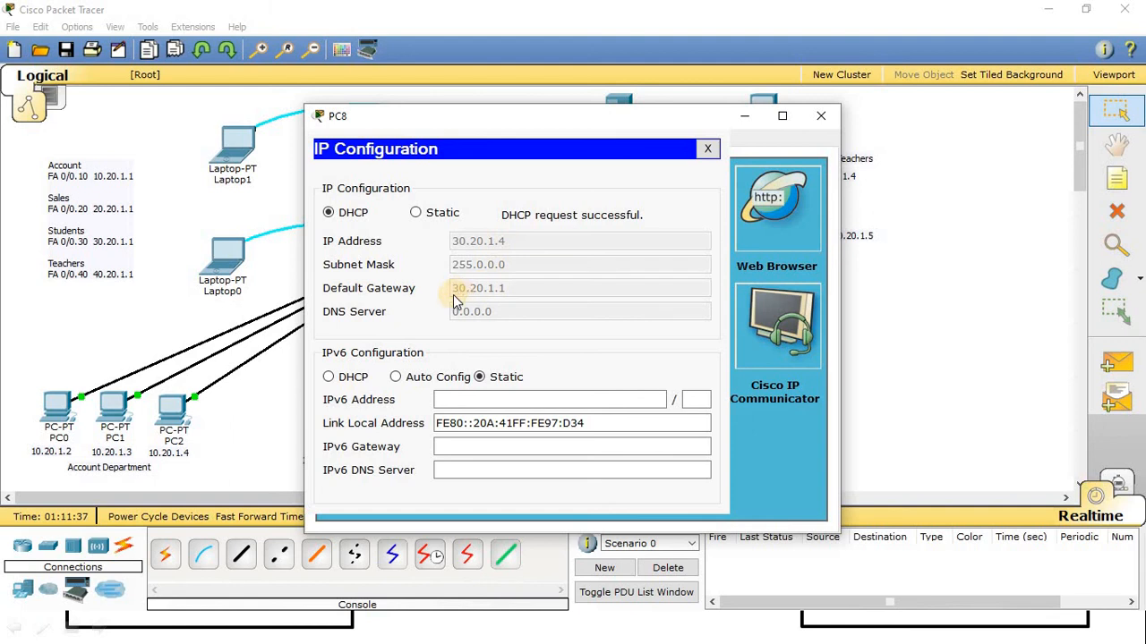
pyautogui.click(820, 116)
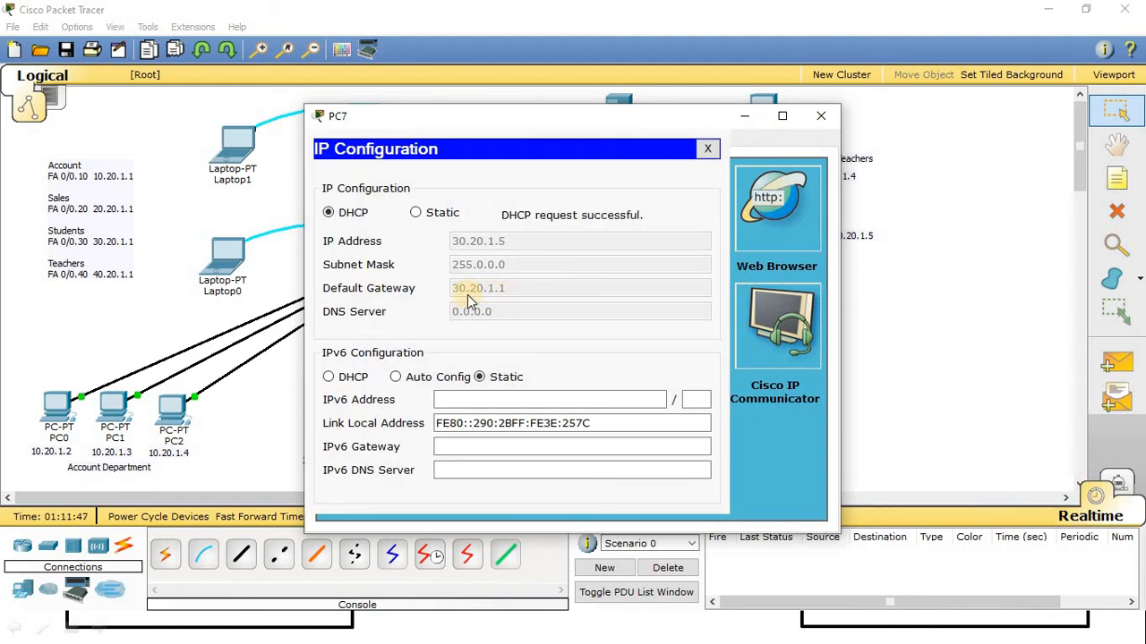
pyautogui.click(820, 116)
pyautogui.click(821, 115)
pyautogui.click(949, 281)
# Check PC9's DHCP-assigned IP configuration for its default gateway.
pyautogui.click(804, 231)
pyautogui.click(397, 243)
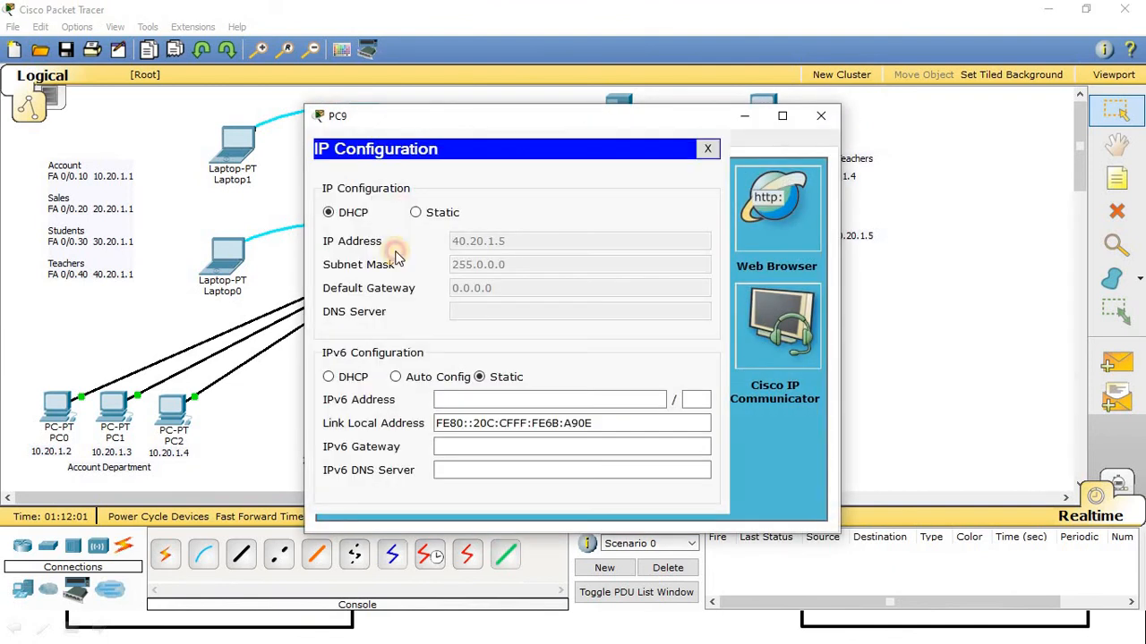
pyautogui.click(329, 213)
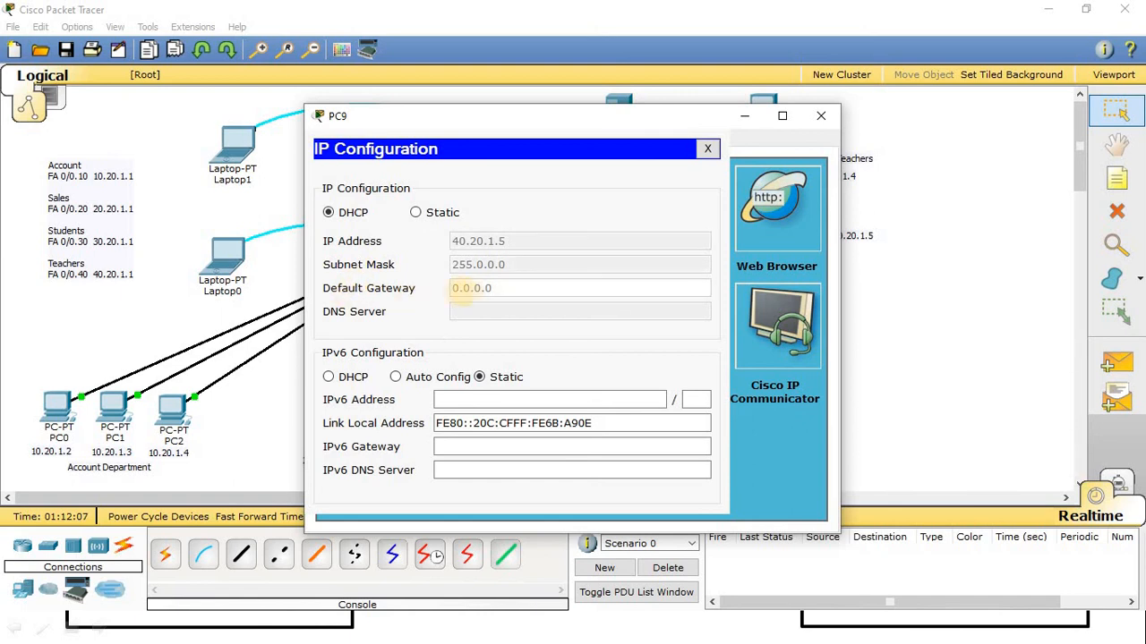
pyautogui.click(820, 116)
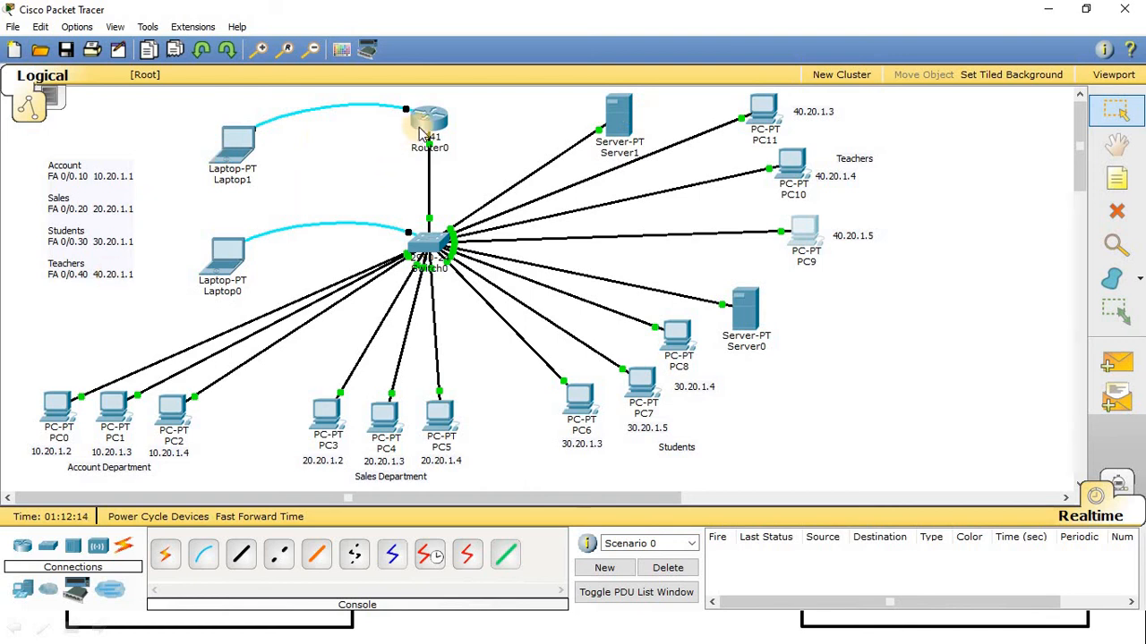
# Check the Teachers gateway in the topology note and PC11's DHCP-assigned IP configuration.
pyautogui.click(102, 279)
pyautogui.moveTo(95, 277); pyautogui.dragTo(138, 275)
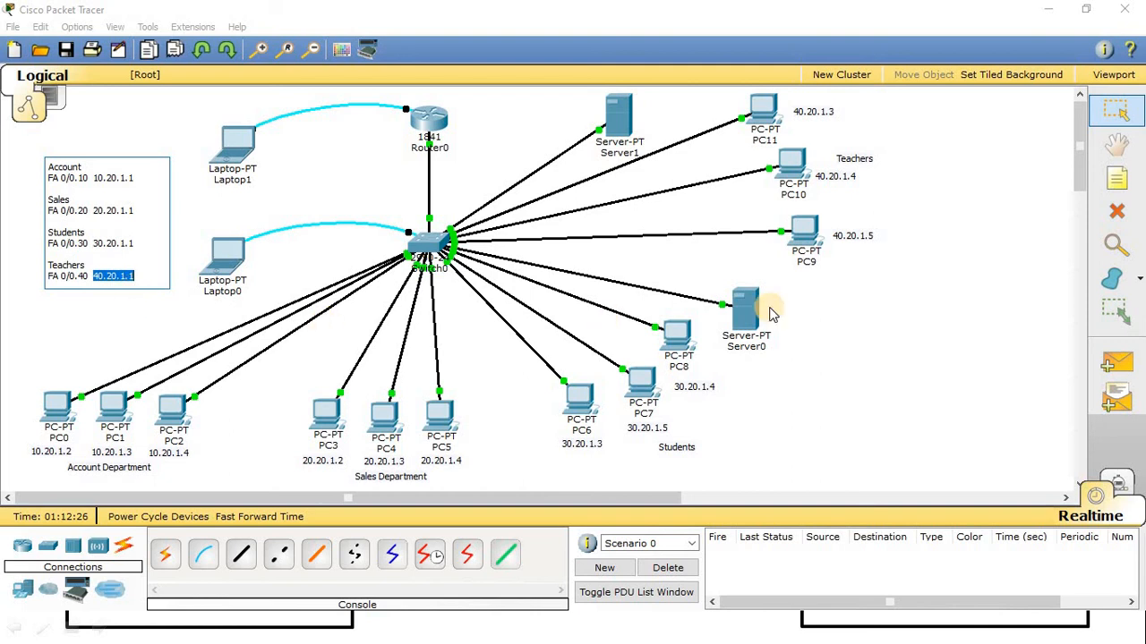
pyautogui.click(999, 348)
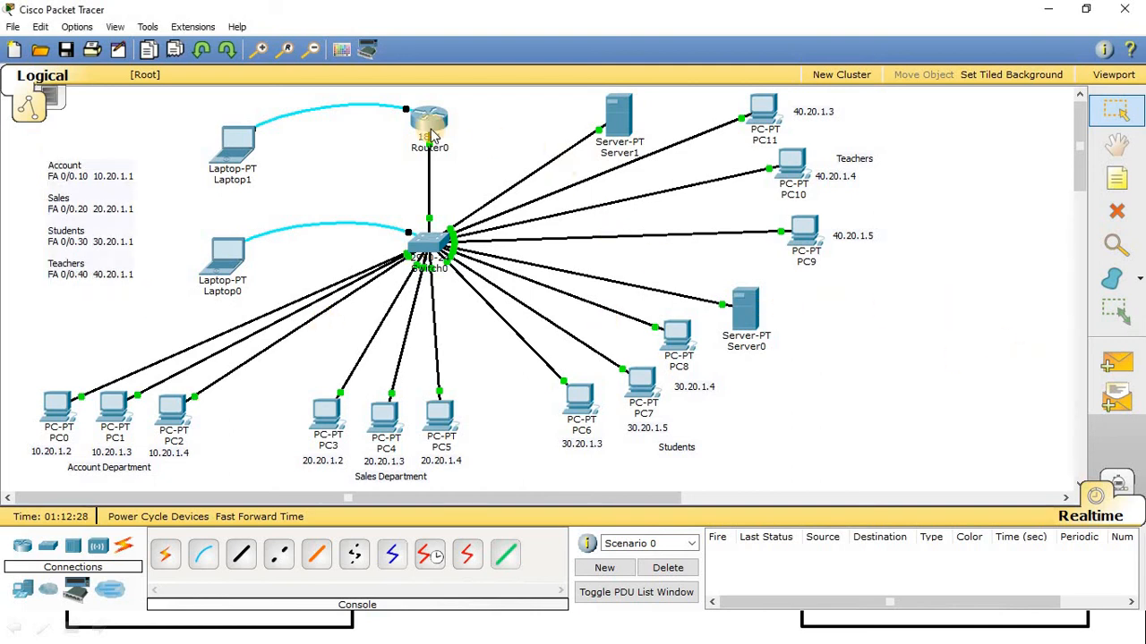
pyautogui.click(763, 111)
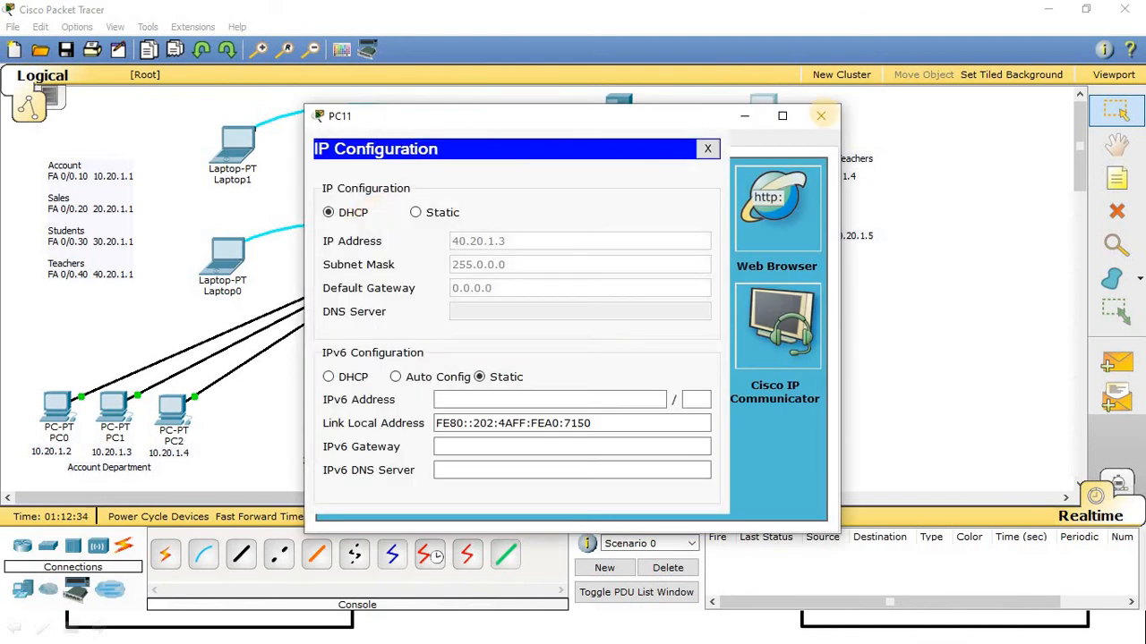
pyautogui.click(832, 122)
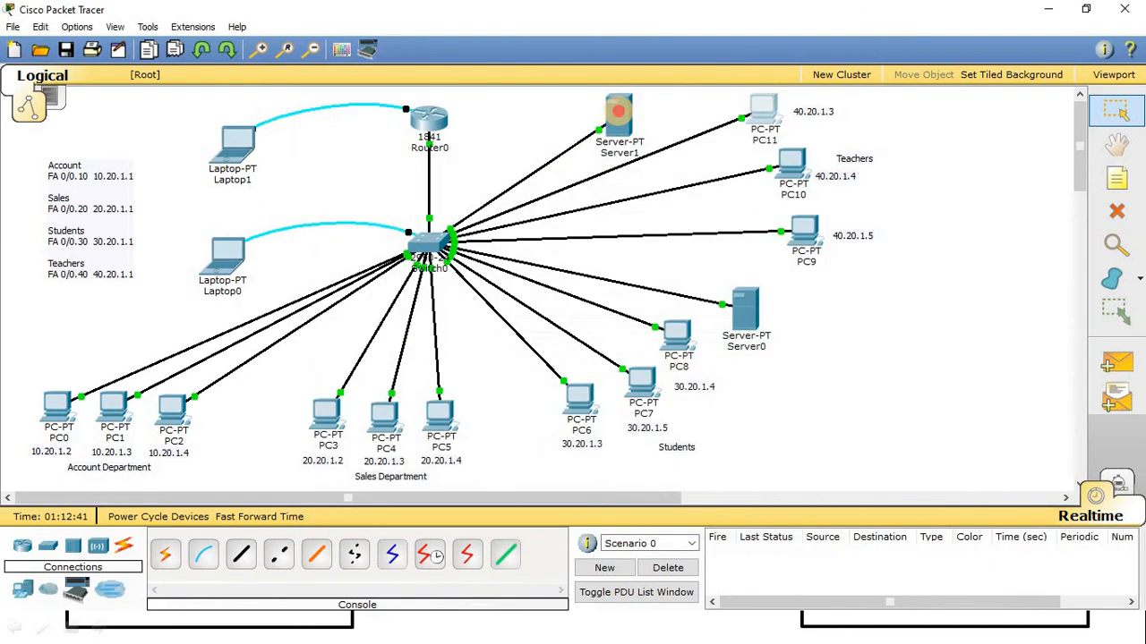
# Set Server1's default gateway to 40.20.1.1 in its IP configuration.
pyautogui.click(621, 117)
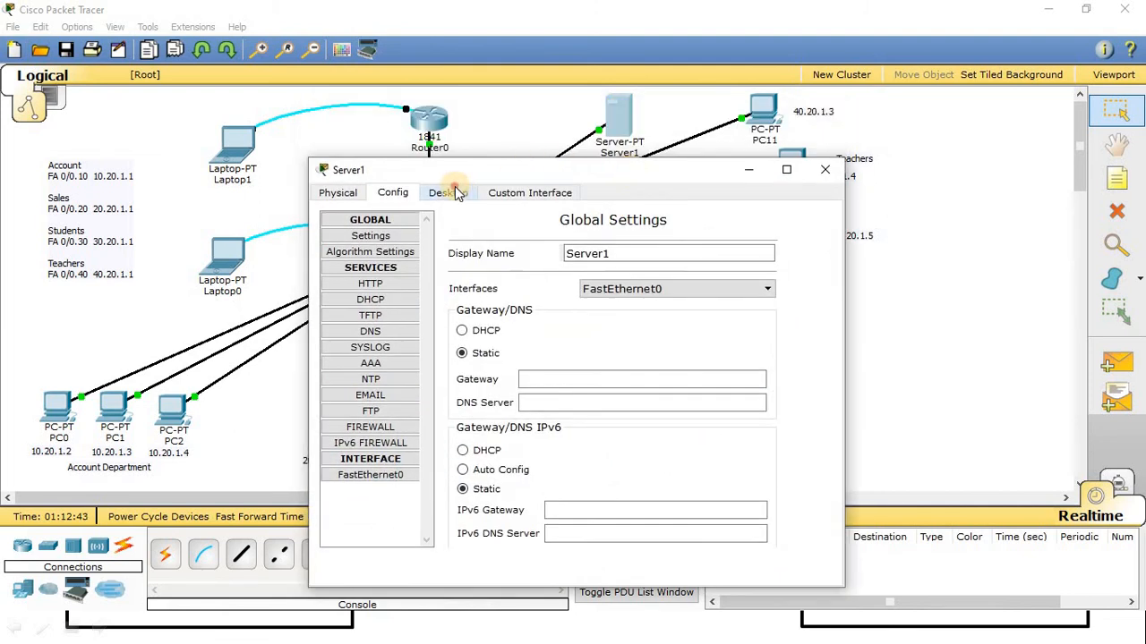
pyautogui.click(444, 192)
pyautogui.click(371, 268)
pyautogui.click(537, 385)
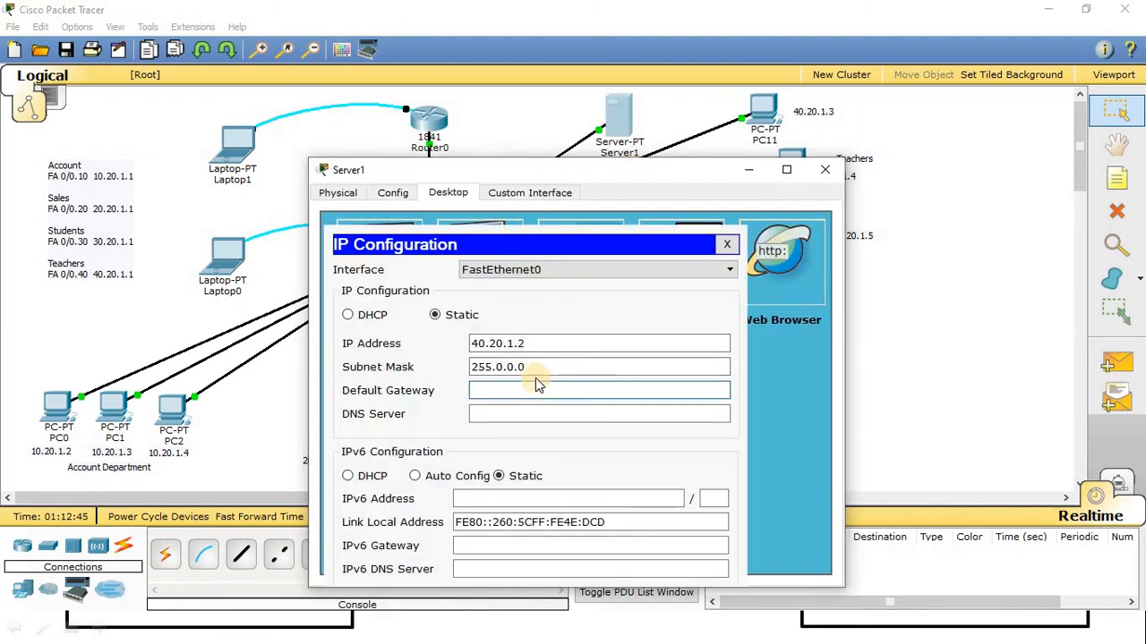
pyautogui.write('40.20.1.1')
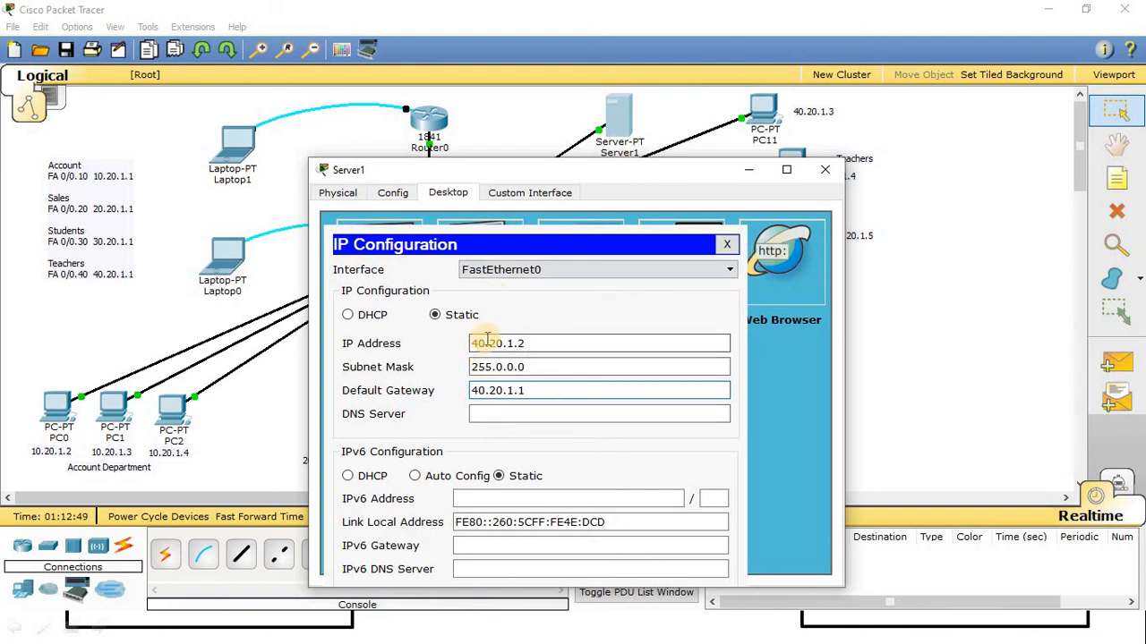
pyautogui.click(726, 244)
# Set the default gateway of Server1's DHCP pool serverPool to 40.20.1.1 and save the pool.
pyautogui.moveTo(646, 180); pyautogui.dragTo(720, 224)
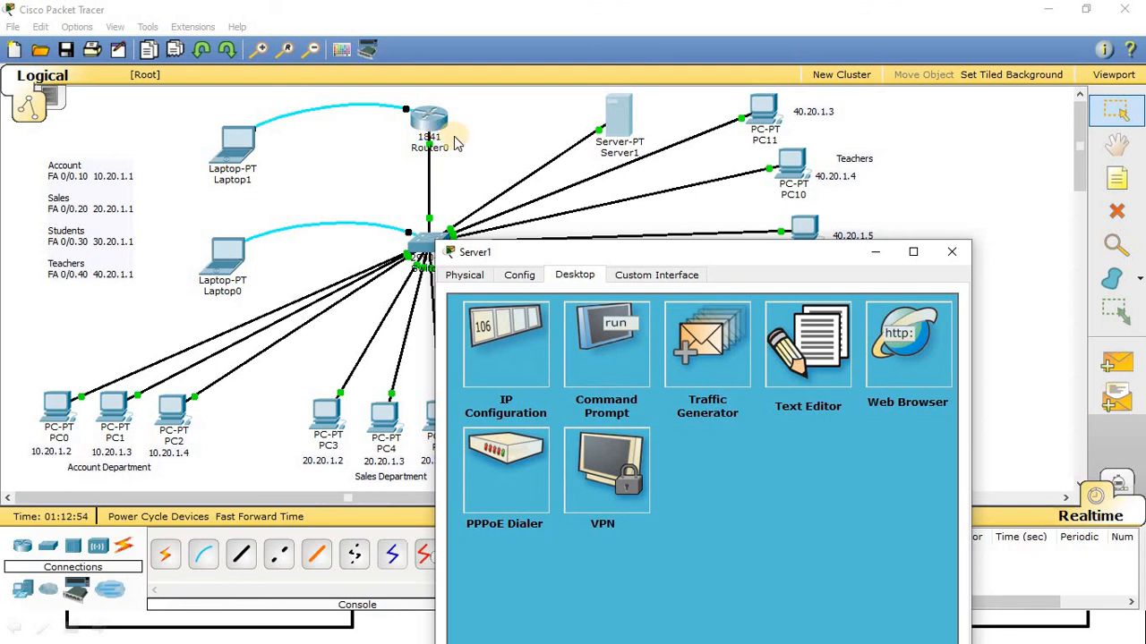
pyautogui.moveTo(555, 251); pyautogui.dragTo(465, 127)
pyautogui.click(429, 150)
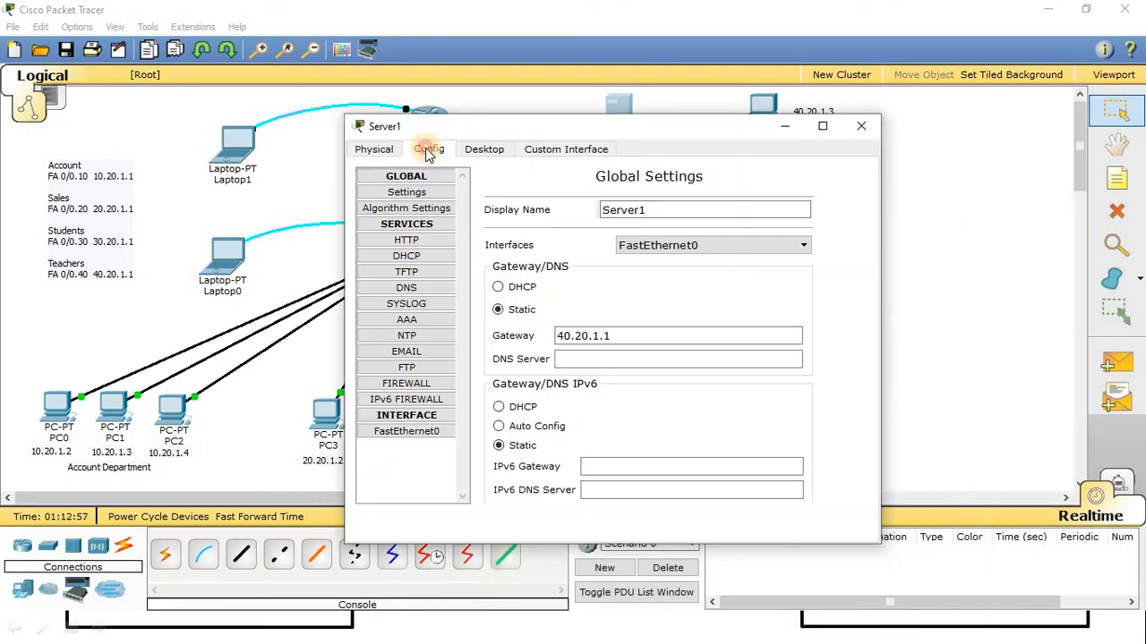
pyautogui.click(406, 256)
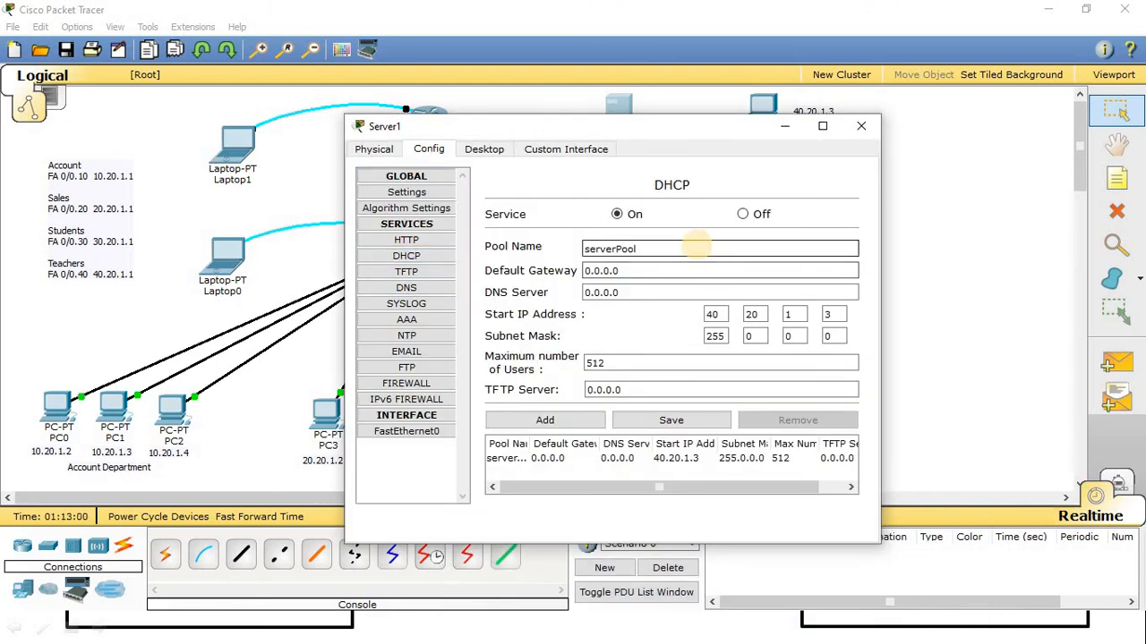
pyautogui.moveTo(664, 126); pyautogui.dragTo(674, 205)
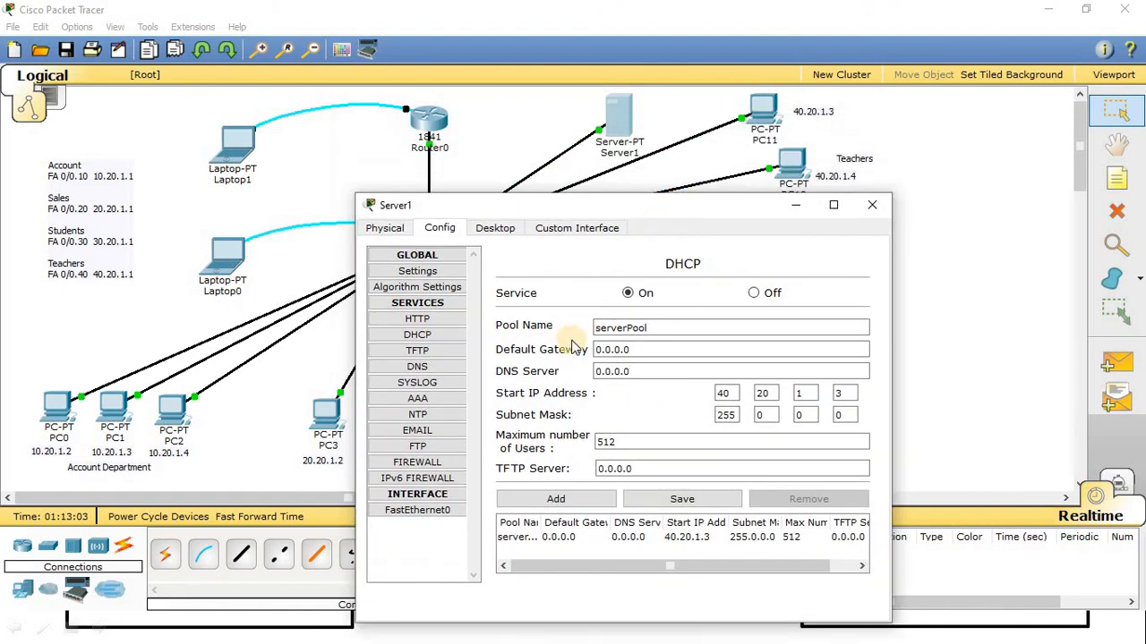
pyautogui.tripleClick(621, 349)
pyautogui.write('40.20.1.1')
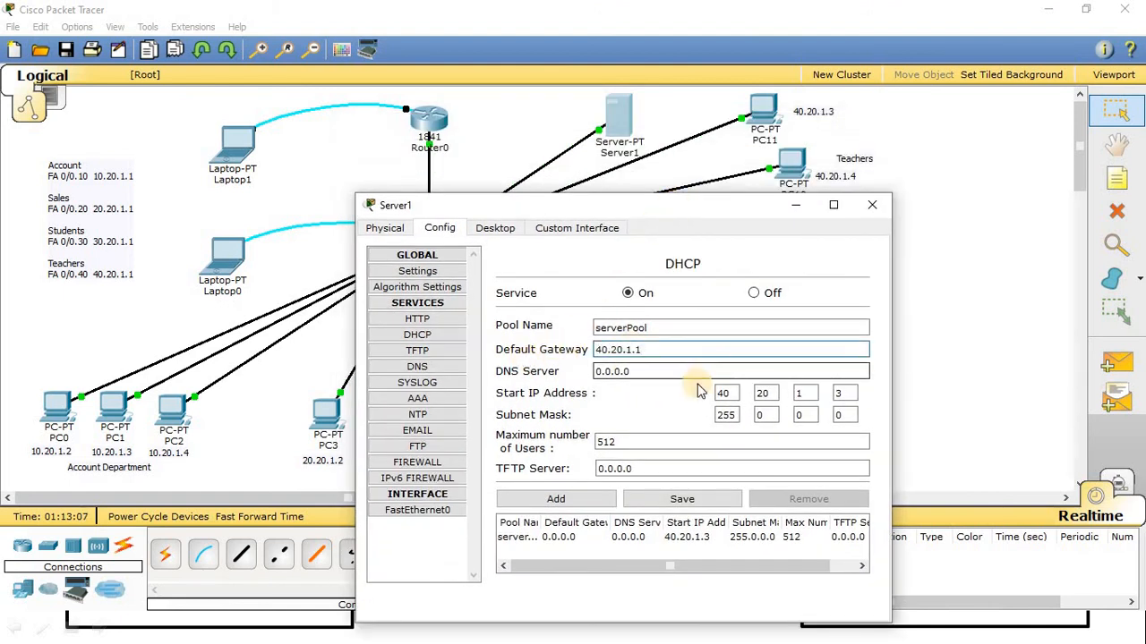
pyautogui.moveTo(734, 208); pyautogui.dragTo(463, 178)
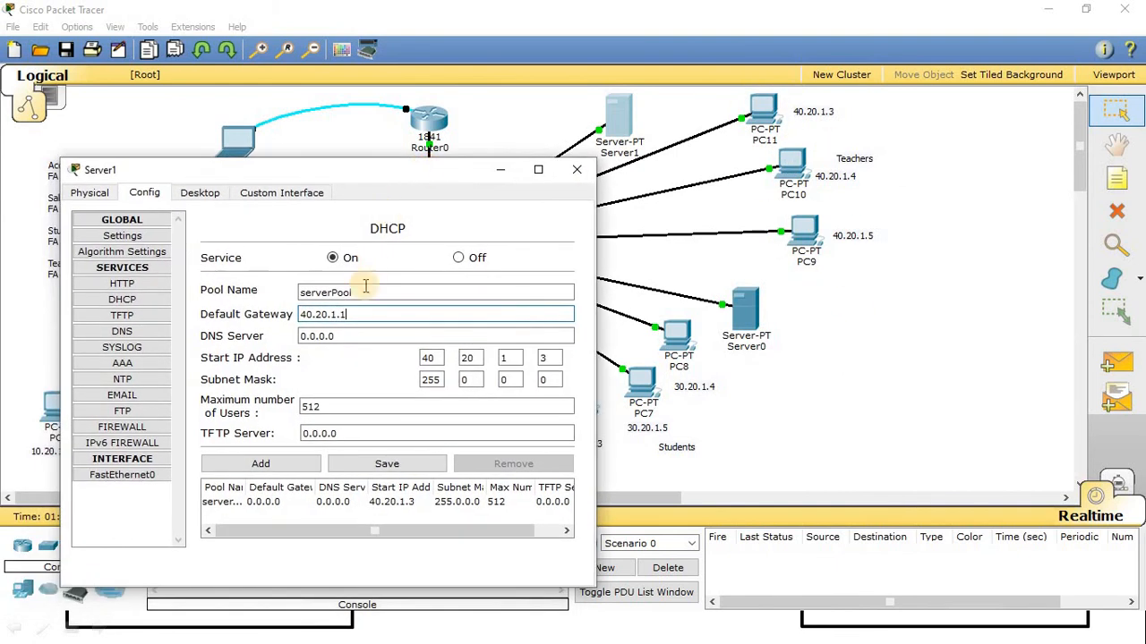
pyautogui.click(430, 463)
pyautogui.click(577, 169)
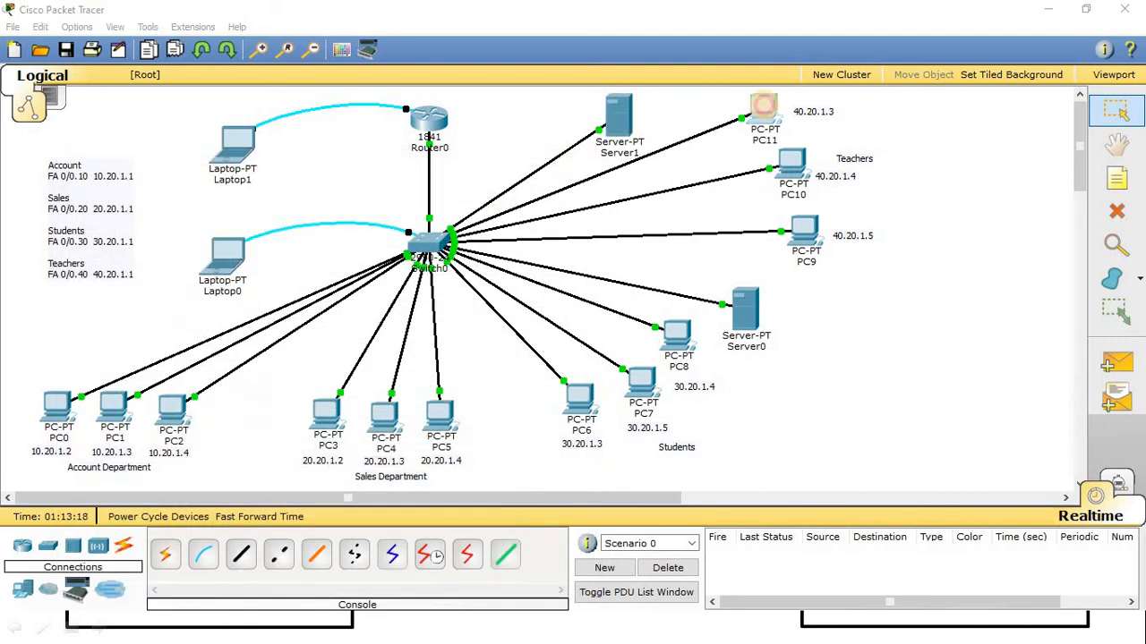
# Renew PC11's DHCP-assigned IP configuration by switching it to Static and back to DHCP.
pyautogui.click(764, 105)
pyautogui.click(374, 217)
pyautogui.moveTo(664, 116); pyautogui.dragTo(402, 131)
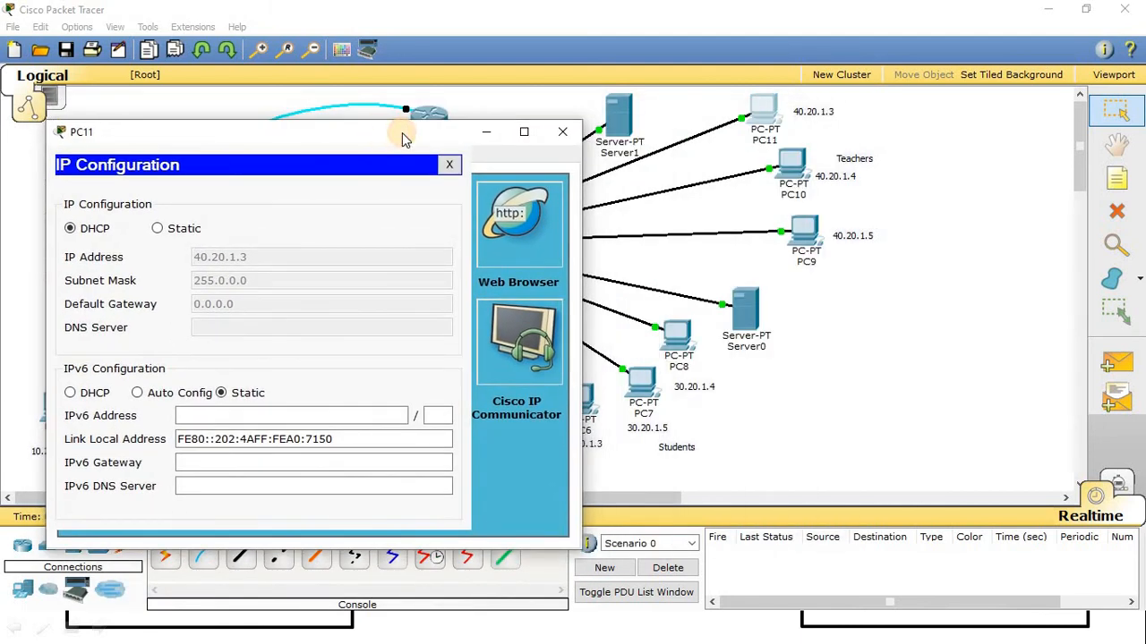
pyautogui.click(159, 229)
pyautogui.click(69, 228)
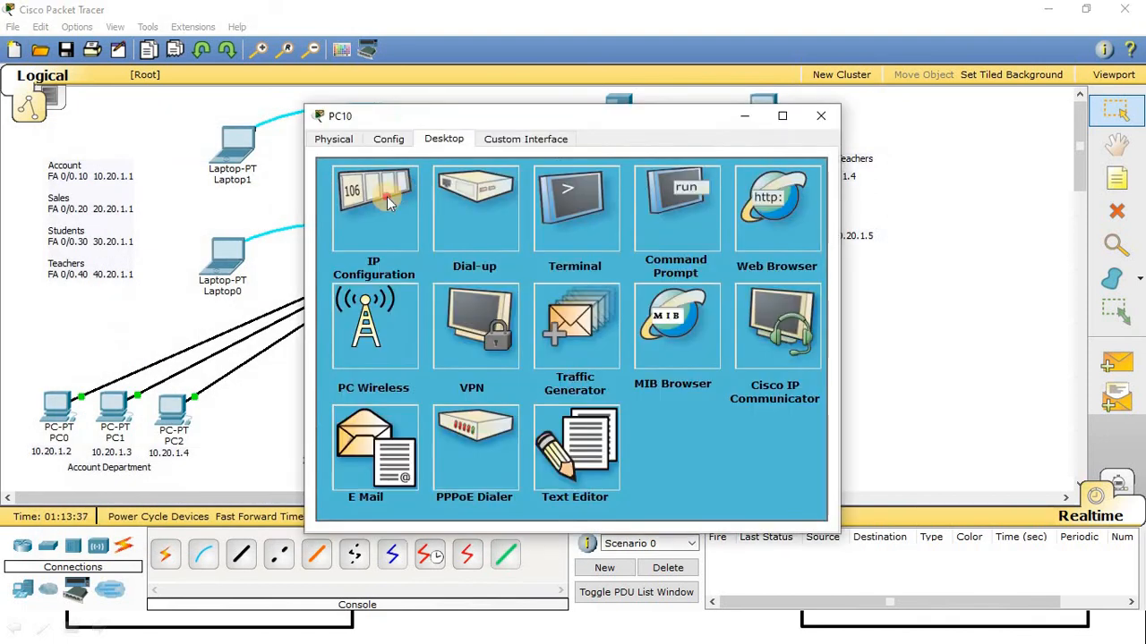
# Renew the DHCP-assigned IP configuration on the Teachers computers PC10 and PC9.
pyautogui.click(371, 205)
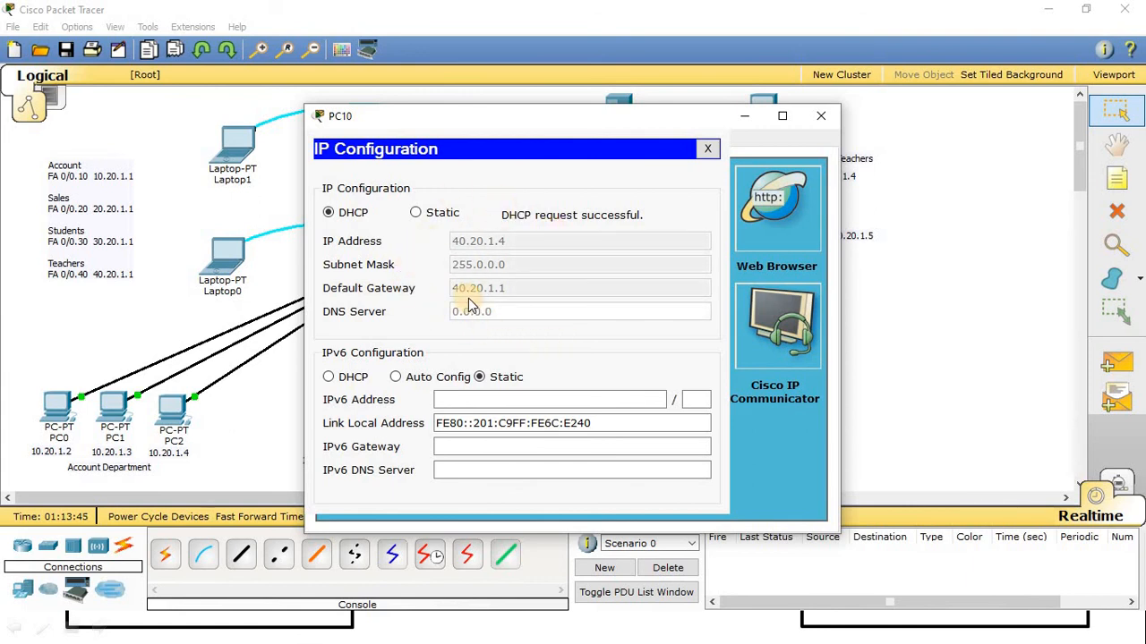
pyautogui.click(824, 118)
pyautogui.click(804, 233)
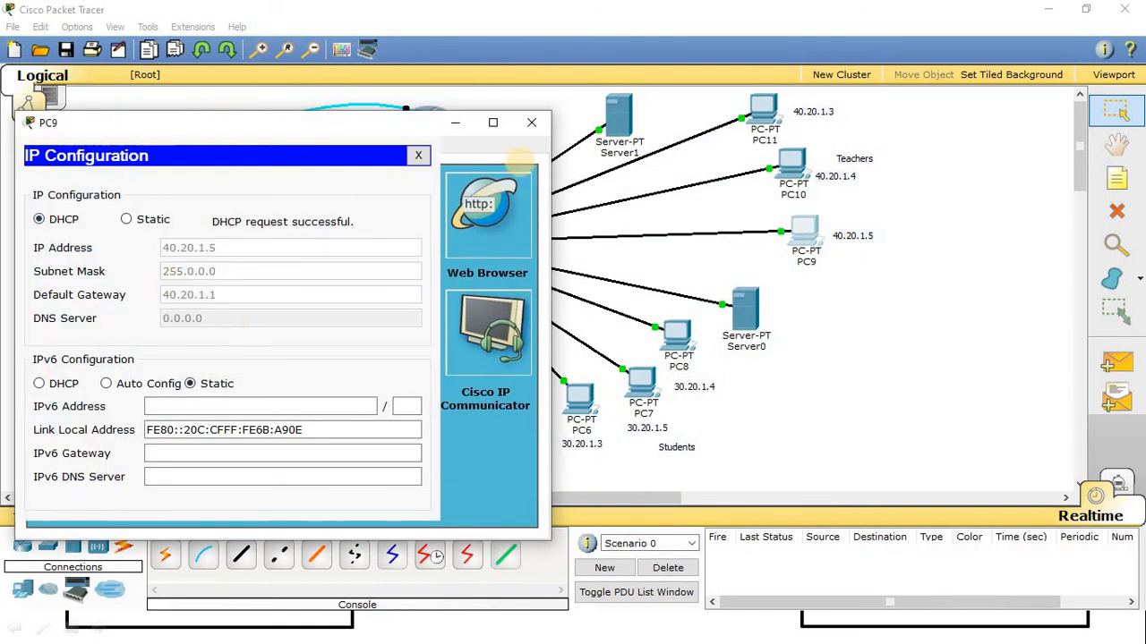
pyautogui.click(531, 123)
# Open Switch0's console through Laptop0's terminal and enter privileged EXEC mode.
pyautogui.moveTo(428, 244)
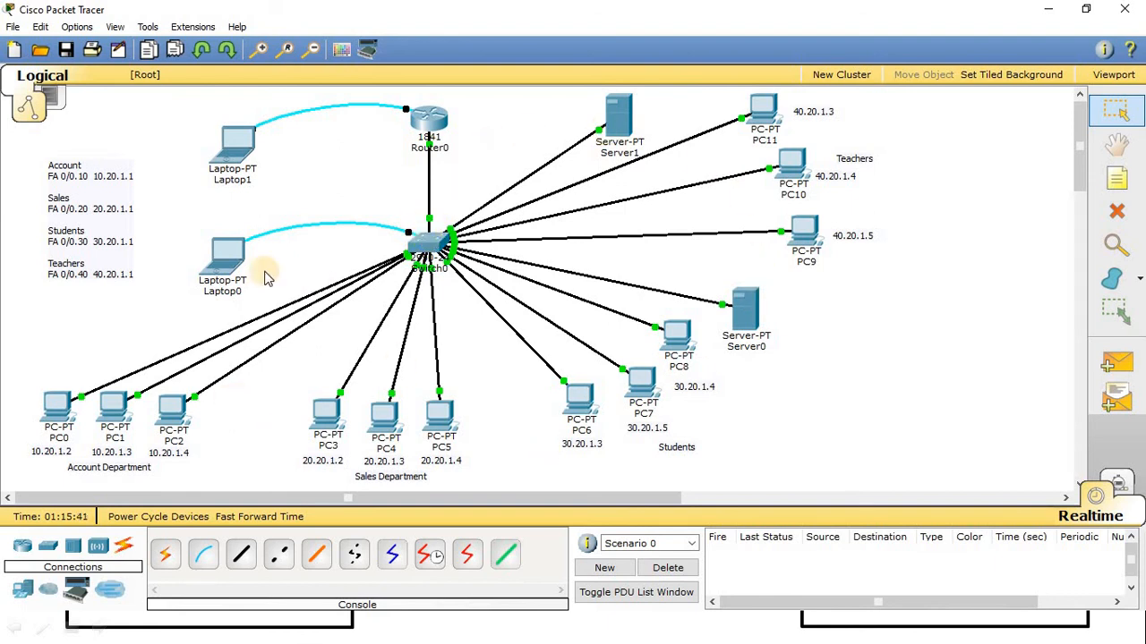
pyautogui.click(225, 255)
pyautogui.moveTo(574, 108); pyautogui.dragTo(798, 105)
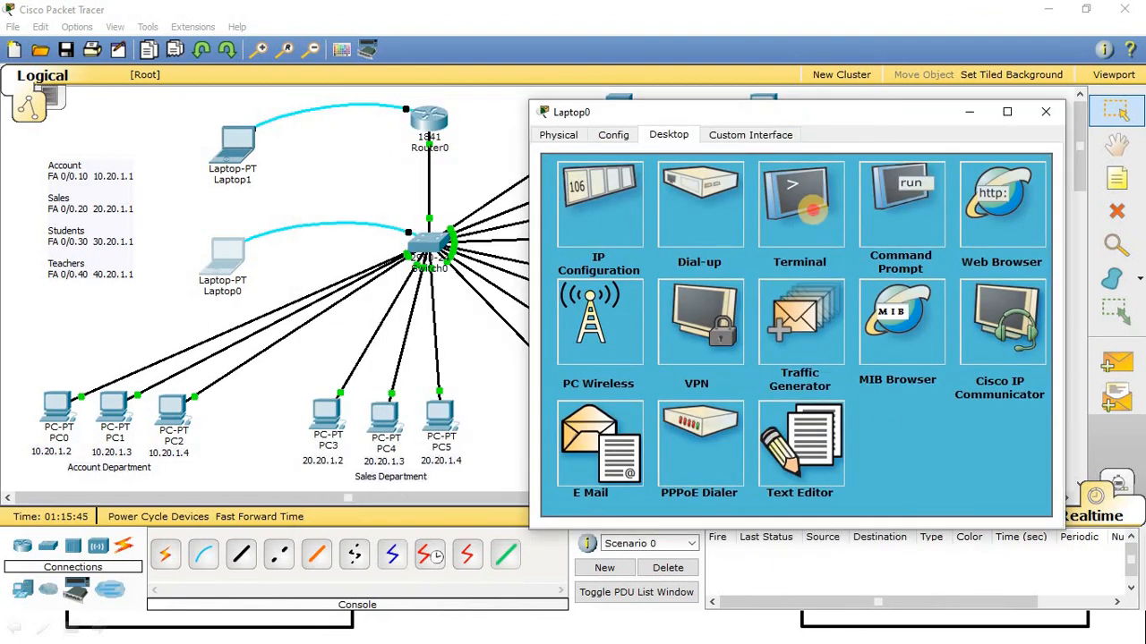
pyautogui.click(798, 210)
pyautogui.click(812, 389)
pyautogui.press('Return')
pyautogui.press('Return')
pyautogui.write('en')
pyautogui.press('Return')
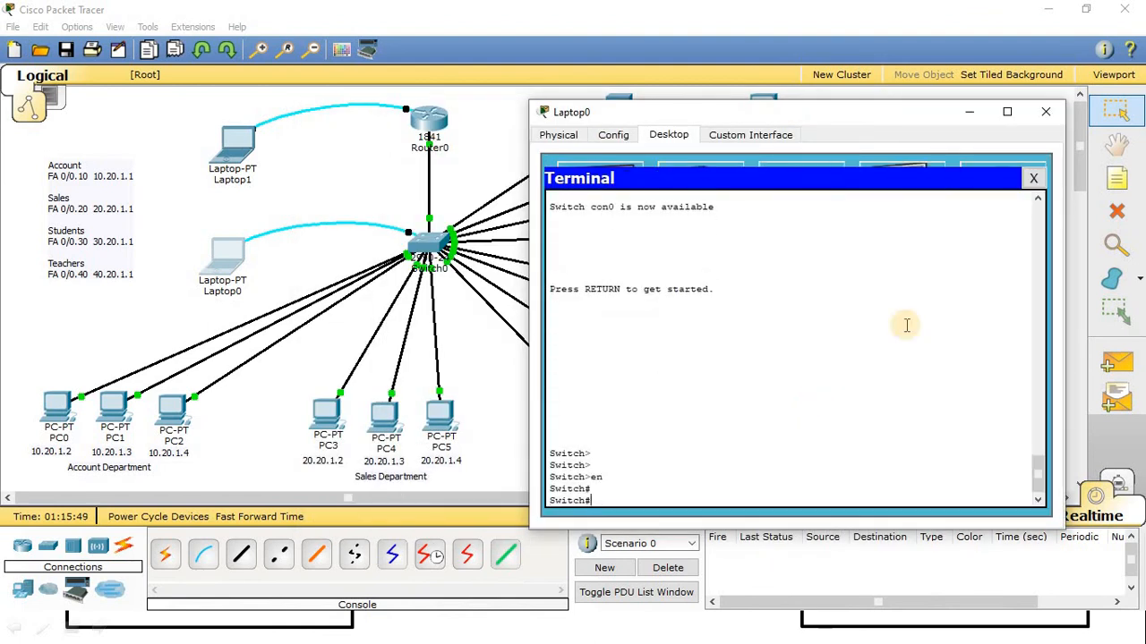
# Enter global configuration mode on Switch0 and open interface FastEthernet 0/24 for configuration.
pyautogui.write('conf')
pyautogui.press('Tab')
pyautogui.write('ter')
pyautogui.press('Tab')
pyautogui.press('Return')
pyautogui.write('int')
pyautogui.press('Tab')
pyautogui.write('fa')
pyautogui.press('Tab')
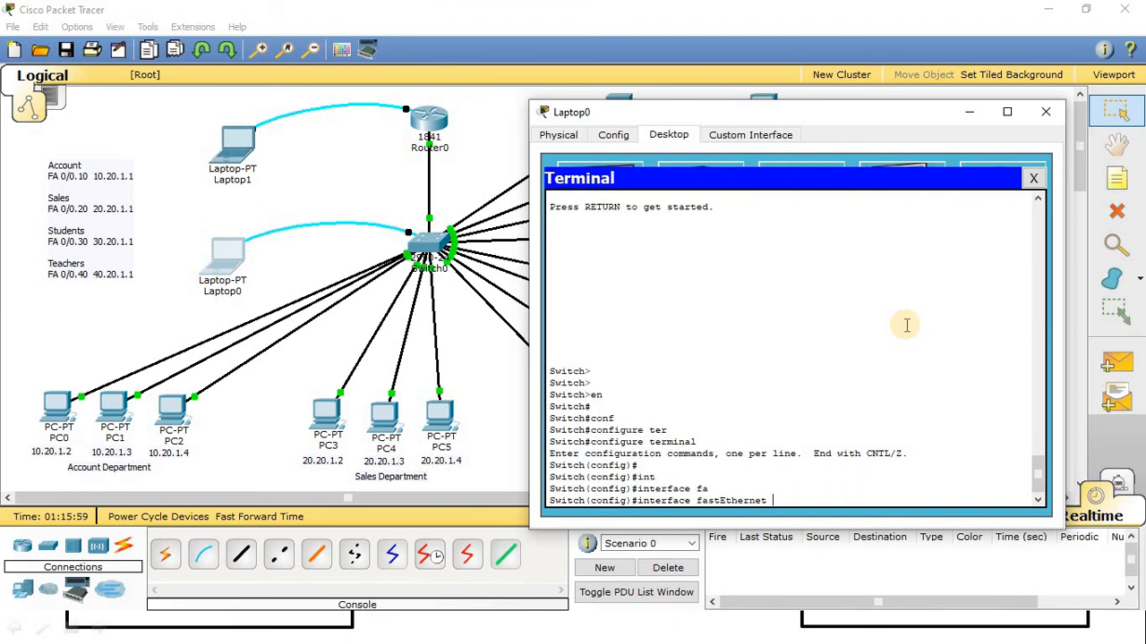
pyautogui.write('0/24')
pyautogui.press('Return')
pyautogui.press('Return')
pyautogui.press('Return')
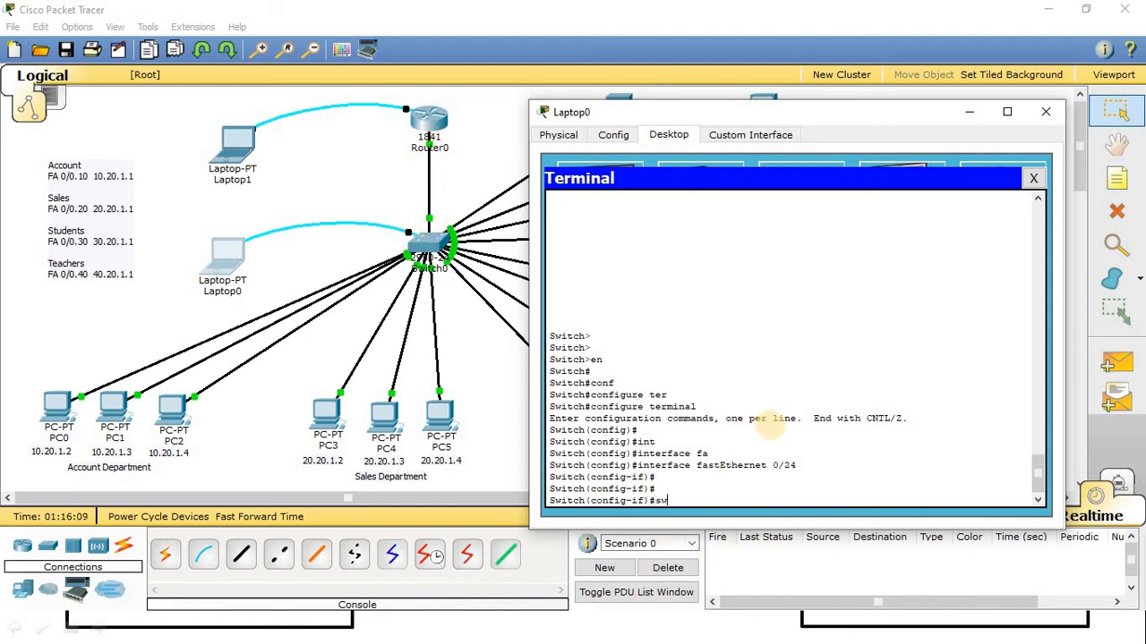
# Set Switch0's FastEthernet 0/24 port to switchport mode access.
pyautogui.write('sw')
pyautogui.press('Tab')
pyautogui.write('mo')
pyautogui.press('Tab')
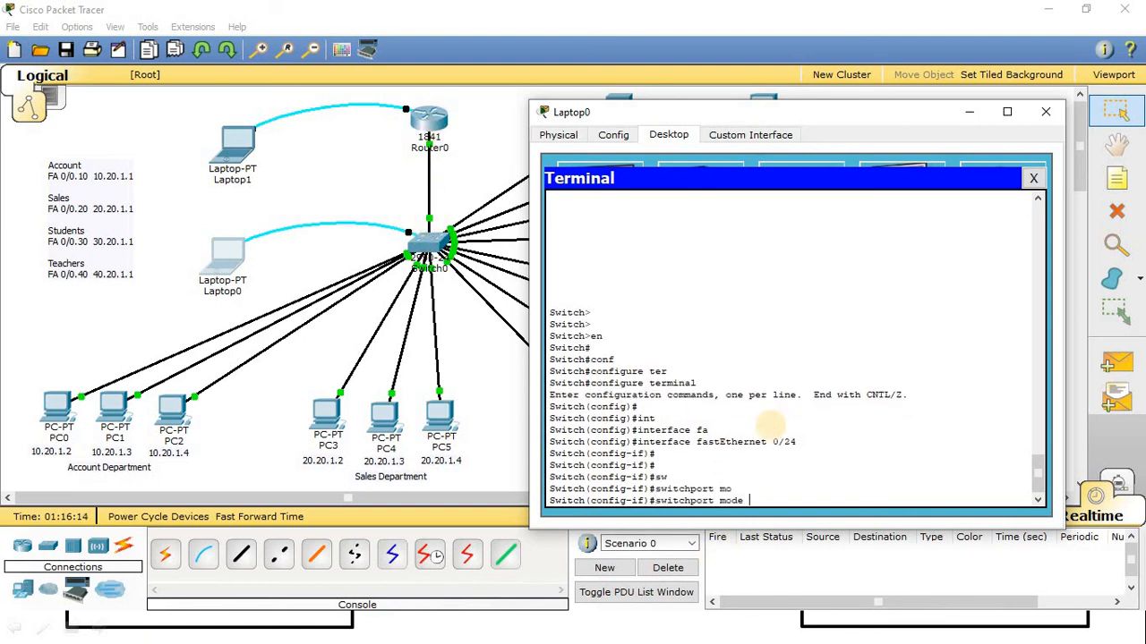
pyautogui.write('ac')
pyautogui.press('Tab')
pyautogui.press('Return')
pyautogui.press('Return')
# Set Switch0's FastEthernet 0/24 port to switchport mode trunk and return to privileged EXEC mode.
pyautogui.write('sw')
pyautogui.press('Tab')
pyautogui.write('mo')
pyautogui.press('Tab')
pyautogui.write('tr')
pyautogui.press('Tab')
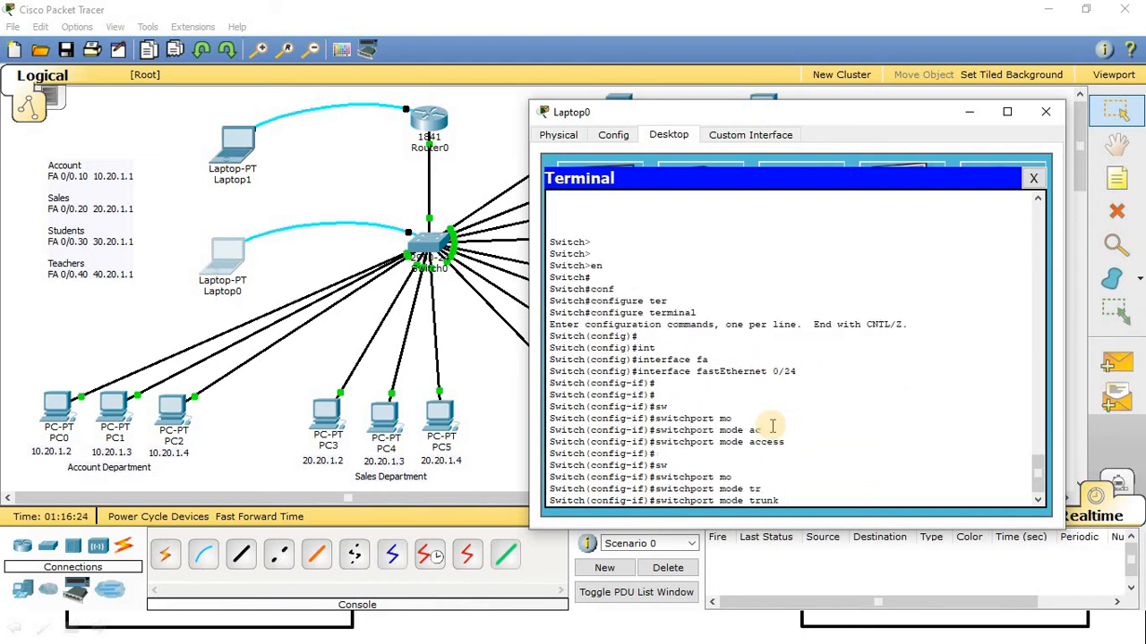
pyautogui.press('Return')
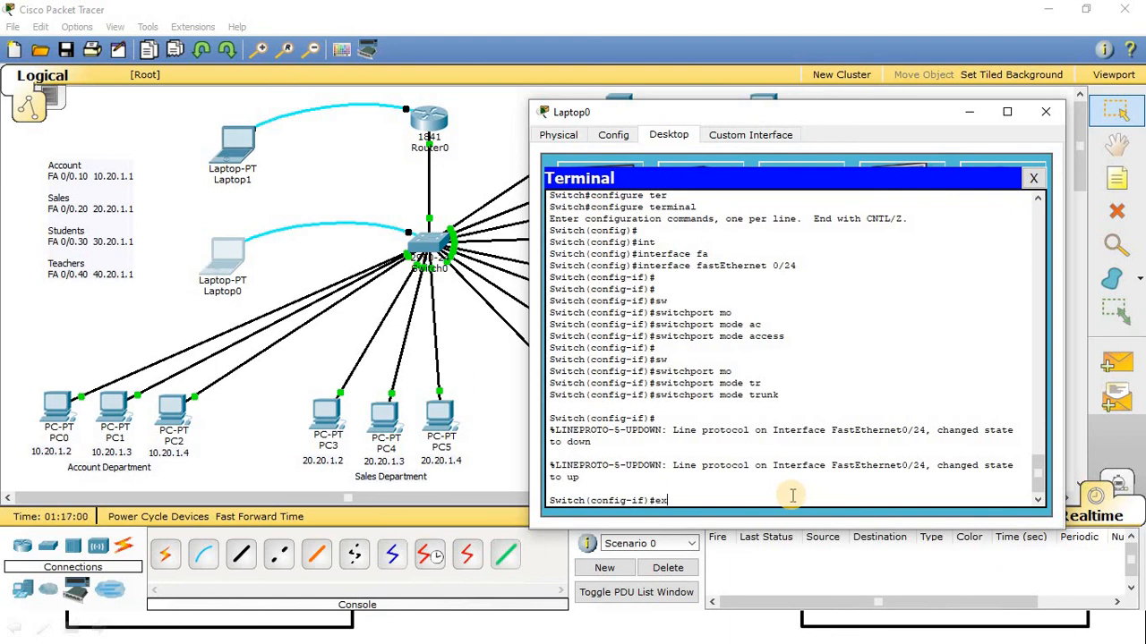
pyautogui.press('Return')
pyautogui.write('ex')
pyautogui.press('Return')
pyautogui.press('Return')
pyautogui.press('Return')
# Run show interfaces trunk on Switch0 and examine the trunk port and its allowed and active VLANs.
pyautogui.write('sh')
pyautogui.press('Tab')
pyautogui.write('in')
pyautogui.press('Tab')
pyautogui.write('tr')
pyautogui.press('Tab')
pyautogui.press('Return')
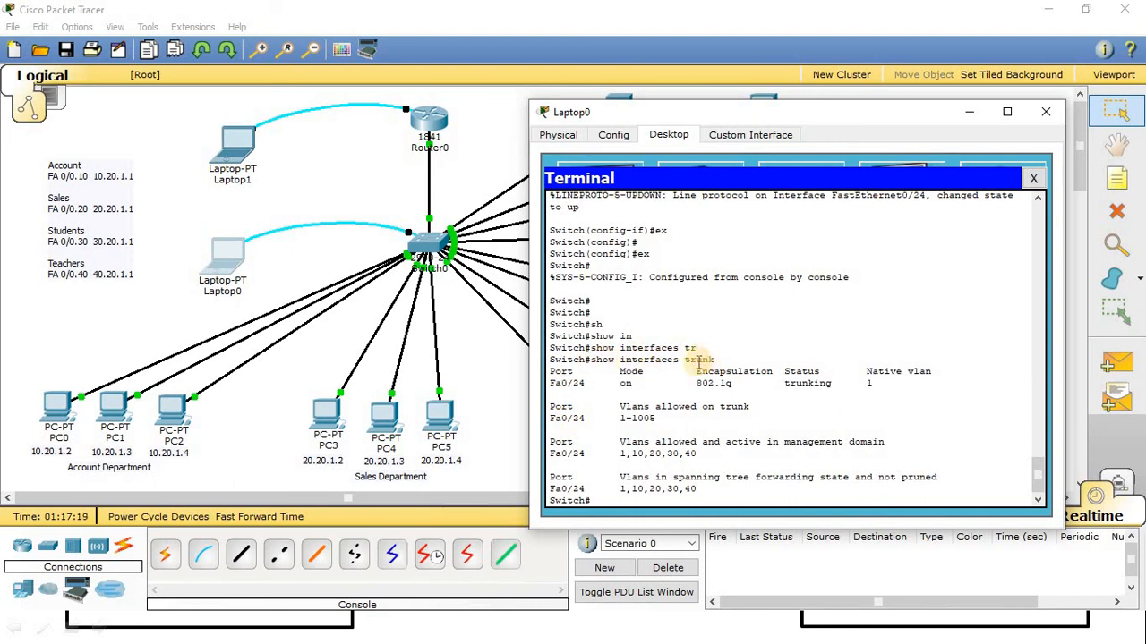
pyautogui.moveTo(551, 383); pyautogui.dragTo(587, 385)
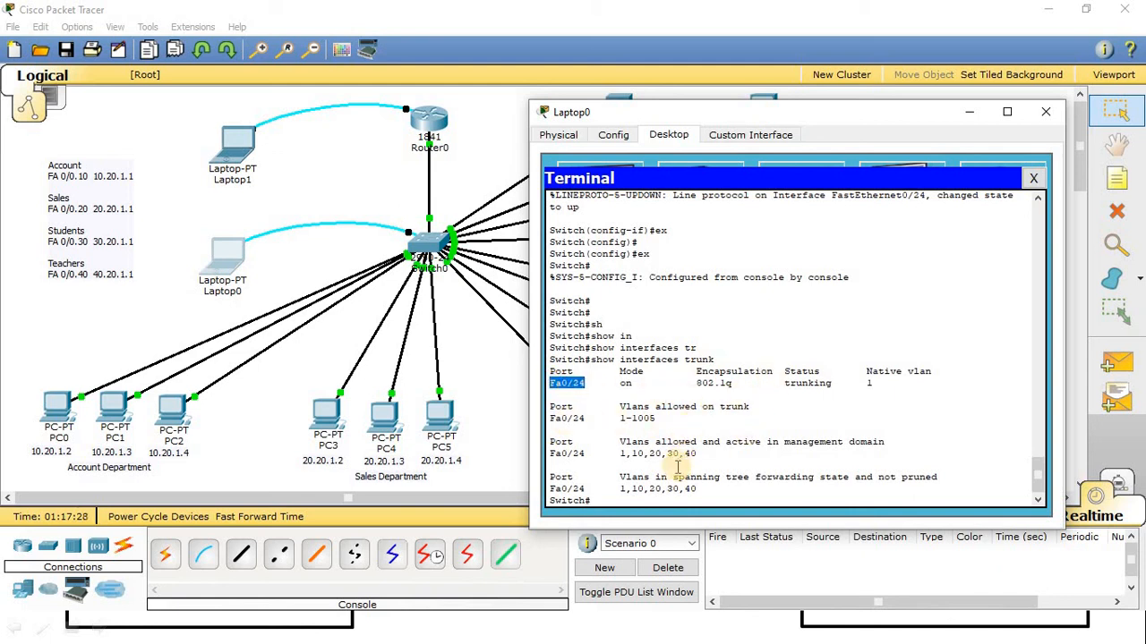
pyautogui.click(555, 455)
pyautogui.moveTo(555, 455); pyautogui.dragTo(580, 455)
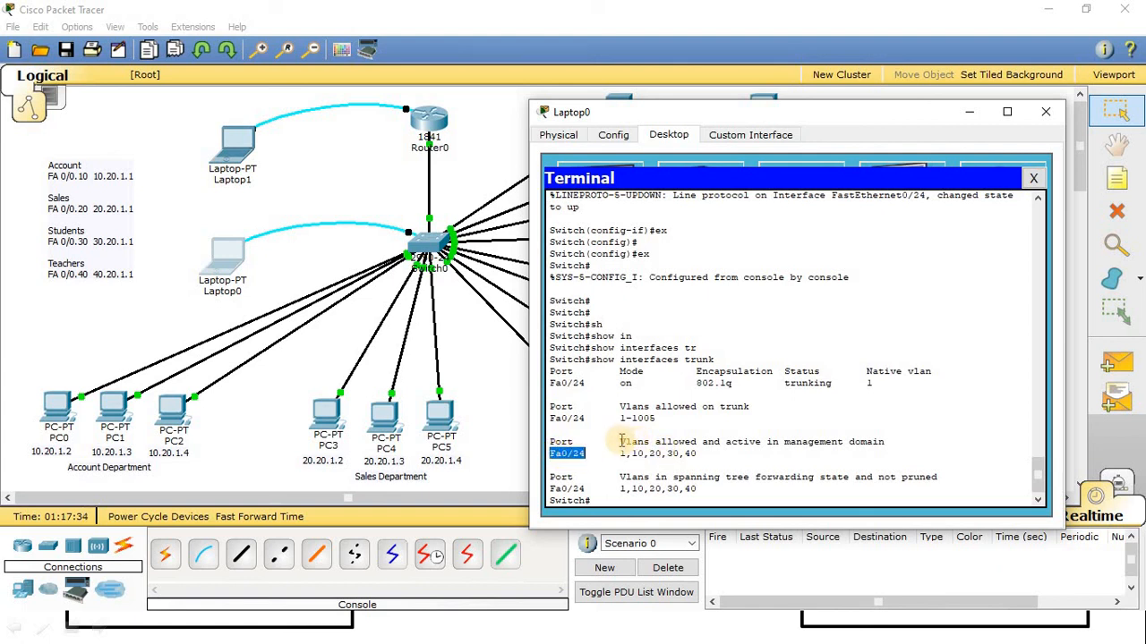
pyautogui.moveTo(619, 442); pyautogui.dragTo(885, 441)
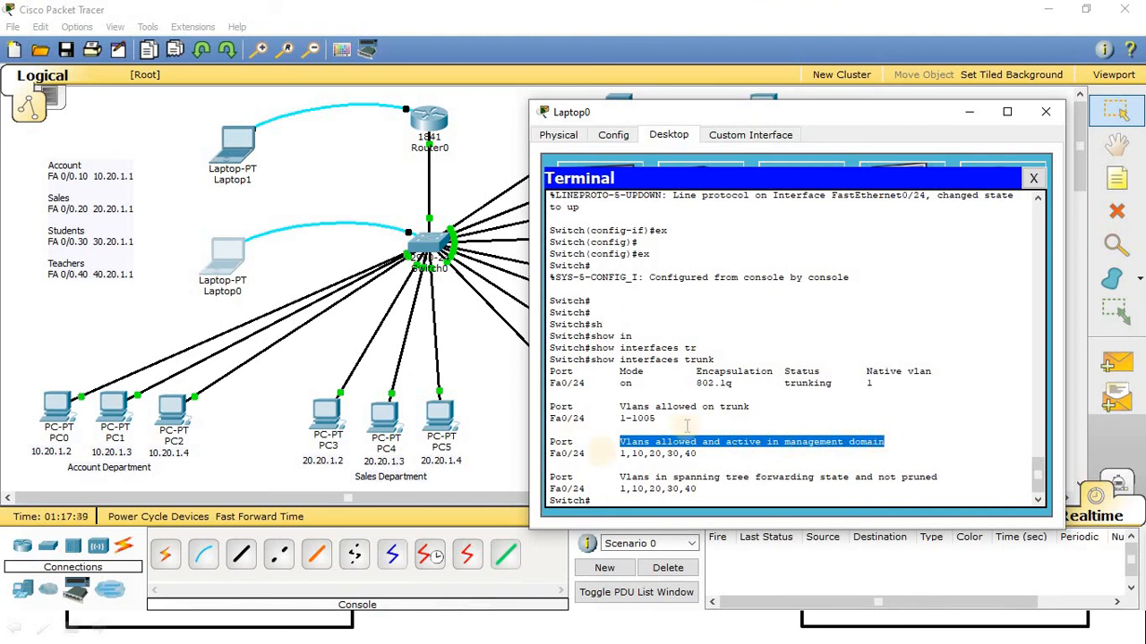
pyautogui.click(555, 452)
pyautogui.moveTo(619, 453); pyautogui.dragTo(698, 455)
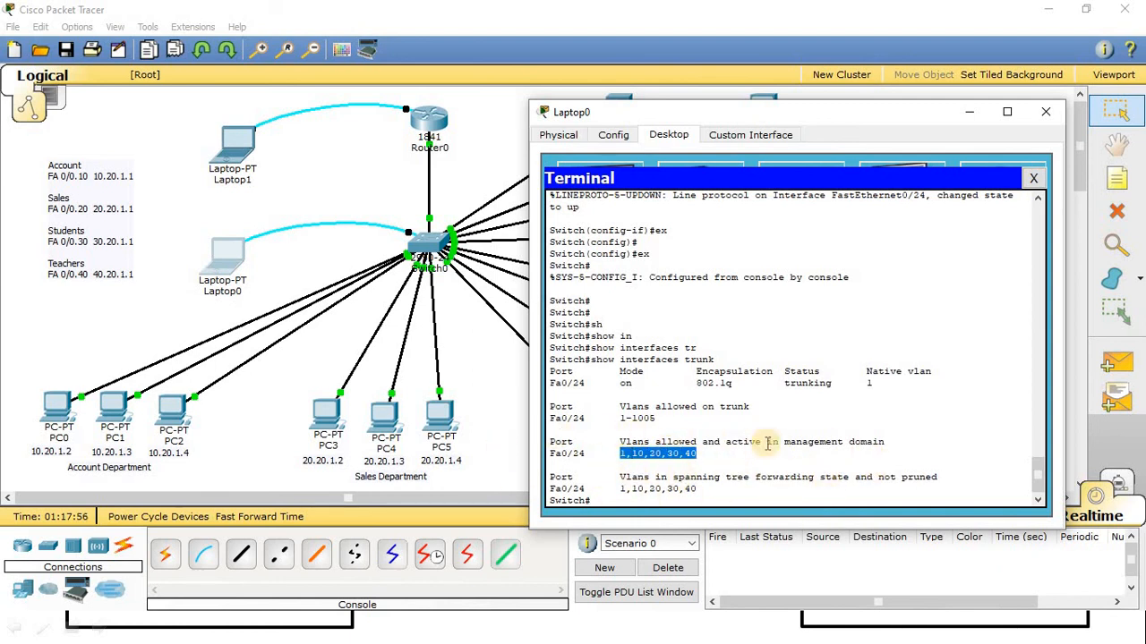
# Save Switch0's configuration with the write command, exit the console session and close Laptop0.
pyautogui.press('Return')
pyautogui.press('Return')
pyautogui.write('e')
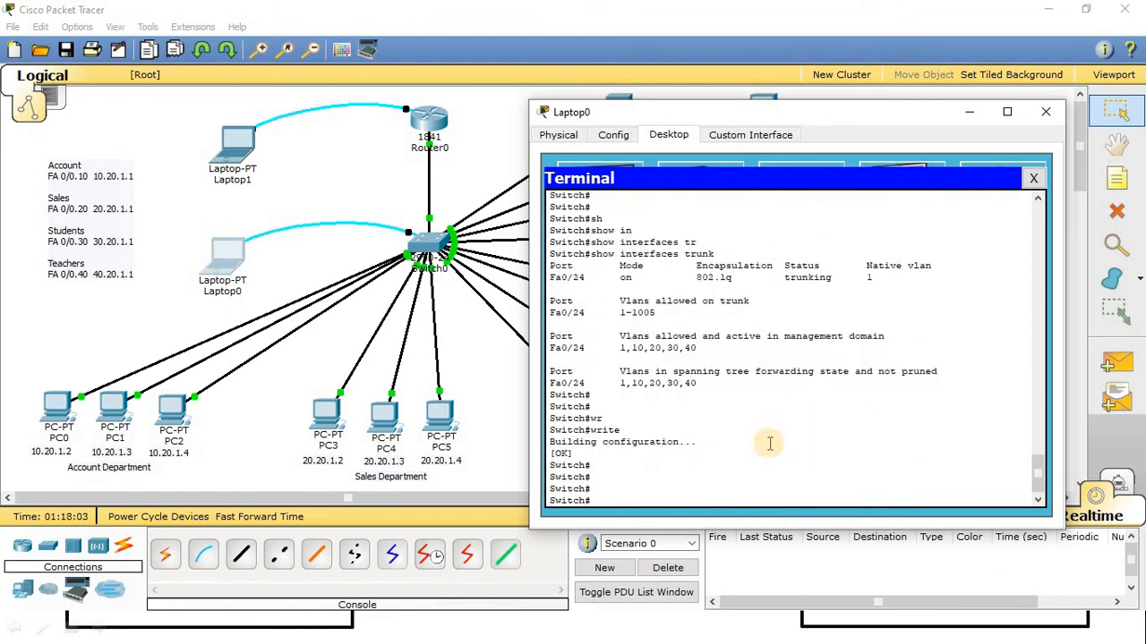
pyautogui.write('it')
pyautogui.press('Return')
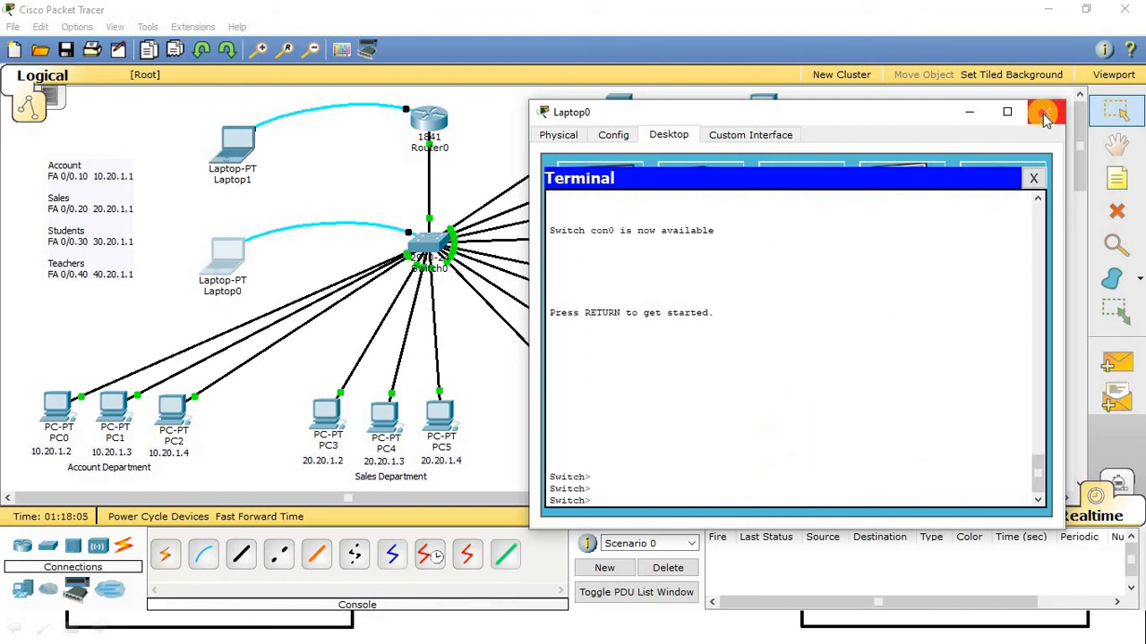
pyautogui.click(1045, 111)
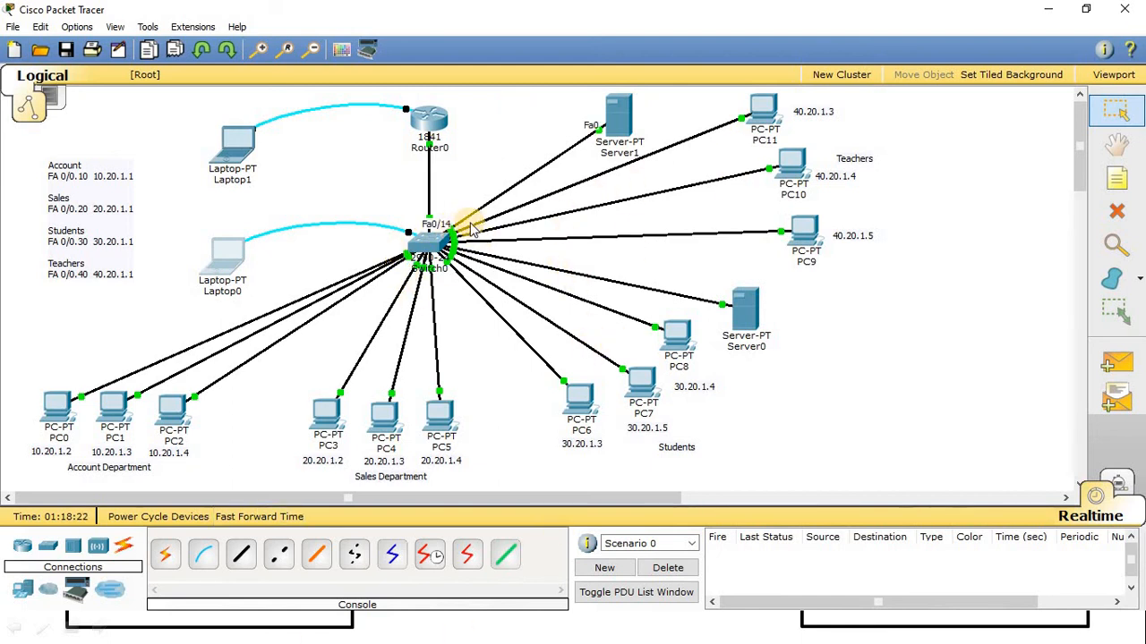
# Test connectivity between PC2 and PC3 with simple PDUs in both directions and delete the test scenario.
pyautogui.click(1116, 363)
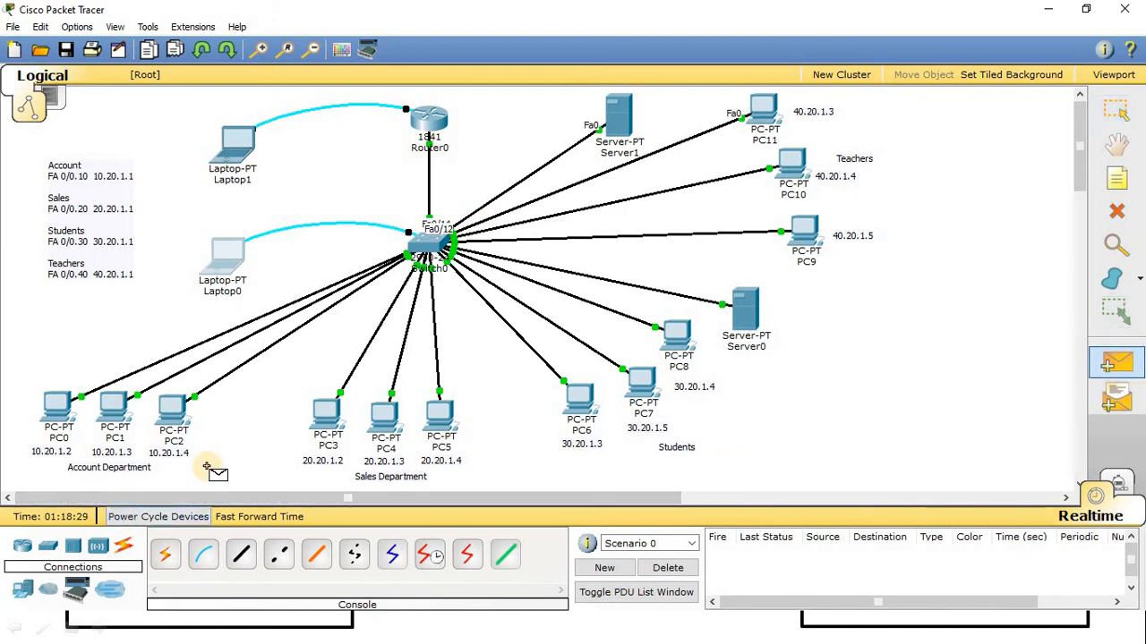
pyautogui.click(177, 417)
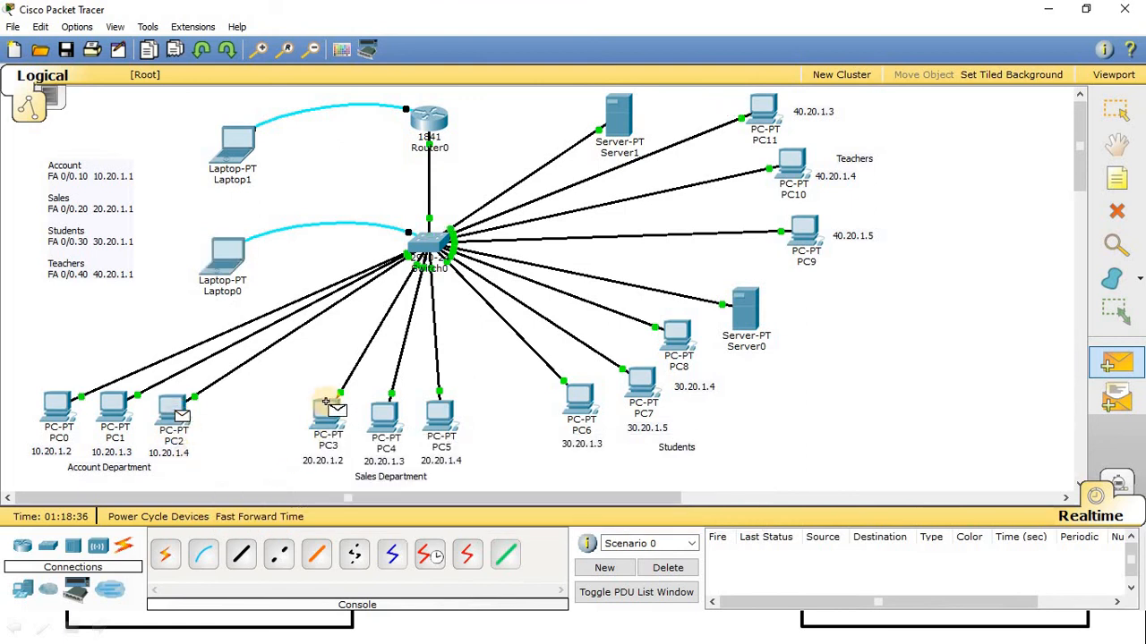
pyautogui.click(327, 421)
pyautogui.click(324, 413)
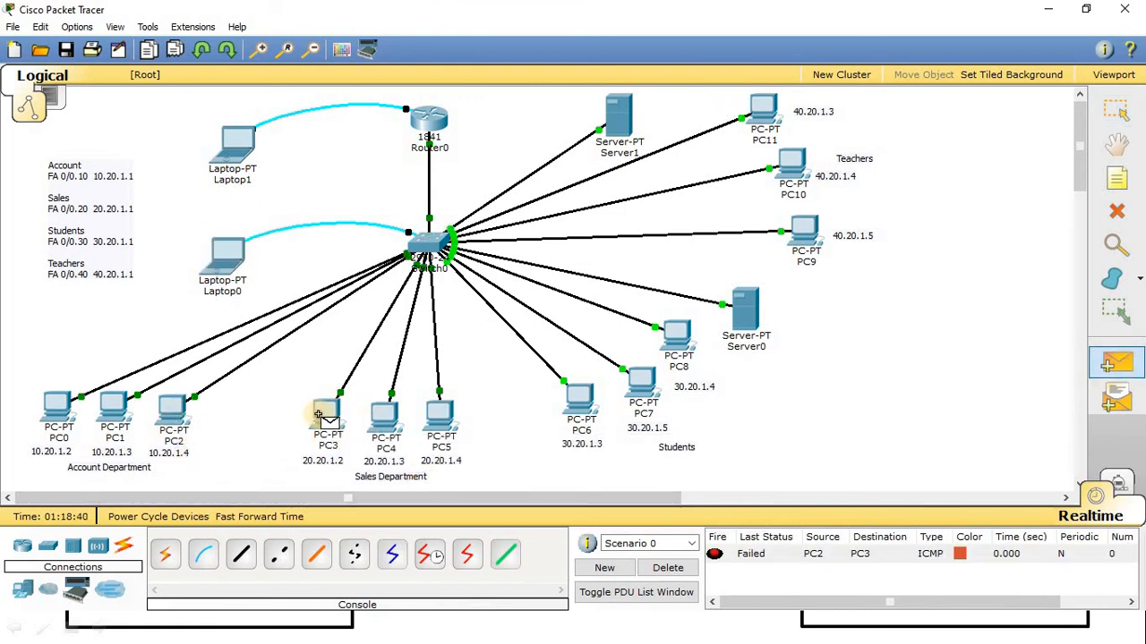
pyautogui.click(179, 413)
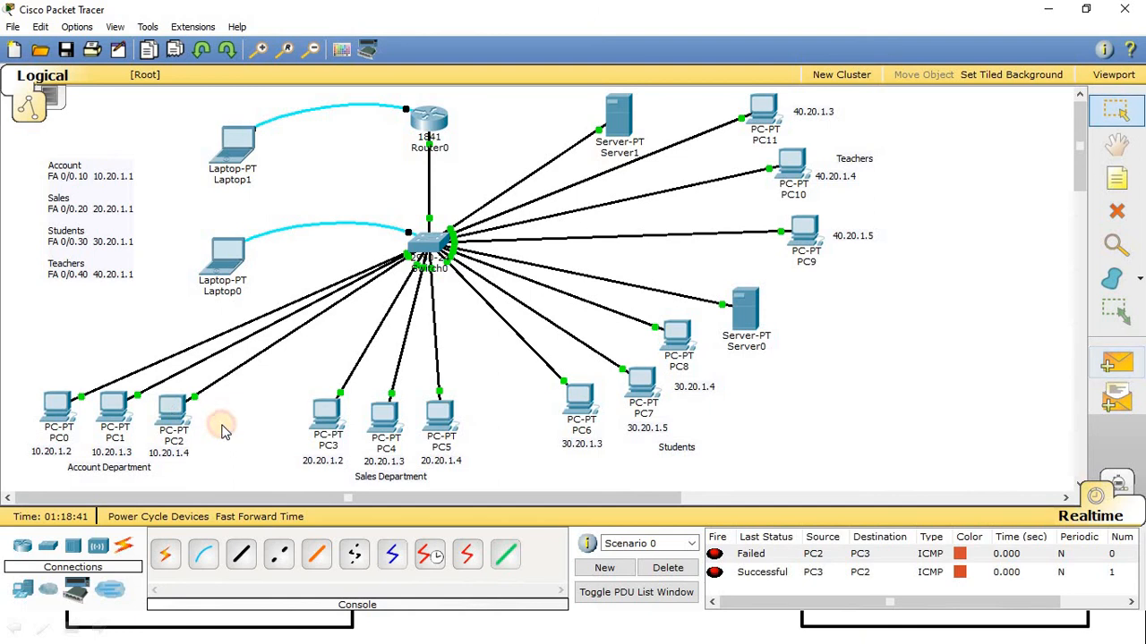
pyautogui.click(667, 568)
# Send simple PDUs from PC5 to PC6 and back from PC6 to PC5, and delete the test scenario.
pyautogui.click(1117, 362)
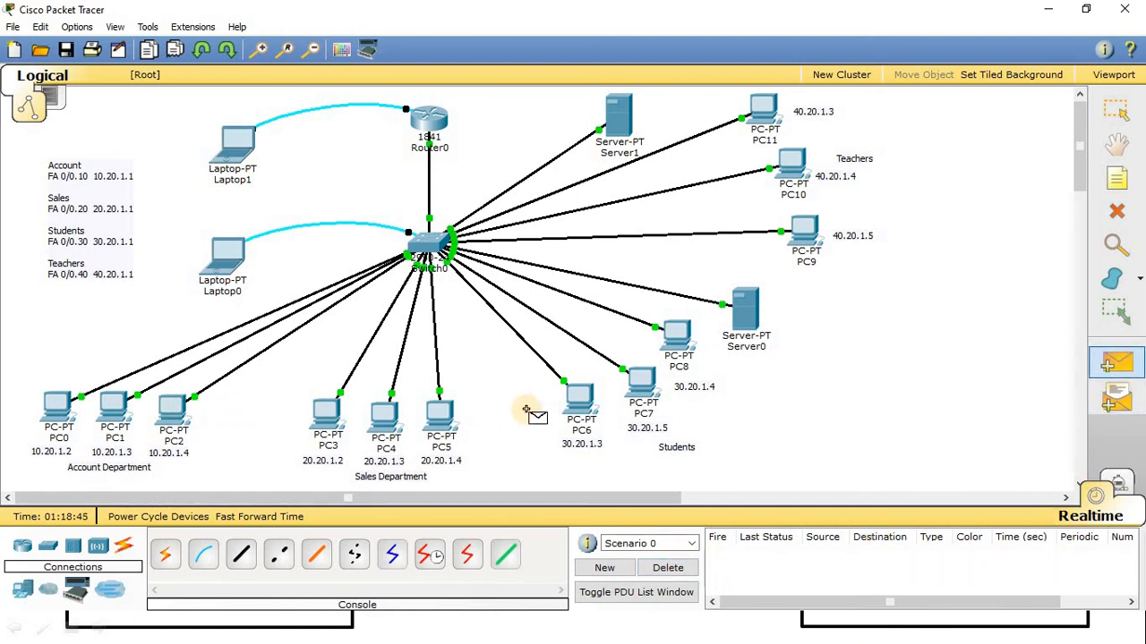
pyautogui.click(441, 422)
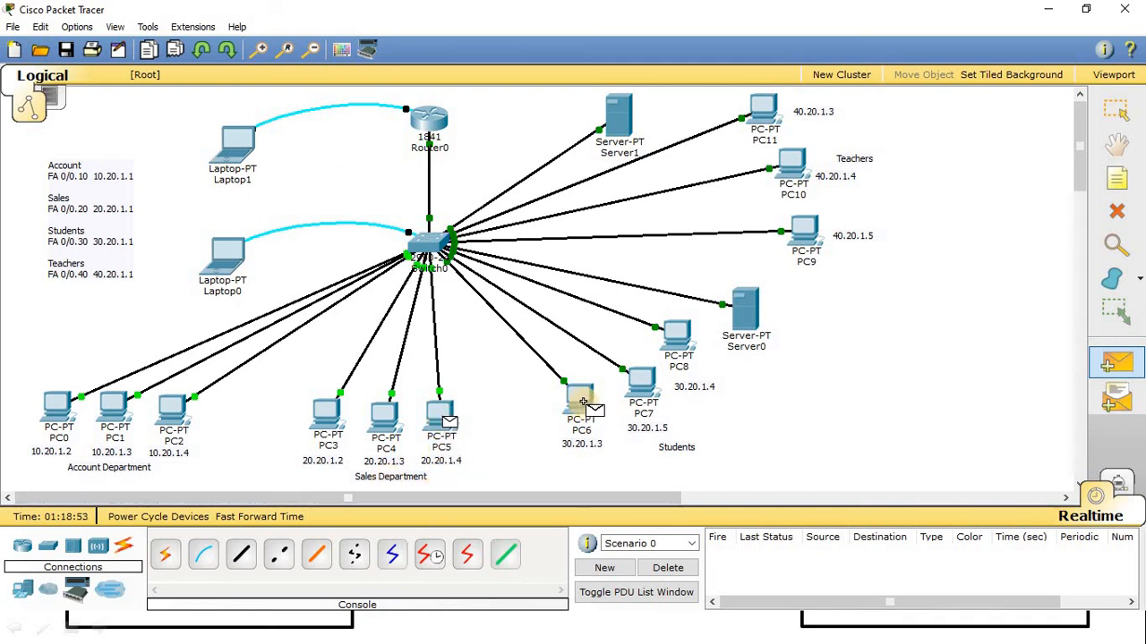
pyautogui.click(581, 402)
pyautogui.click(1116, 360)
pyautogui.click(583, 400)
pyautogui.click(440, 417)
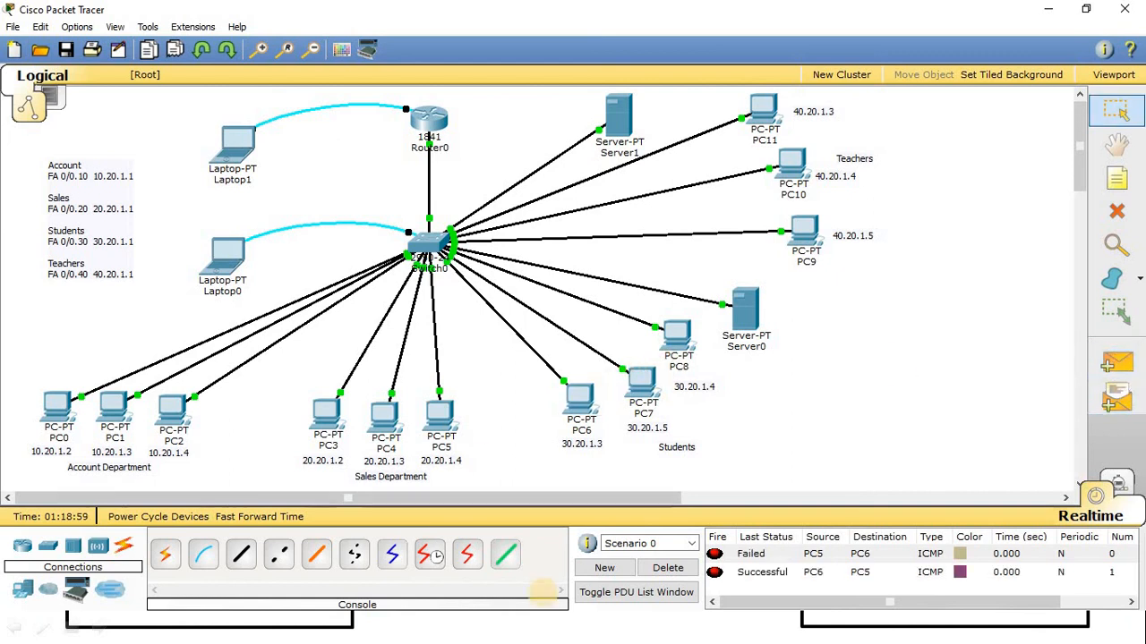
pyautogui.click(668, 568)
# Exchange simple PDUs between PC8 and PC9 in both directions and delete the test scenario.
pyautogui.click(1116, 361)
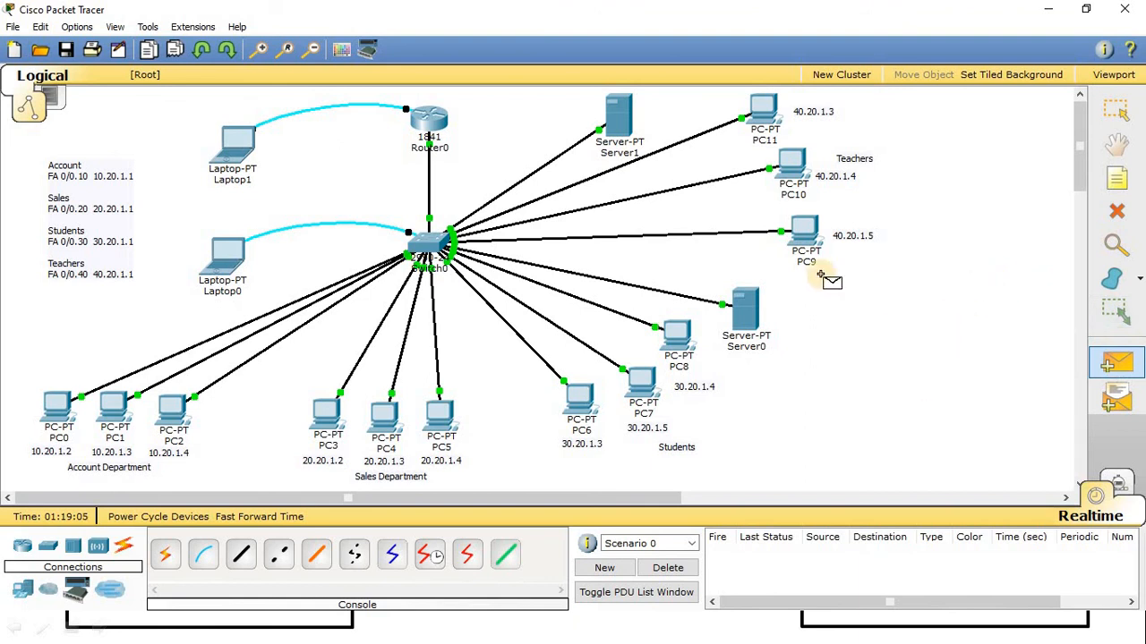
pyautogui.click(679, 335)
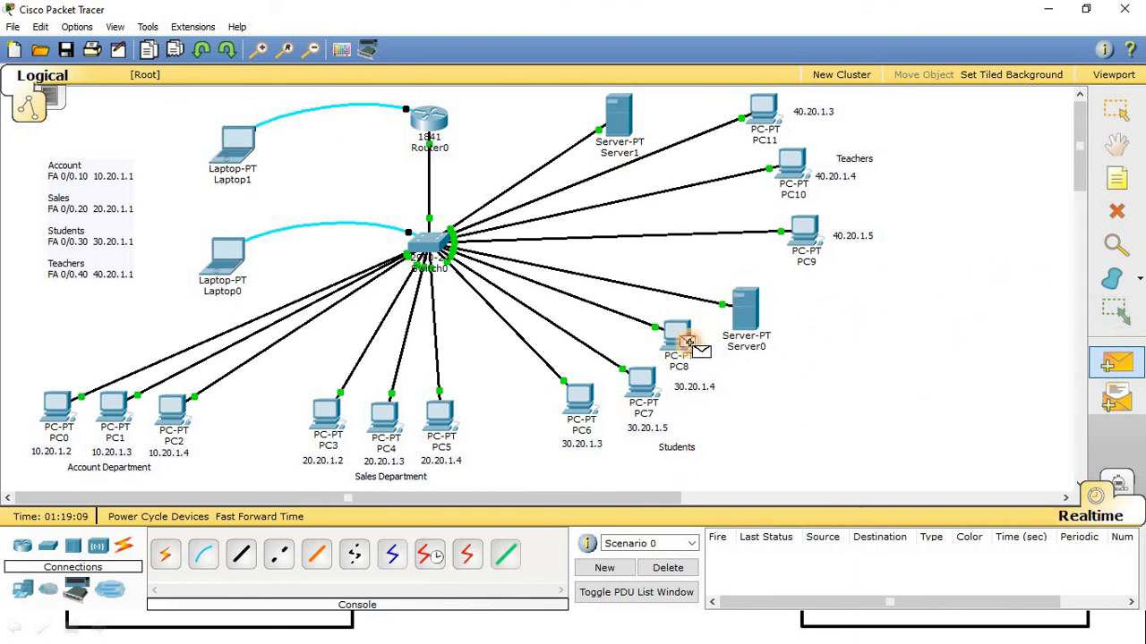
pyautogui.click(804, 231)
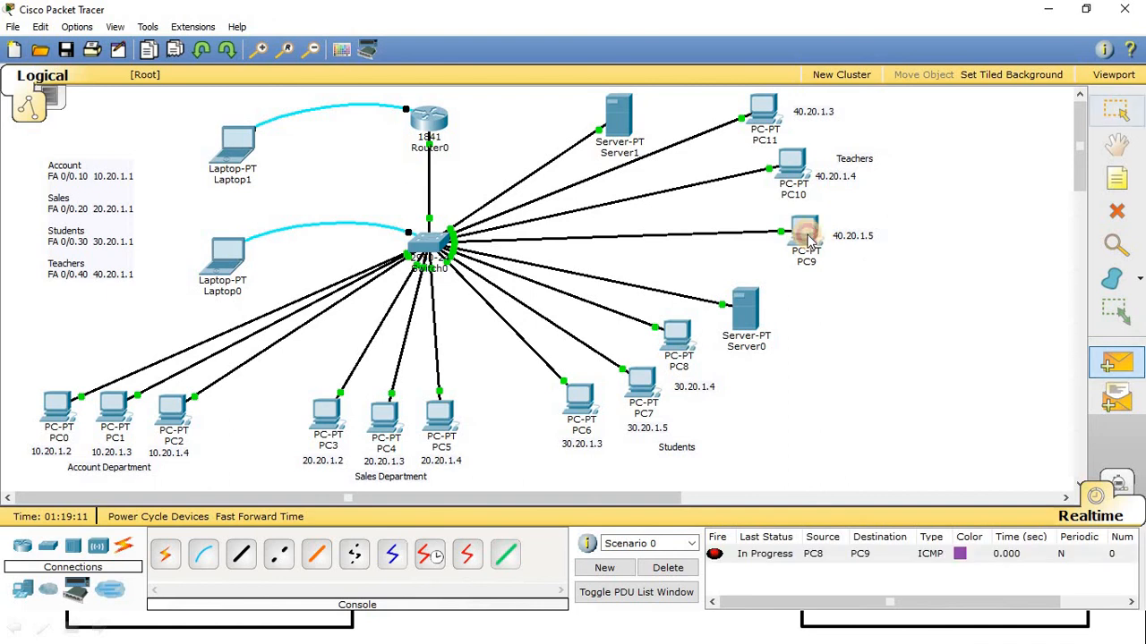
pyautogui.click(1117, 363)
pyautogui.click(804, 230)
pyautogui.click(678, 333)
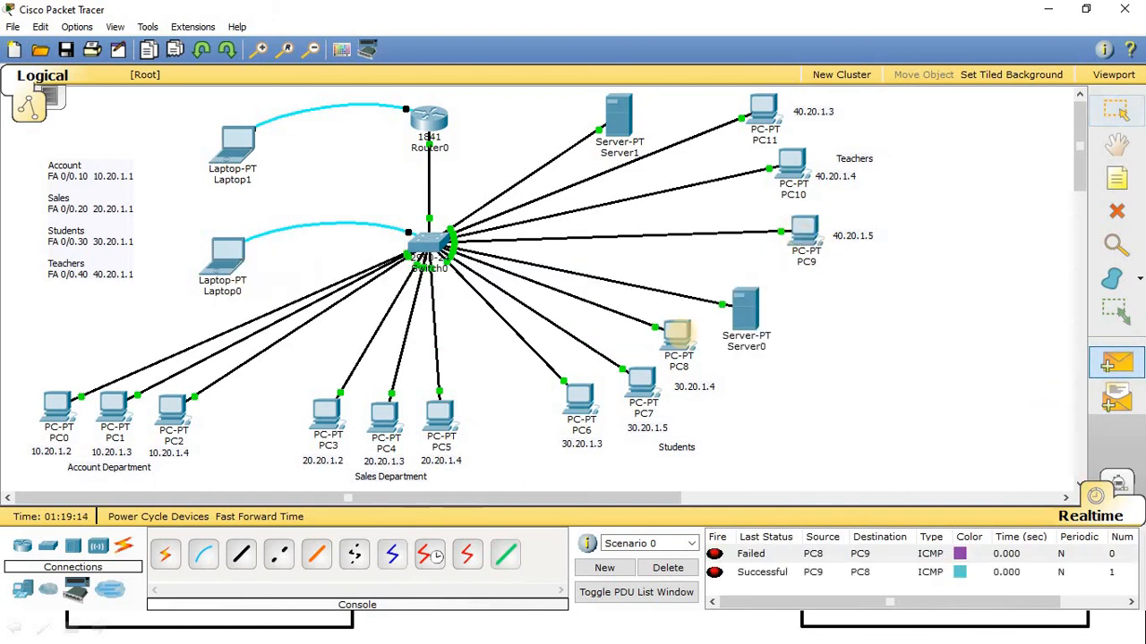
pyautogui.click(662, 569)
# Send simple PDUs from PC8 to PC9, PC8 to PC5 and PC9 to PC2, and delete the test scenario.
pyautogui.click(1117, 363)
pyautogui.click(678, 335)
pyautogui.click(803, 235)
pyautogui.click(1117, 363)
pyautogui.click(677, 334)
pyautogui.click(441, 415)
pyautogui.click(1117, 364)
pyautogui.click(804, 234)
pyautogui.click(172, 410)
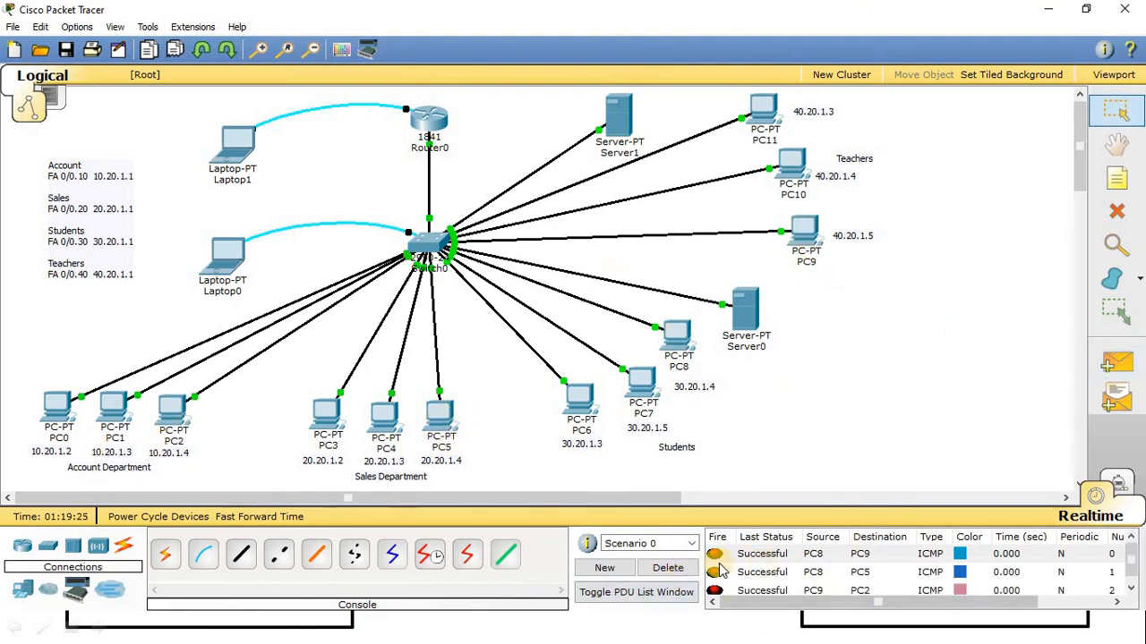
pyautogui.click(682, 569)
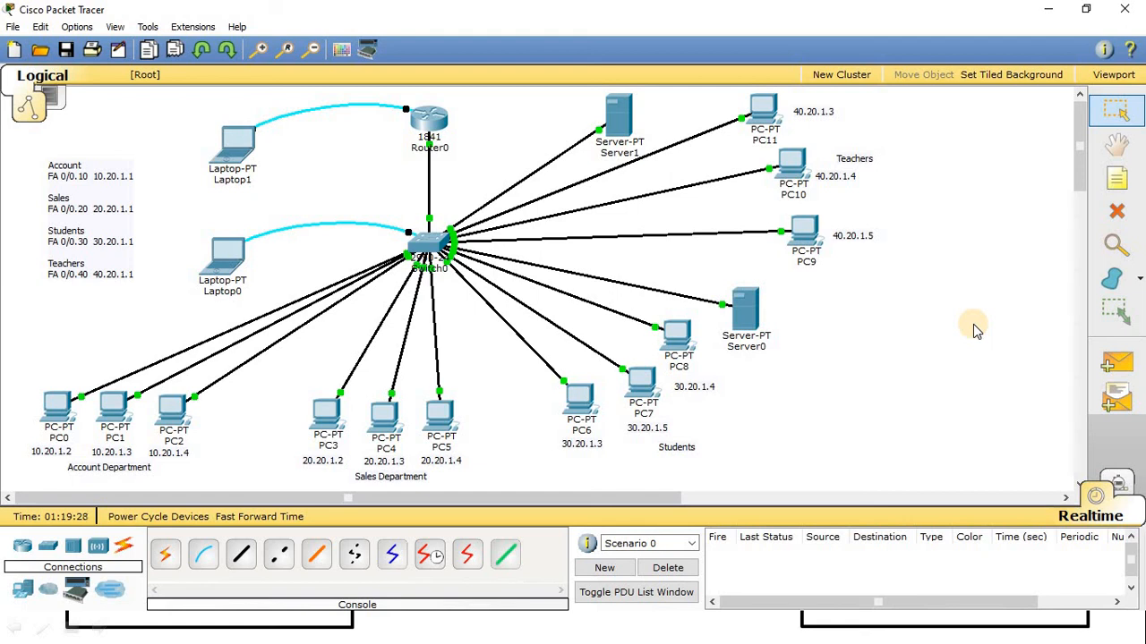